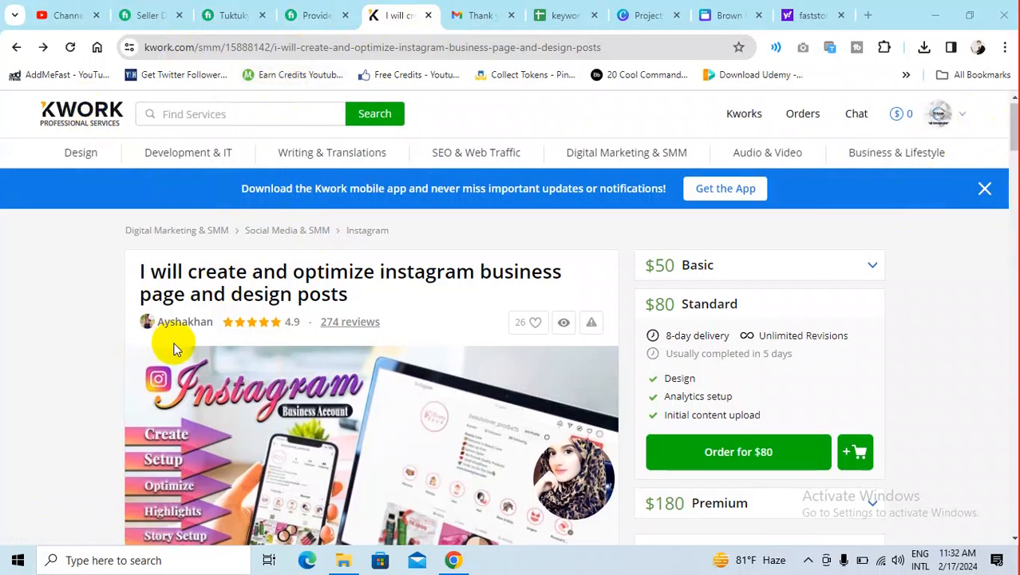
# - Examine the Kwork listing's title, highlighting its parts on creating and optimizing an Instagram business page and designing posts
pyautogui.scroll(-1, 171, 343)
pyautogui.scroll(-1, 183, 136)
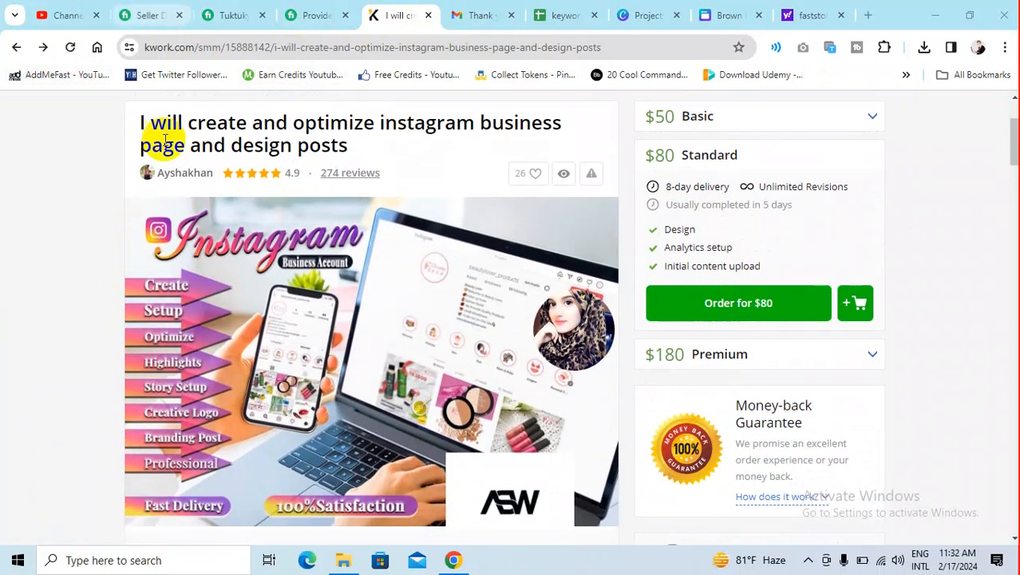
pyautogui.moveTo(136, 130); pyautogui.dragTo(349, 151)
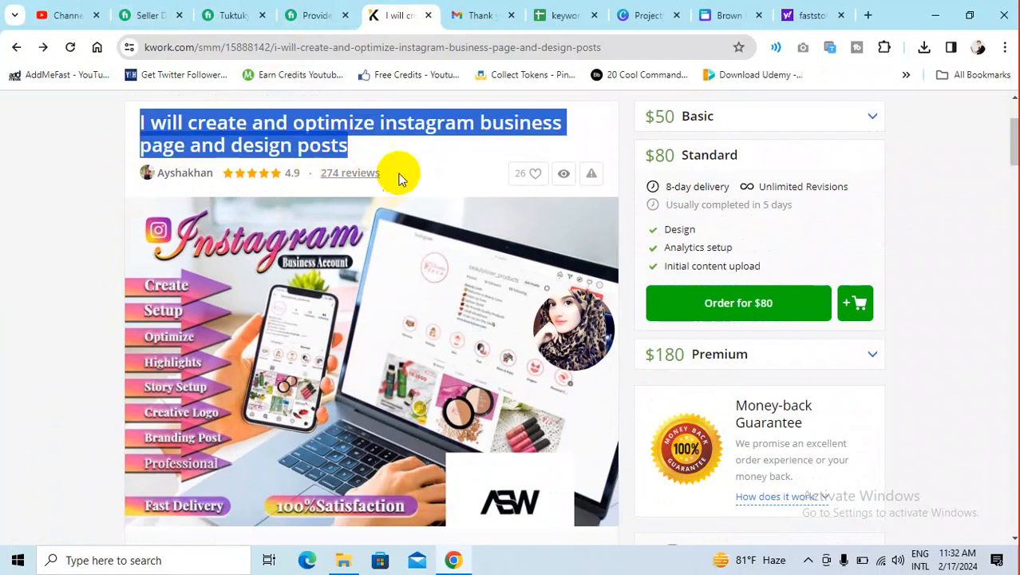
pyautogui.click(373, 126)
pyautogui.moveTo(294, 124); pyautogui.dragTo(551, 129)
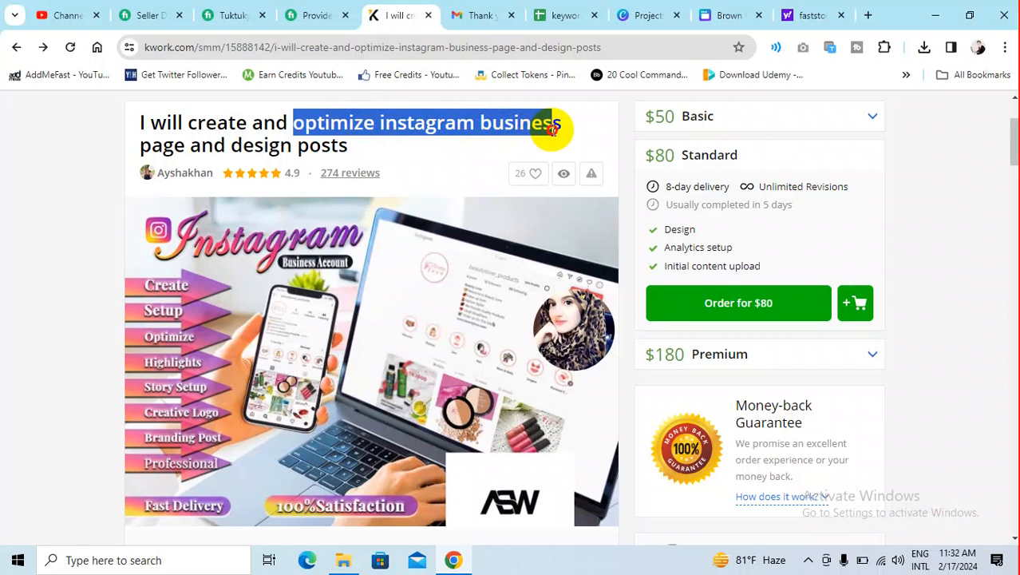
pyautogui.moveTo(352, 144); pyautogui.dragTo(231, 146)
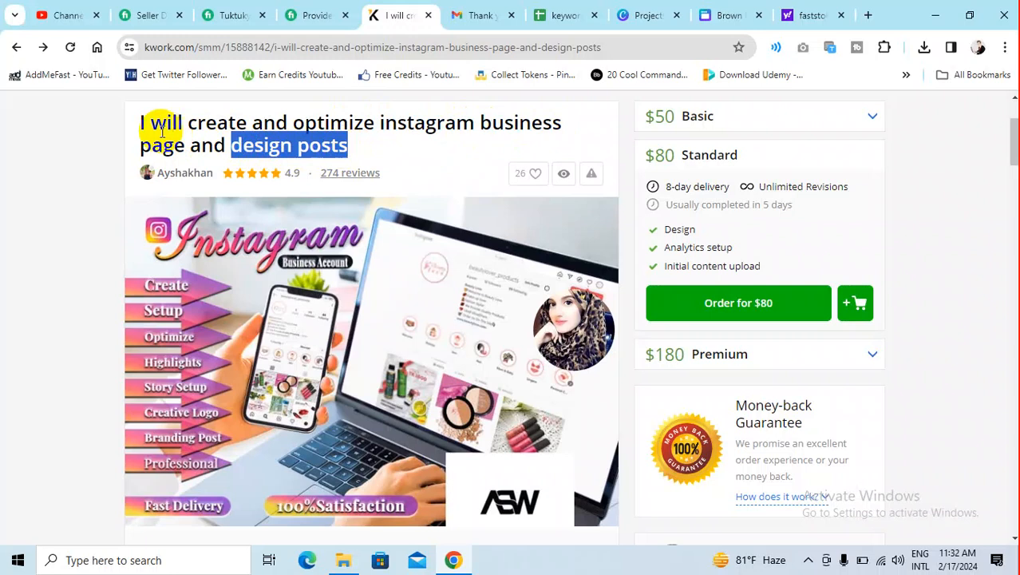
pyautogui.moveTo(137, 122); pyautogui.dragTo(356, 143)
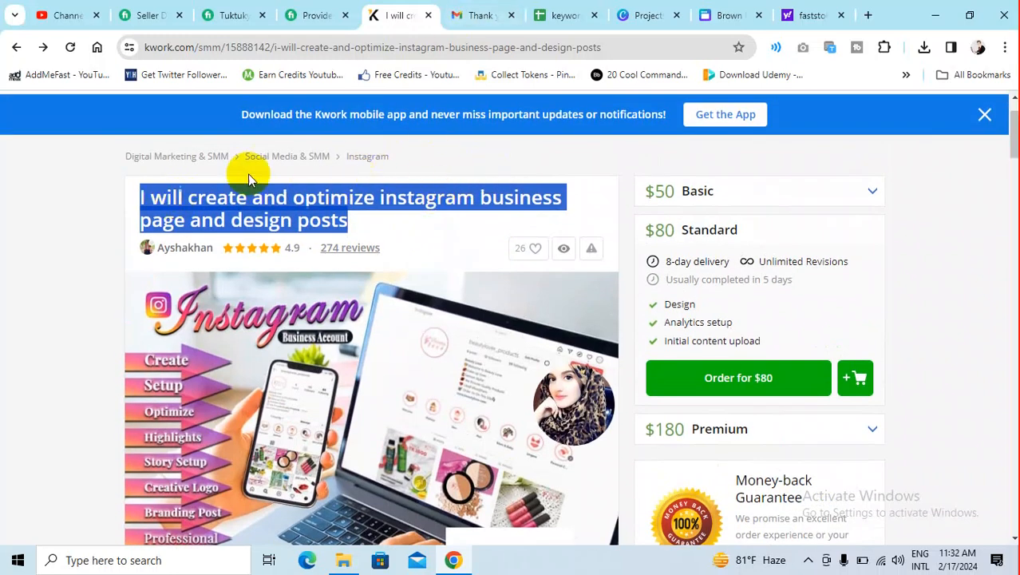
pyautogui.click(380, 200)
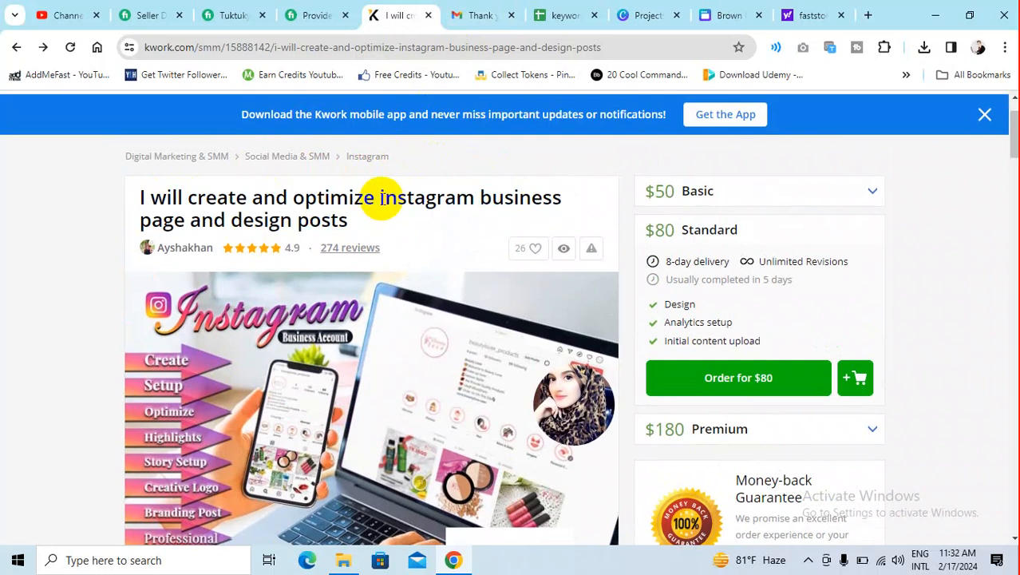
pyautogui.moveTo(381, 197); pyautogui.dragTo(192, 227)
pyautogui.click(308, 200)
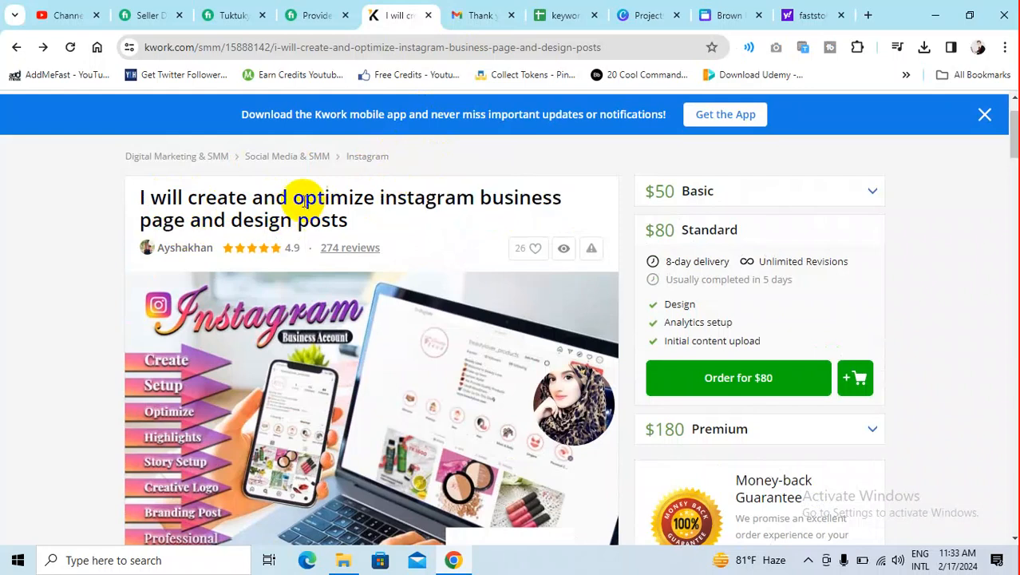
pyautogui.moveTo(297, 198); pyautogui.dragTo(337, 218)
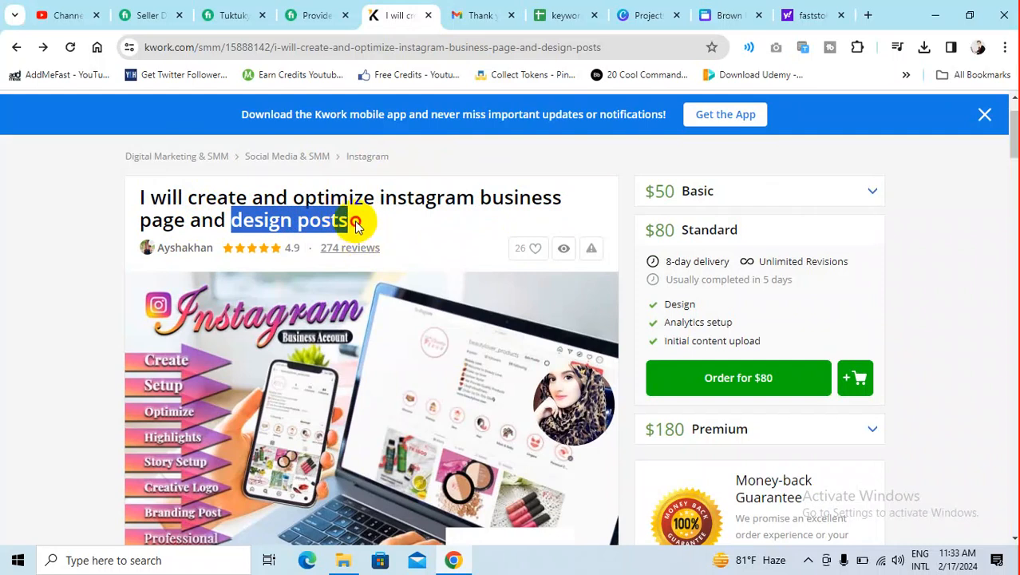
pyautogui.click(356, 222)
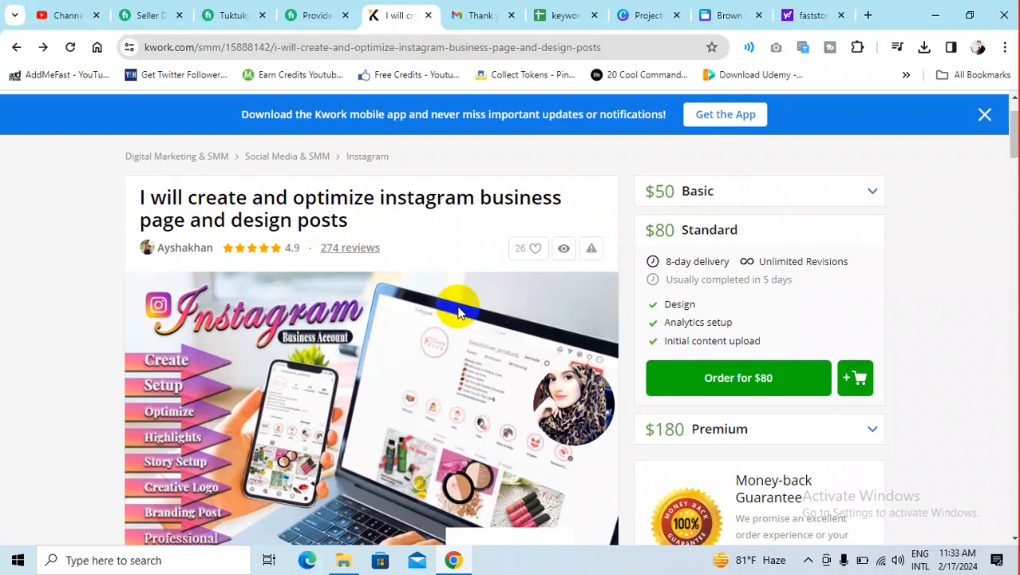
# - Look over the already open Fiverr seller pages, ending on the gig that provides emails and B2B leads
pyautogui.scroll(-2, 447, 308)
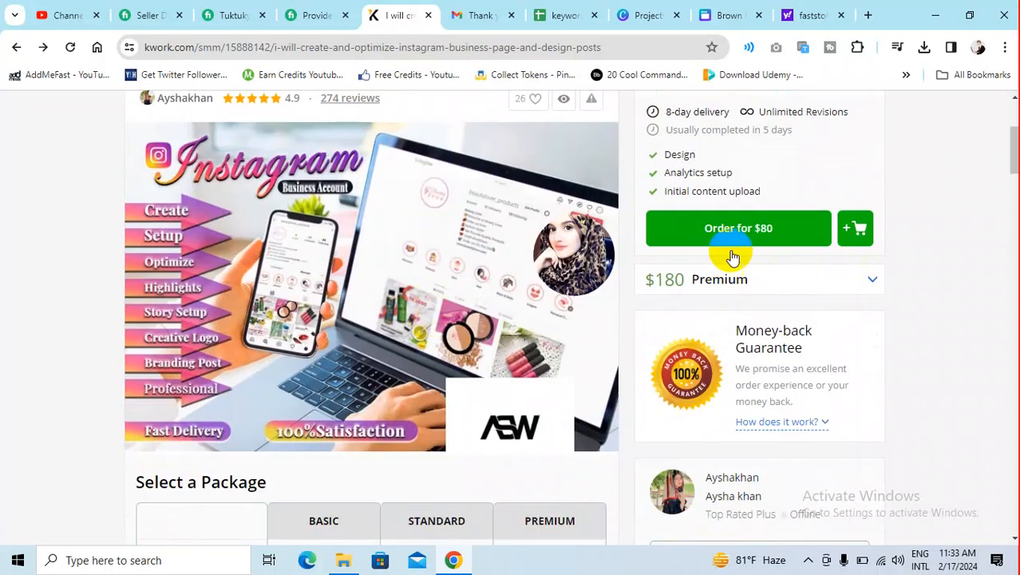
pyautogui.click(227, 19)
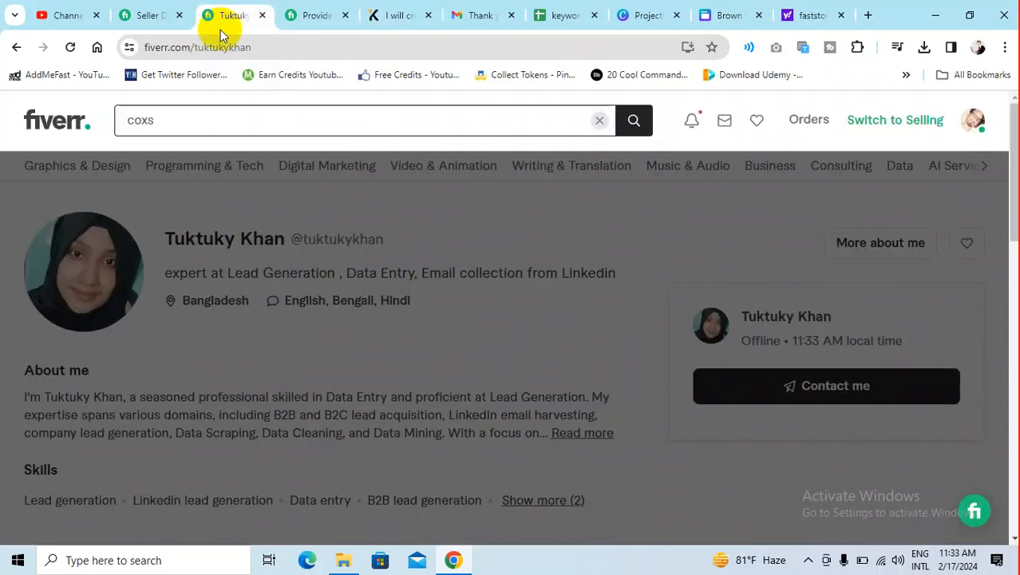
pyautogui.click(155, 17)
pyautogui.click(311, 14)
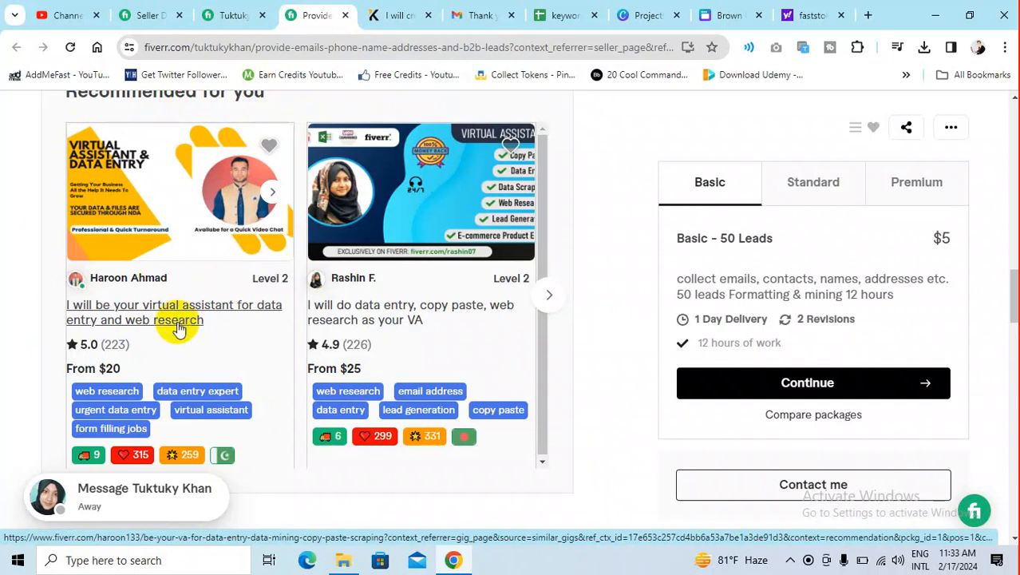
# - Compare the Kwork listing's Basic, Standard and Premium package table with the Fiverr gig, ending back on the Kwork listing
pyautogui.click(399, 14)
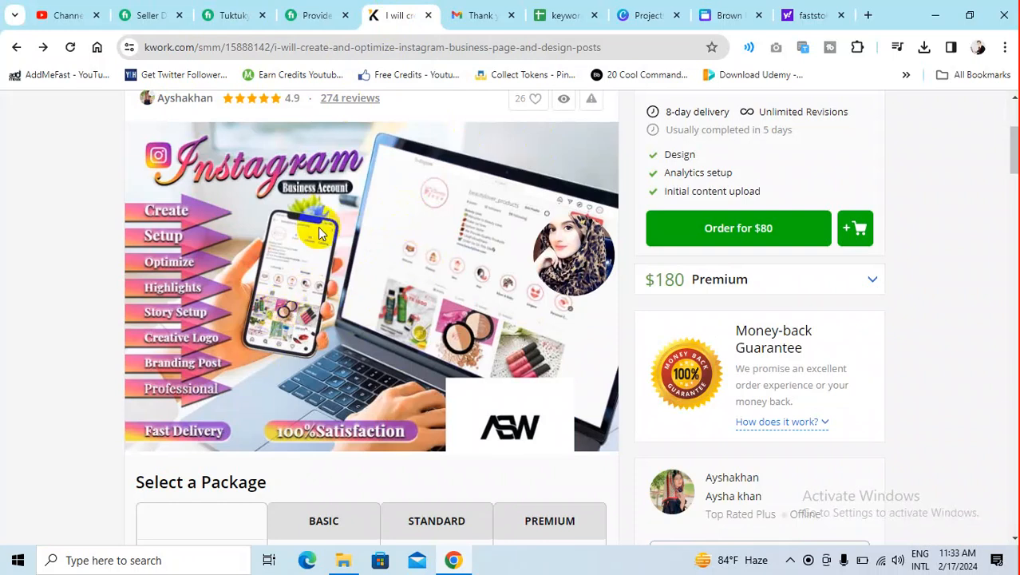
pyautogui.scroll(-2, 315, 339)
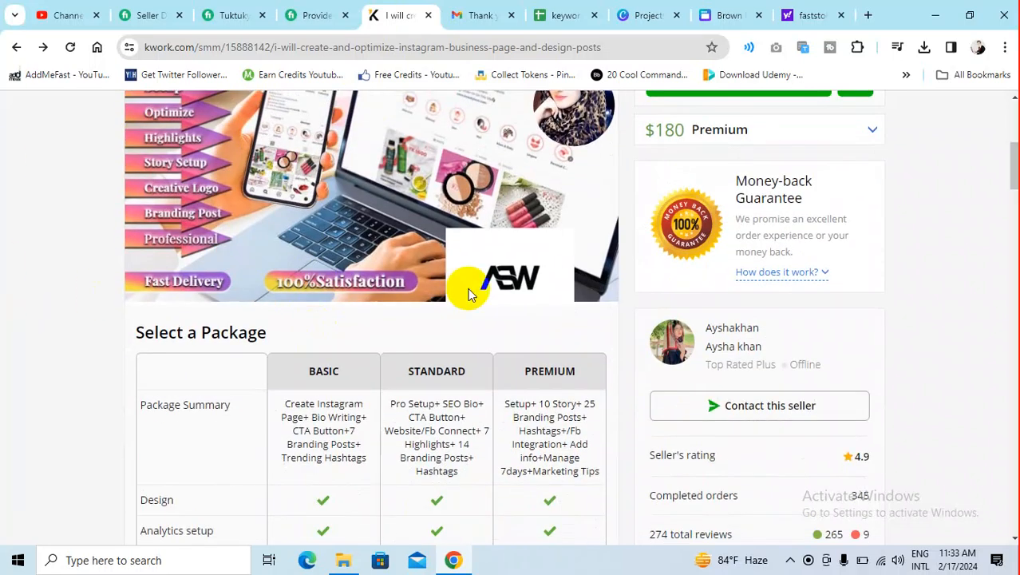
pyautogui.scroll(-3, 468, 294)
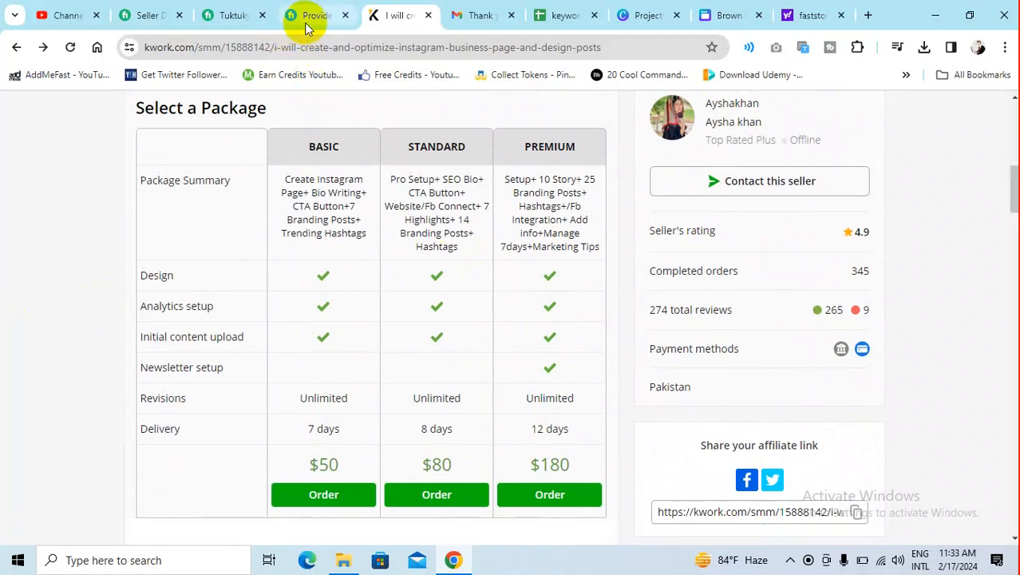
pyautogui.click(311, 17)
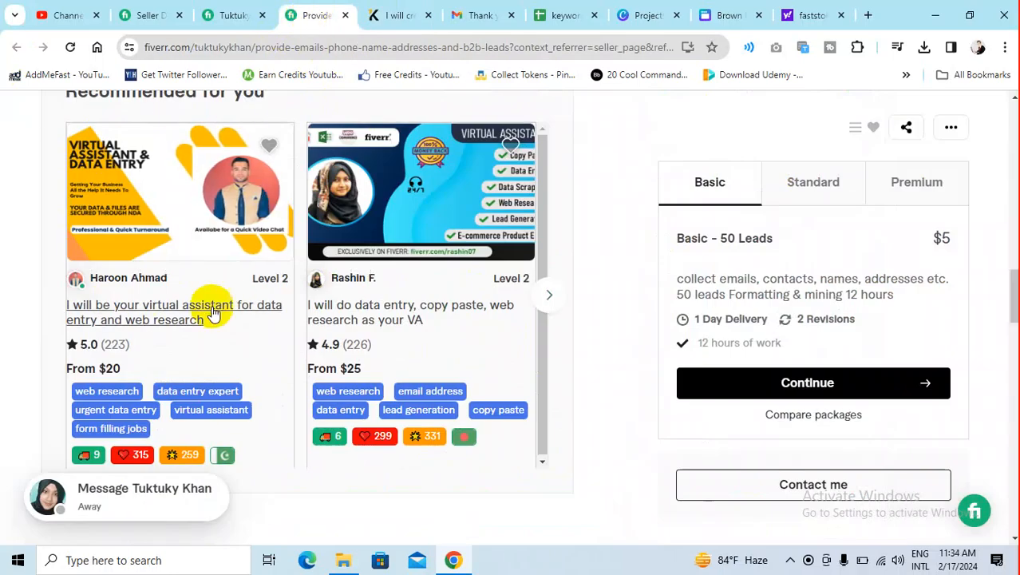
pyautogui.click(395, 16)
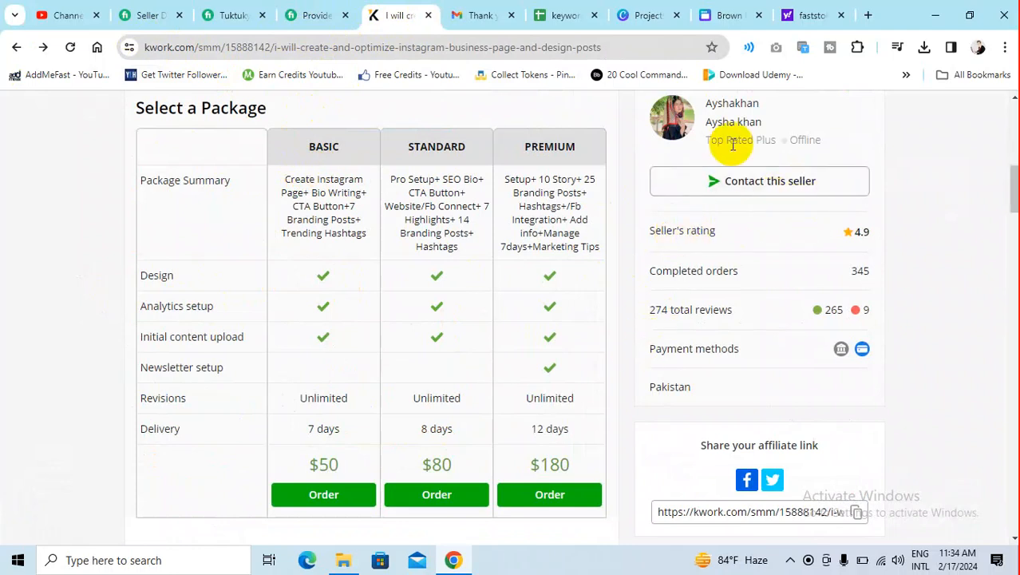
# - Read through the Kwork Overview description, from its introduction to the services and Why Me list
pyautogui.scroll(-2, 439, 274)
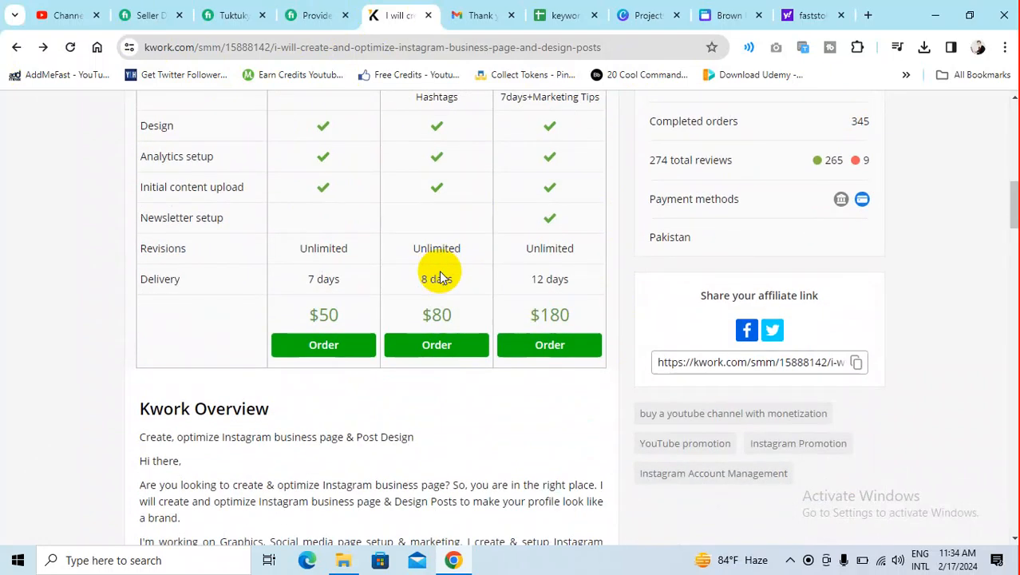
pyautogui.scroll(-2, 439, 274)
pyautogui.scroll(-4, 369, 295)
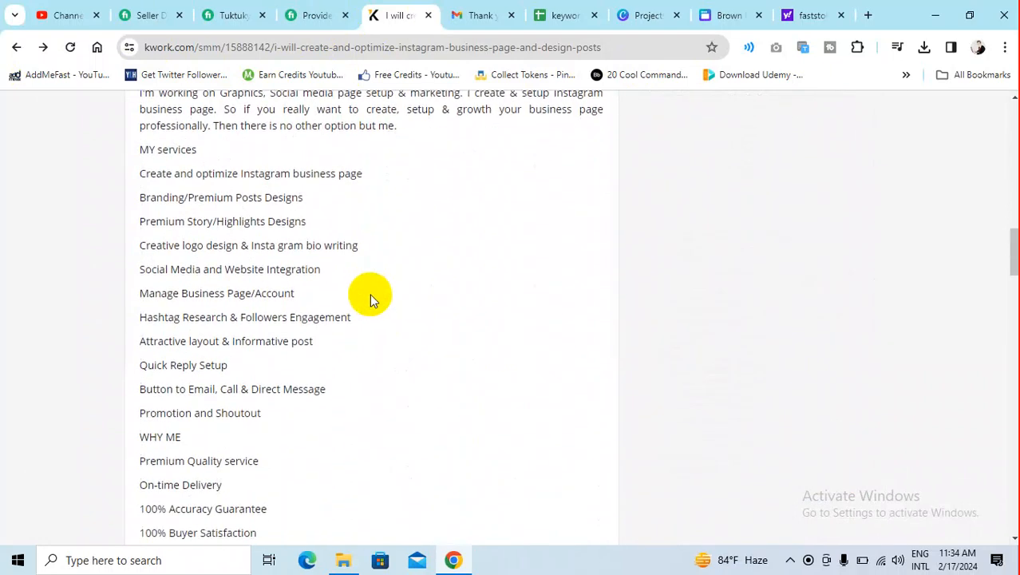
pyautogui.scroll(-3, 370, 295)
pyautogui.scroll(5, 296, 290)
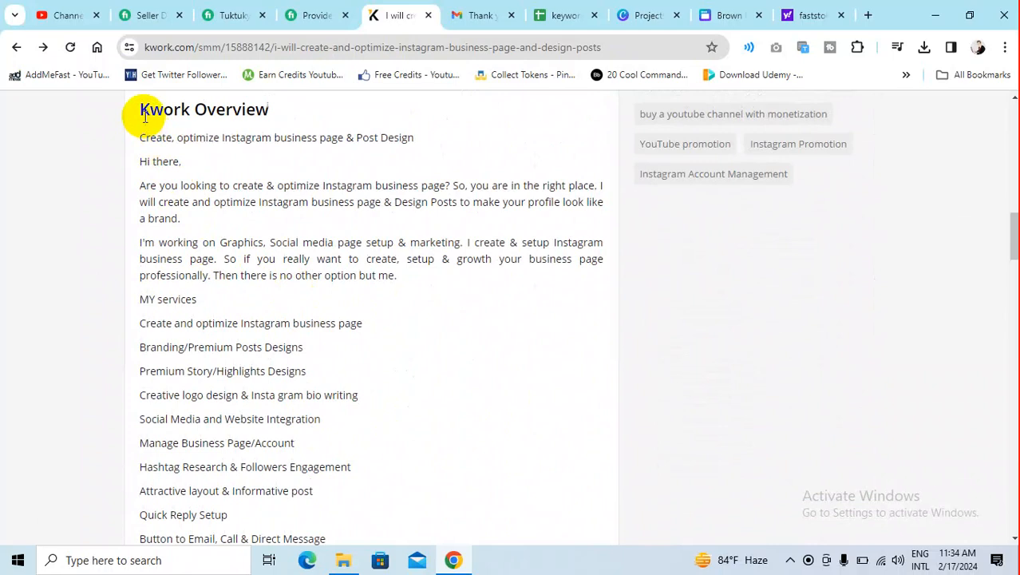
pyautogui.moveTo(140, 138); pyautogui.dragTo(212, 230)
pyautogui.scroll(-3, 216, 228)
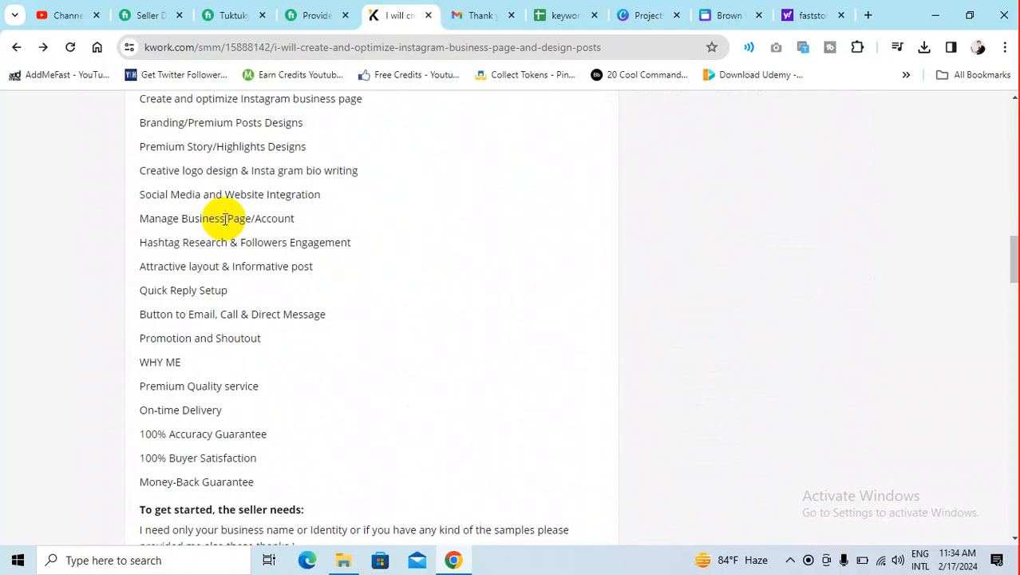
pyautogui.scroll(-2, 224, 218)
pyautogui.moveTo(268, 332); pyautogui.dragTo(136, 201)
pyautogui.scroll(-2, 194, 243)
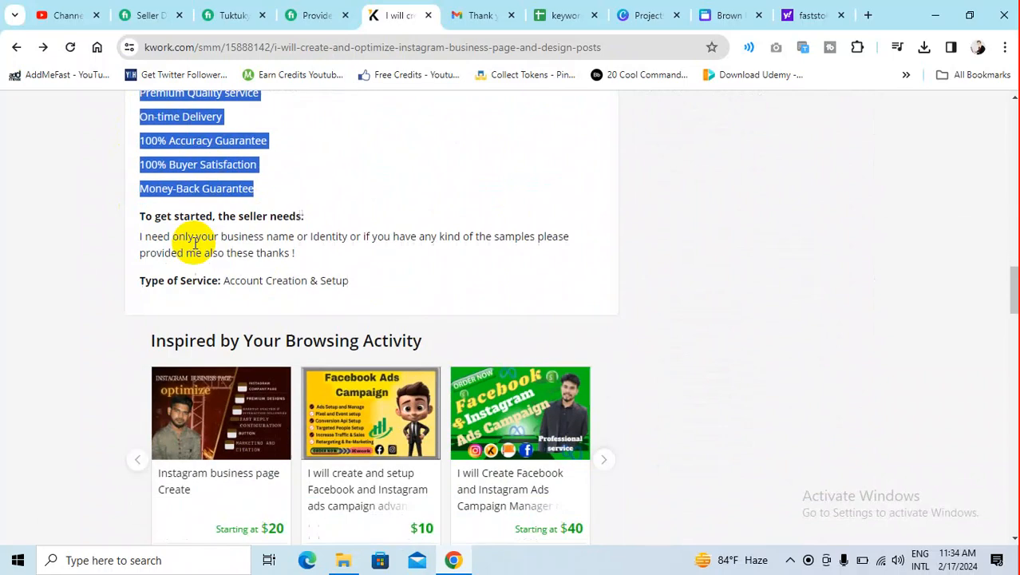
# - Examine the seller's requirements and highlight the Type of Service line below the overview
pyautogui.moveTo(372, 274); pyautogui.dragTo(309, 245)
pyautogui.click(177, 209)
pyautogui.moveTo(370, 279); pyautogui.dragTo(139, 289)
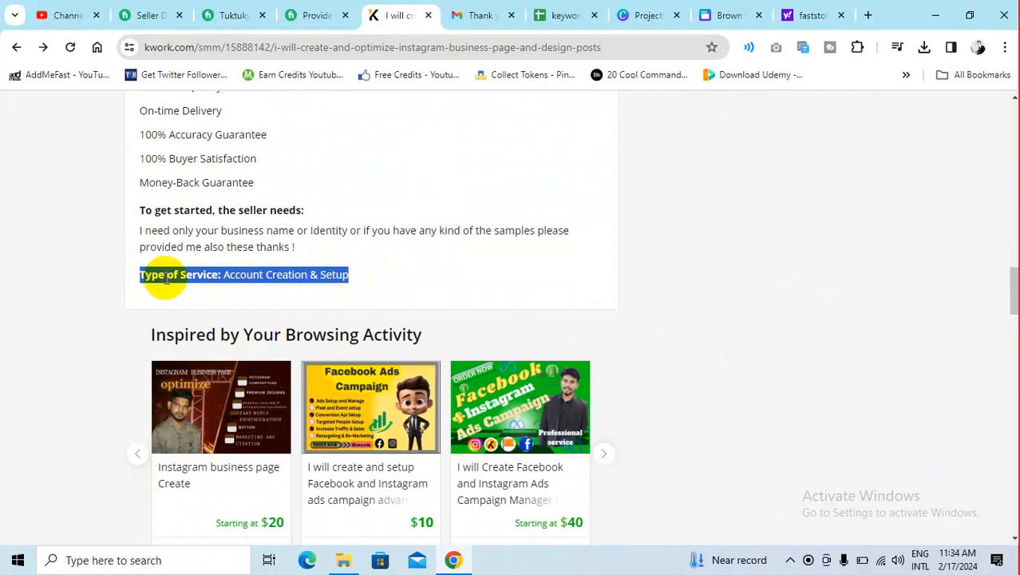
pyautogui.click(149, 275)
# - Return to the listing's title and highlight "create and optimize instagram business"
pyautogui.scroll(10, 565, 288)
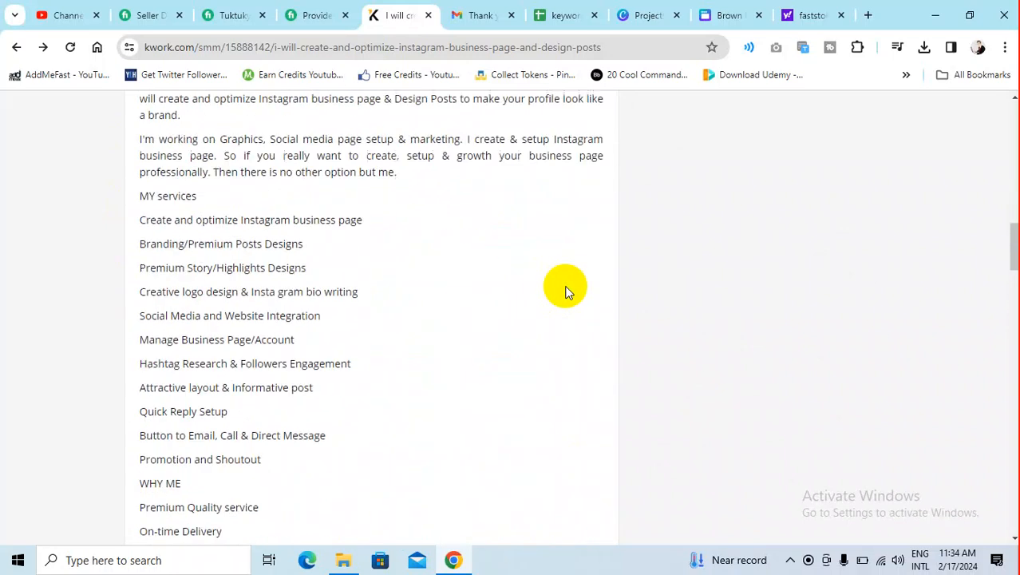
pyautogui.scroll(5, 565, 292)
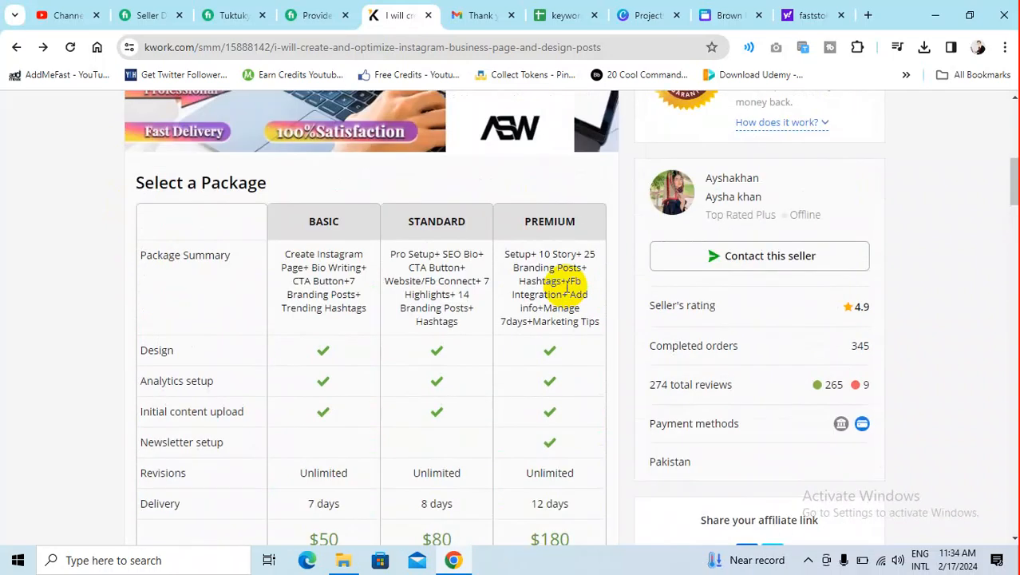
pyautogui.scroll(1, 892, 345)
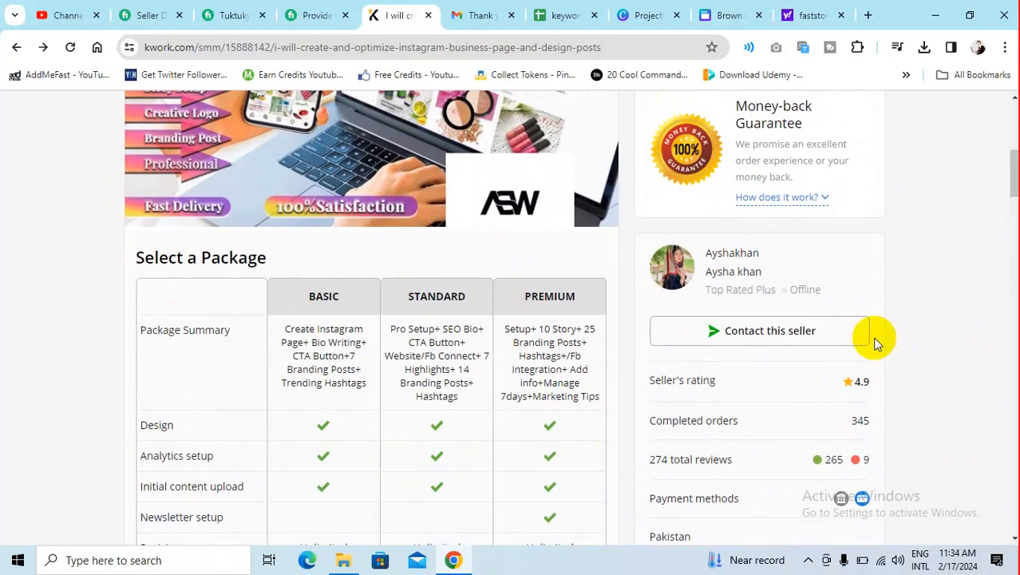
pyautogui.scroll(2, 874, 339)
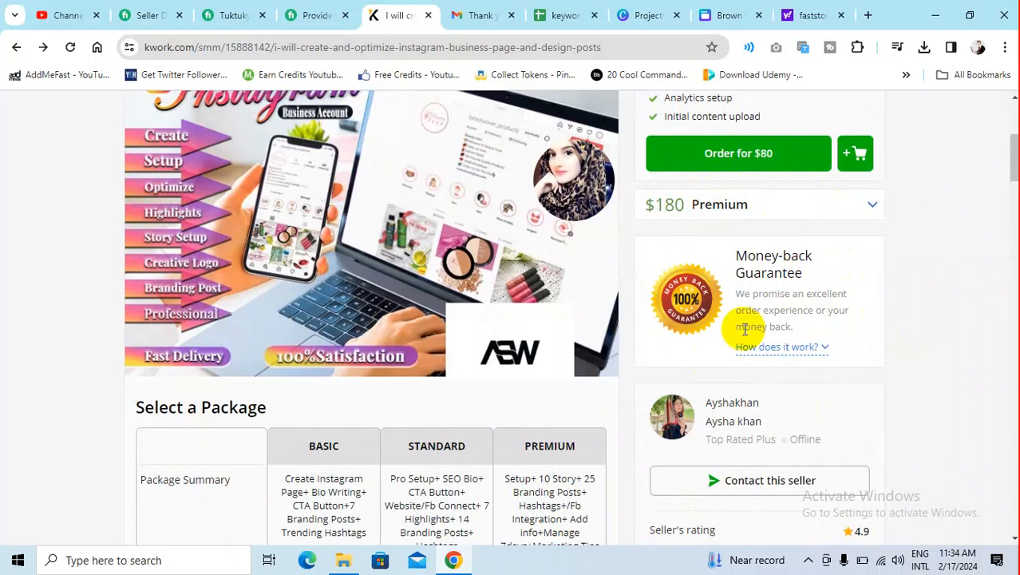
pyautogui.scroll(3, 535, 262)
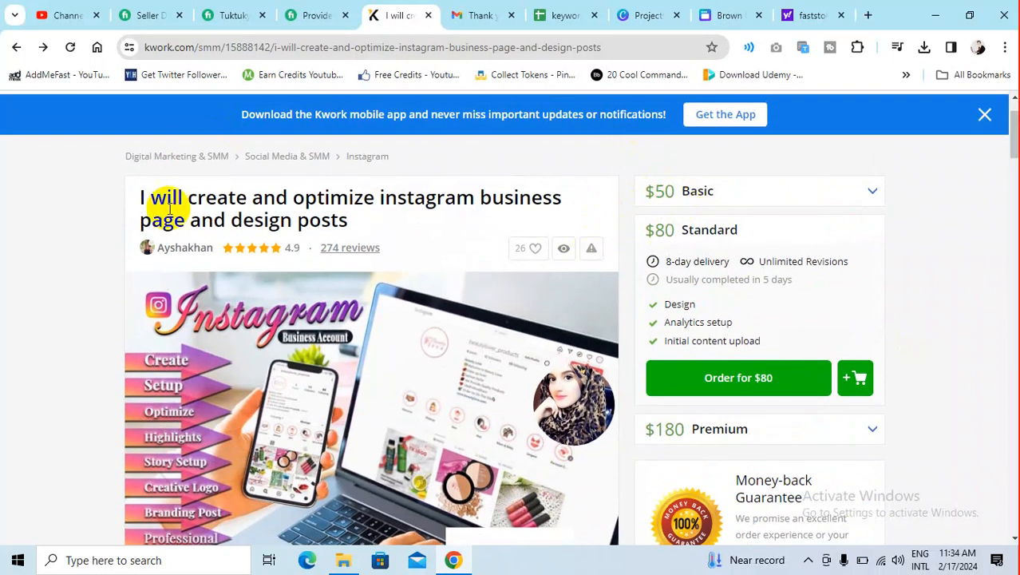
pyautogui.moveTo(192, 196); pyautogui.dragTo(539, 201)
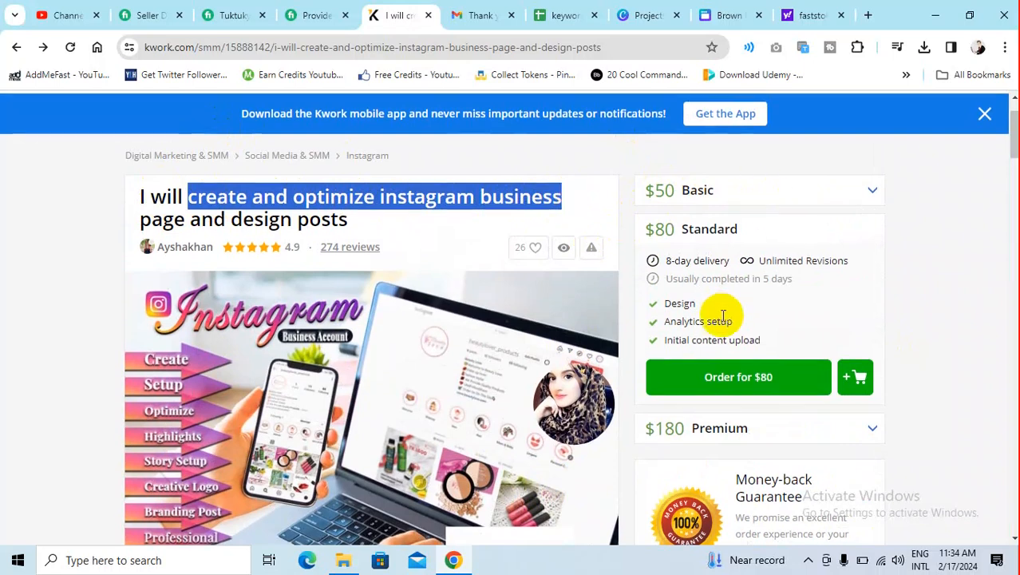
# - Highlight the Money-back Guarantee heading beside the listing, then return to the listing's header
pyautogui.scroll(-2, 727, 344)
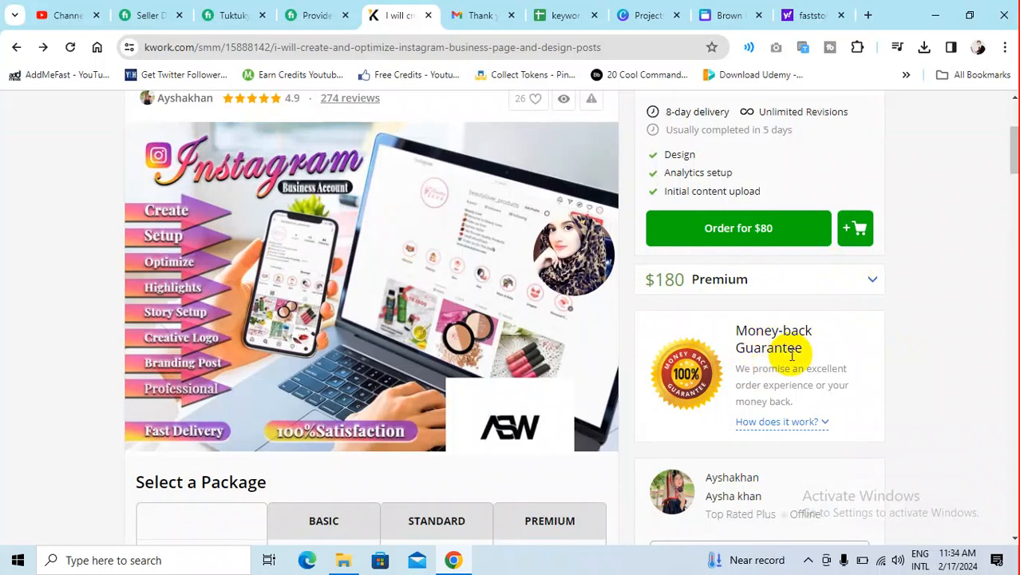
pyautogui.moveTo(734, 331); pyautogui.dragTo(813, 344)
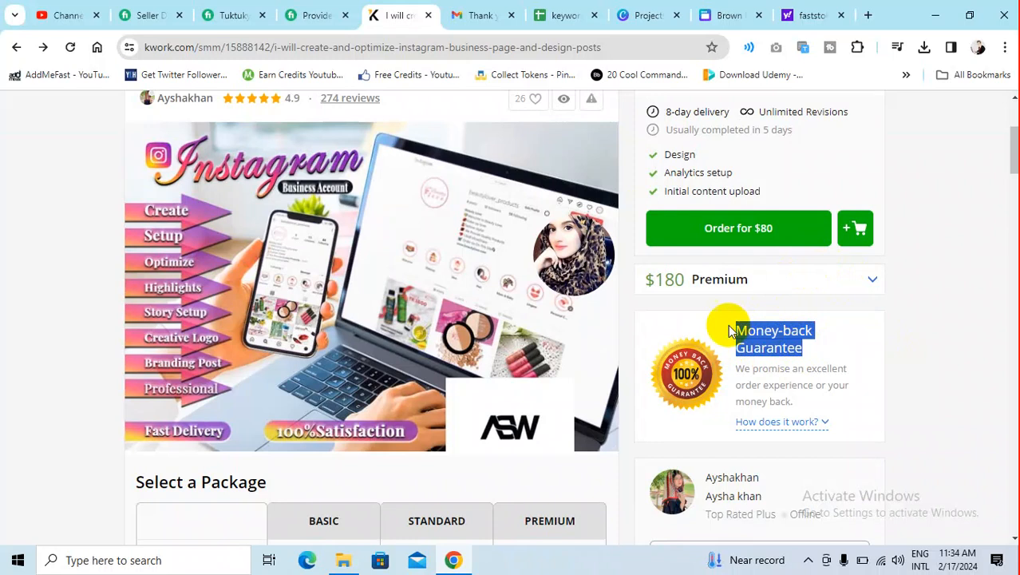
pyautogui.scroll(3, 734, 327)
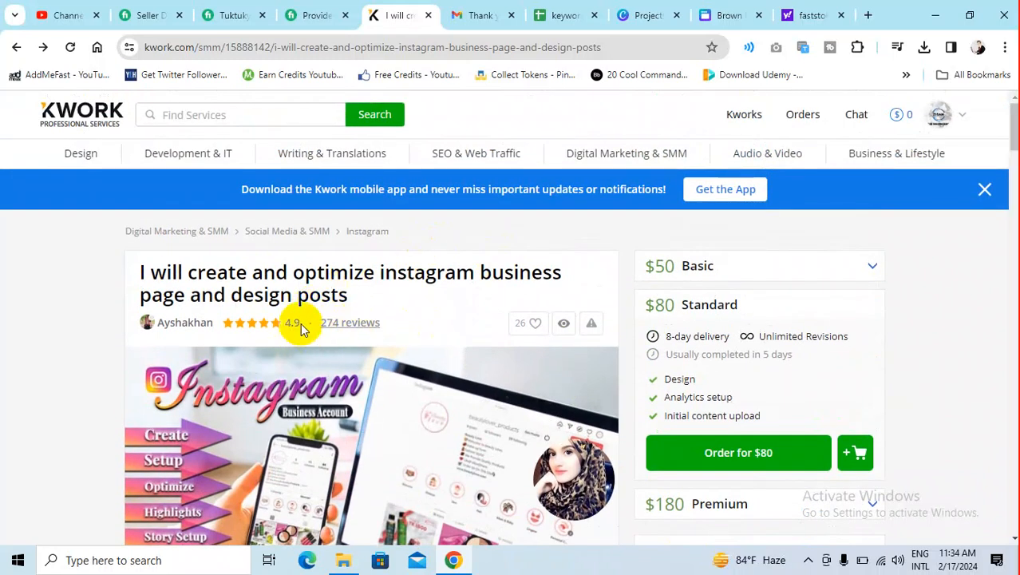
# - Find the listing's Reviews section and show the negative reviews
pyautogui.scroll(-12, 300, 344)
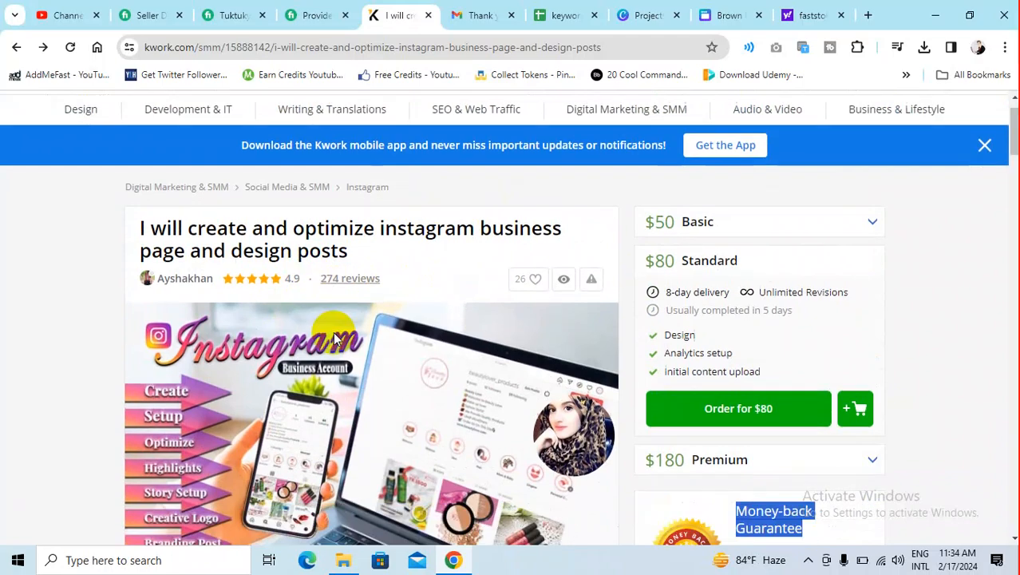
pyautogui.scroll(-10, 340, 364)
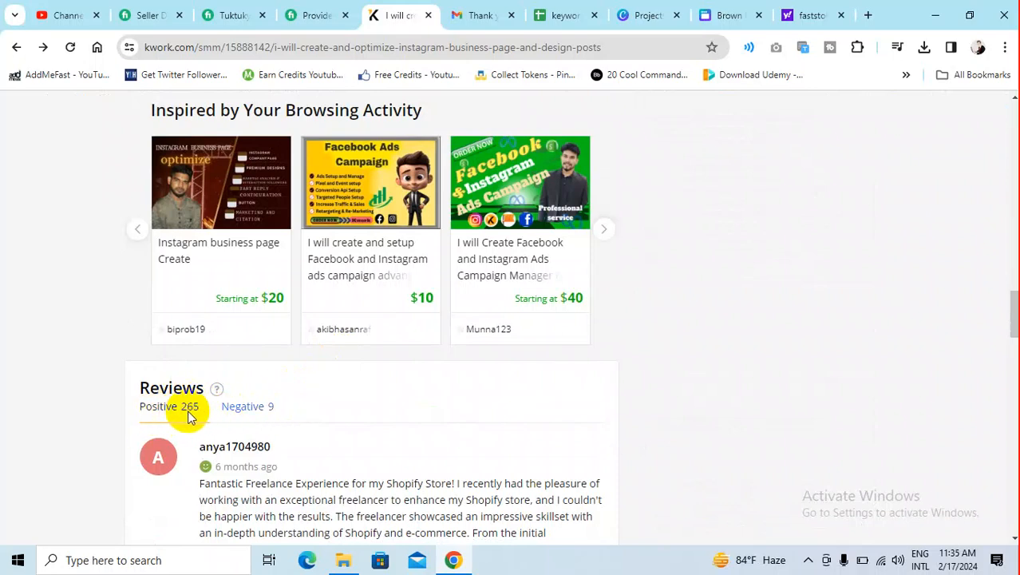
pyautogui.click(264, 407)
pyautogui.scroll(-2, 264, 405)
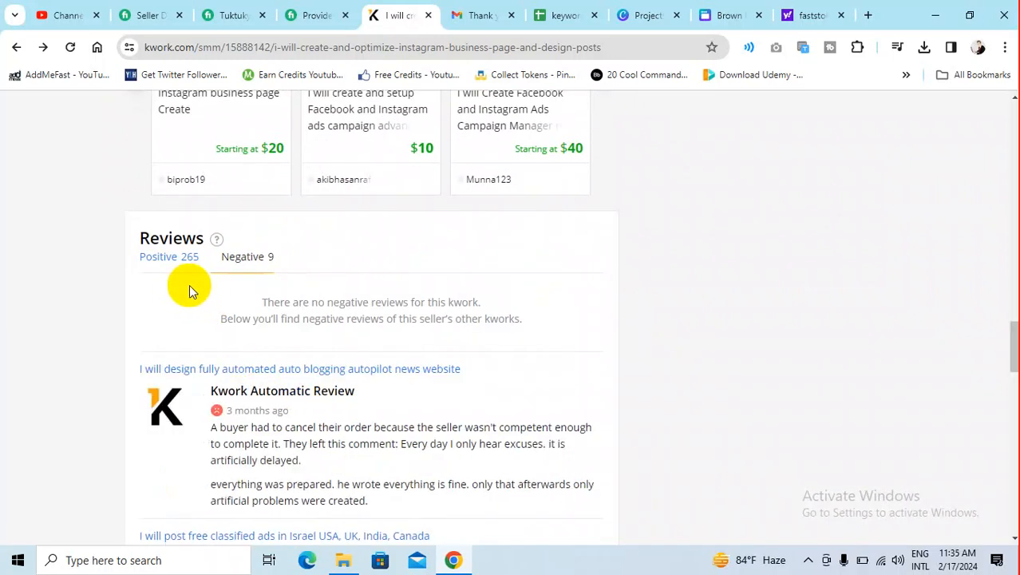
# - Show the positive reviews in the Kwork listing's Reviews section and look through them
pyautogui.click(169, 258)
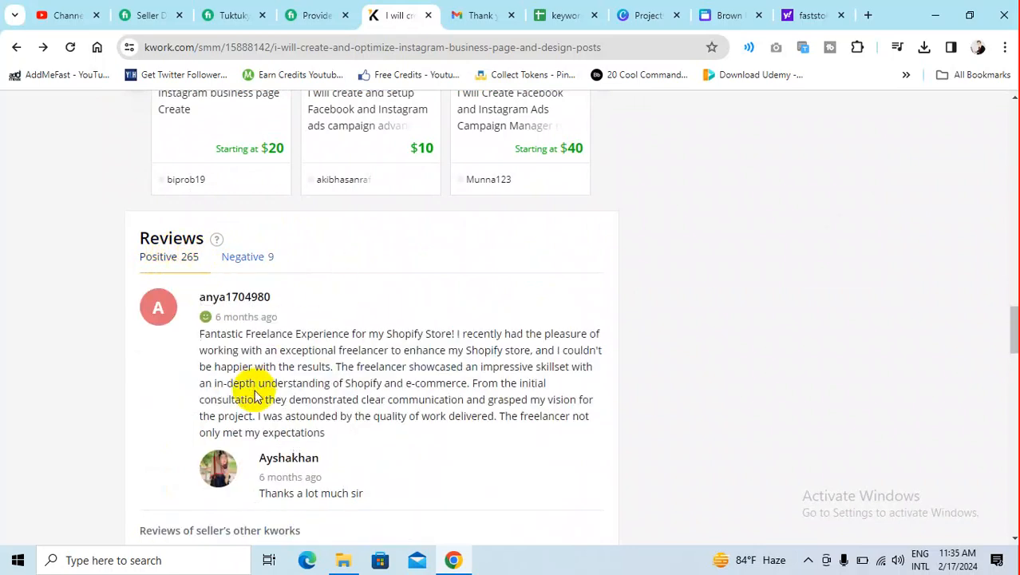
pyautogui.scroll(-2, 255, 396)
# - Switch to the Canva Projects page
pyautogui.click(479, 15)
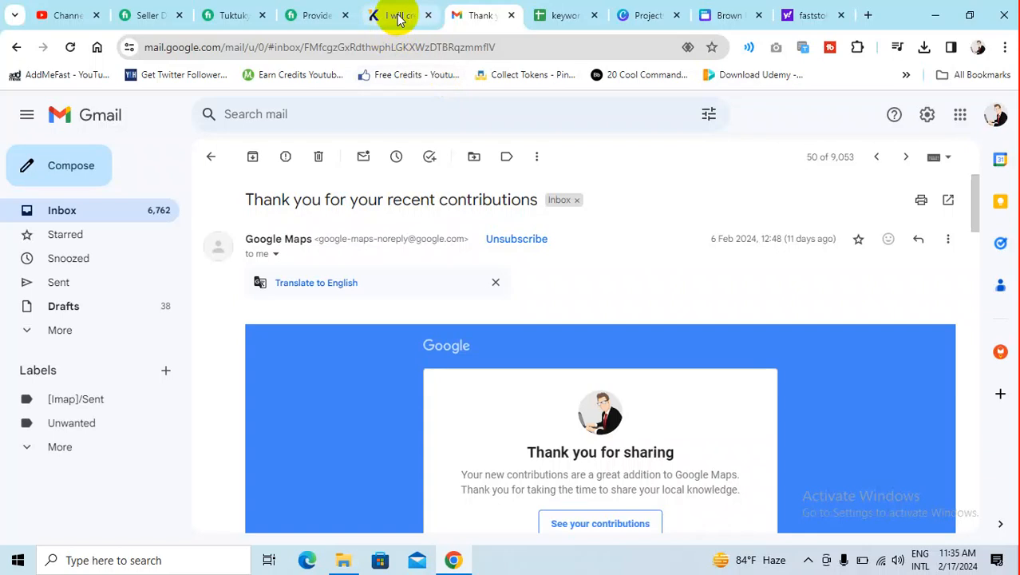
pyautogui.click(634, 16)
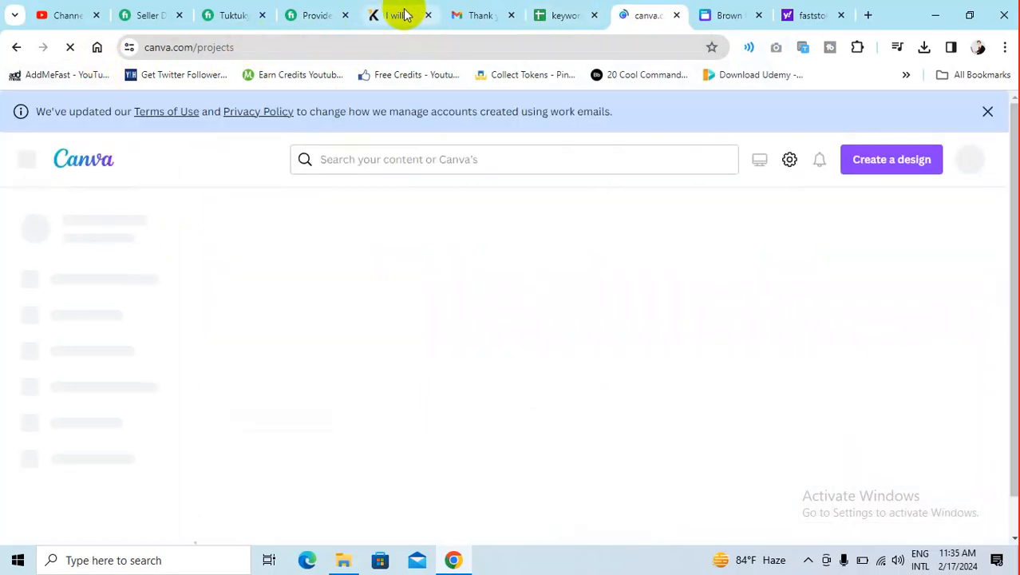
pyautogui.moveTo(404, 15)
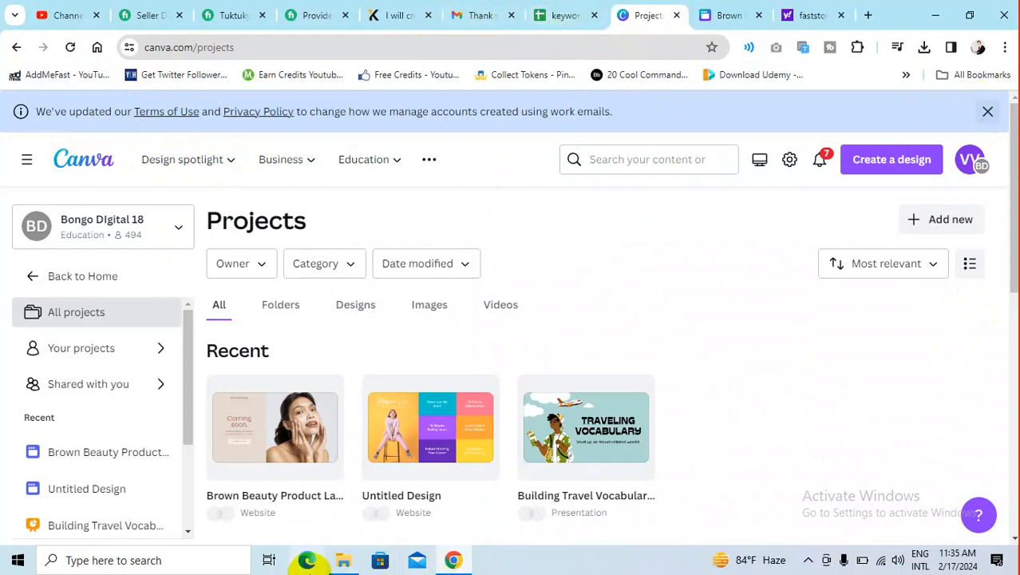
pyautogui.click(343, 561)
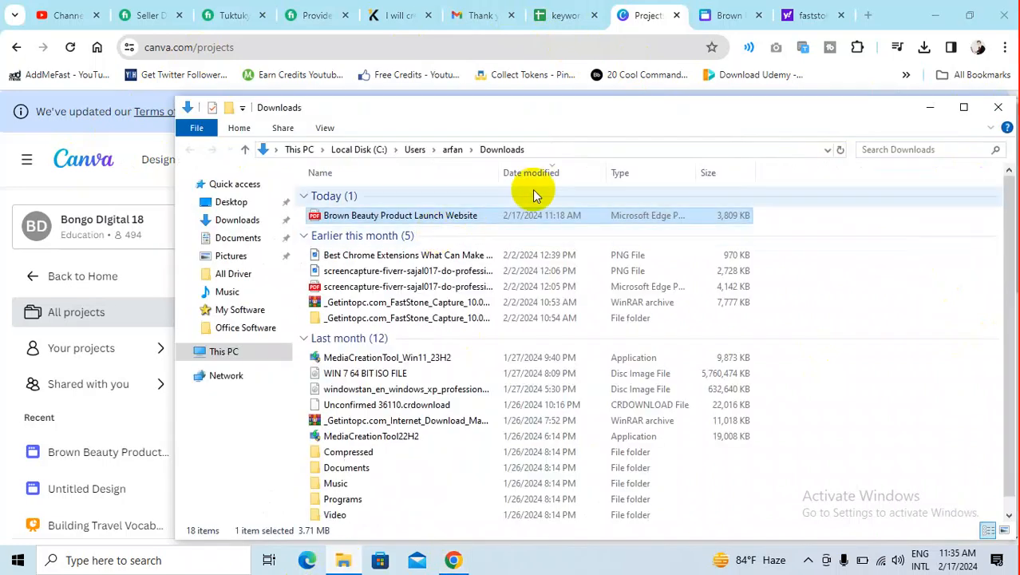
pyautogui.click(998, 107)
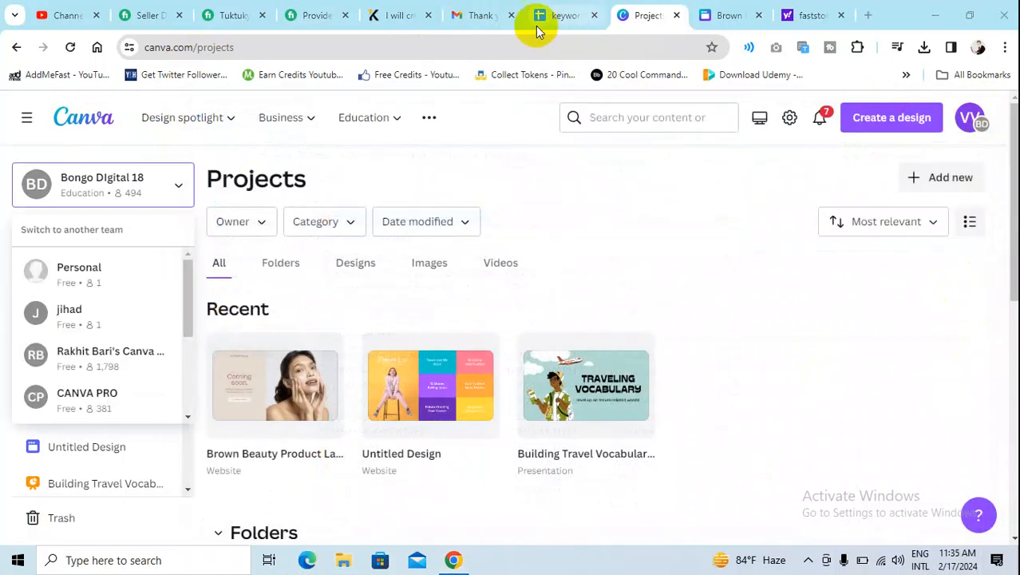
pyautogui.click(479, 17)
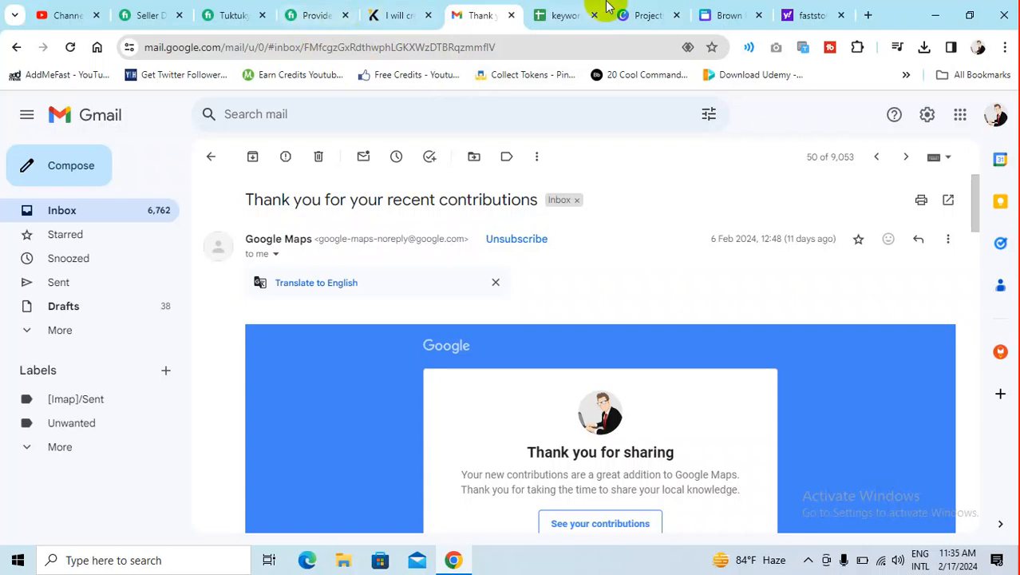
pyautogui.click(651, 16)
# - Open the Canva home page and look through the Design spotlight options, suggested design types and recent designs
pyautogui.scroll(-5, 377, 239)
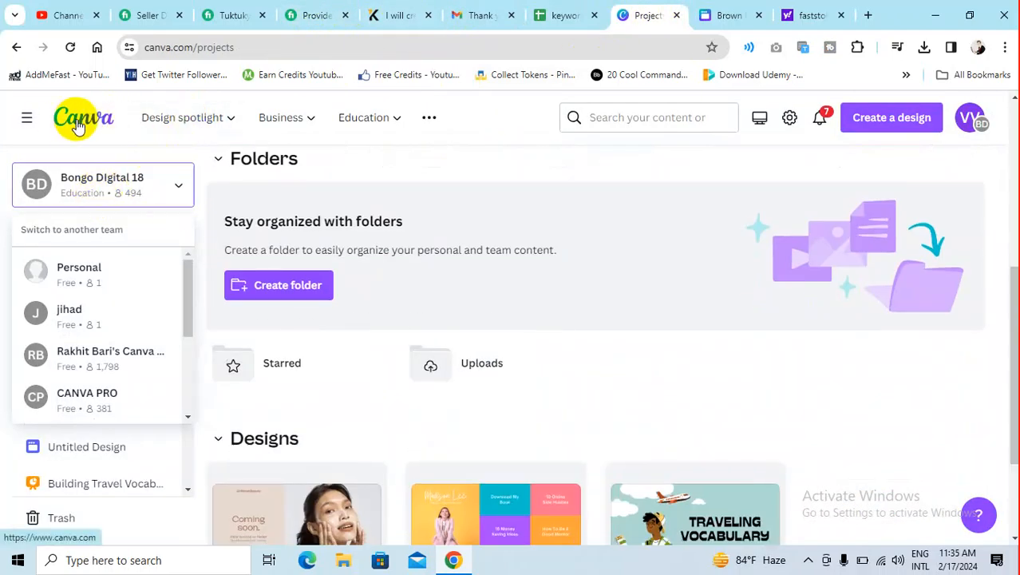
pyautogui.scroll(-2, 116, 417)
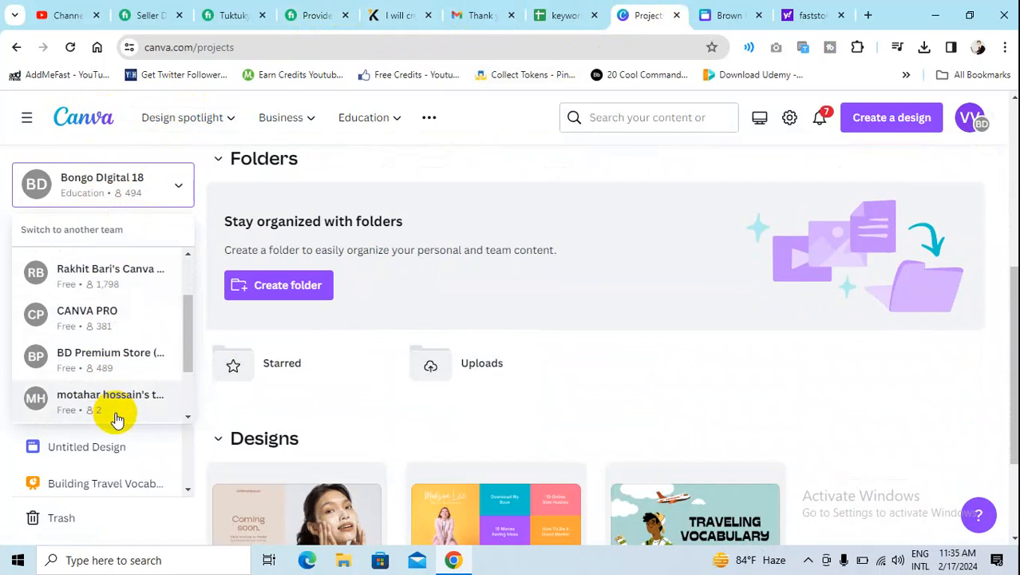
pyautogui.click(99, 126)
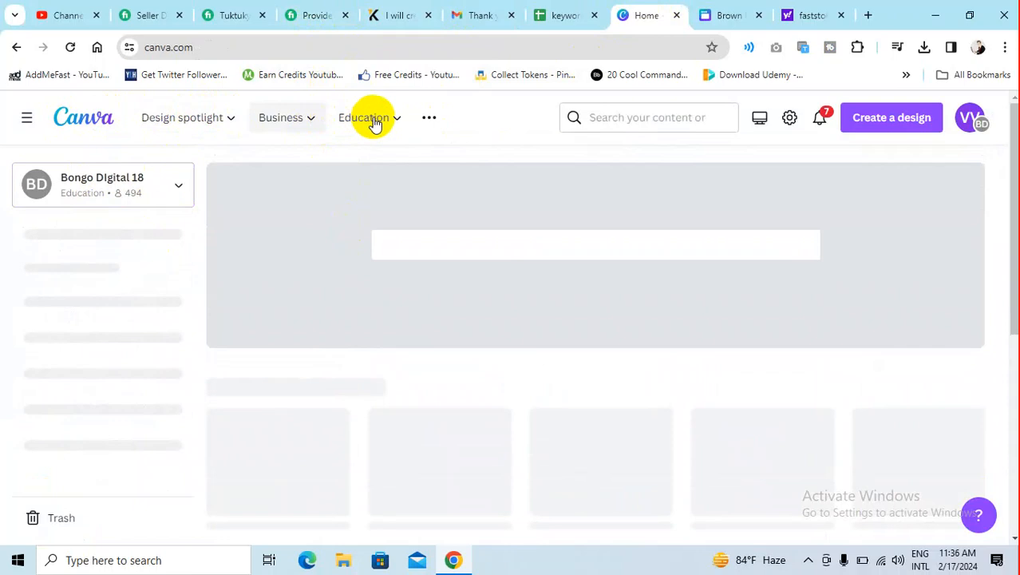
pyautogui.moveTo(207, 118)
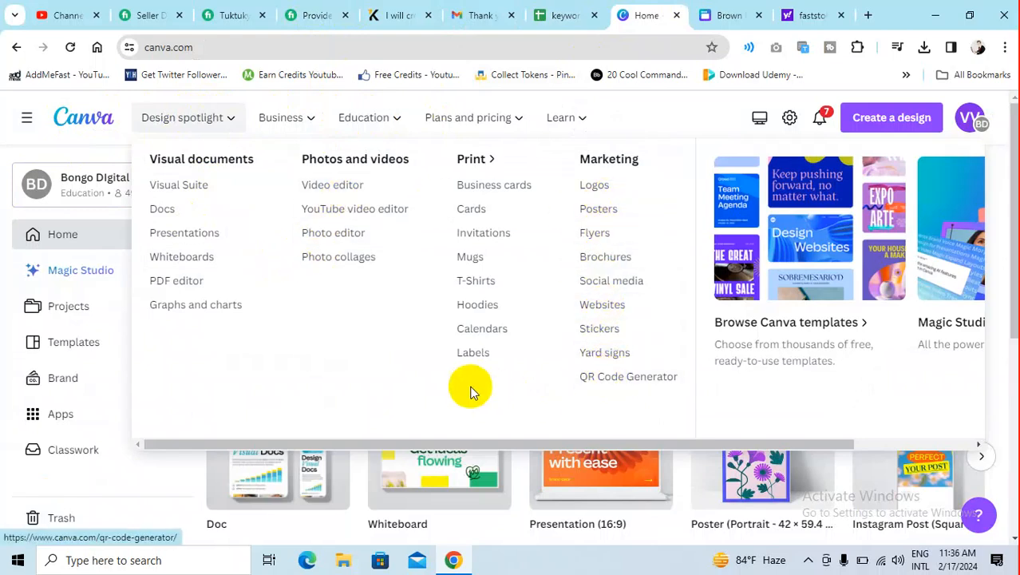
pyautogui.scroll(-2, 471, 387)
pyautogui.scroll(-1, 590, 337)
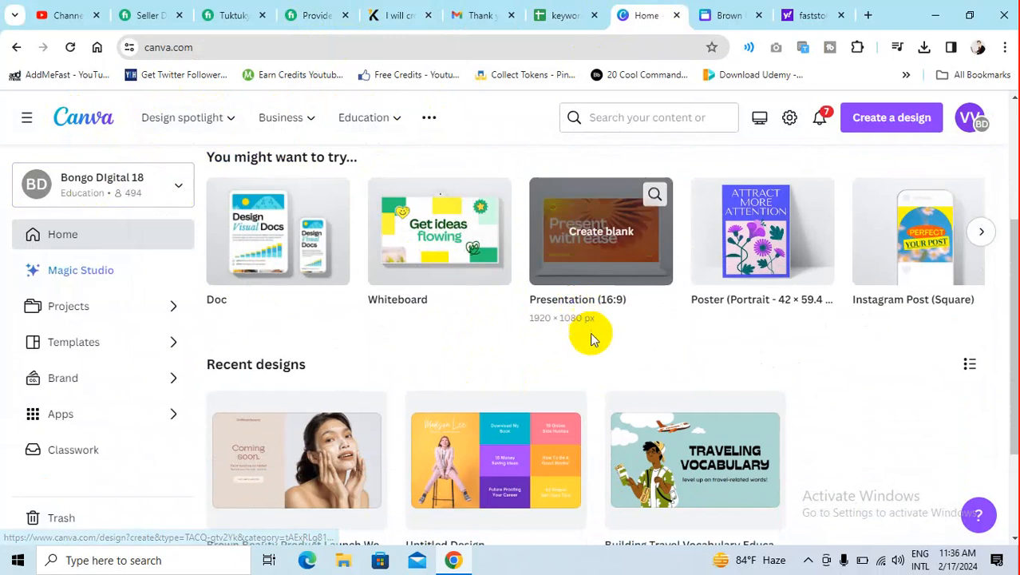
pyautogui.scroll(-1, 793, 324)
pyautogui.scroll(-1, 793, 323)
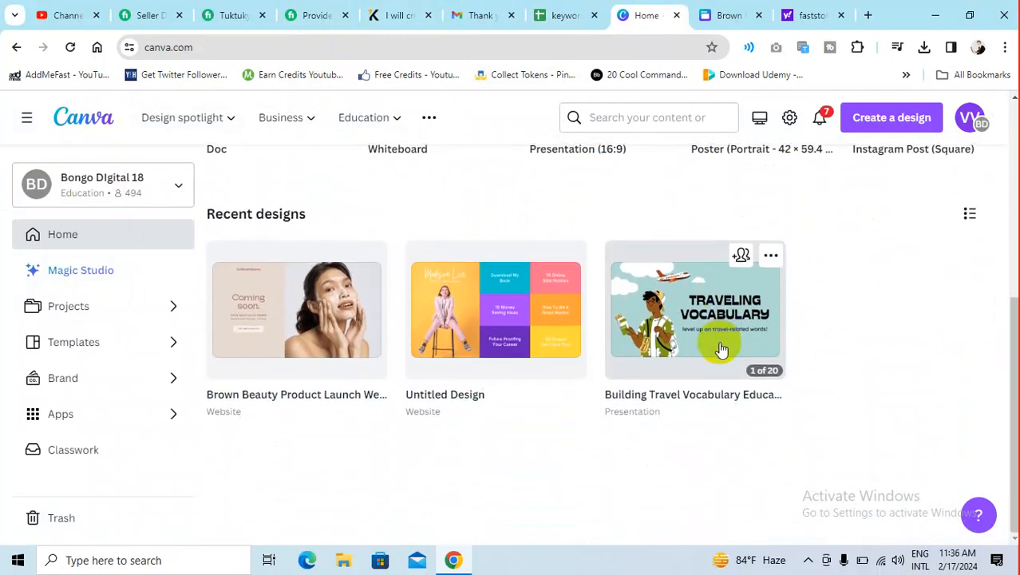
pyautogui.scroll(4, 809, 295)
pyautogui.scroll(1, 808, 296)
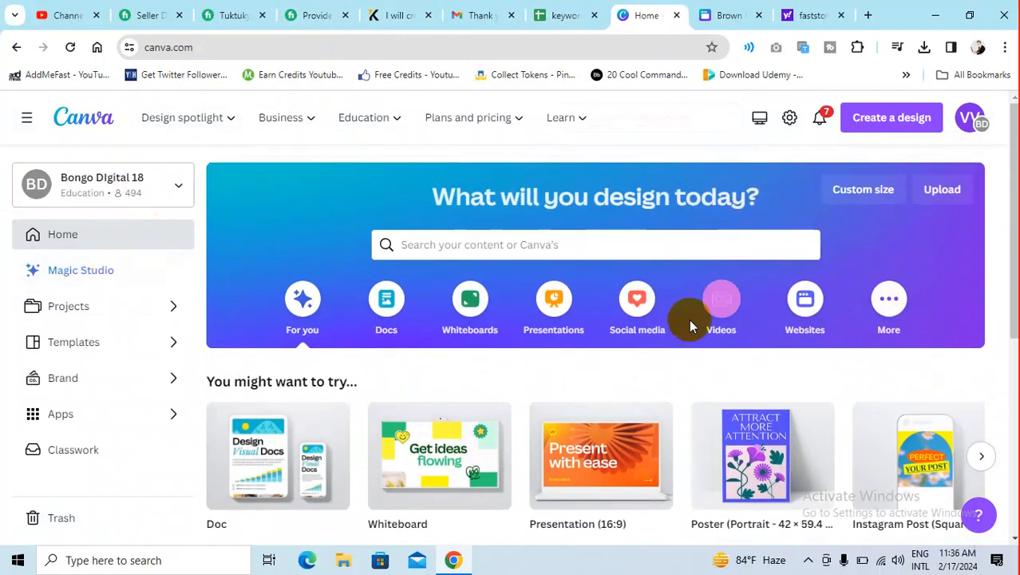
# - Show Canva's Presentations category and examine its presentation formats
pyautogui.click(556, 304)
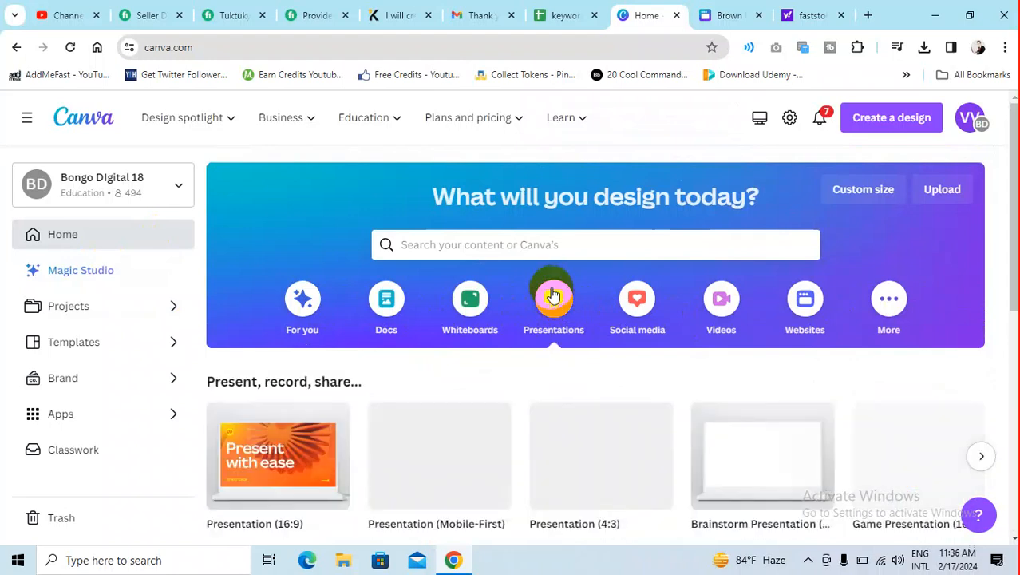
pyautogui.scroll(-2, 552, 295)
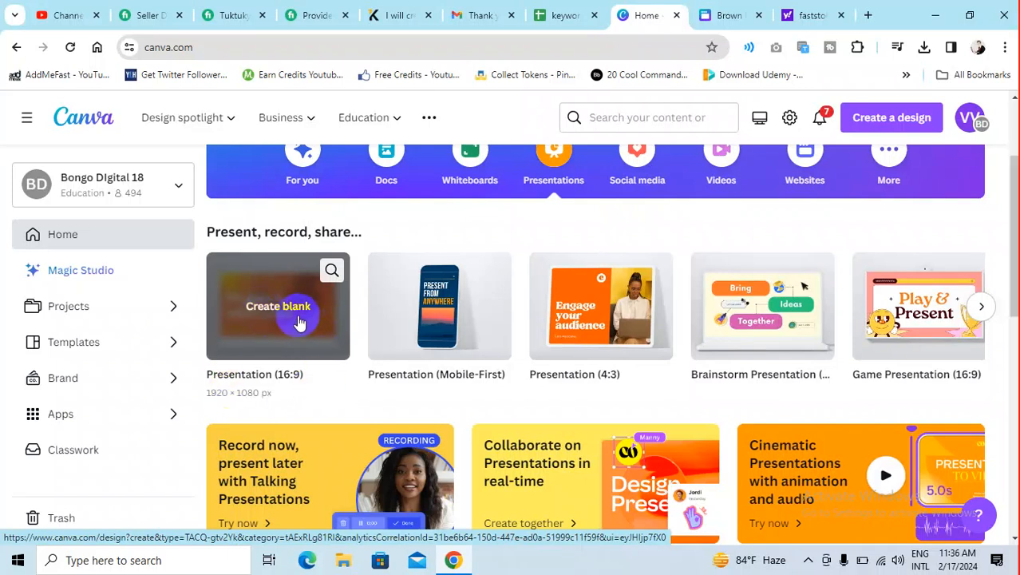
pyautogui.scroll(-1, 676, 290)
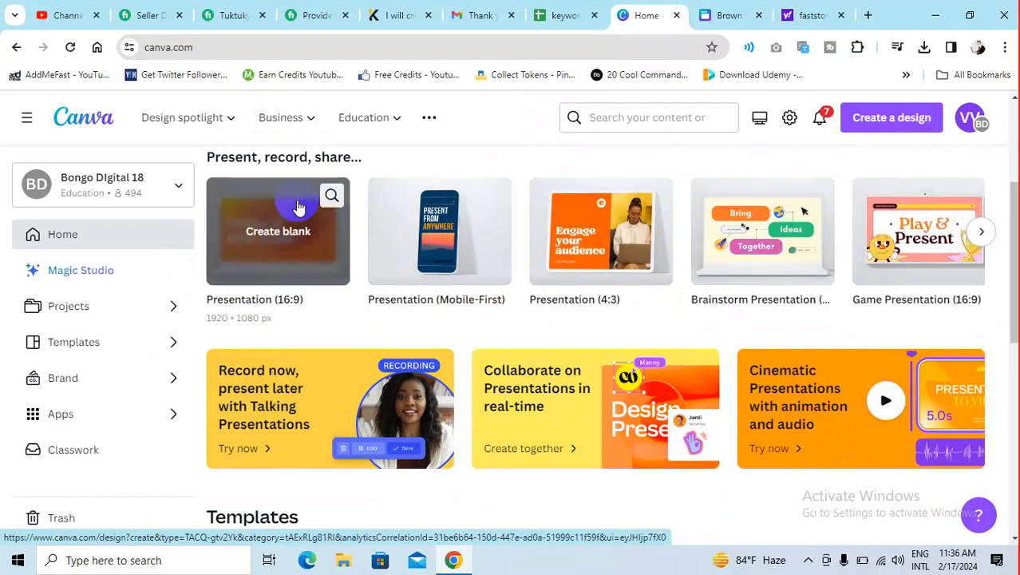
pyautogui.scroll(2, 485, 205)
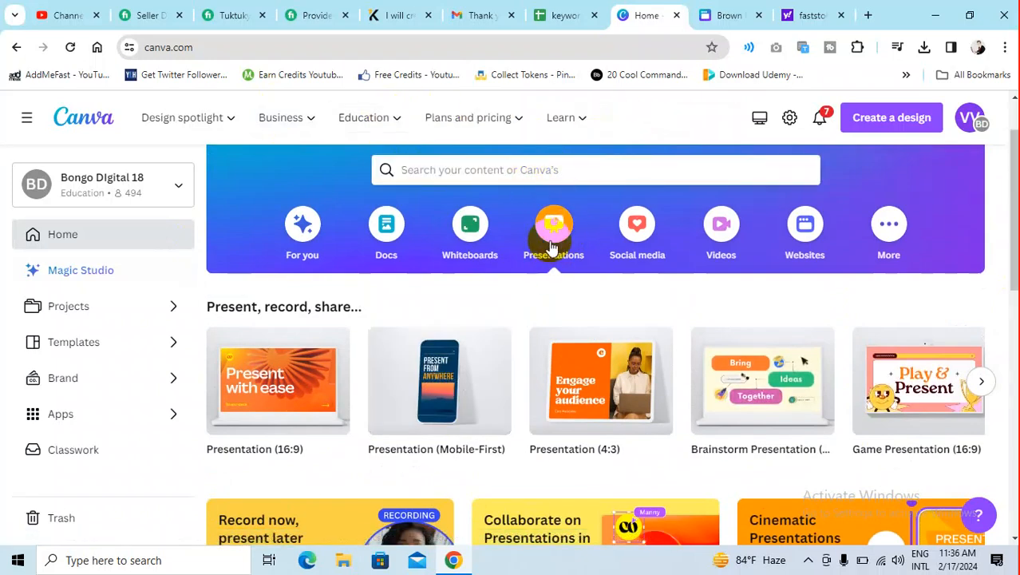
# - Look through the presentation templates and open the Trivia Quiz template under Game Presentations
pyautogui.scroll(-5, 406, 335)
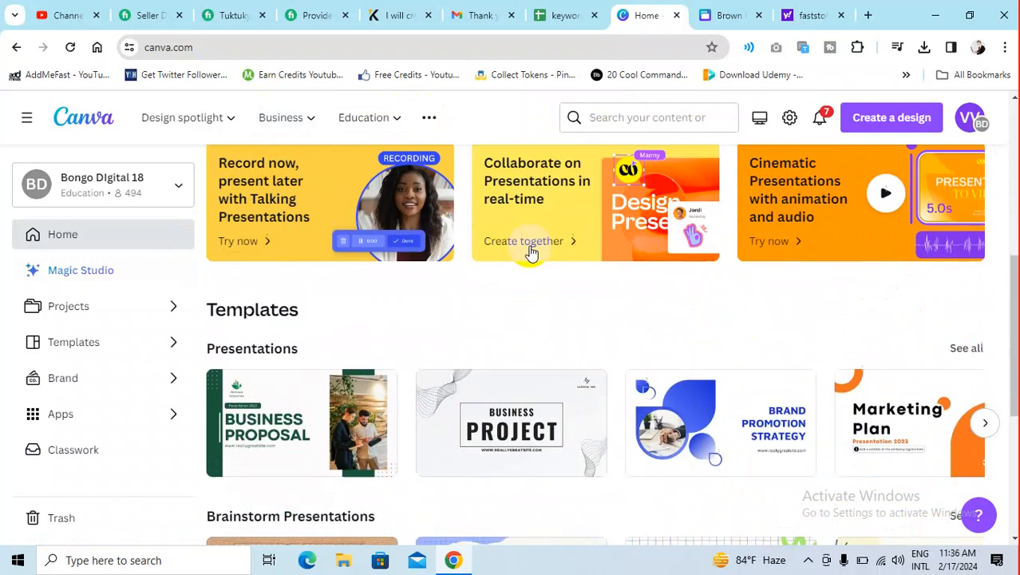
pyautogui.scroll(-1, 399, 303)
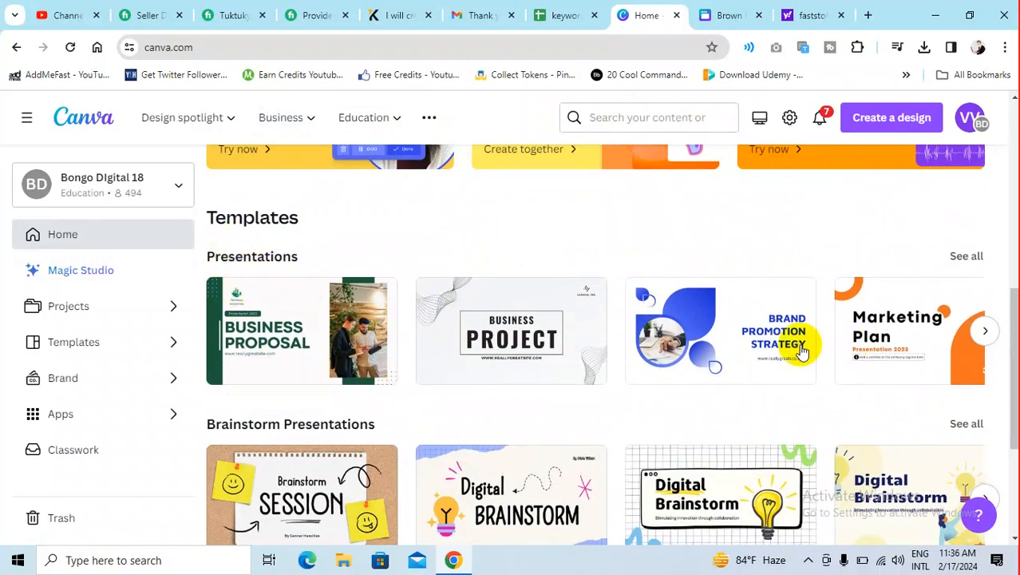
pyautogui.scroll(-1, 743, 329)
pyautogui.scroll(-2, 785, 284)
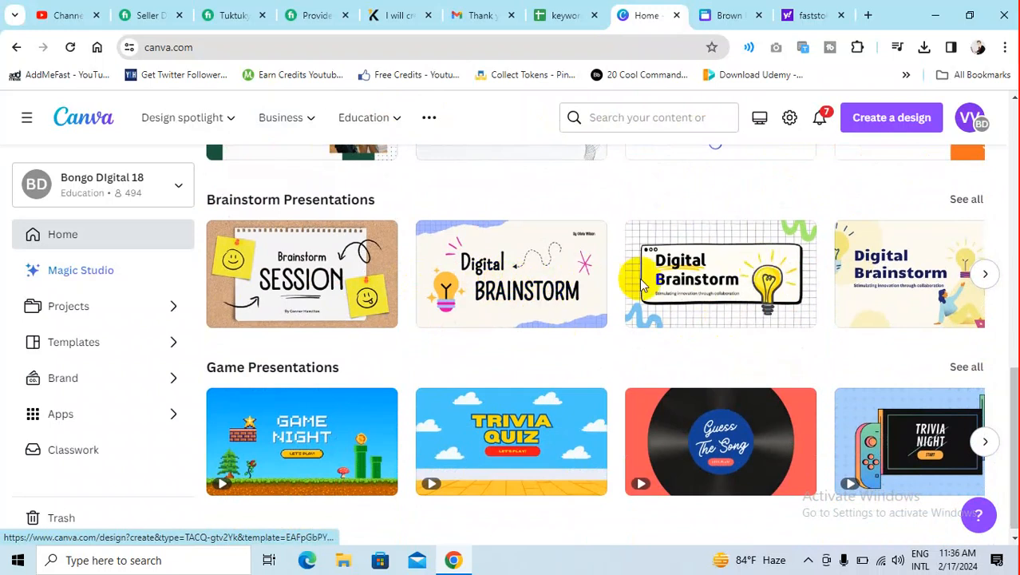
pyautogui.scroll(-1, 498, 288)
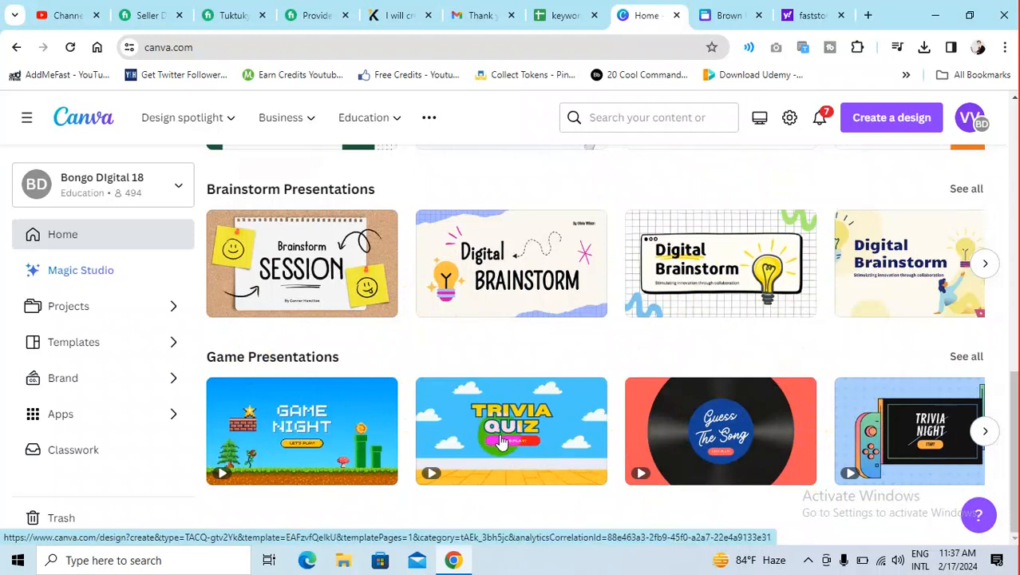
pyautogui.click(570, 427)
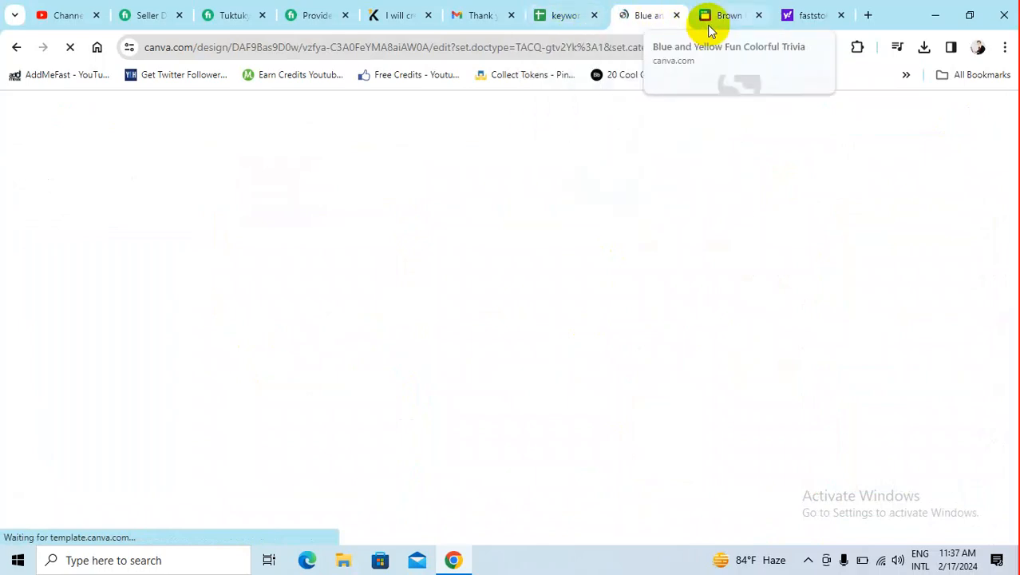
# - Switch to the Fiverr gig page about emails, phone, name, addresses and b2b leads, and return to its header
pyautogui.click(402, 16)
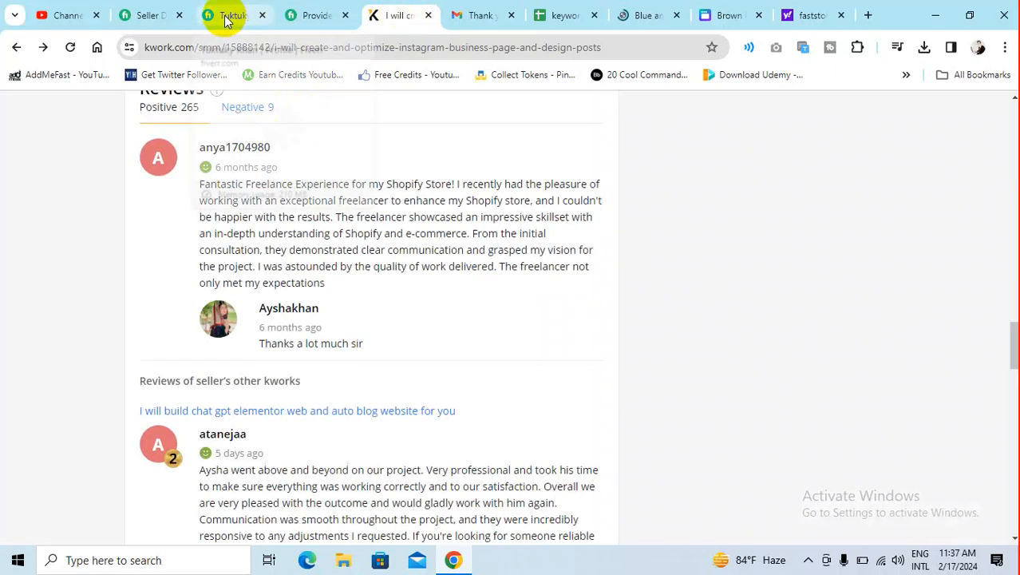
pyautogui.click(230, 16)
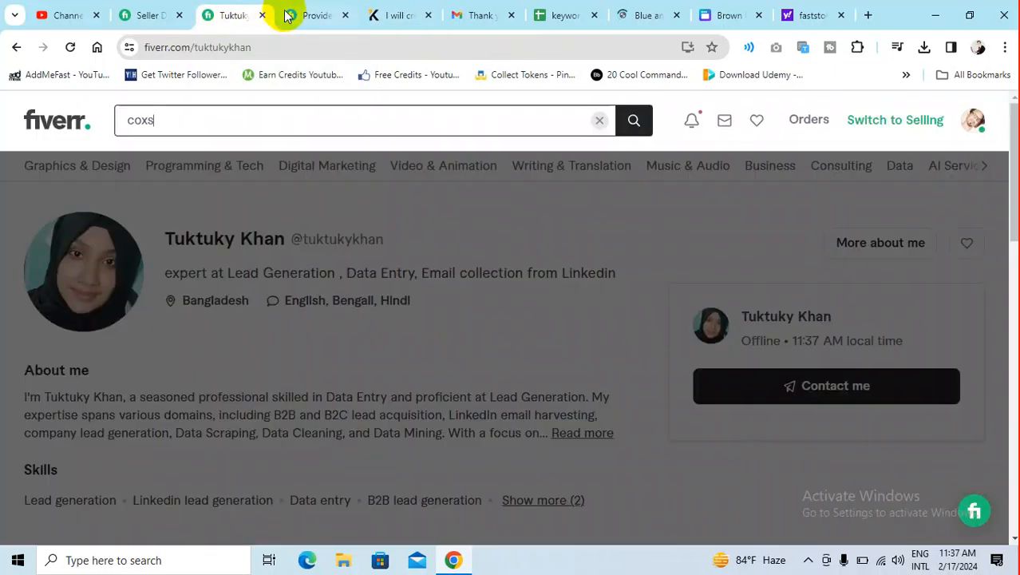
pyautogui.click(310, 16)
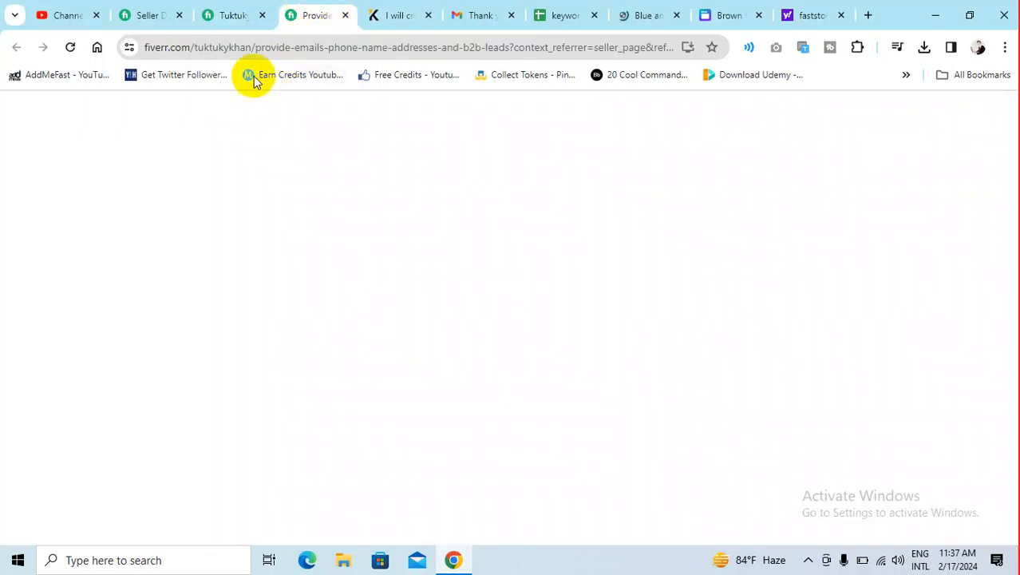
pyautogui.scroll(10, 487, 247)
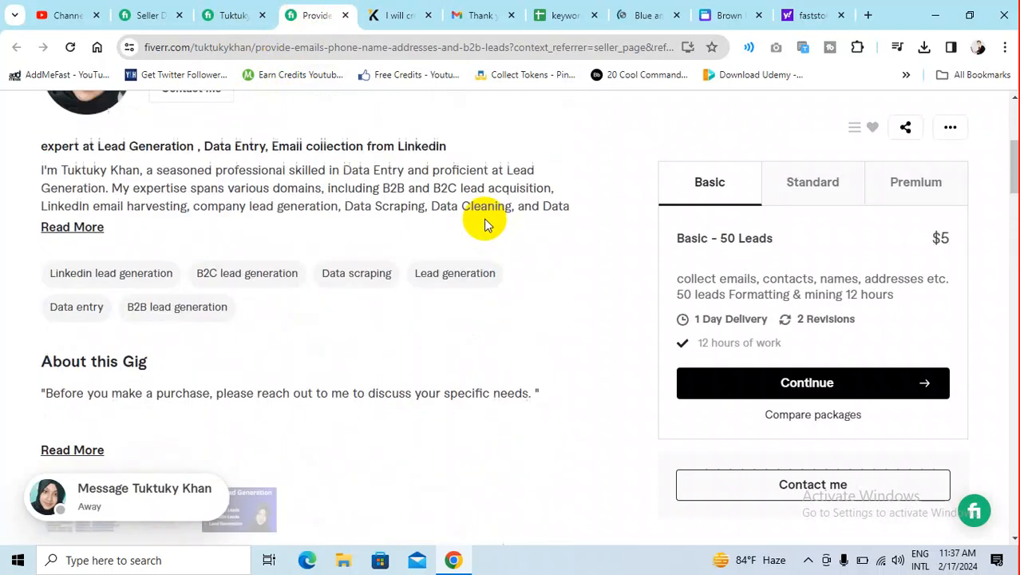
pyautogui.scroll(4, 484, 225)
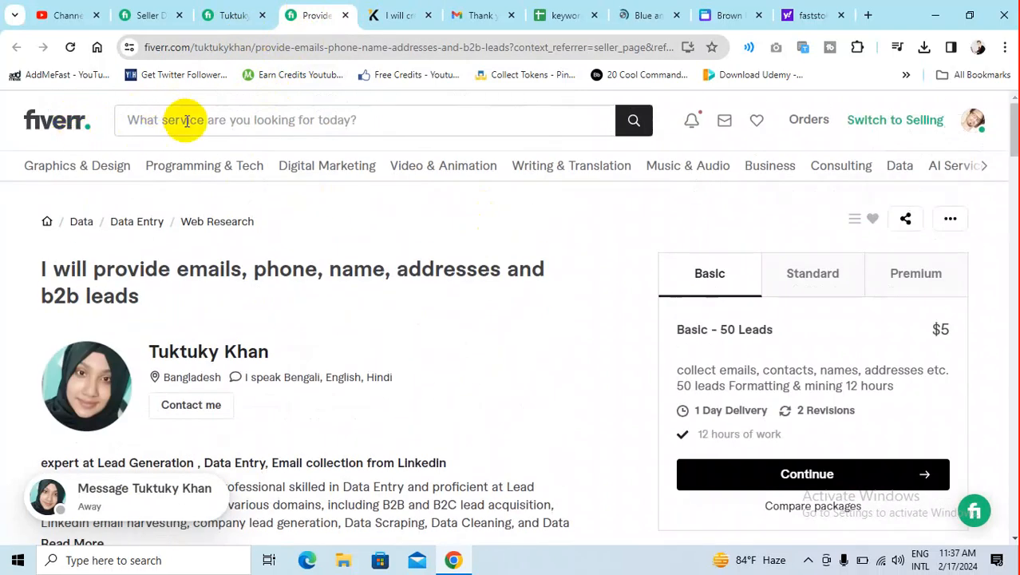
# - Search Fiverr for "presentation + canva" and look through the gig results
pyautogui.click(214, 117)
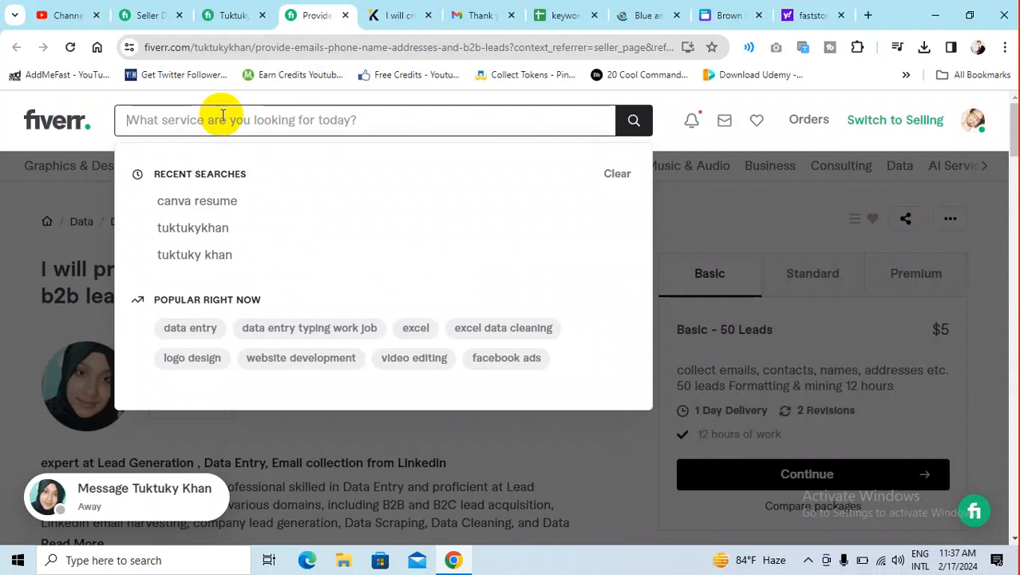
pyautogui.write('presentation')
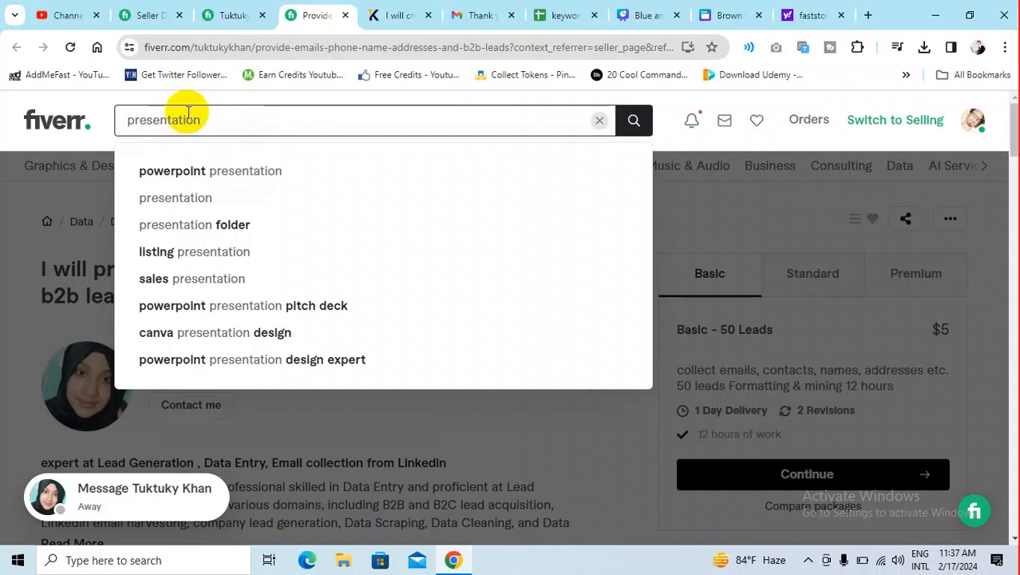
pyautogui.write('+ canva')
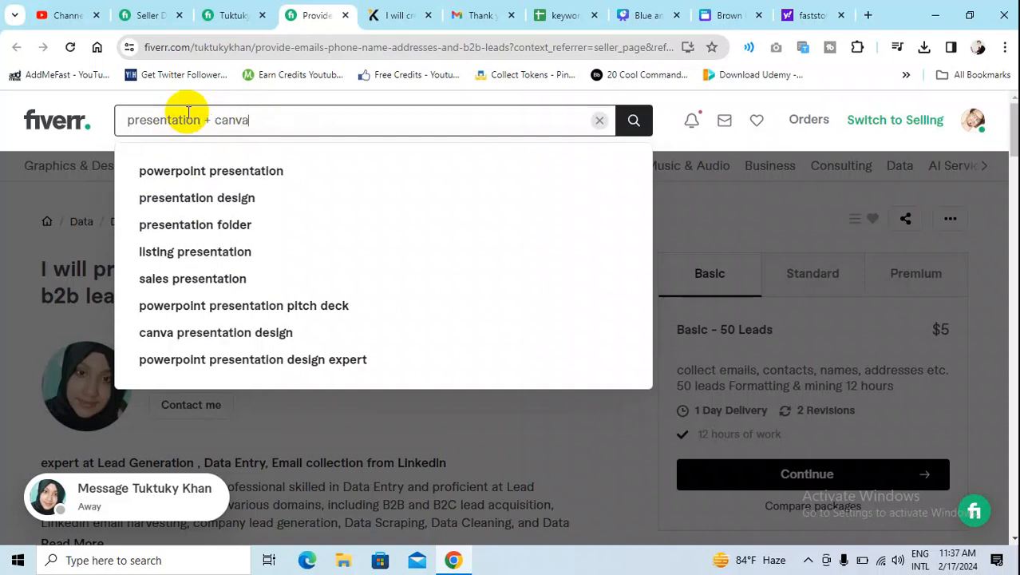
pyautogui.press('Return')
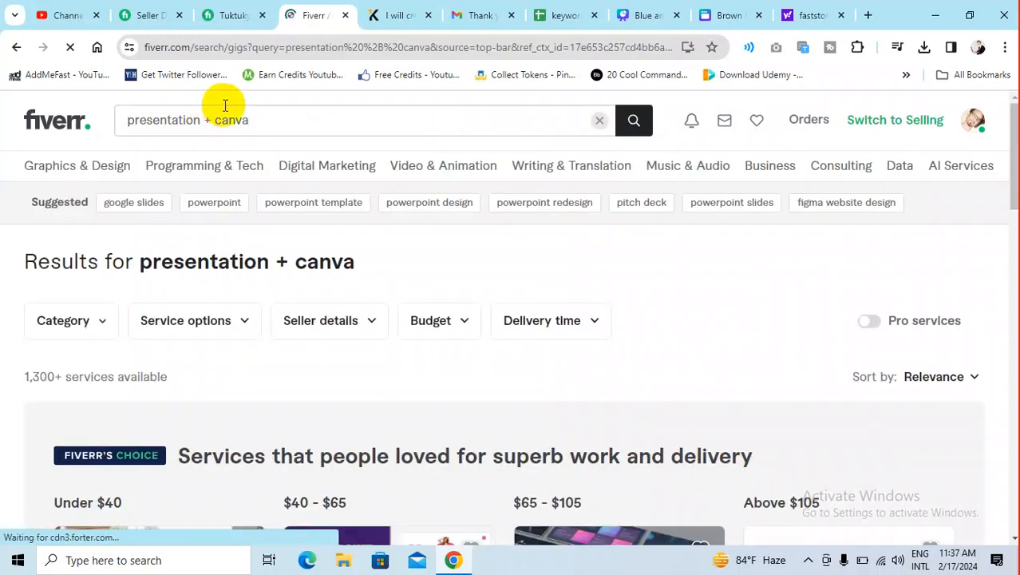
pyautogui.scroll(-4, 206, 277)
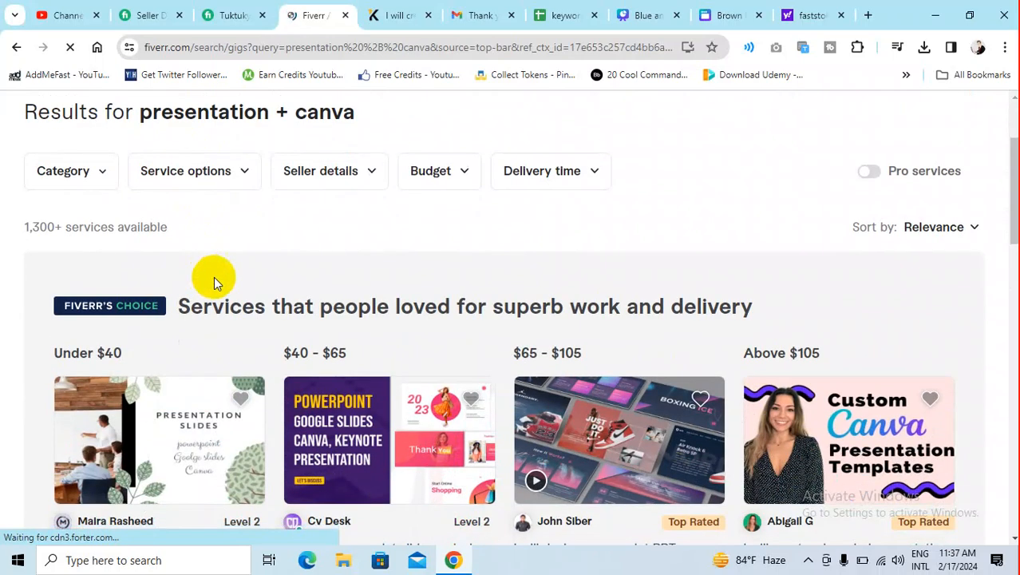
pyautogui.scroll(-3, 226, 317)
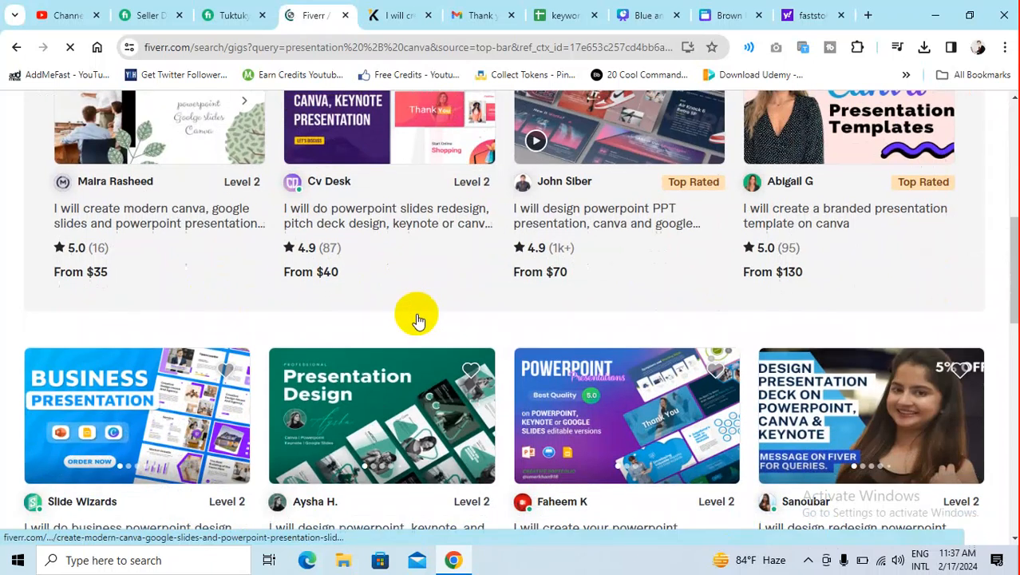
pyautogui.scroll(8, 416, 320)
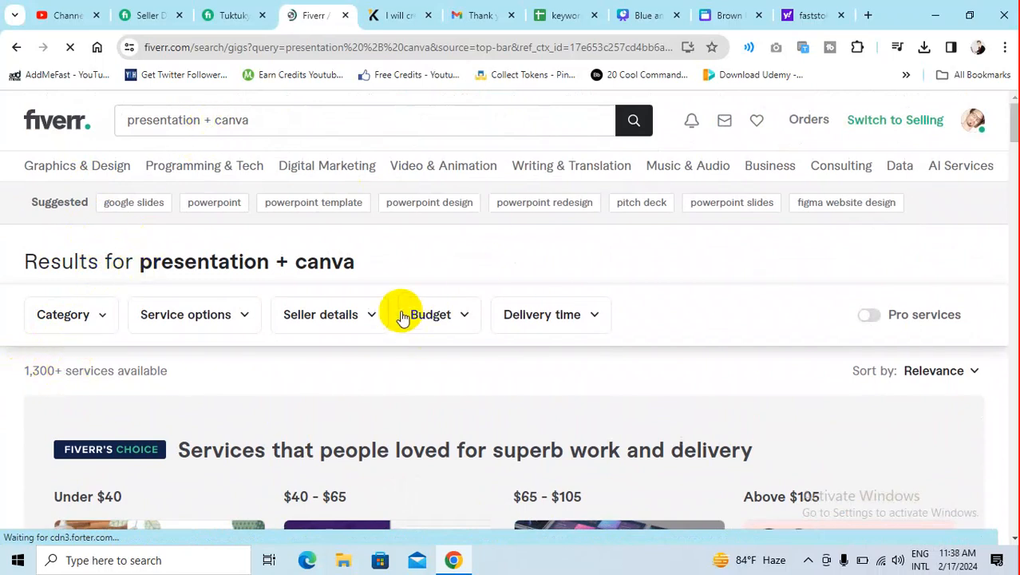
# - Look through the "presentation + canva" gig results, comparing titles, ratings and starting prices, and return to the page header
pyautogui.scroll(-6, 296, 316)
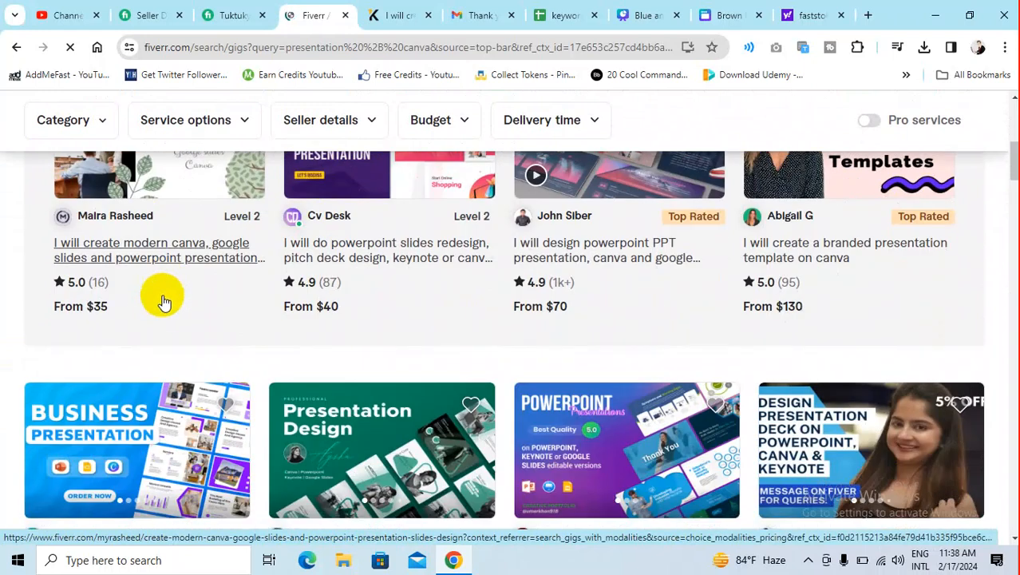
pyautogui.scroll(-4, 223, 303)
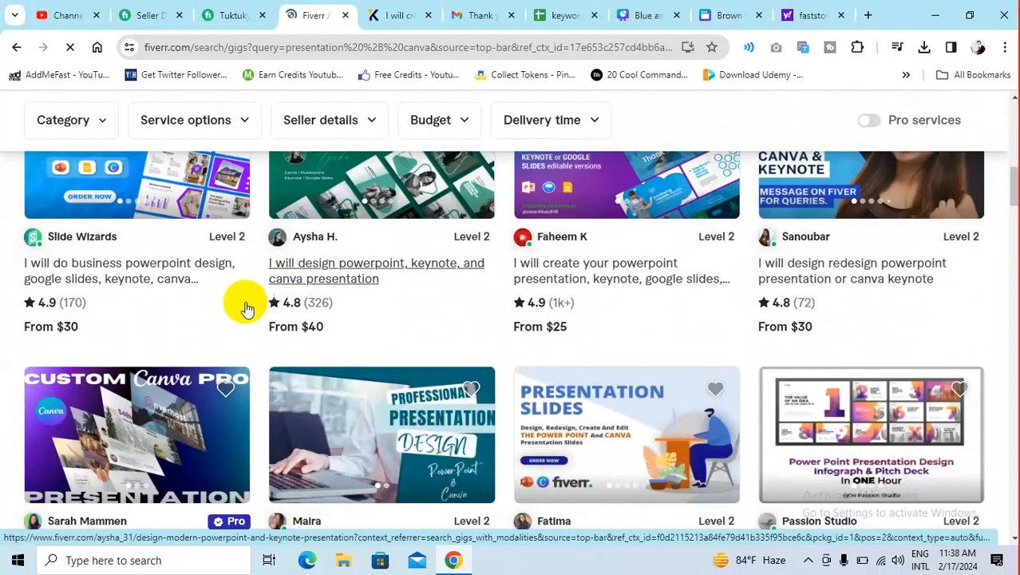
pyautogui.scroll(-2, 815, 295)
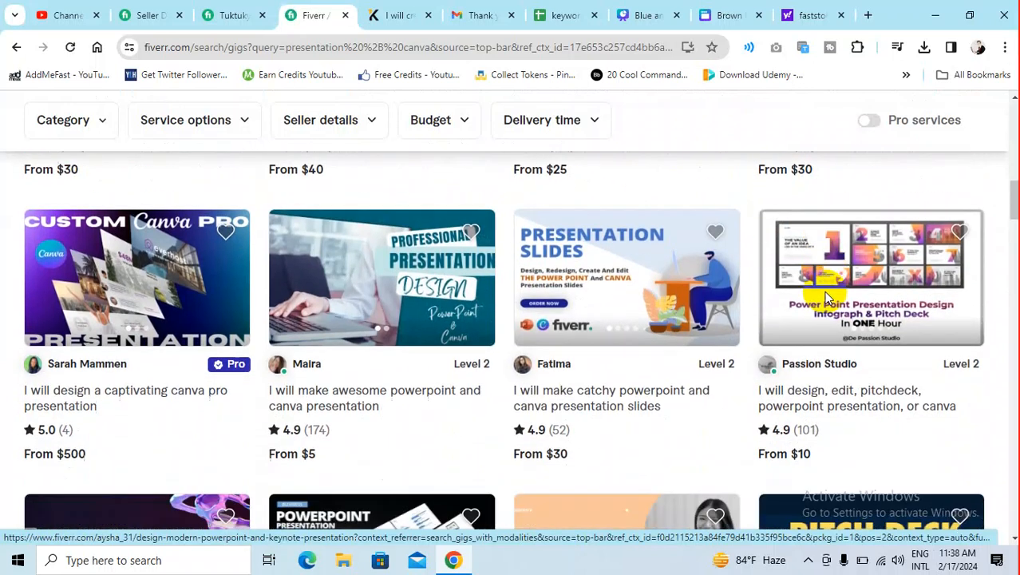
pyautogui.scroll(-1, 822, 308)
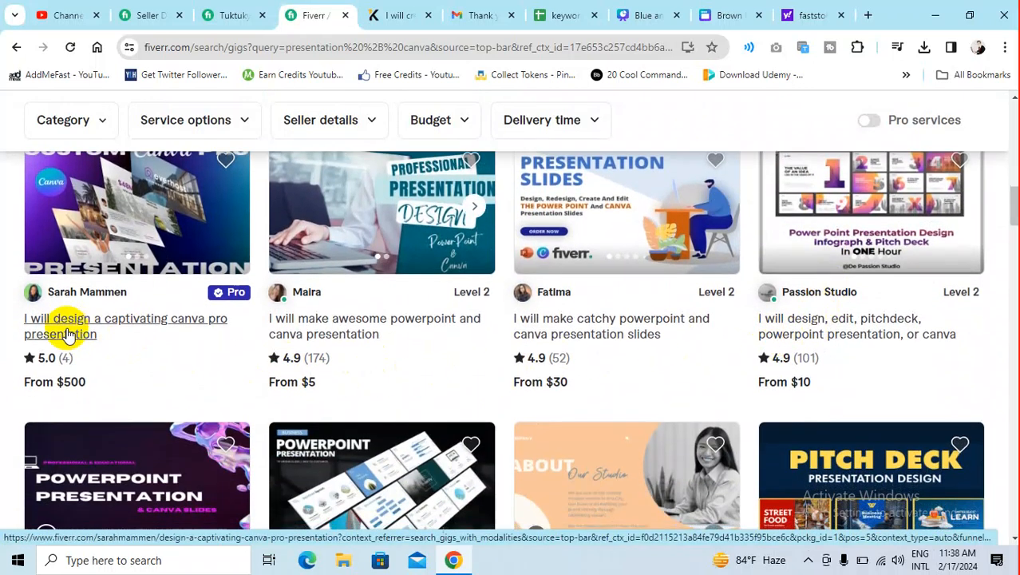
pyautogui.scroll(-4, 68, 332)
pyautogui.scroll(-3, 144, 355)
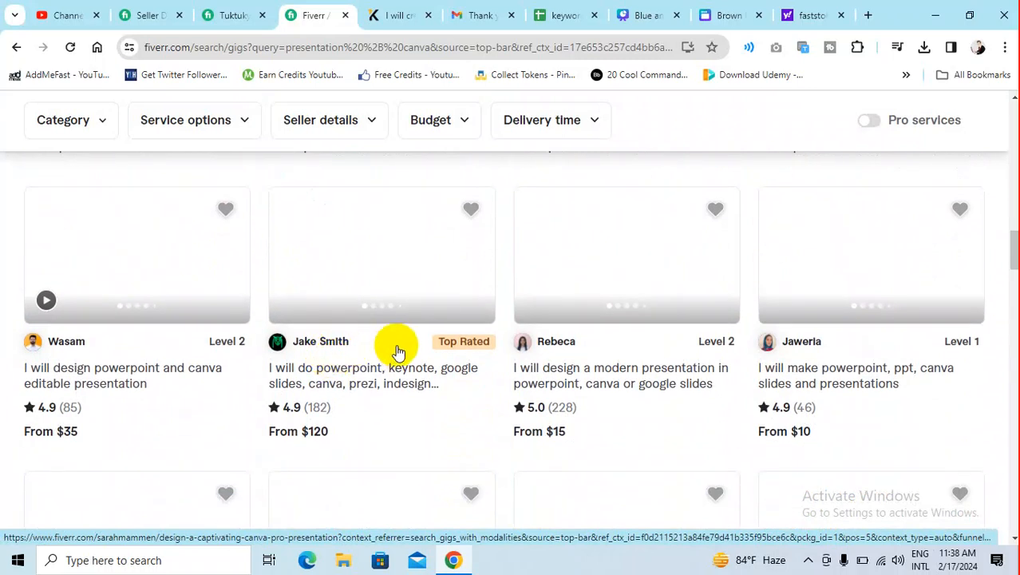
pyautogui.scroll(12, 402, 346)
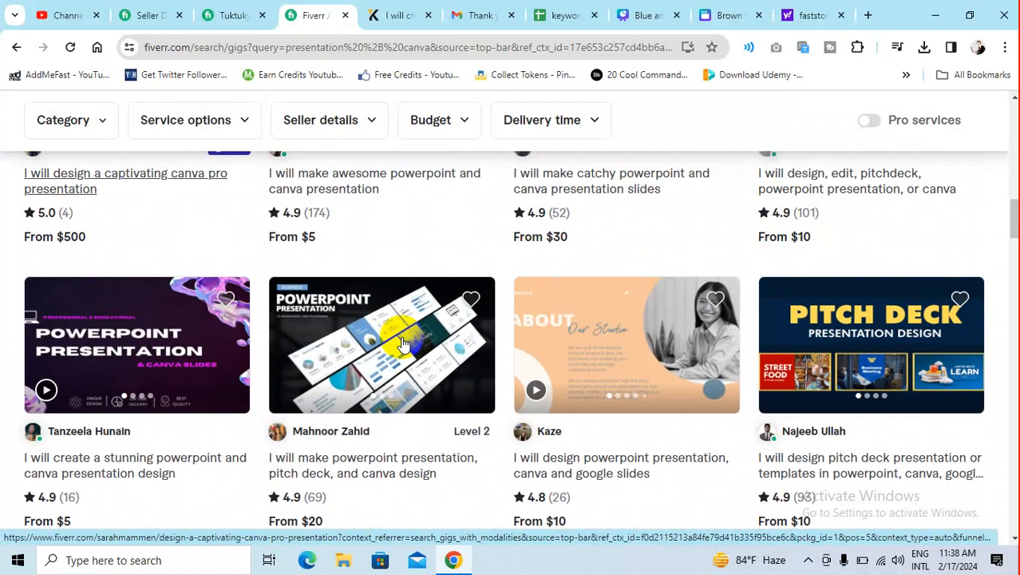
pyautogui.scroll(5, 402, 318)
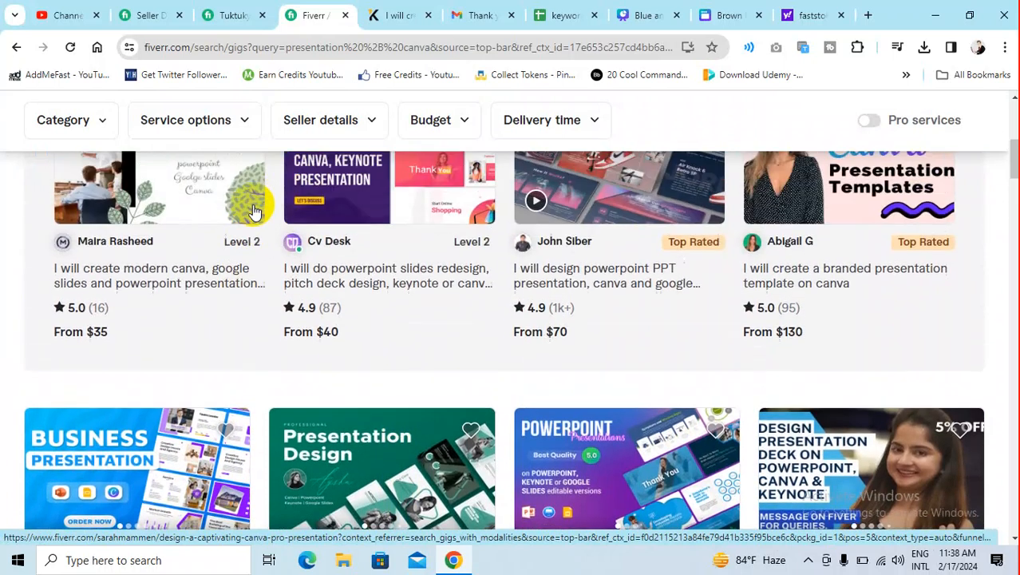
pyautogui.scroll(3, 252, 224)
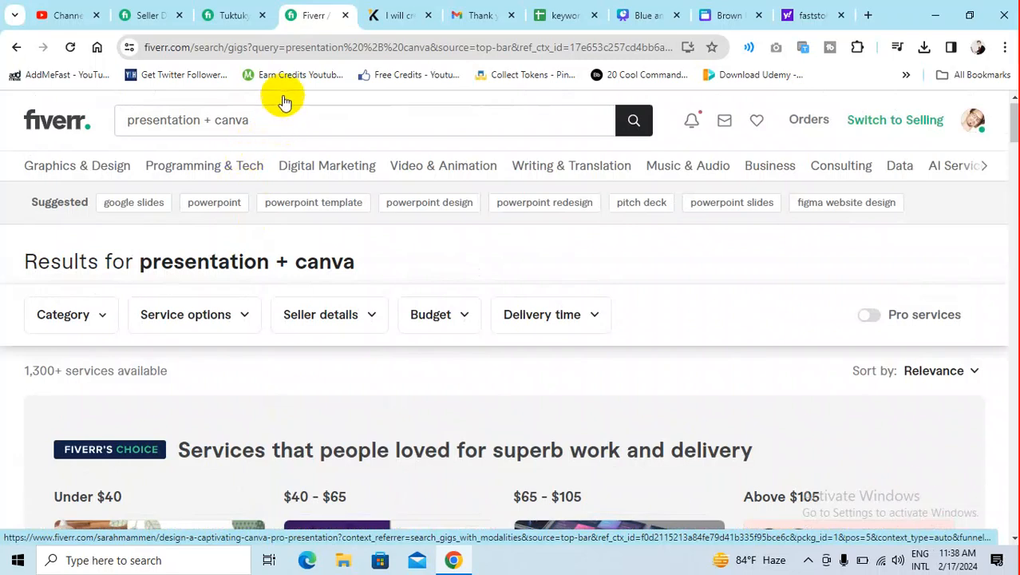
# - Close the seller profile page with the unfinished search and show the seller dashboard
pyautogui.click(217, 15)
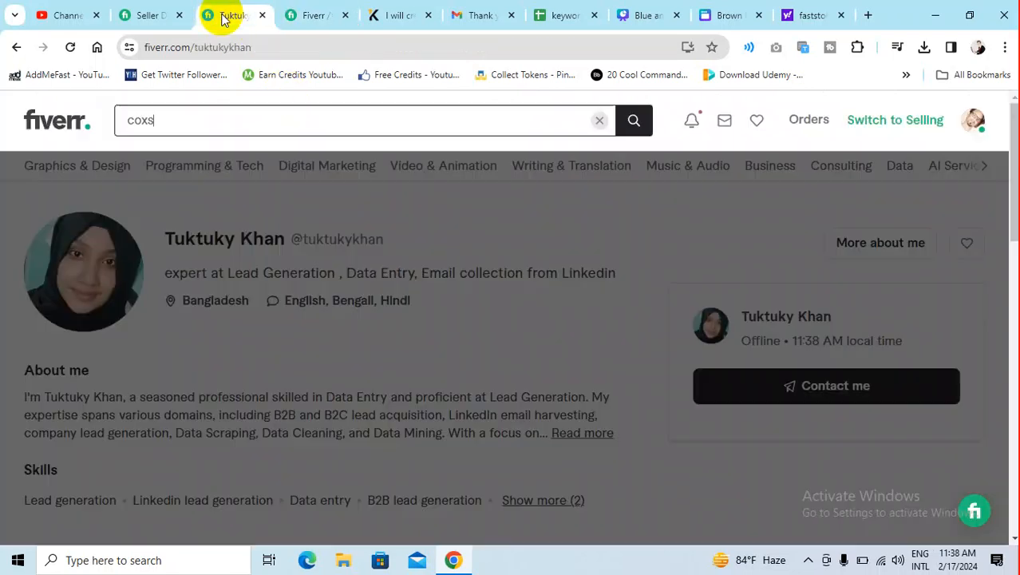
pyautogui.moveTo(213, 117); pyautogui.dragTo(71, 121)
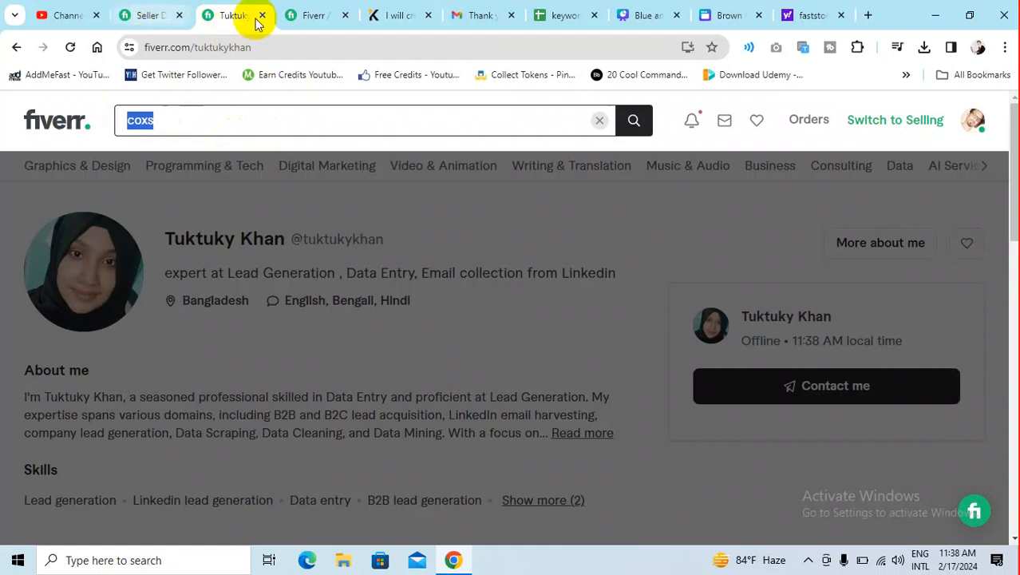
pyautogui.hotkey('ctrl', 'w')
pyautogui.click(152, 15)
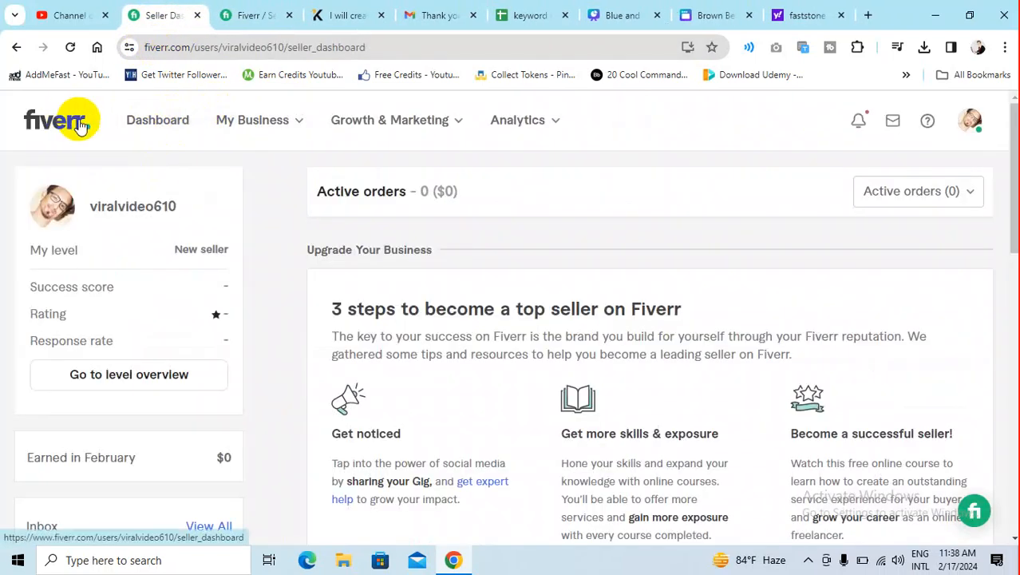
pyautogui.click(260, 16)
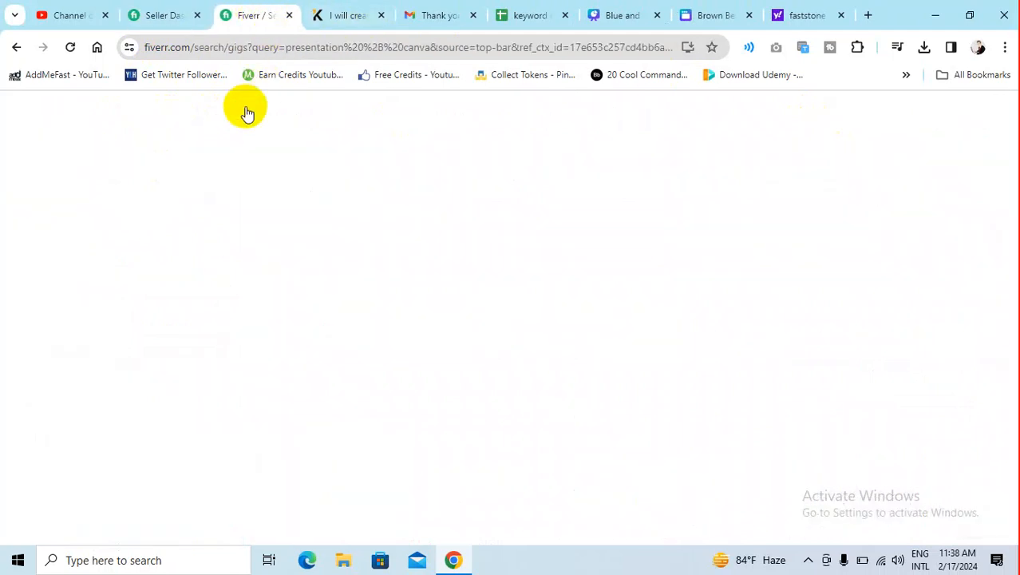
pyautogui.click(160, 17)
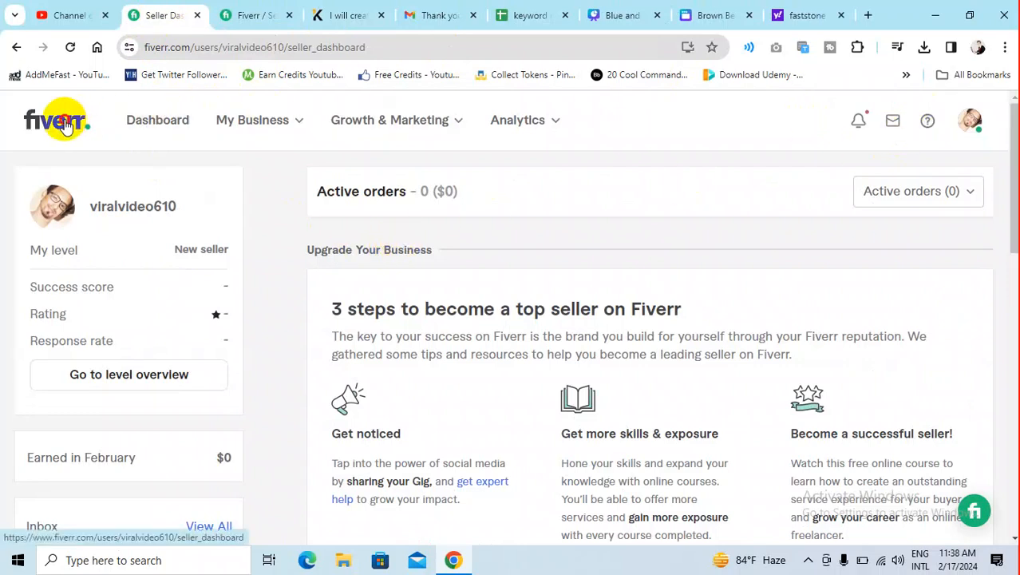
pyautogui.click(249, 14)
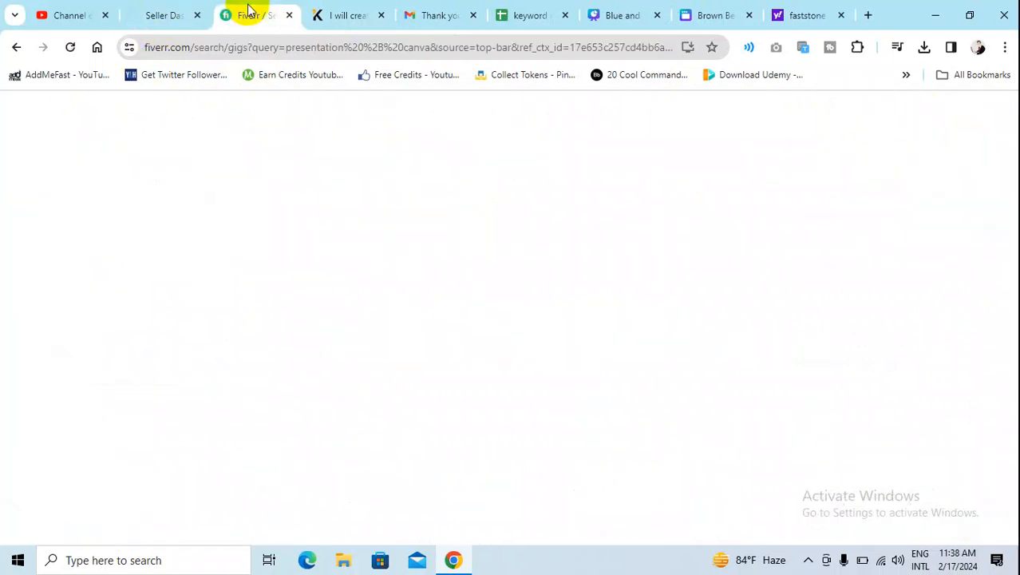
pyautogui.click(164, 16)
pyautogui.click(257, 16)
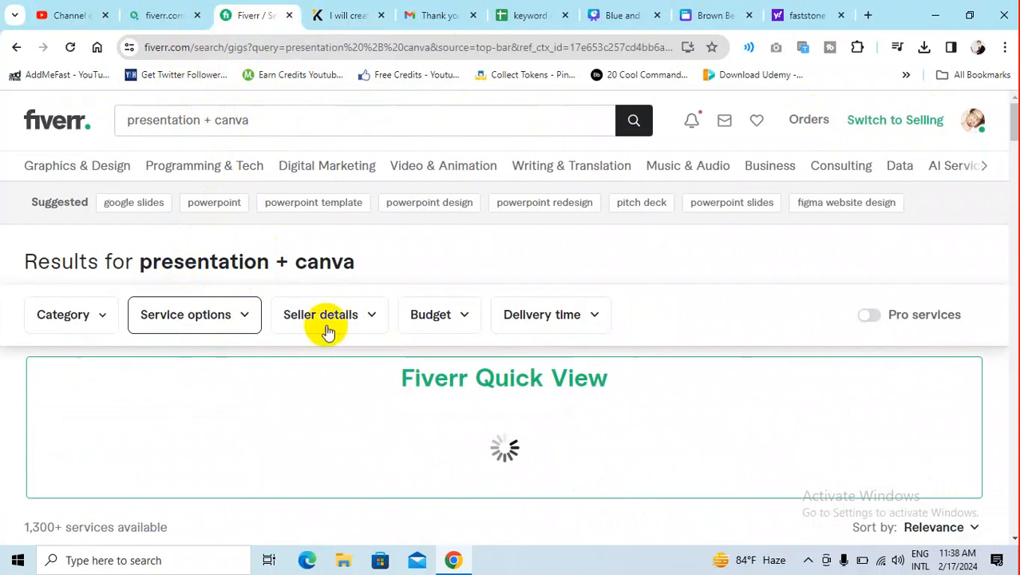
pyautogui.scroll(-4, 588, 358)
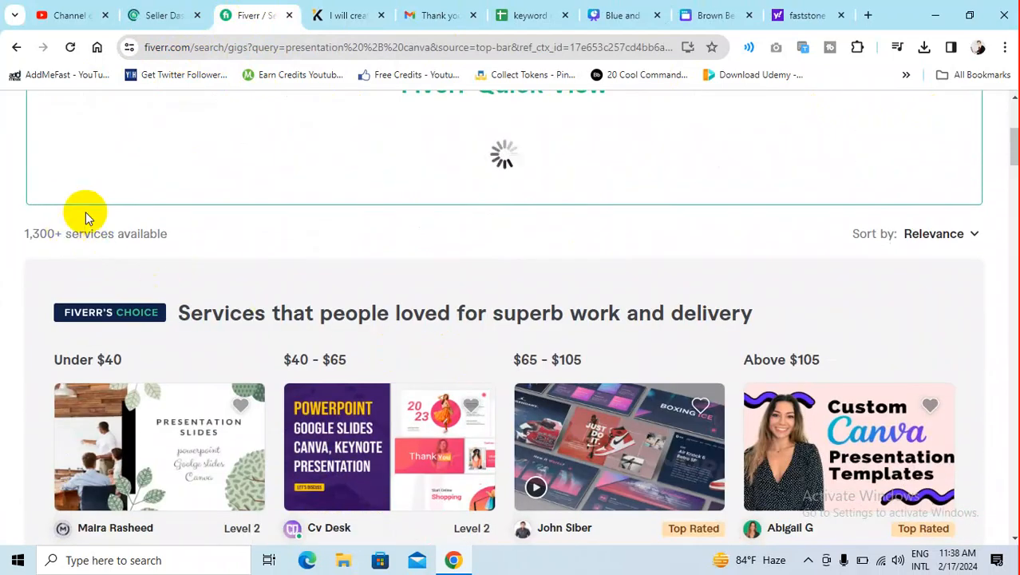
pyautogui.click(160, 16)
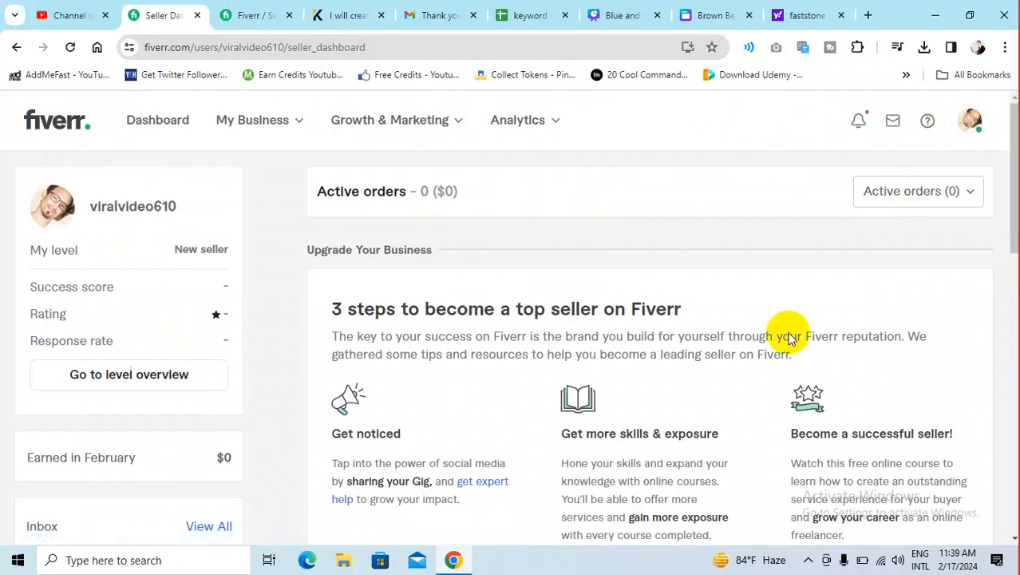
# - Open the $40 - $65 Fiverr's Choice gig from the results in a new tab and place it directly before the results tab
pyautogui.click(252, 16)
pyautogui.scroll(-2, 643, 399)
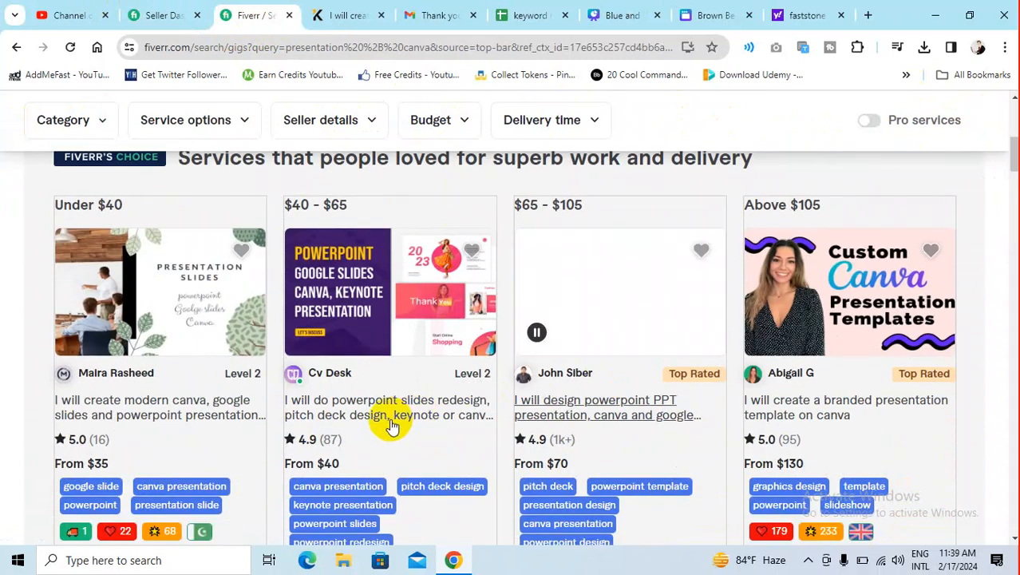
pyautogui.rightClick(402, 240)
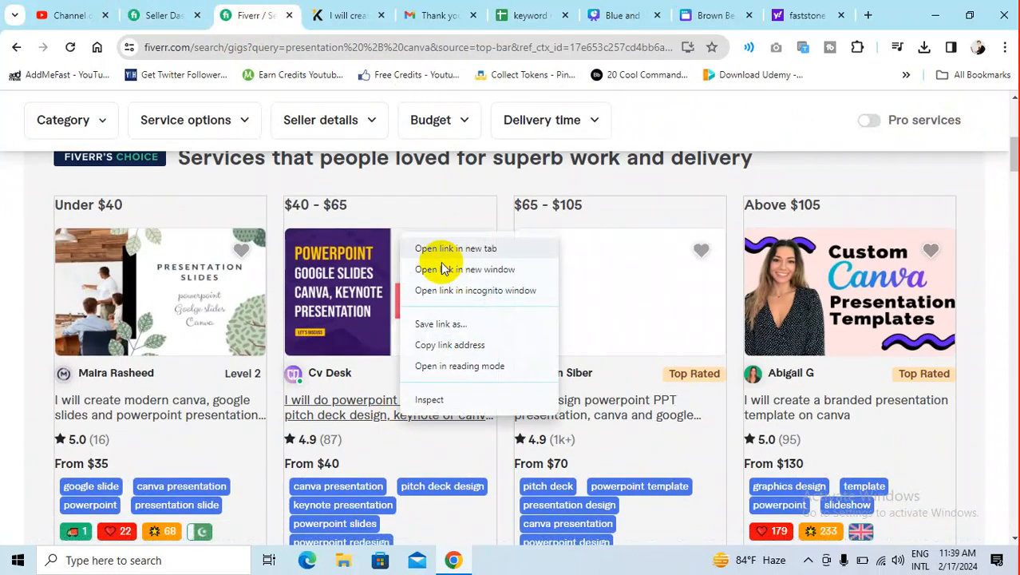
pyautogui.click(449, 249)
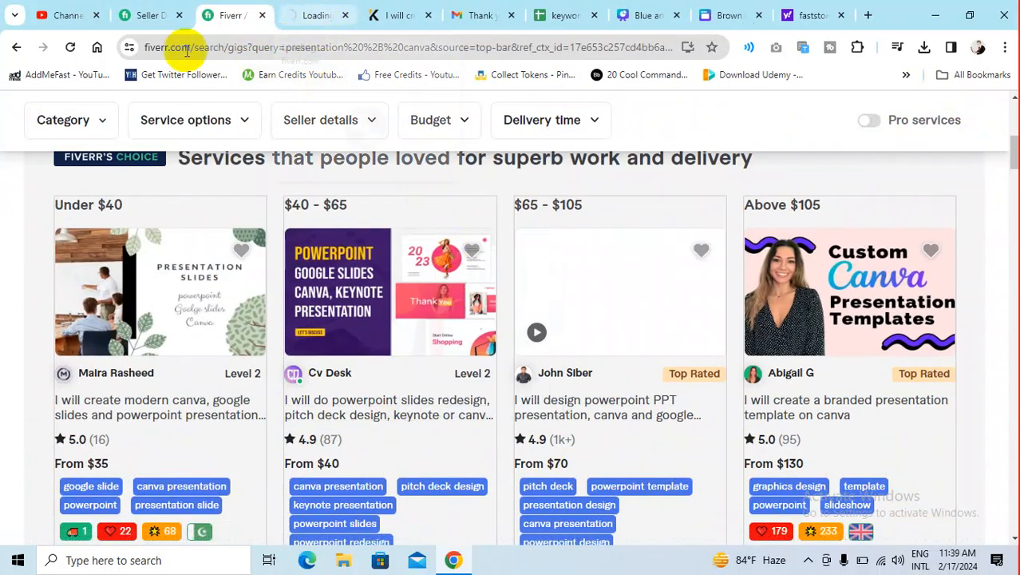
pyautogui.moveTo(302, 14); pyautogui.dragTo(210, 16)
# - Show the account menu on the seller dashboard to view the Switch to Buying option
pyautogui.click(251, 125)
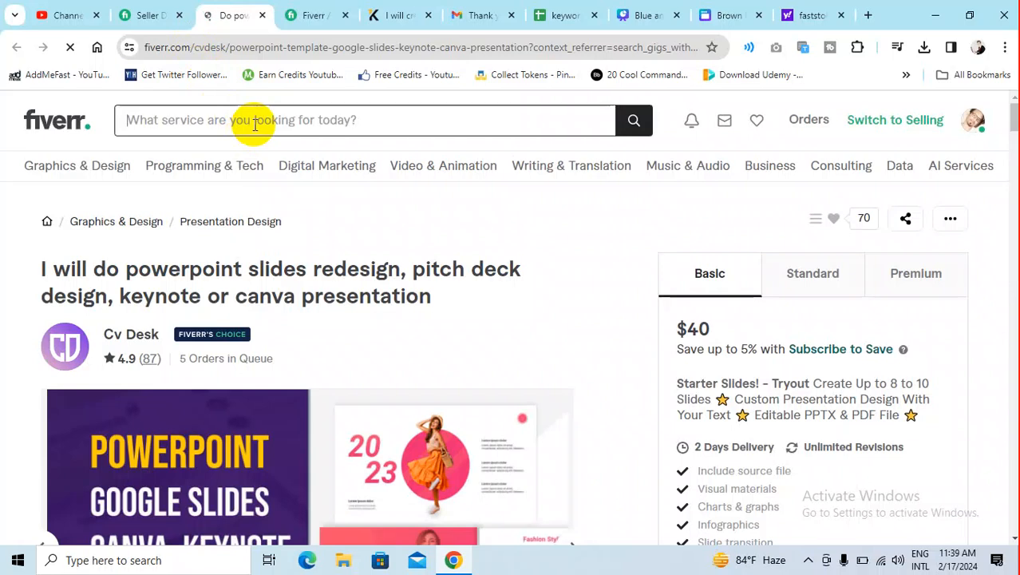
pyautogui.click(148, 16)
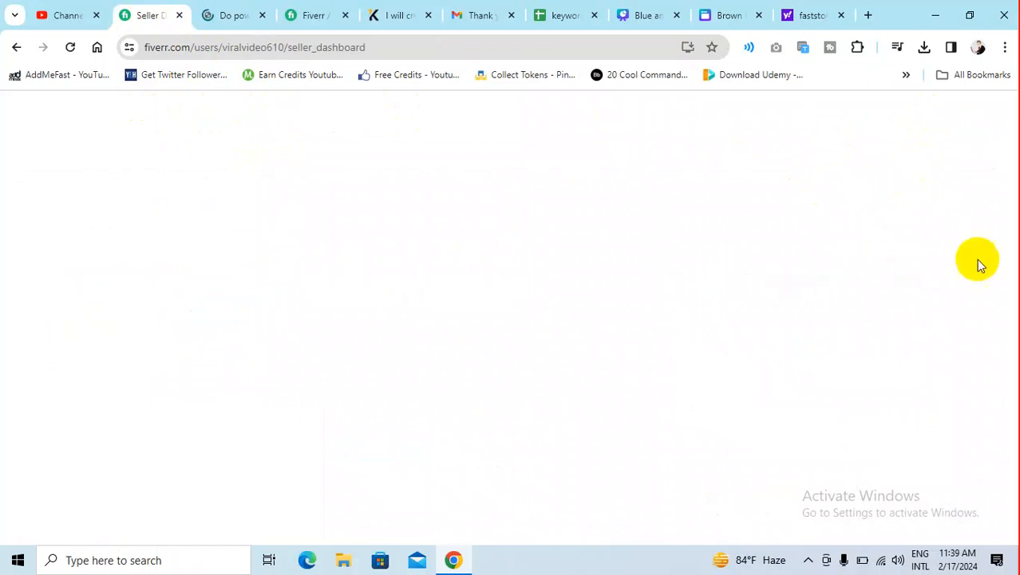
pyautogui.rightClick(709, 190)
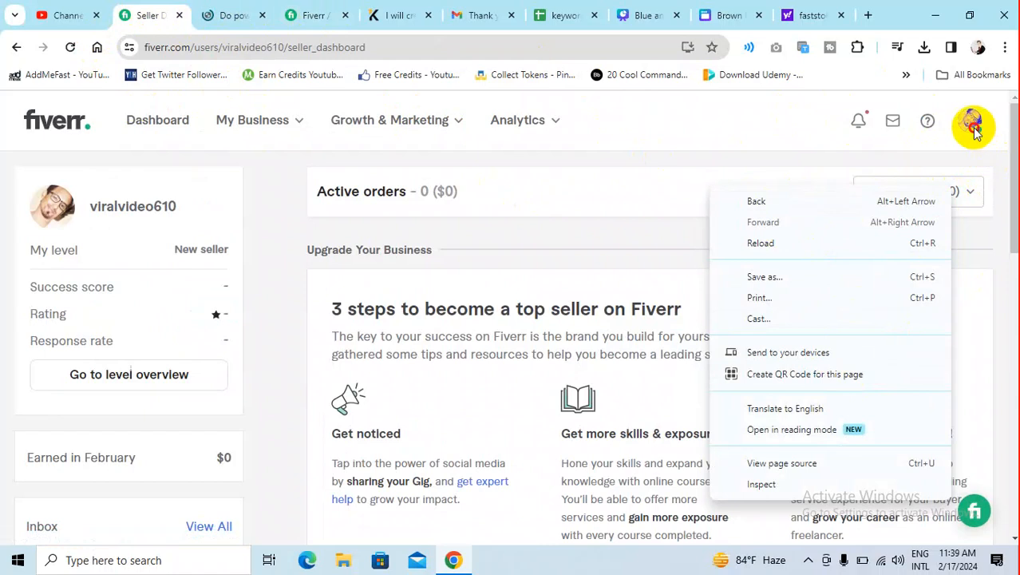
pyautogui.click(974, 132)
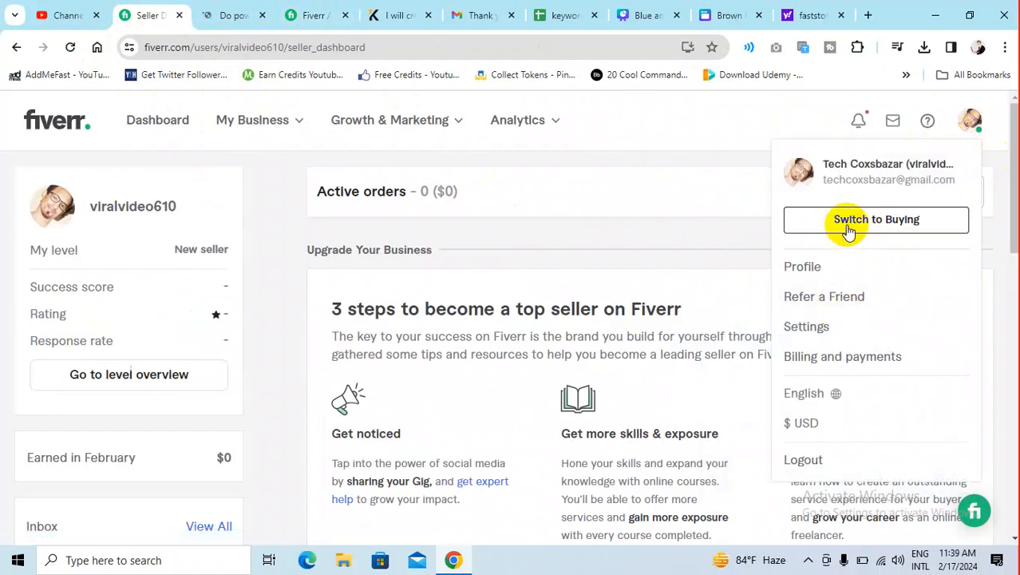
# - Search Fiverr for "logo design" from the powerpoint slides redesign gig page, waiting for the unresponsive page
pyautogui.click(227, 12)
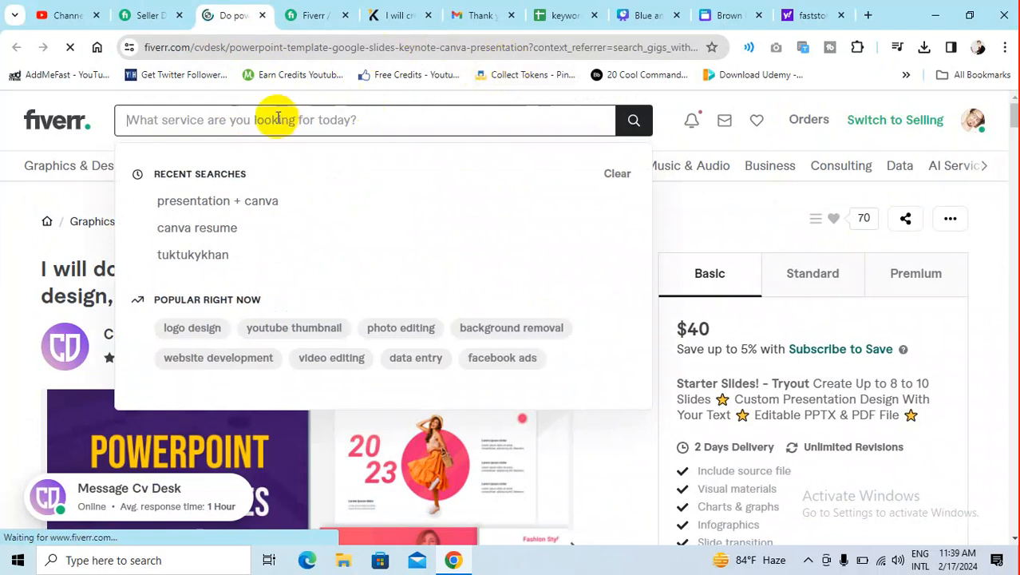
pyautogui.click(310, 16)
pyautogui.click(228, 16)
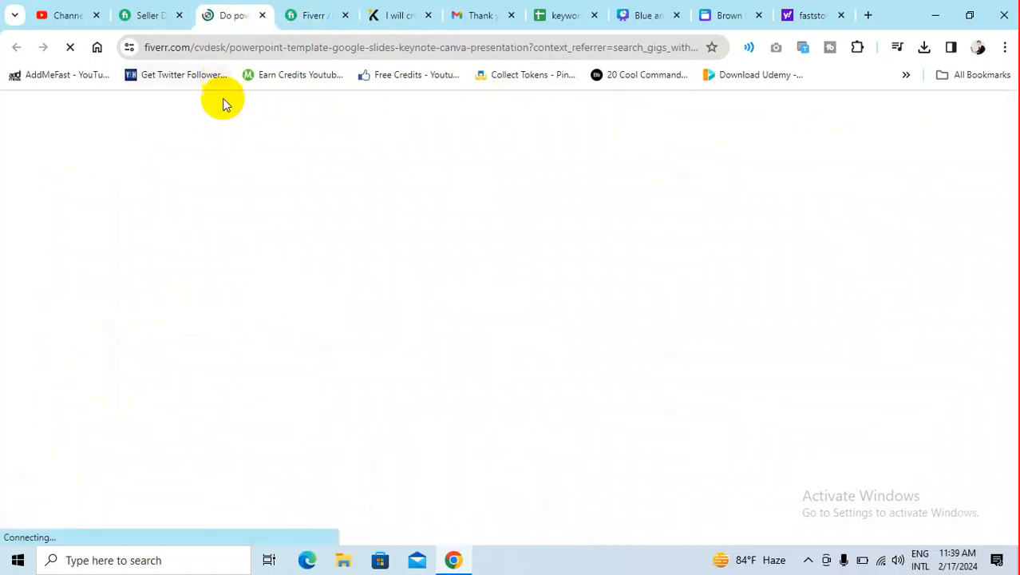
pyautogui.write('logo')
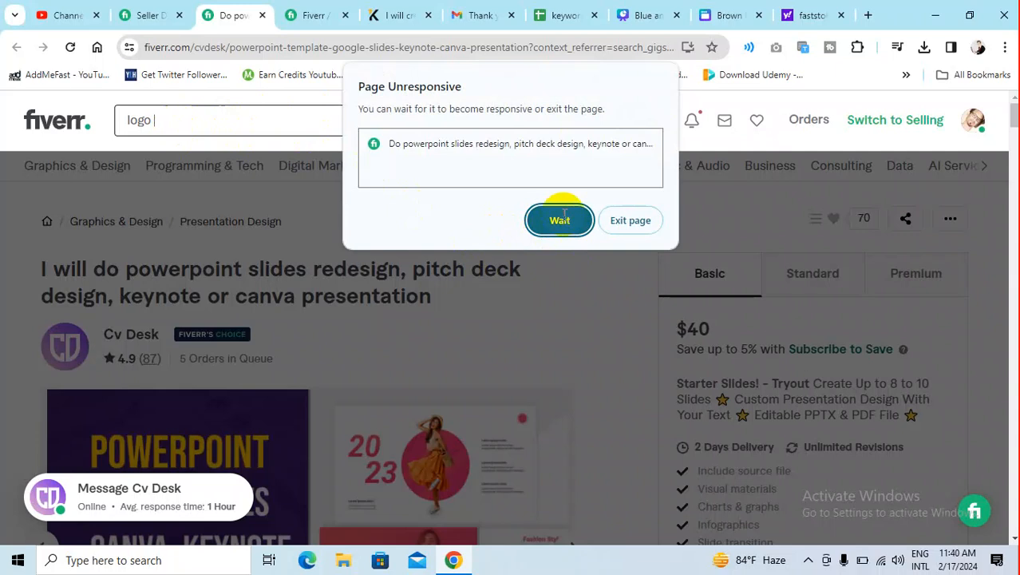
pyautogui.click(560, 220)
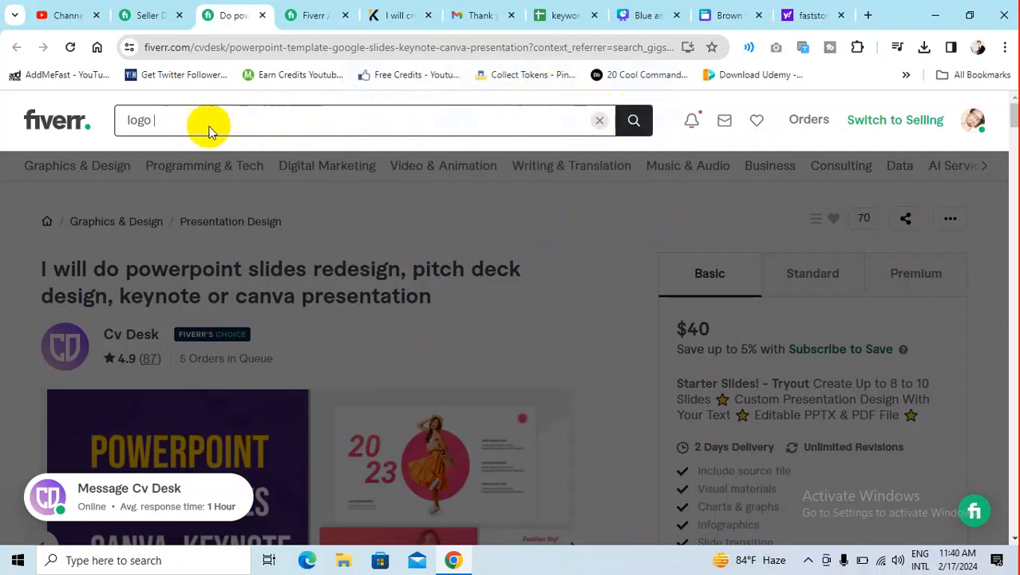
pyautogui.click(633, 120)
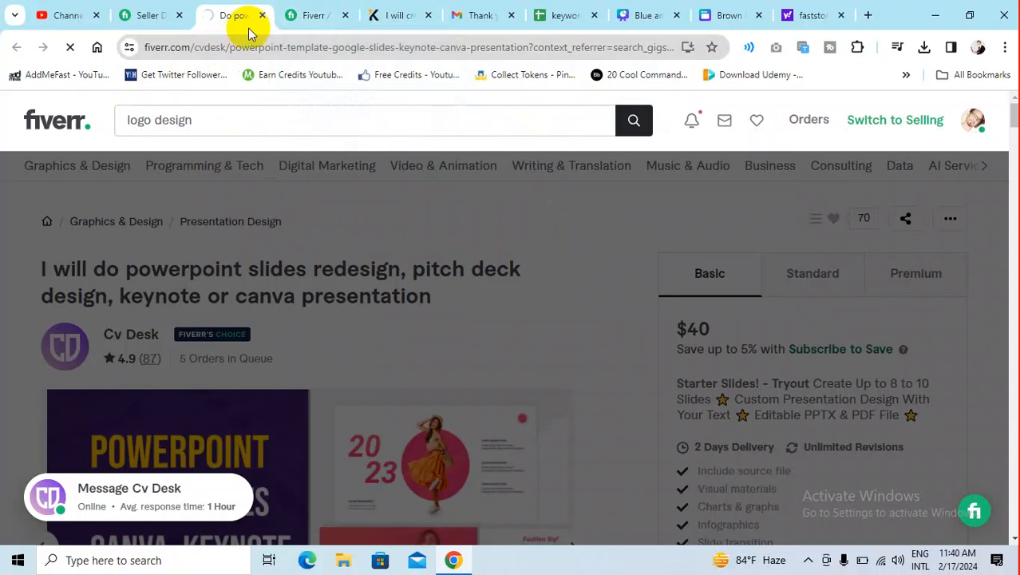
# - Return to the "presentation + canva" results and examine the tags, orders, favourites and reviews listed under the gigs
pyautogui.click(305, 20)
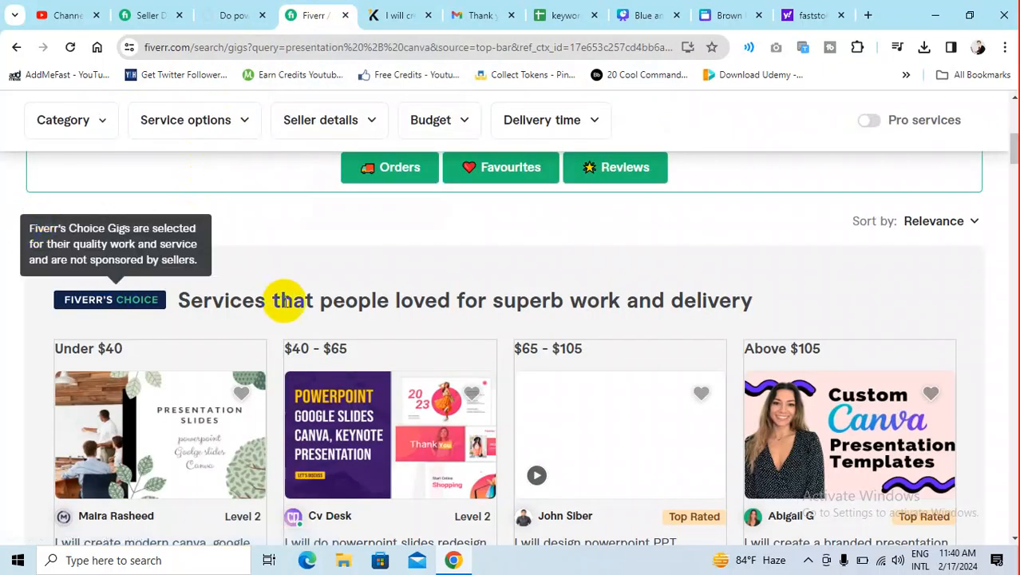
pyautogui.scroll(-8, 399, 337)
pyautogui.scroll(-15, 471, 280)
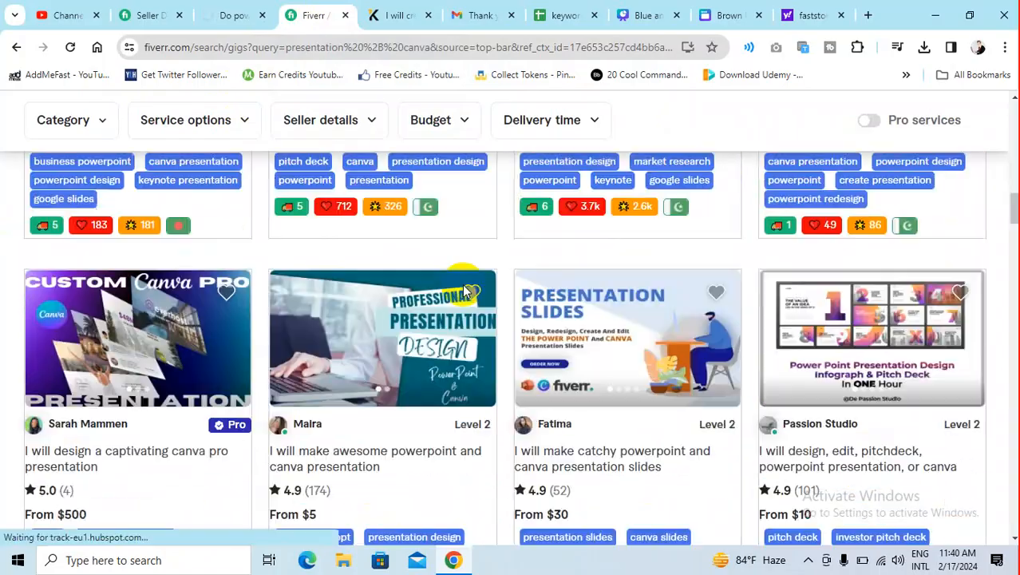
pyautogui.scroll(-12, 463, 289)
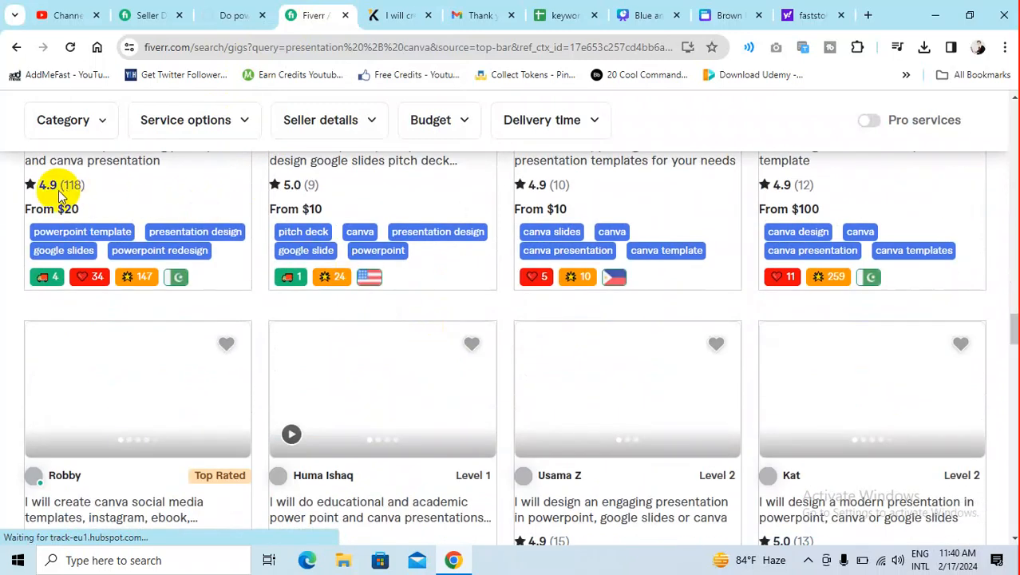
pyautogui.scroll(-4, 246, 224)
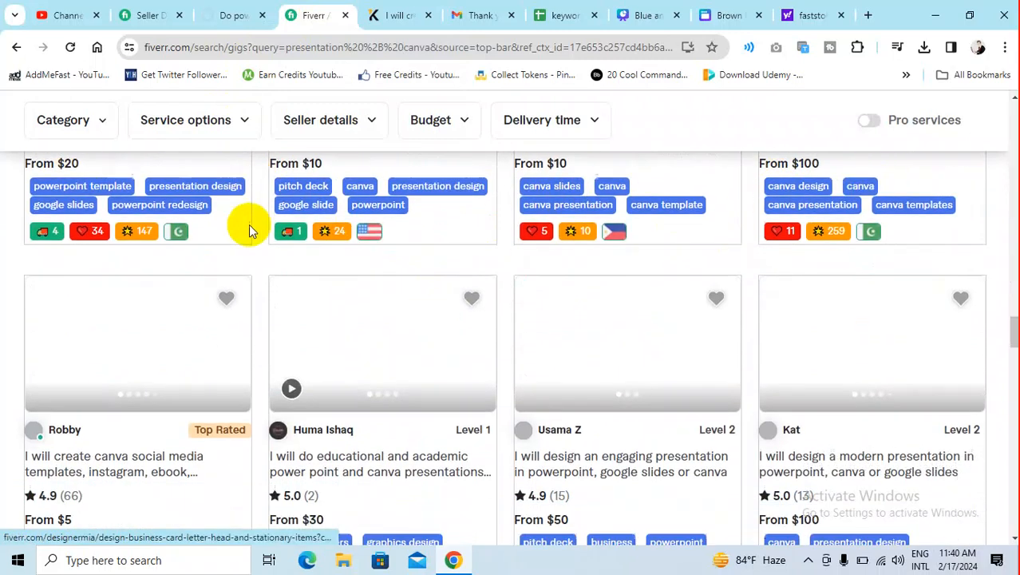
pyautogui.scroll(-3, 319, 279)
pyautogui.scroll(-3, 415, 289)
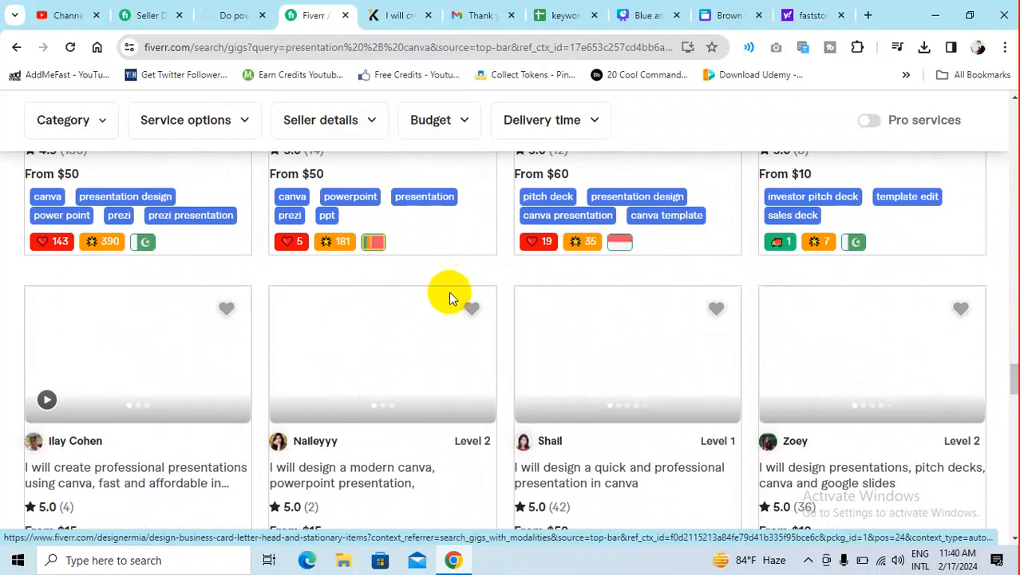
pyautogui.scroll(-2, 813, 271)
pyautogui.scroll(-6, 263, 335)
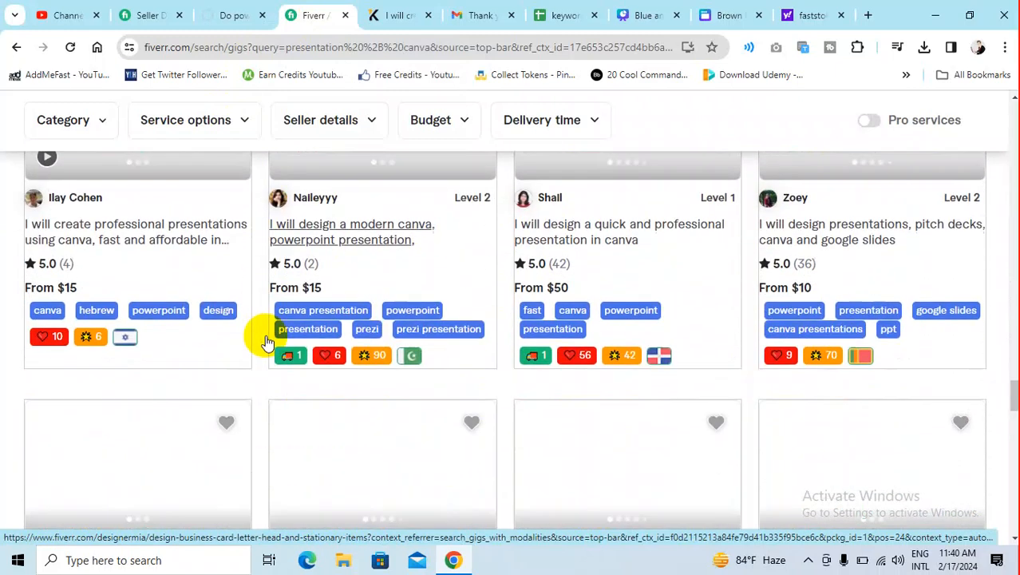
# - Examine the remaining gigs on the first "presentation + canva" results page, down to the page numbers
pyautogui.scroll(-6, 799, 327)
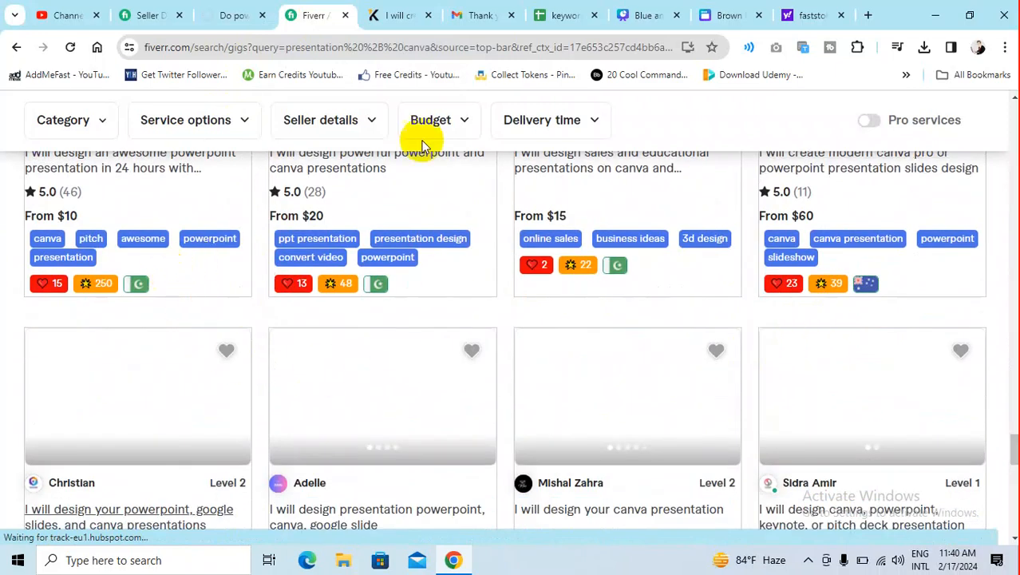
pyautogui.scroll(-3, 202, 240)
pyautogui.scroll(-3, 200, 279)
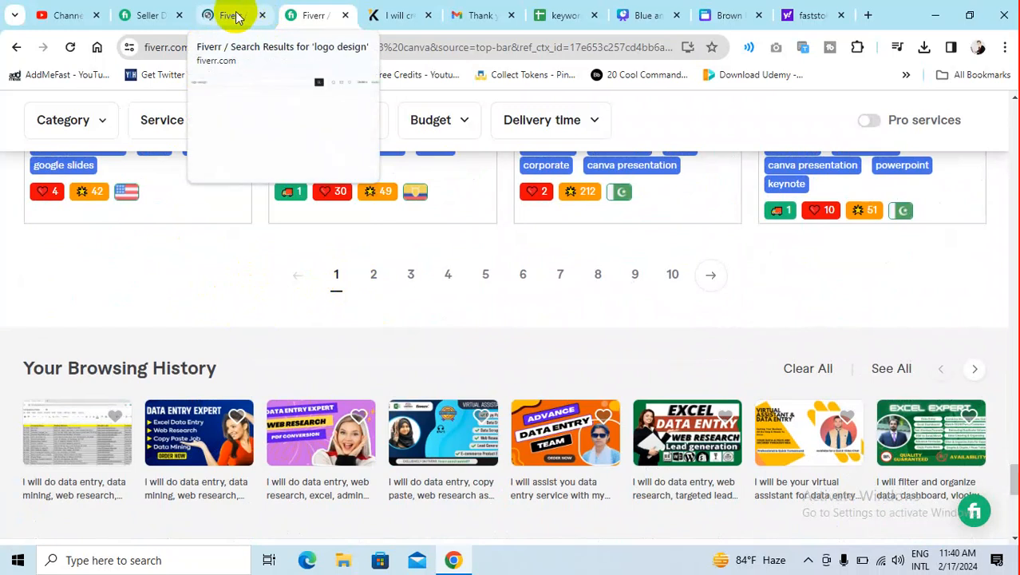
# - Check the number of services available and the Fiverr's Choice gigs in the "logo design" search results
pyautogui.click(231, 17)
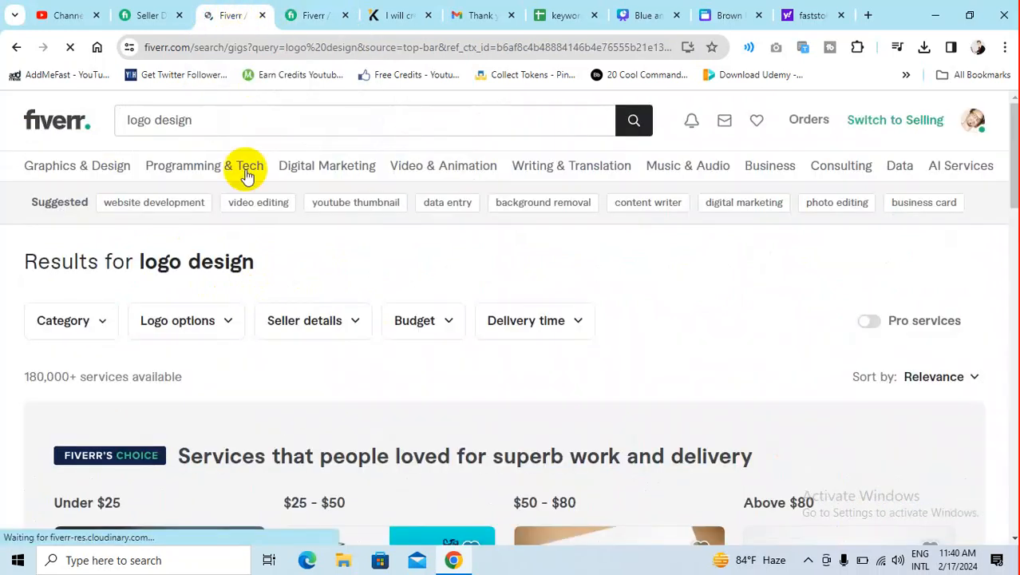
pyautogui.scroll(-2, 231, 207)
pyautogui.scroll(-1, 222, 245)
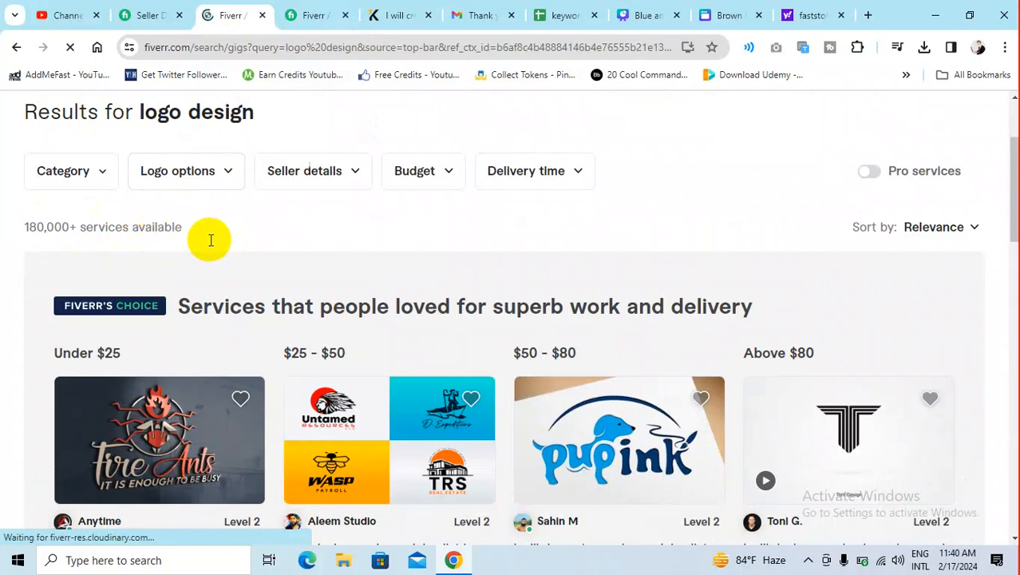
pyautogui.scroll(-4, 209, 237)
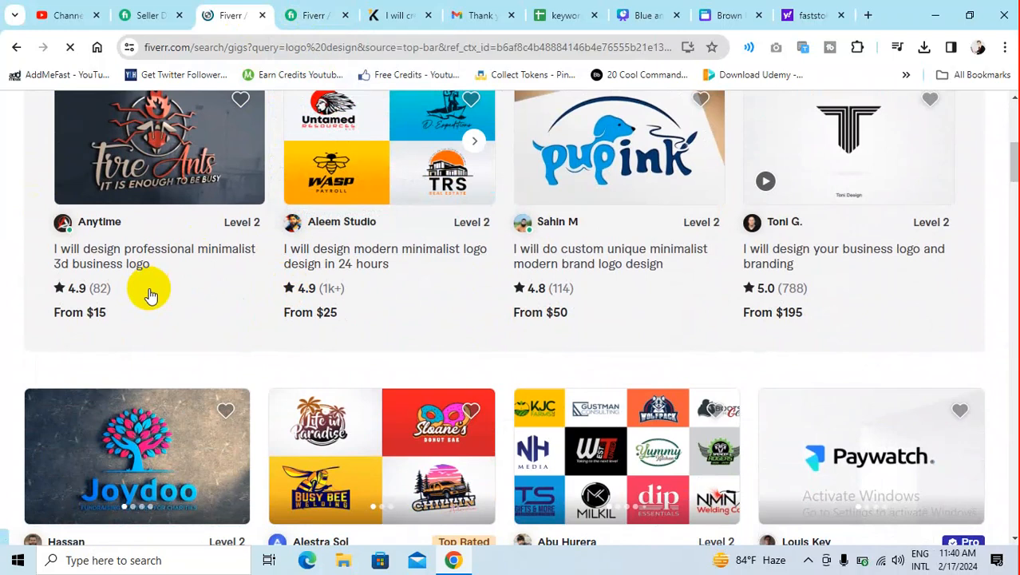
pyautogui.scroll(4, 146, 289)
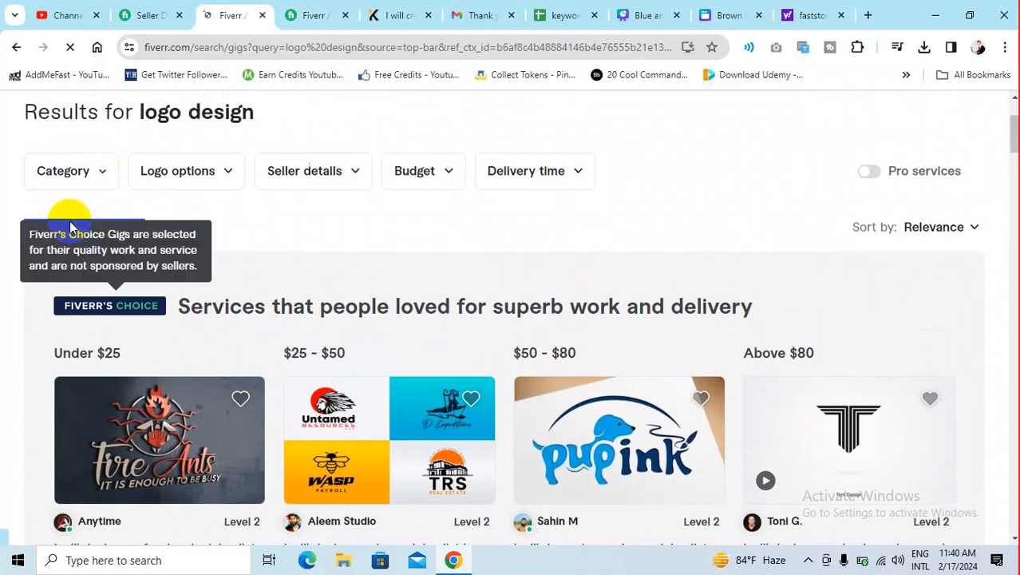
pyautogui.click(315, 238)
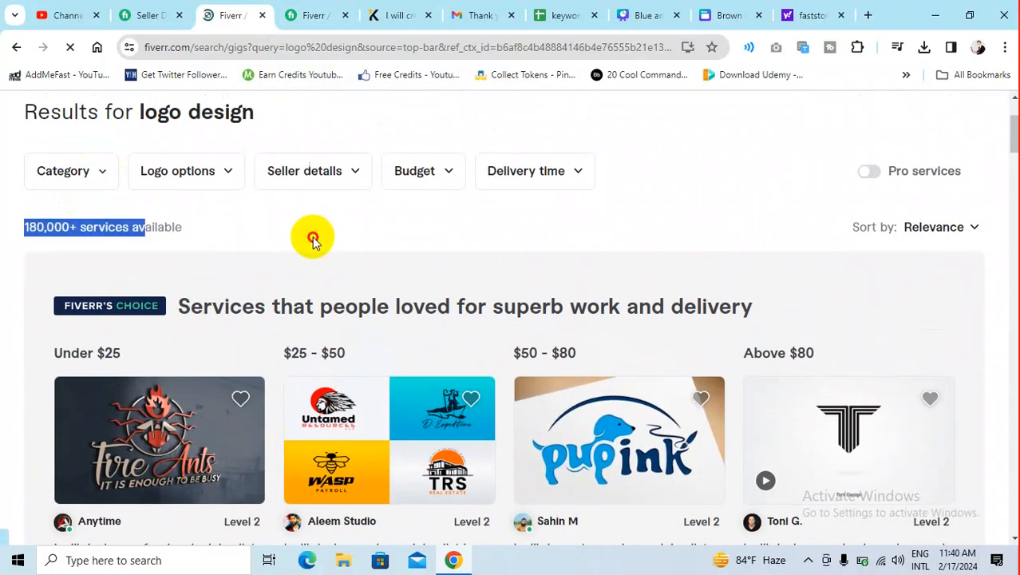
pyautogui.moveTo(25, 225); pyautogui.dragTo(138, 230)
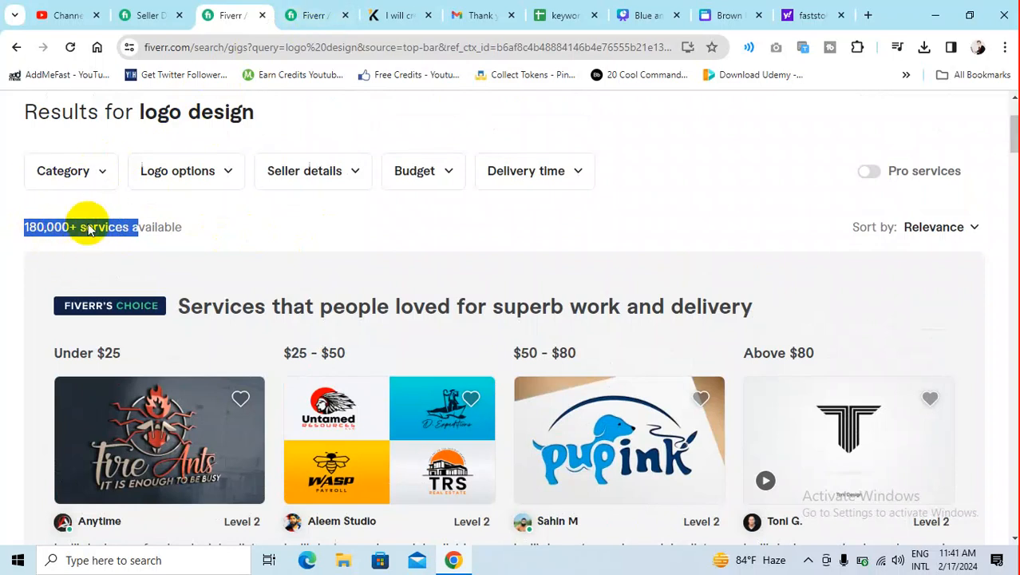
pyautogui.scroll(-4, 111, 228)
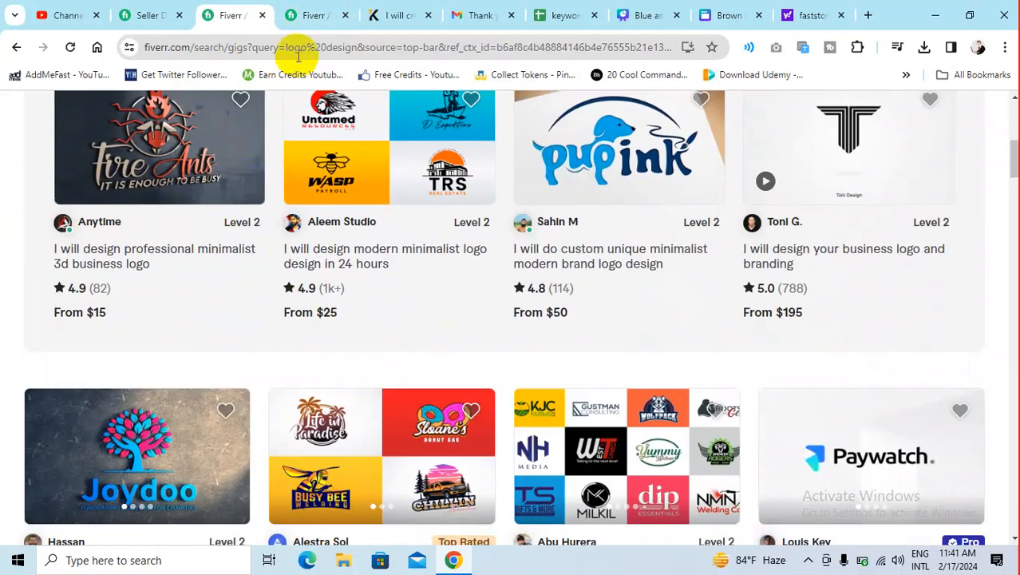
# - Return to page 1 of the "presentation + canva" results and review its gigs from the end of the list upward
pyautogui.click(314, 15)
pyautogui.click(328, 276)
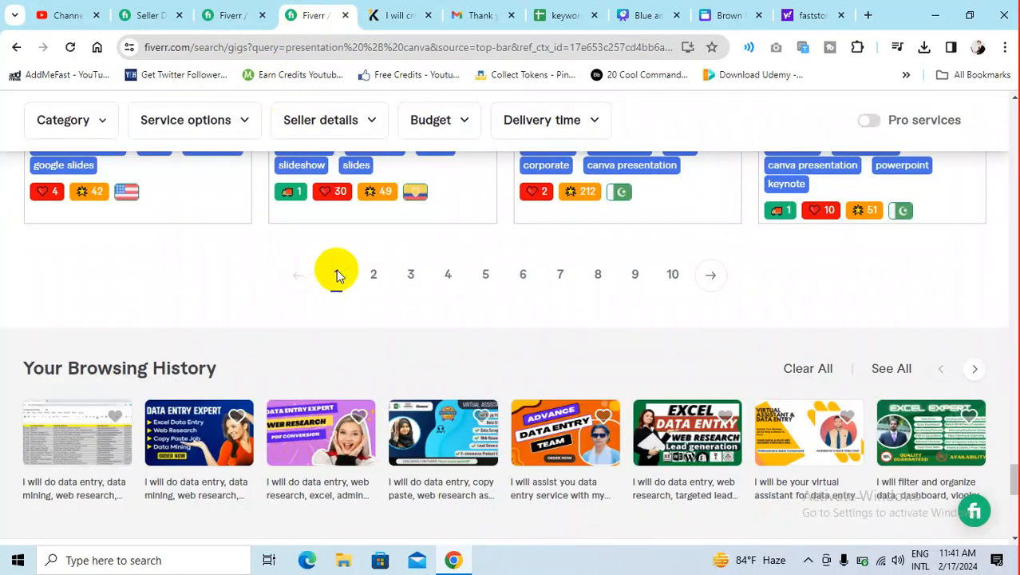
pyautogui.scroll(5, 136, 256)
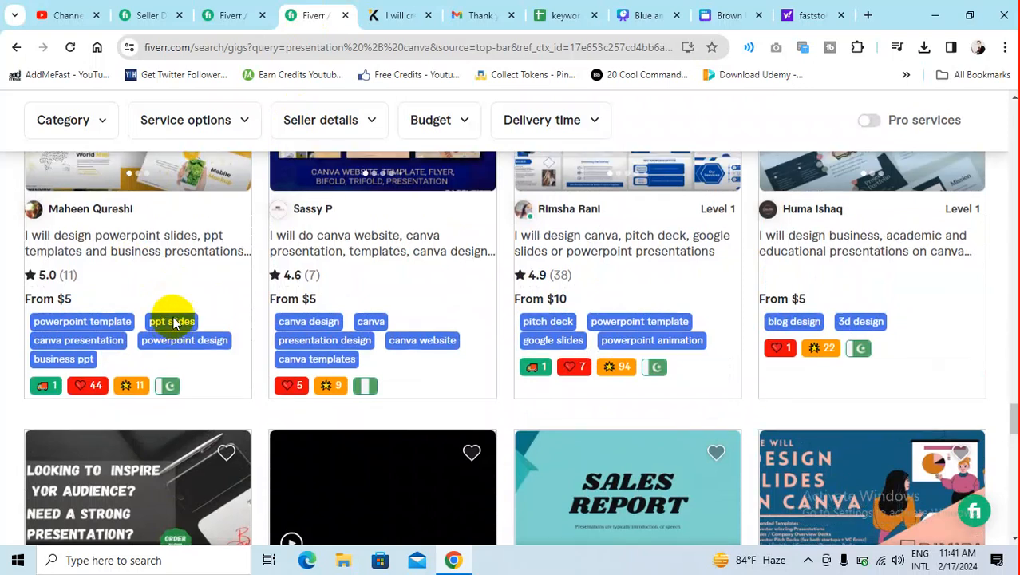
pyautogui.scroll(5, 172, 311)
pyautogui.scroll(10, 174, 301)
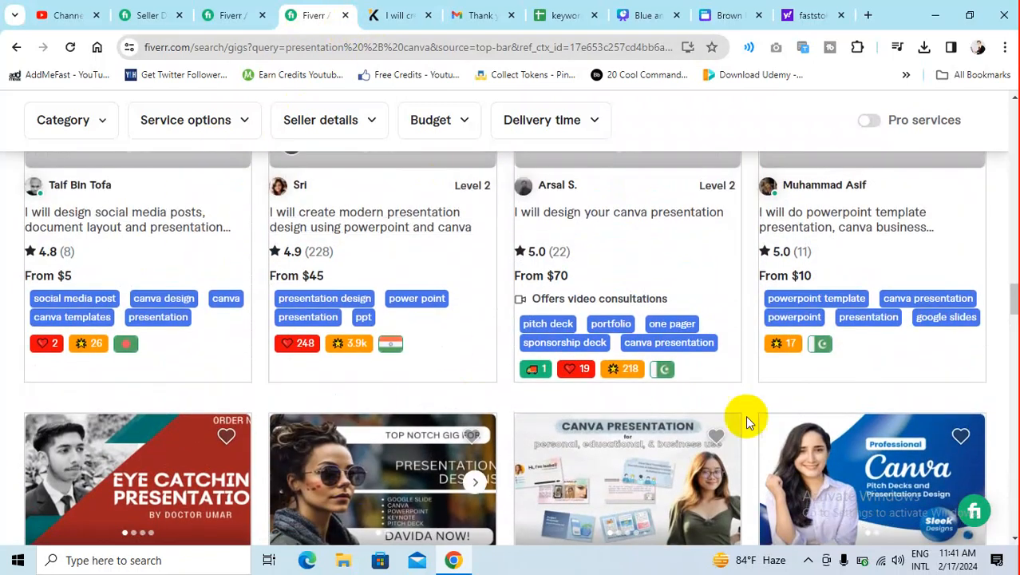
pyautogui.moveTo(862, 571)
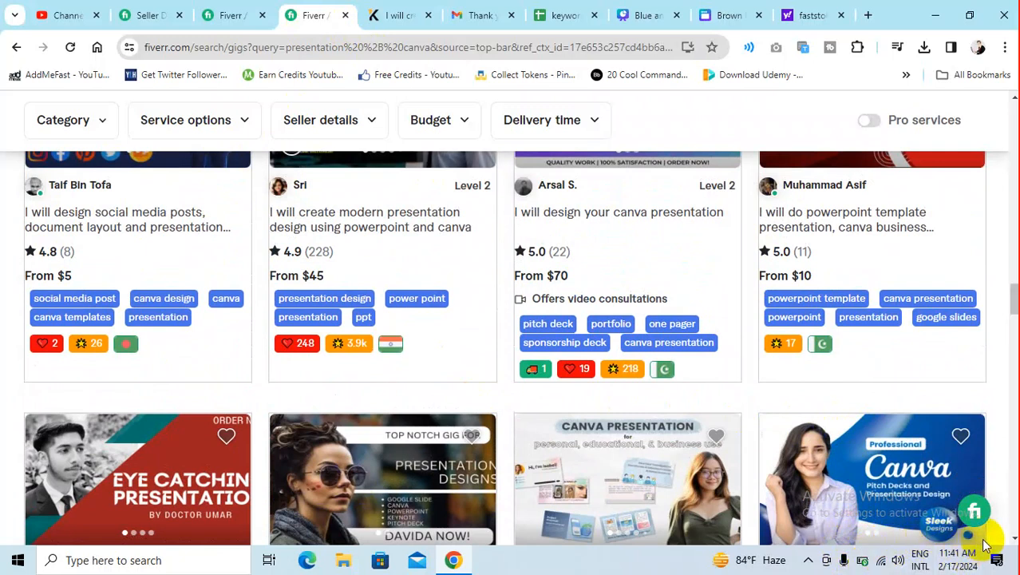
pyautogui.click(807, 562)
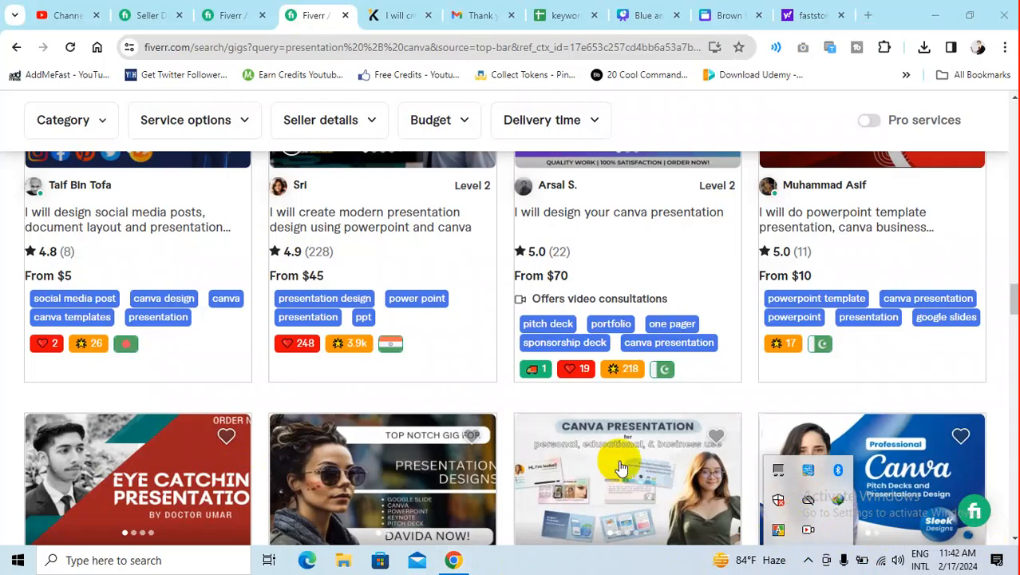
# - Compare the tags, orders, favourites and reviews of the remaining gigs up to the results heading
pyautogui.scroll(-5, 307, 361)
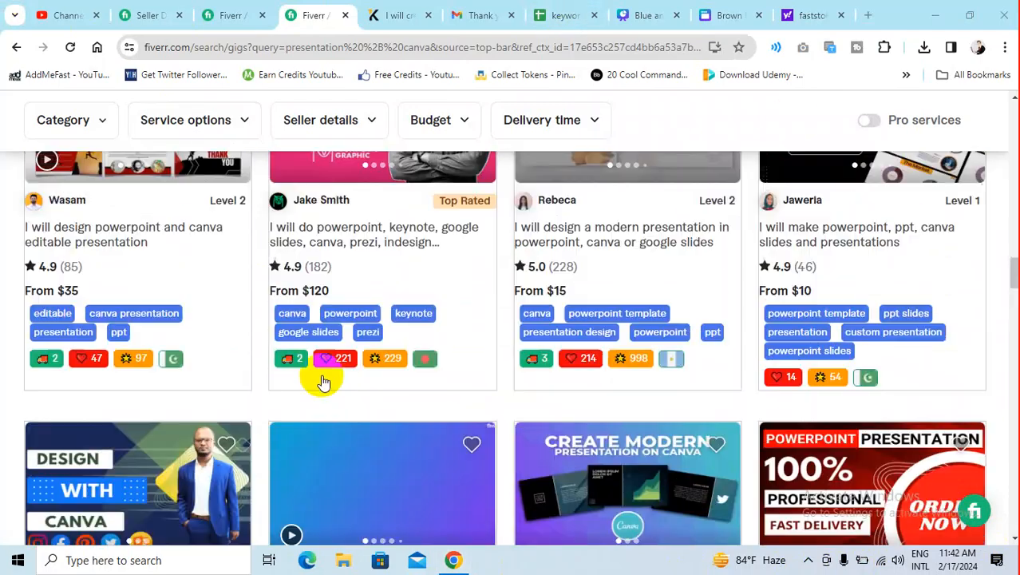
pyautogui.scroll(2, 313, 263)
pyautogui.scroll(9, 312, 256)
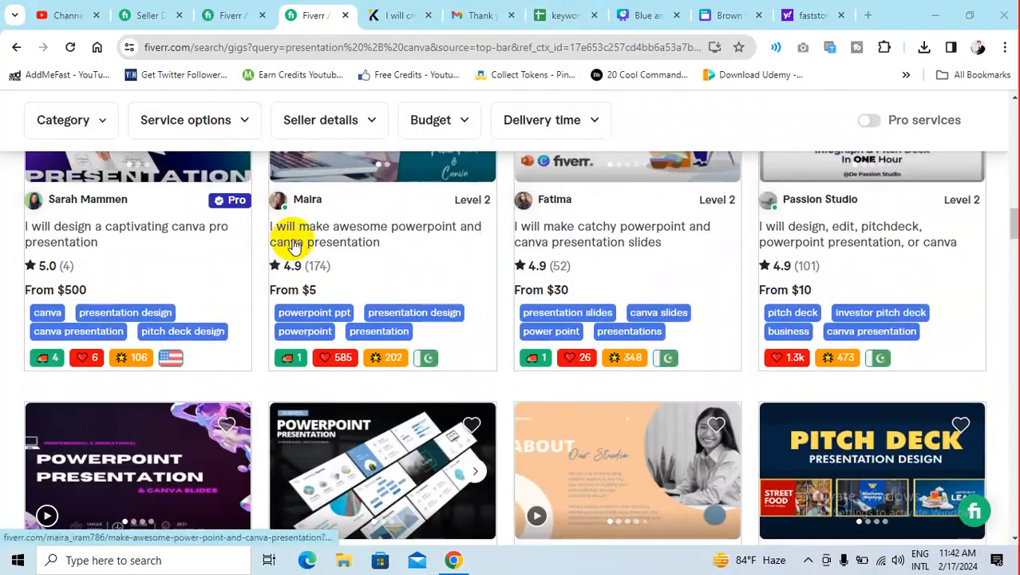
pyautogui.scroll(12, 296, 247)
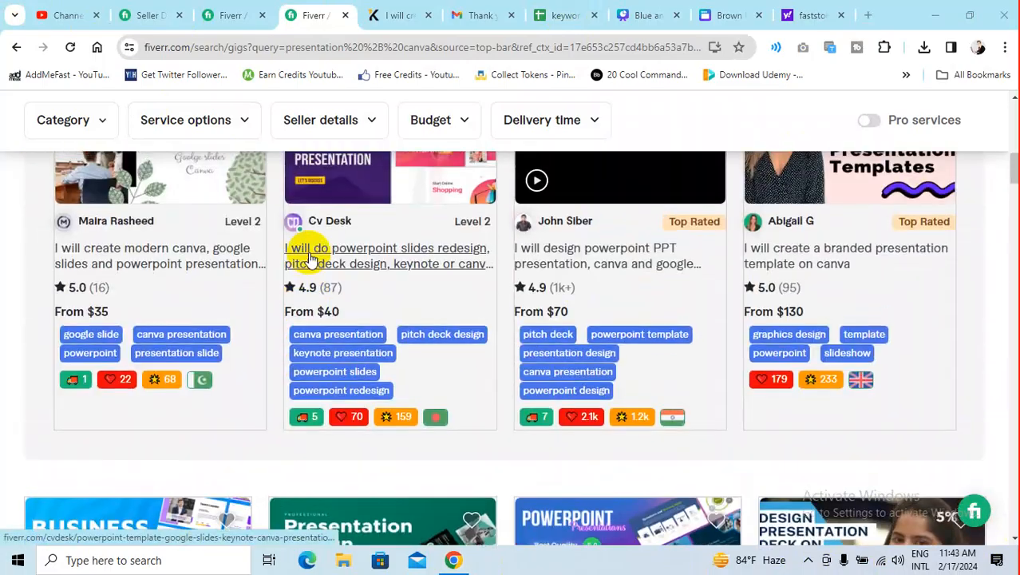
pyautogui.scroll(3, 315, 206)
pyautogui.scroll(3, 283, 272)
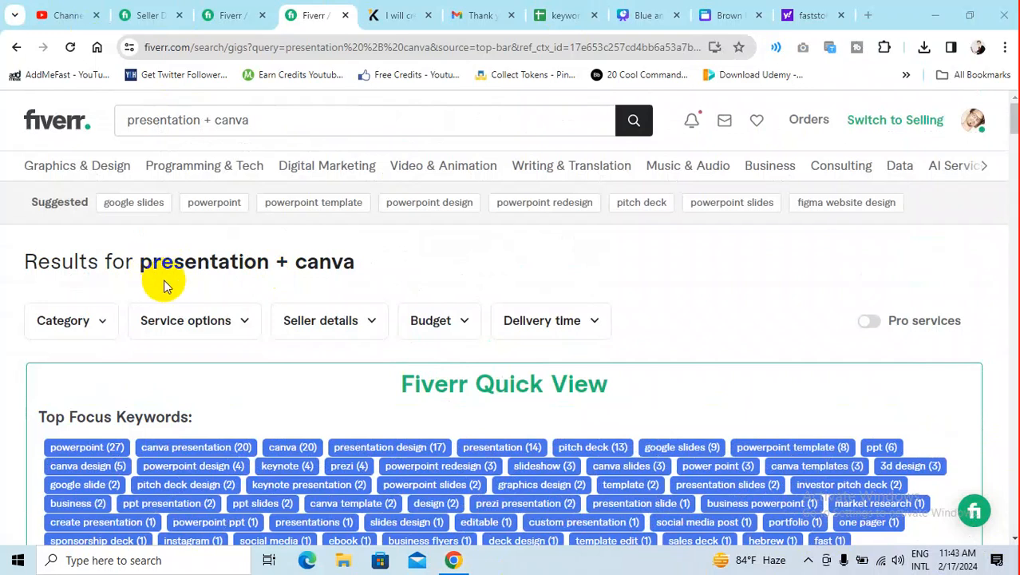
# - Examine the Top Focus Keywords in Fiverr Quick View and highlight the "presentation + canva" phrase in the results heading
pyautogui.scroll(-2, 179, 283)
pyautogui.scroll(2, 387, 381)
pyautogui.scroll(-2, 387, 381)
pyautogui.scroll(-1, 657, 278)
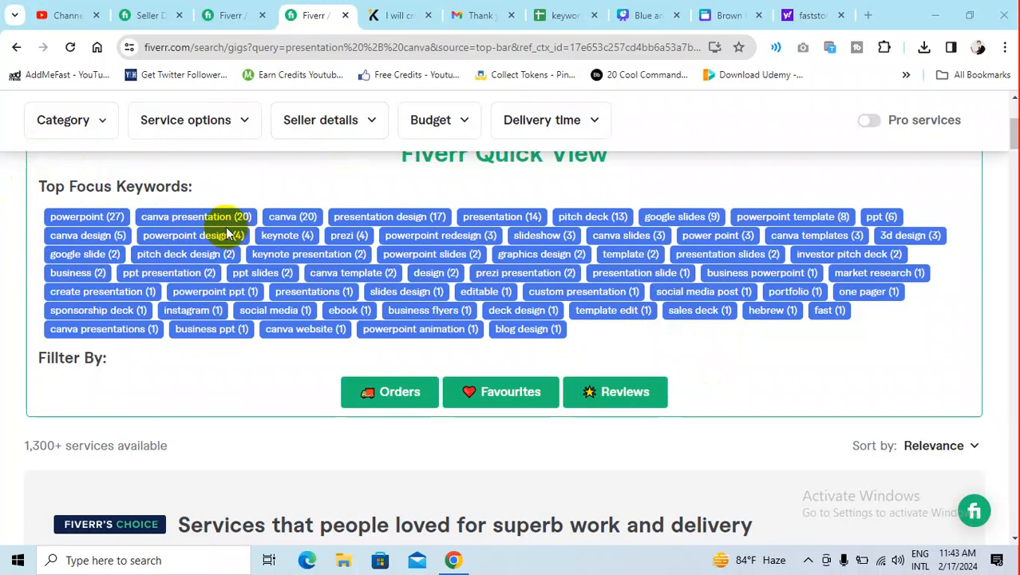
pyautogui.scroll(3, 399, 208)
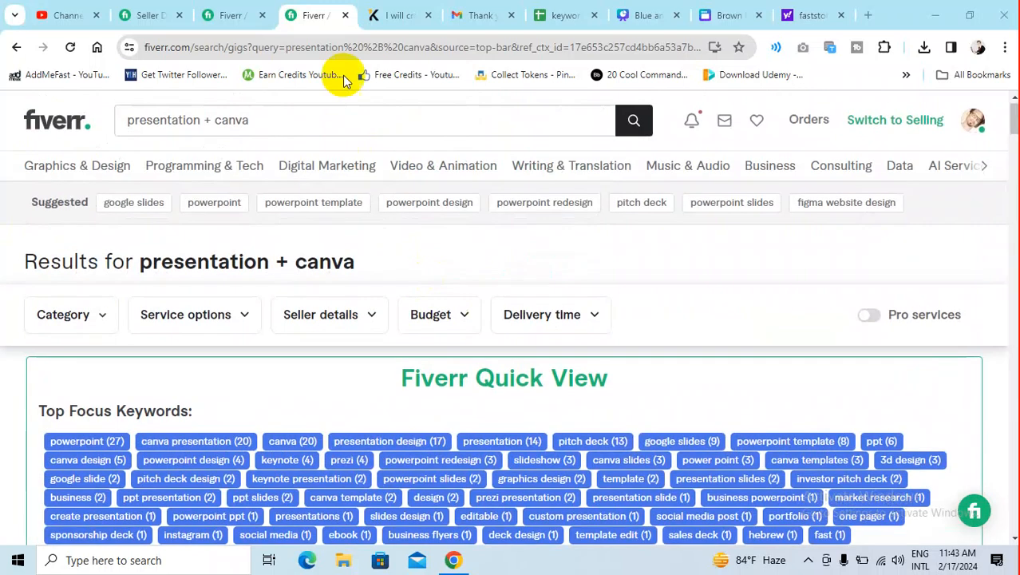
pyautogui.moveTo(142, 267); pyautogui.dragTo(353, 274)
# - Open the $65 - $105 Fiverr's Choice gig in a new tab and switch to it
pyautogui.scroll(-3, 364, 263)
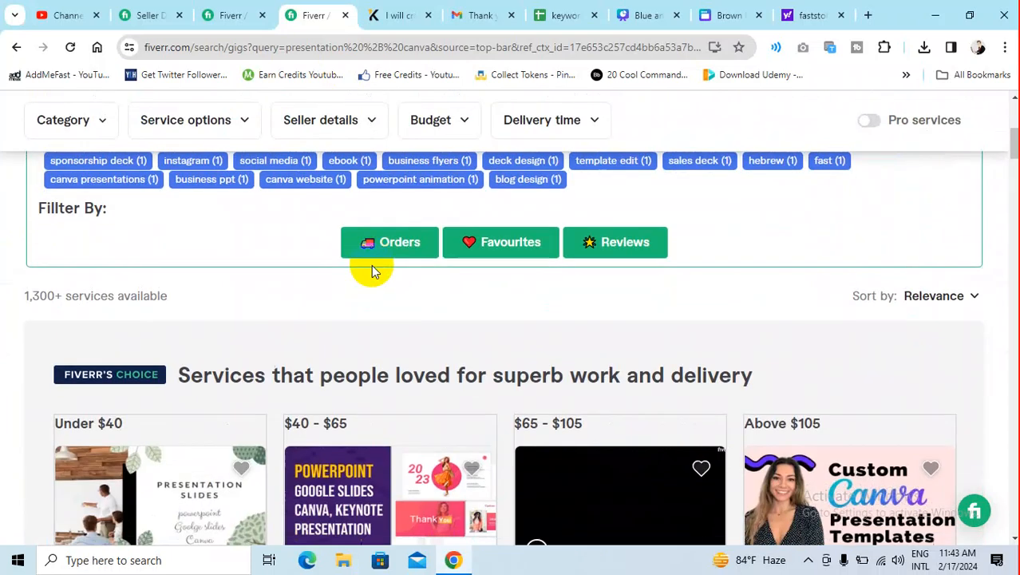
pyautogui.scroll(-3, 371, 264)
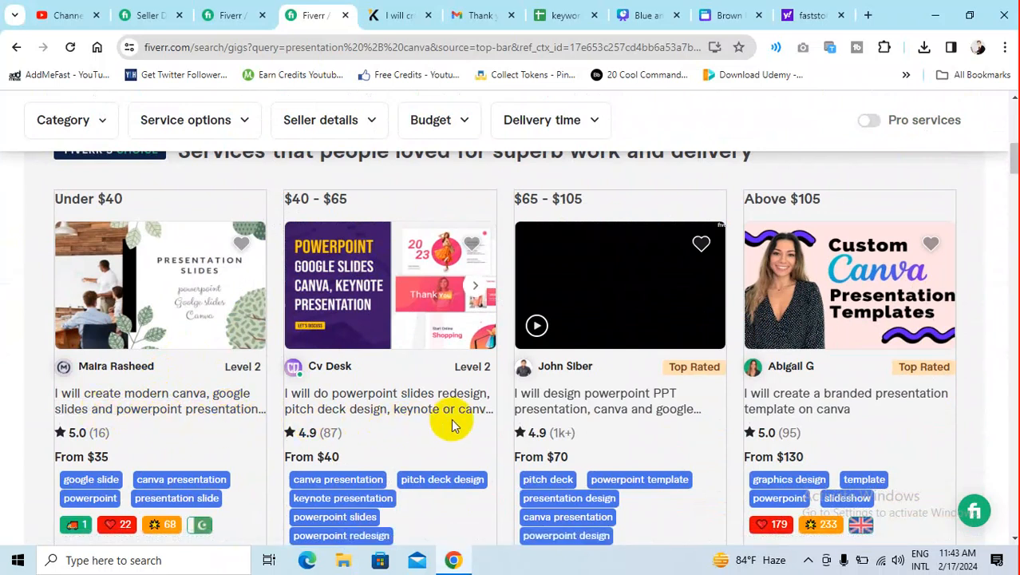
pyautogui.scroll(-1, 452, 426)
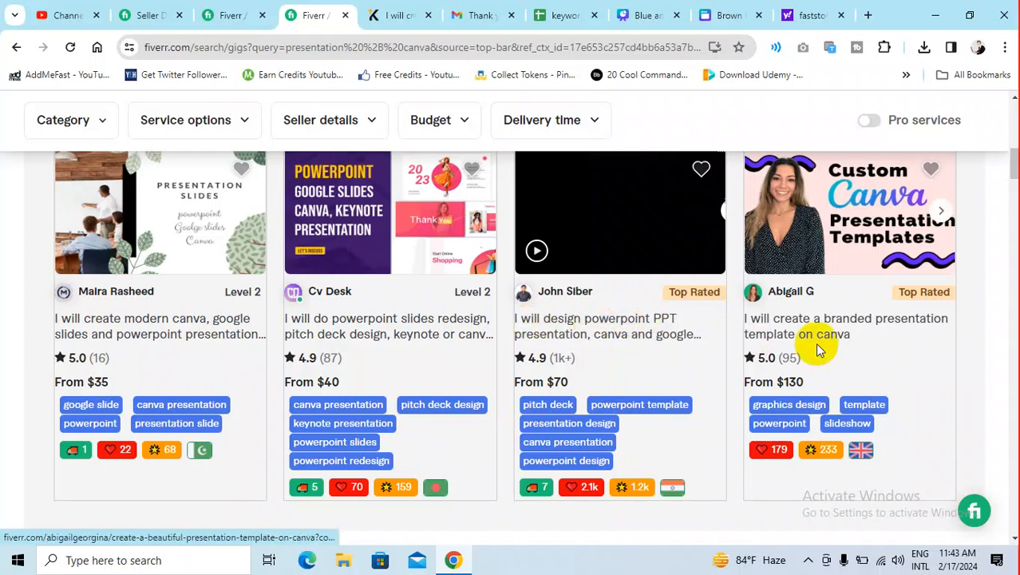
pyautogui.rightClick(628, 343)
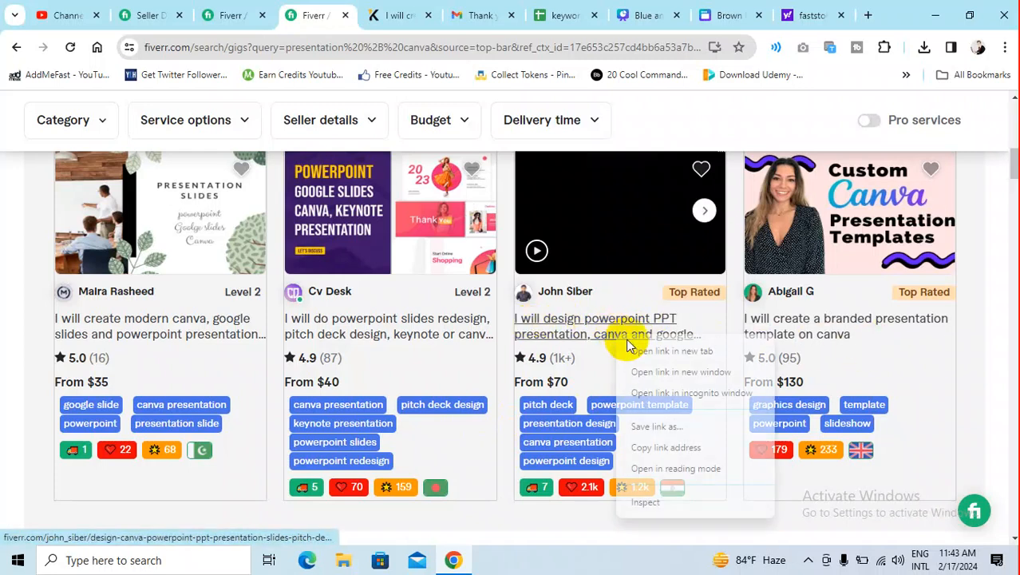
pyautogui.click(653, 351)
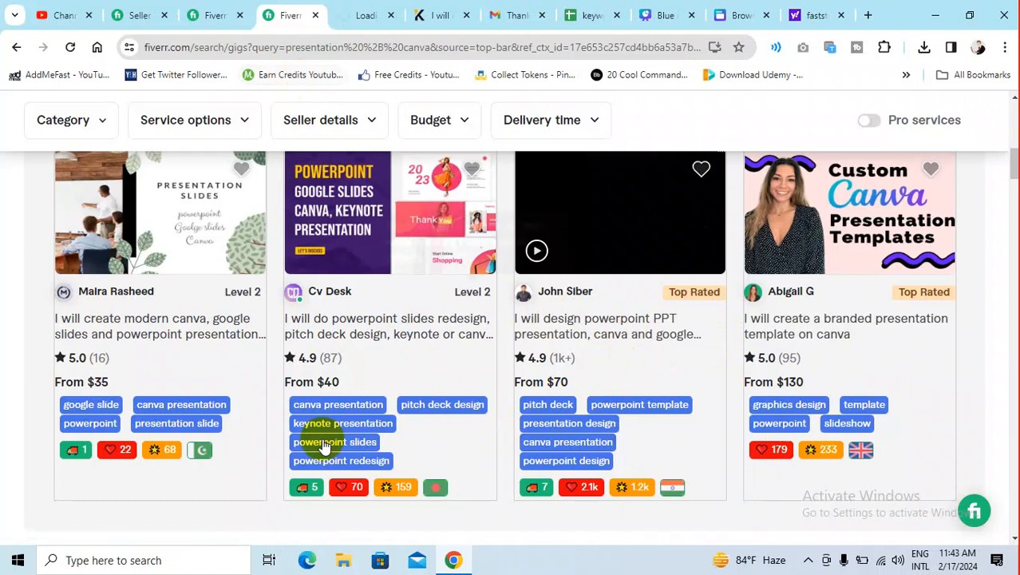
pyautogui.click(366, 18)
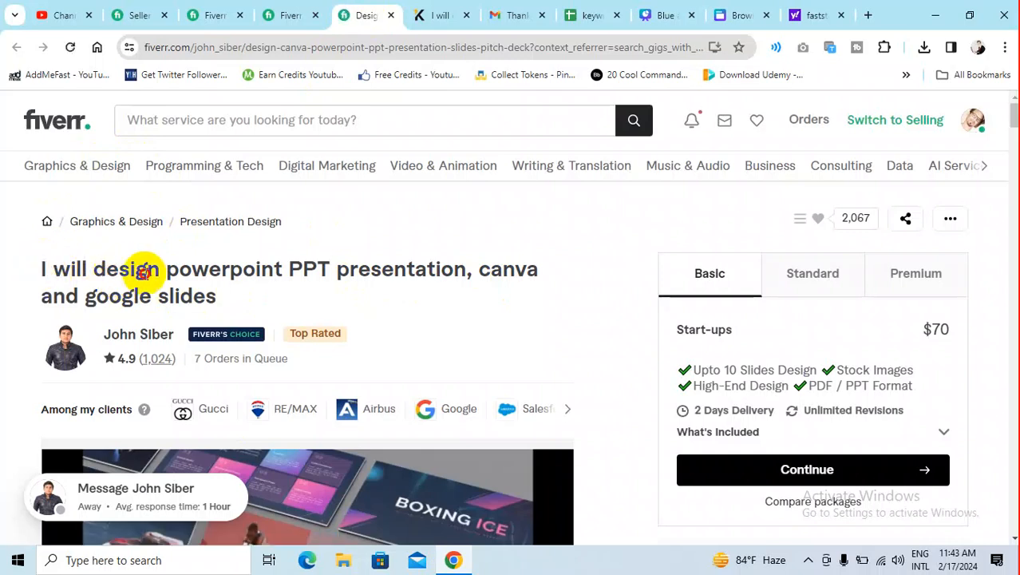
# - Read the title, rating and orders in queue of the powerpoint PPT presentation gig
pyautogui.click(217, 281)
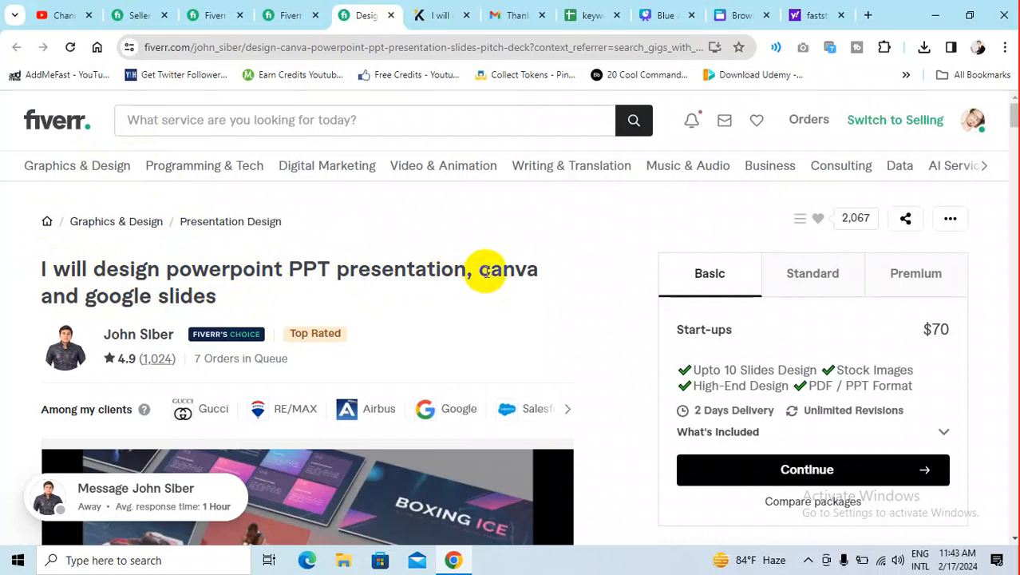
pyautogui.tripleClick(157, 296)
pyautogui.scroll(-3, 349, 330)
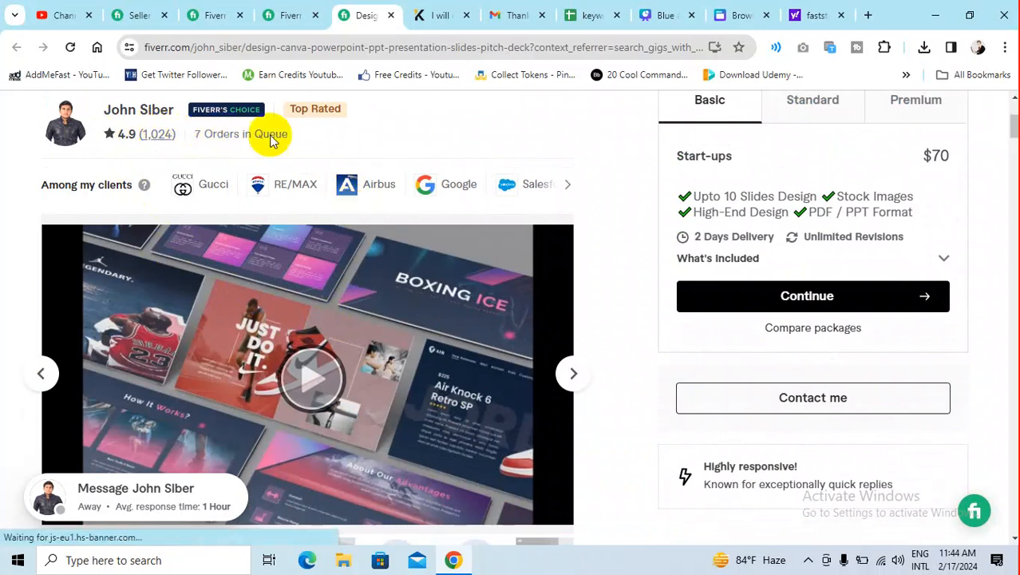
# - View the sample presentation images in the gig's gallery and go back to its first video preview
pyautogui.scroll(-2, 338, 322)
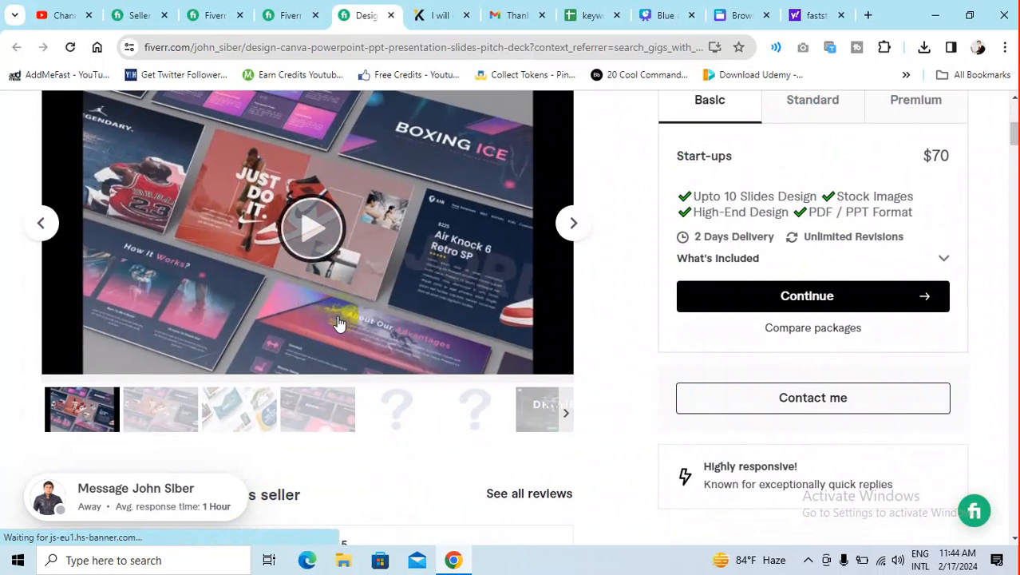
pyautogui.scroll(-2, 341, 323)
pyautogui.click(174, 266)
pyautogui.scroll(2, 302, 317)
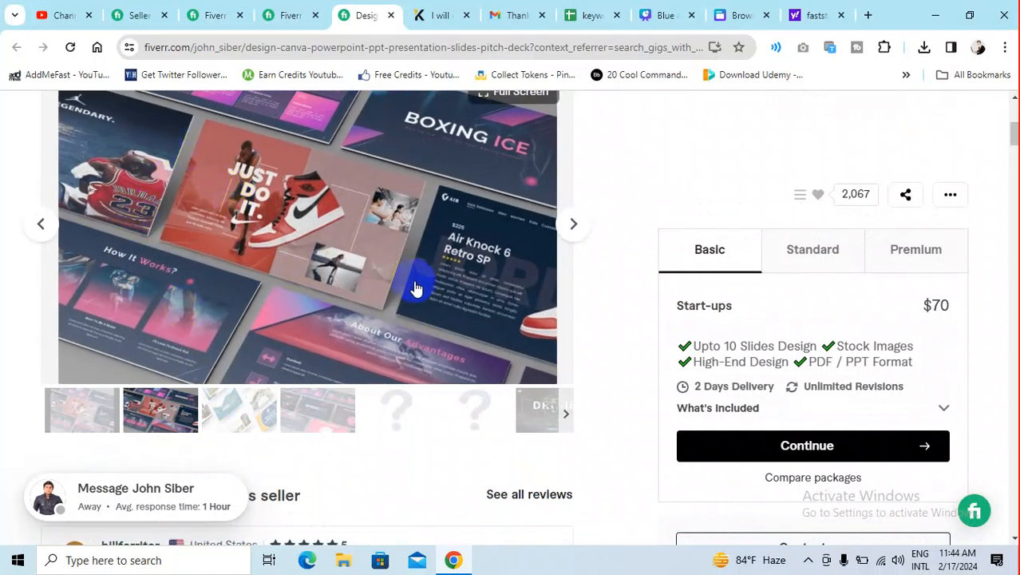
pyautogui.scroll(2, 416, 287)
pyautogui.scroll(-2, 373, 262)
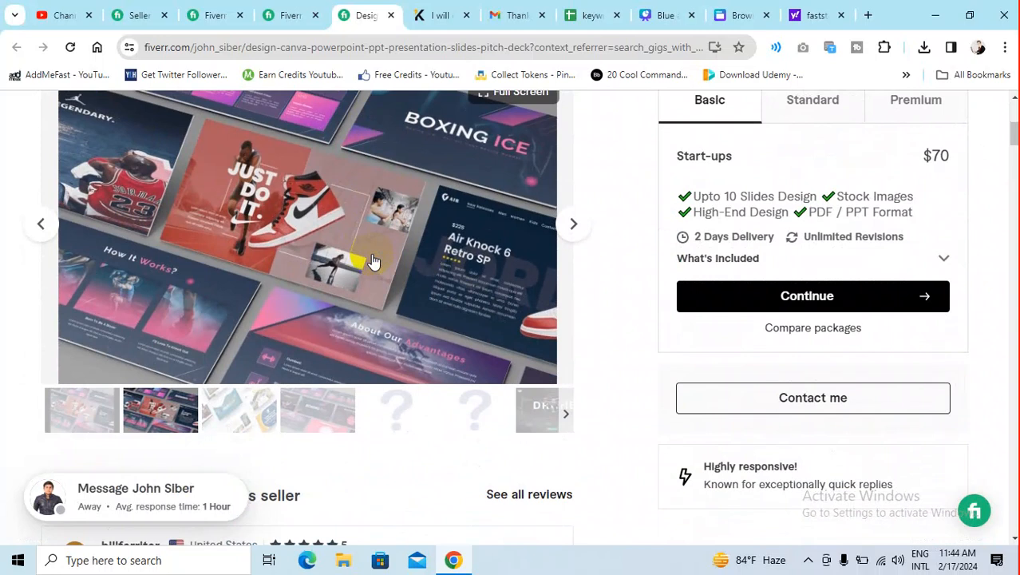
pyautogui.click(242, 410)
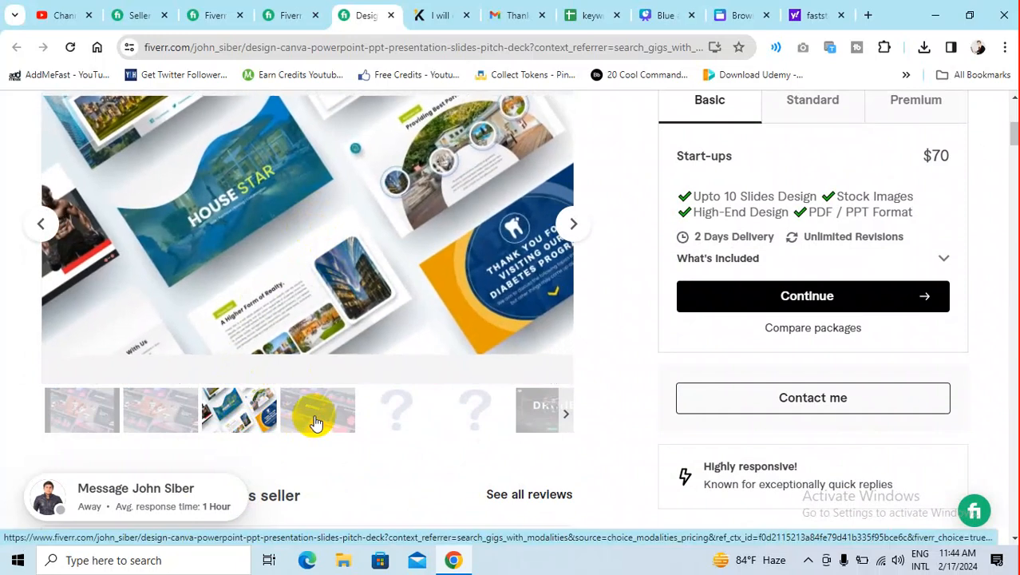
pyautogui.click(315, 416)
pyautogui.scroll(-2, 281, 281)
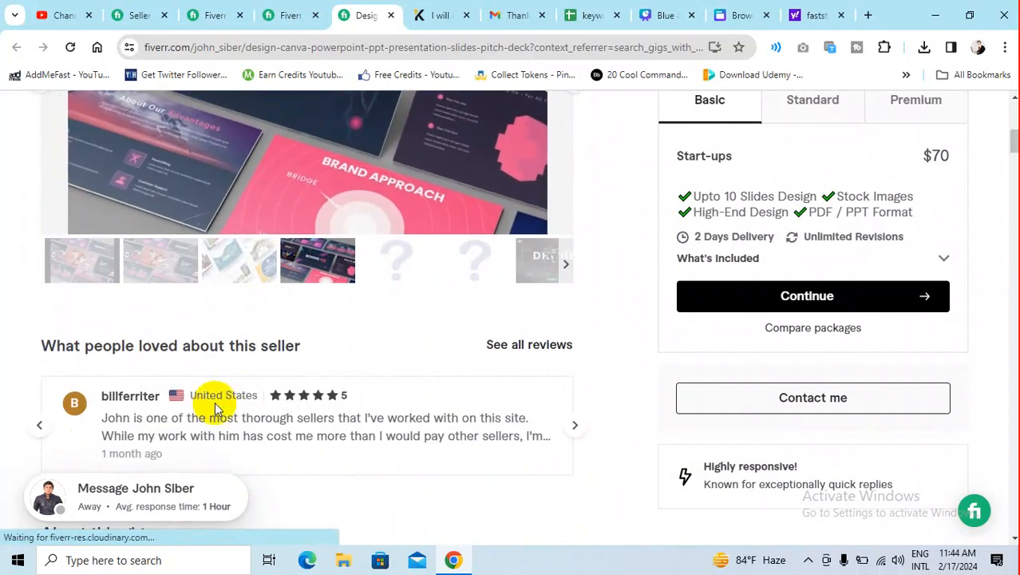
pyautogui.scroll(1, 379, 329)
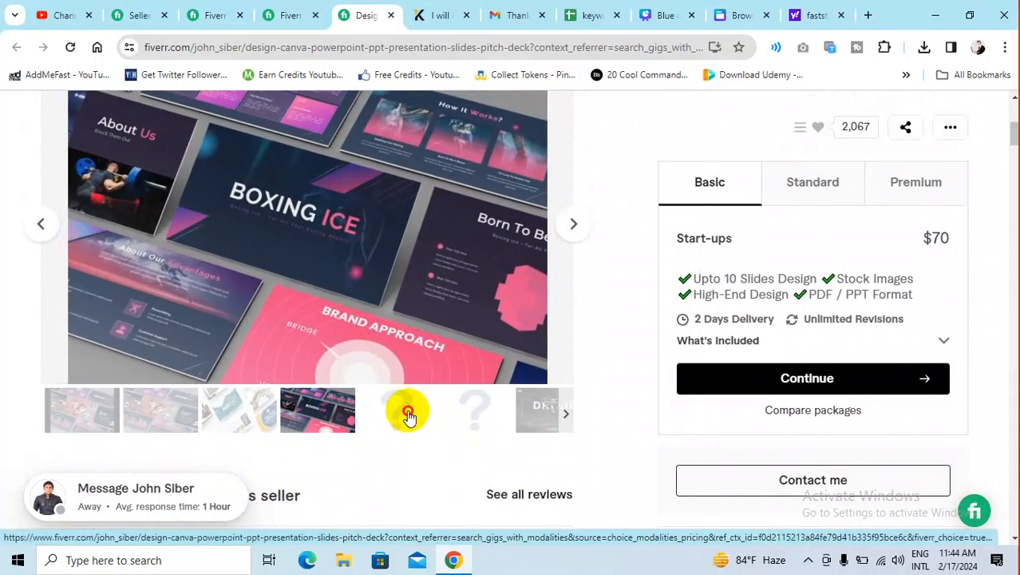
pyautogui.click(422, 413)
pyautogui.click(68, 408)
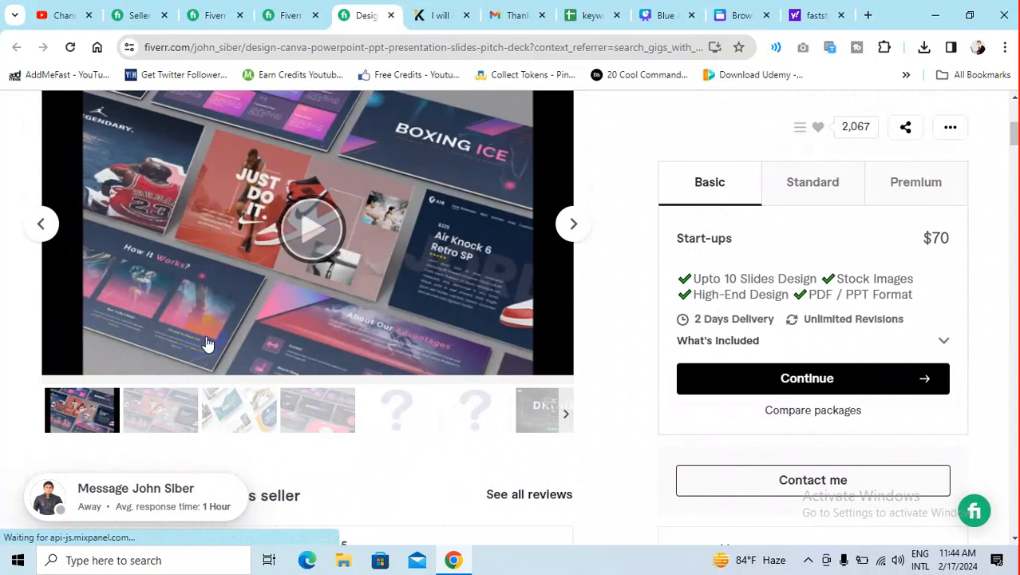
# - Review the clients listed on the presentation gig, including the details of the work for Gucci and the remaining client names
pyautogui.scroll(1, 206, 344)
pyautogui.click(90, 328)
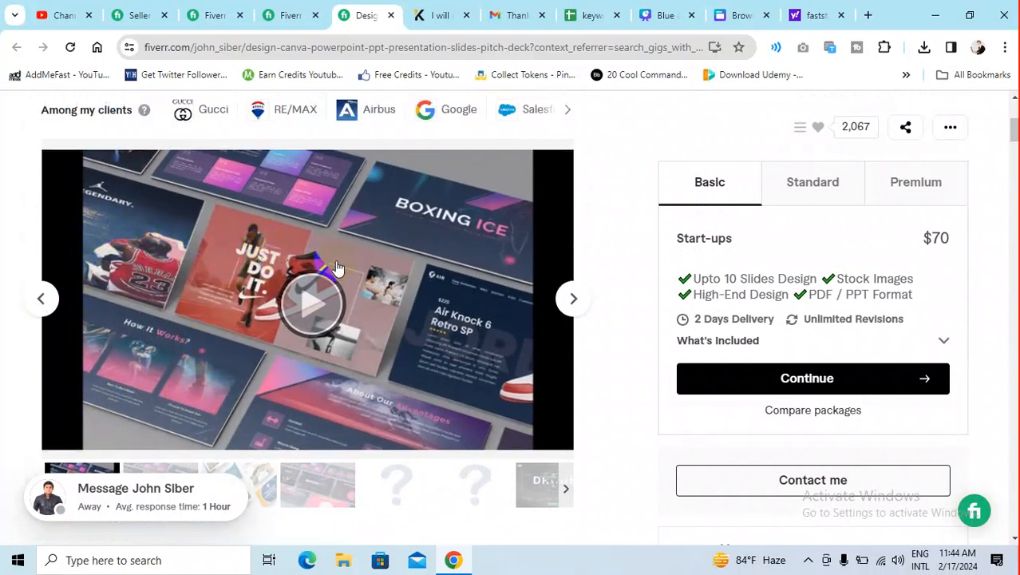
pyautogui.scroll(2, 336, 268)
pyautogui.moveTo(209, 274)
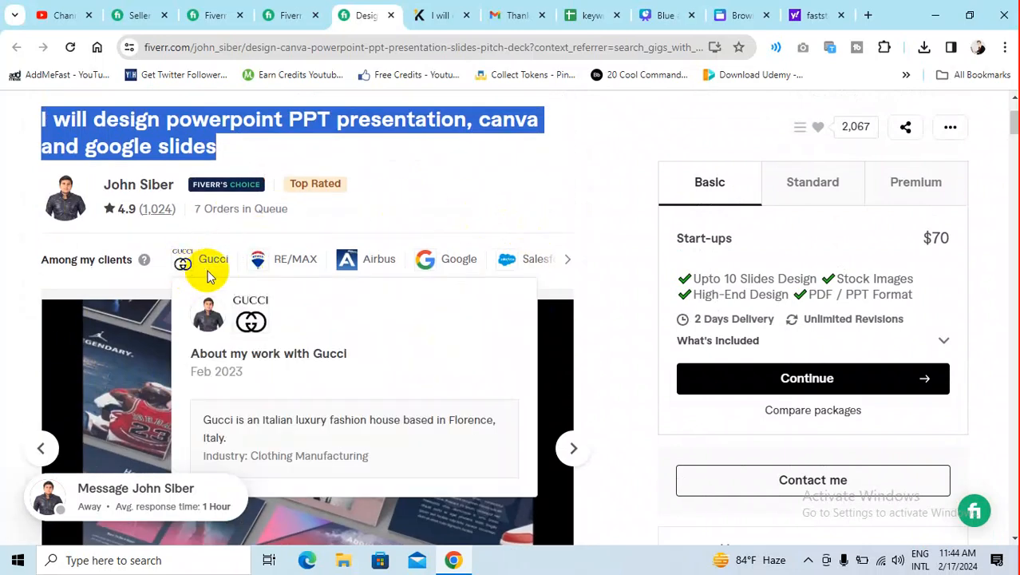
pyautogui.click(566, 260)
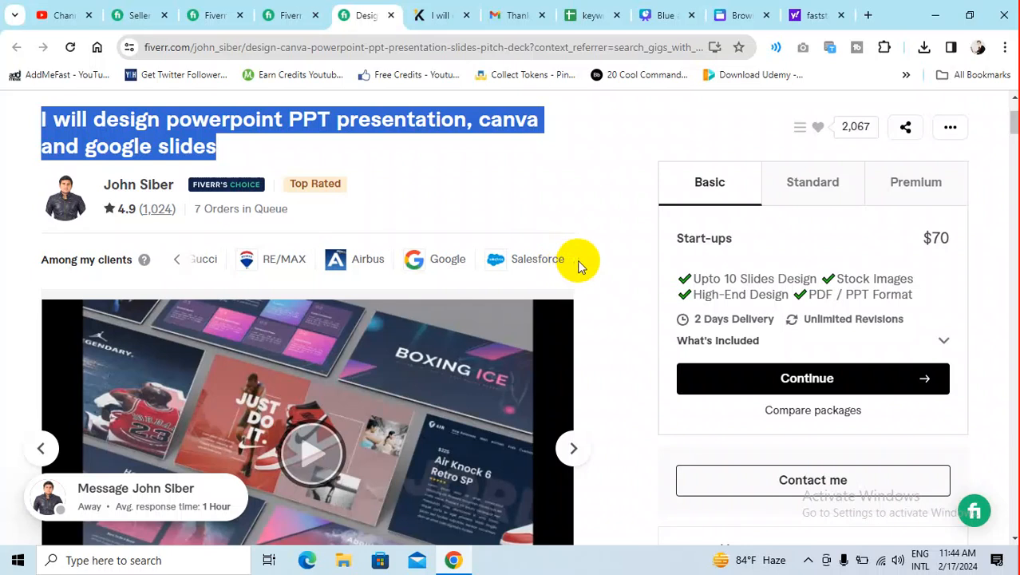
pyautogui.moveTo(273, 258)
pyautogui.scroll(-3, 255, 247)
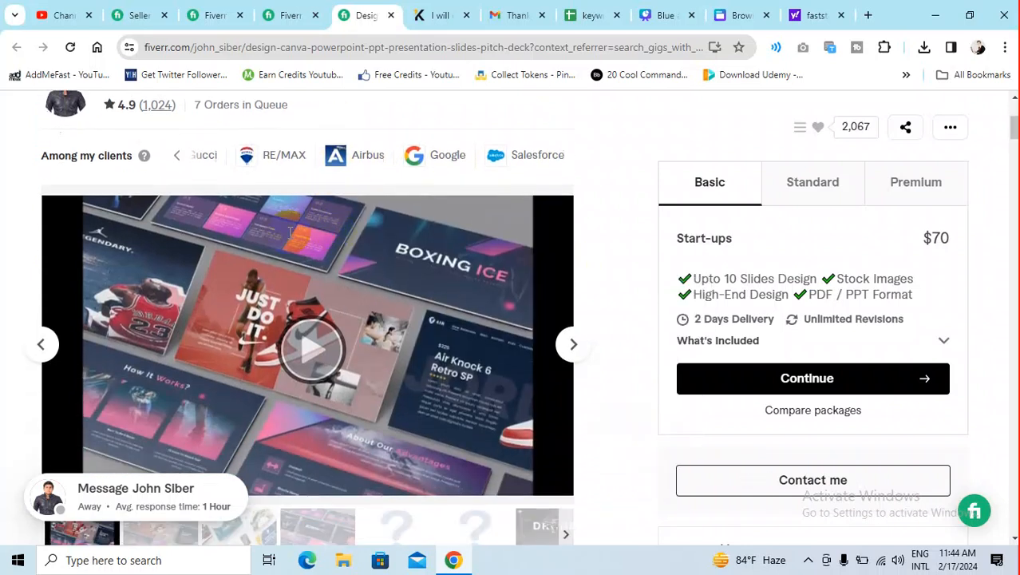
# - Browse the gig's gallery from the second sample image through to the DRONE client sample
pyautogui.scroll(1, 165, 341)
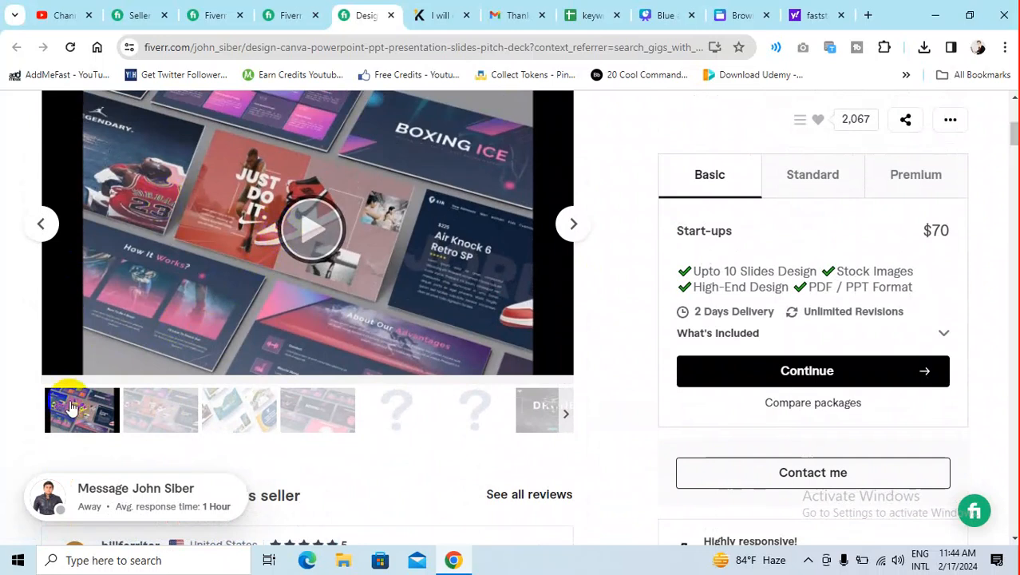
pyautogui.click(142, 411)
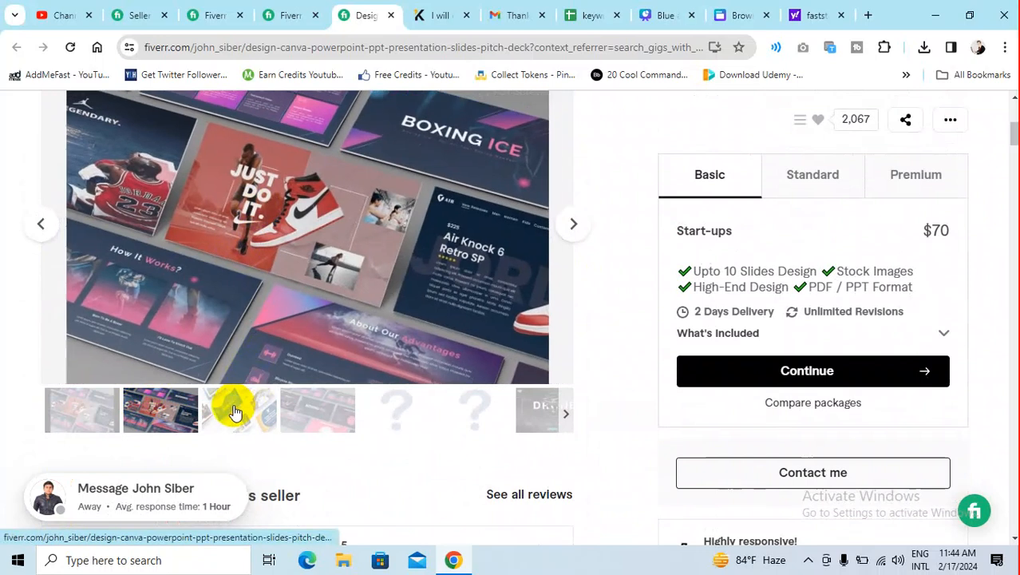
pyautogui.click(237, 407)
pyautogui.click(330, 414)
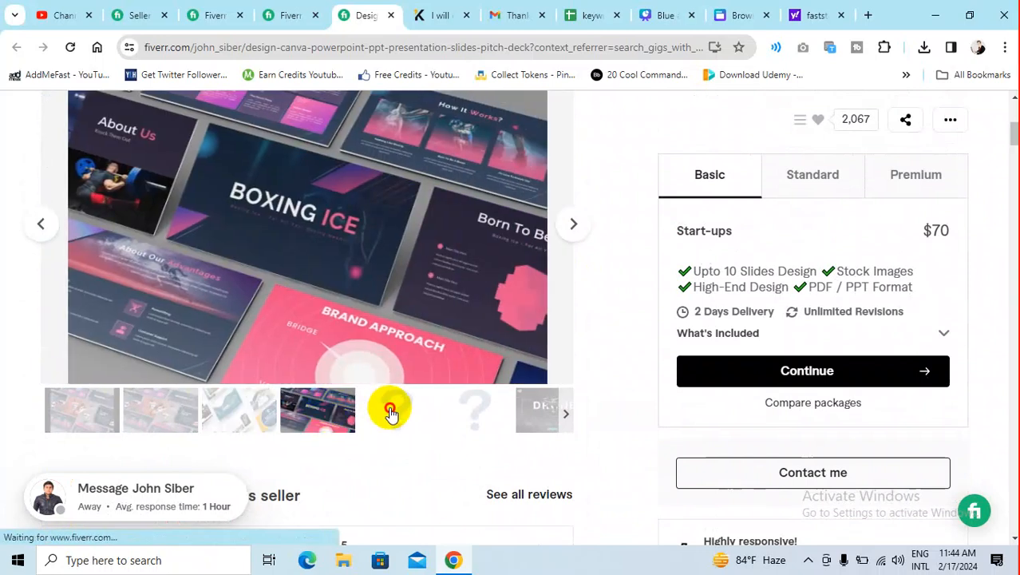
pyautogui.click(479, 413)
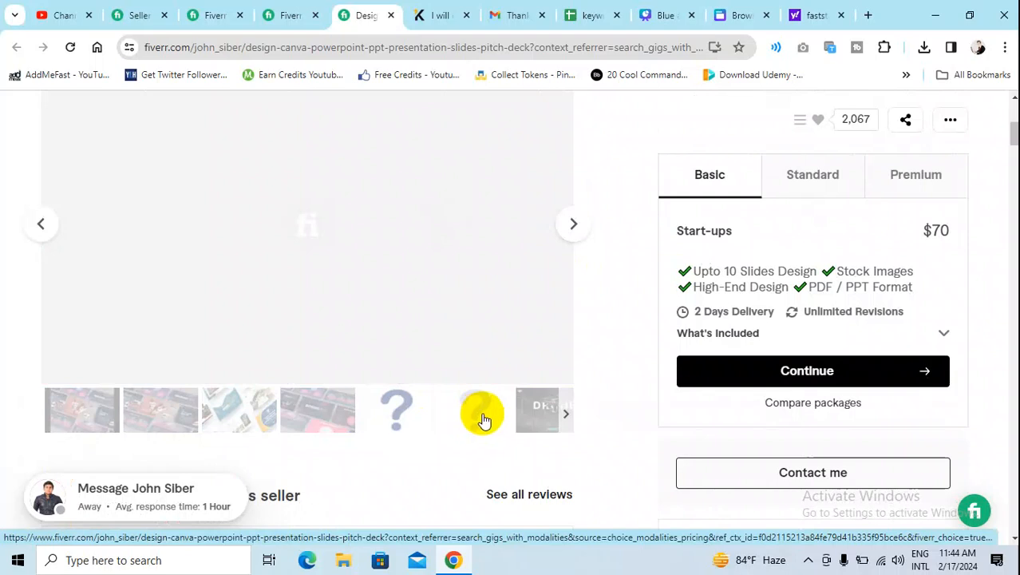
pyautogui.click(531, 412)
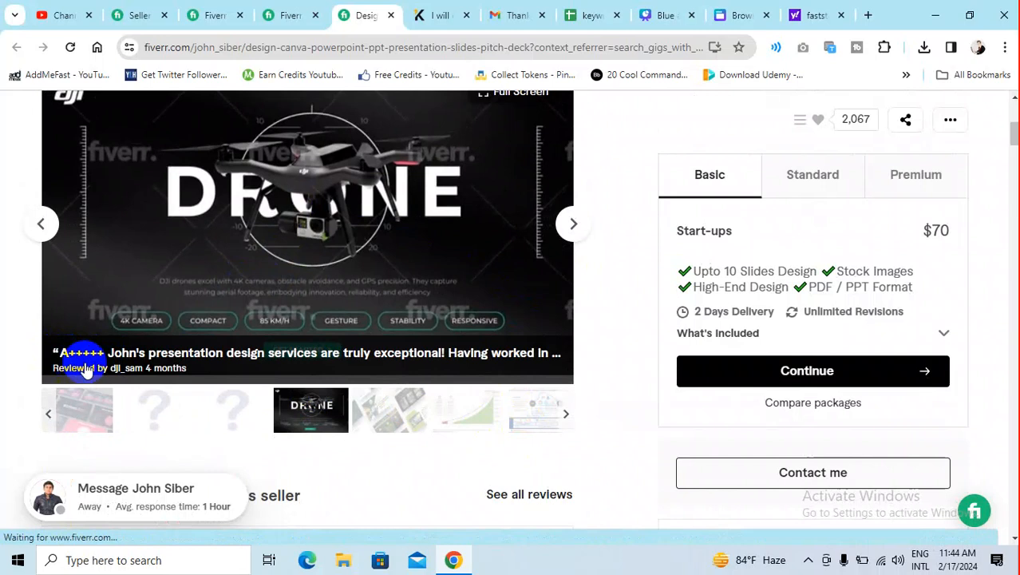
# - View the gallery items around the DRONE sample, including the green Reviway road maintenance presentation
pyautogui.click(230, 411)
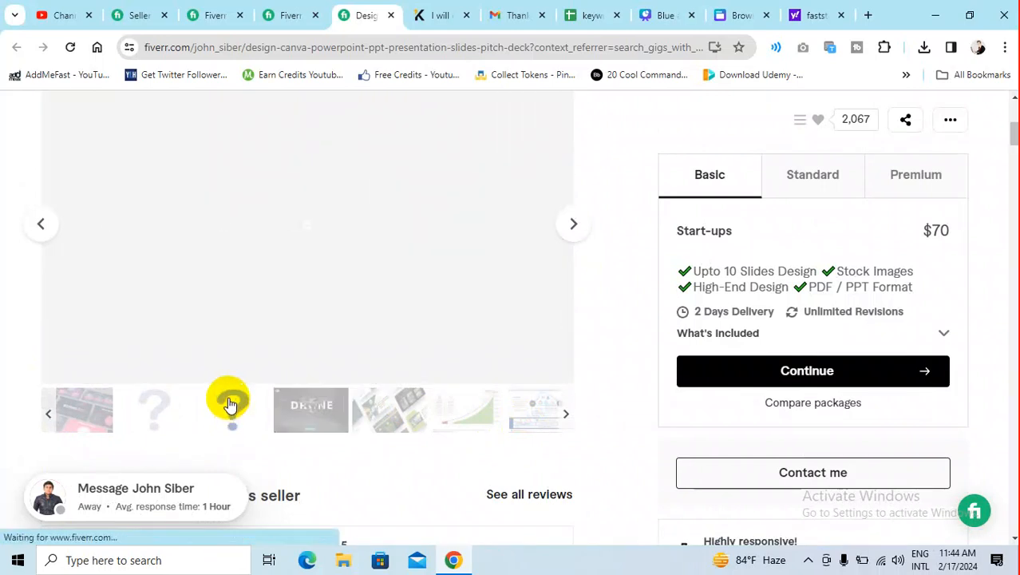
pyautogui.click(313, 415)
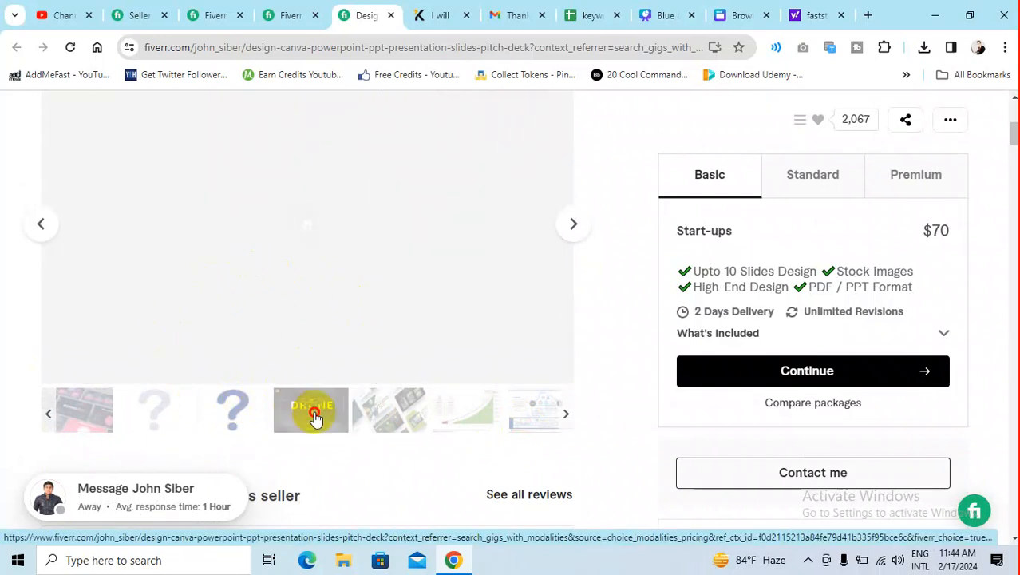
pyautogui.click(389, 415)
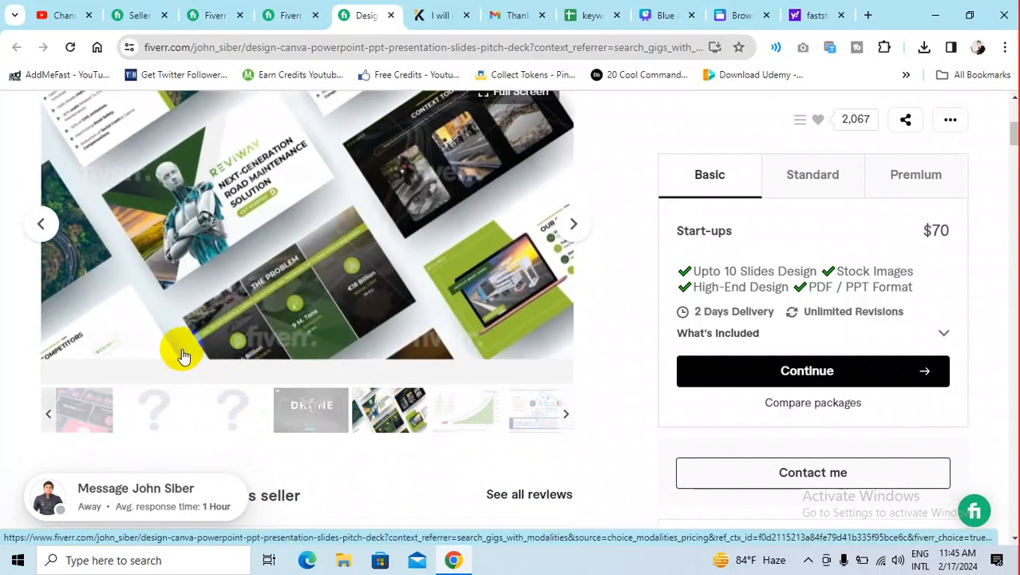
pyautogui.click(467, 417)
pyautogui.click(152, 411)
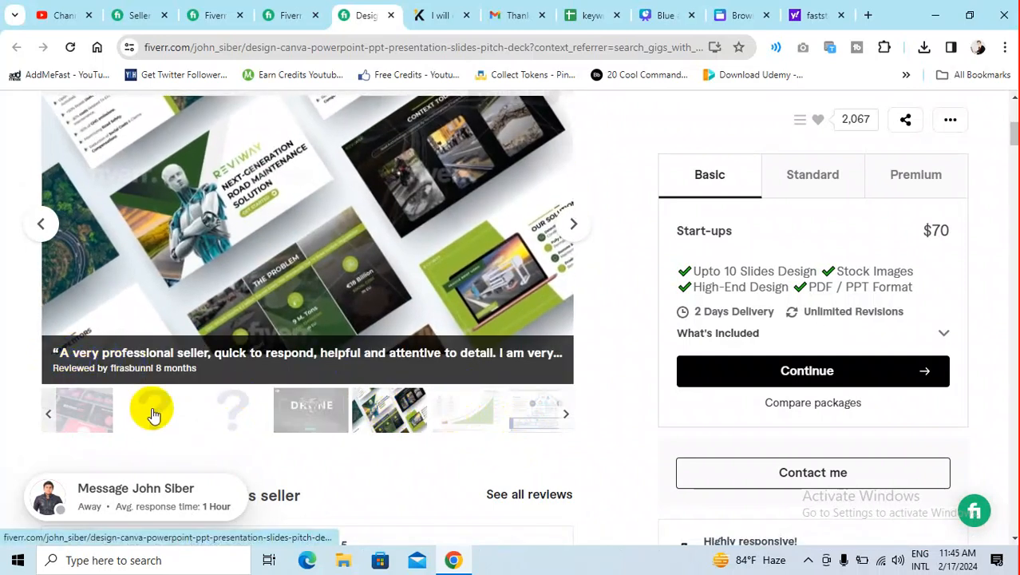
# - Step back through the Boxing Ice and House Star samples to the gallery's opening video
pyautogui.click(85, 412)
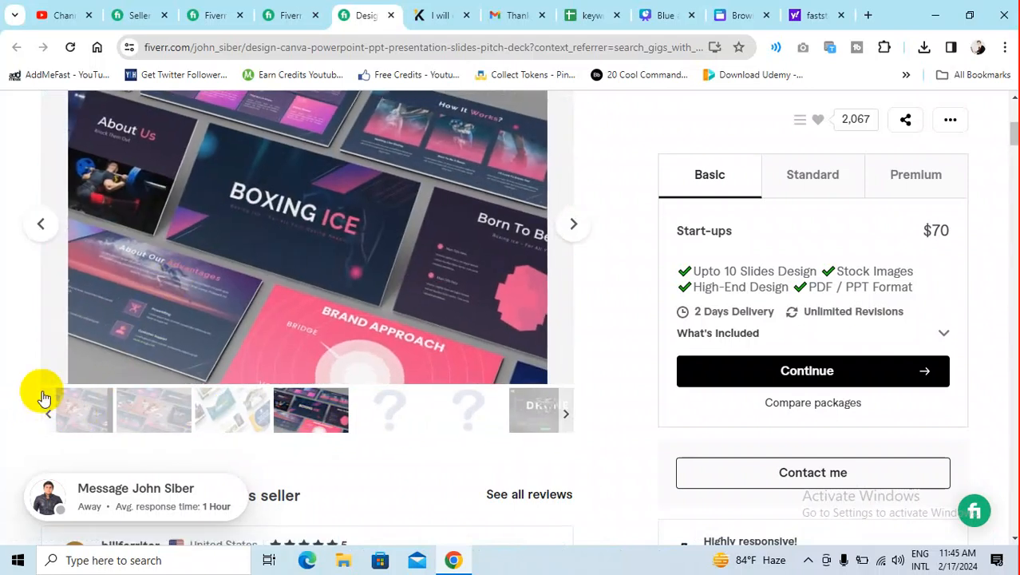
pyautogui.click(45, 414)
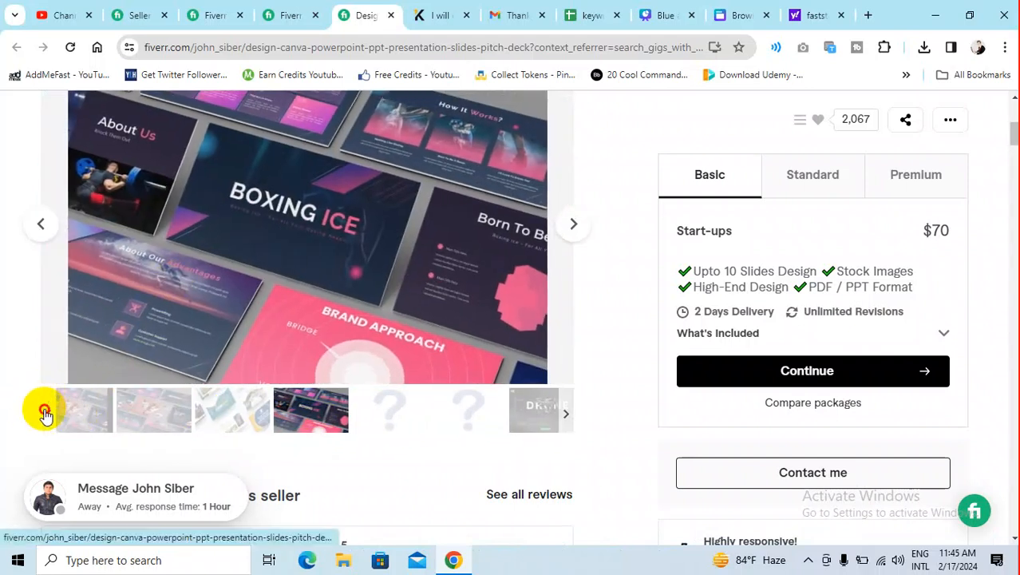
pyautogui.click(222, 421)
pyautogui.click(162, 421)
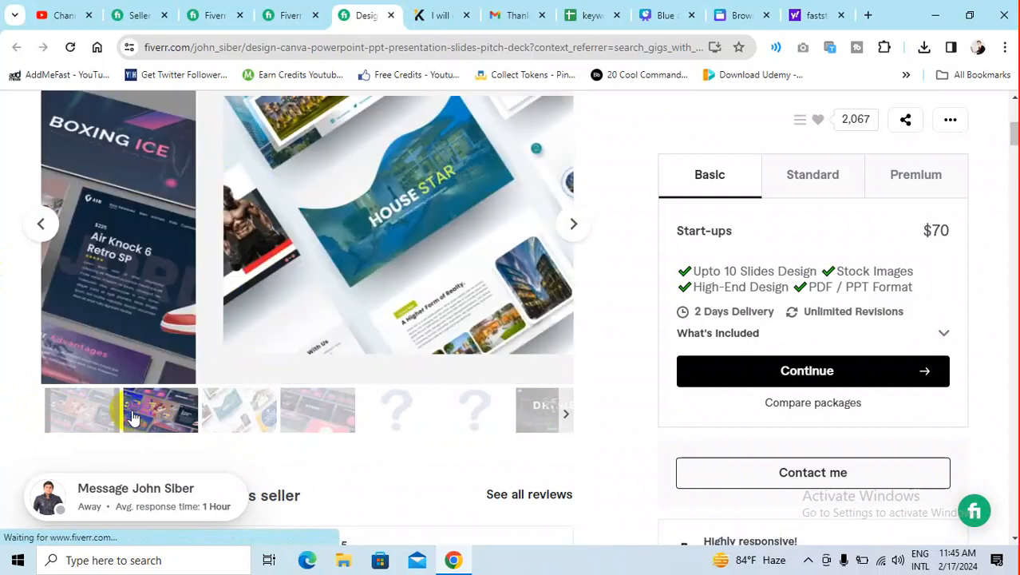
pyautogui.click(102, 416)
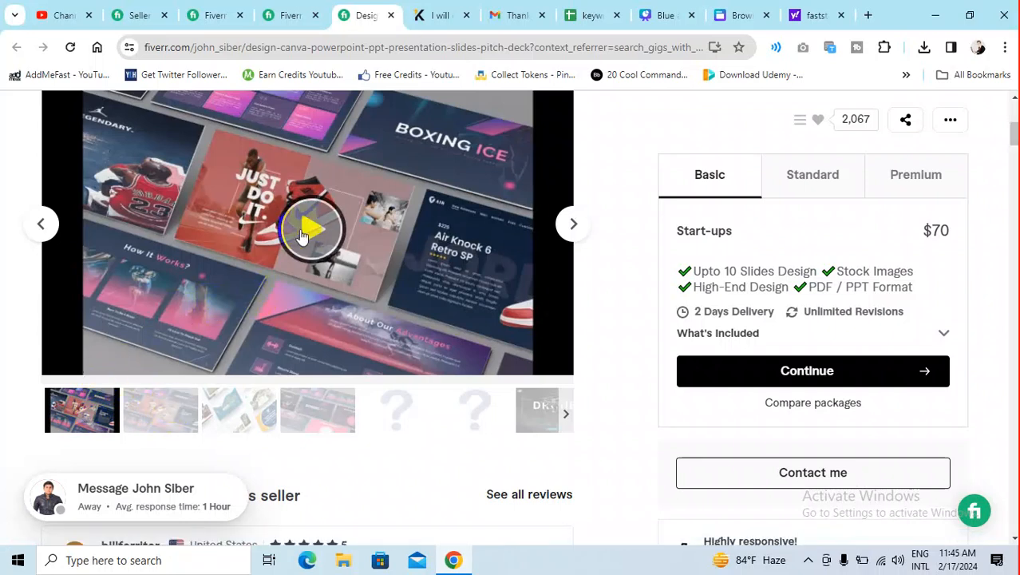
# - View the second, third and fourth sample images in the gig's gallery once more
pyautogui.click(148, 406)
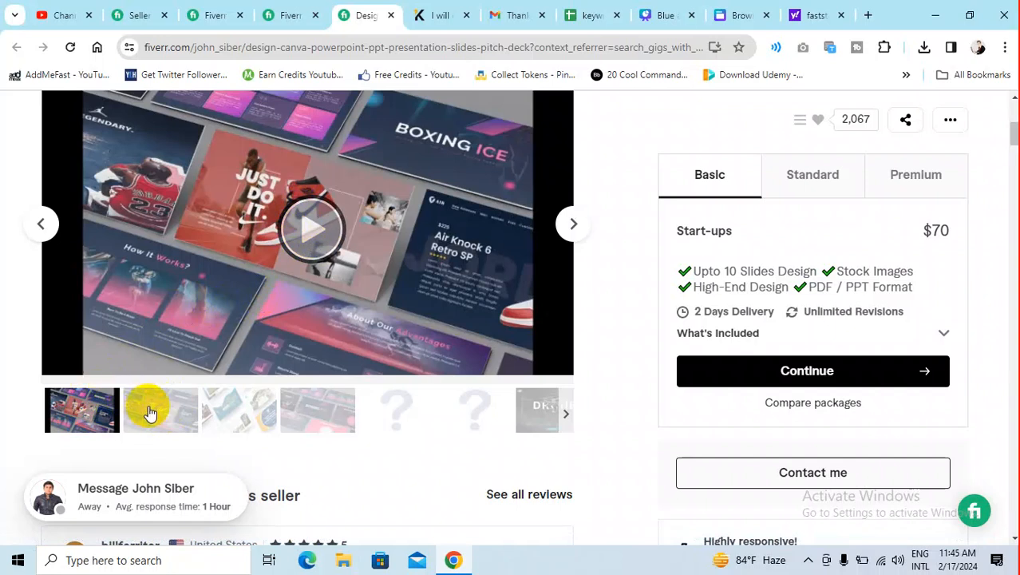
pyautogui.click(217, 420)
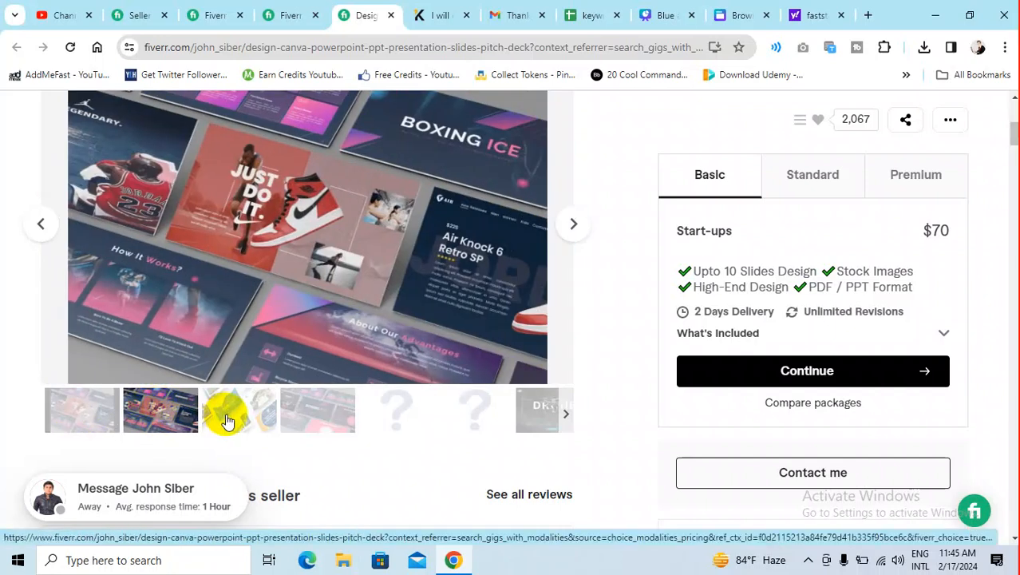
pyautogui.click(295, 411)
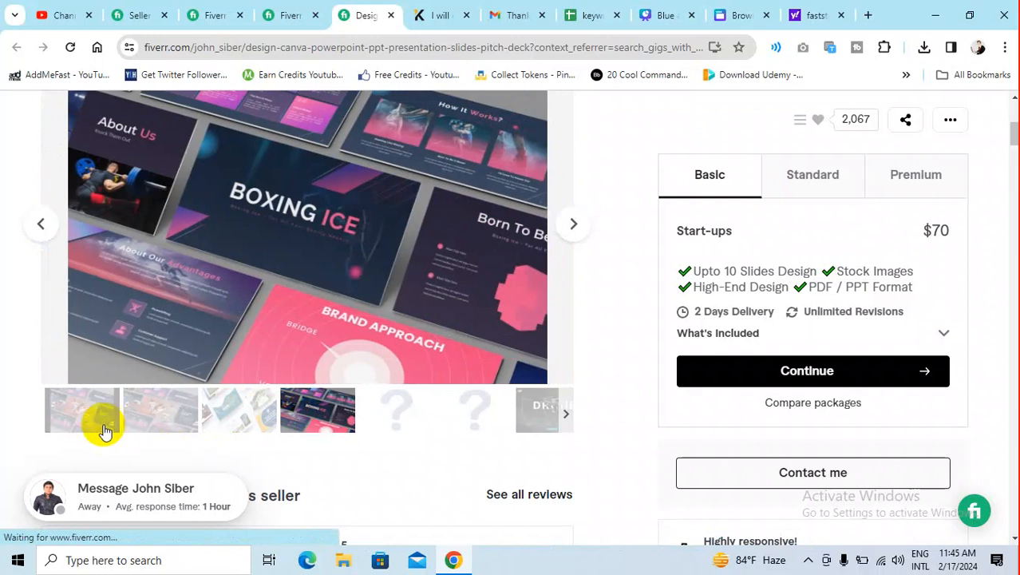
# - Play the gig's gallery video, mute its sound and pause it on the car transformation slide
pyautogui.click(77, 414)
pyautogui.click(305, 228)
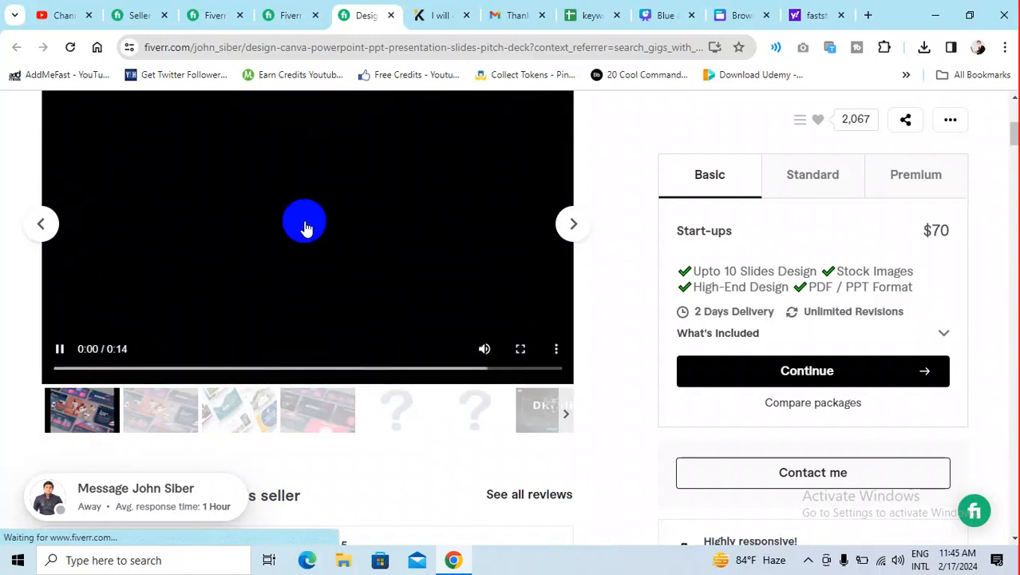
pyautogui.click(57, 352)
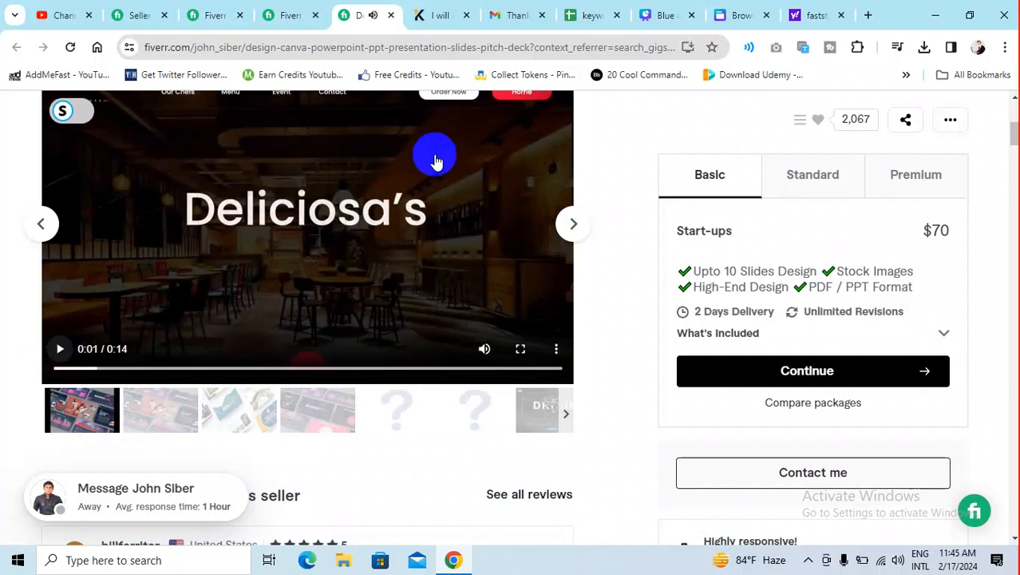
pyautogui.scroll(1, 198, 210)
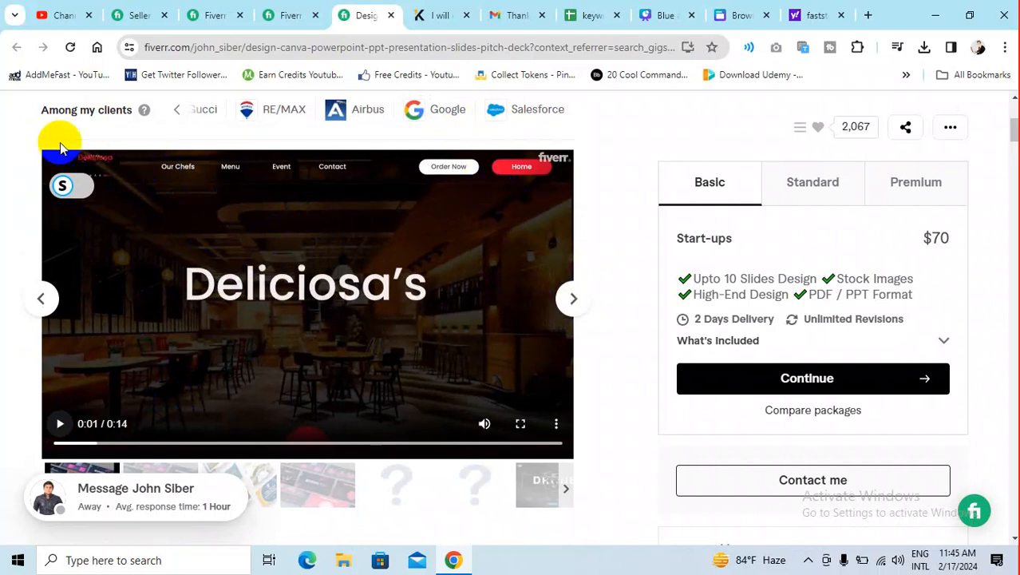
pyautogui.click(60, 424)
pyautogui.click(483, 421)
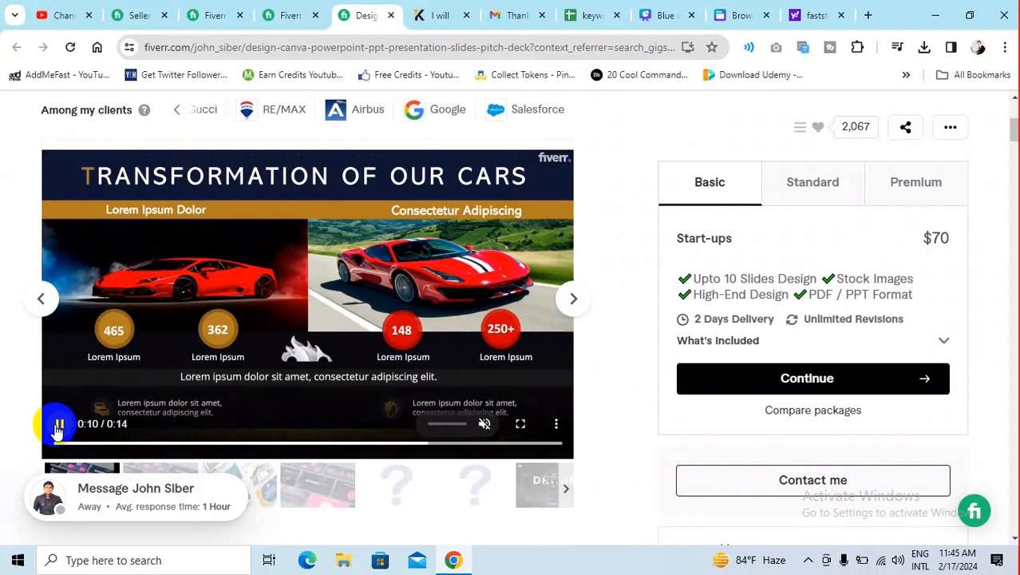
pyautogui.click(58, 429)
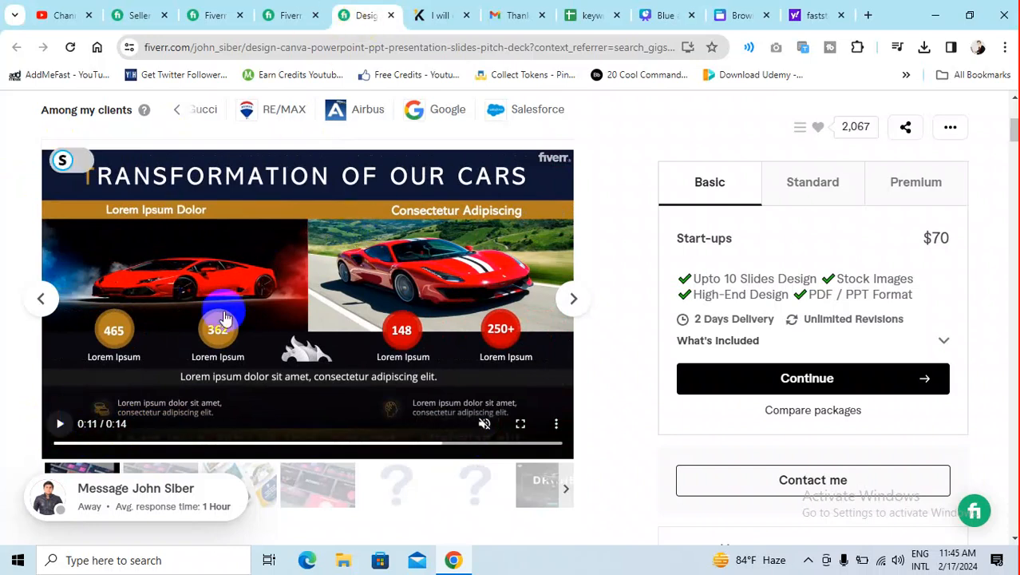
# - Look through the Fiverr gig's About this gig description and its section on what people loved about the seller
pyautogui.click(431, 13)
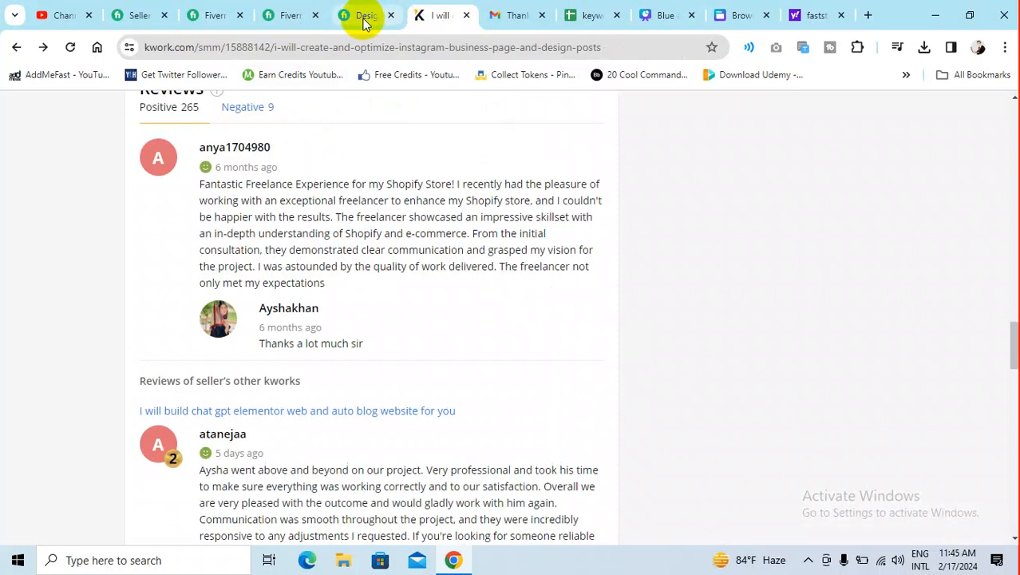
pyautogui.click(364, 15)
pyautogui.scroll(-1, 328, 328)
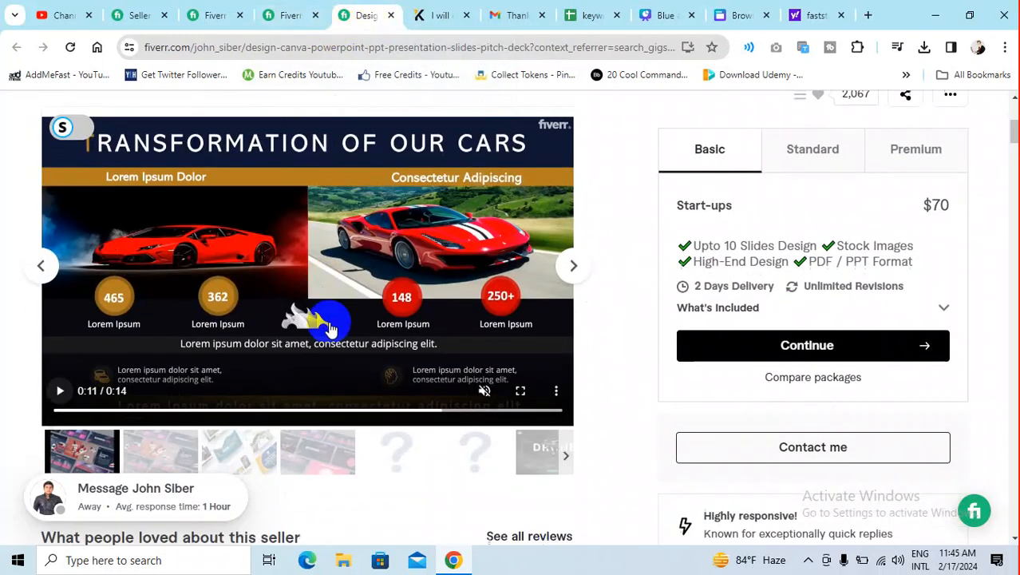
pyautogui.scroll(-7, 332, 327)
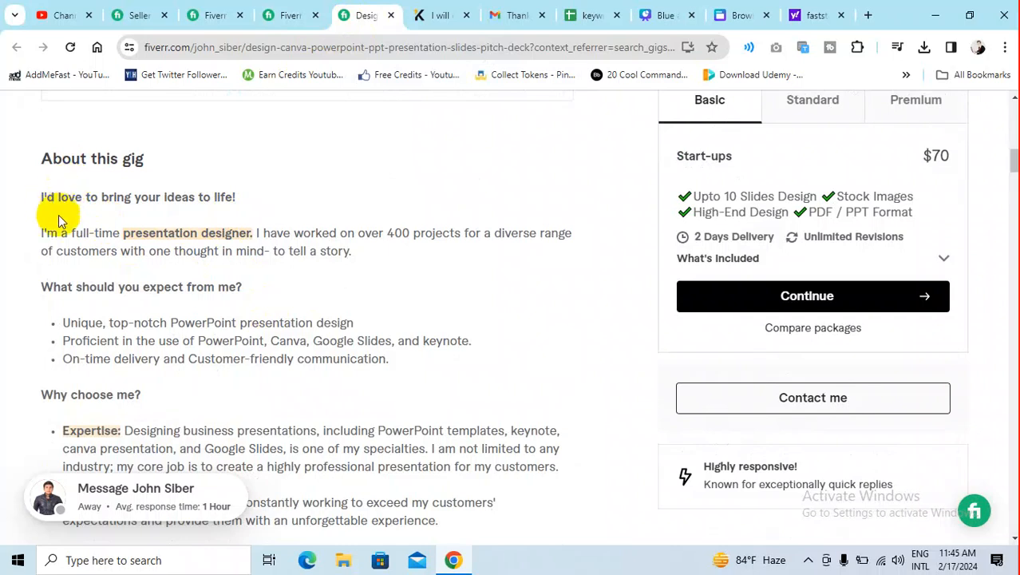
pyautogui.scroll(-6, 107, 221)
pyautogui.scroll(5, 164, 283)
pyautogui.scroll(3, 172, 279)
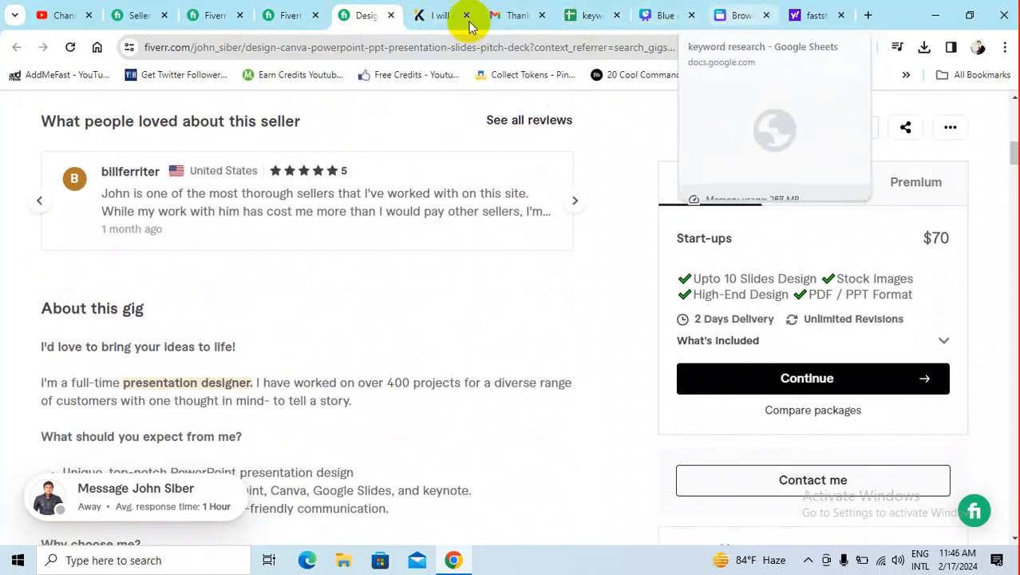
# - Switch to the Canva trivia quiz design and look through the template's pages and style
pyautogui.click(653, 17)
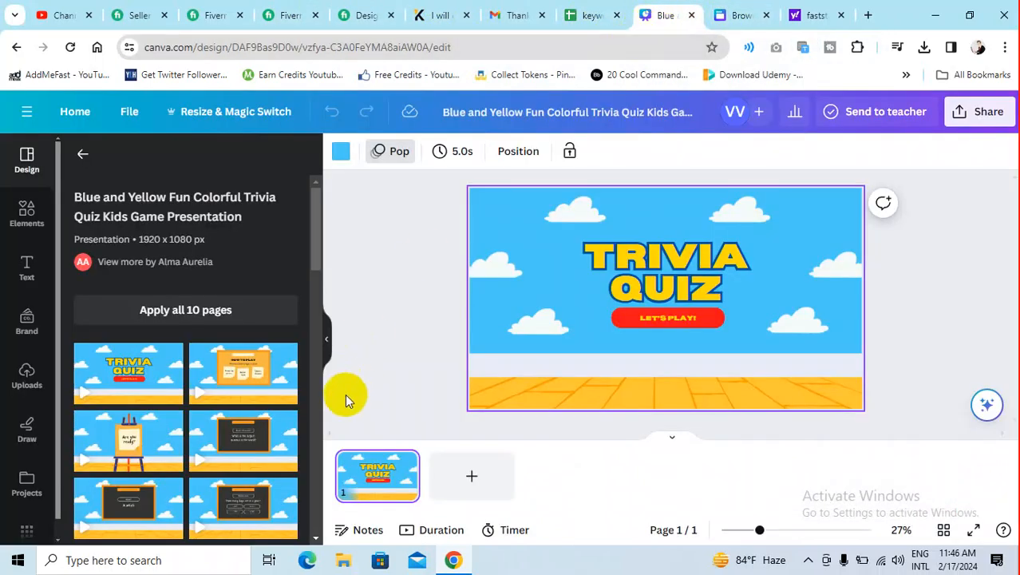
pyautogui.scroll(-3, 222, 365)
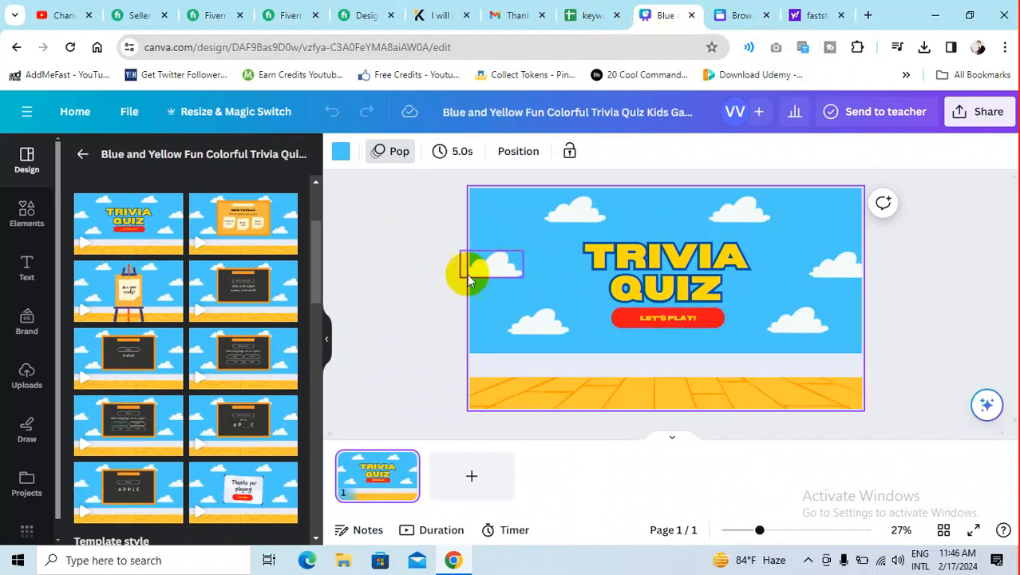
pyautogui.scroll(-3, 280, 415)
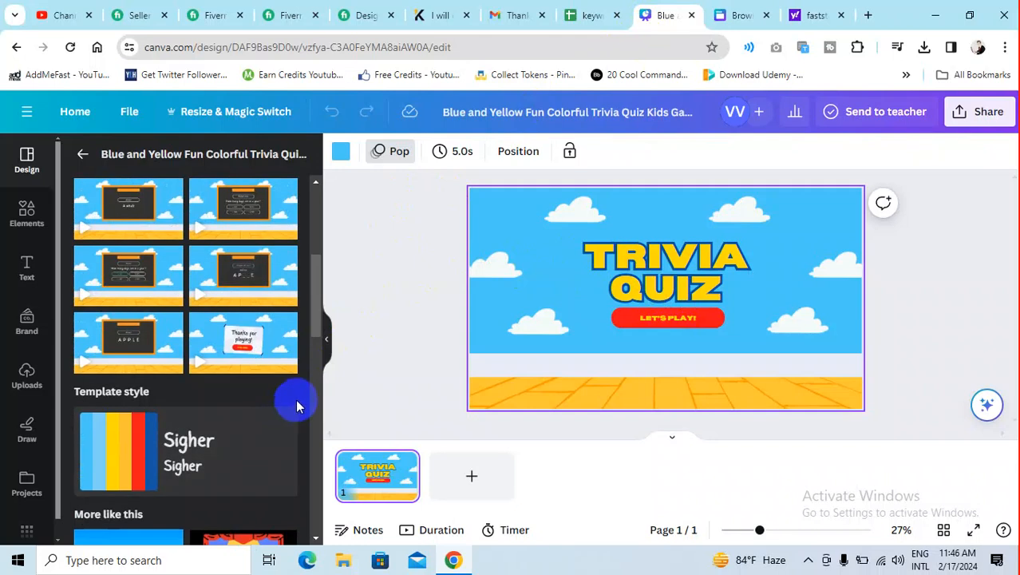
pyautogui.moveTo(315, 286); pyautogui.dragTo(64, 192)
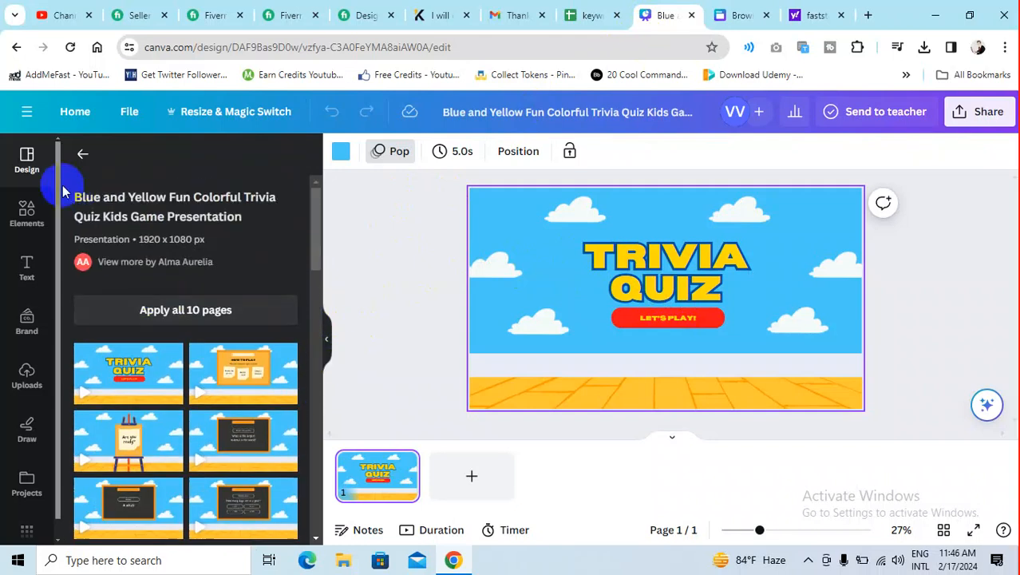
# - Return to the template results and replace the Game Presentation search with one for Advertising Presentations
pyautogui.click(83, 156)
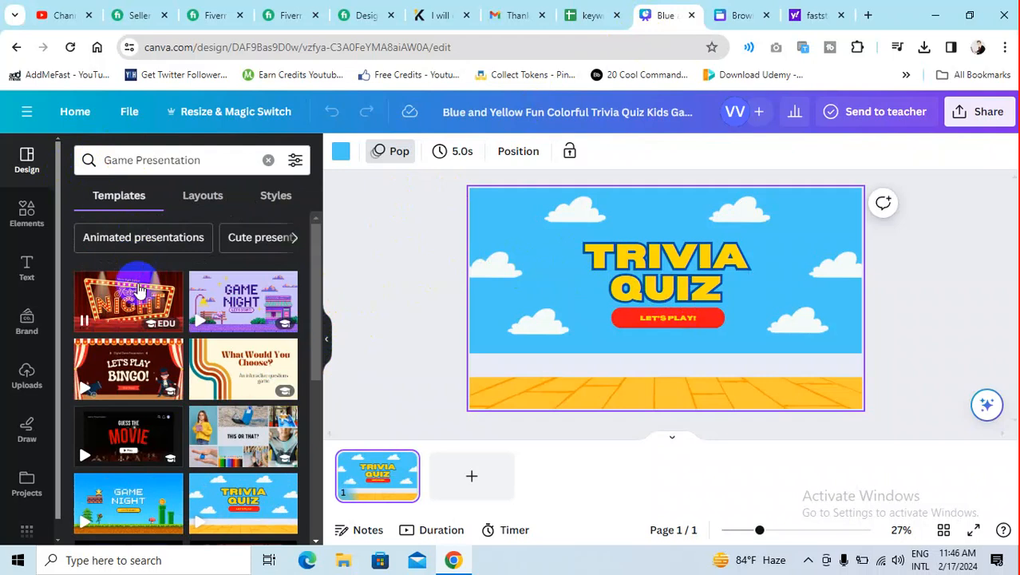
pyautogui.moveTo(209, 160); pyautogui.dragTo(76, 164)
pyautogui.click(214, 160)
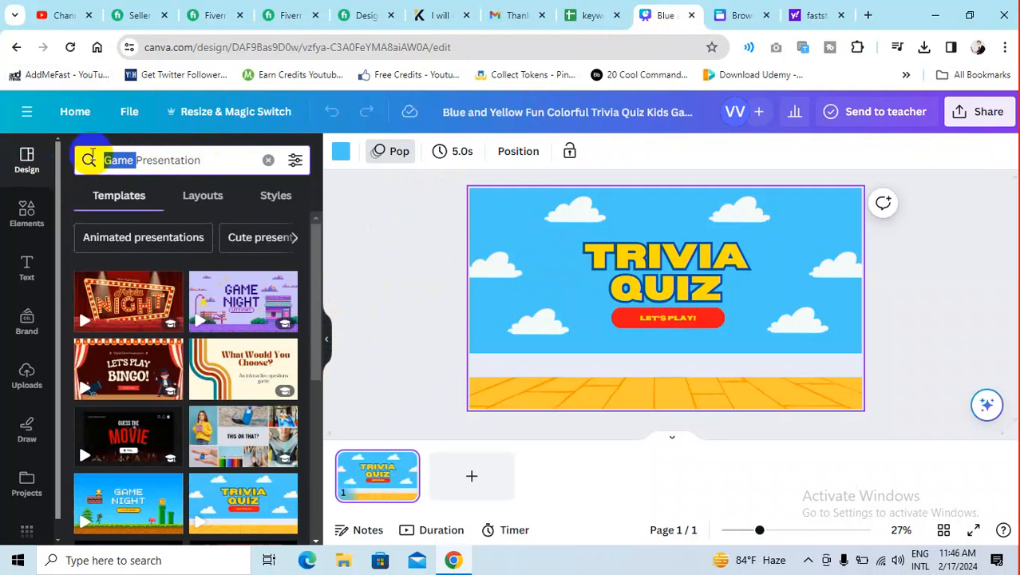
pyautogui.press('BackSpace')
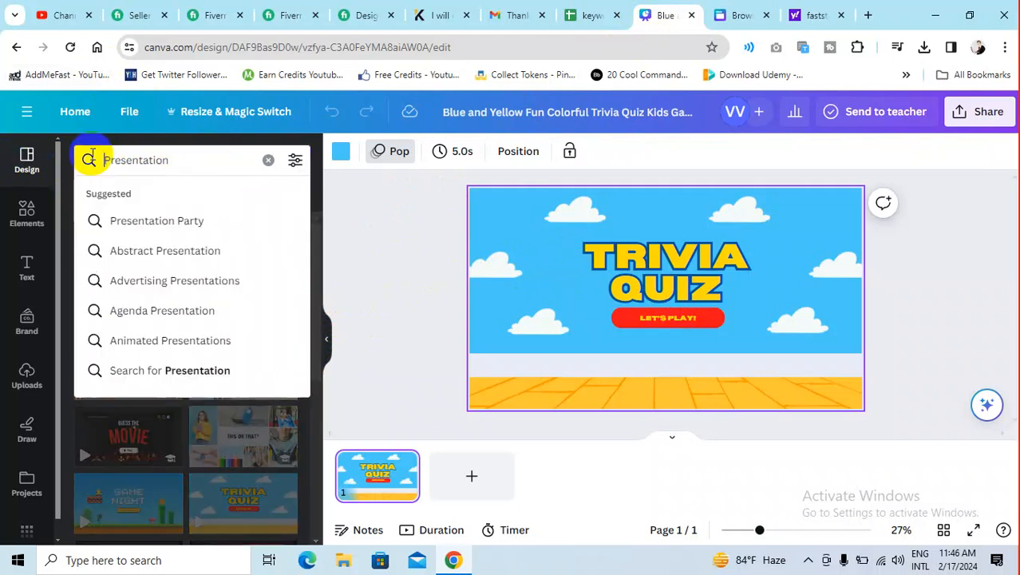
pyautogui.click(221, 284)
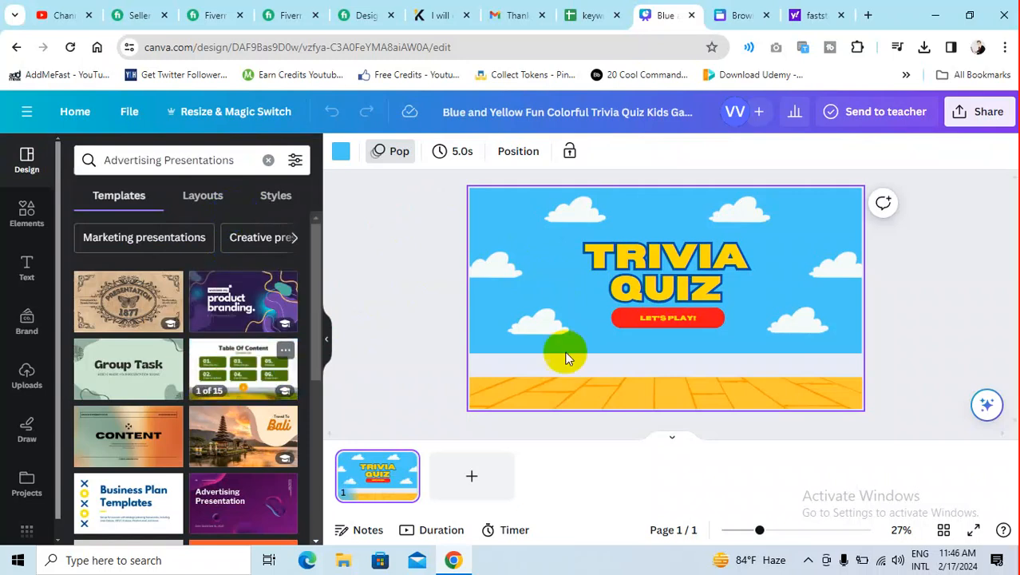
# - Delete the trivia quiz page and apply all 13 pages of the Bold Orange and Blue Illustrated Online Marketing Presentation template
pyautogui.click(405, 463)
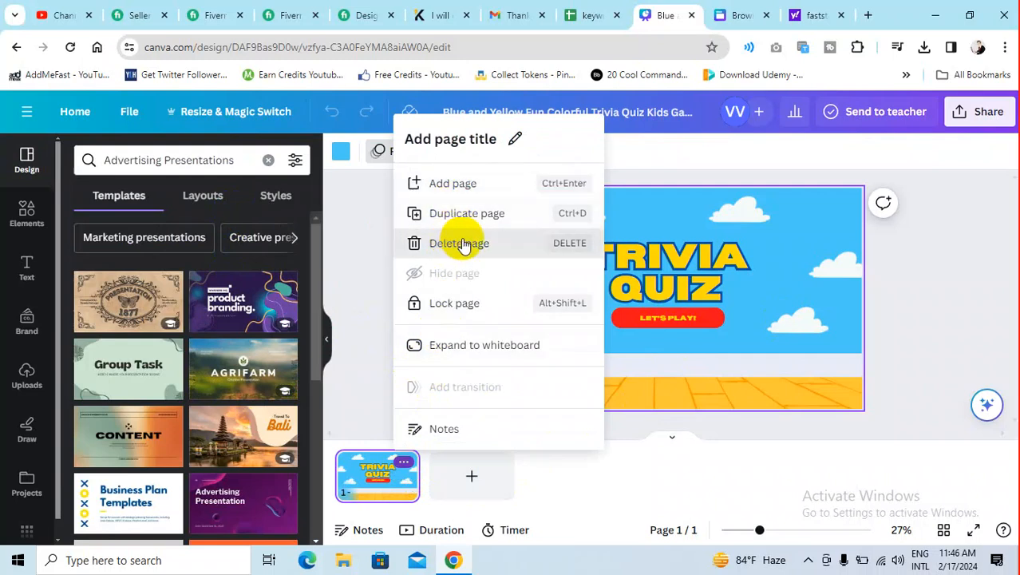
pyautogui.click(456, 244)
pyautogui.scroll(-1, 131, 442)
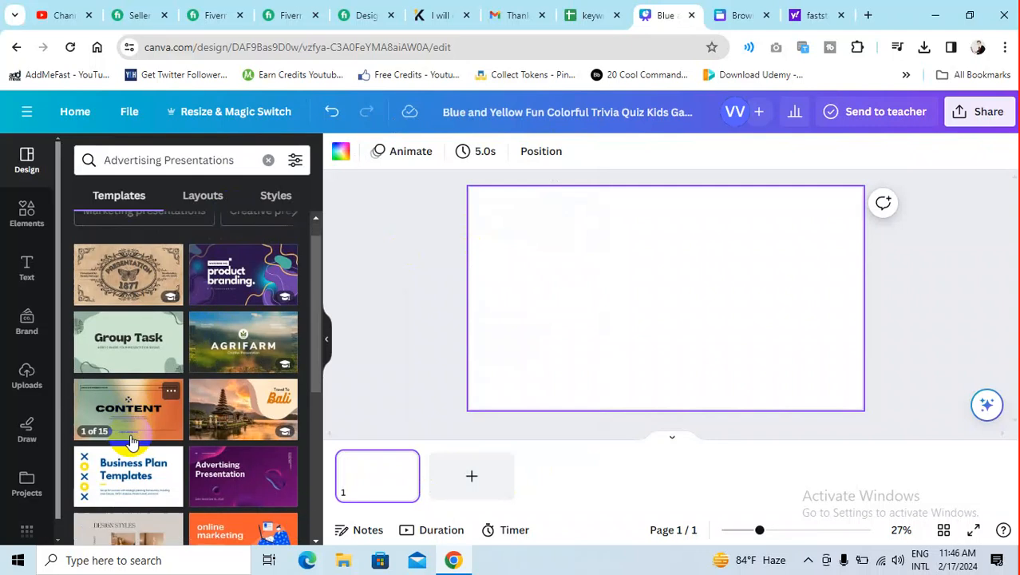
pyautogui.scroll(-1, 232, 411)
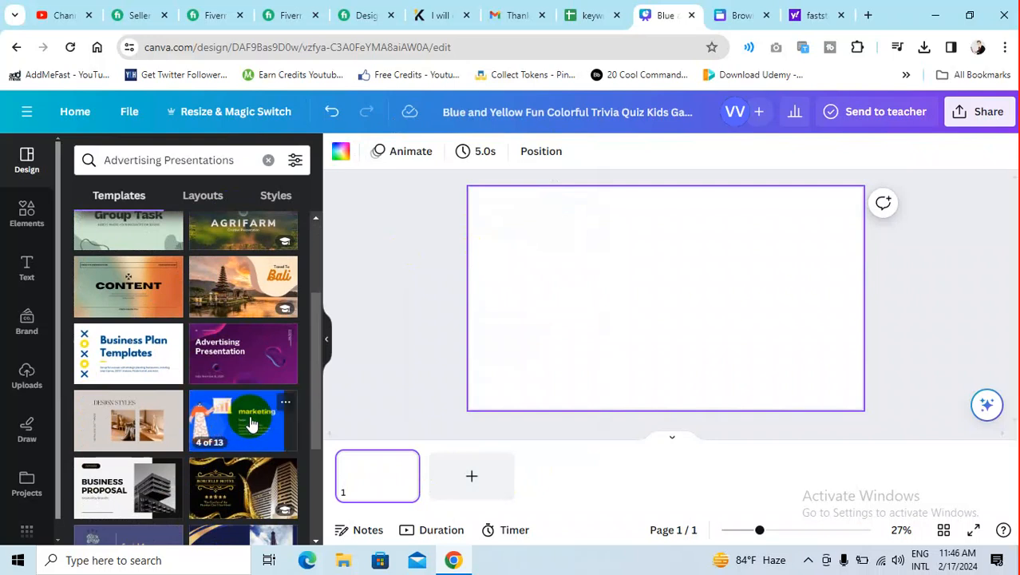
pyautogui.click(250, 422)
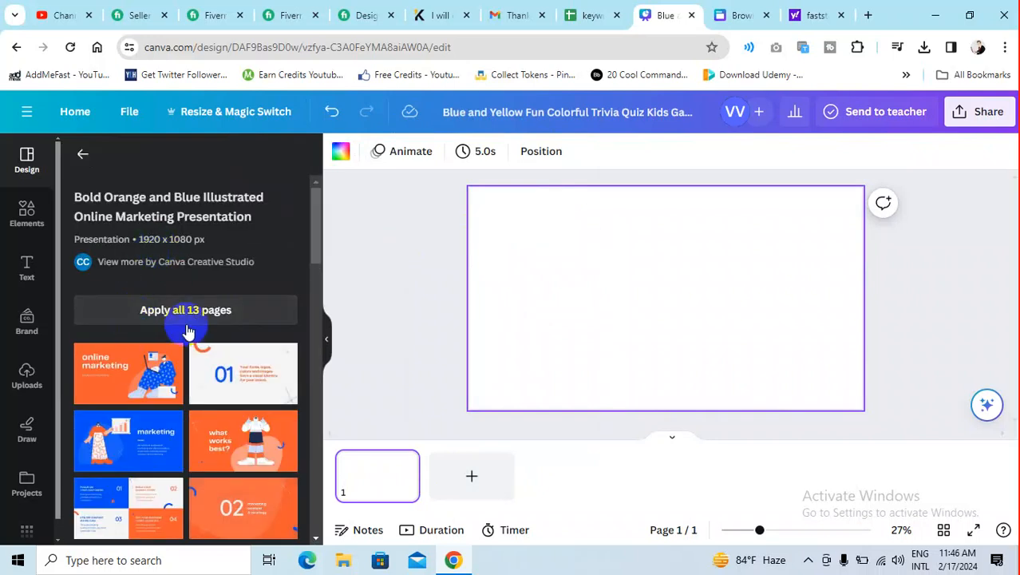
pyautogui.click(200, 322)
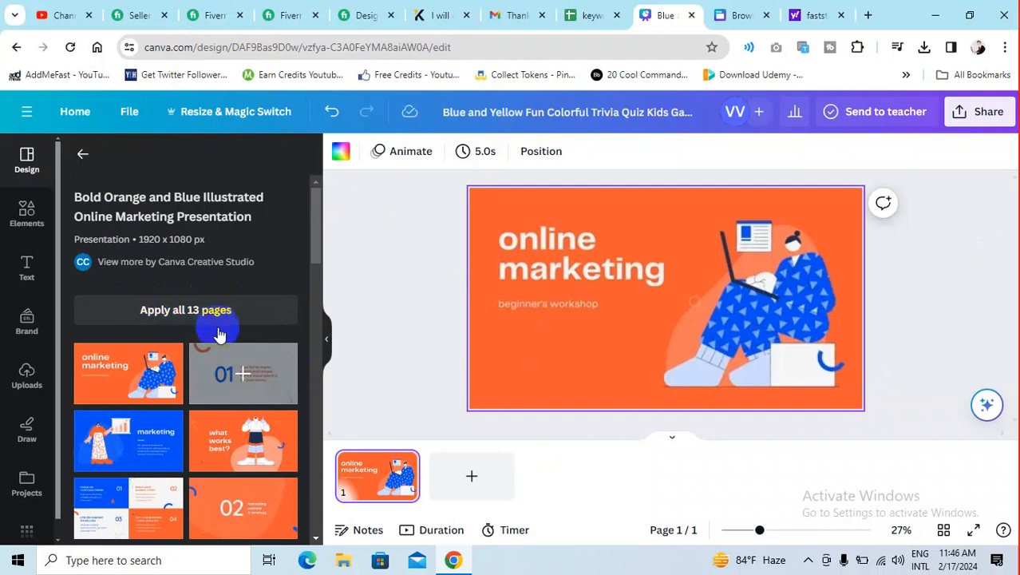
pyautogui.click(201, 304)
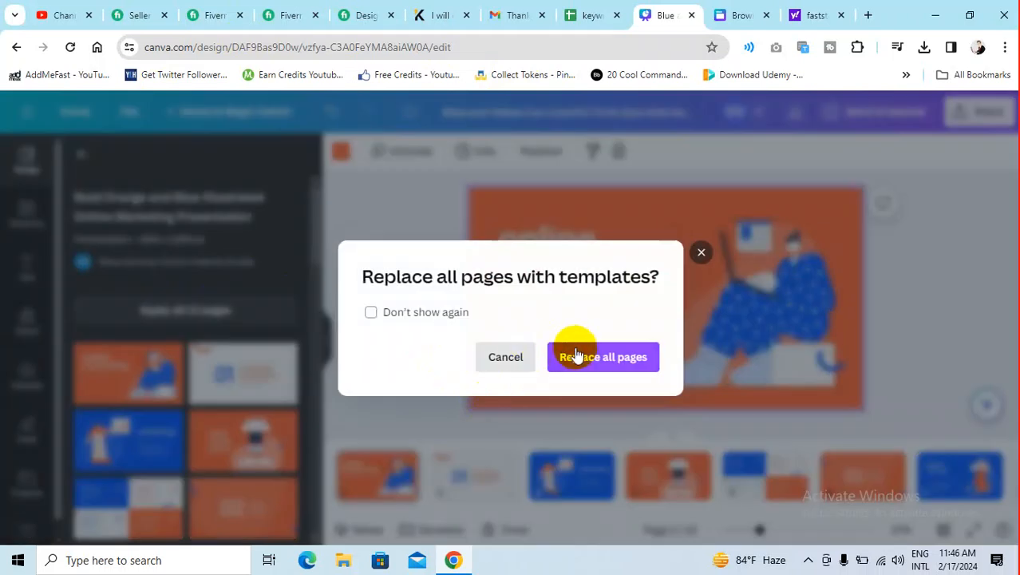
pyautogui.click(702, 254)
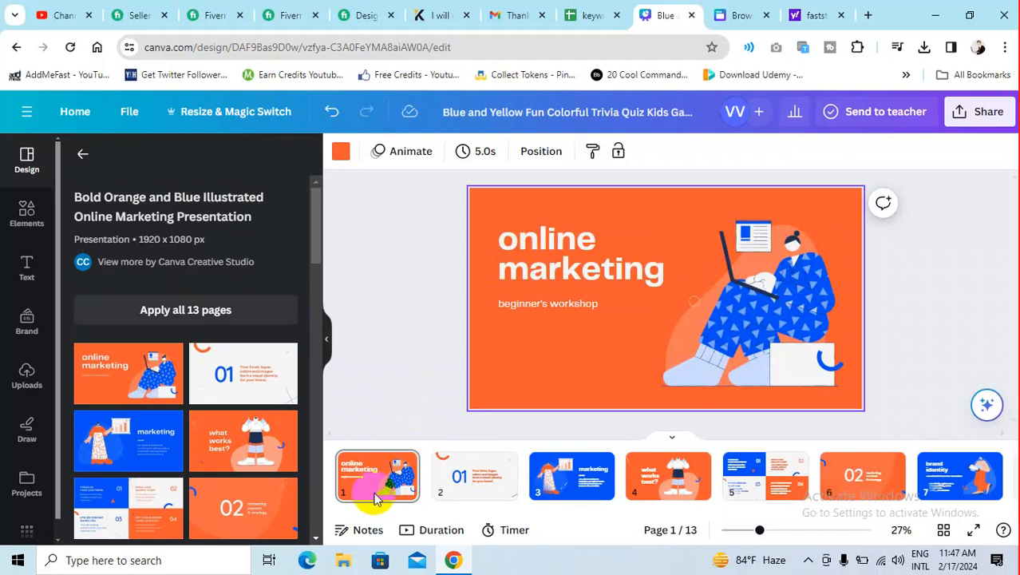
# - Look through all the applied presentation pages and browse the similar templates suggested below the online marketing template
pyautogui.scroll(-1, 649, 250)
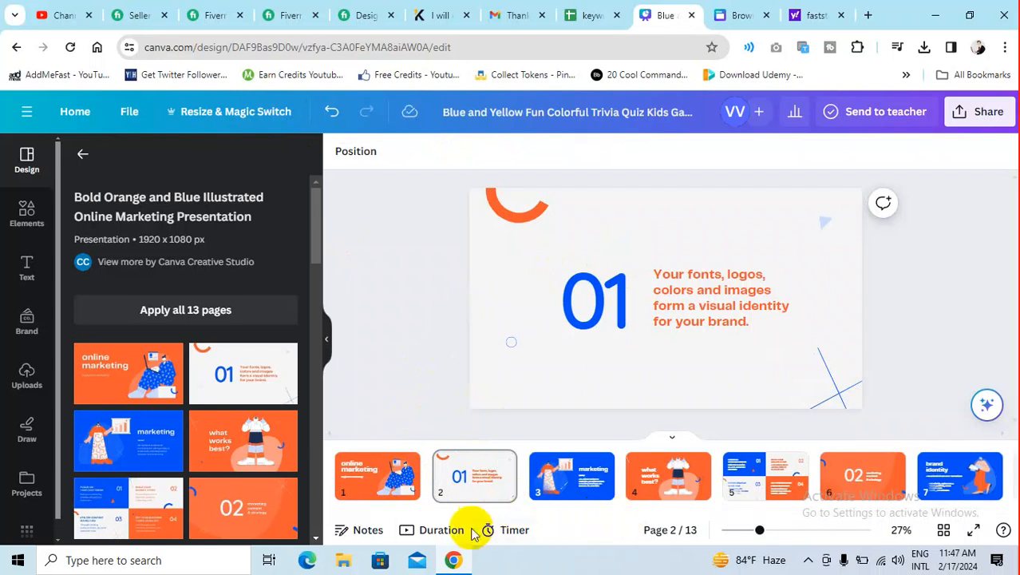
pyautogui.moveTo(477, 512); pyautogui.dragTo(864, 512)
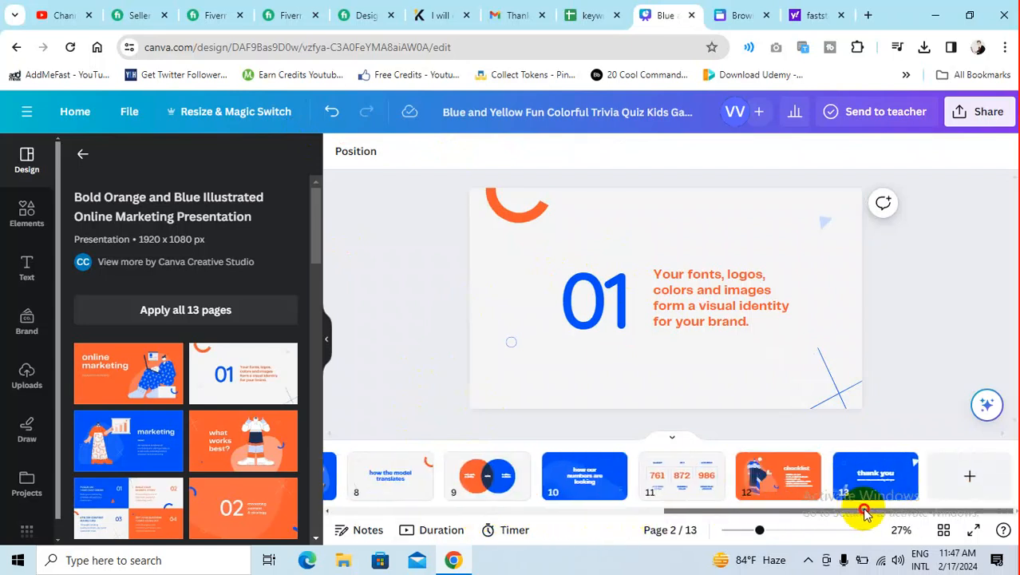
pyautogui.moveTo(783, 515); pyautogui.dragTo(365, 465)
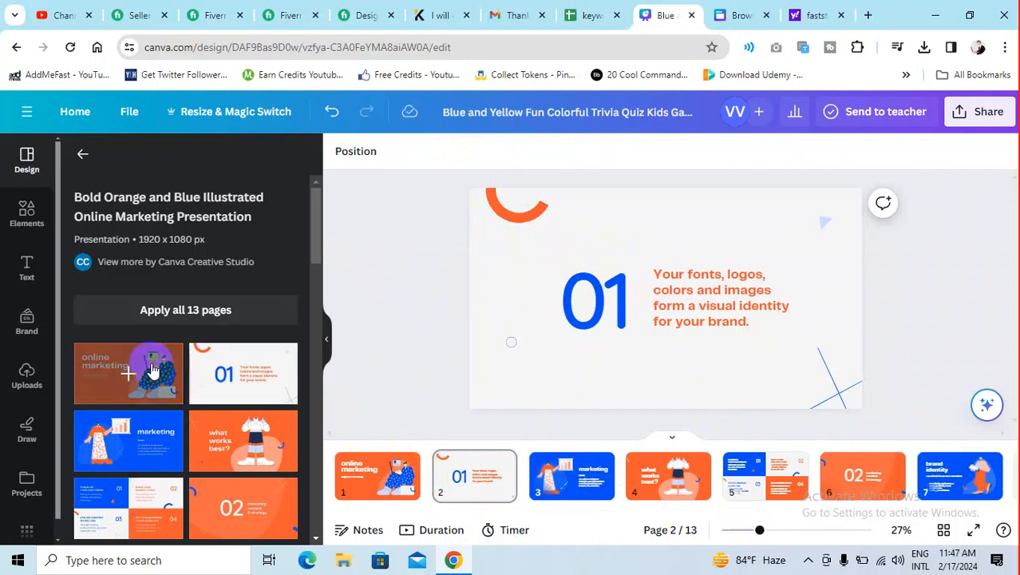
pyautogui.moveTo(154, 371); pyautogui.dragTo(513, 211)
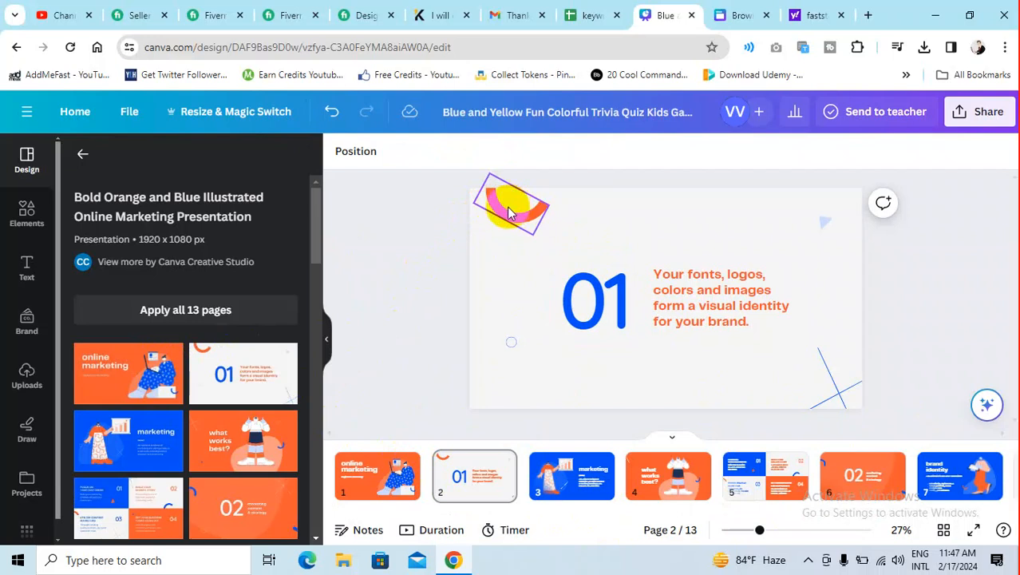
pyautogui.moveTo(511, 211); pyautogui.dragTo(556, 516)
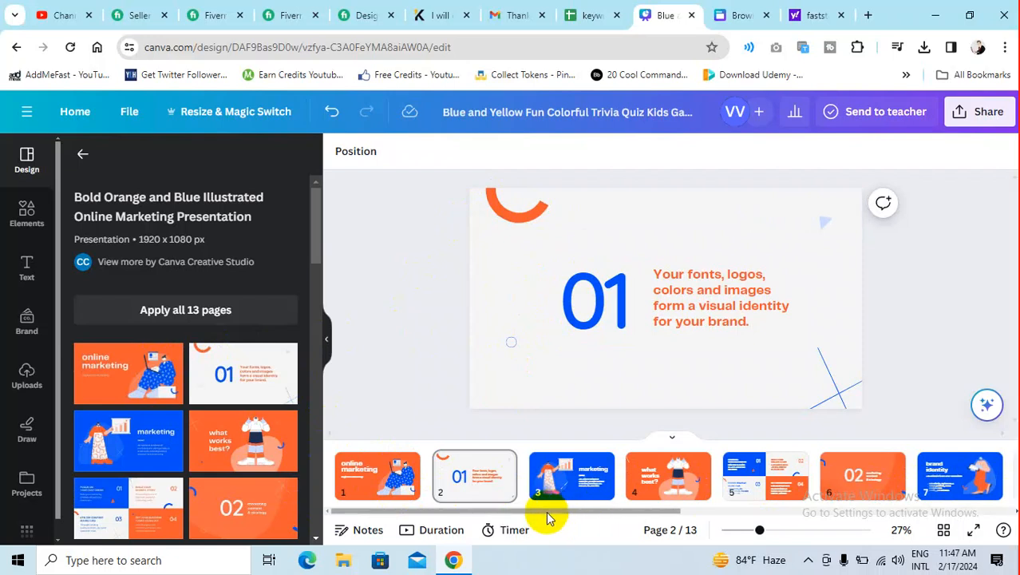
pyautogui.moveTo(581, 517); pyautogui.dragTo(852, 521)
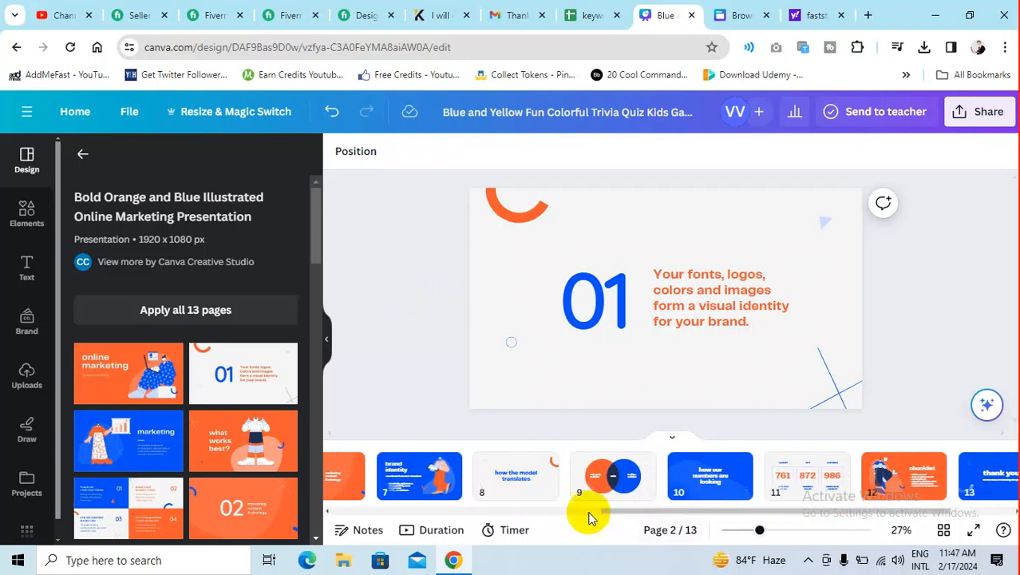
pyautogui.moveTo(642, 510); pyautogui.dragTo(399, 509)
pyautogui.moveTo(316, 203); pyautogui.dragTo(306, 320)
pyautogui.scroll(-3, 148, 303)
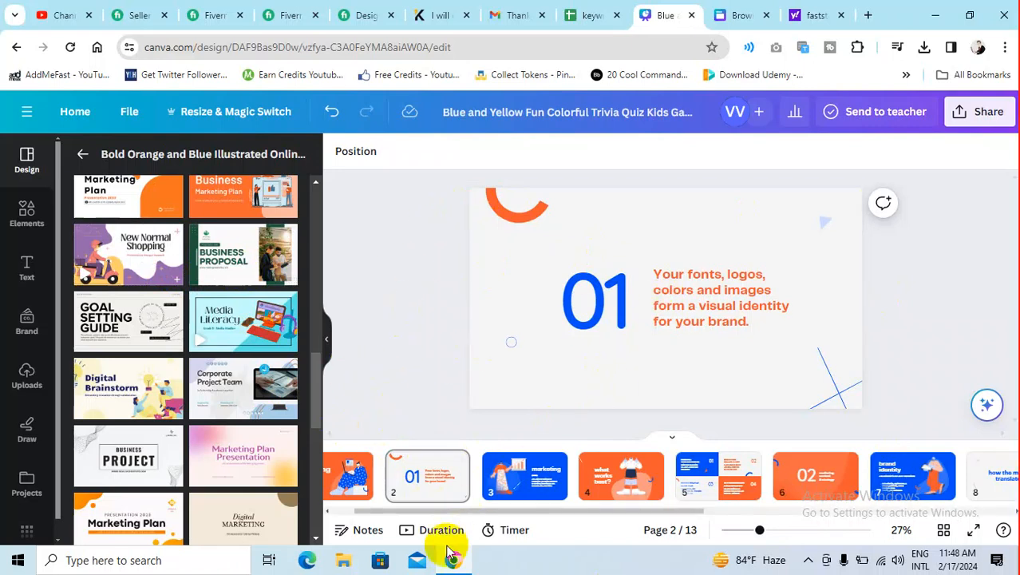
pyautogui.moveTo(490, 508); pyautogui.dragTo(399, 505)
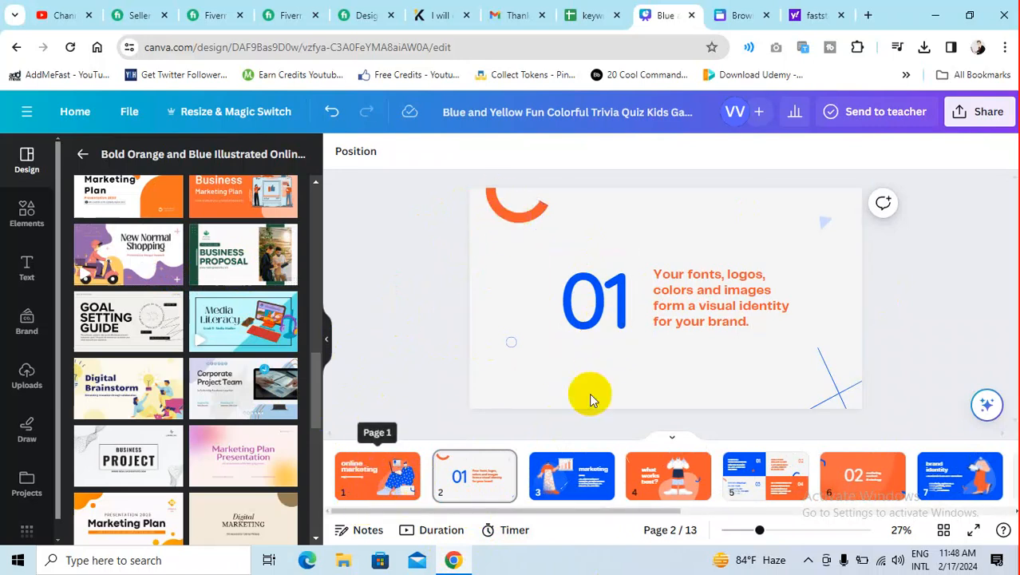
# - Change the title on page 1 from online marketing to "Facebook Marketing"
pyautogui.click(383, 477)
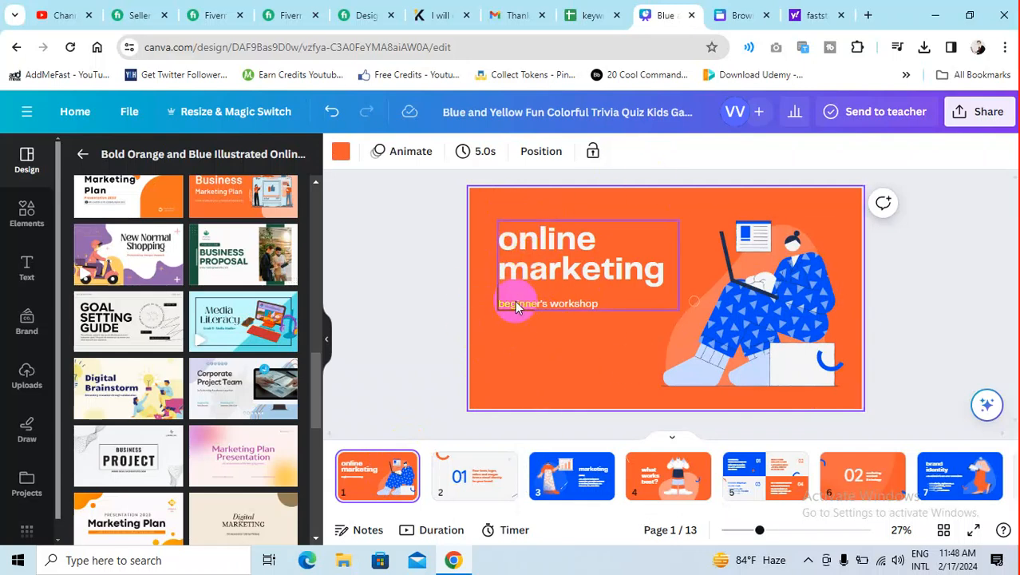
pyautogui.doubleClick(563, 238)
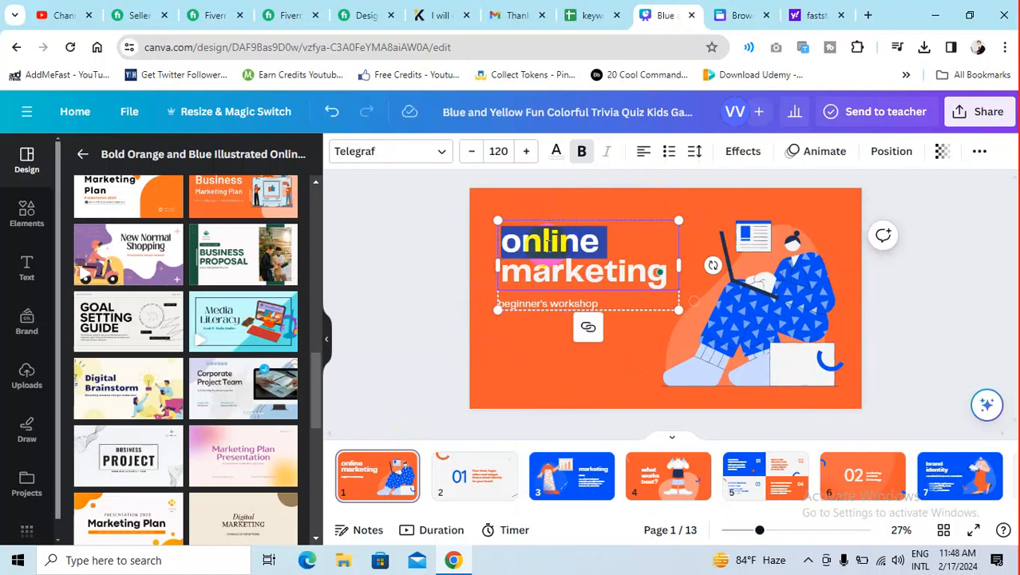
pyautogui.write('Facebook')
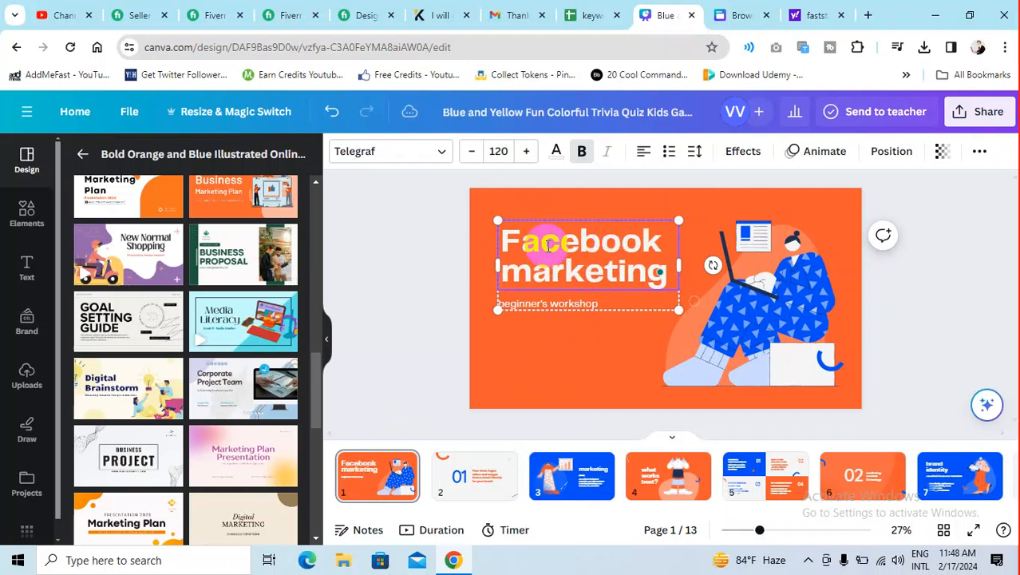
pyautogui.moveTo(540, 270); pyautogui.dragTo(503, 270)
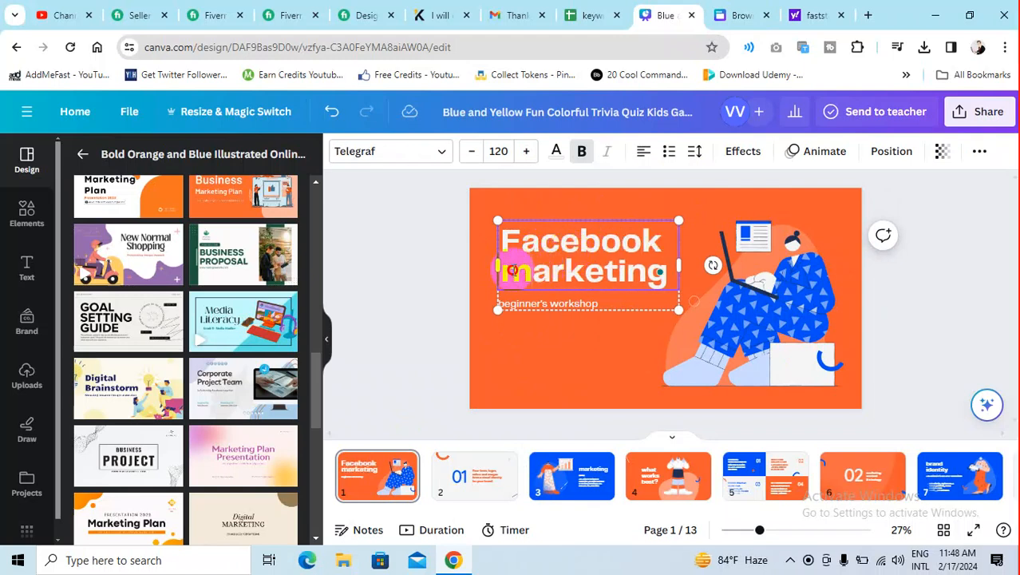
pyautogui.write('M')
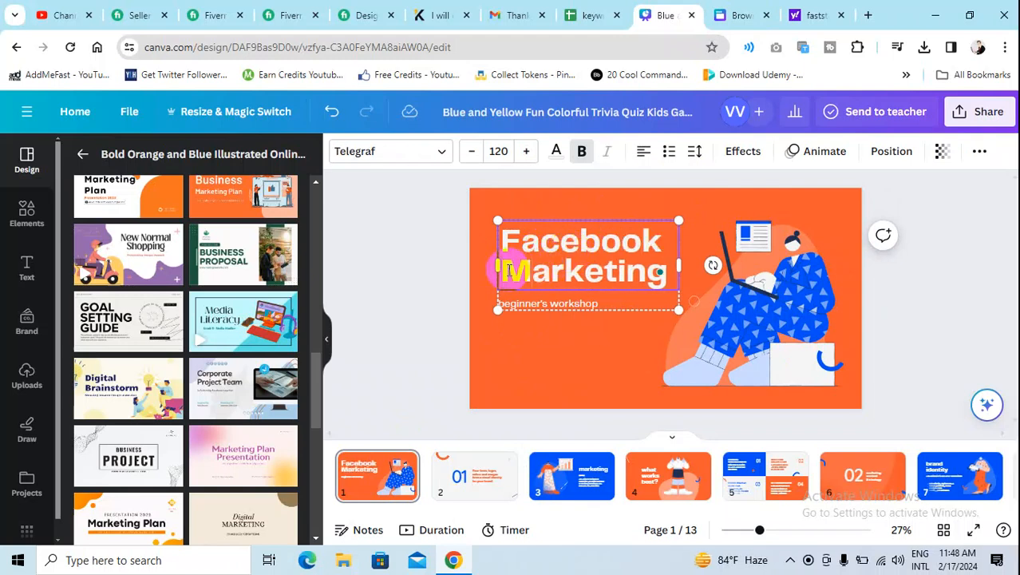
pyautogui.click(552, 311)
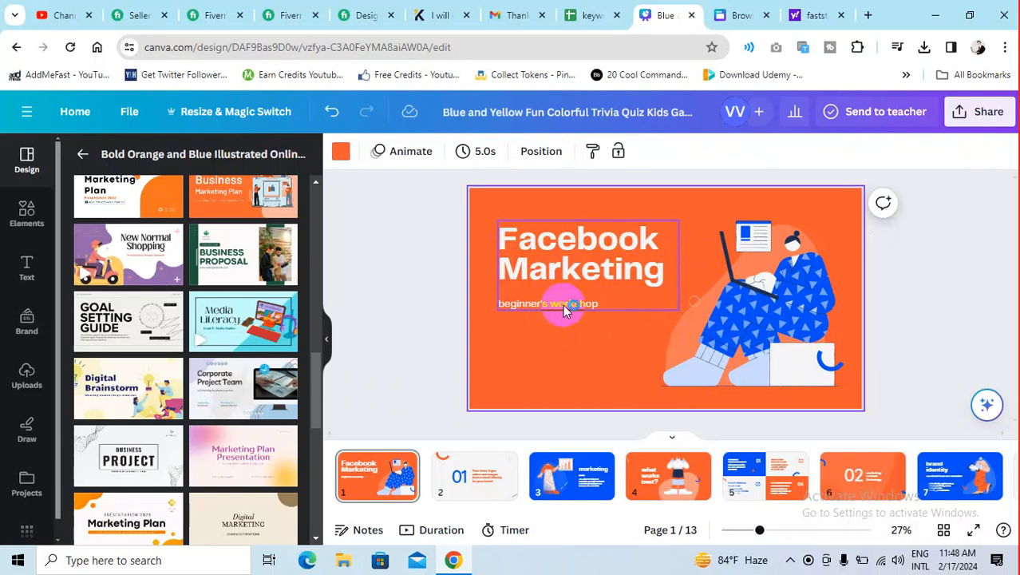
# - Delete the illustration of the seated person with a laptop from the cover page
pyautogui.click(792, 318)
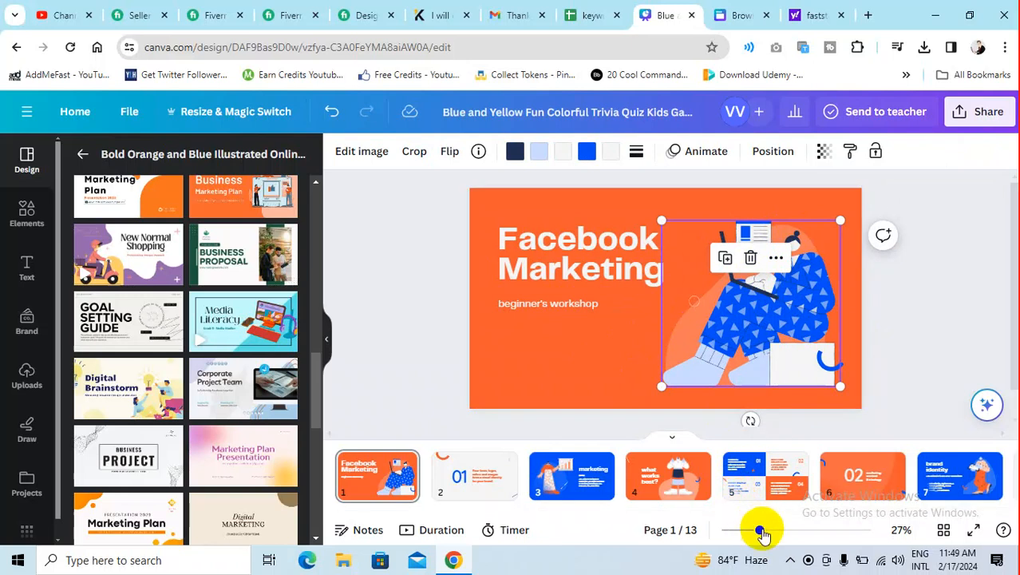
pyautogui.moveTo(762, 534); pyautogui.dragTo(764, 534)
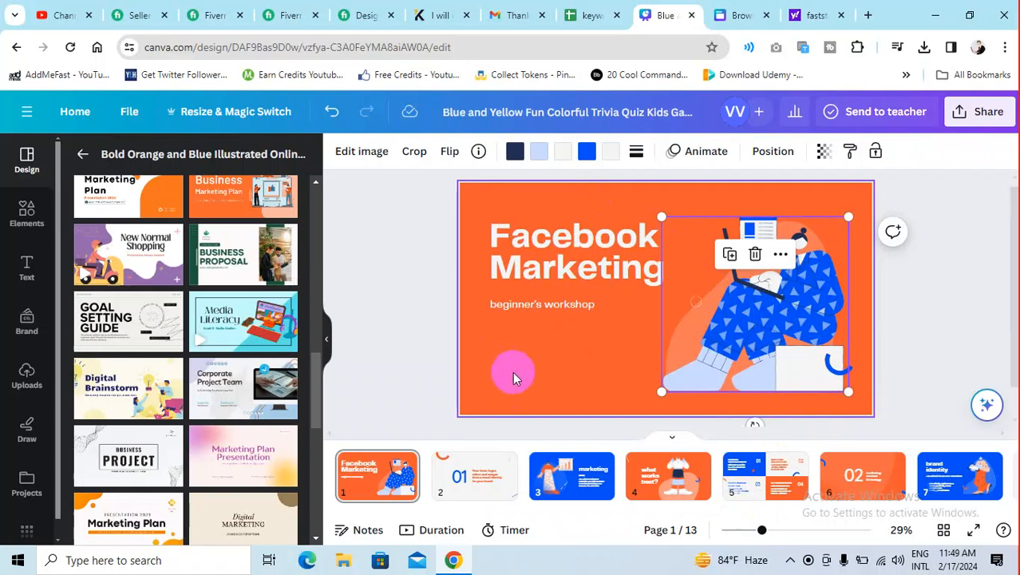
pyautogui.scroll(1, 807, 276)
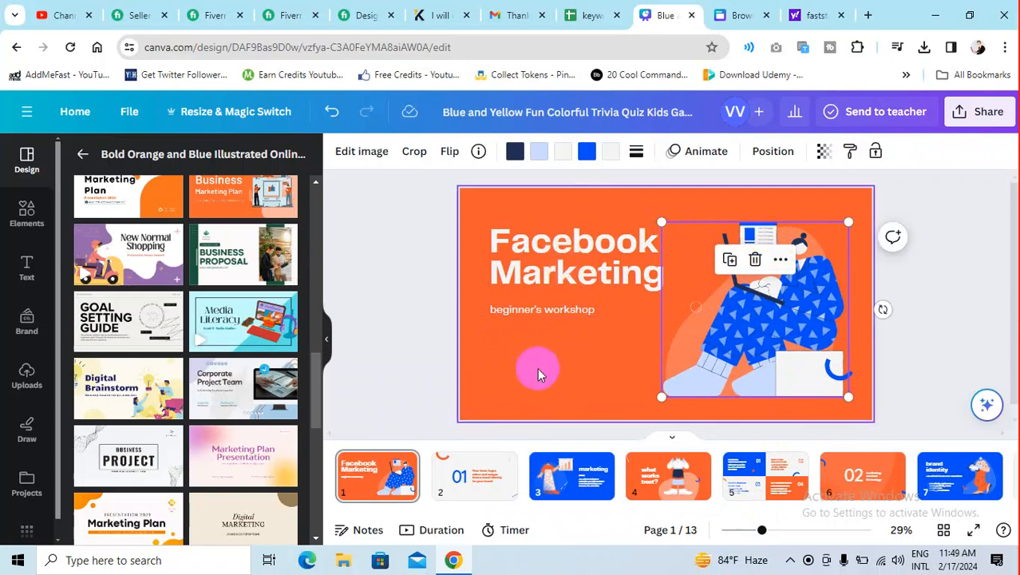
pyautogui.click(492, 343)
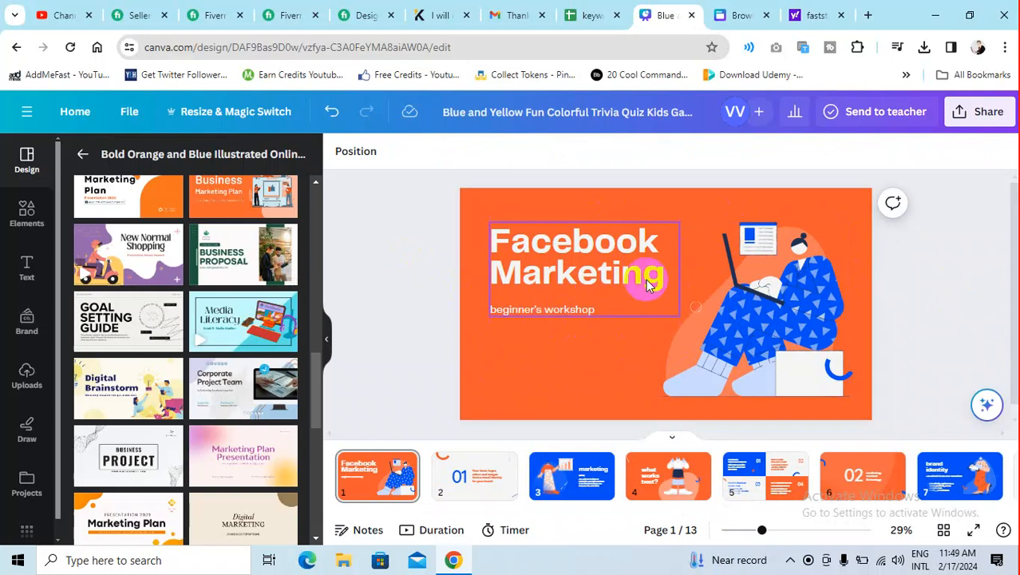
pyautogui.click(501, 356)
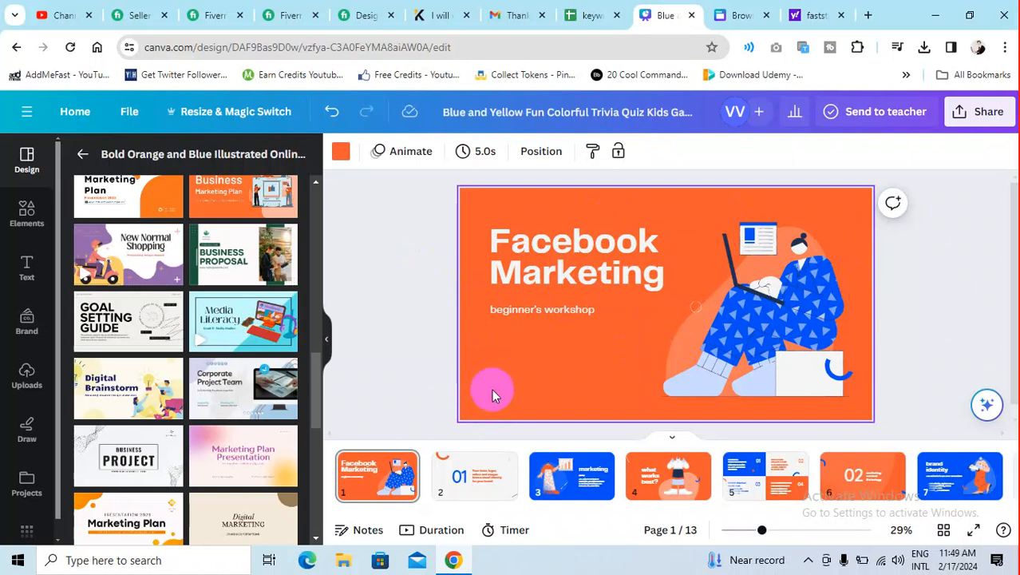
pyautogui.click(823, 225)
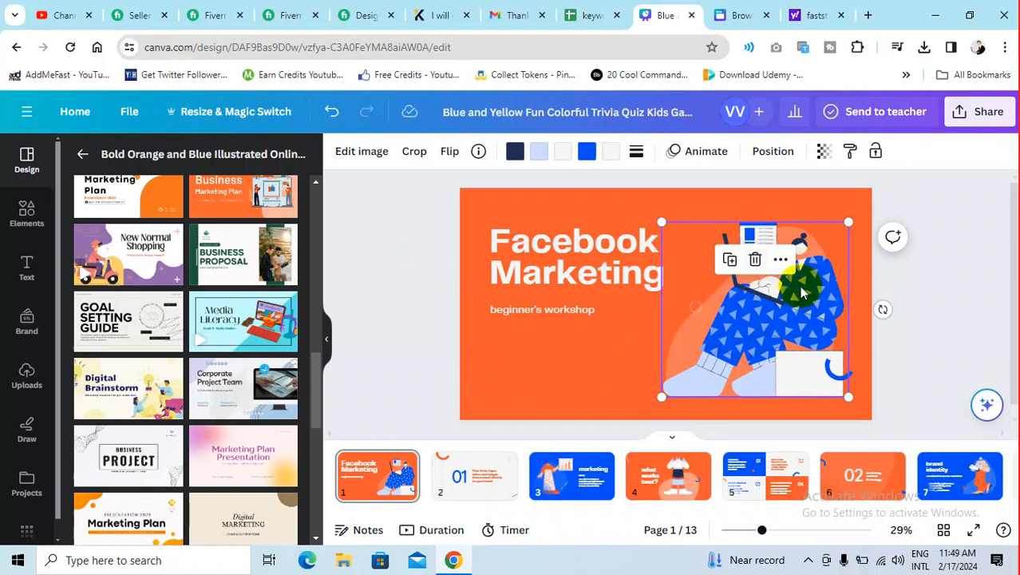
pyautogui.click(771, 215)
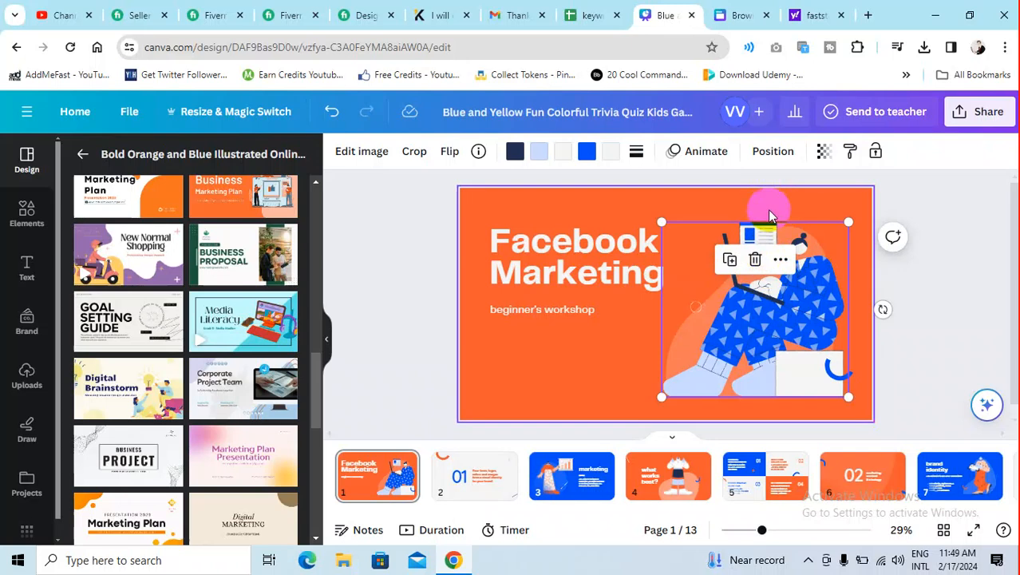
pyautogui.click(756, 261)
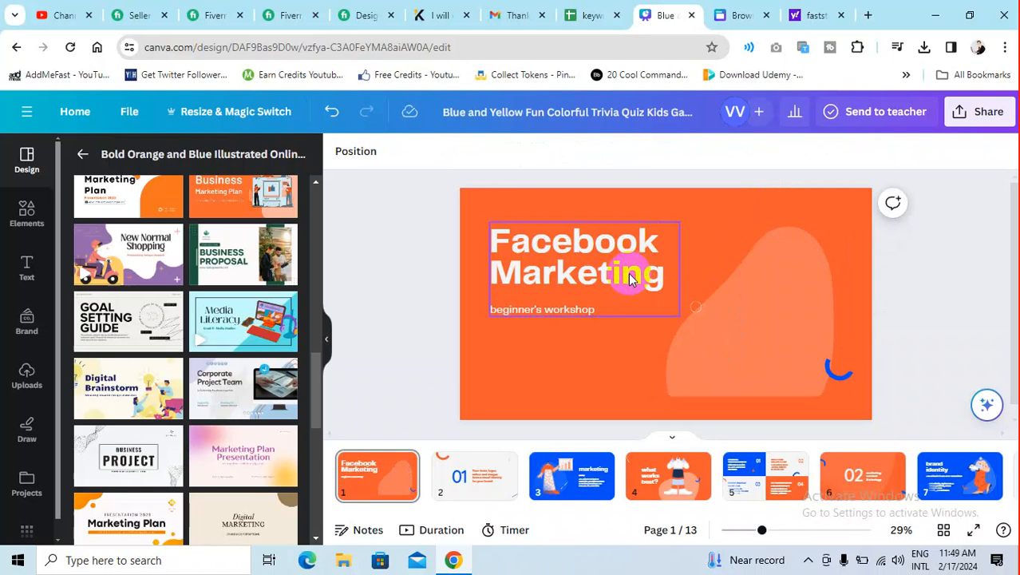
# - Search the elements library for "Facebook + Marketing" and look through the results
pyautogui.click(24, 212)
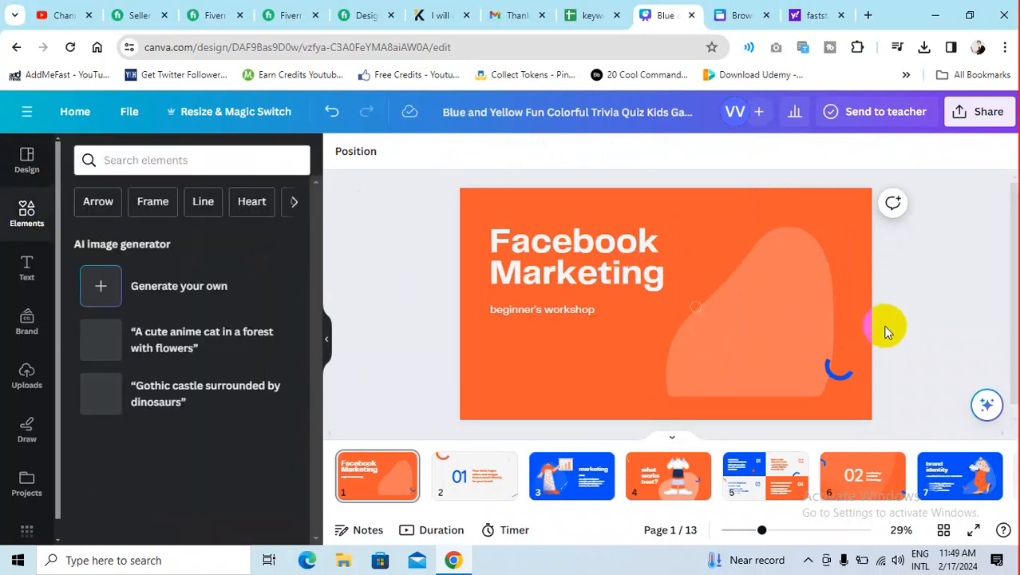
pyautogui.click(116, 152)
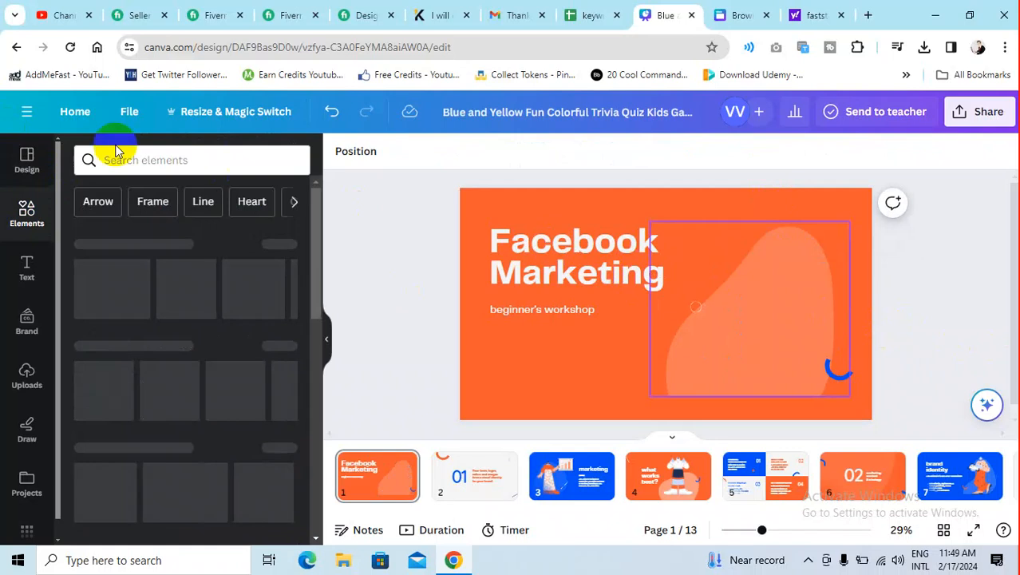
pyautogui.click(155, 158)
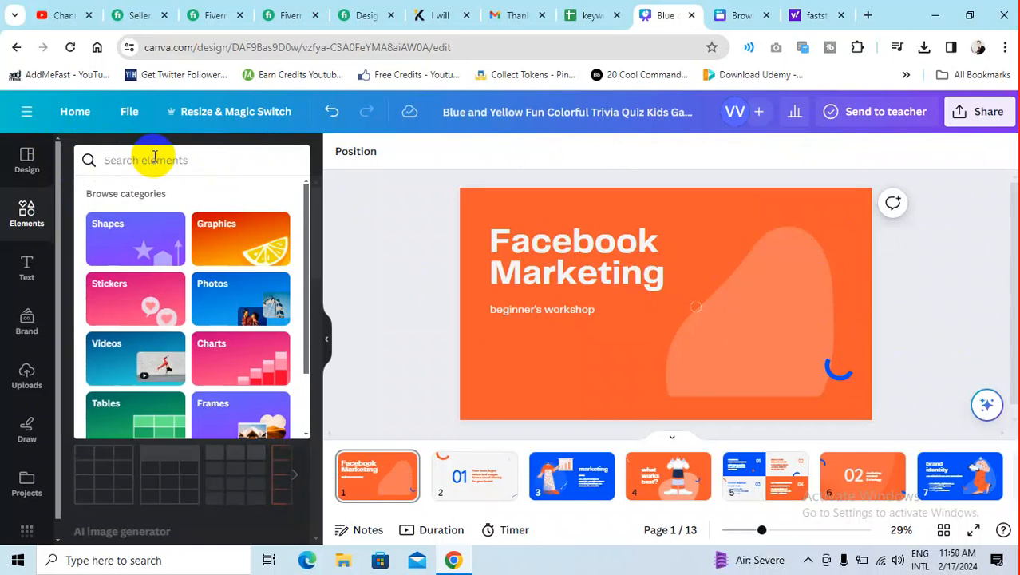
pyautogui.write('Fac')
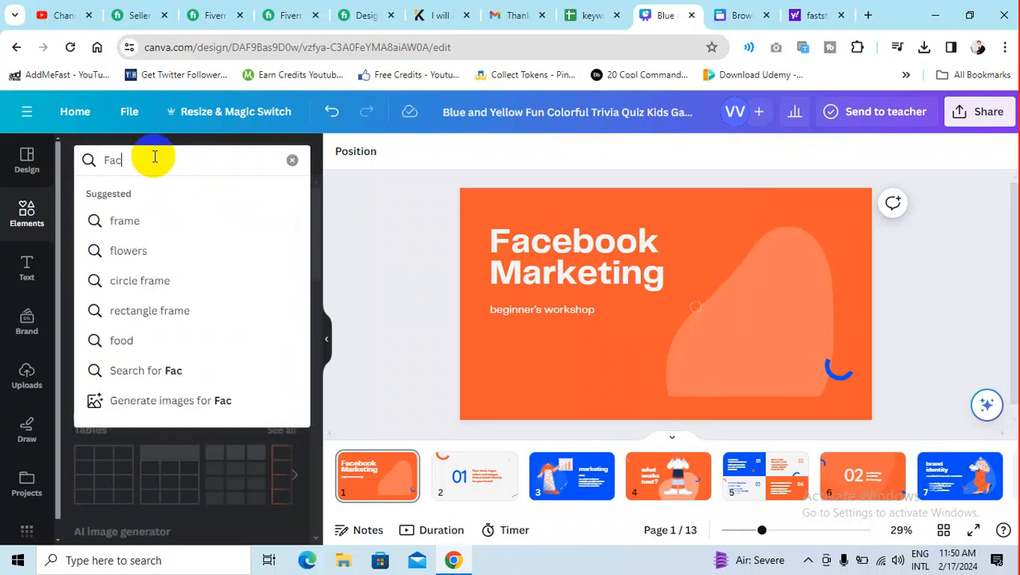
pyautogui.write('ebook')
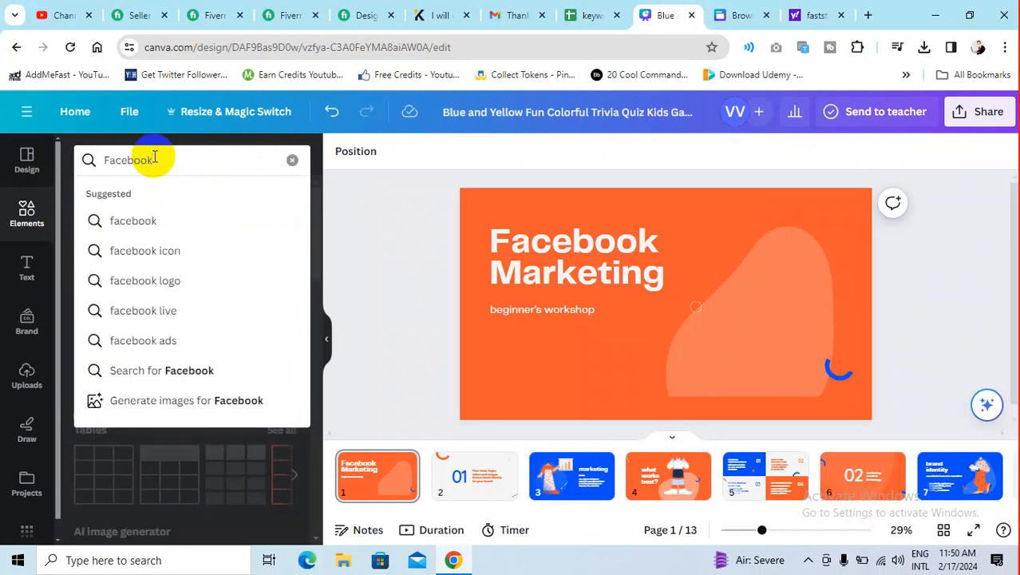
pyautogui.write(' + Marketing')
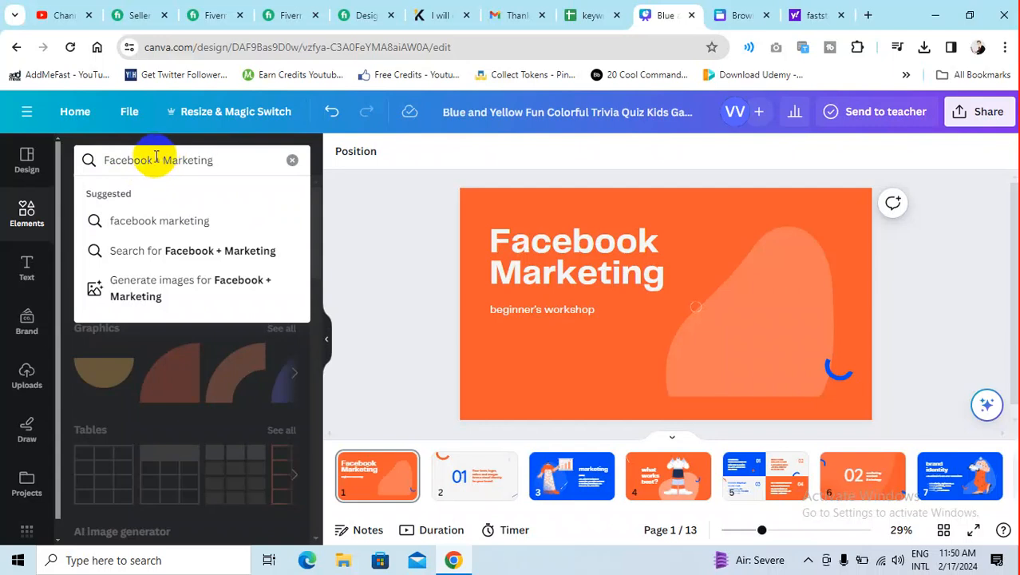
pyautogui.click(156, 160)
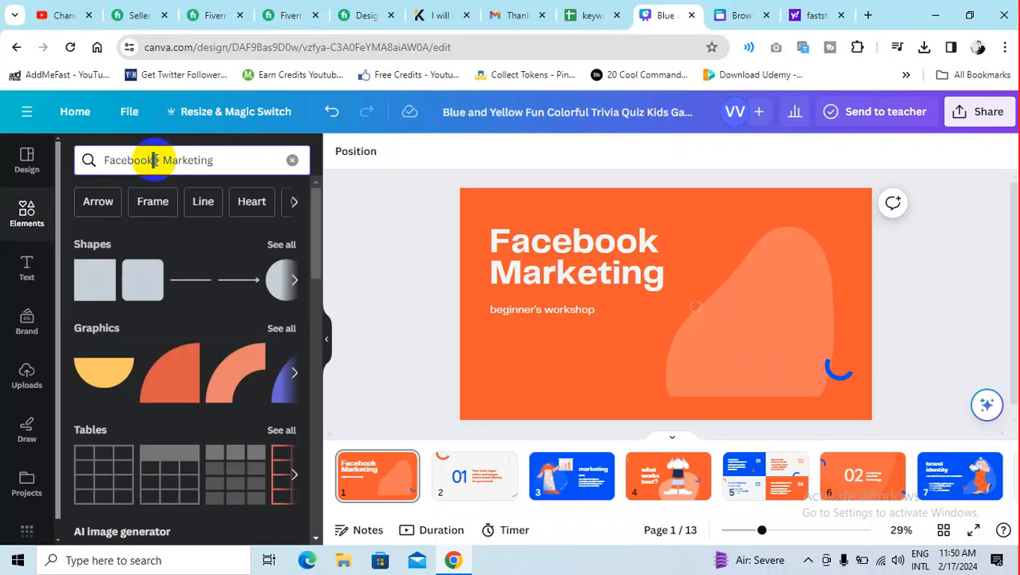
pyautogui.doubleClick(163, 160)
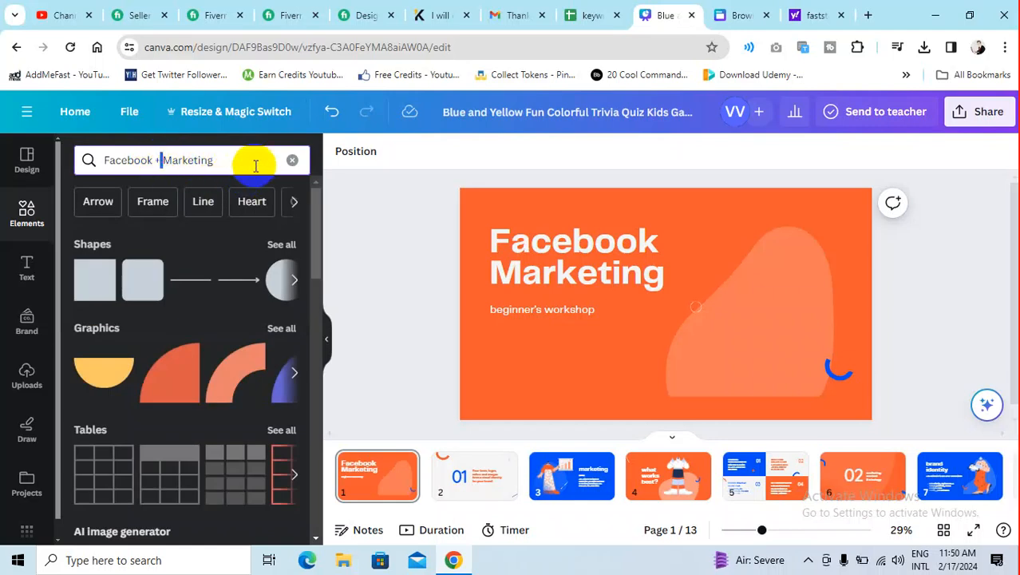
pyautogui.press('Return')
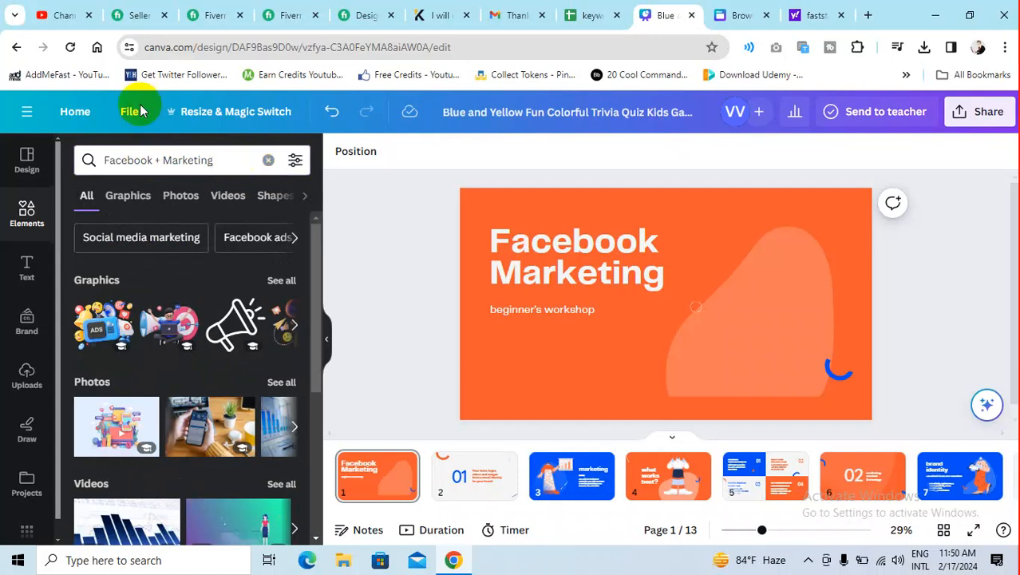
pyautogui.scroll(-2, 202, 322)
pyautogui.scroll(-1, 194, 390)
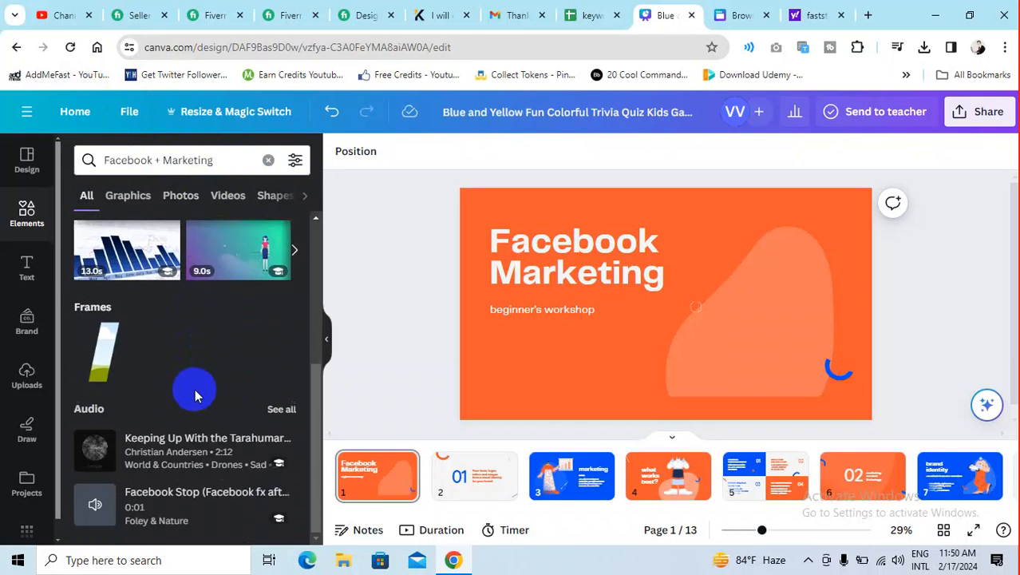
pyautogui.scroll(4, 194, 406)
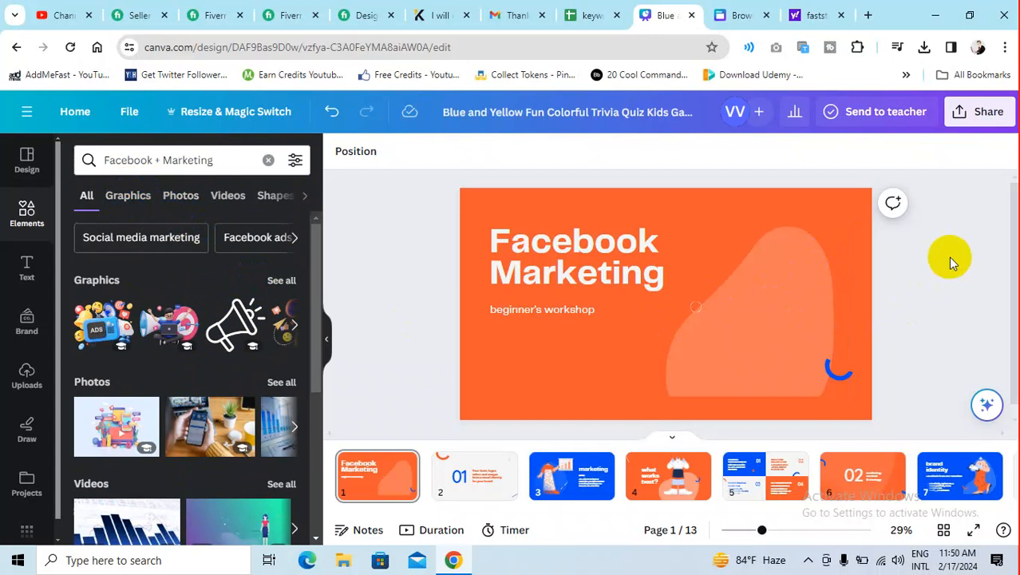
# - Try the photo of hands holding a phone beside a plant on the cover page, and delete it
pyautogui.click(184, 200)
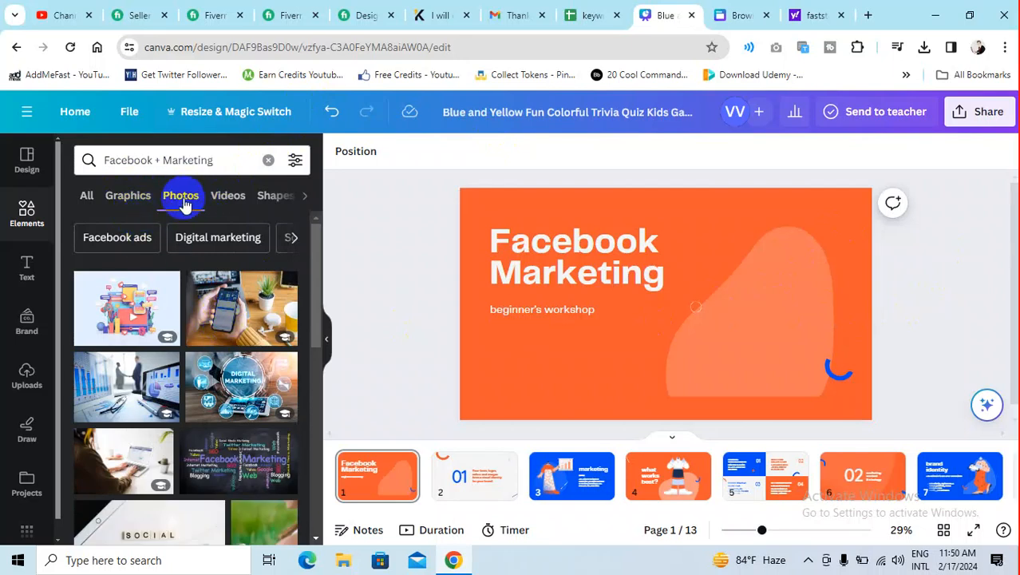
pyautogui.click(240, 316)
pyautogui.moveTo(718, 349); pyautogui.dragTo(787, 367)
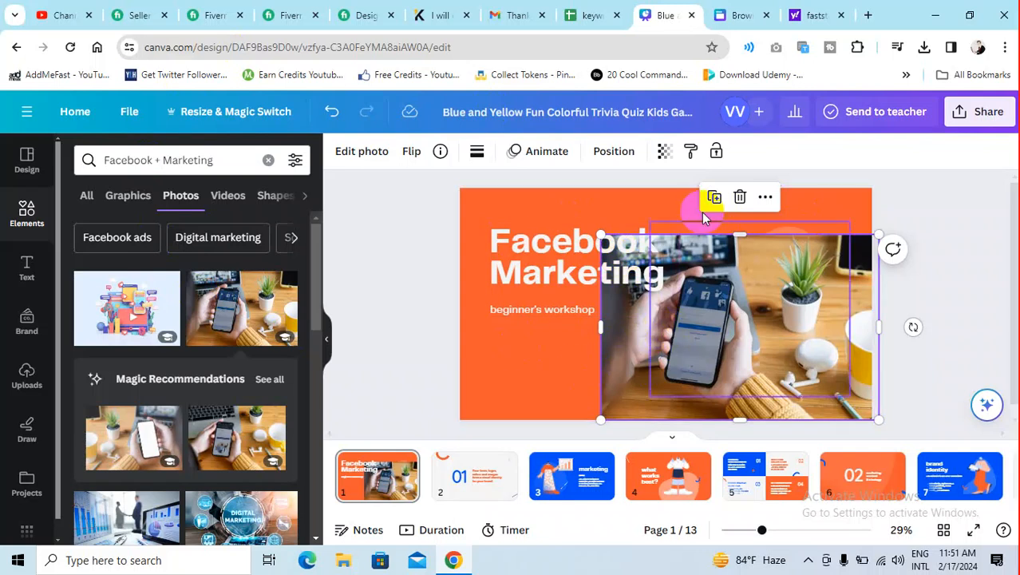
pyautogui.press('Delete')
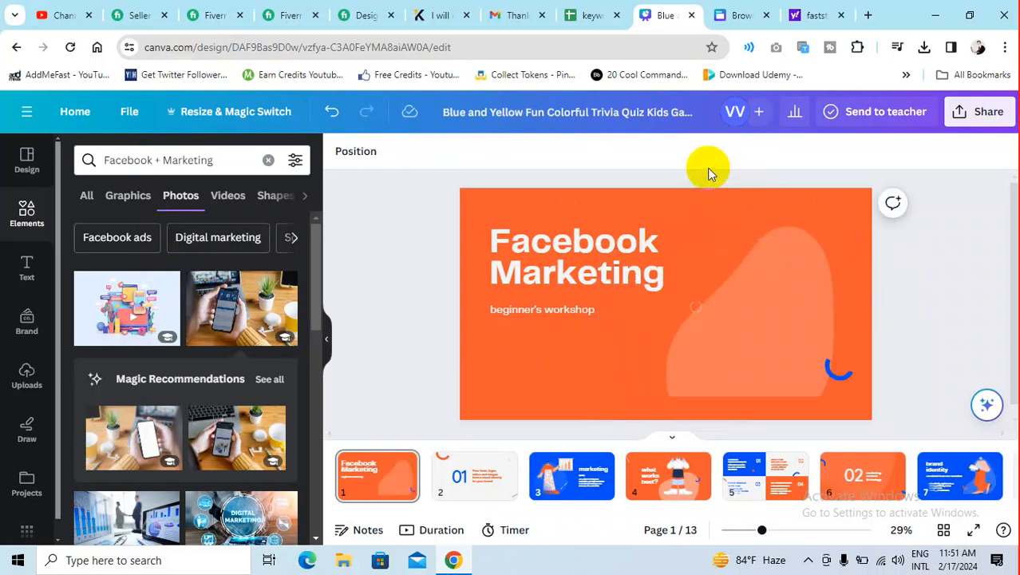
# - Insert the 3D graphic of a seated man with a laptop, megaphone and target onto the cover page
pyautogui.click(119, 202)
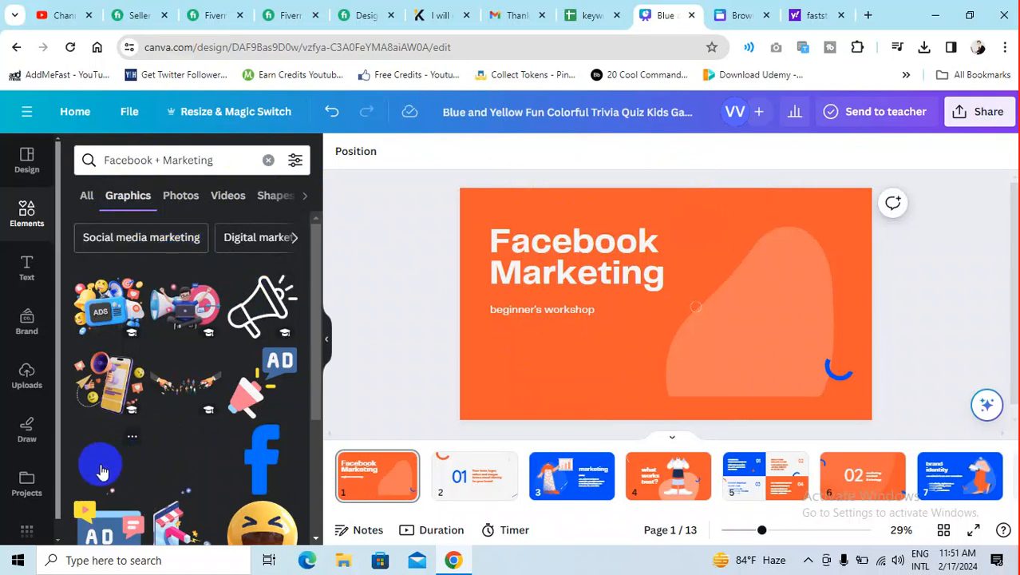
pyautogui.scroll(-1, 162, 461)
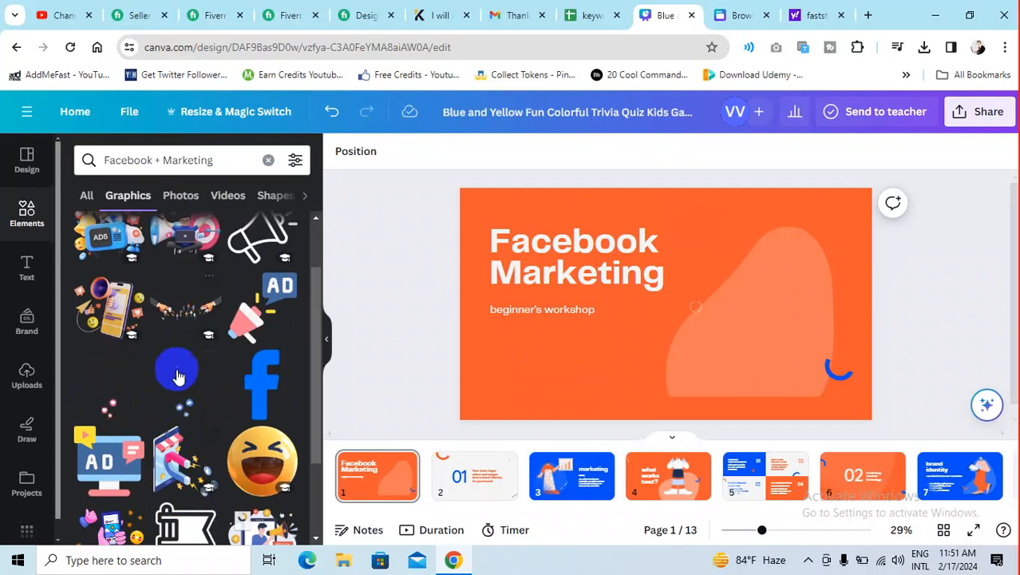
pyautogui.scroll(2, 214, 362)
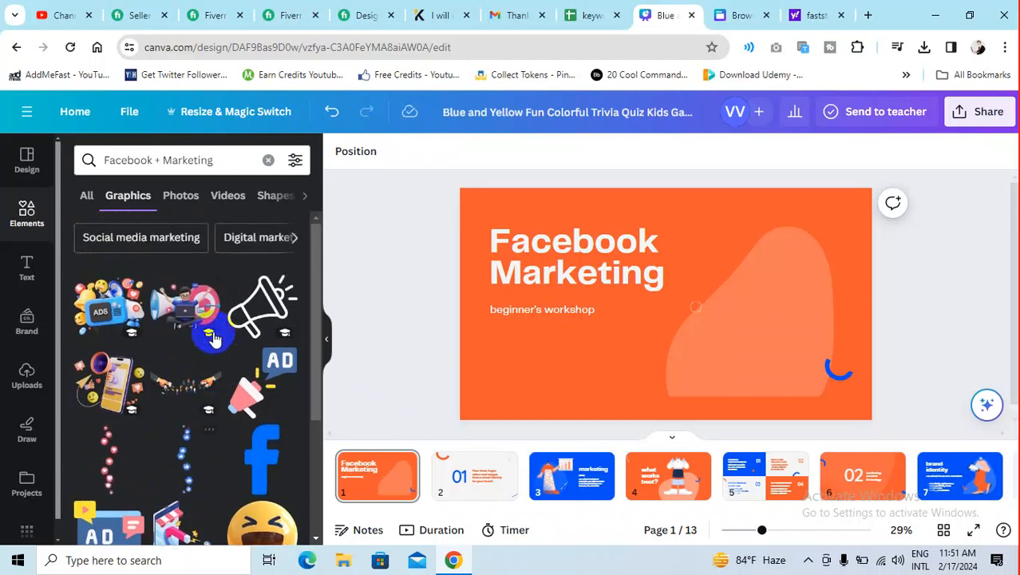
pyautogui.click(201, 317)
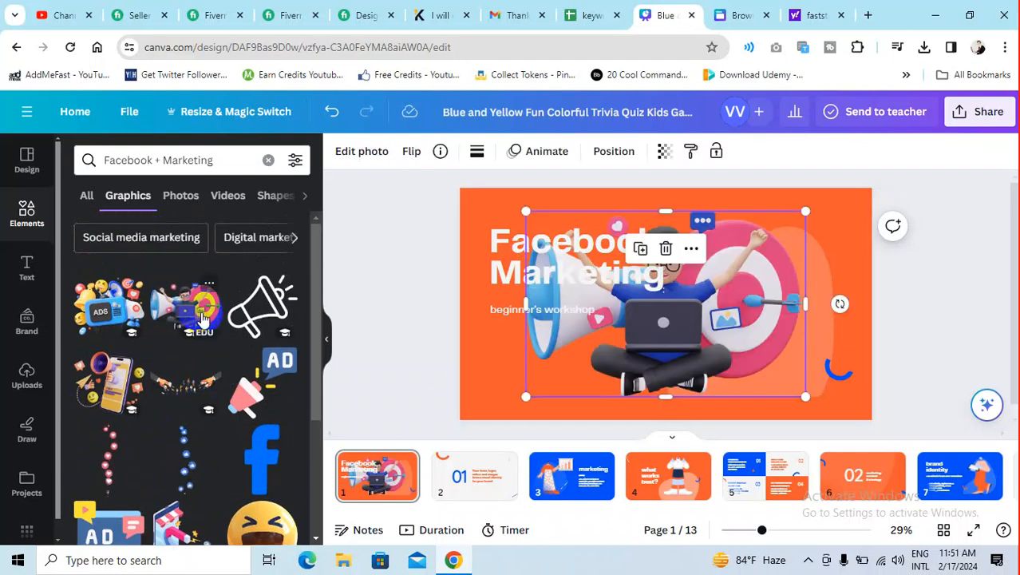
# - Shrink the seated man graphic and place it over the light orange shape, clear of the Facebook Marketing title
pyautogui.moveTo(741, 348); pyautogui.dragTo(811, 355)
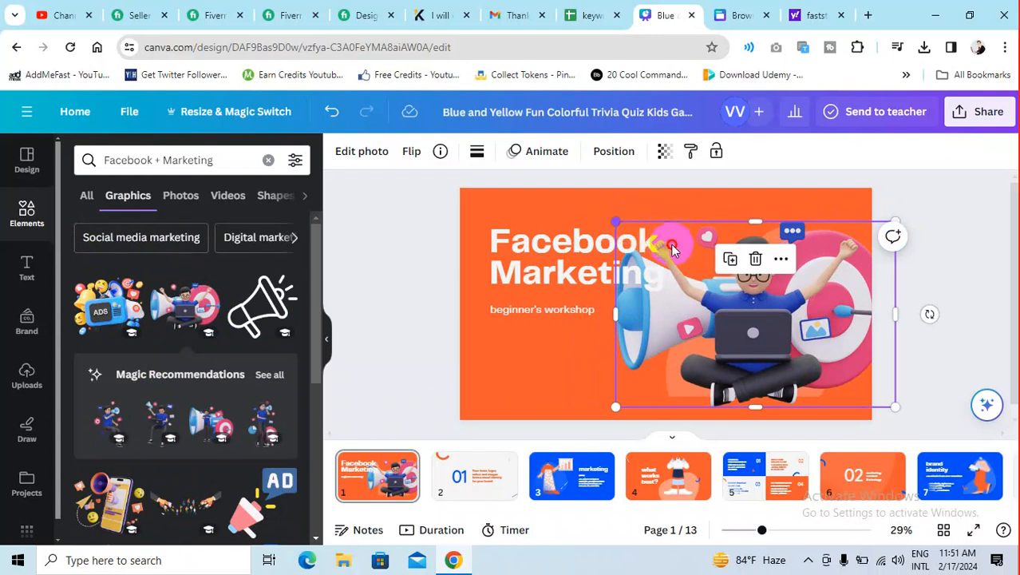
pyautogui.moveTo(689, 254); pyautogui.dragTo(690, 272)
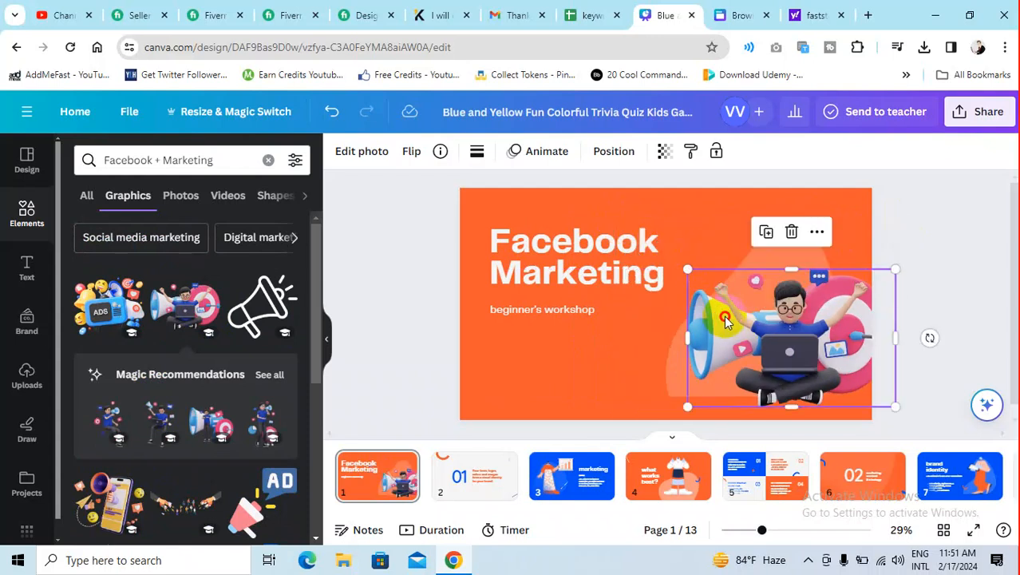
pyautogui.click(947, 230)
pyautogui.moveTo(813, 329); pyautogui.dragTo(778, 309)
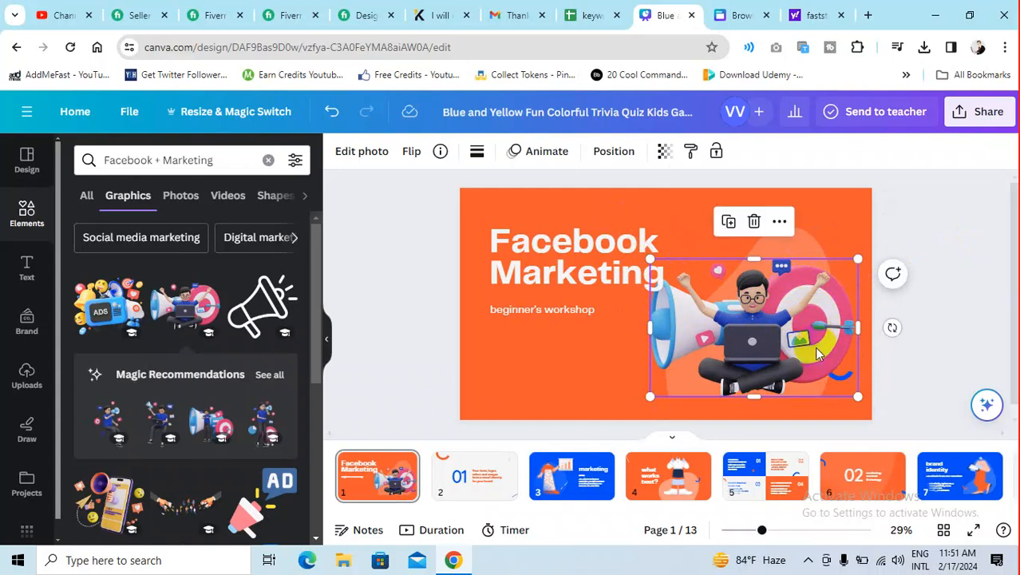
pyautogui.moveTo(650, 260); pyautogui.dragTo(671, 269)
pyautogui.moveTo(728, 352); pyautogui.dragTo(721, 356)
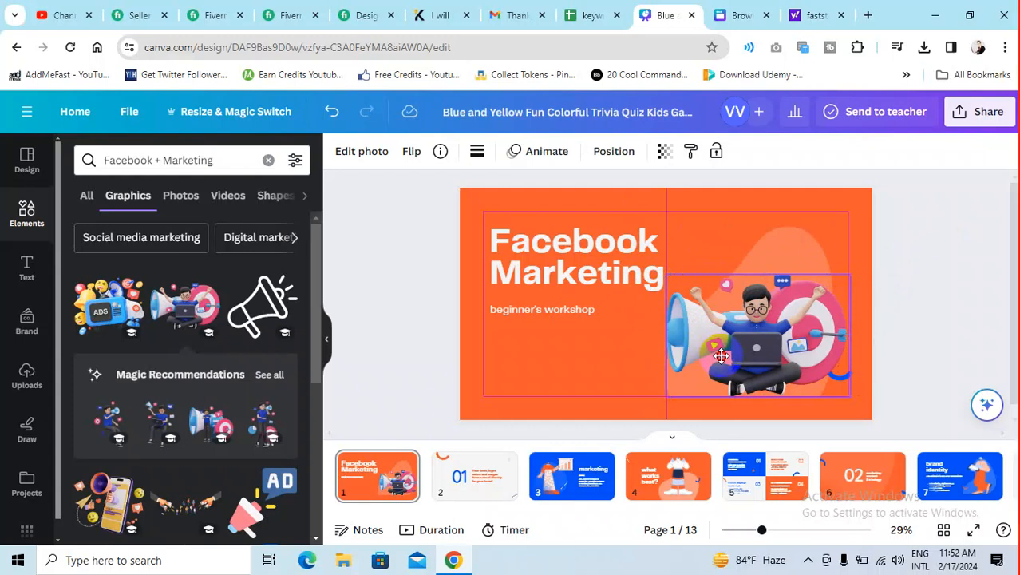
pyautogui.moveTo(721, 356); pyautogui.dragTo(721, 356)
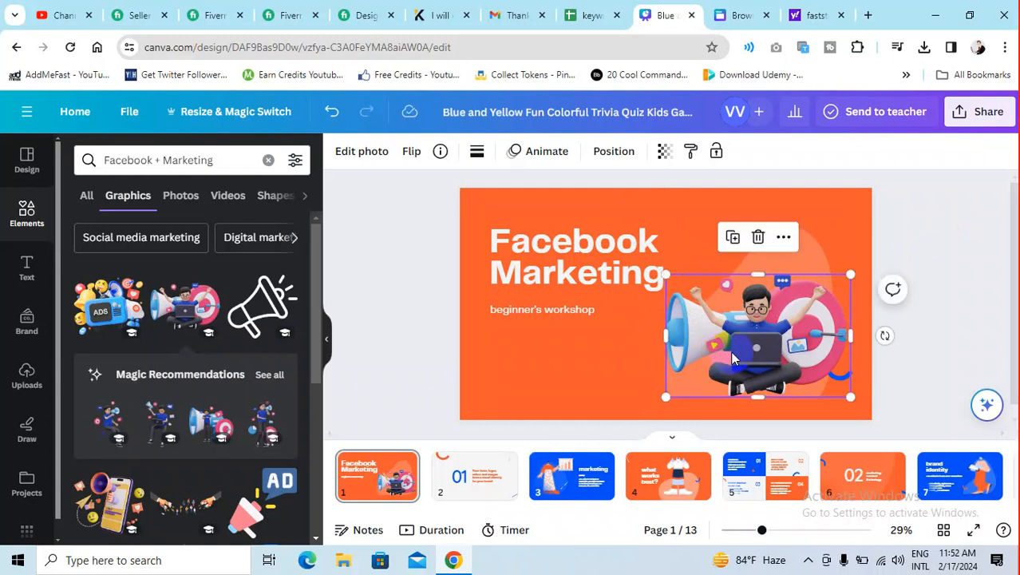
# - Add the animated blue thumbs-up graphic to the cover page and position it rising above the megaphone and laptop
pyautogui.click(182, 158)
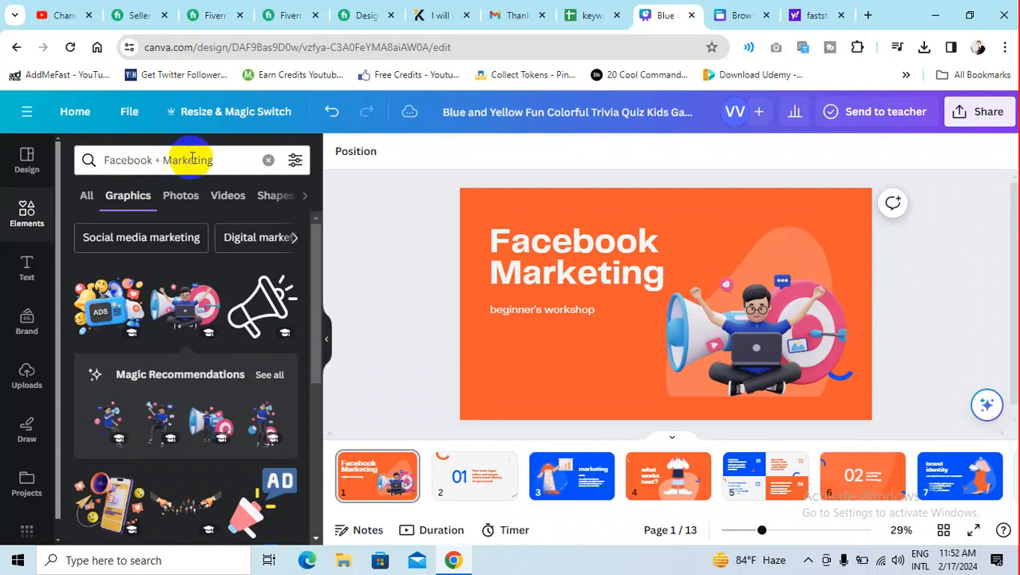
pyautogui.scroll(-3, 211, 269)
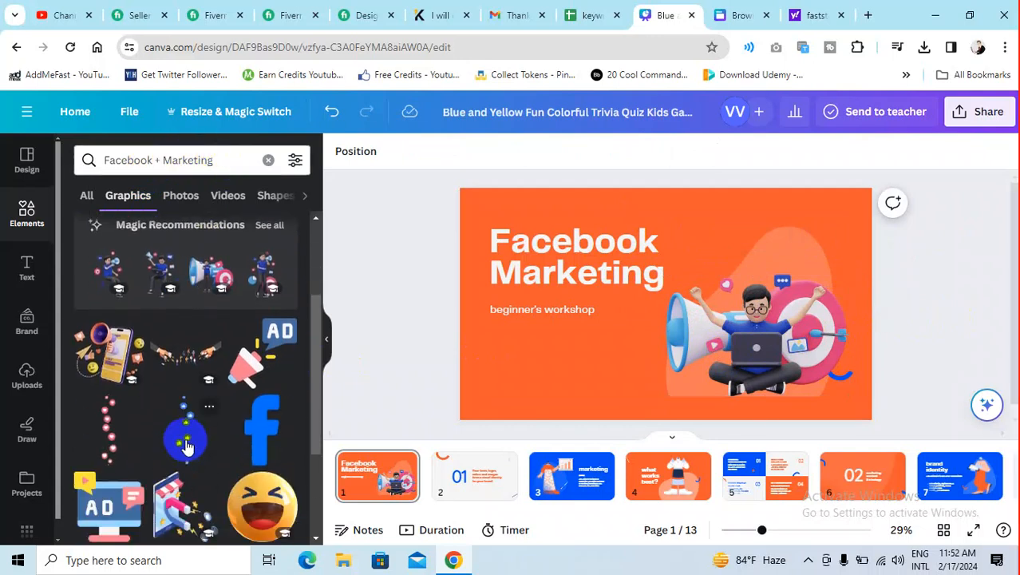
pyautogui.click(172, 483)
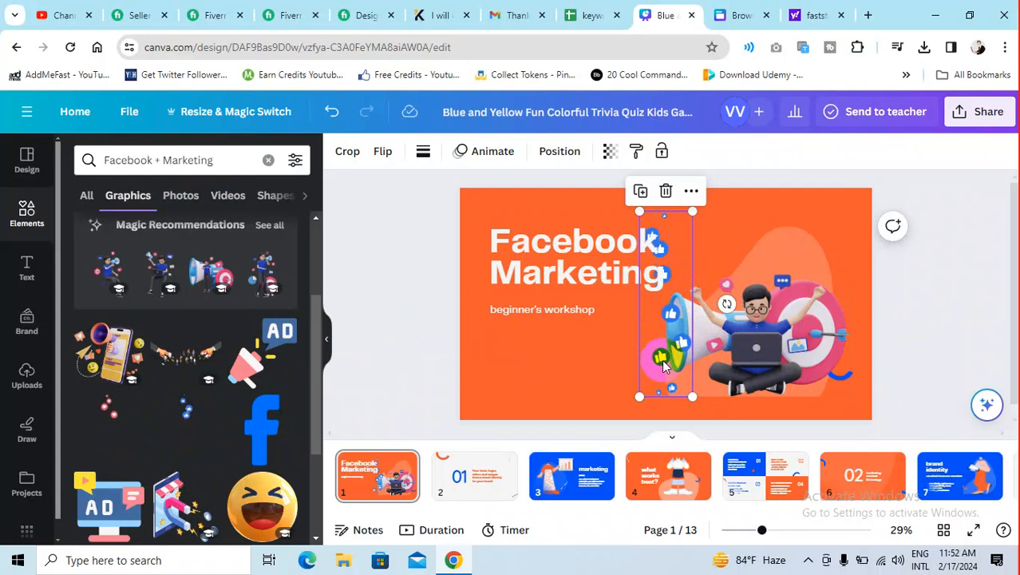
pyautogui.moveTo(692, 367)
pyautogui.mouseDown()
pyautogui.moveTo(735, 378)
pyautogui.moveTo(722, 371)
pyautogui.moveTo(749, 329)
pyautogui.moveTo(702, 366)
pyautogui.mouseUp()
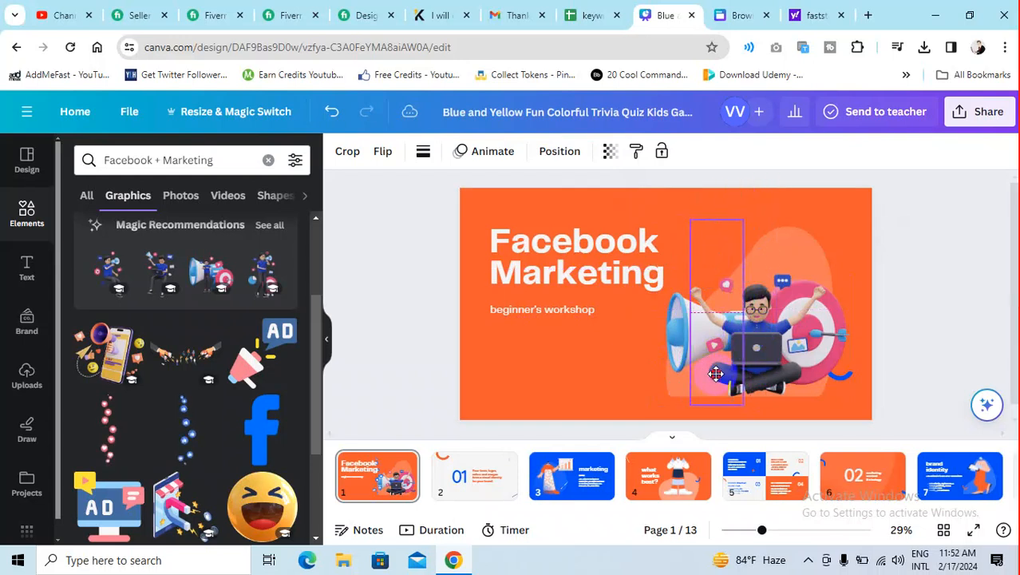
pyautogui.moveTo(722, 368); pyautogui.dragTo(720, 346)
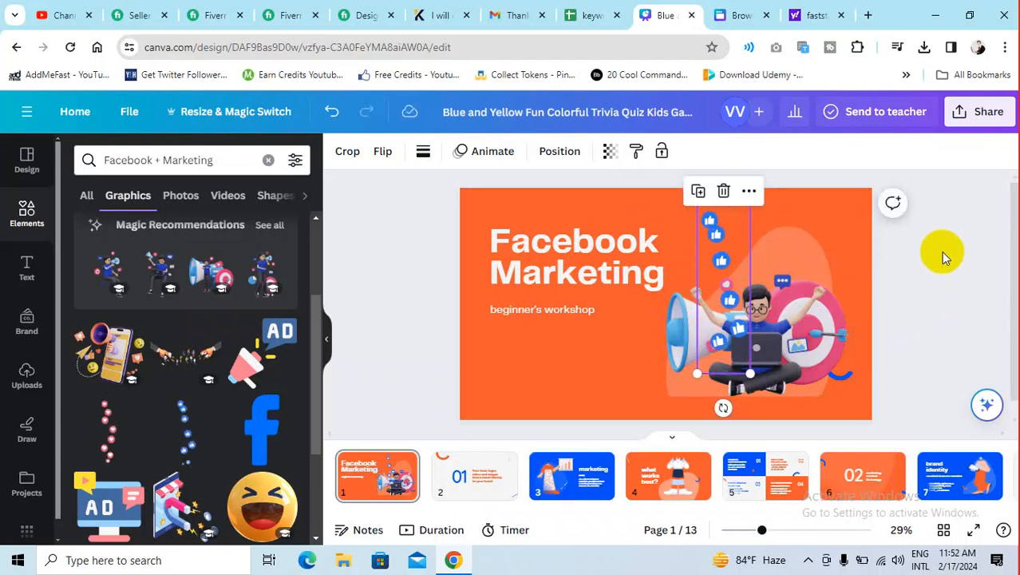
pyautogui.click(943, 282)
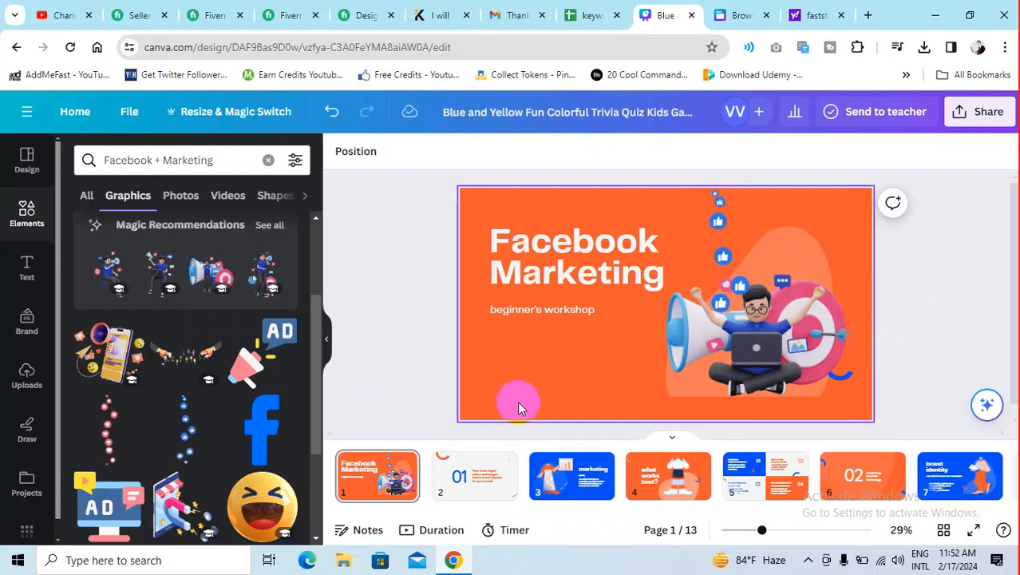
# - Go to page 2 of the presentation and open ChatGPT at chat.openai.com in a new browser tab
pyautogui.click(473, 484)
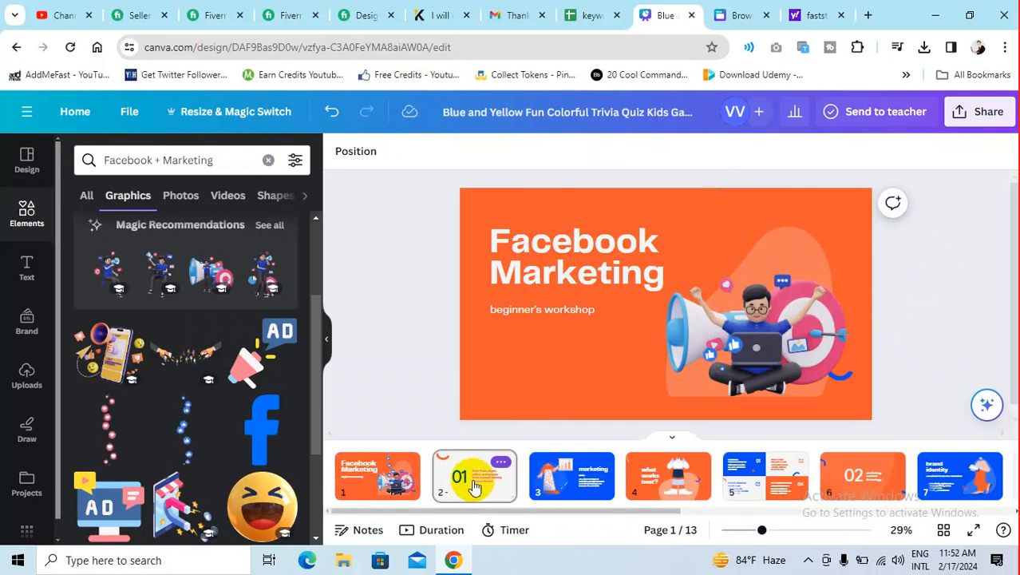
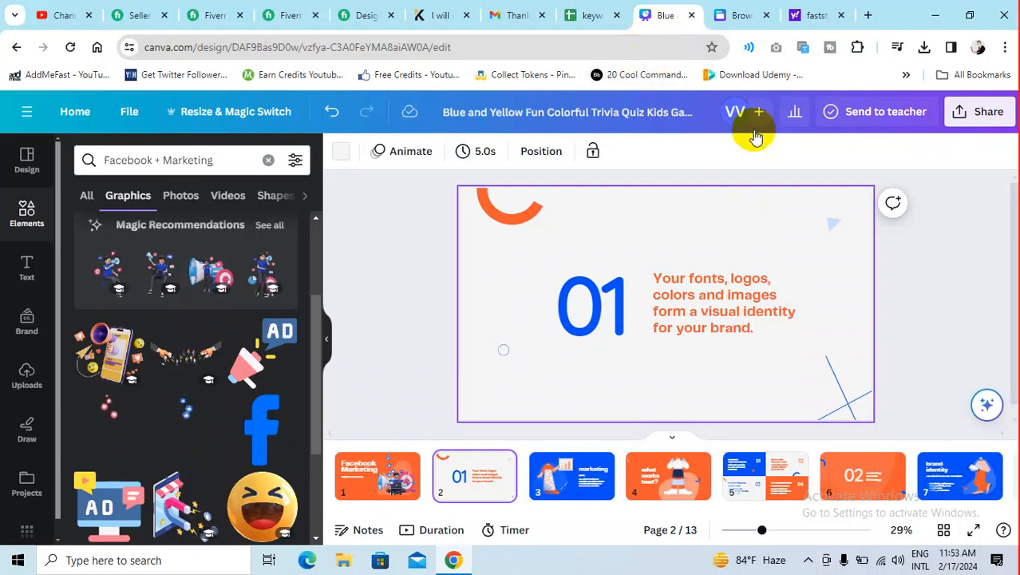
pyautogui.click(868, 14)
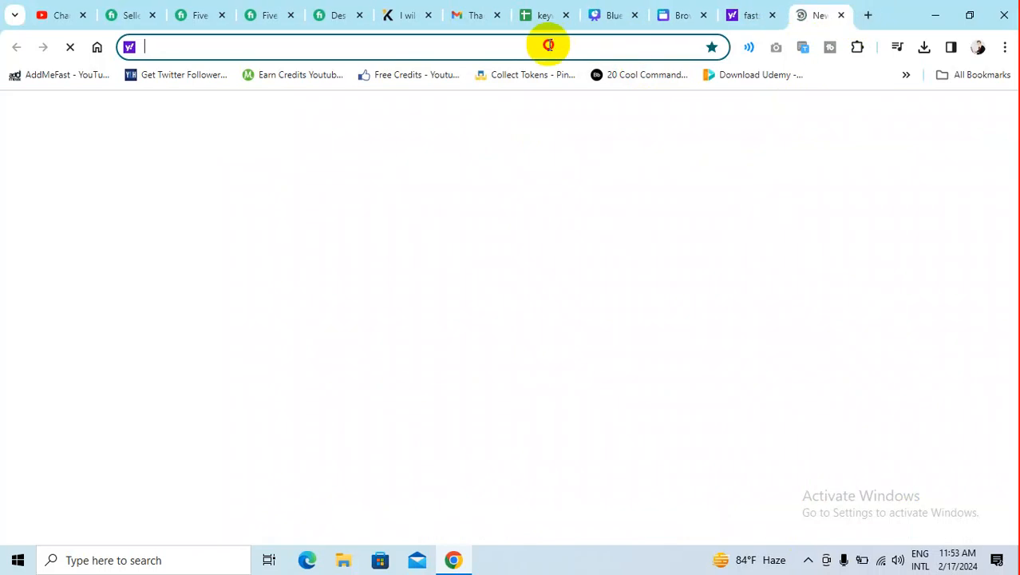
pyautogui.write('ch')
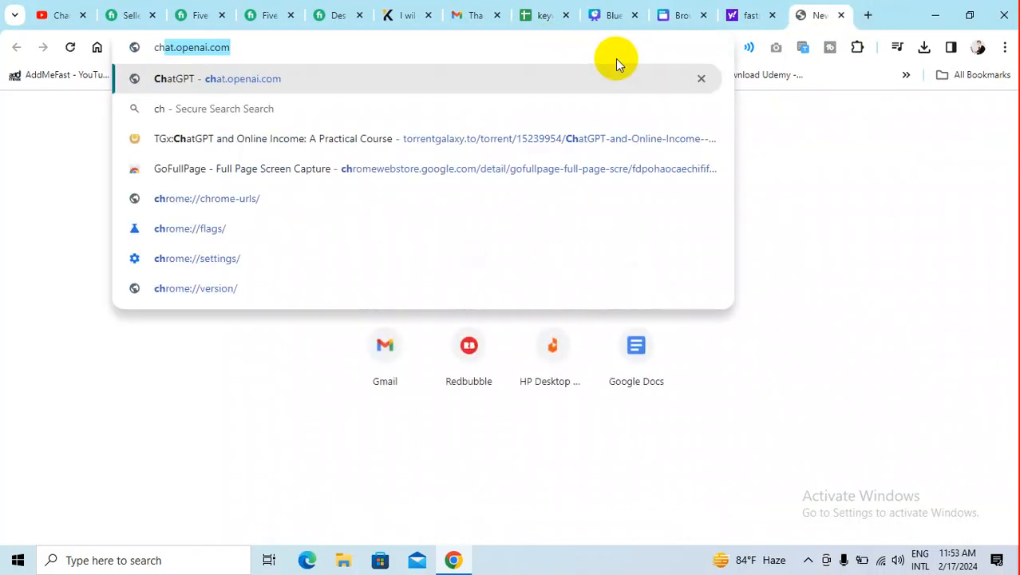
pyautogui.write('at')
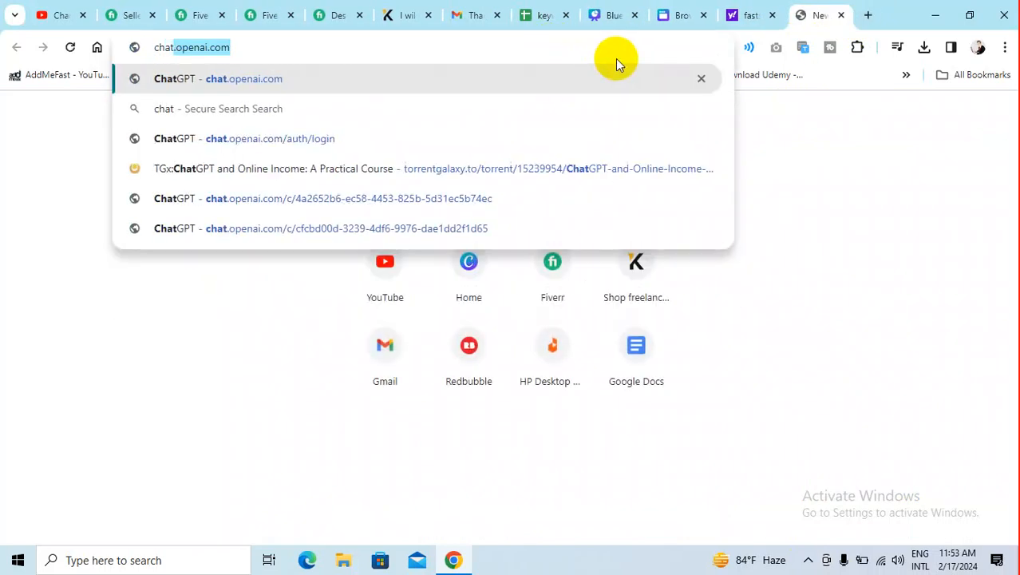
pyautogui.press('Return')
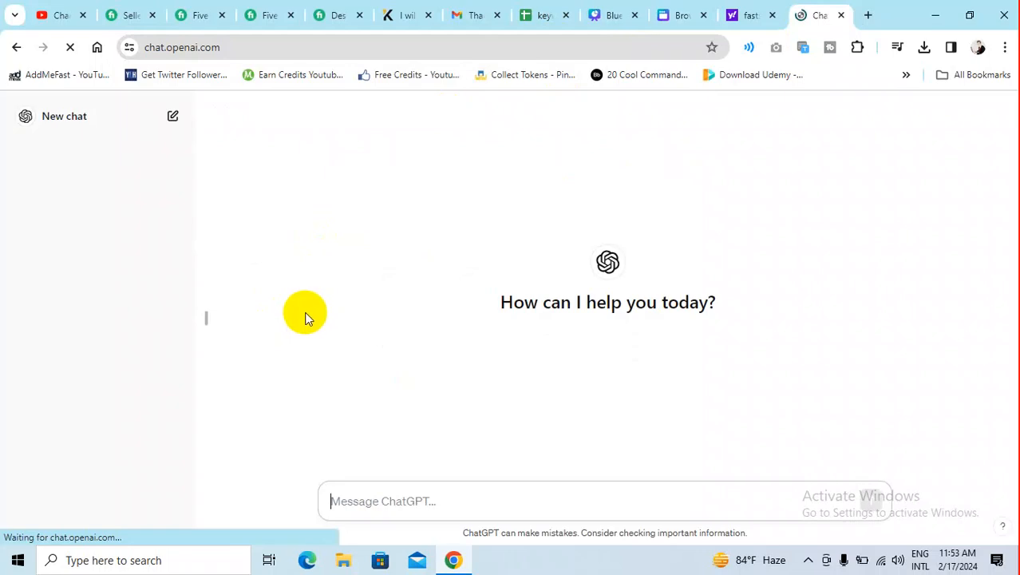
# - Send ChatGPT the greeting "Hello" and dismiss the Generate citations pop-up
pyautogui.click(409, 499)
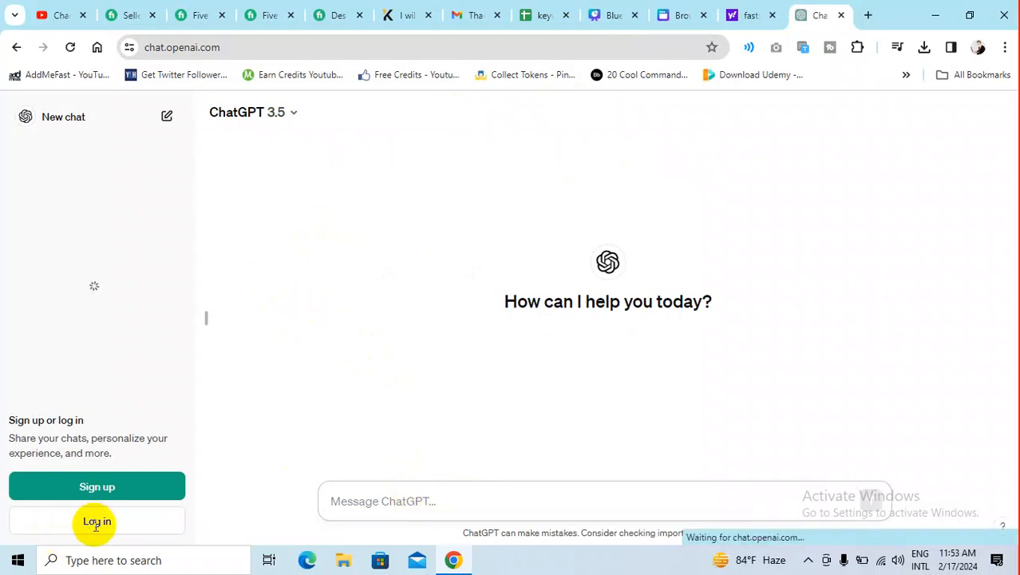
pyautogui.click(508, 500)
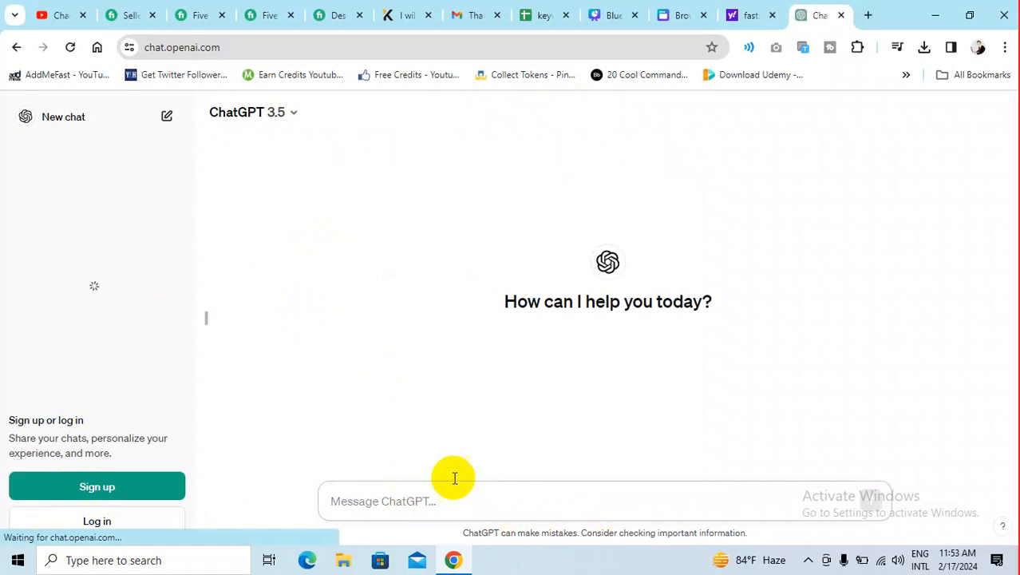
pyautogui.write('Hello')
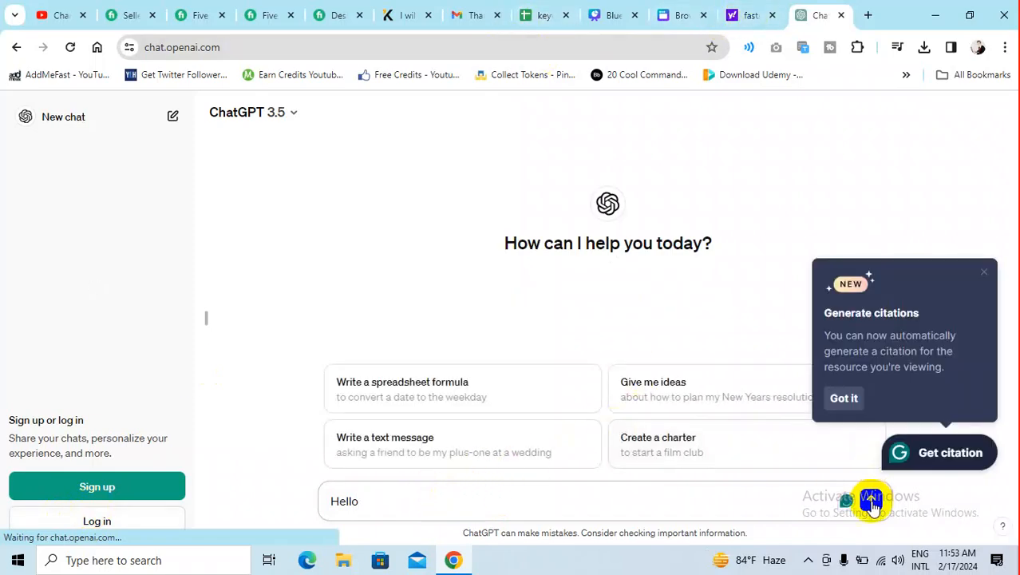
pyautogui.click(983, 273)
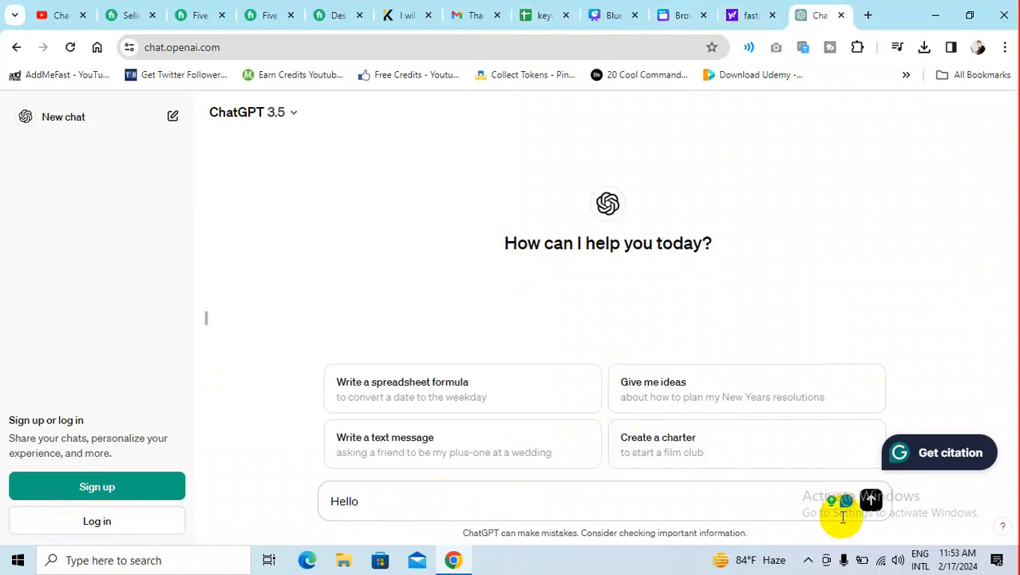
pyautogui.click(871, 500)
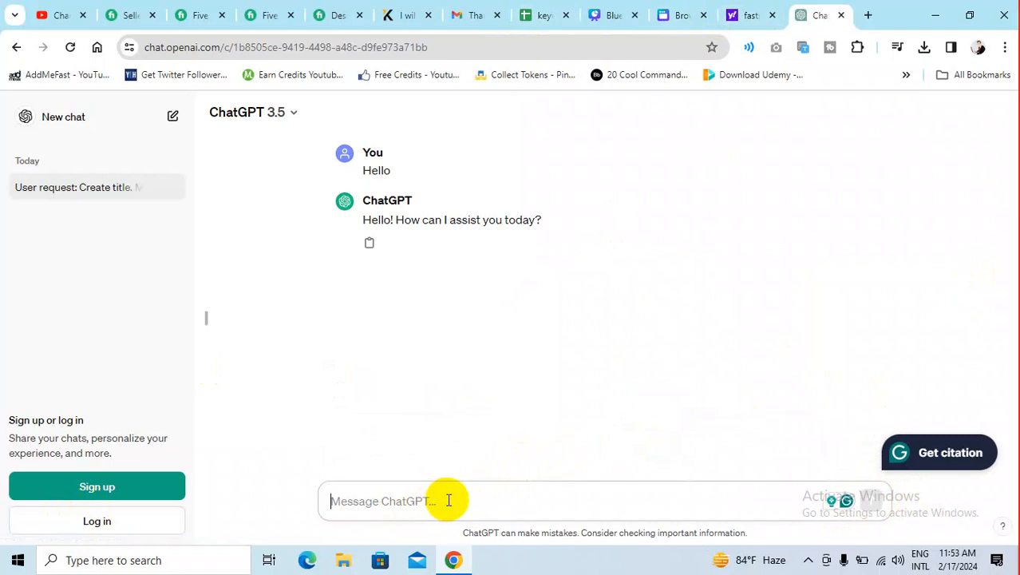
# - Ask ChatGPT "I need some information on Facebook marketing to make a presentation"
pyautogui.write('I n')
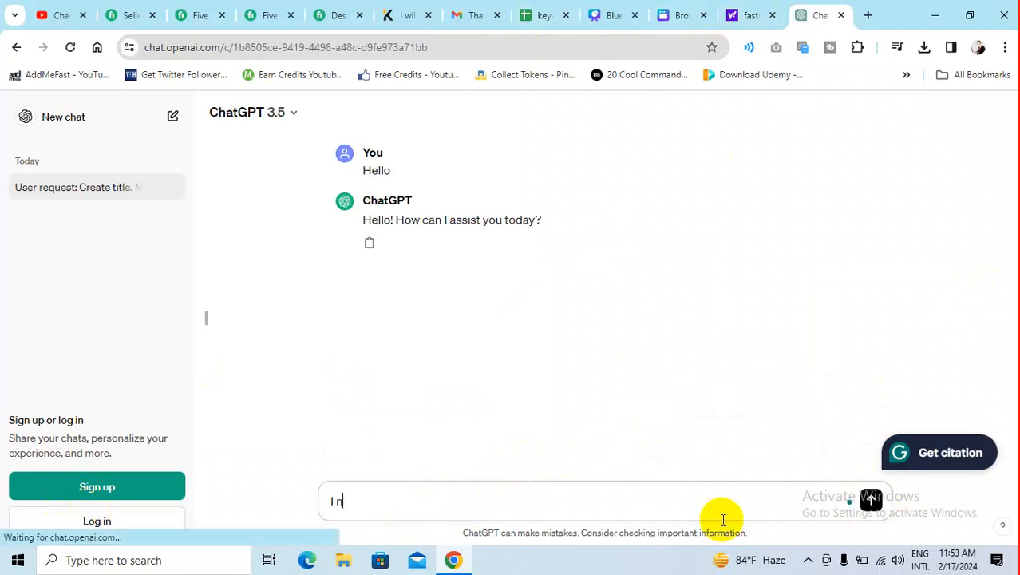
pyautogui.write('eed spome inform')
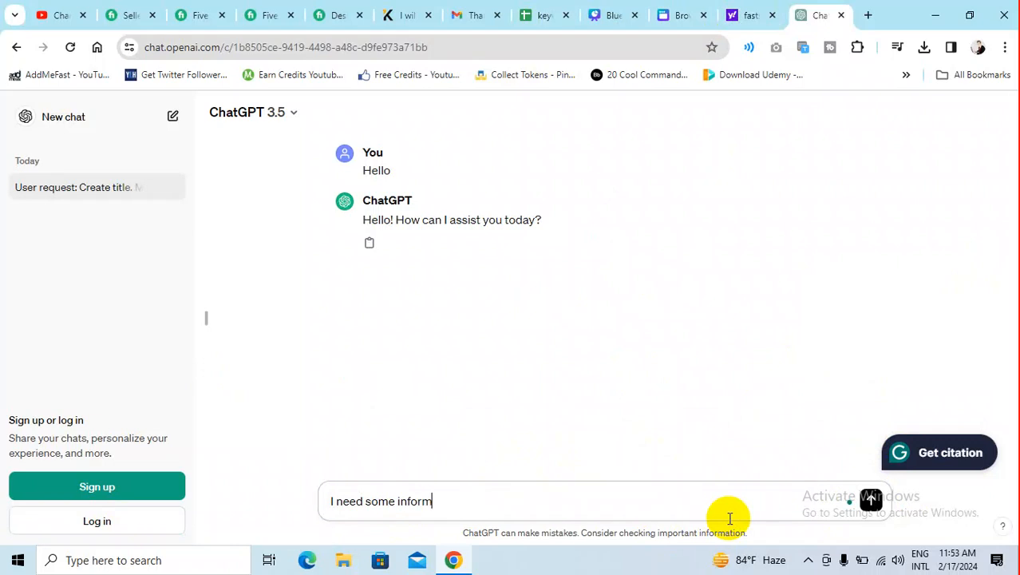
pyautogui.write('ation on Facebook marketing to make')
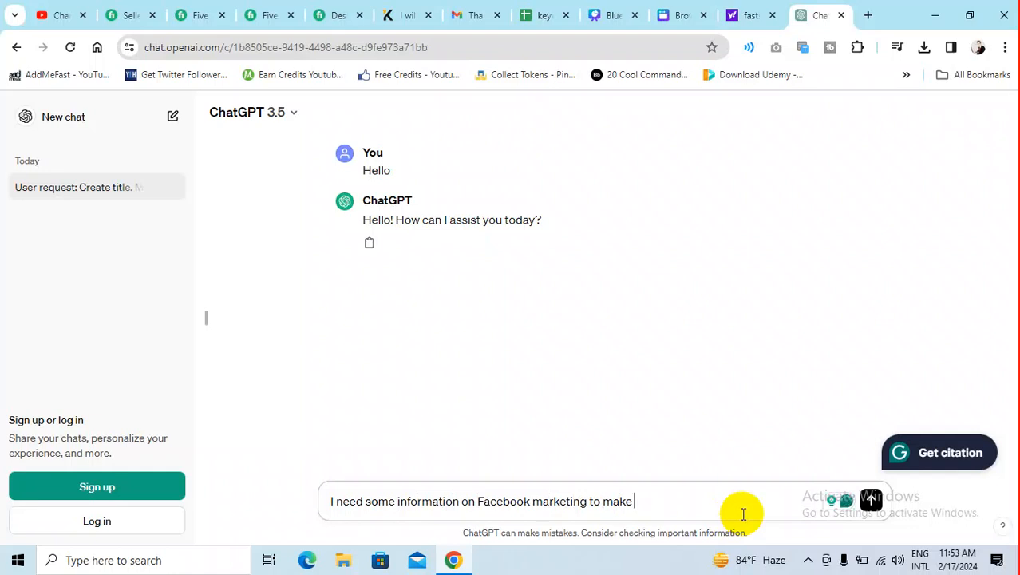
pyautogui.write('s')
pyautogui.press('BackSpace')
pyautogui.write('a presentation')
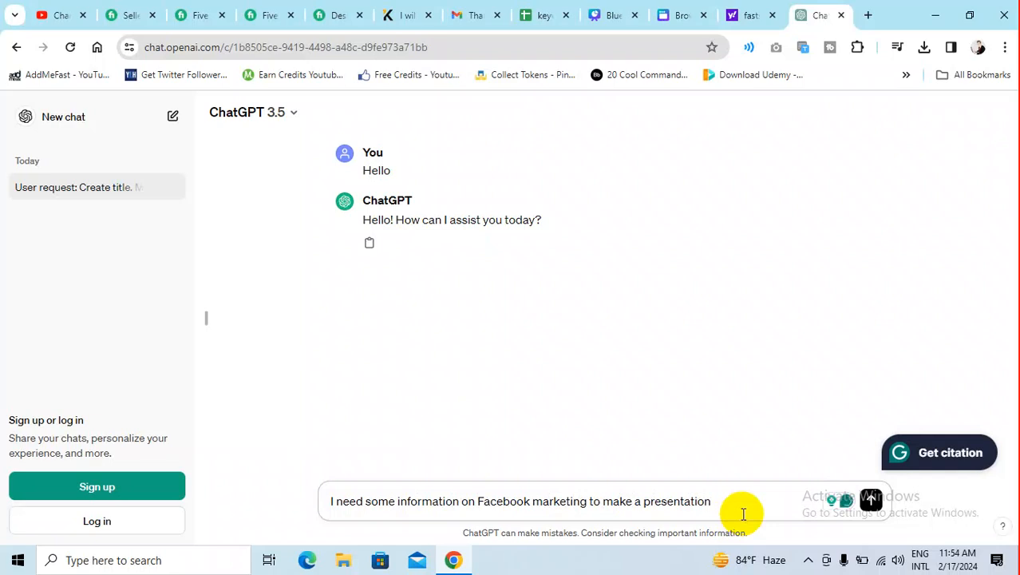
pyautogui.press('Return')
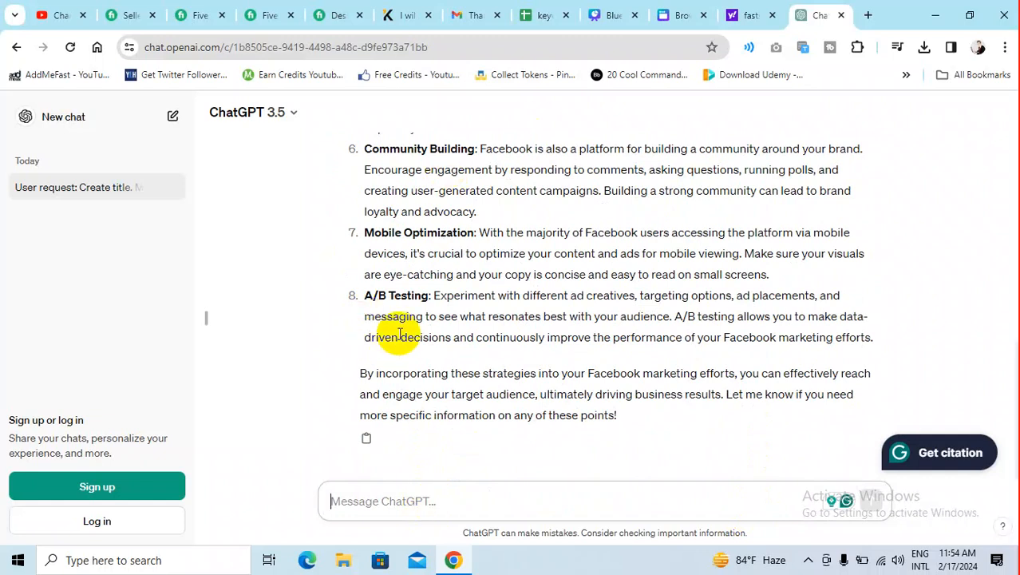
# - Ask ChatGPT "Can you arrange the text for powerpoint slideshows where I will add those text for 15 slides"
pyautogui.write('Can ')
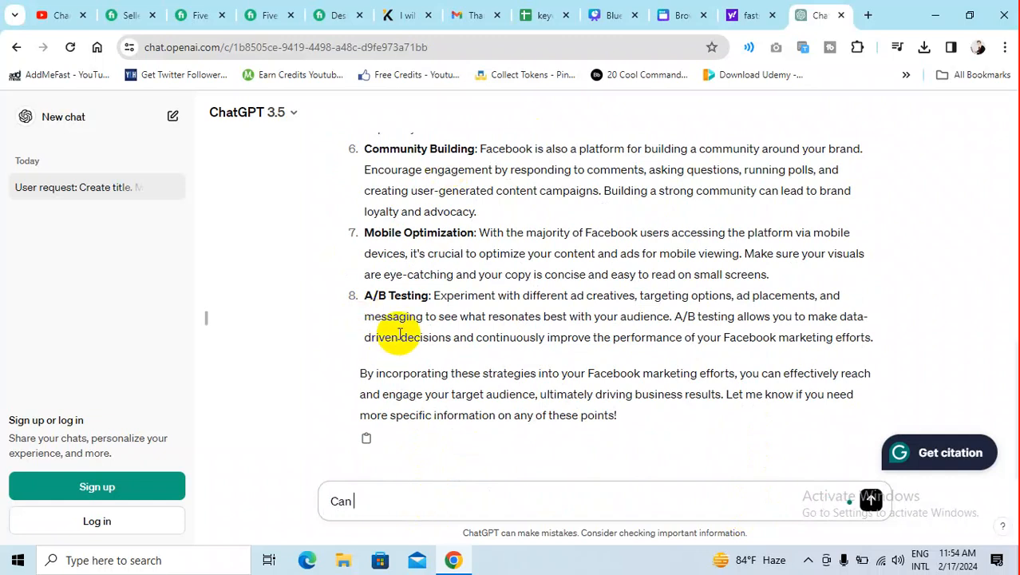
pyautogui.write('you arrange the ')
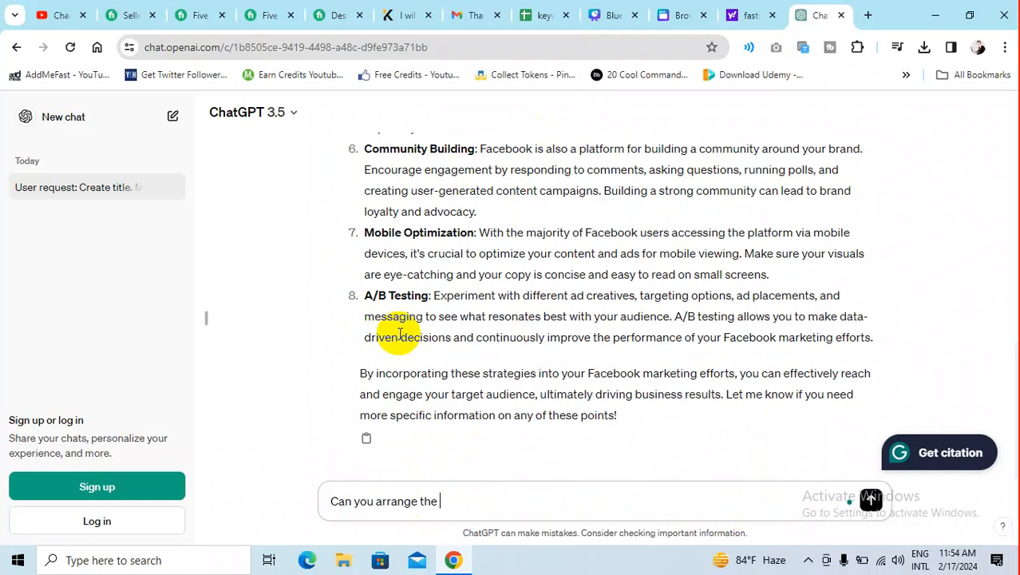
pyautogui.write('text for powerpoint slideshows ')
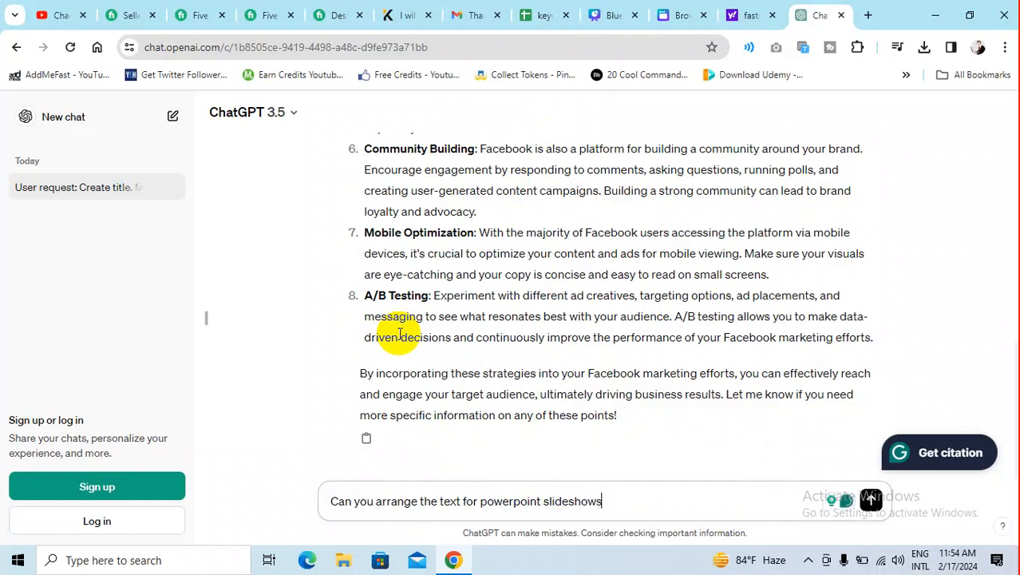
pyautogui.write('where I will add those text for 15 slides')
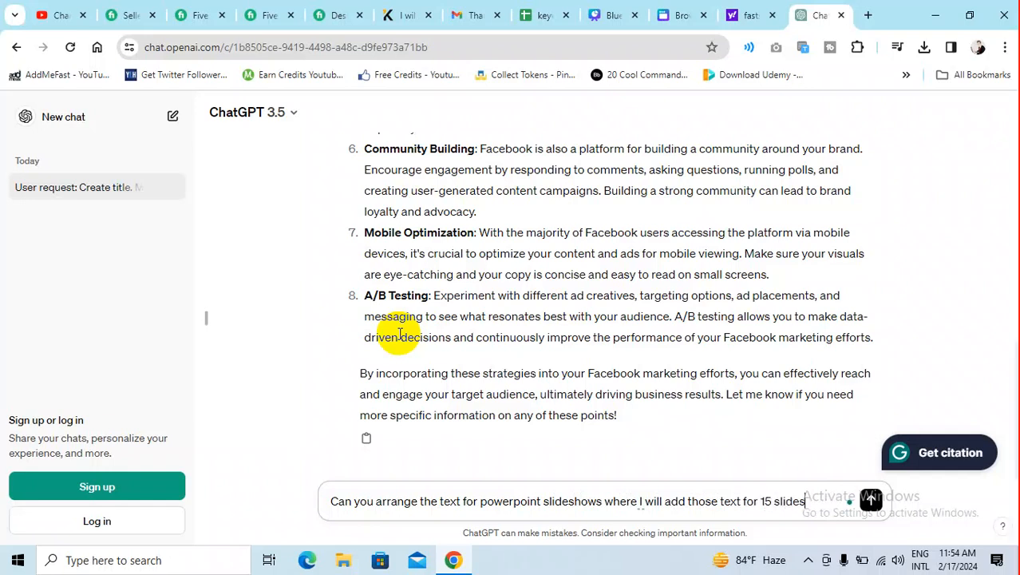
pyautogui.press('Return')
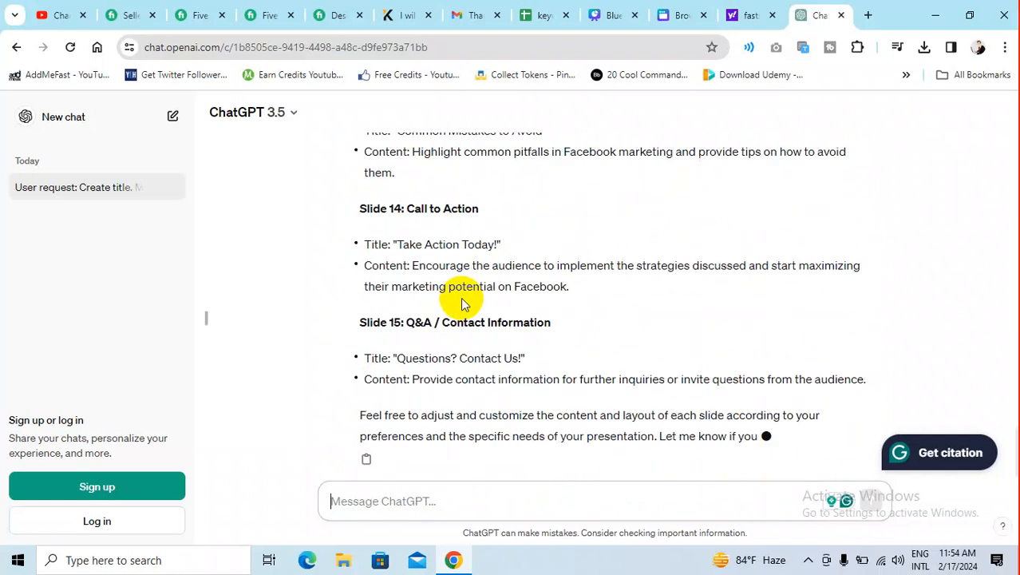
# - Review the Facebook marketing points and the 15-slide outline in the chat, down to the Slide 1 title suggestions
pyautogui.scroll(5, 511, 340)
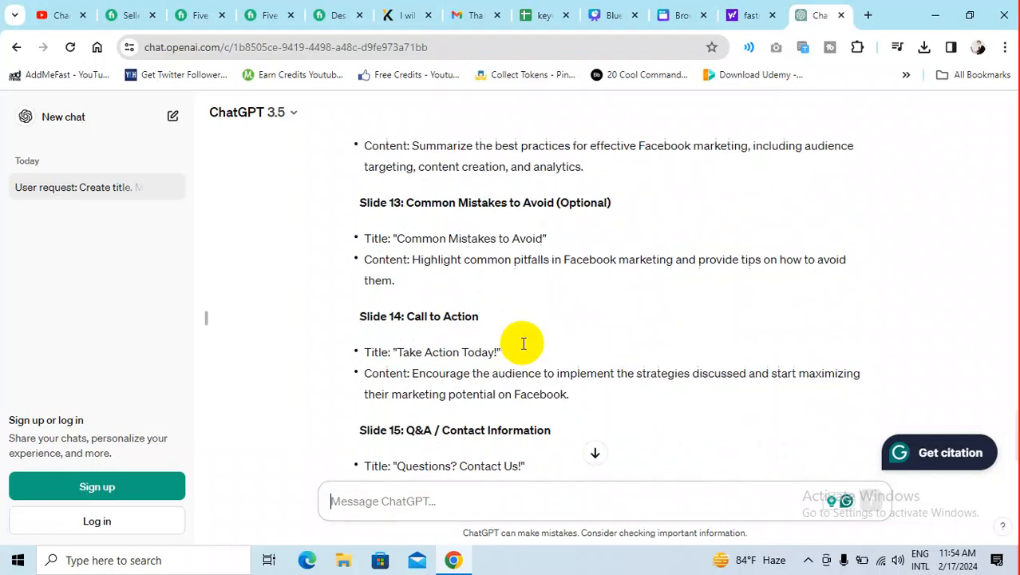
pyautogui.scroll(10, 527, 345)
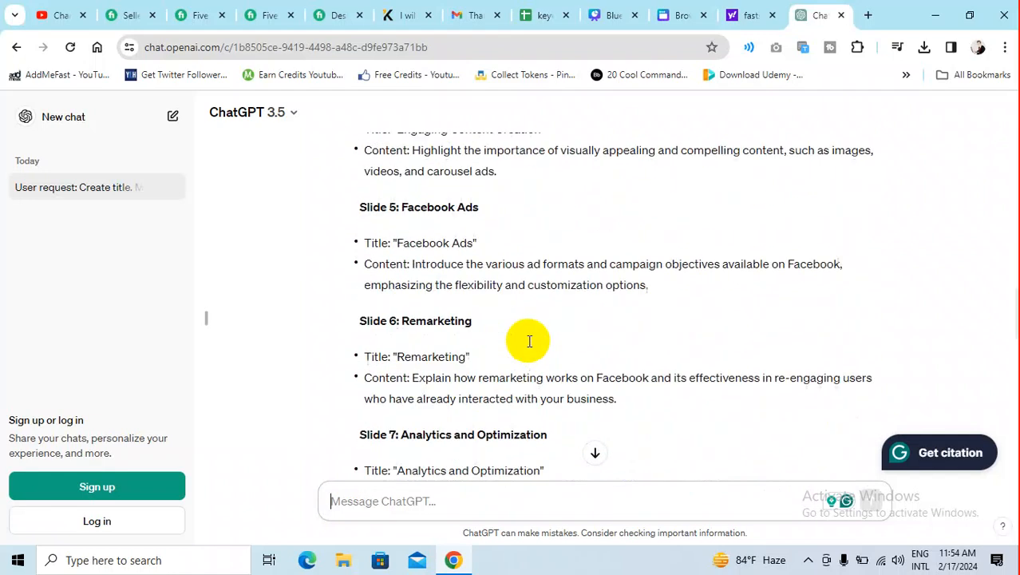
pyautogui.scroll(20, 530, 341)
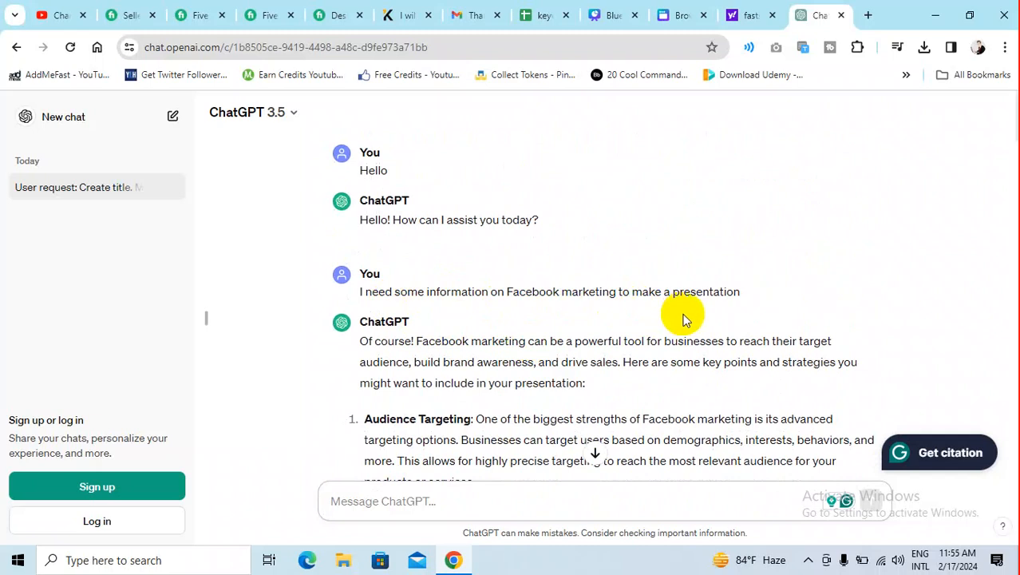
pyautogui.scroll(-10, 683, 319)
pyautogui.scroll(-4, 459, 240)
pyautogui.scroll(4, 457, 192)
pyautogui.scroll(-3, 447, 239)
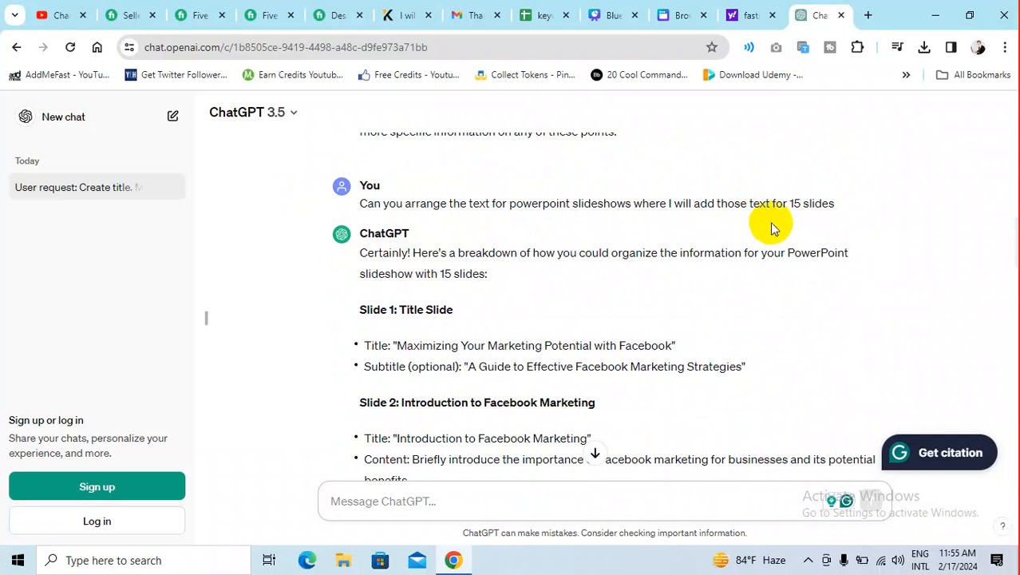
pyautogui.scroll(-1, 643, 268)
pyautogui.moveTo(401, 236); pyautogui.dragTo(485, 237)
pyautogui.click(479, 236)
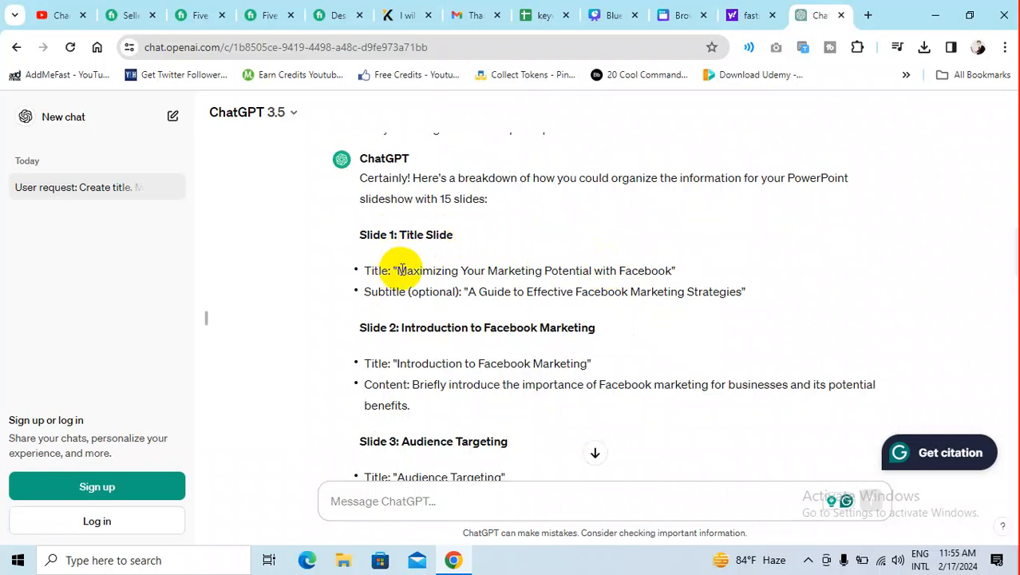
# - Copy the Slide 1 title "Maximizing Your Marketing Potential with Facebook" from ChatGPT's outline
pyautogui.moveTo(399, 270); pyautogui.dragTo(669, 280)
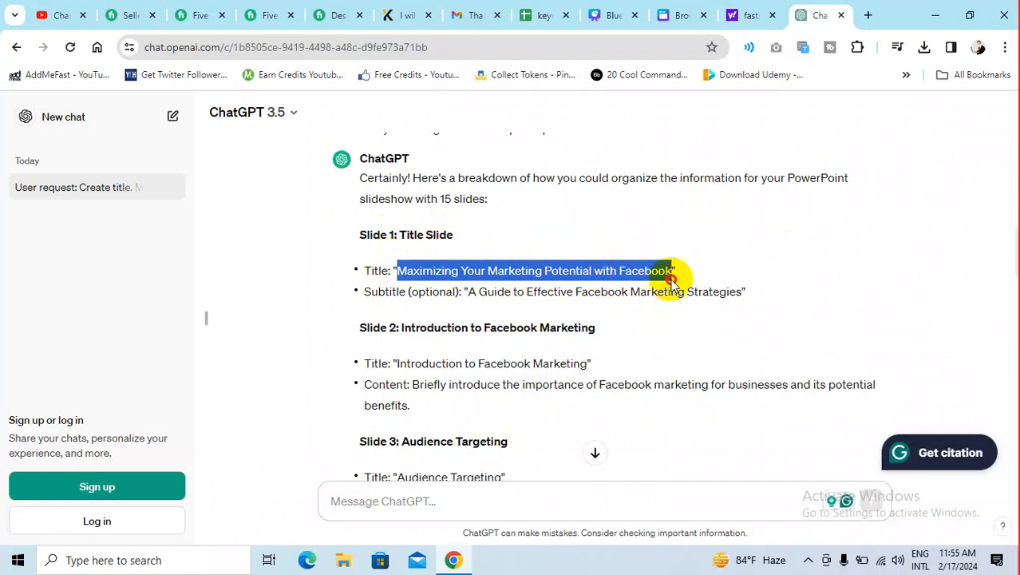
pyautogui.rightClick(672, 275)
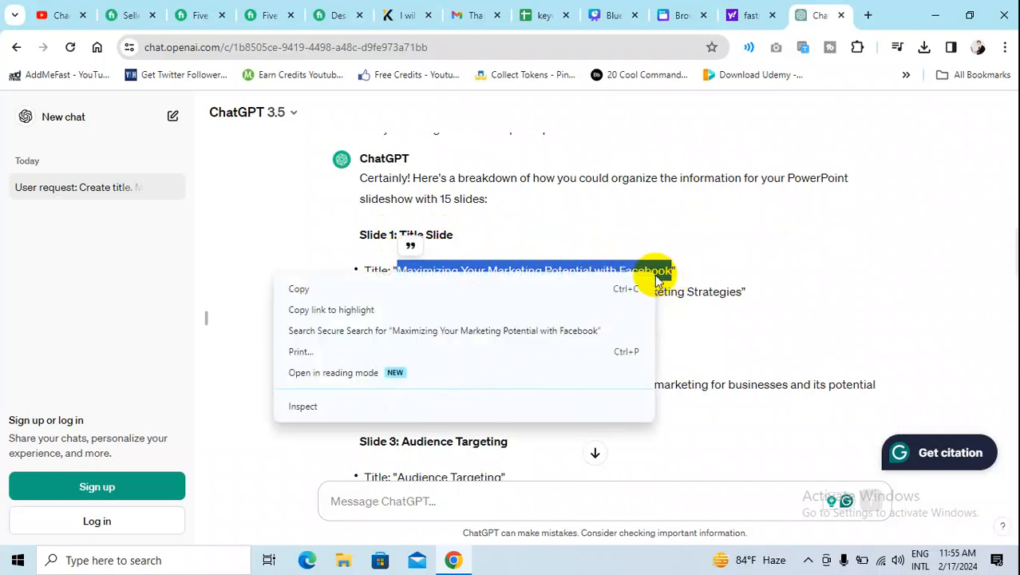
pyautogui.click(517, 294)
# - Switch to the Canva presentation and correct "colors" to "colours" in the orange text beside 01 on page 2
pyautogui.click(612, 16)
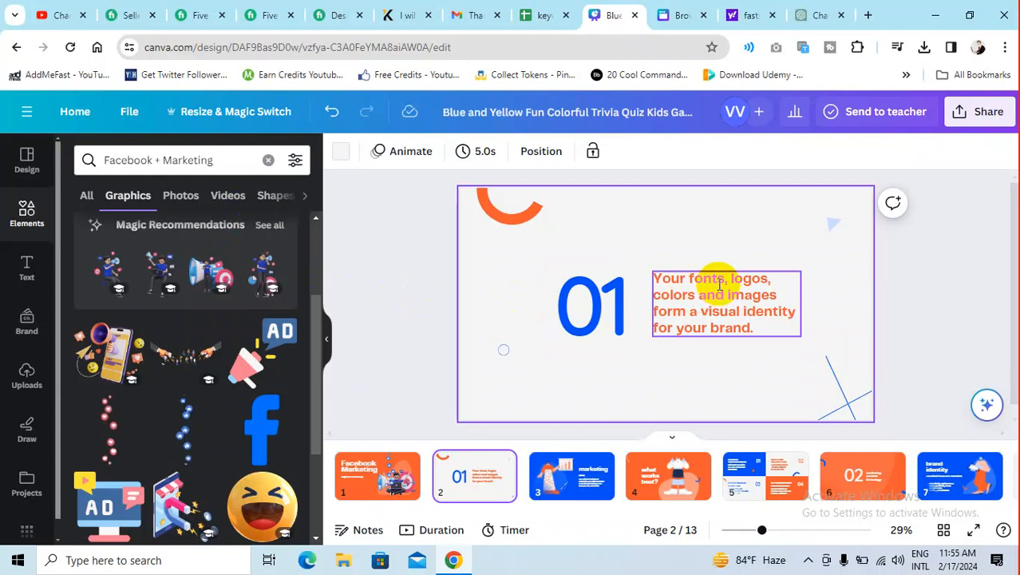
pyautogui.doubleClick(720, 284)
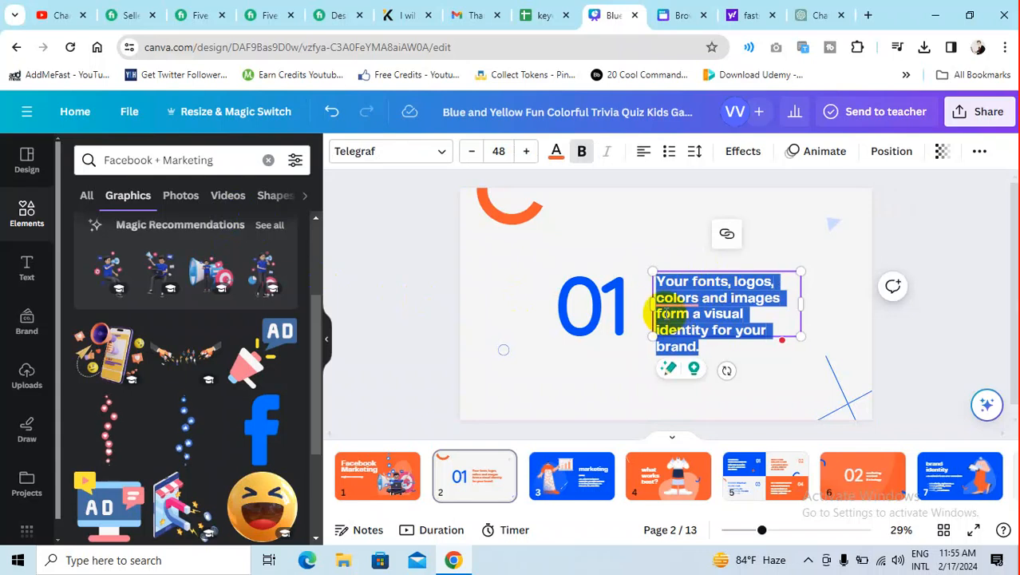
pyautogui.moveTo(677, 300)
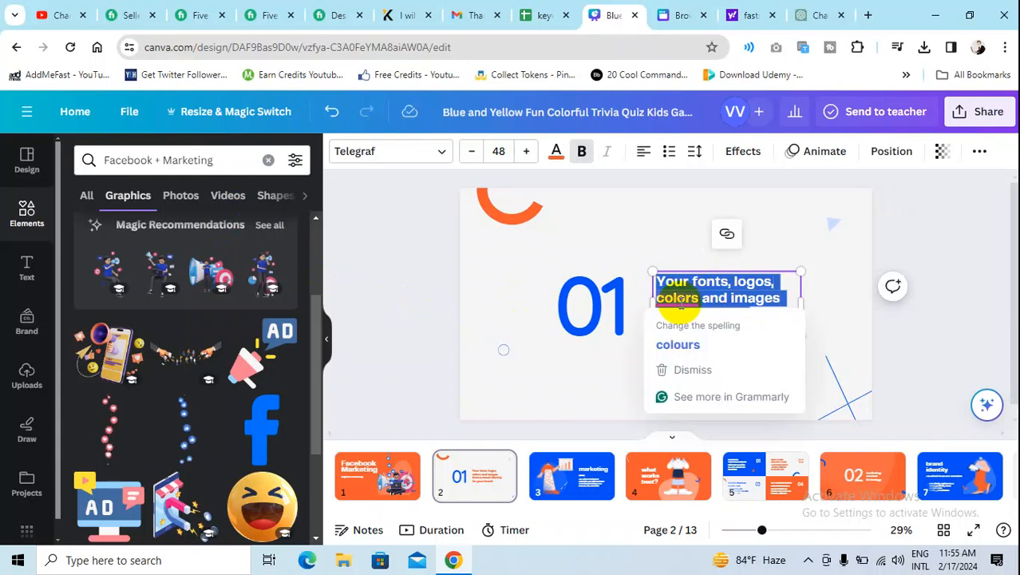
pyautogui.click(684, 348)
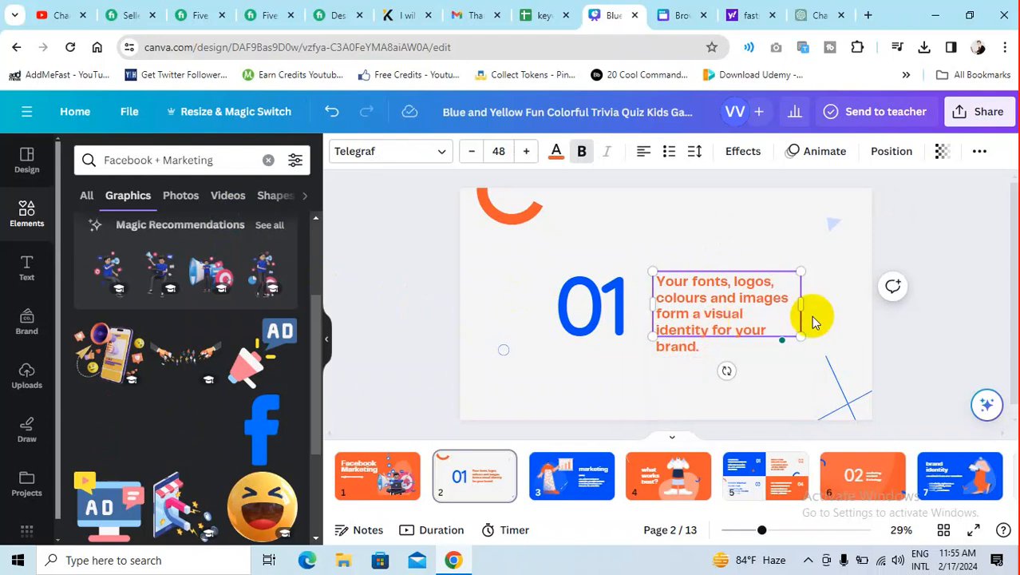
pyautogui.press('Escape')
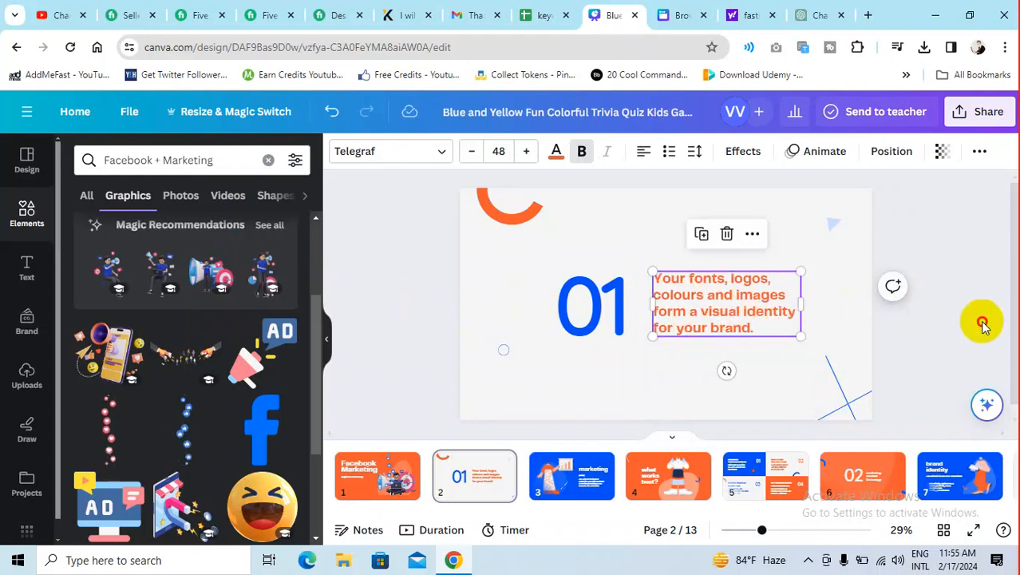
pyautogui.press('Escape')
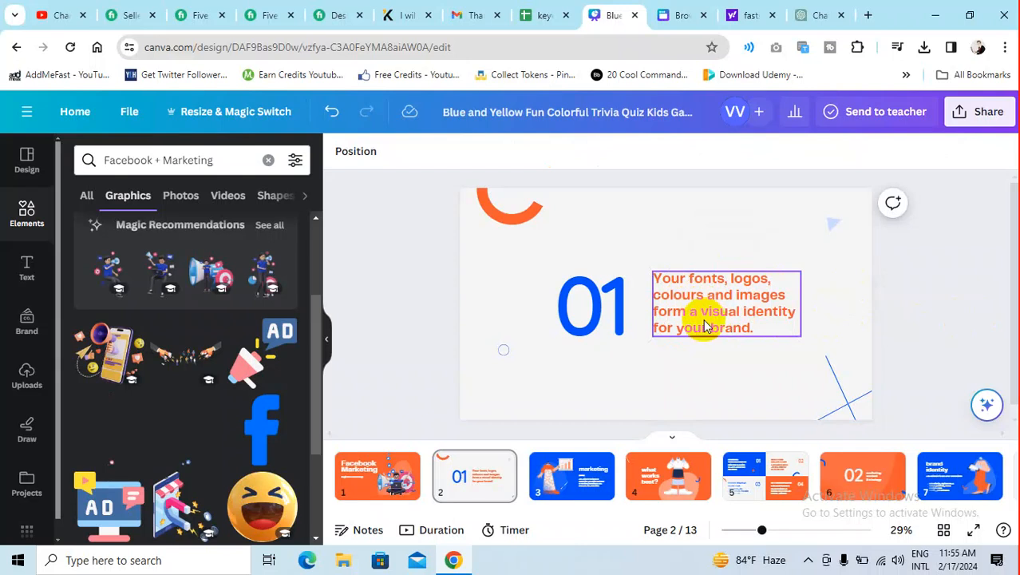
# - Switch back to ChatGPT and copy the Slide 1 subtitle "A Guide to Effective Facebook Marketing Strategies"
pyautogui.click(710, 305)
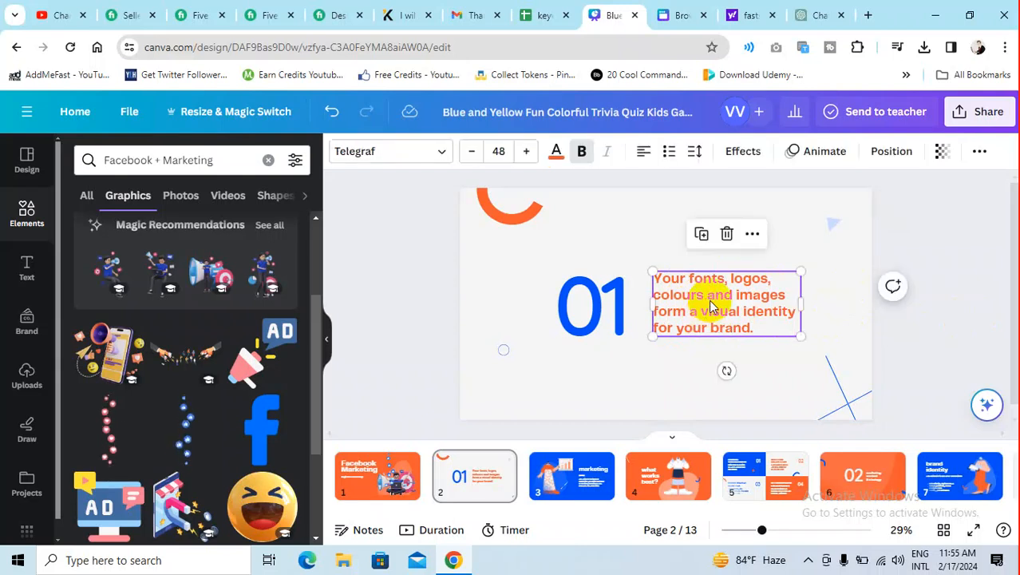
pyautogui.click(692, 293)
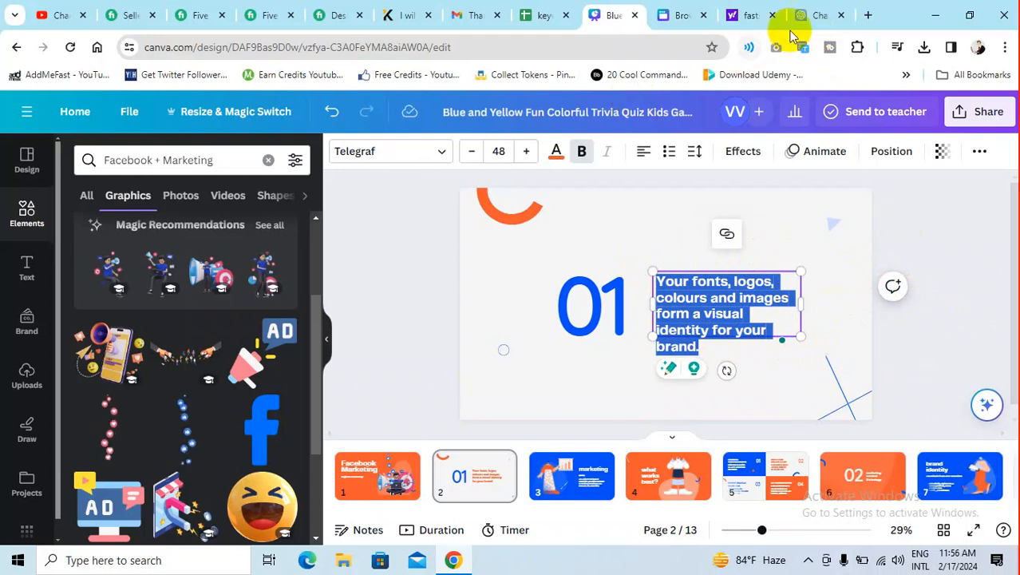
pyautogui.click(815, 15)
pyautogui.click(559, 289)
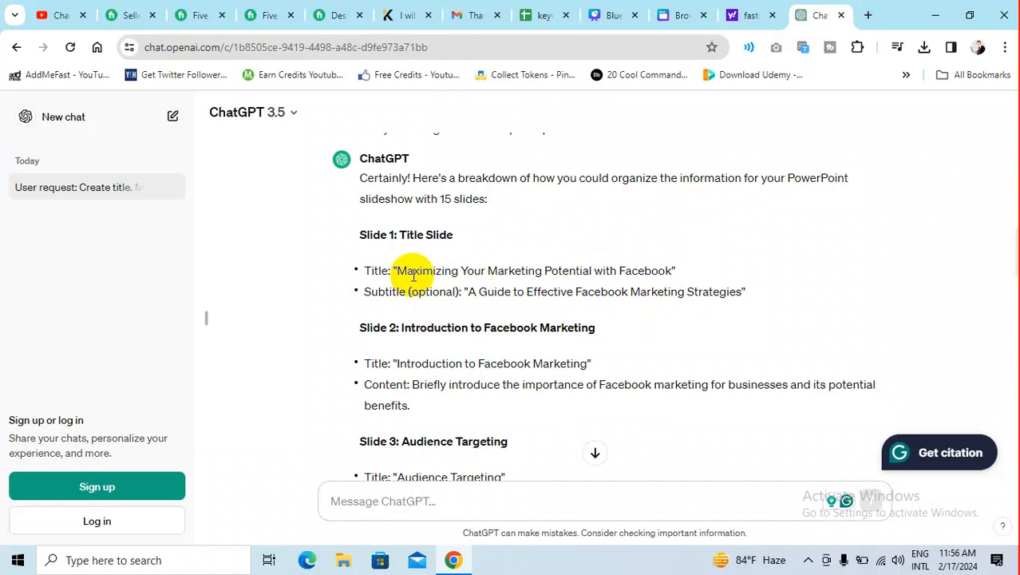
pyautogui.moveTo(396, 268); pyautogui.dragTo(666, 269)
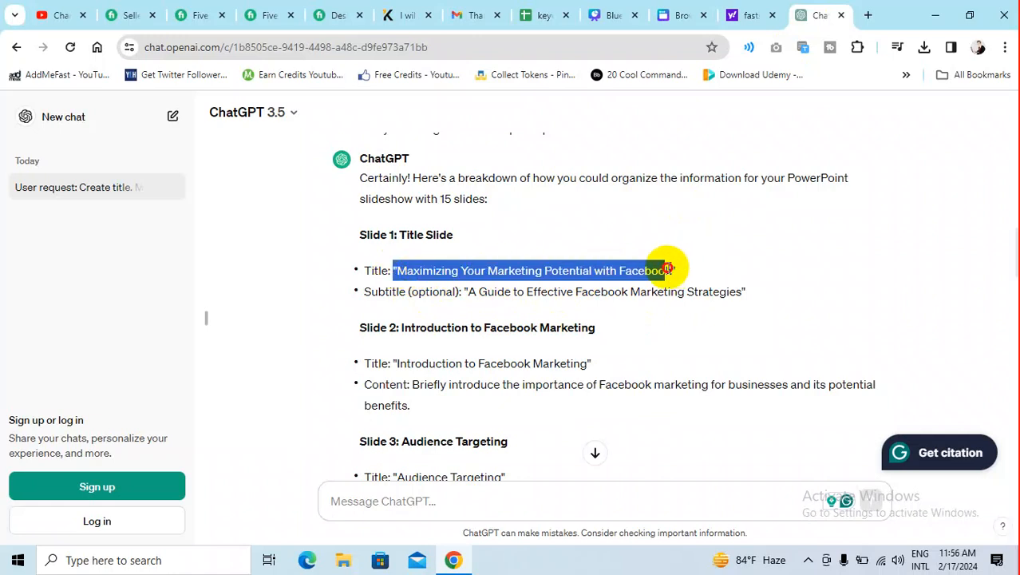
pyautogui.click(668, 269)
pyautogui.moveTo(469, 291); pyautogui.dragTo(724, 276)
pyautogui.hotkey('ctrl', 'c')
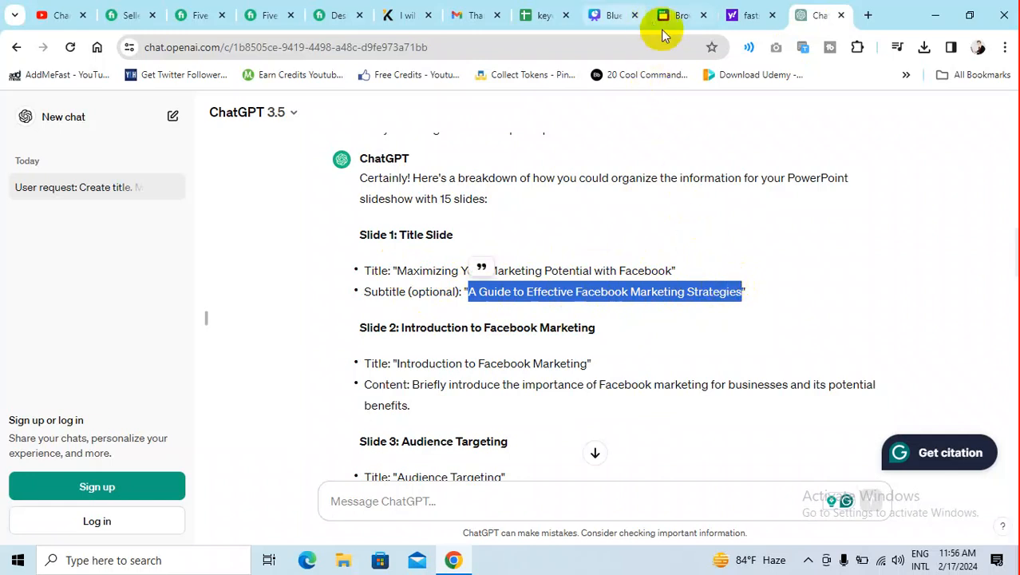
# - Switch to the Canva presentation and replace the orange text beside 01 on page 2 with "A Guide to Effective Facebook Marketing Strategies"
pyautogui.click(607, 16)
pyautogui.click(713, 298)
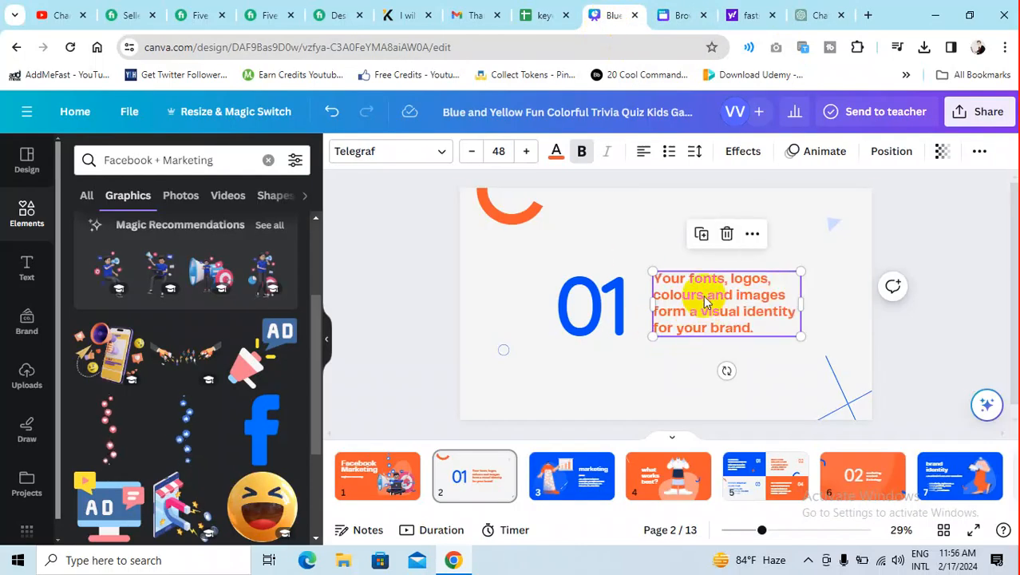
pyautogui.doubleClick(700, 296)
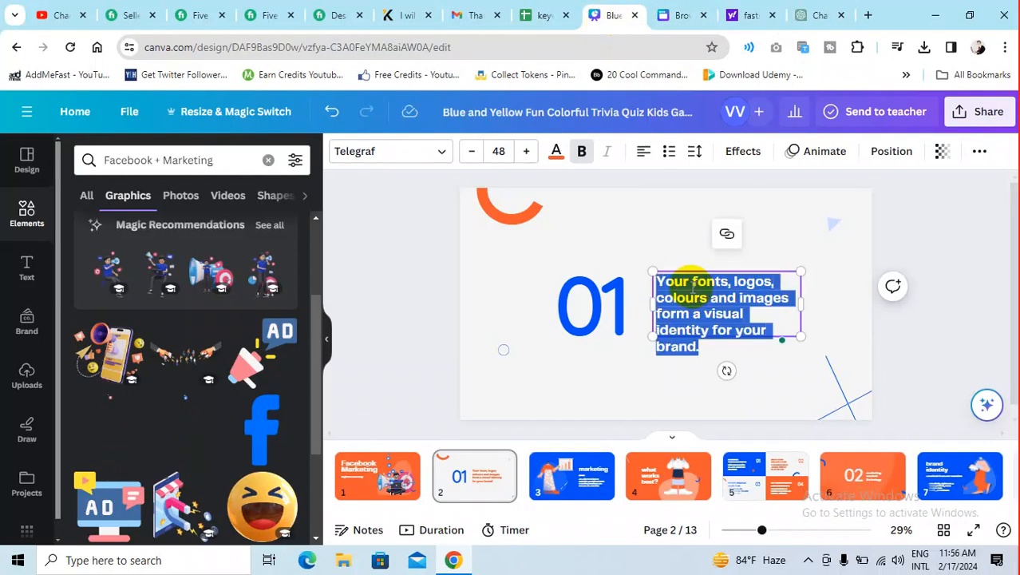
pyautogui.hotkey('ctrl', 'v')
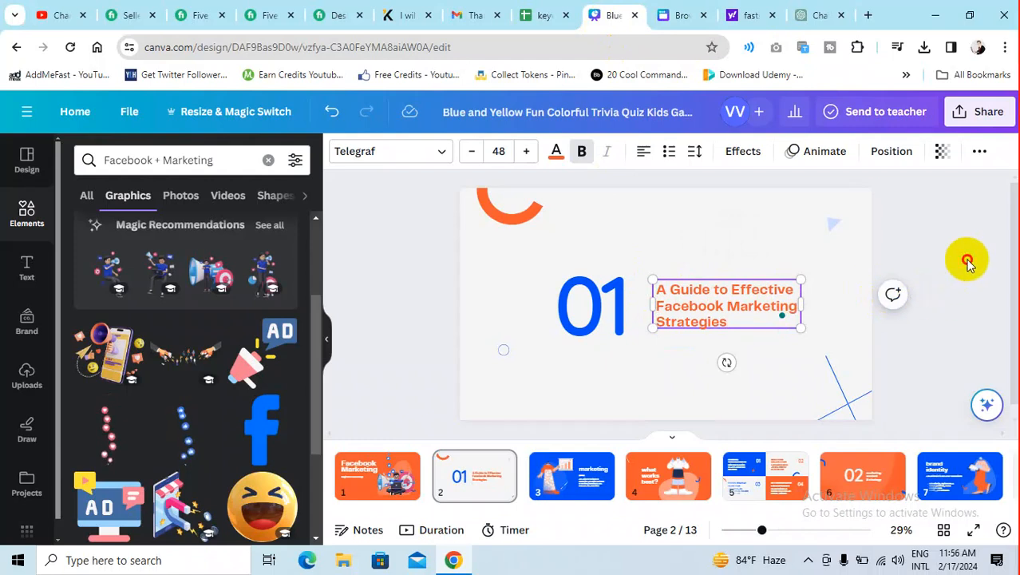
# - Set the font of the orange subtitle beside 01 on page 2 to Roboto, trying Roboto Mono for comparison
pyautogui.click(579, 481)
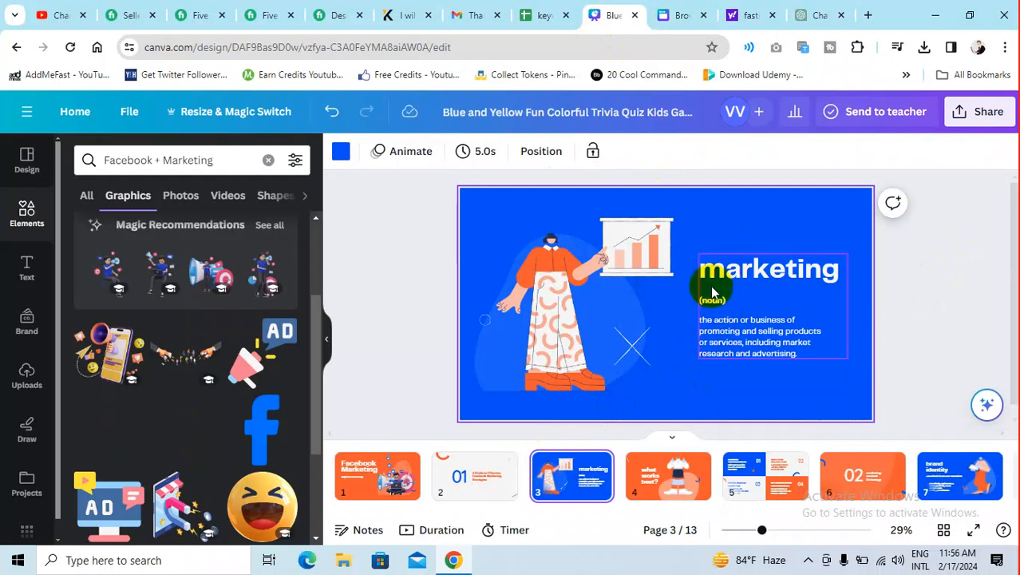
pyautogui.click(481, 472)
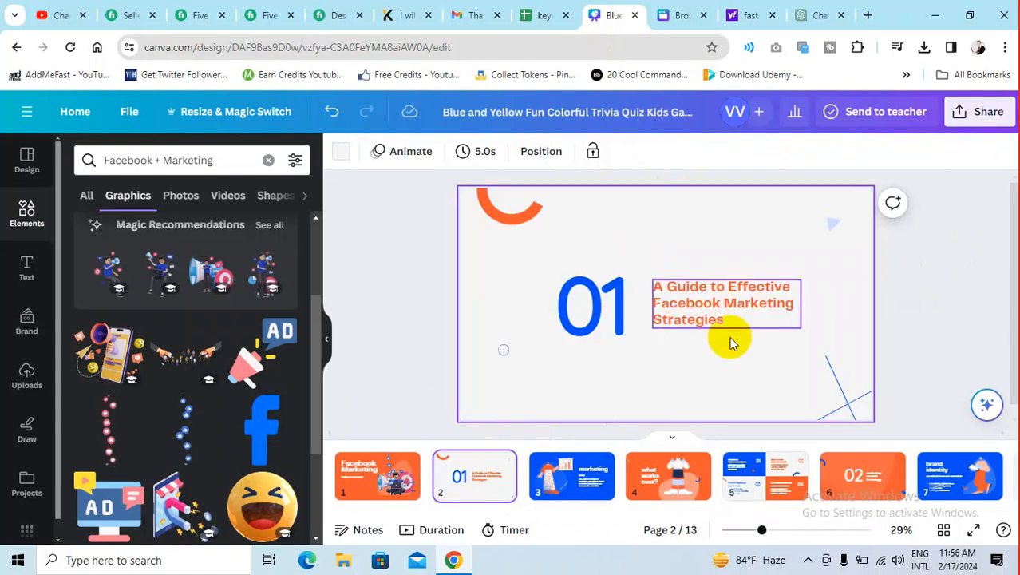
pyautogui.click(684, 313)
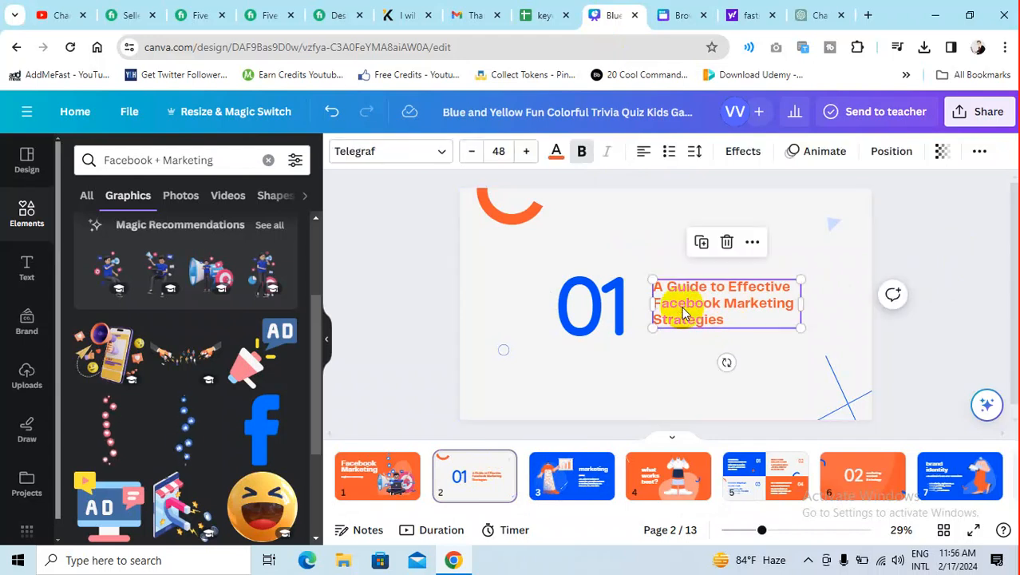
pyautogui.click(402, 162)
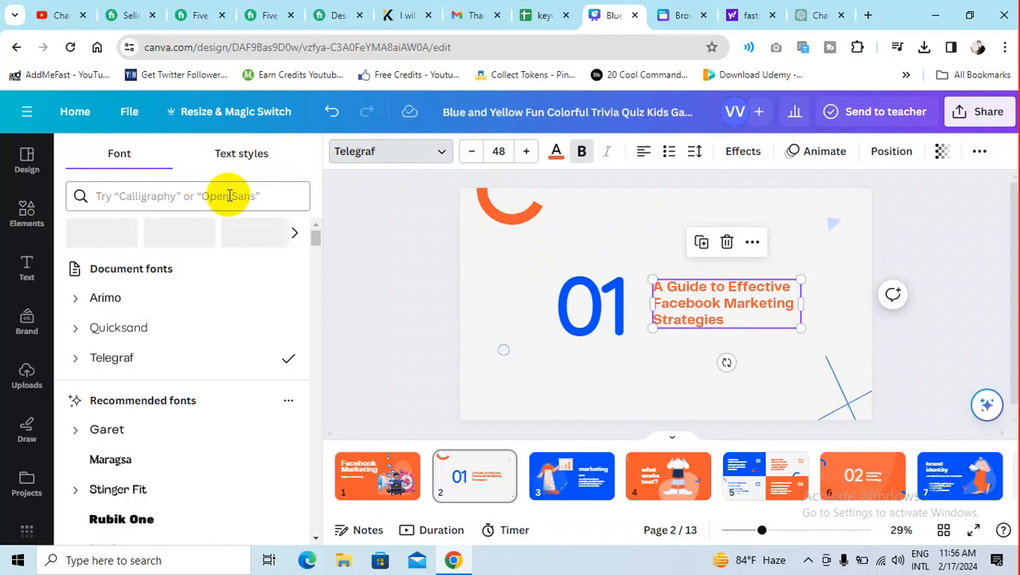
pyautogui.click(201, 197)
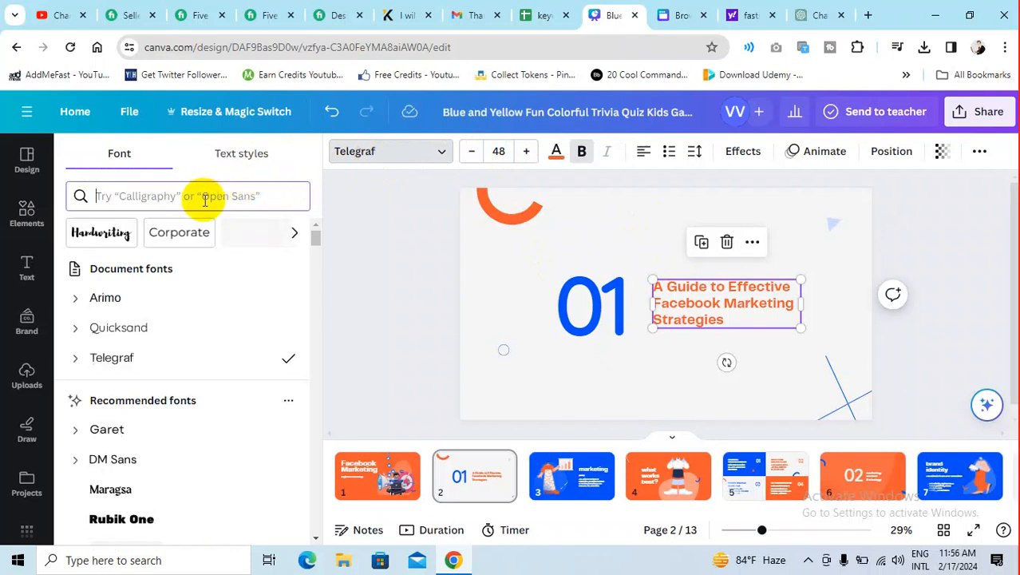
pyautogui.write('ro')
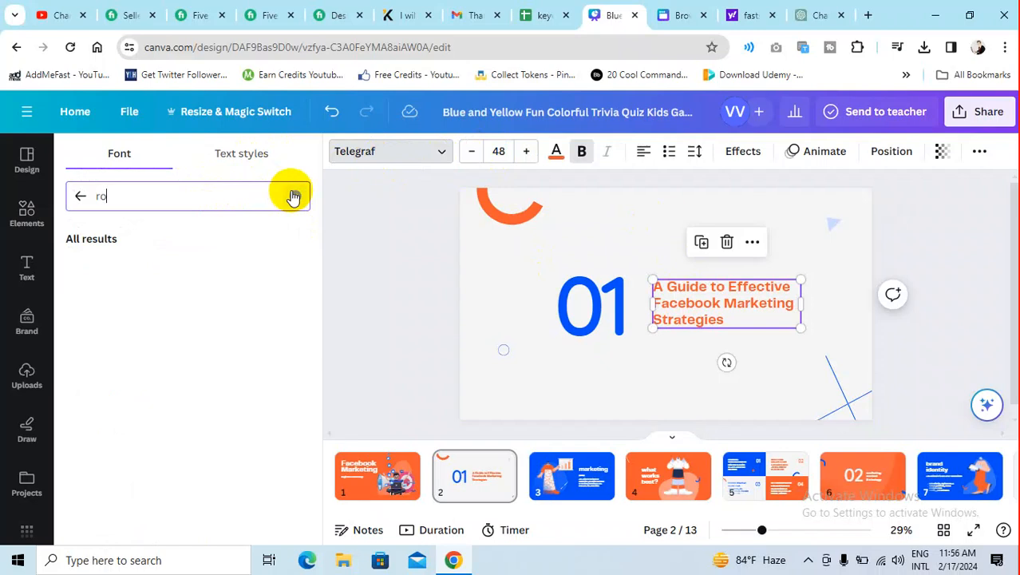
pyautogui.write('bo')
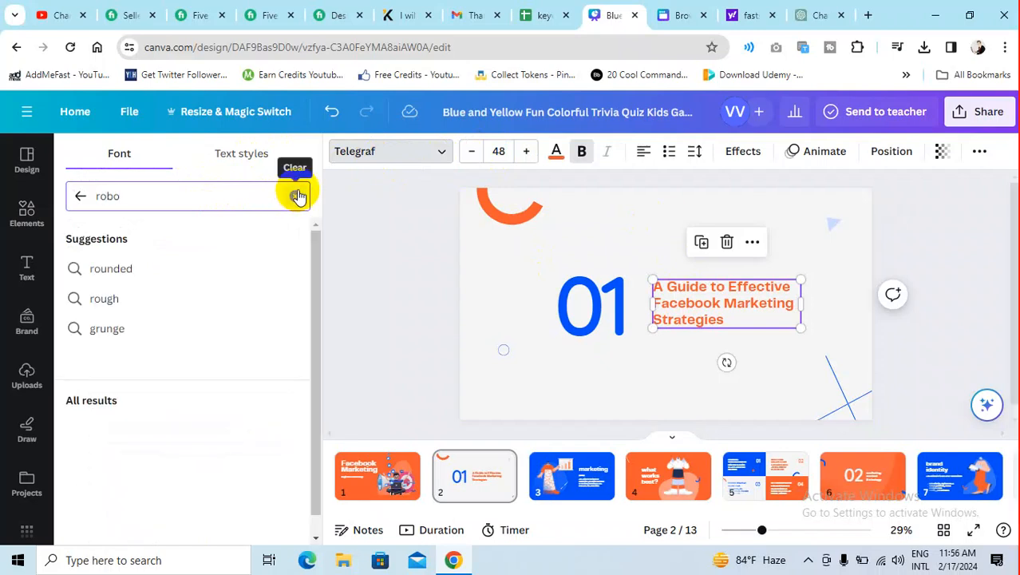
pyautogui.write('t')
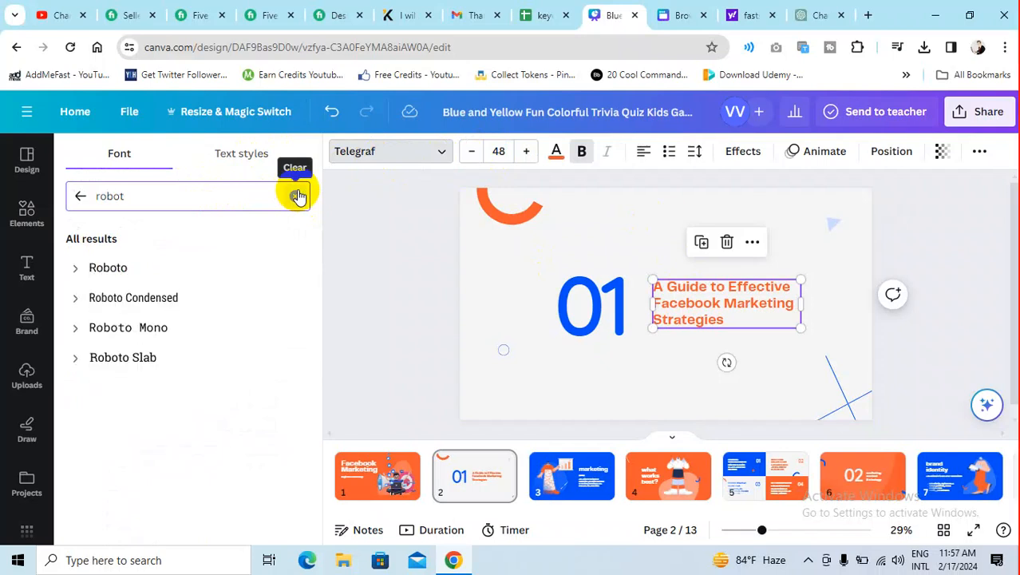
pyautogui.click(194, 276)
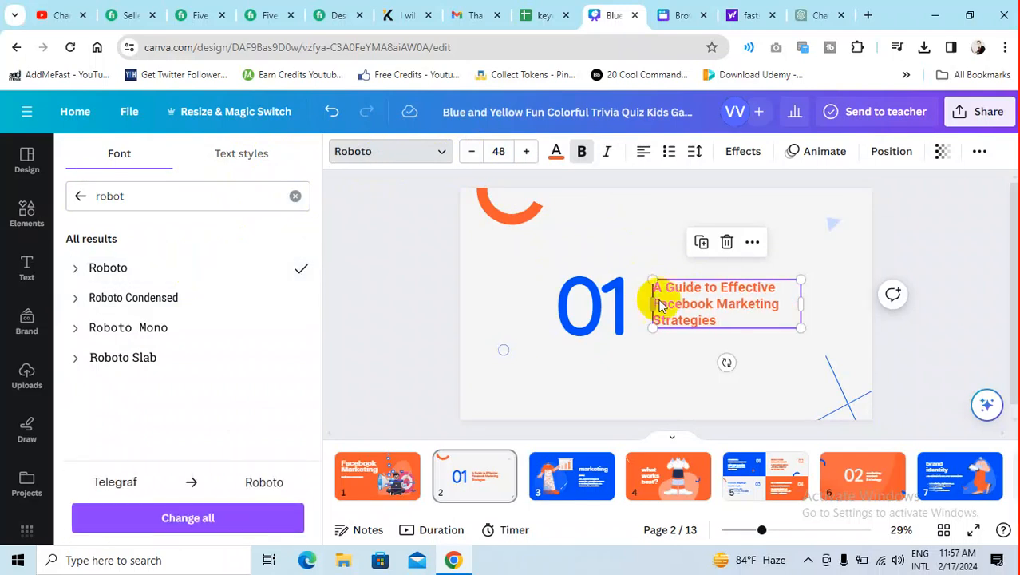
pyautogui.click(183, 326)
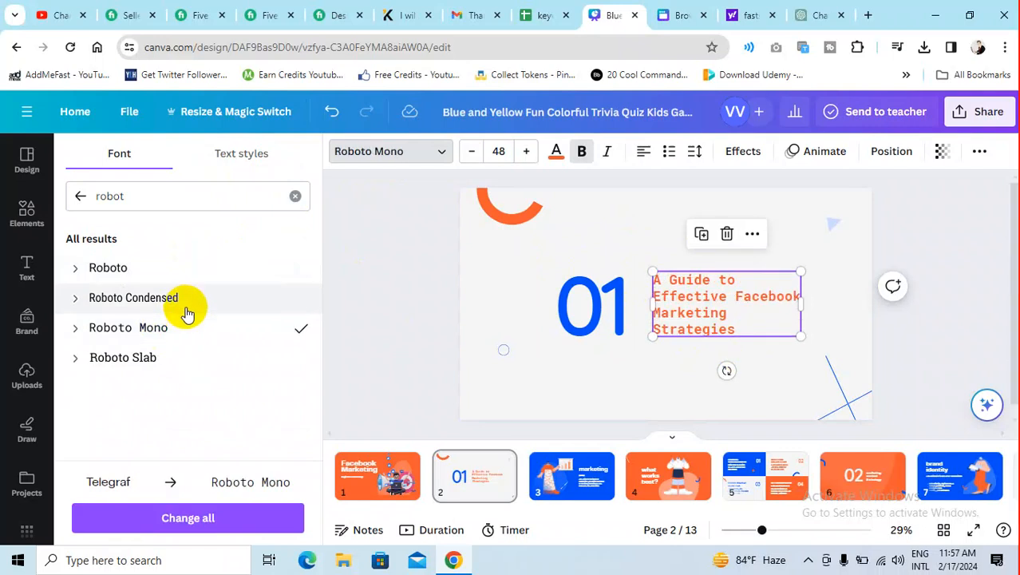
pyautogui.click(161, 270)
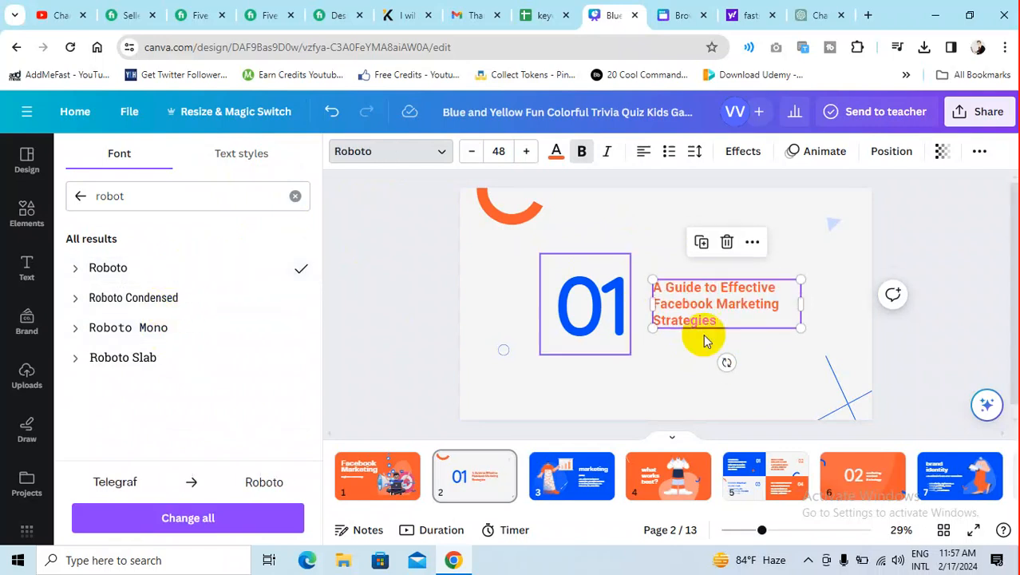
# - Open page 3 of the presentation and select the Slide 2 content sentence in ChatGPT's outline as possible text for it
pyautogui.click(570, 490)
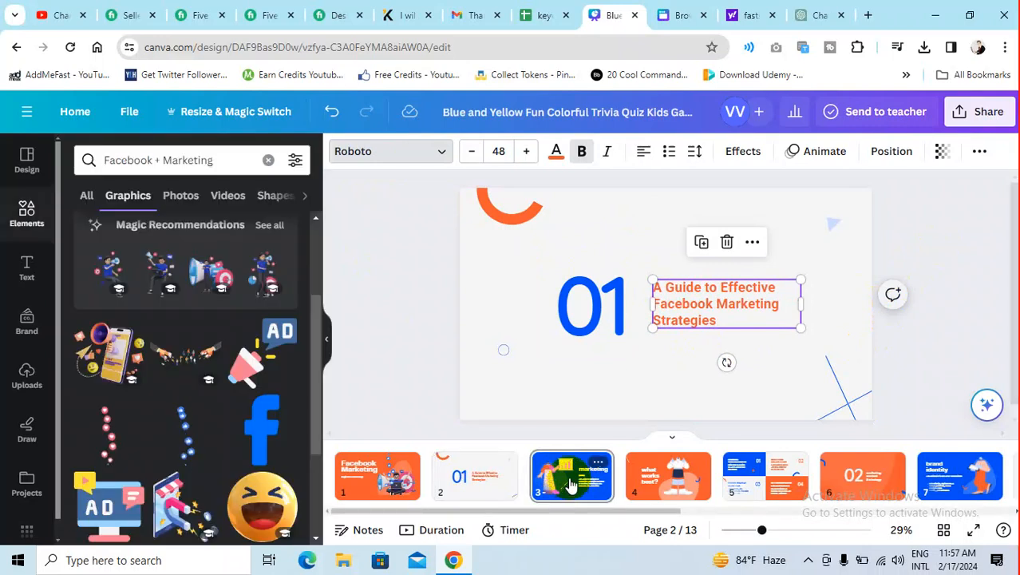
pyautogui.click(740, 268)
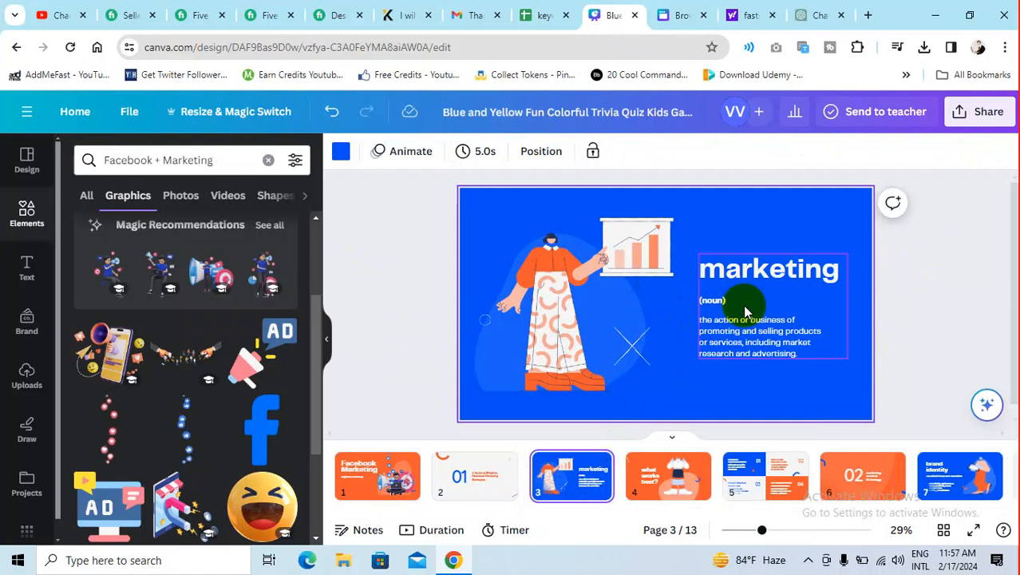
pyautogui.click(809, 15)
pyautogui.scroll(-1, 423, 287)
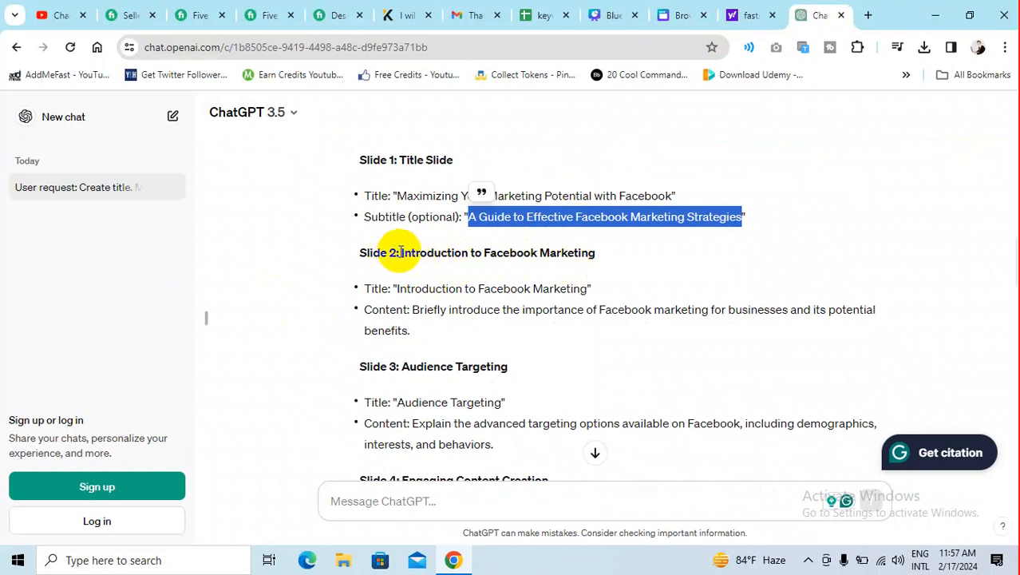
pyautogui.moveTo(412, 309); pyautogui.dragTo(438, 326)
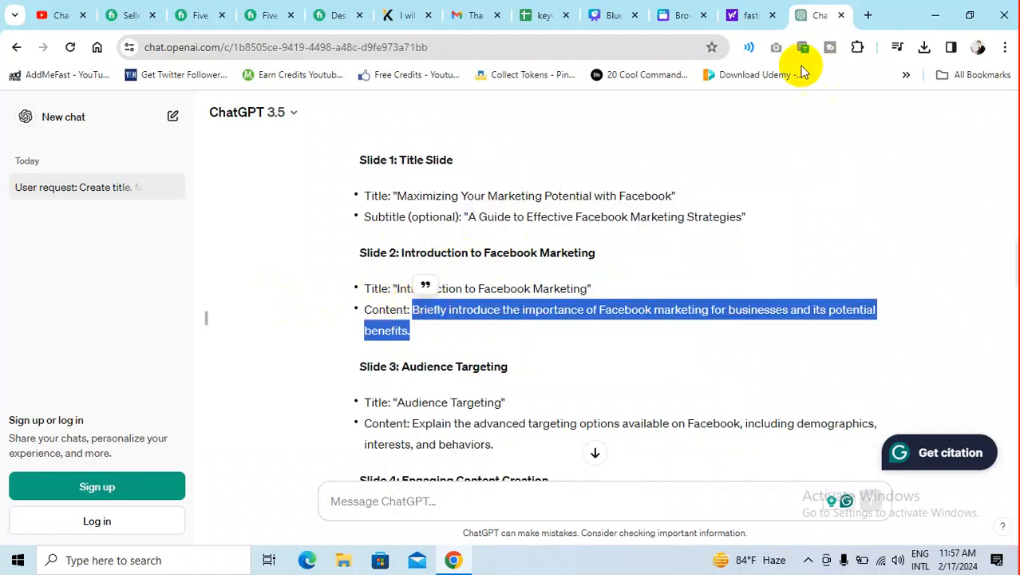
pyautogui.click(601, 16)
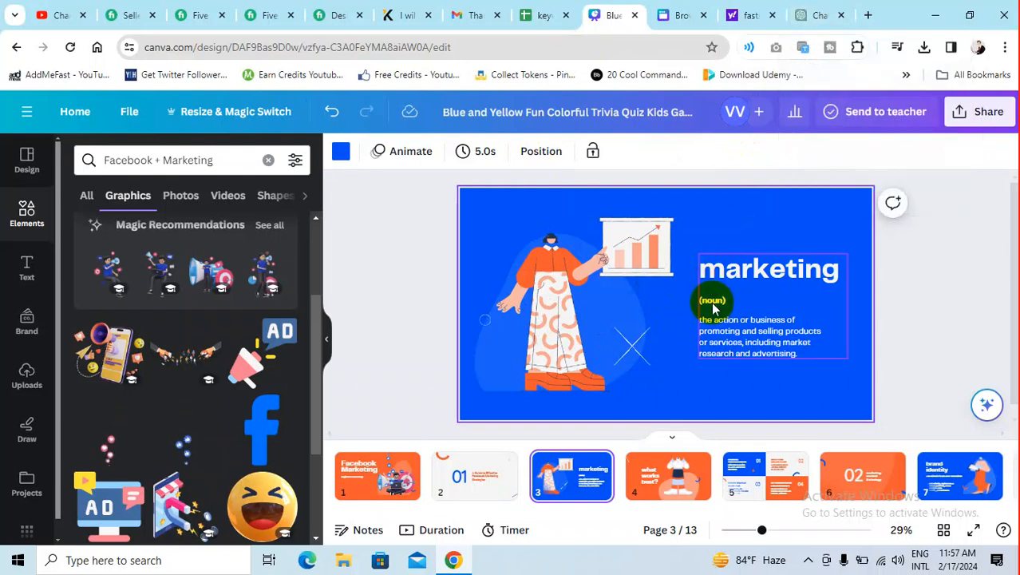
# - Copy the word "Introduction" from ChatGPT's Slide 2 title and replace the "marketing" heading on page 3 of the Canva presentation with it
pyautogui.click(814, 15)
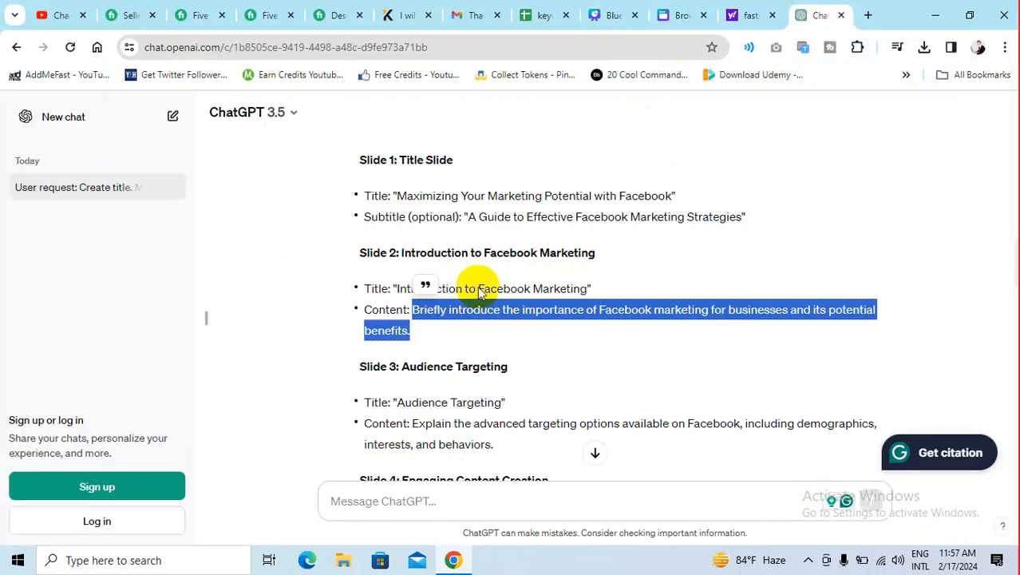
pyautogui.click(535, 269)
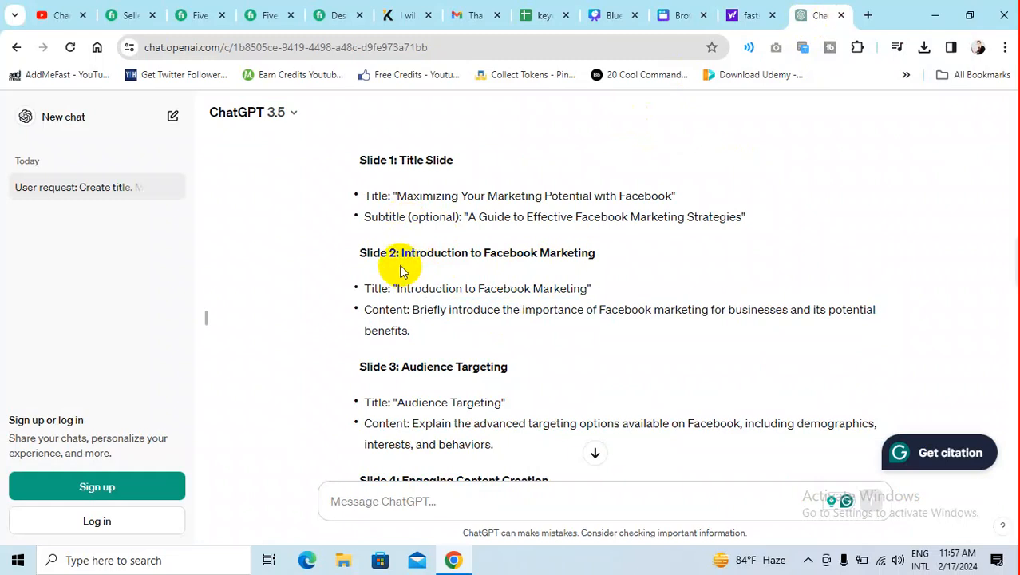
pyautogui.moveTo(402, 254); pyautogui.dragTo(599, 252)
pyautogui.moveTo(398, 288); pyautogui.dragTo(471, 288)
pyautogui.hotkey('ctrl', 'c')
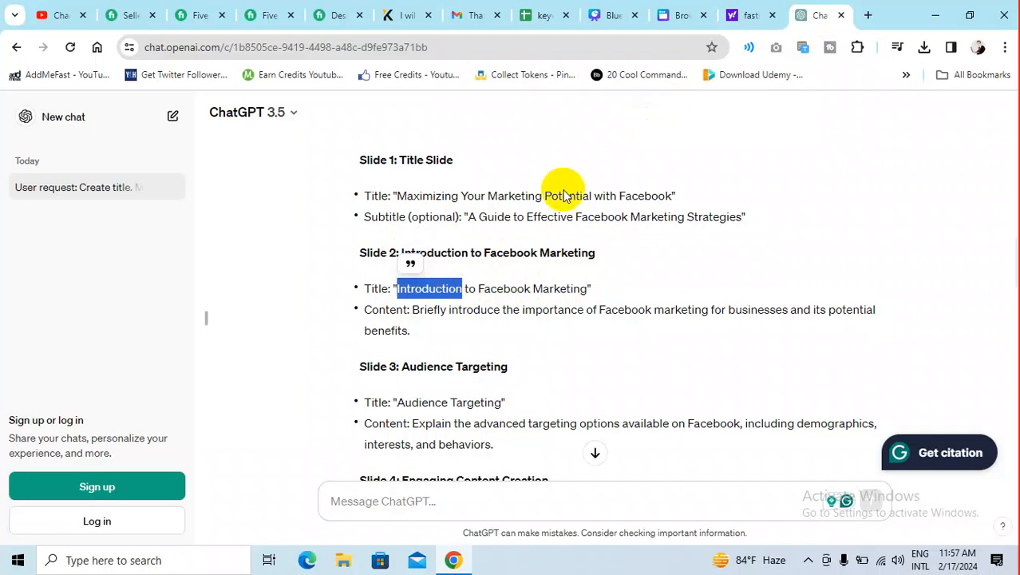
pyautogui.click(603, 16)
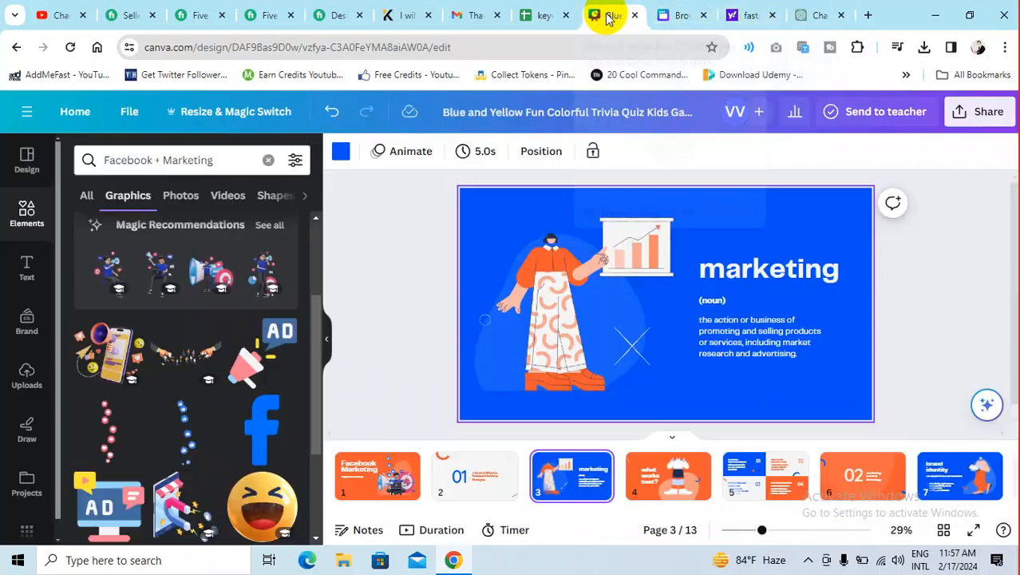
pyautogui.doubleClick(744, 273)
pyautogui.hotkey('ctrl', 'v')
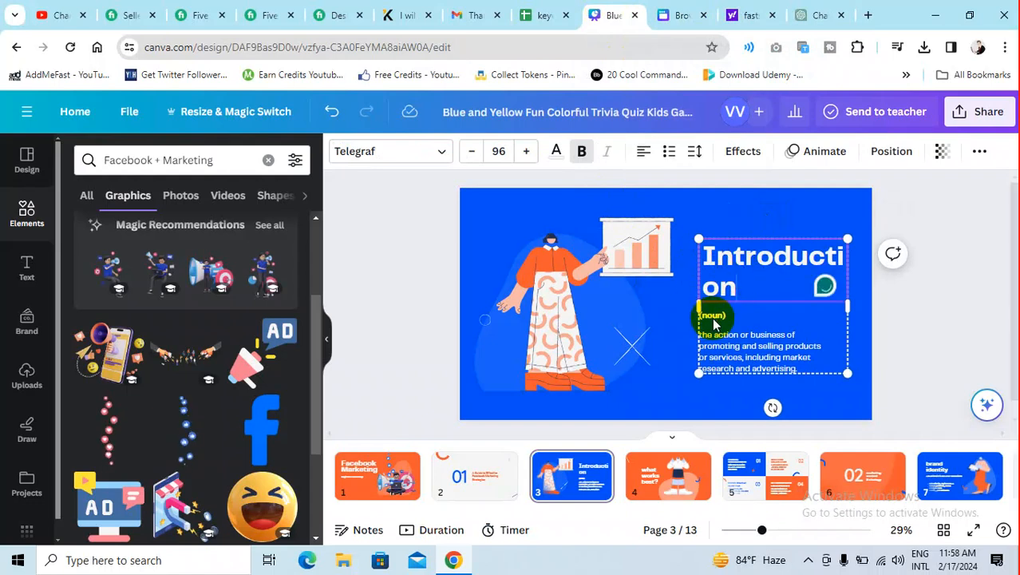
# - Copy the Slide 2 content sentence from ChatGPT without its full stop and replace the marketing definition on Canva page 3 with it
pyautogui.click(820, 15)
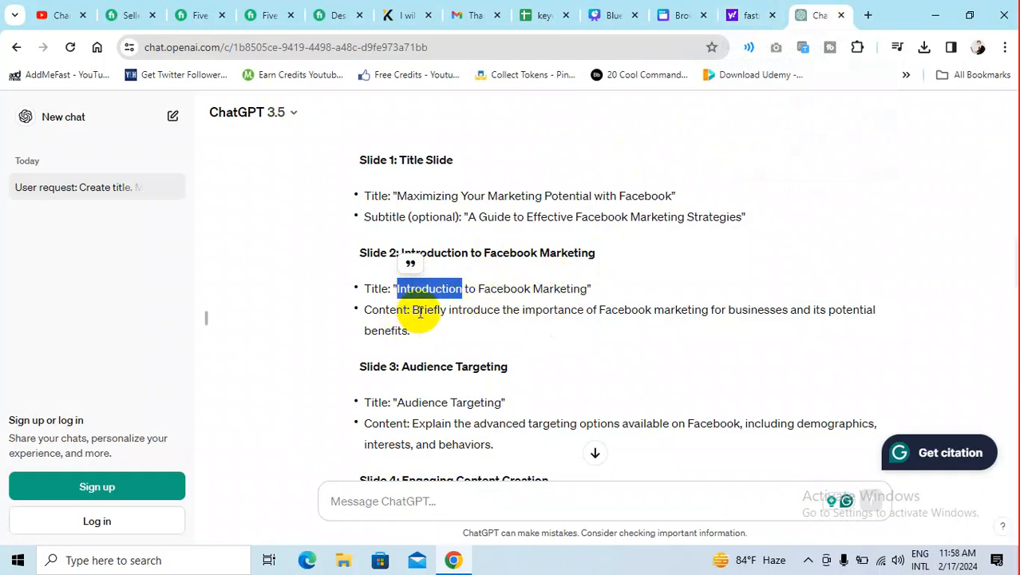
pyautogui.moveTo(413, 310); pyautogui.dragTo(409, 329)
pyautogui.hotkey('ctrl', 'c')
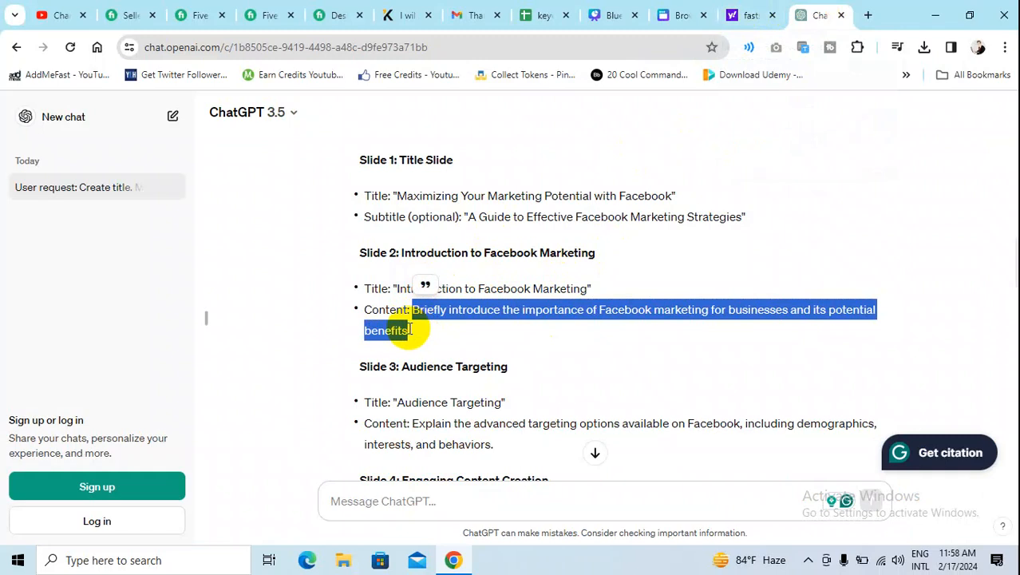
pyautogui.click(611, 15)
pyautogui.click(733, 344)
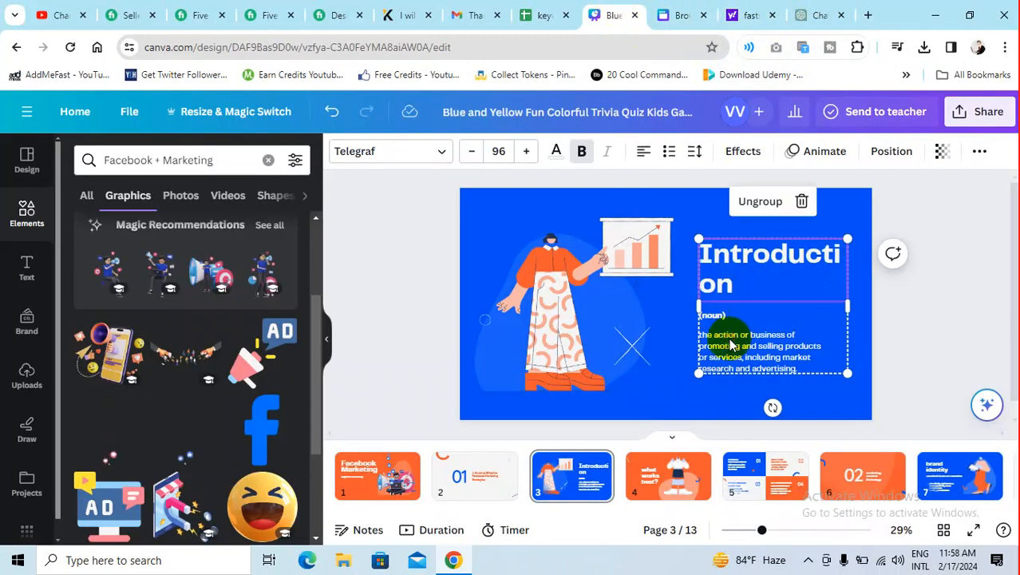
pyautogui.click(731, 343)
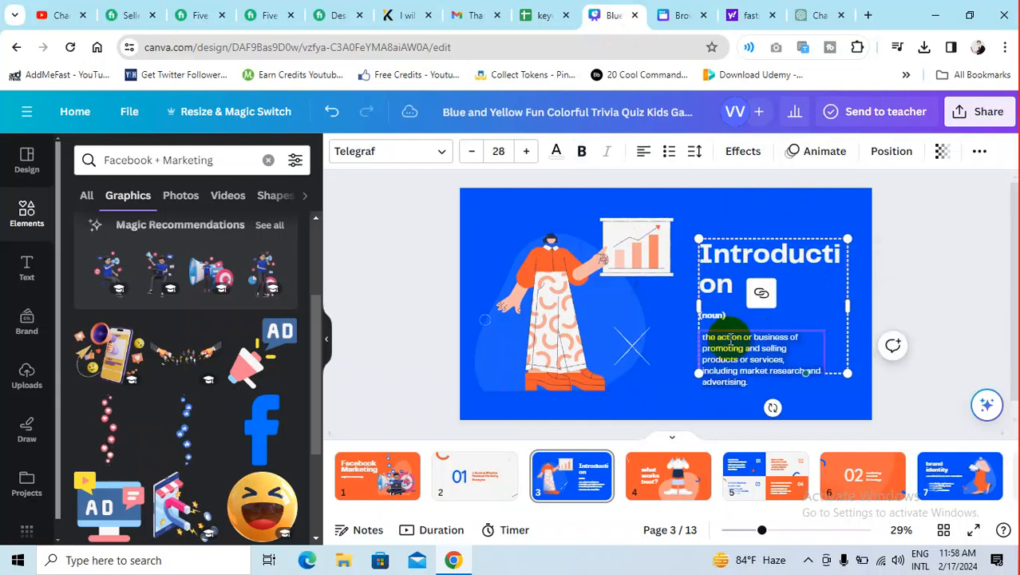
pyautogui.hotkey('ctrl', 'v')
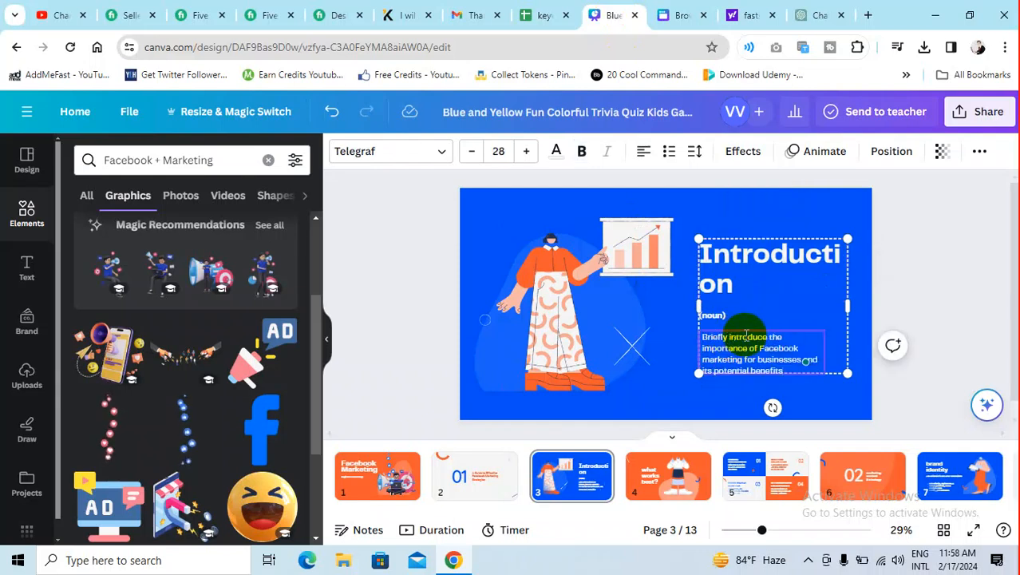
pyautogui.click(937, 303)
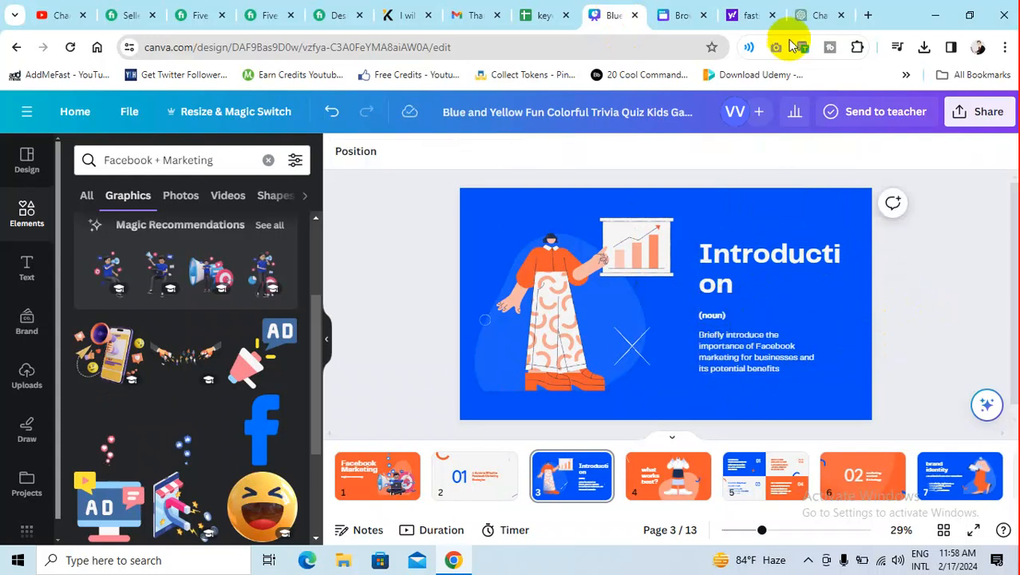
# - Replace "(noun)" under the page 3 heading with "(Facebook Marketing)", including both parentheses, and leave text editing
pyautogui.click(711, 322)
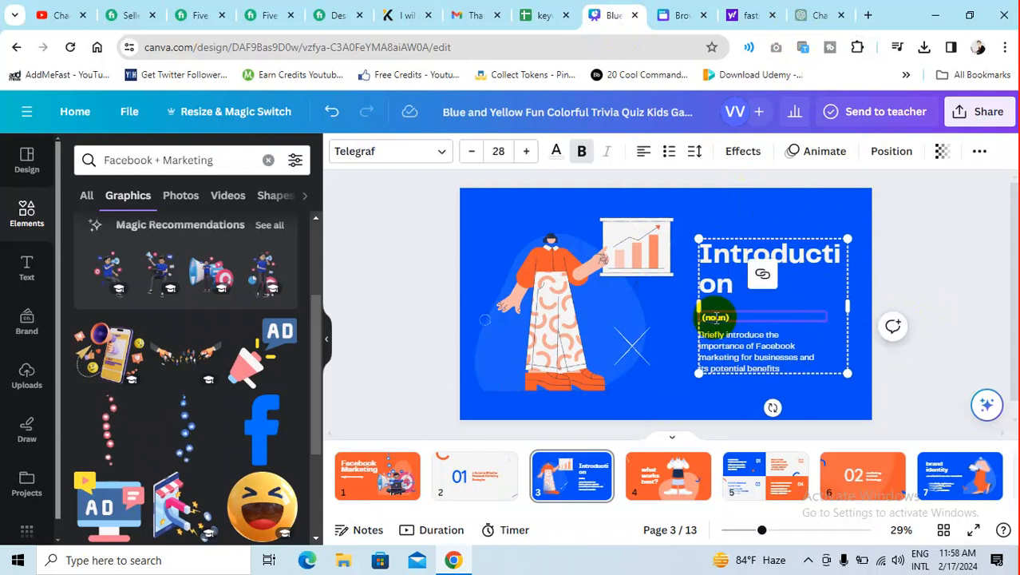
pyautogui.write('F')
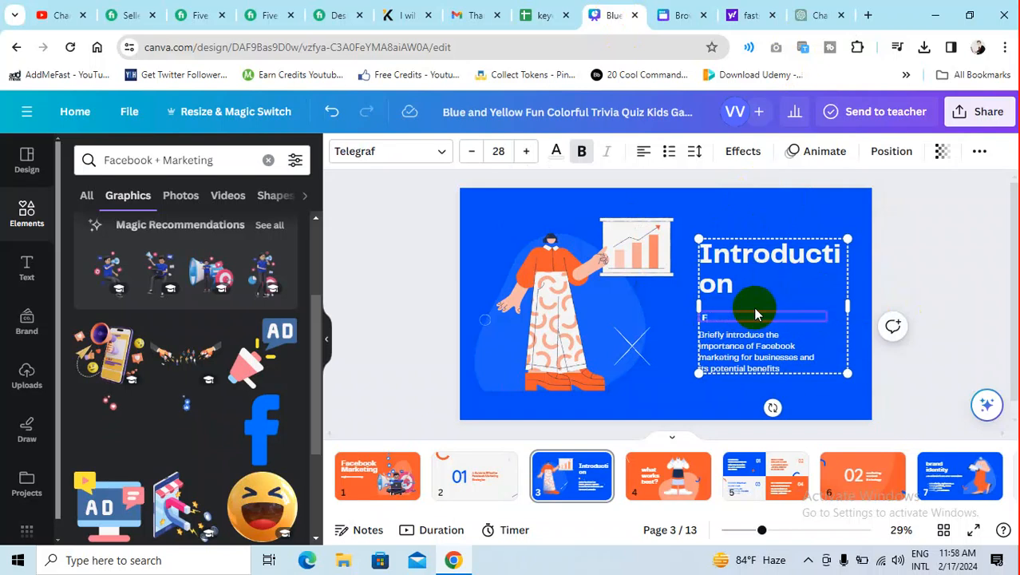
pyautogui.write('acebook Marketing')
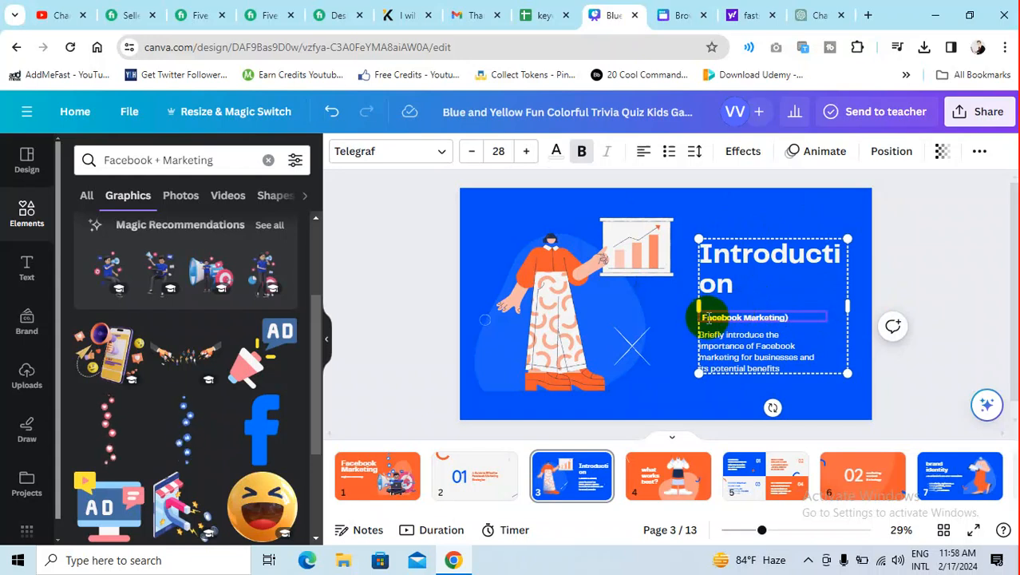
pyautogui.click(702, 319)
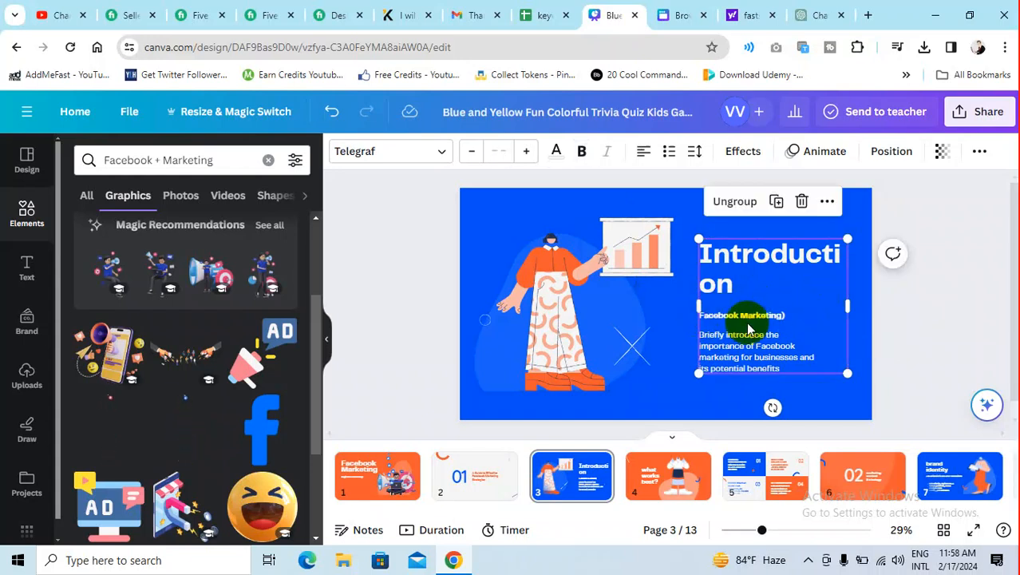
pyautogui.click(713, 322)
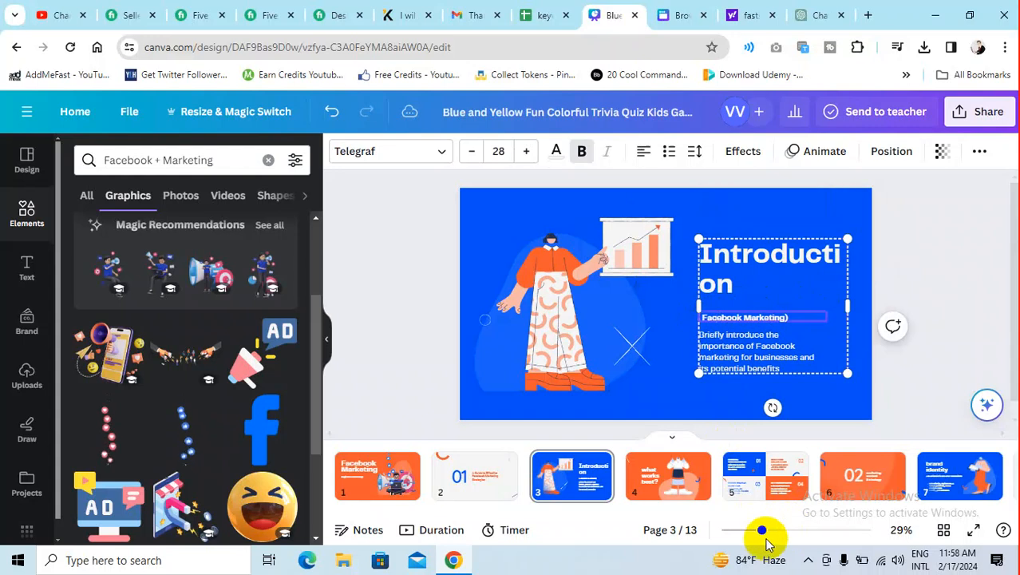
pyautogui.moveTo(761, 534); pyautogui.dragTo(778, 530)
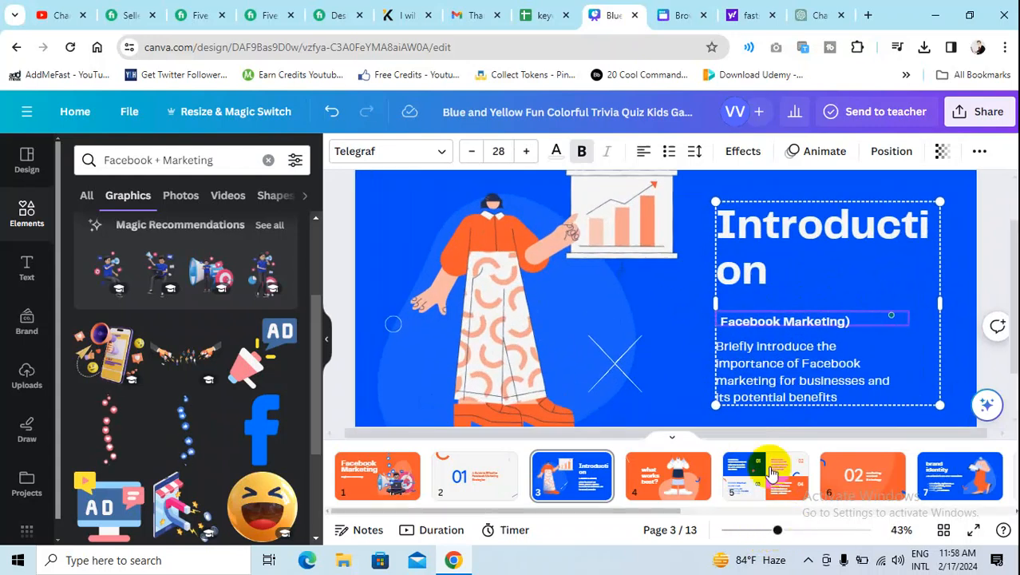
pyautogui.click(723, 322)
pyautogui.write('(')
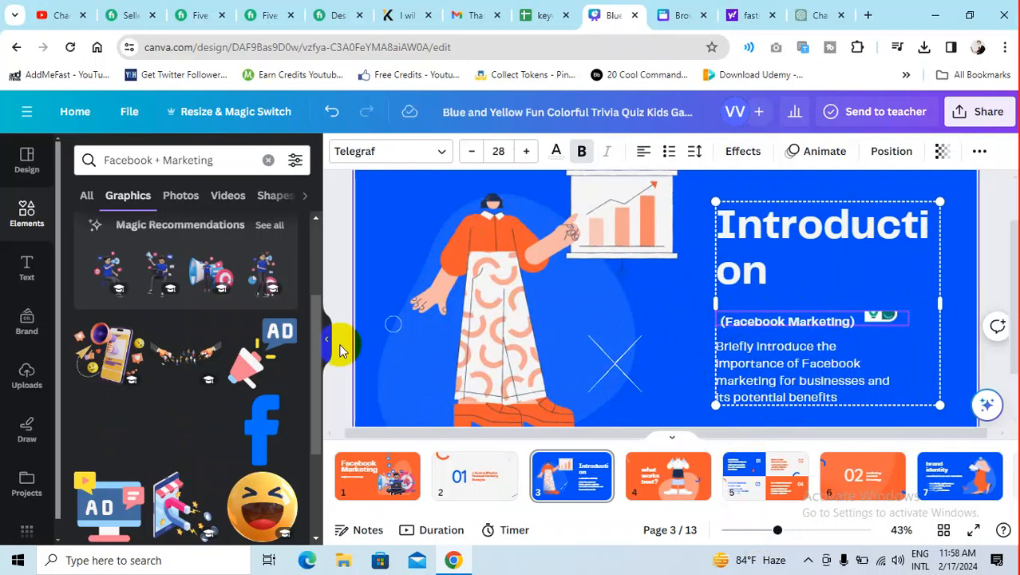
pyautogui.click(329, 340)
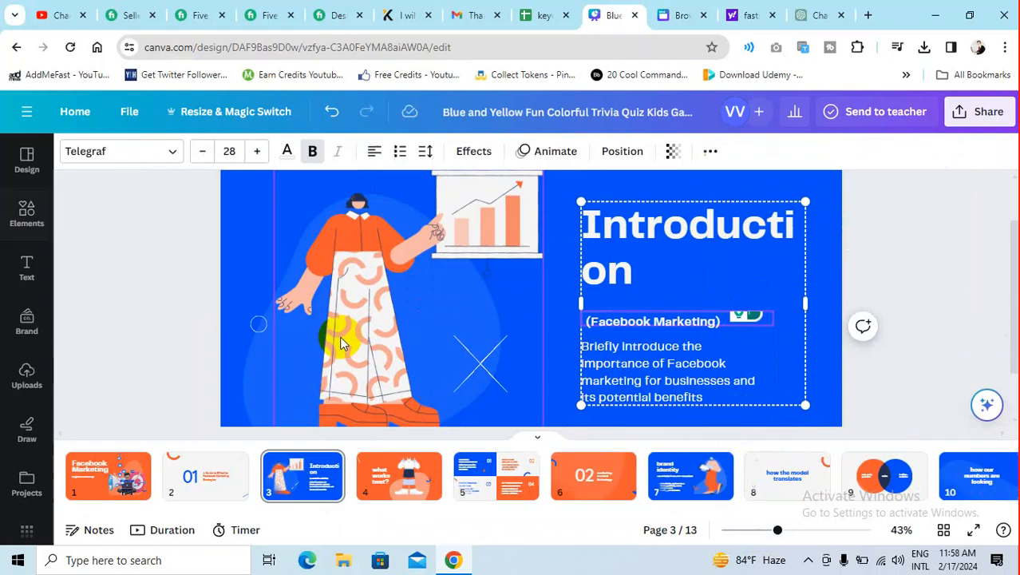
pyautogui.click(891, 244)
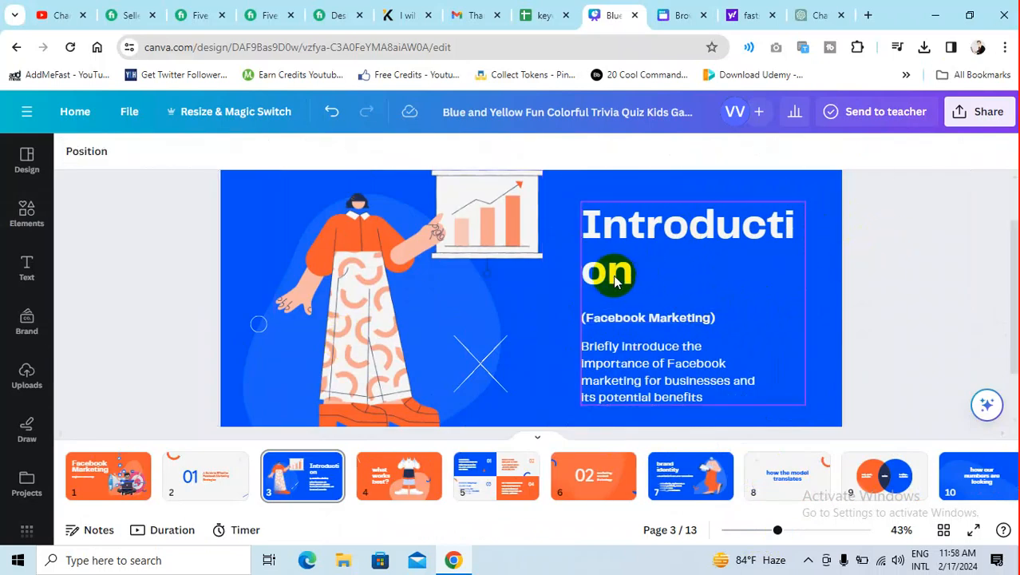
# - Reduce the font size of the "Introduction" heading on page 3 to 75, trying 88 and 80 first
pyautogui.click(683, 236)
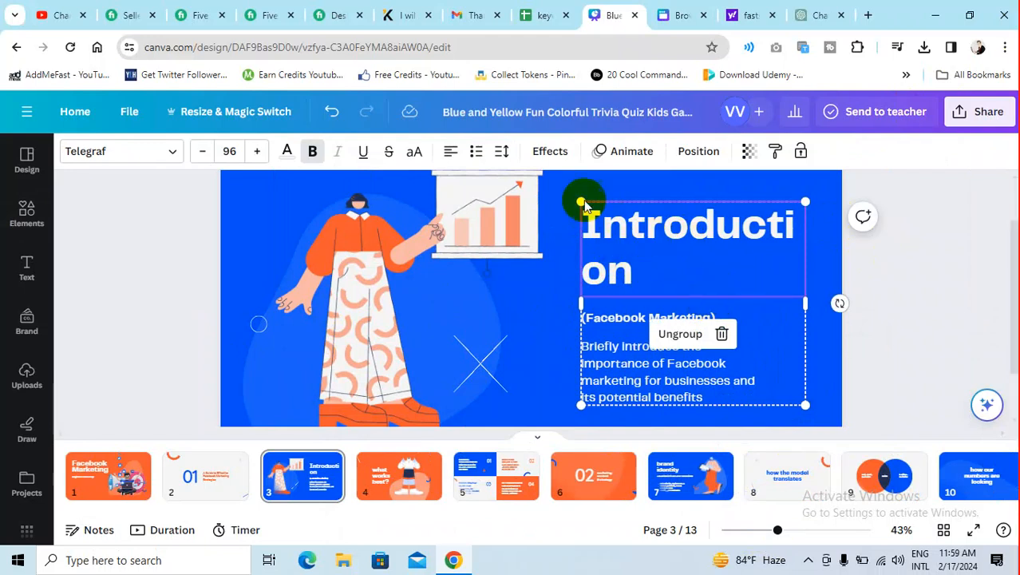
pyautogui.moveTo(583, 205); pyautogui.dragTo(608, 231)
pyautogui.doubleClick(608, 231)
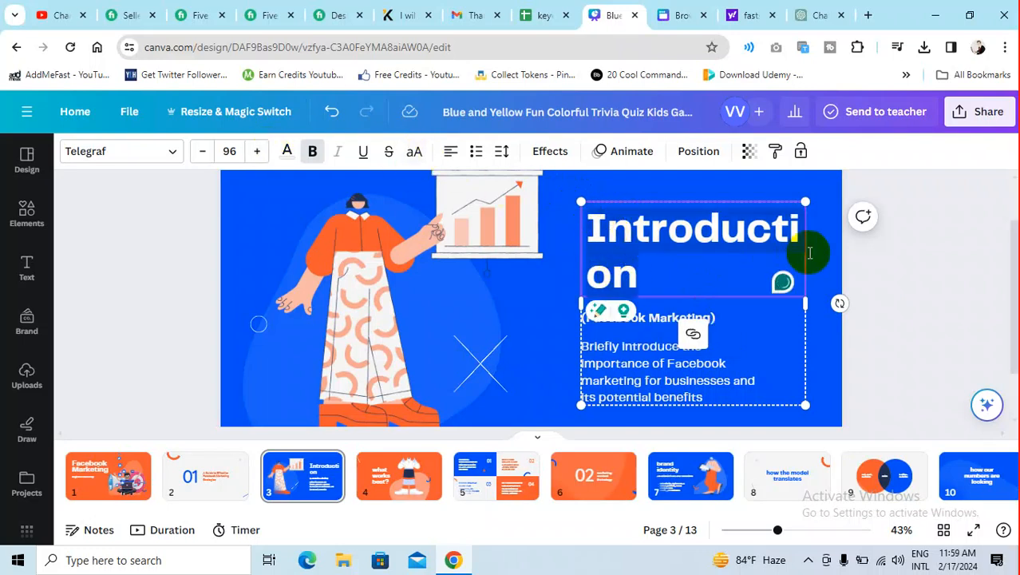
pyautogui.click(234, 150)
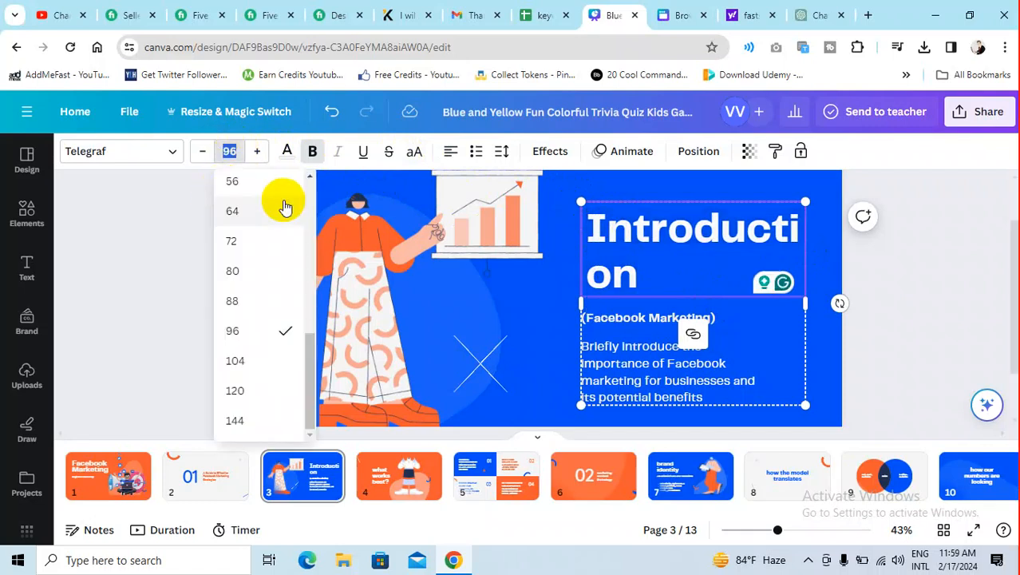
pyautogui.write('88')
pyautogui.press('Return')
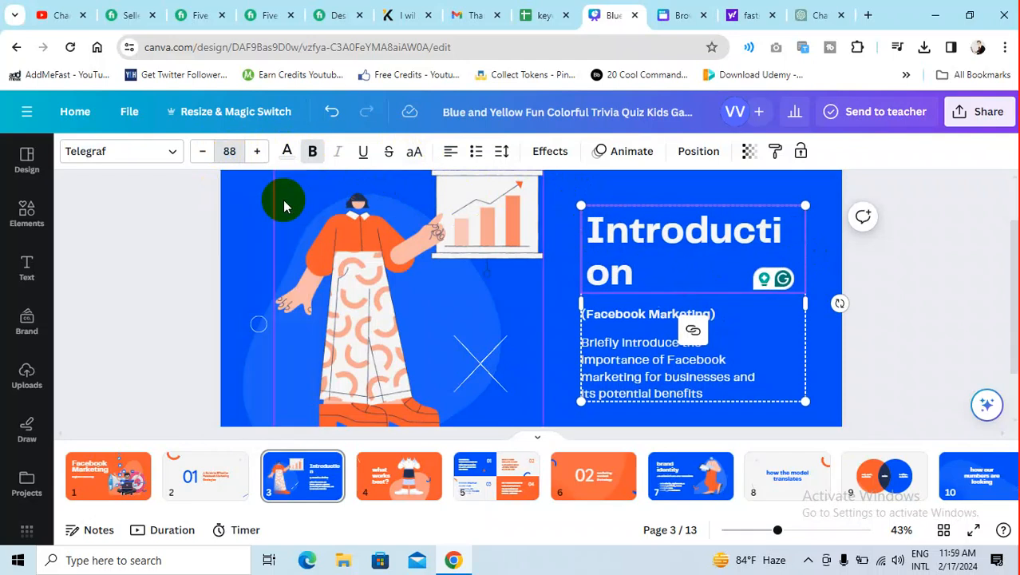
pyautogui.click(230, 151)
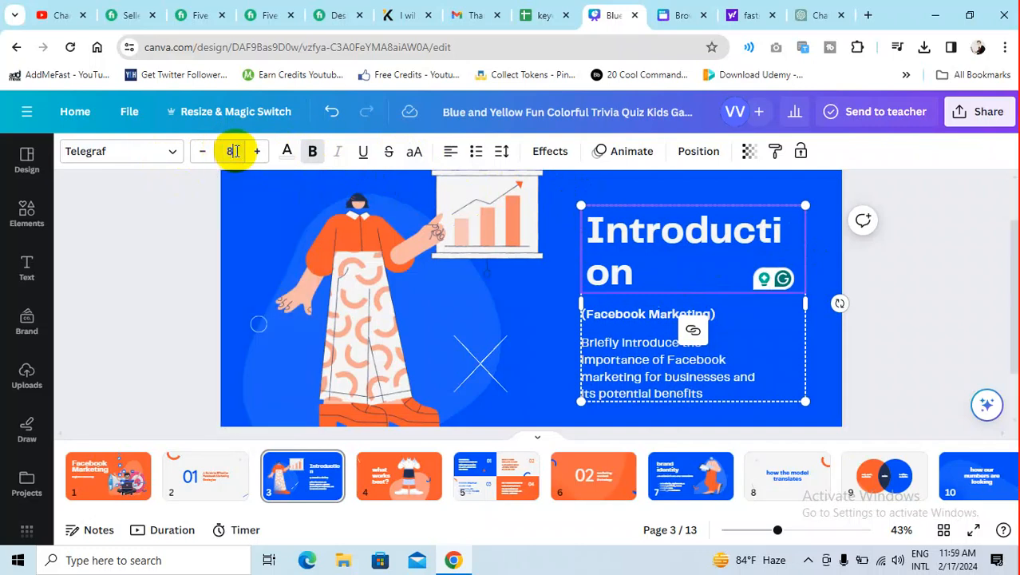
pyautogui.write('80')
pyautogui.press('Return')
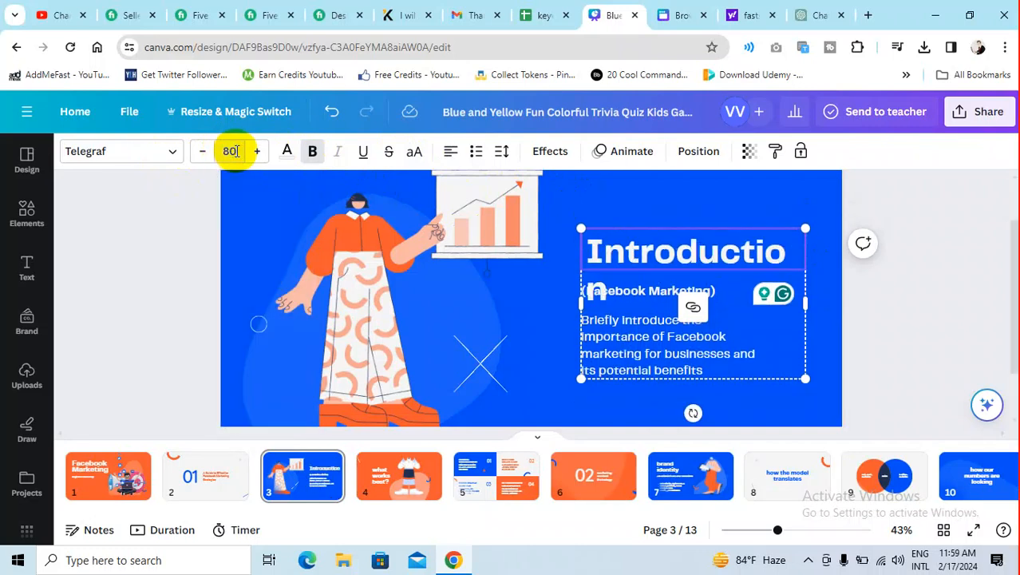
pyautogui.click(231, 152)
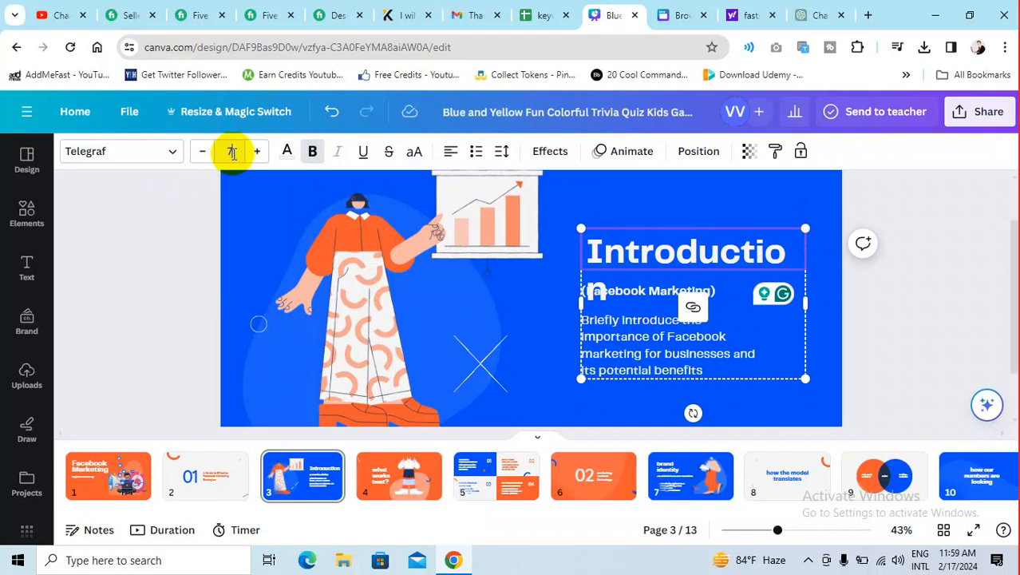
pyautogui.press('Return')
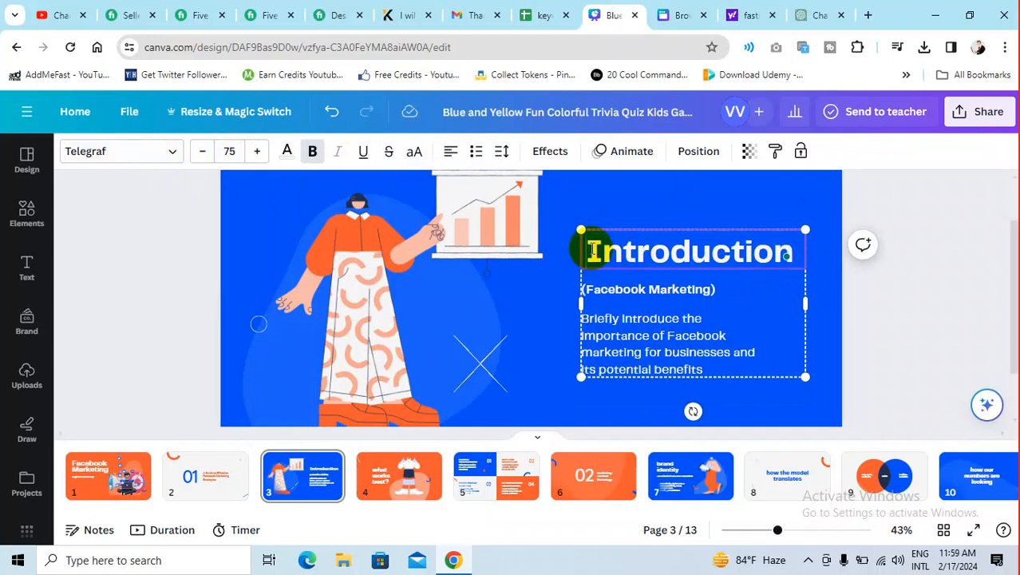
pyautogui.moveTo(582, 248); pyautogui.dragTo(609, 249)
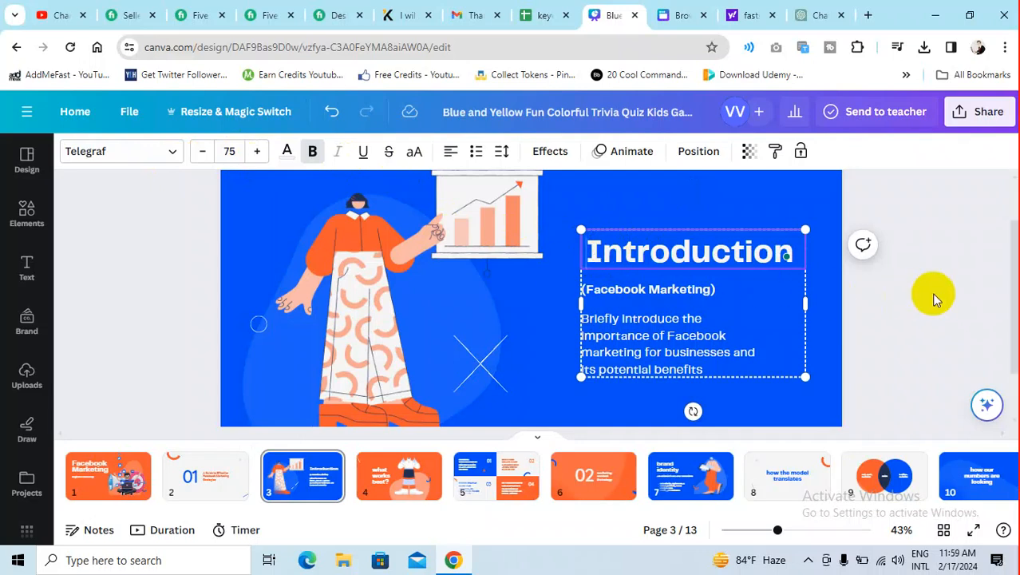
pyautogui.click(958, 281)
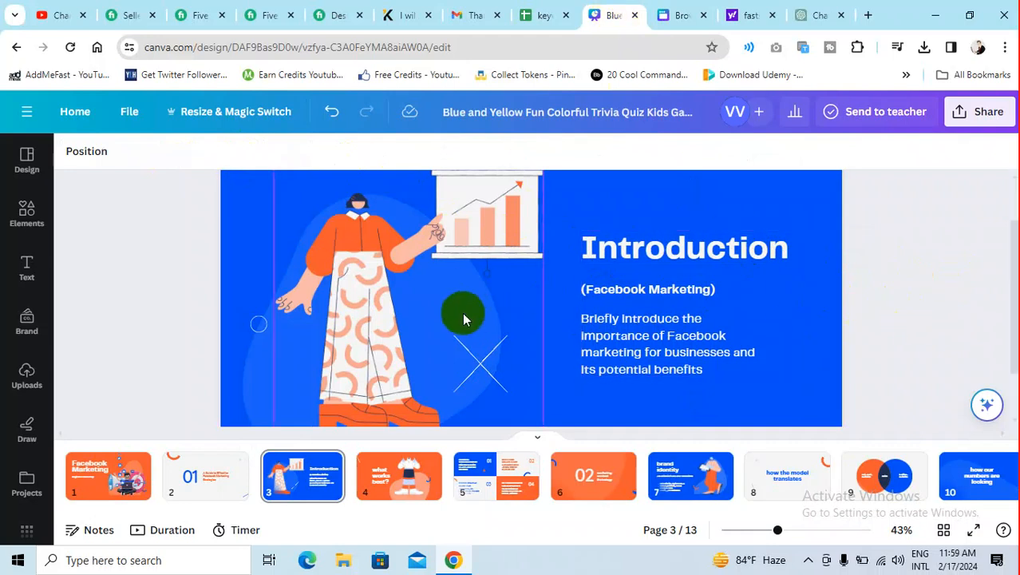
# - Delete the illustration of the woman pointing at a chart from page 3
pyautogui.scroll(1, 472, 318)
pyautogui.scroll(-2, 761, 369)
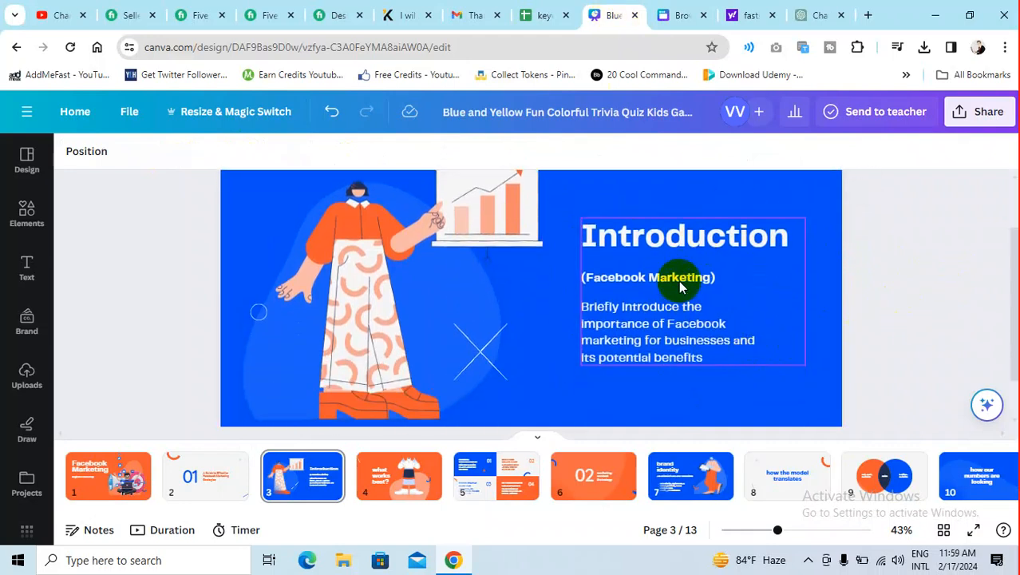
pyautogui.scroll(2, 447, 223)
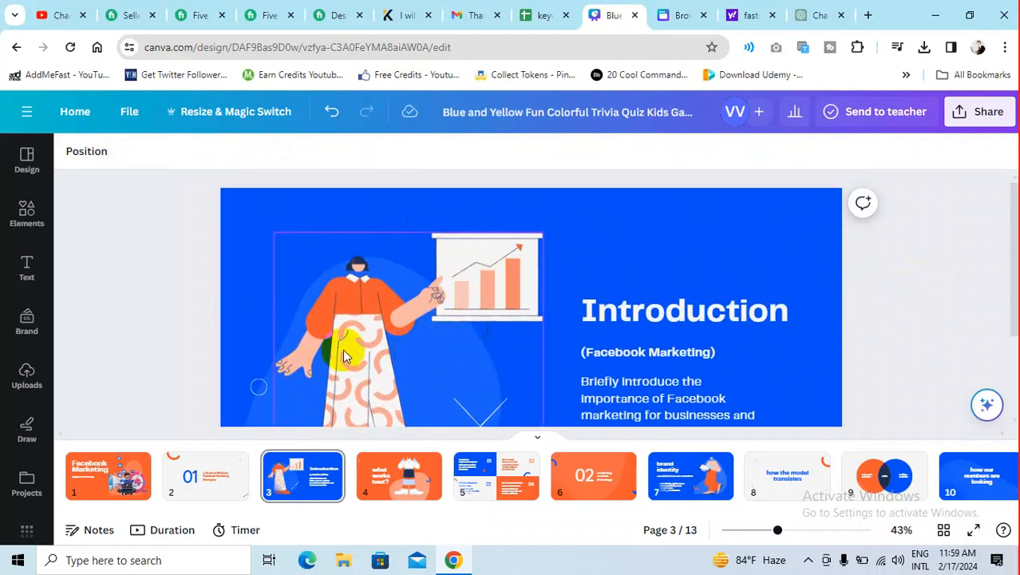
pyautogui.scroll(-2, 455, 296)
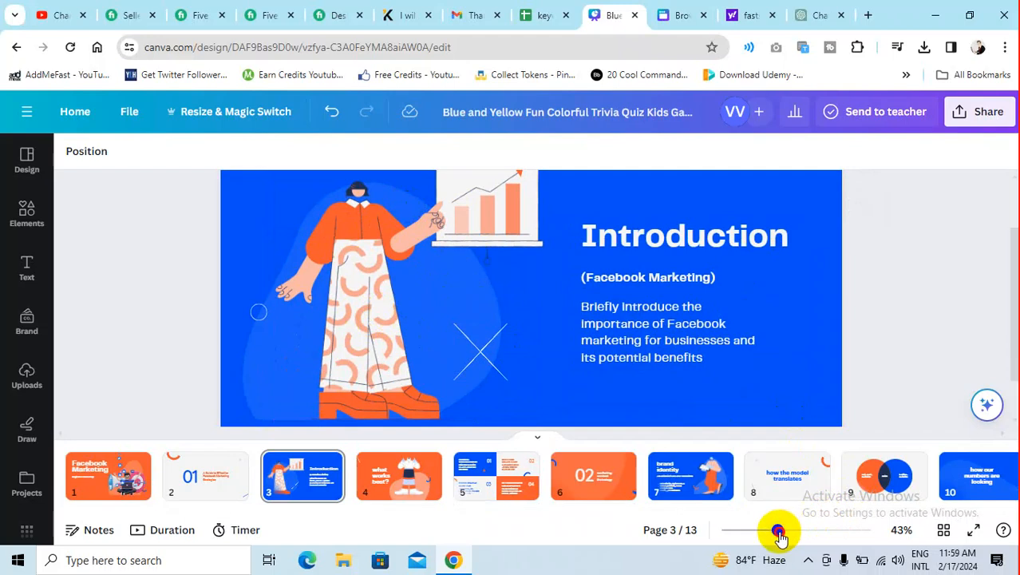
pyautogui.moveTo(779, 530); pyautogui.dragTo(763, 531)
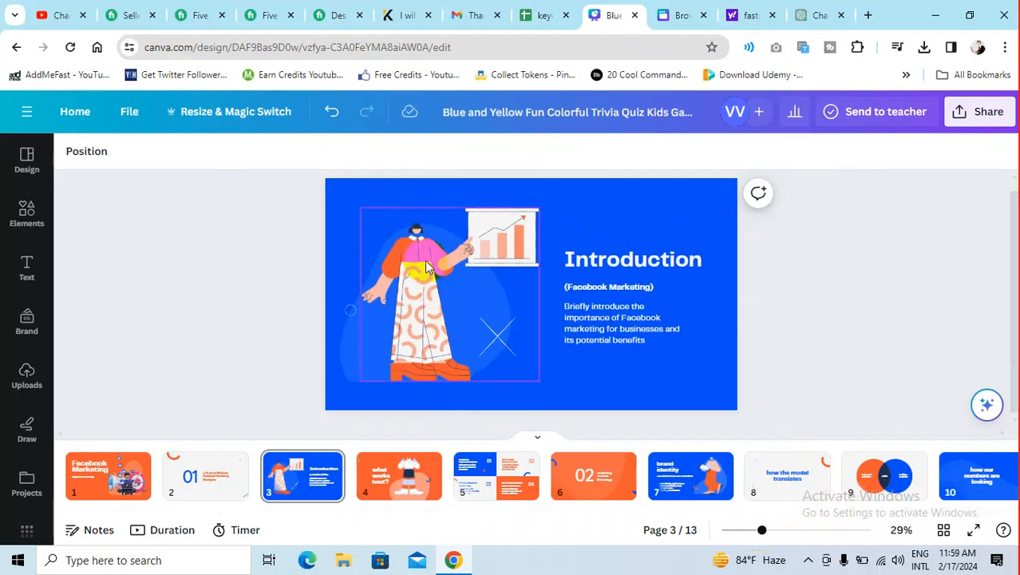
pyautogui.click(511, 232)
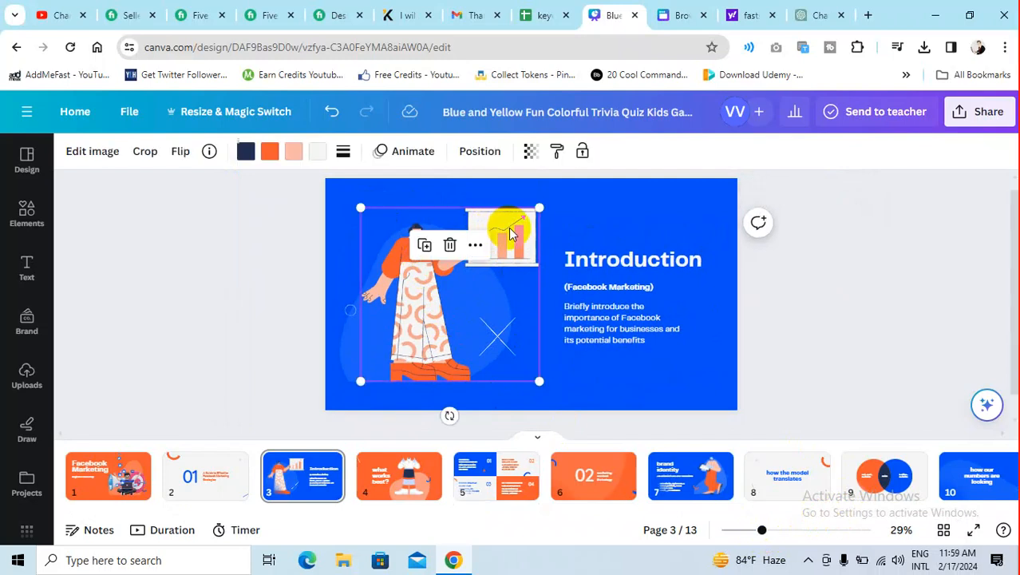
pyautogui.click(450, 246)
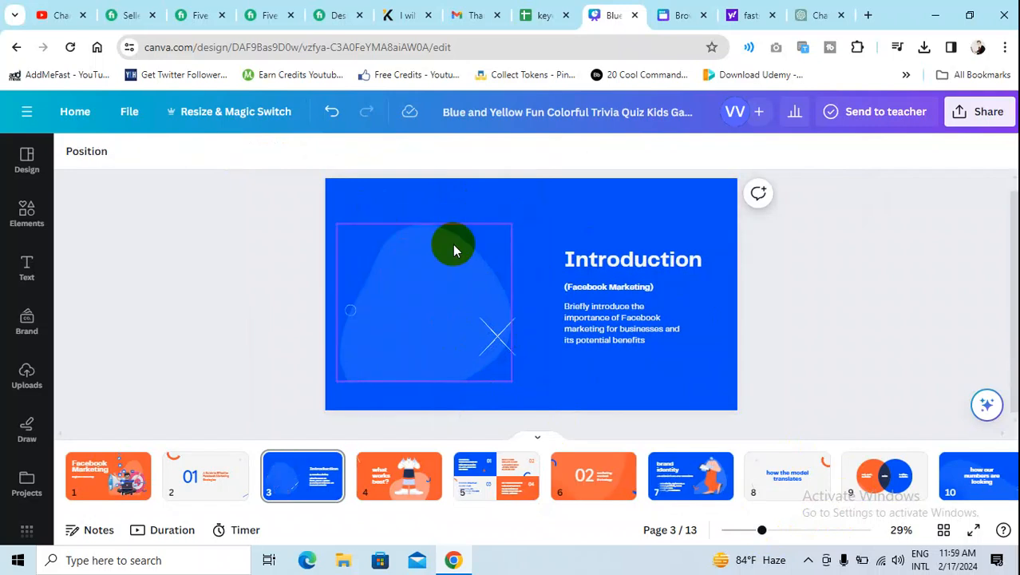
# - Reopen the "Facebook + Marketing" graphics results to look for a replacement illustration for page 3
pyautogui.click(27, 212)
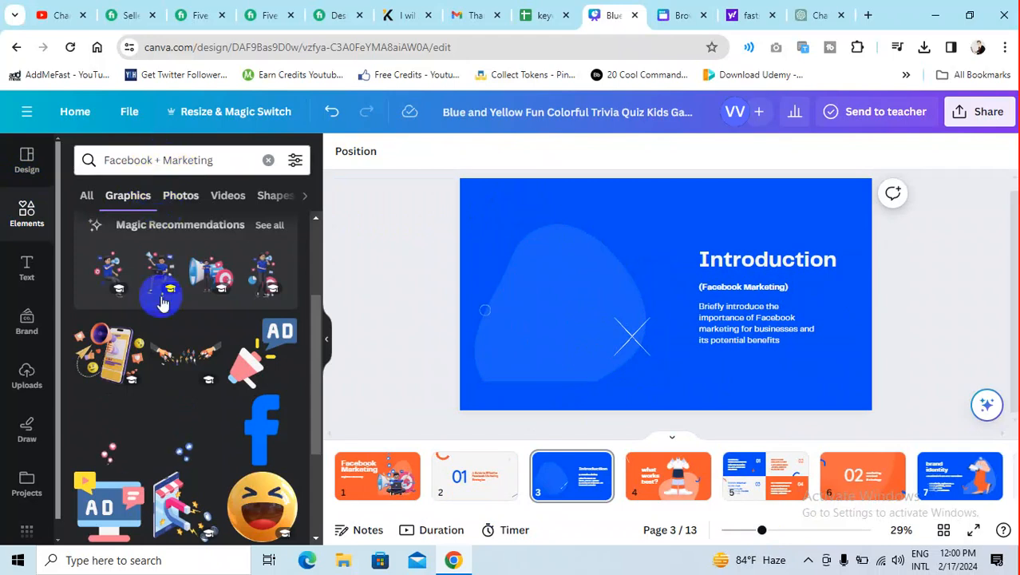
# - Add the illustration of people around a social post with a thumbs-up to page 3, beside the Introduction text
pyautogui.scroll(-2, 139, 371)
pyautogui.scroll(-4, 142, 374)
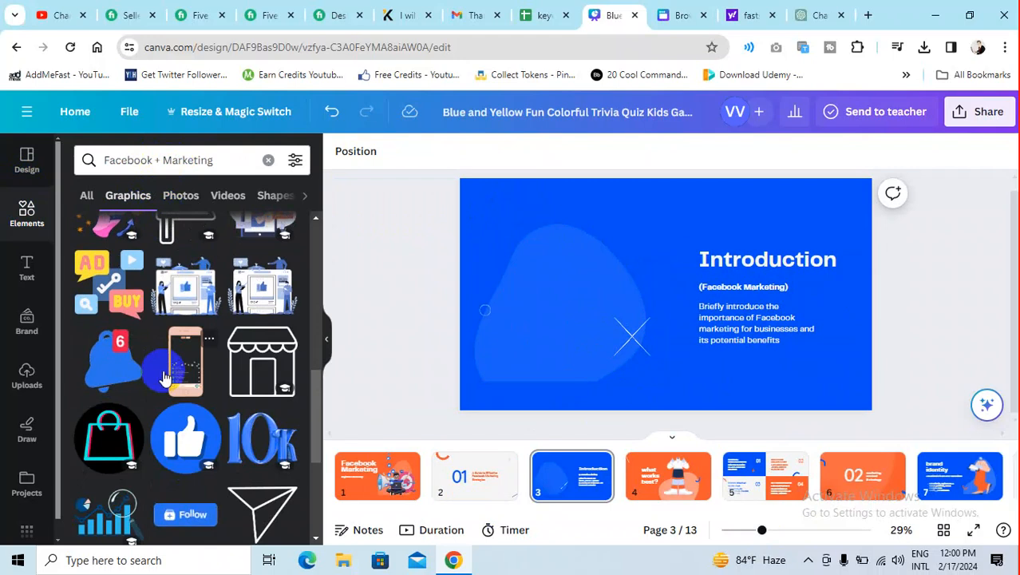
pyautogui.scroll(-3, 185, 382)
pyautogui.scroll(-2, 189, 387)
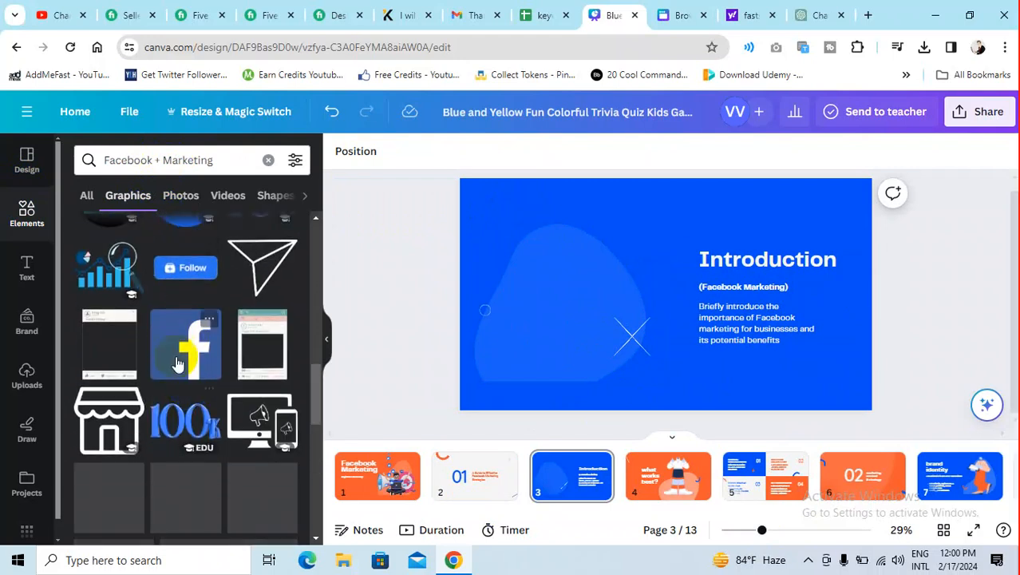
pyautogui.scroll(5, 120, 310)
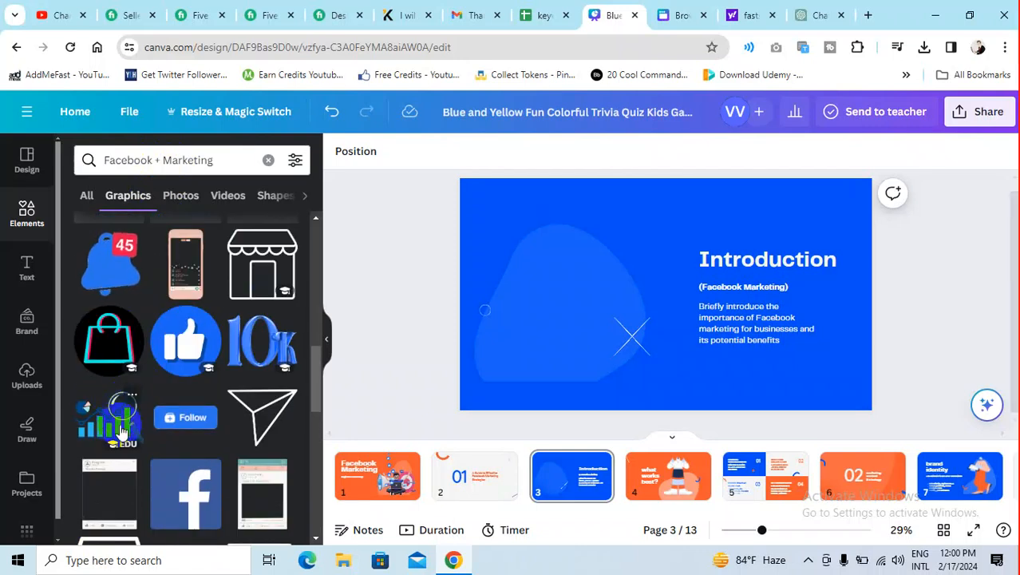
pyautogui.scroll(1, 180, 404)
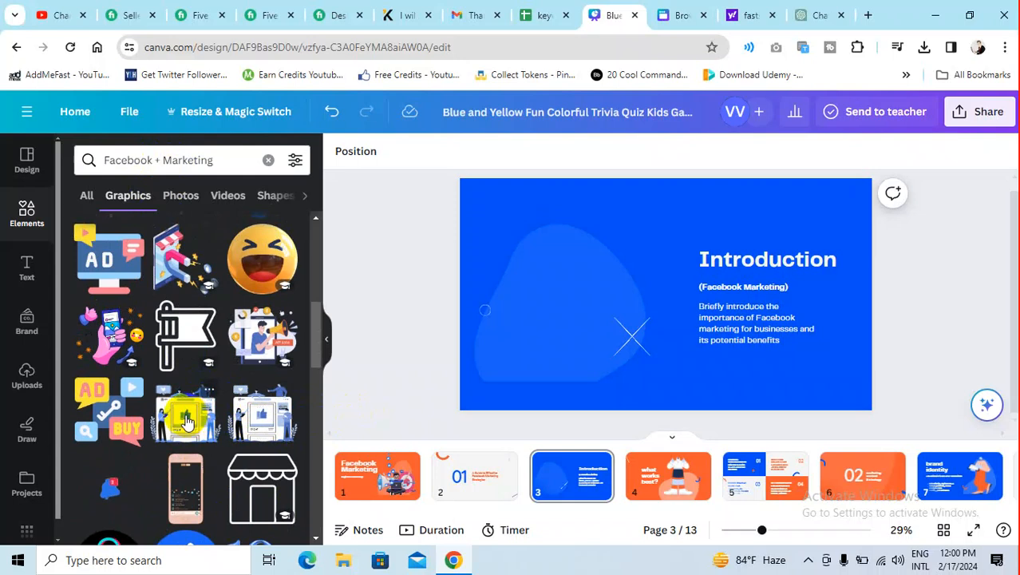
pyautogui.click(186, 420)
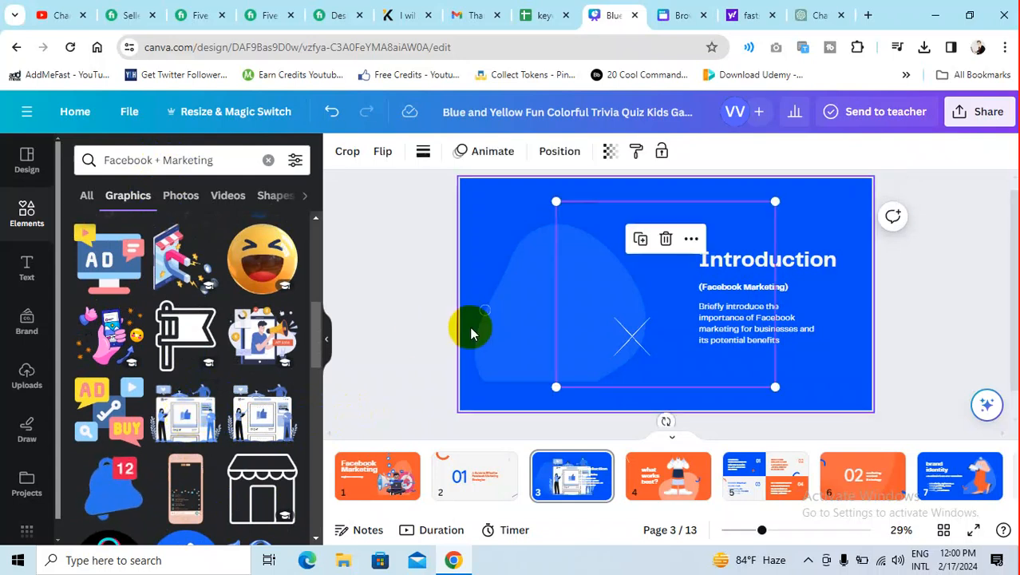
pyautogui.moveTo(624, 303); pyautogui.dragTo(594, 293)
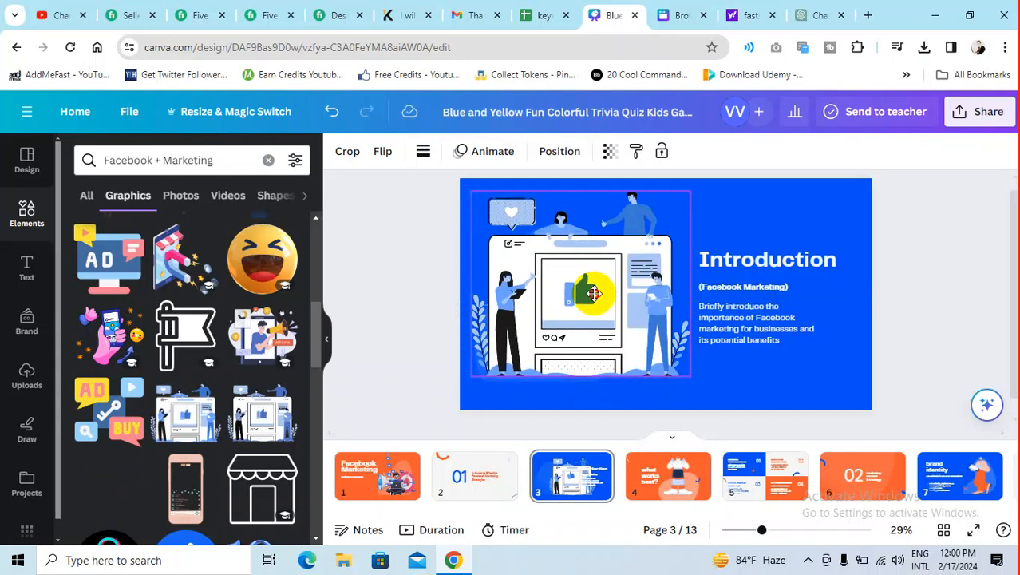
pyautogui.moveTo(622, 297); pyautogui.dragTo(623, 298)
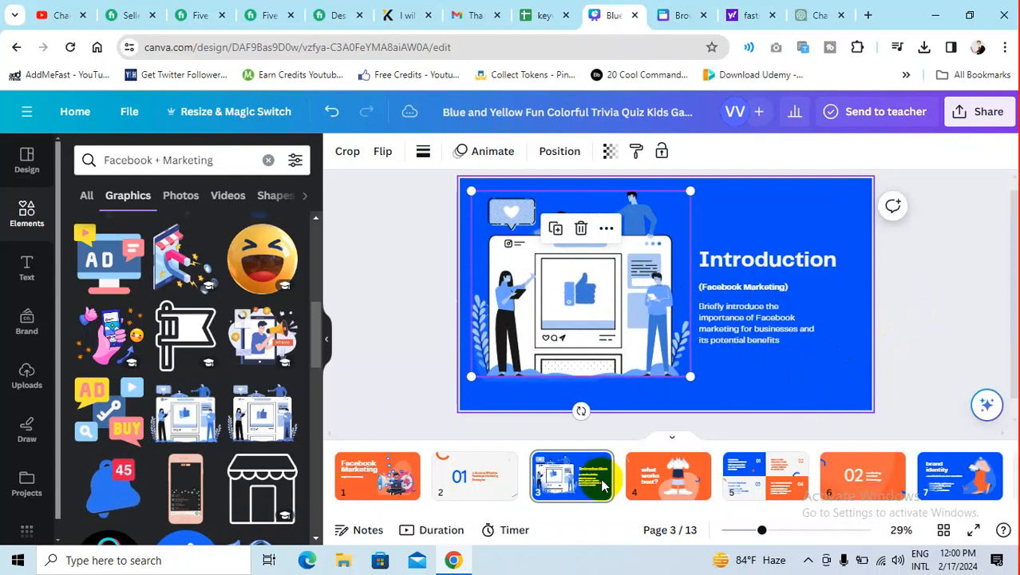
# - Switch to ChatGPT and copy the Slide 3 heading "Audience Targeting"
pyautogui.click(660, 478)
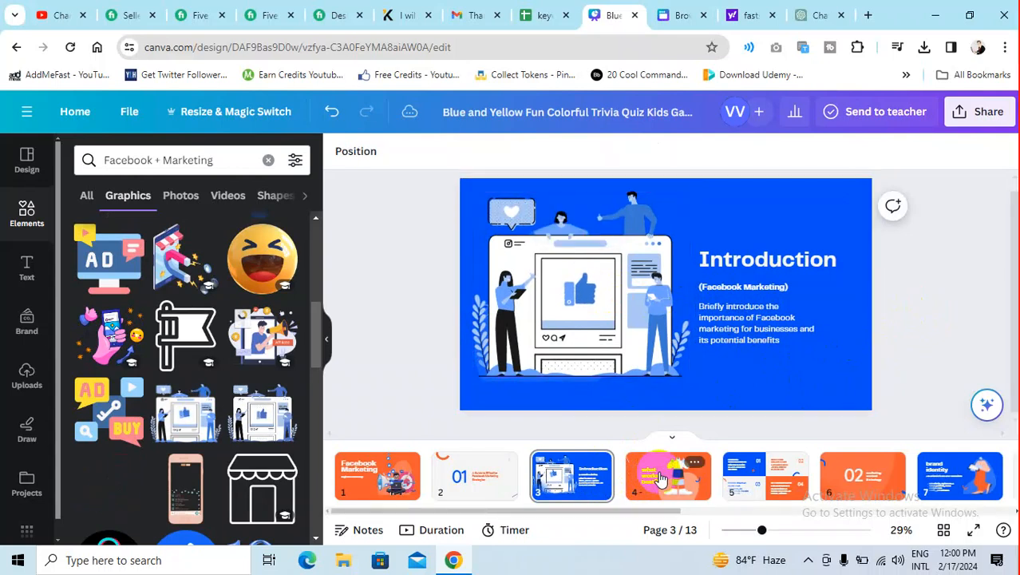
pyautogui.click(581, 477)
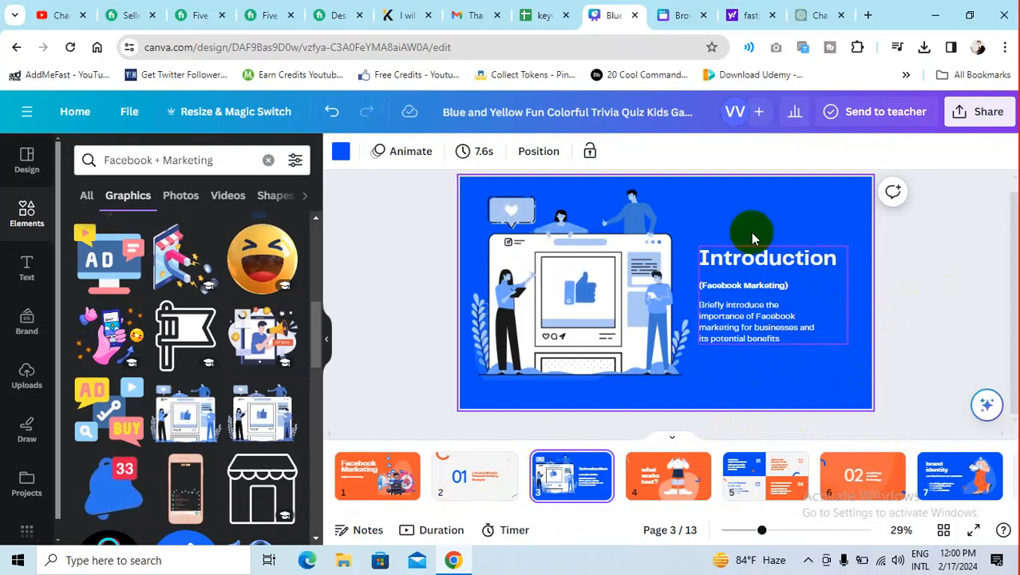
pyautogui.click(818, 16)
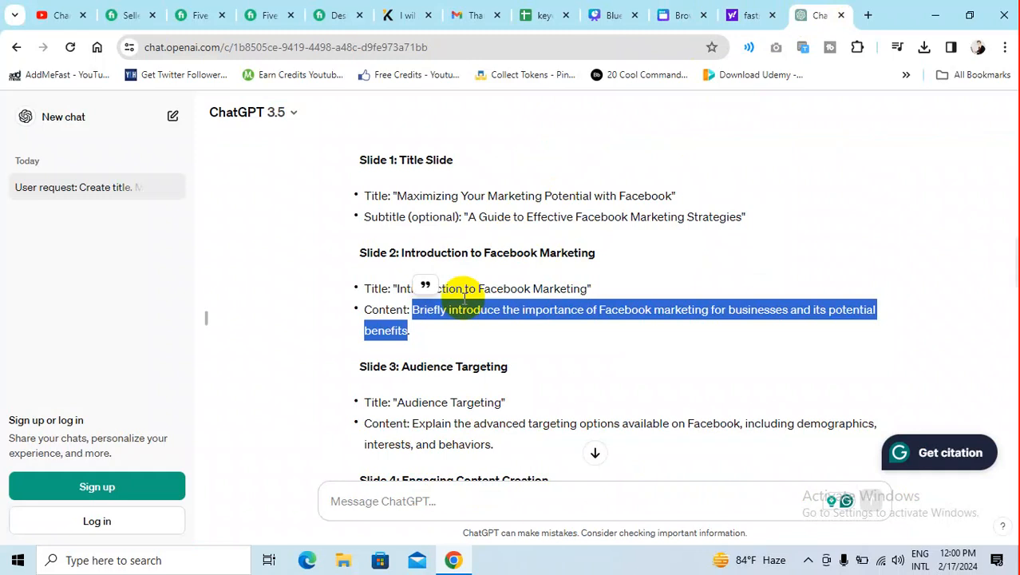
pyautogui.scroll(-1, 456, 342)
pyautogui.moveTo(401, 292); pyautogui.dragTo(508, 294)
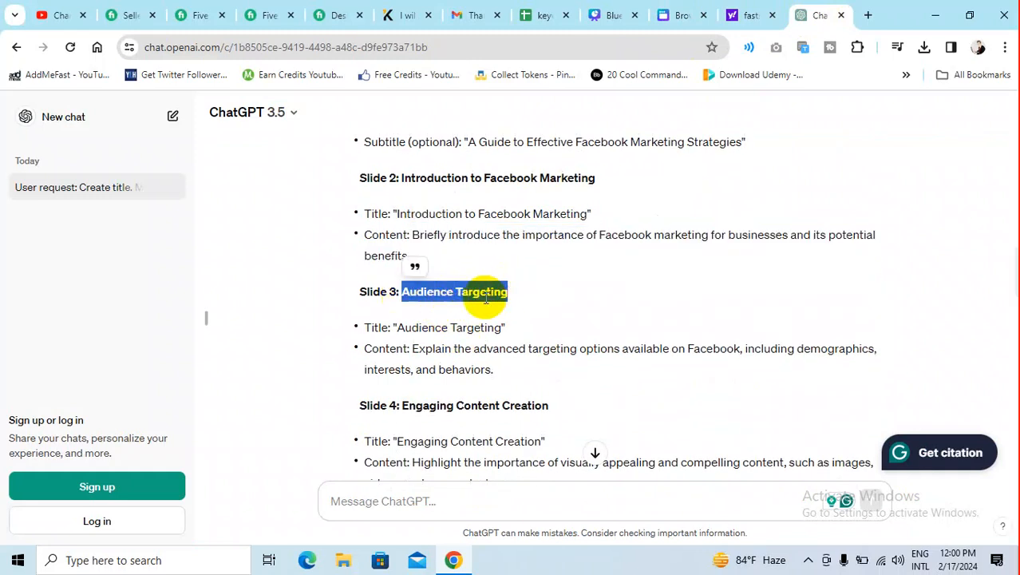
pyautogui.rightClick(484, 297)
pyautogui.click(513, 313)
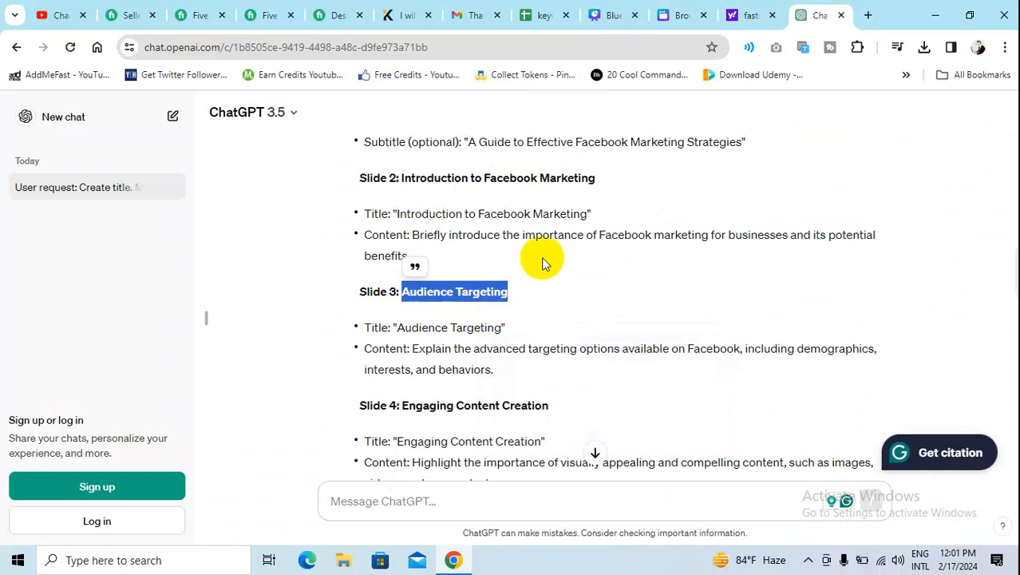
# - Close the other Canva design and open page 4 of the Facebook Marketing presentation in Canva
pyautogui.click(677, 18)
pyautogui.click(610, 15)
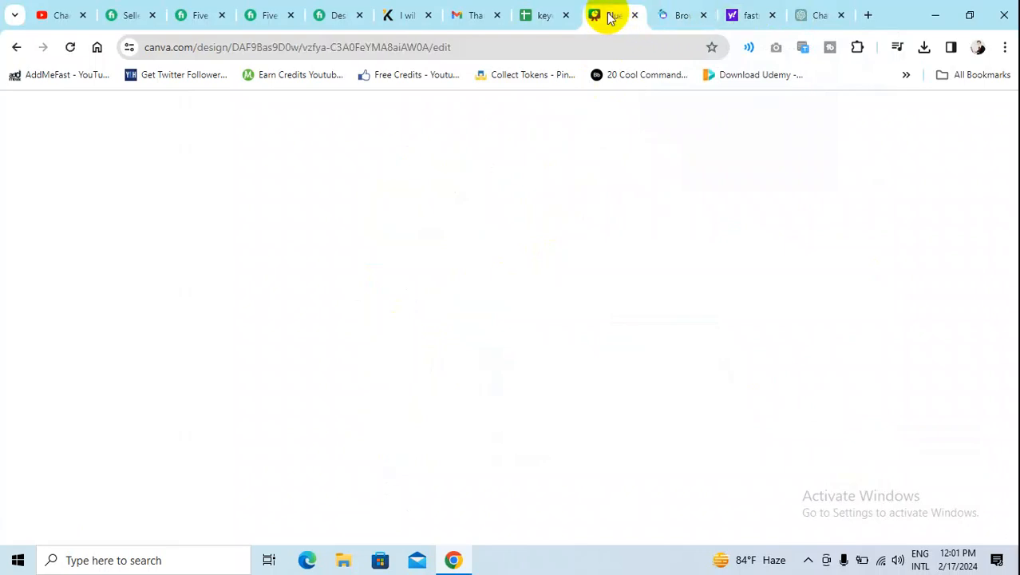
pyautogui.click(669, 19)
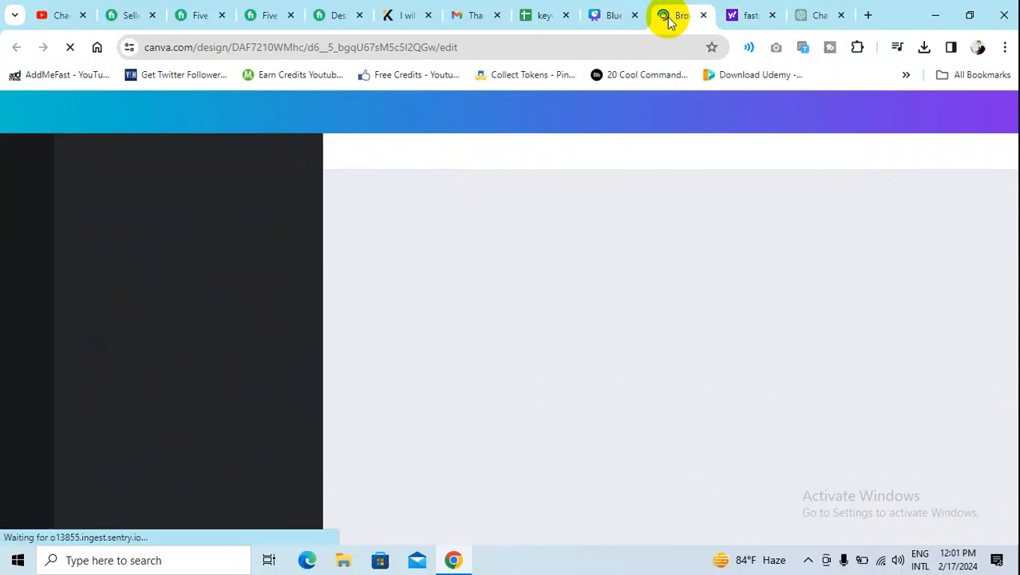
pyautogui.click(609, 16)
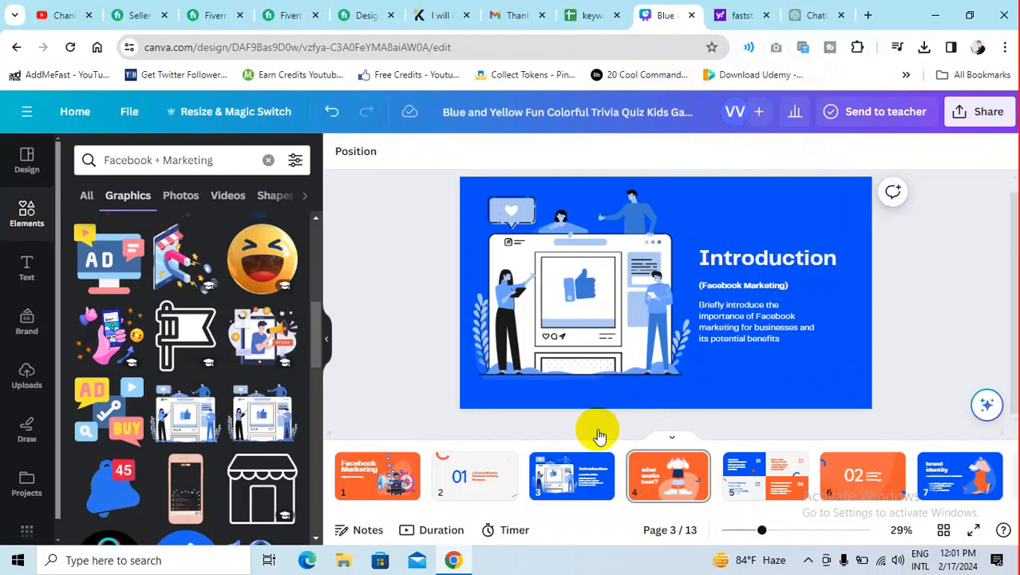
pyautogui.click(658, 475)
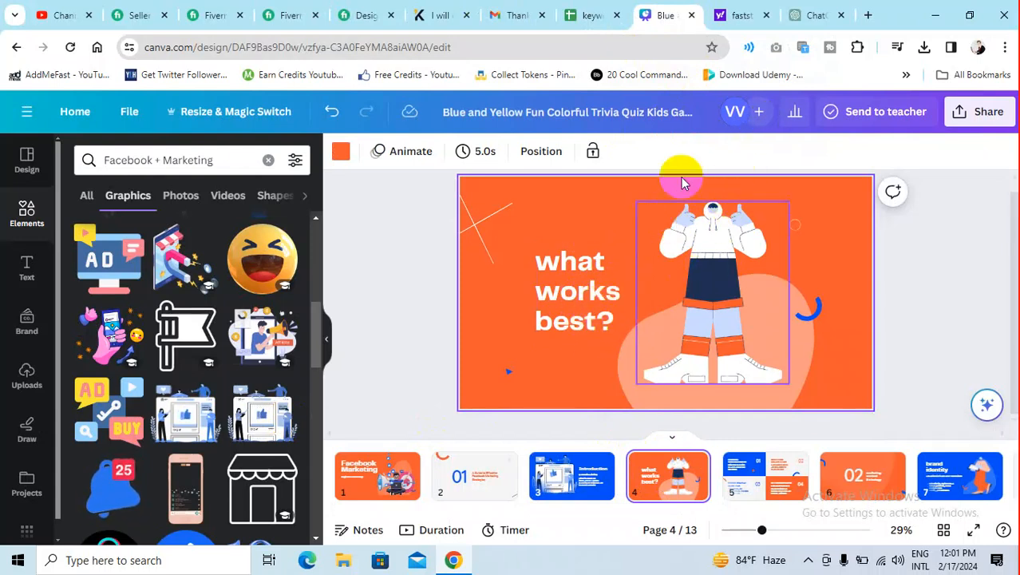
# - Copy the selected "Audience Targeting" text from ChatGPT again and return to the Canva presentation
pyautogui.click(811, 16)
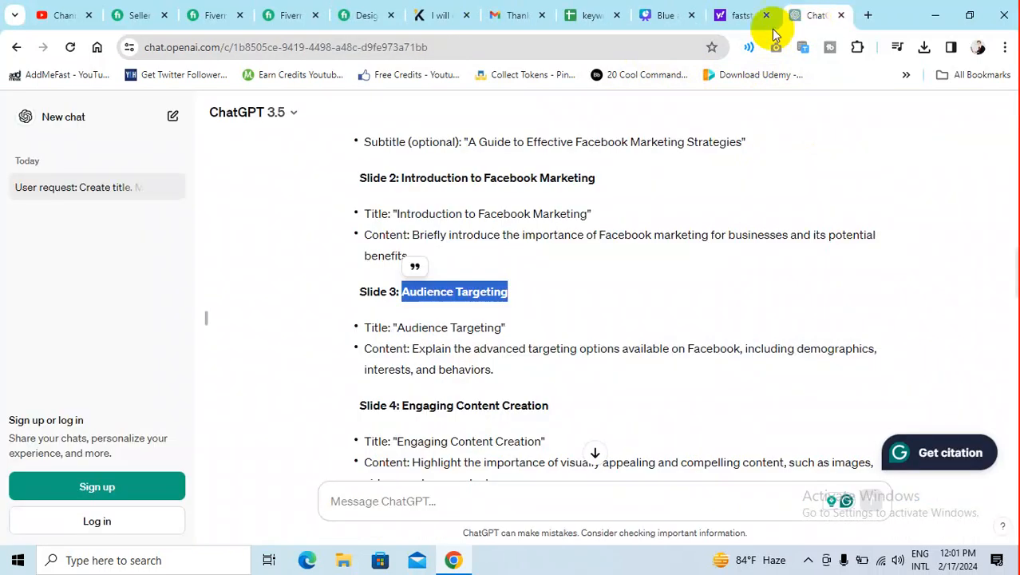
pyautogui.rightClick(472, 289)
pyautogui.click(501, 306)
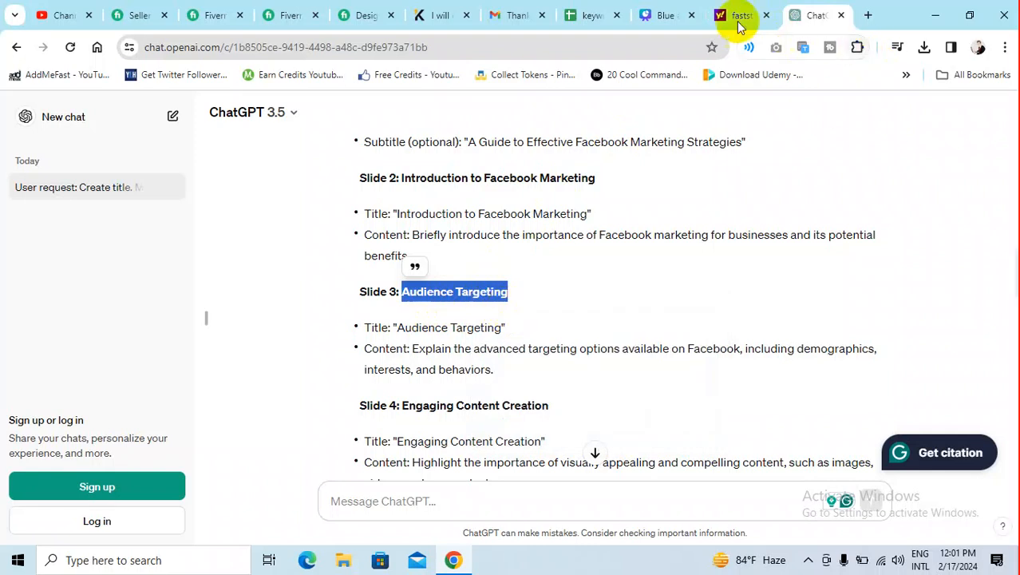
pyautogui.click(660, 16)
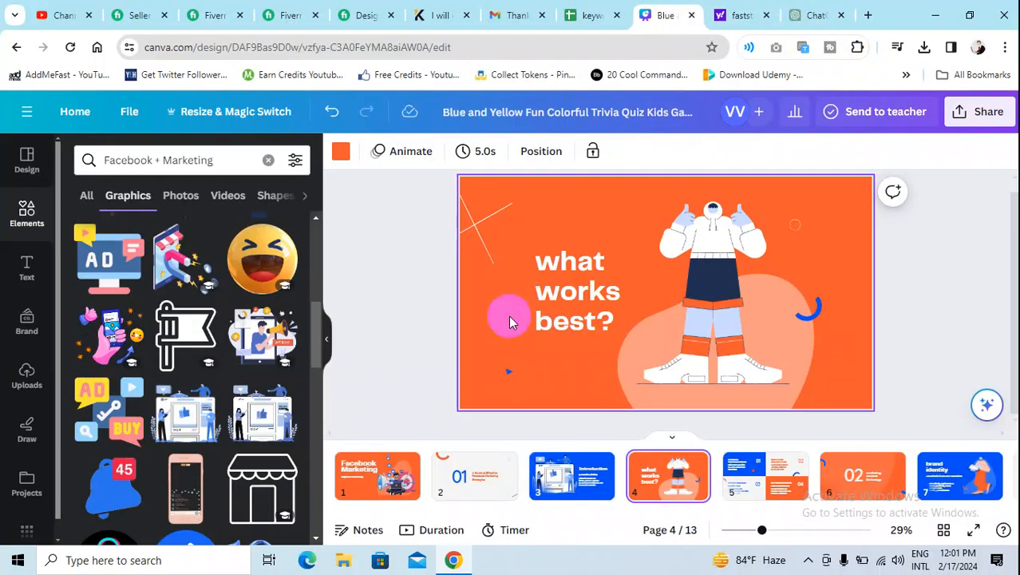
# - Replace the "what works best?" heading on page 4 with "Audience Targeting" and widen its text box to about 673 so each word fits one line
pyautogui.doubleClick(569, 262)
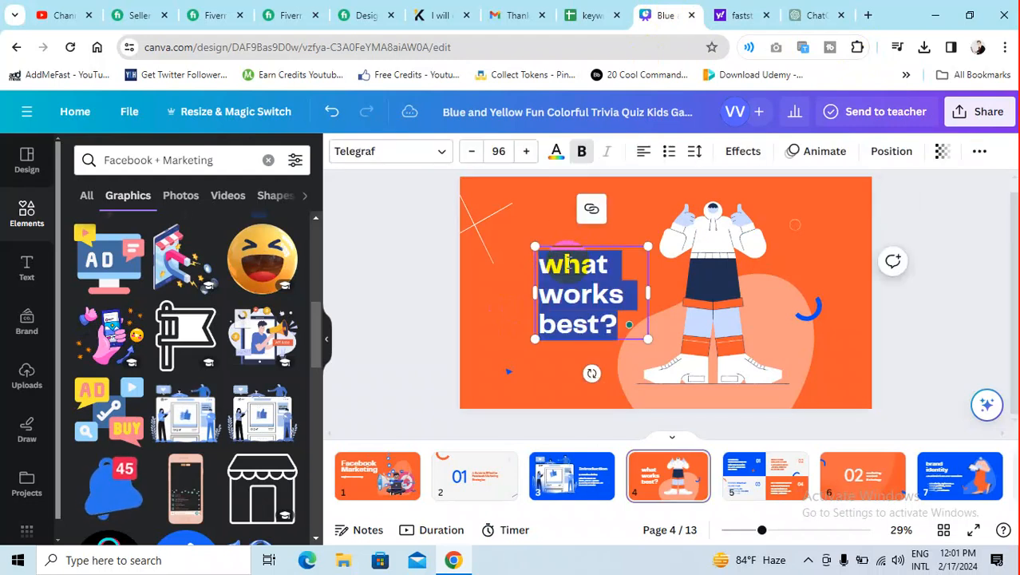
pyautogui.hotkey('ctrl', 'v')
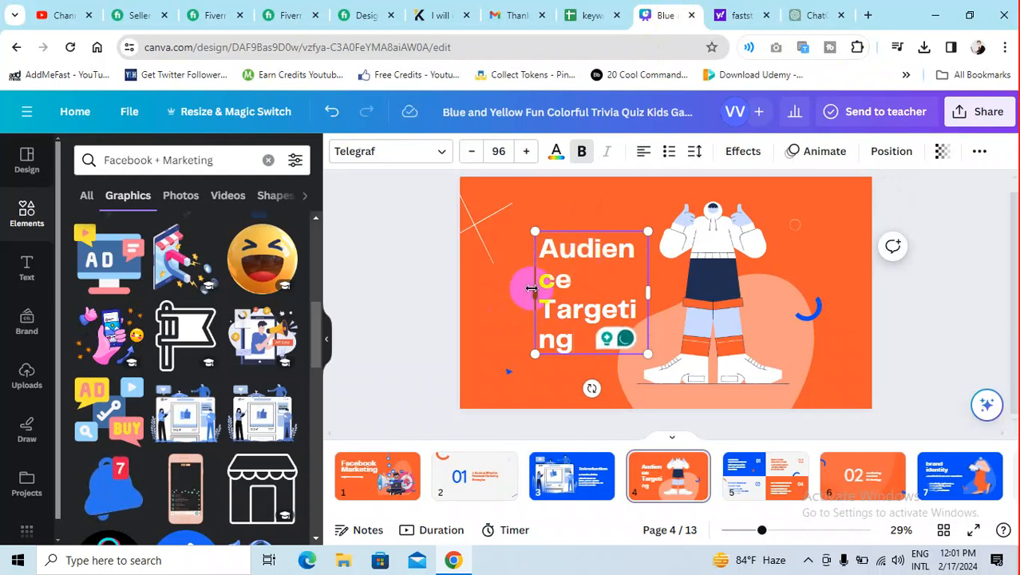
pyautogui.moveTo(534, 285); pyautogui.dragTo(515, 294)
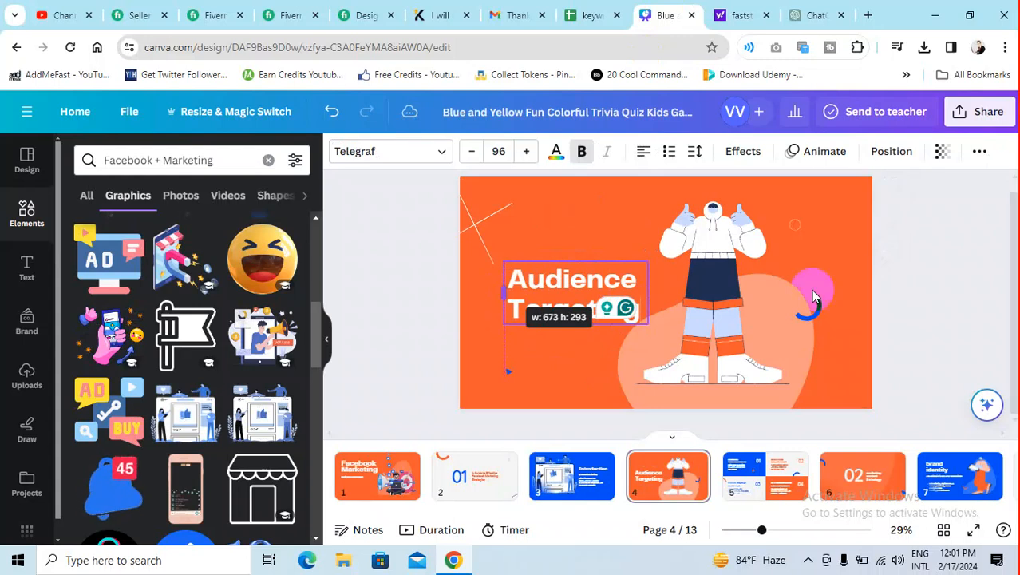
pyautogui.click(775, 217)
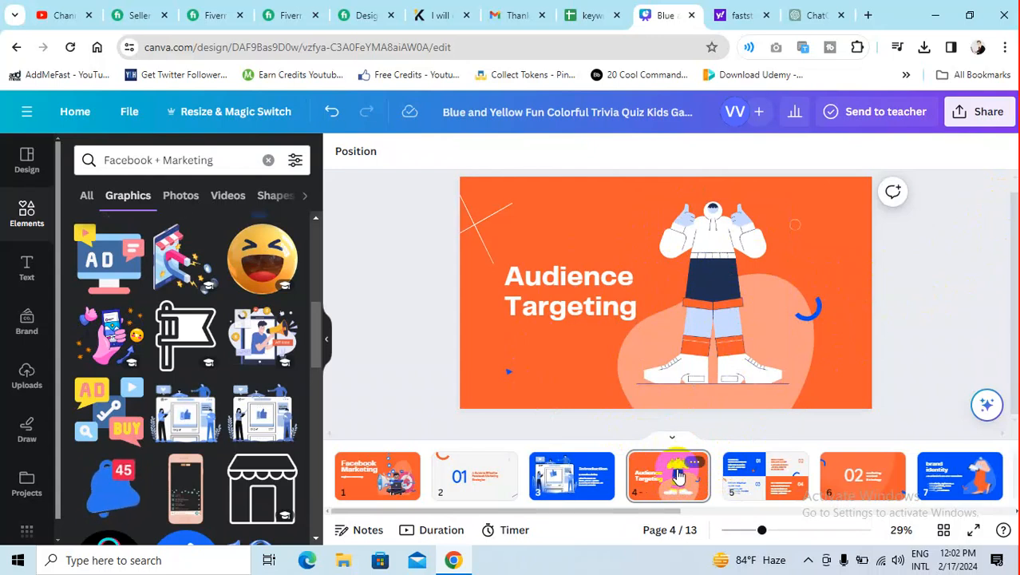
# - Duplicate the Audience Targeting page
pyautogui.click(689, 463)
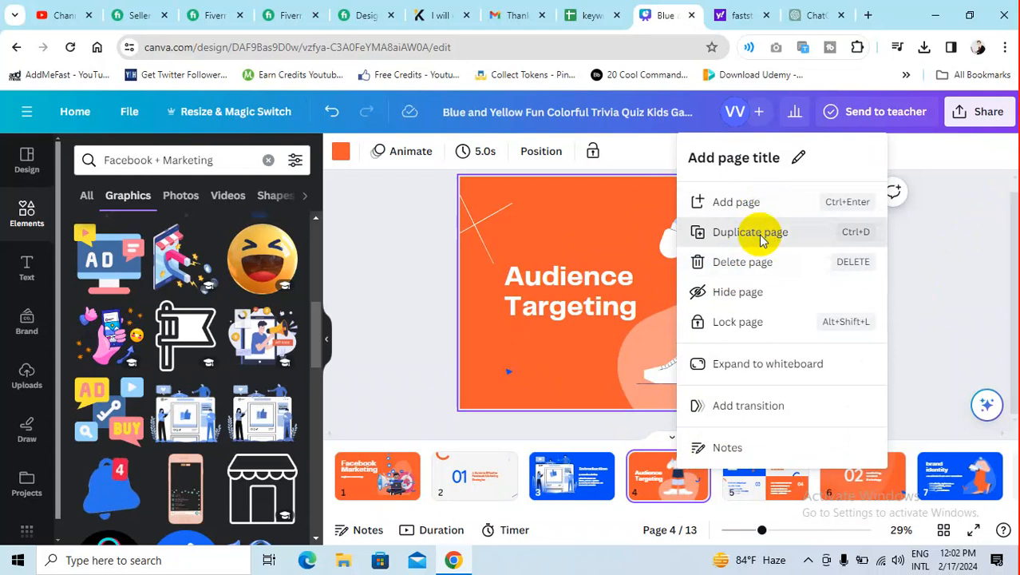
pyautogui.click(755, 232)
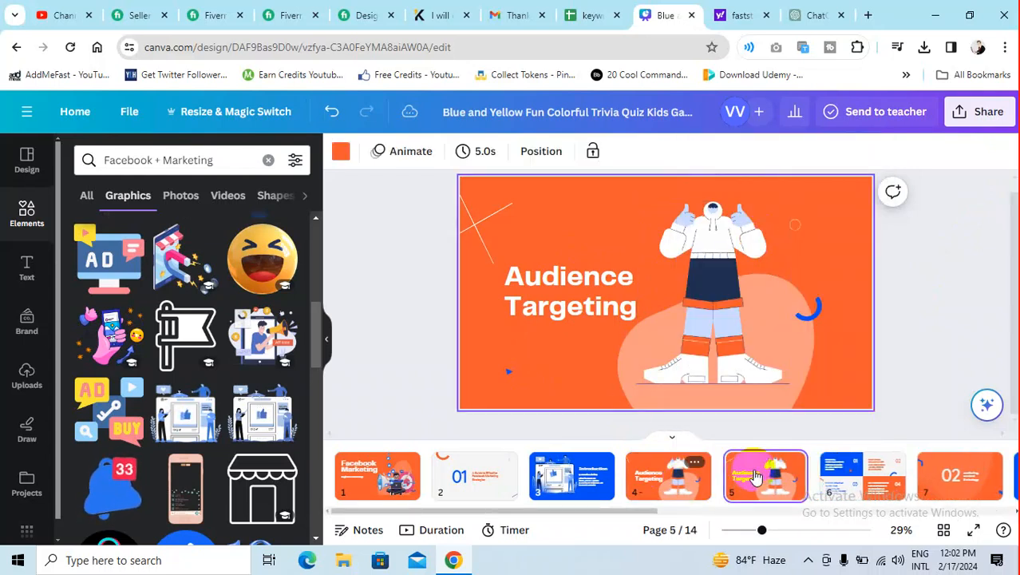
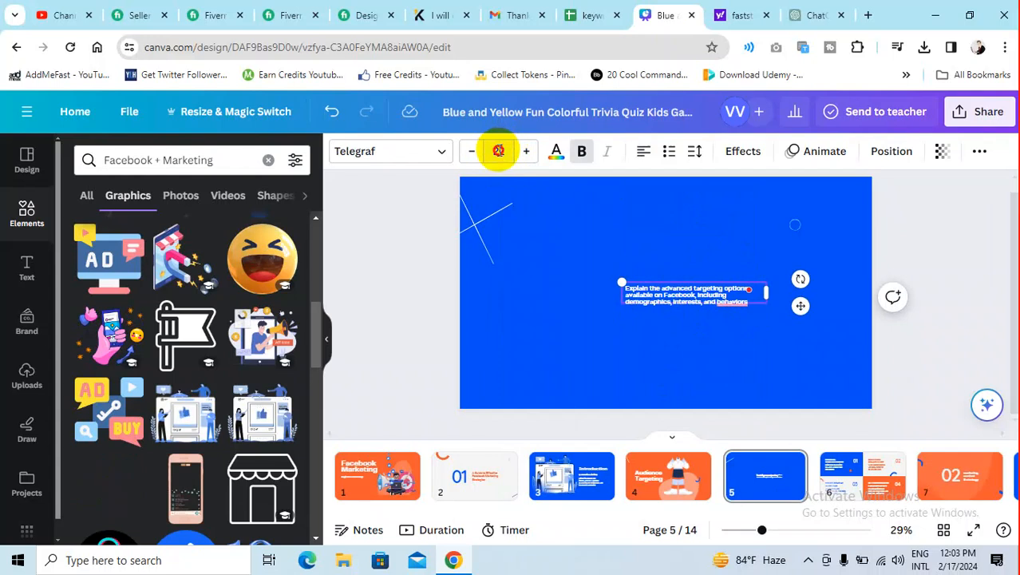
# - Set the font size of the targeting options paragraph on page 5 to 44
pyautogui.click(503, 151)
pyautogui.write('44')
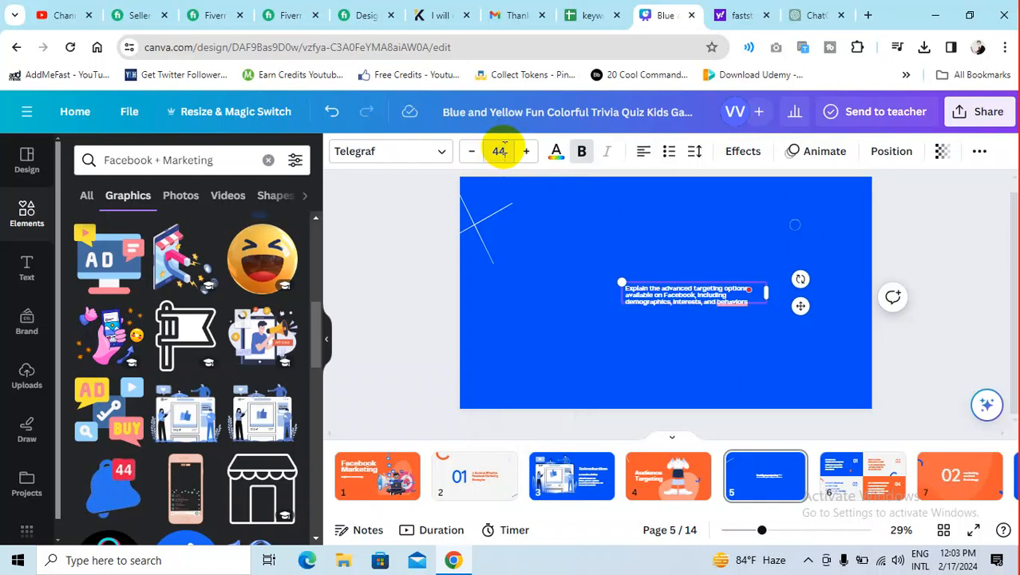
pyautogui.press('Return')
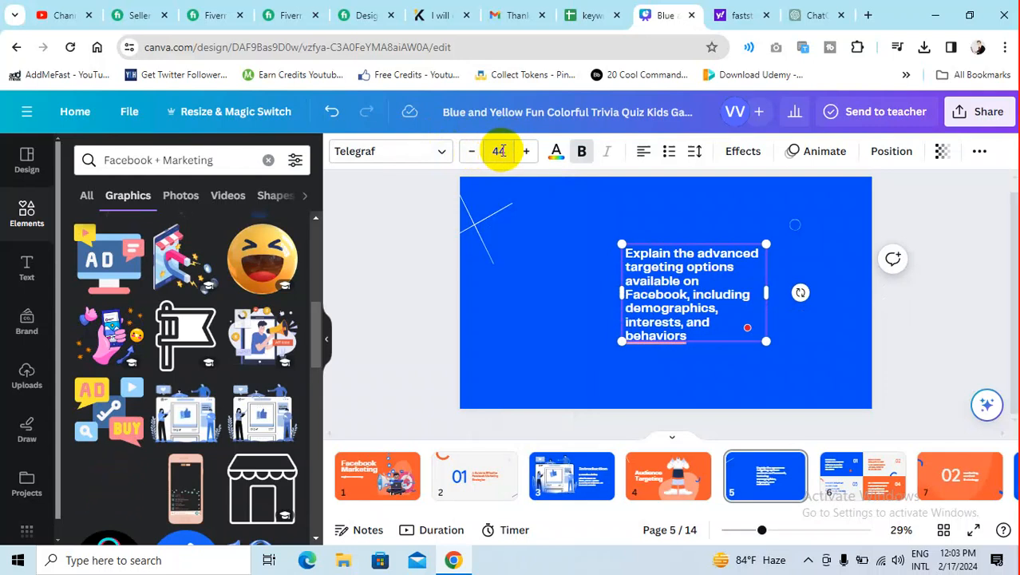
# - Set the paragraph's font size on page 5 to 55 and widen its text box so the text runs over five lines
pyautogui.click(499, 151)
pyautogui.click(499, 151)
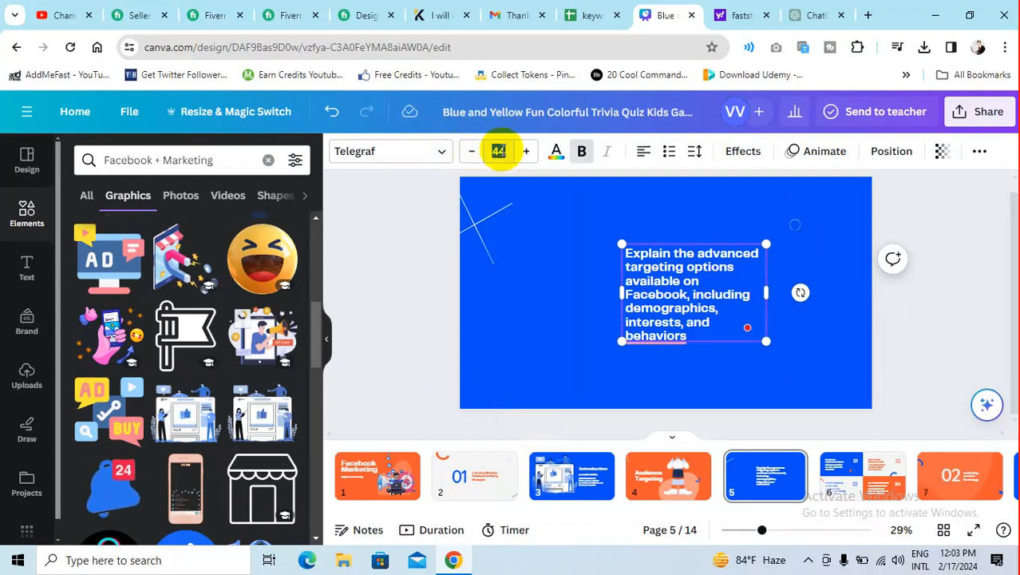
pyautogui.write('55')
pyautogui.press('Return')
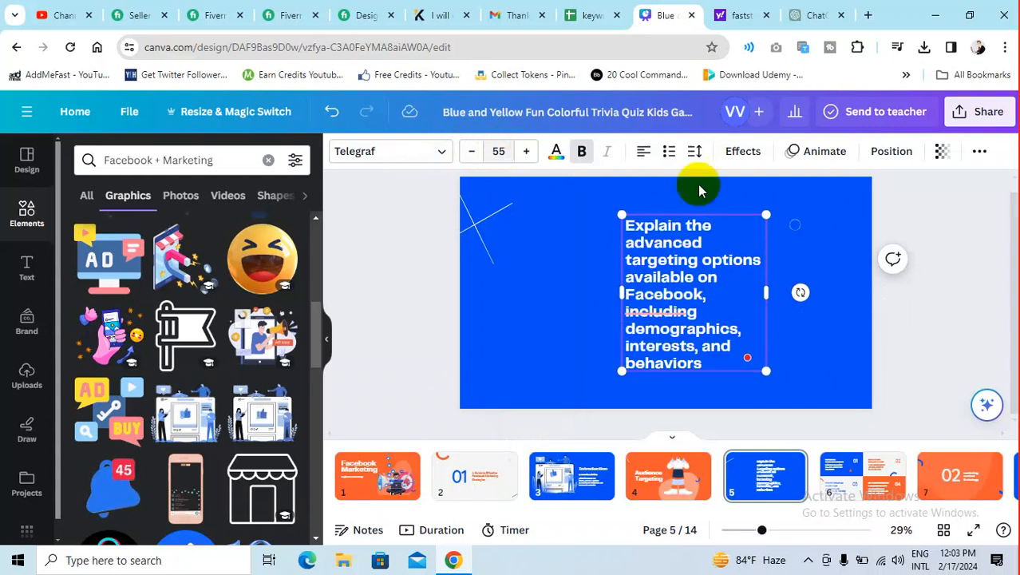
pyautogui.moveTo(768, 296); pyautogui.dragTo(824, 299)
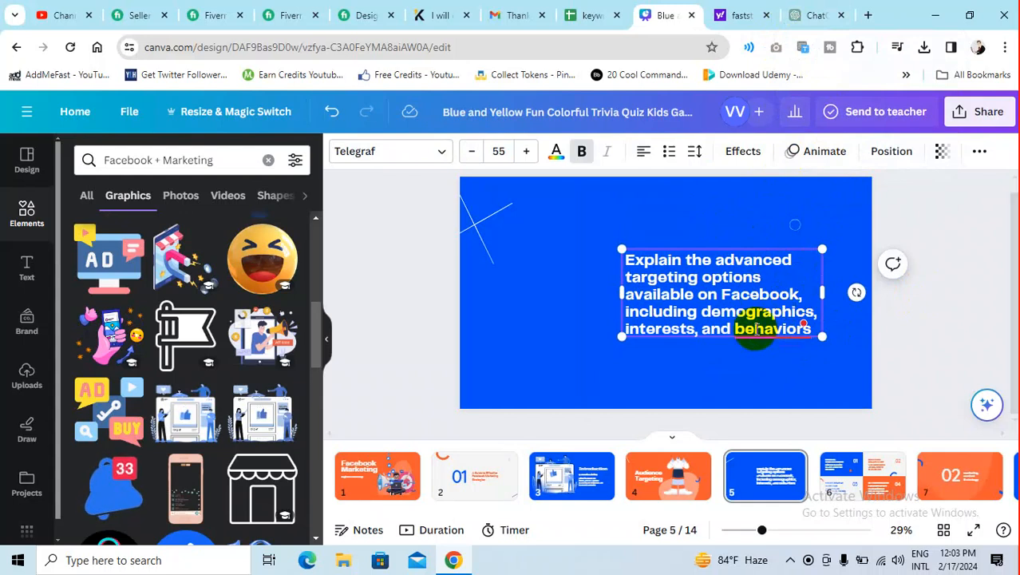
# - Correct the paragraph's last word to "behaviours" and widen the text box slightly so the word fits on the fifth line
pyautogui.moveTo(775, 329)
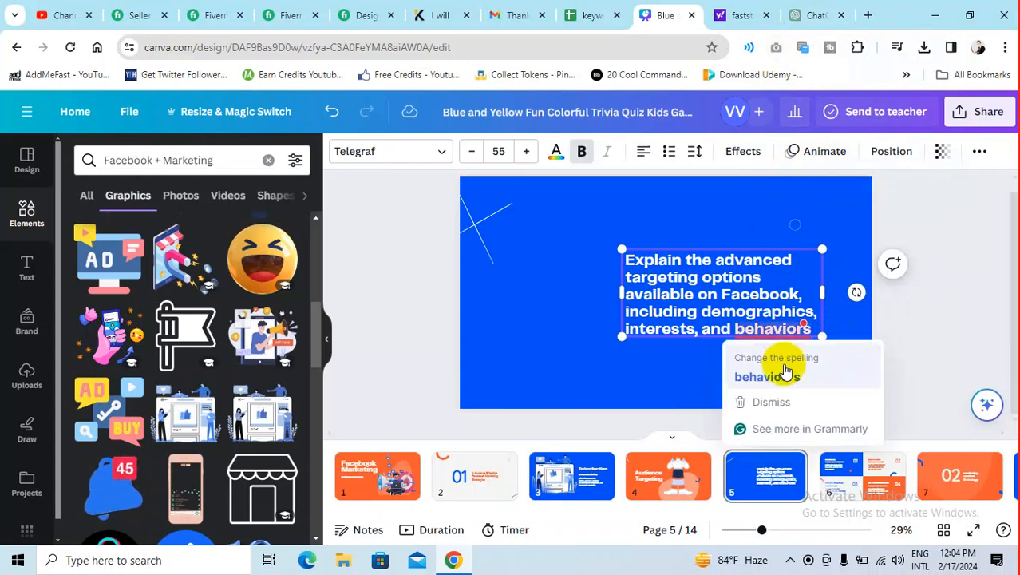
pyautogui.click(768, 377)
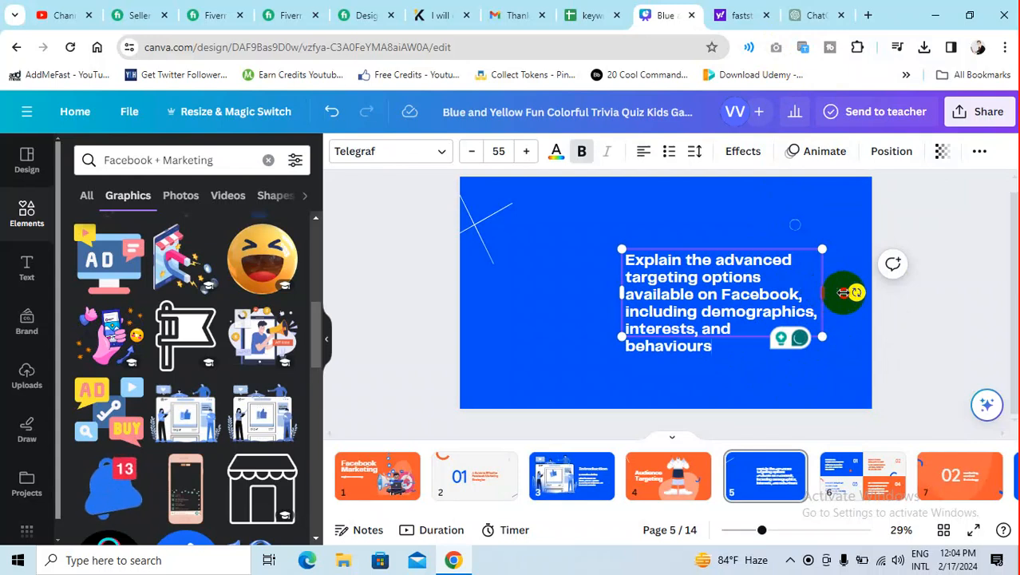
pyautogui.moveTo(843, 293); pyautogui.dragTo(831, 297)
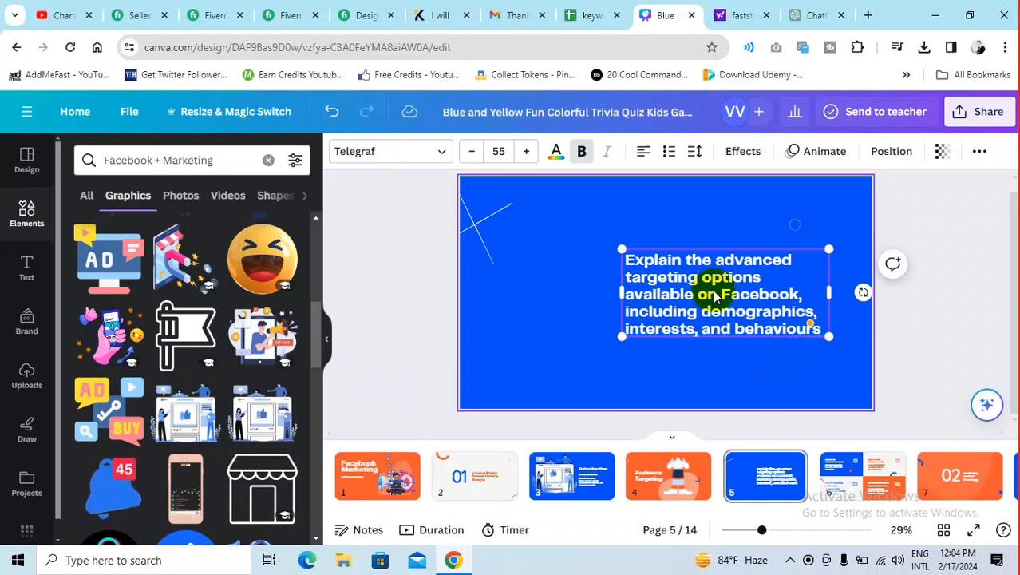
pyautogui.press('Escape')
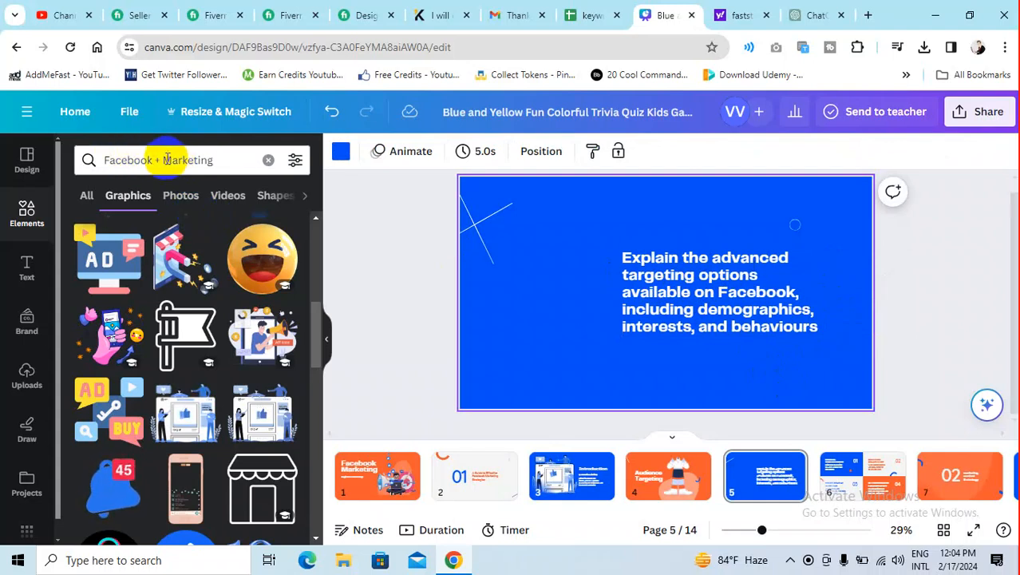
# - Search the graphics library for "Facebook + targetting"
pyautogui.moveTo(164, 160); pyautogui.dragTo(214, 158)
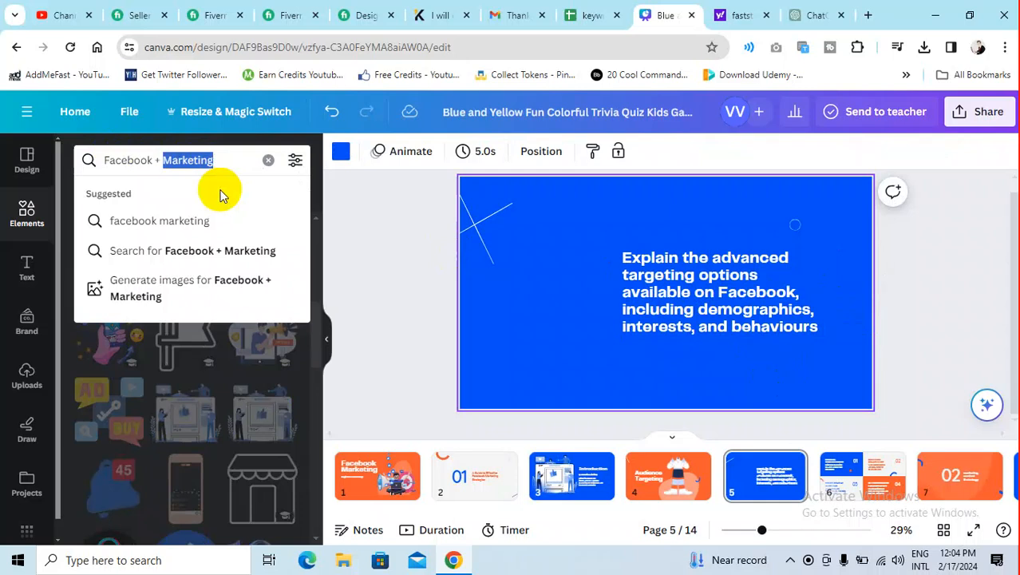
pyautogui.write('targe')
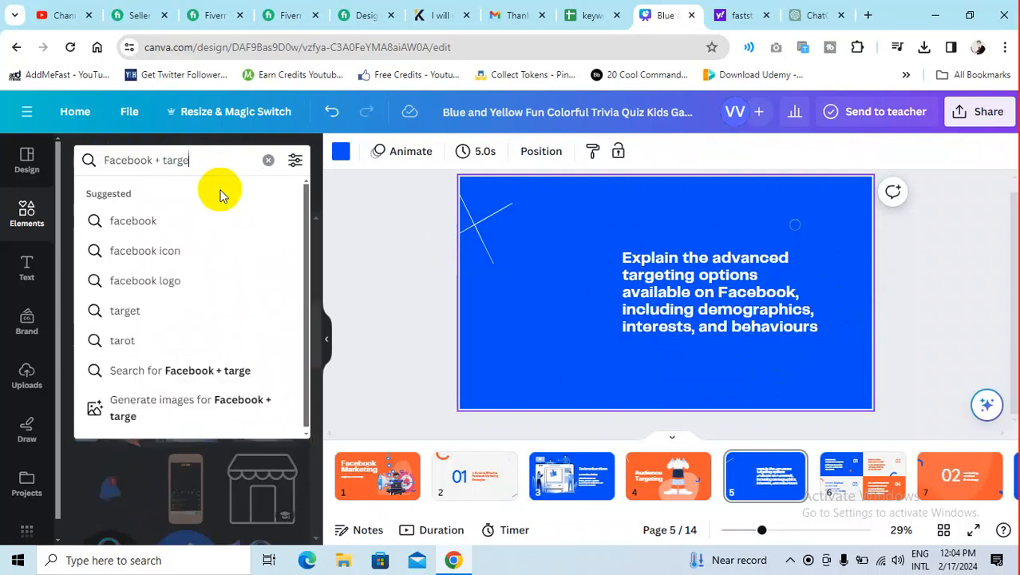
pyautogui.write('tting')
pyautogui.press('Return')
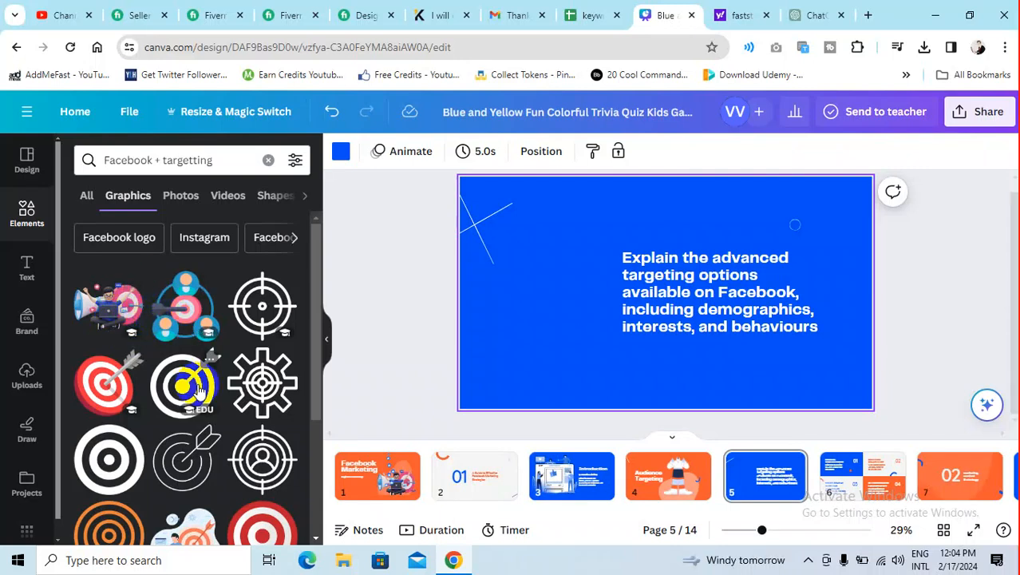
# - Add the graphic of a target ringed by three people to page 5 and place it in the empty space beside the paragraph
pyautogui.scroll(-1, 200, 387)
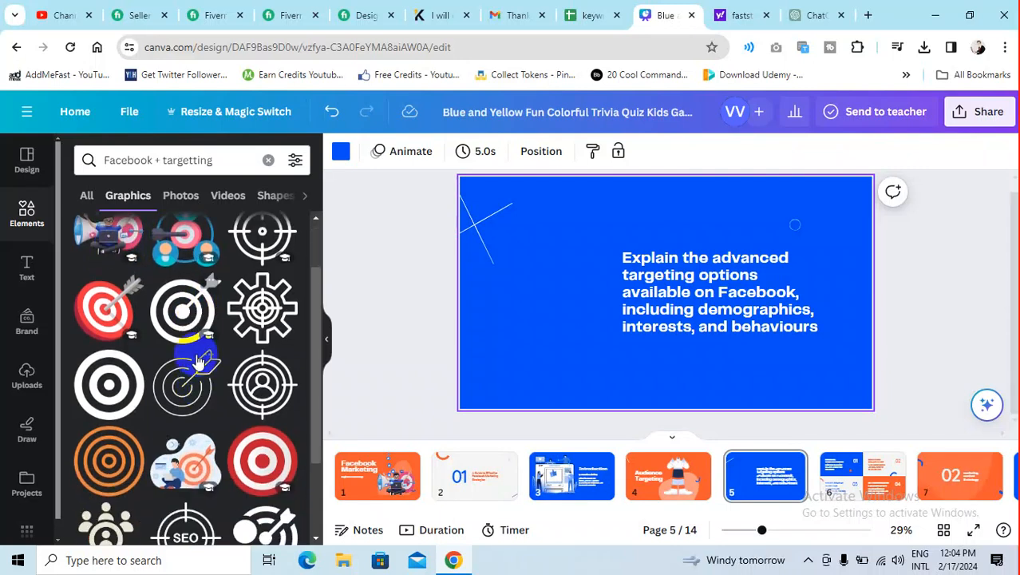
pyautogui.click(186, 248)
pyautogui.moveTo(732, 375); pyautogui.dragTo(566, 310)
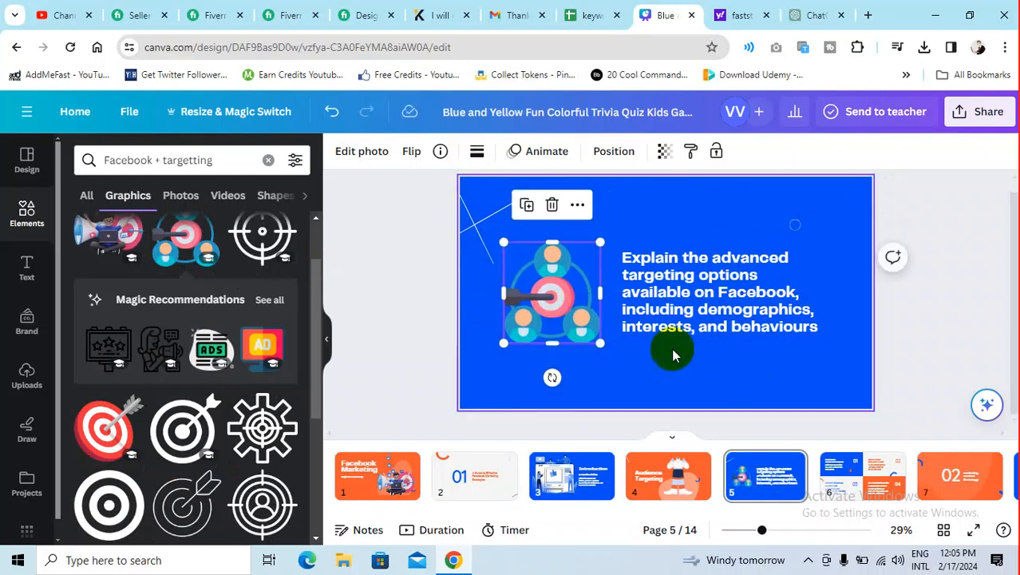
# - Centre-align the targeting options paragraph on page 5
pyautogui.click(765, 317)
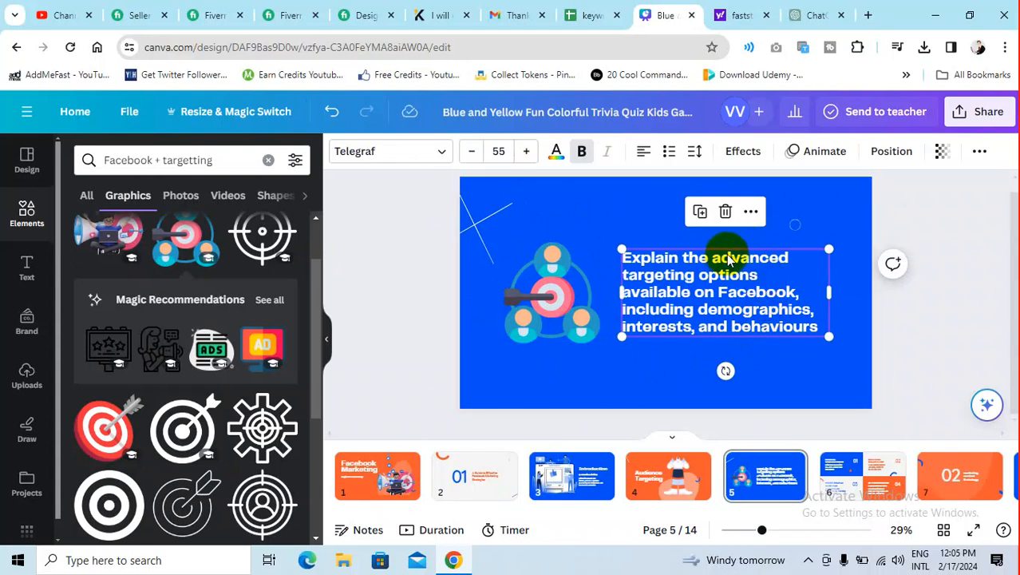
pyautogui.click(644, 151)
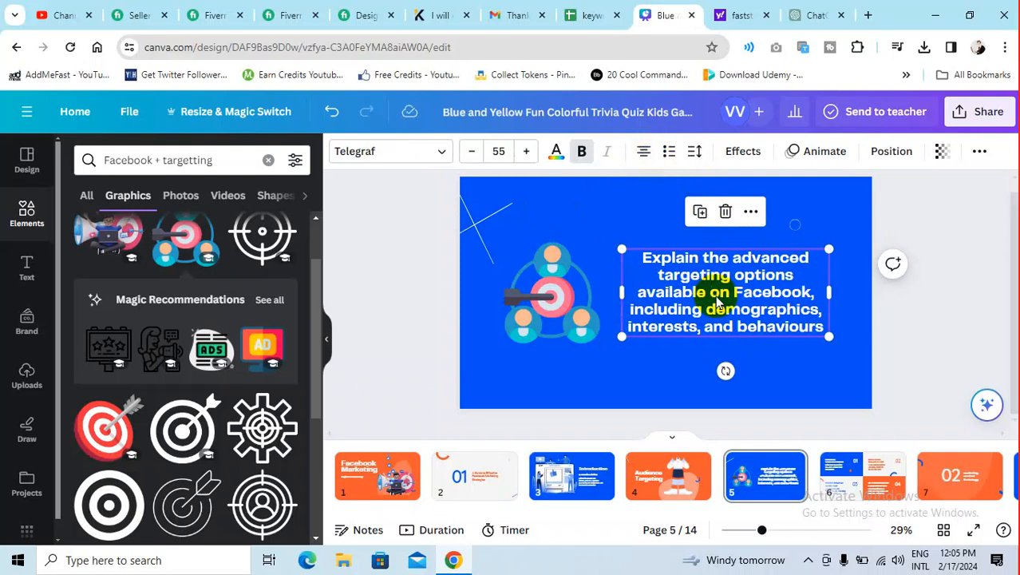
pyautogui.click(940, 311)
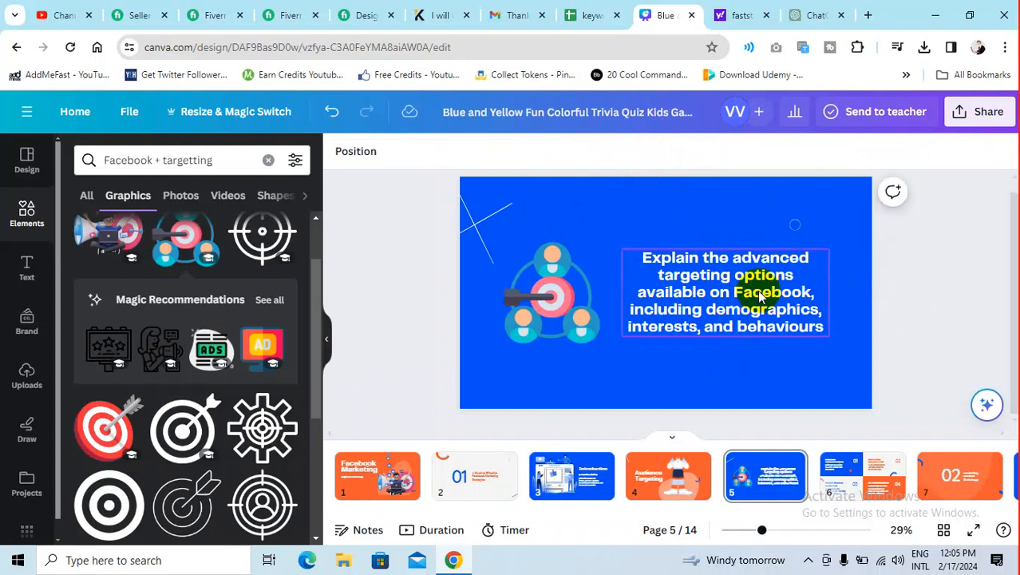
# - Open page 6, then switch to ChatGPT and copy the Slide 3 title "Audience Targeting" including its quotation marks
pyautogui.click(842, 477)
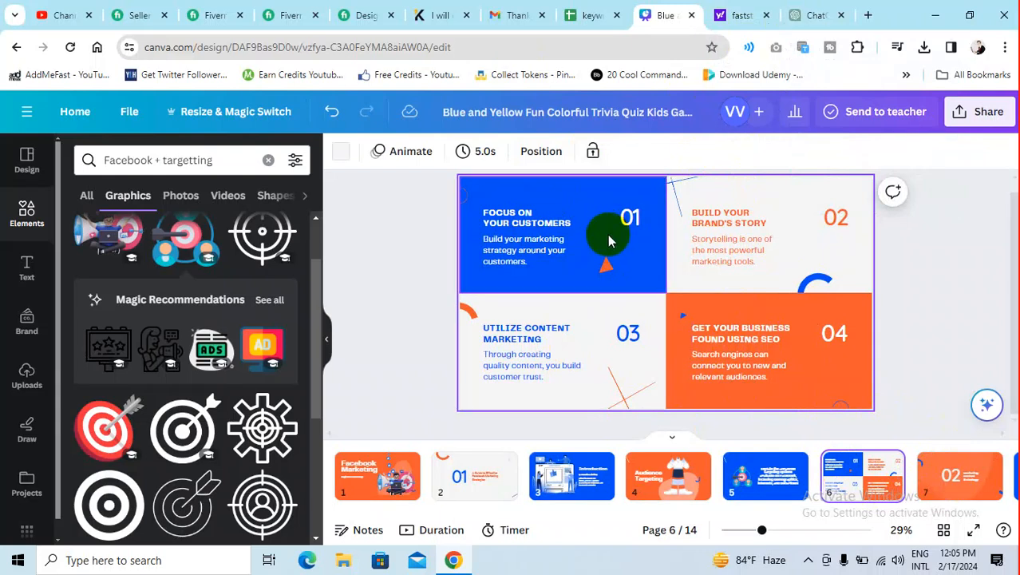
pyautogui.click(819, 15)
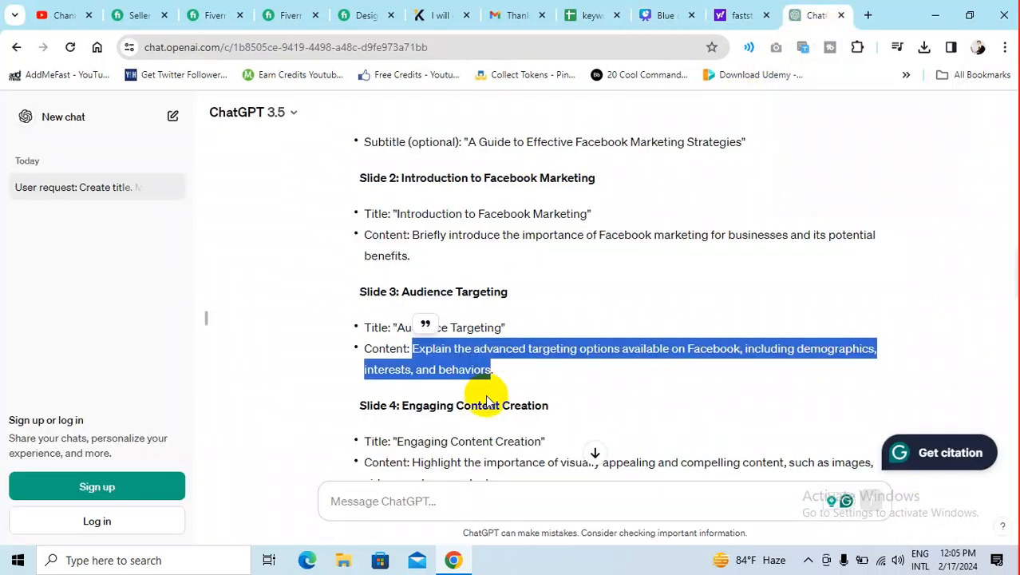
pyautogui.scroll(-1, 485, 395)
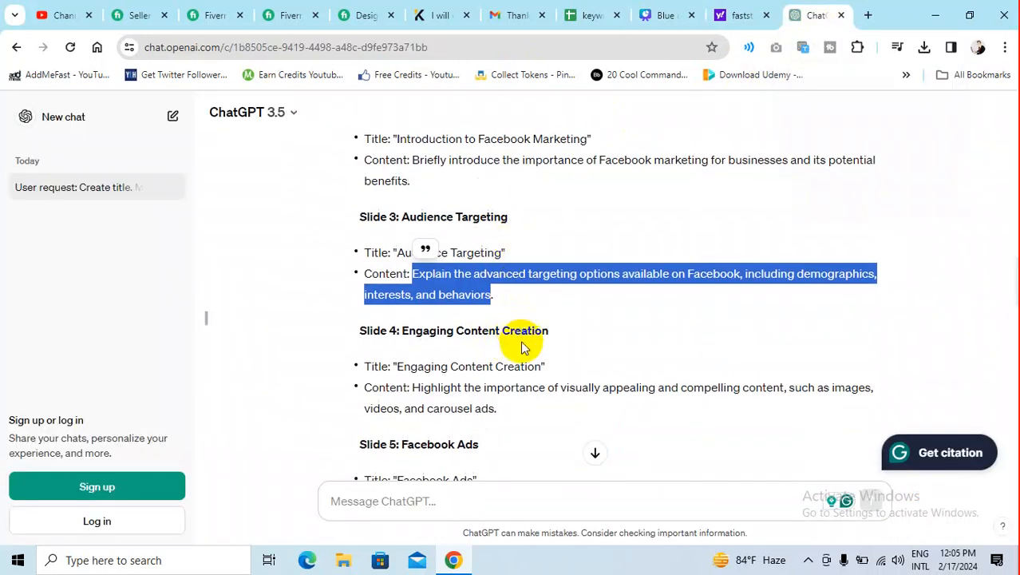
pyautogui.scroll(-2, 515, 343)
pyautogui.scroll(2, 489, 415)
pyautogui.click(443, 266)
pyautogui.moveTo(398, 253); pyautogui.dragTo(496, 251)
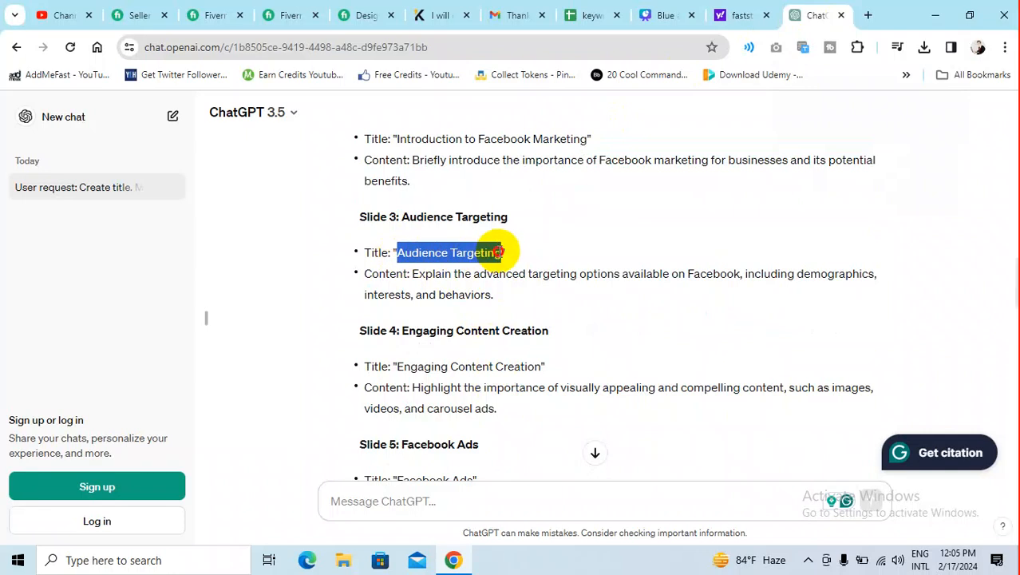
pyautogui.click(400, 253)
pyautogui.moveTo(393, 253); pyautogui.dragTo(511, 253)
pyautogui.hotkey('ctrl', 'c')
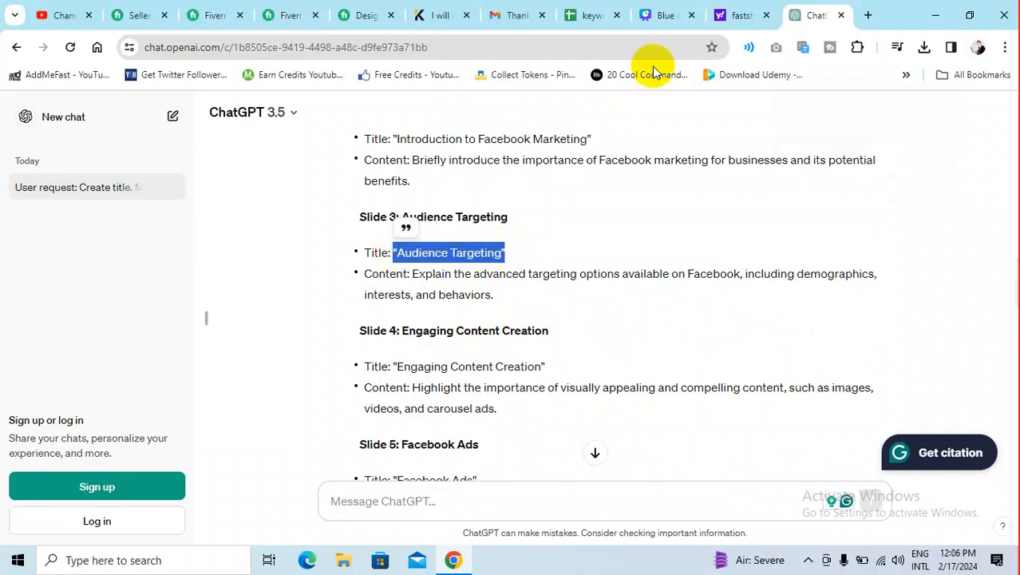
# - Check page 6 in Canva, then begin a ChatGPT message with: please write me 4 steps on "Audience Targeting"
pyautogui.click(661, 15)
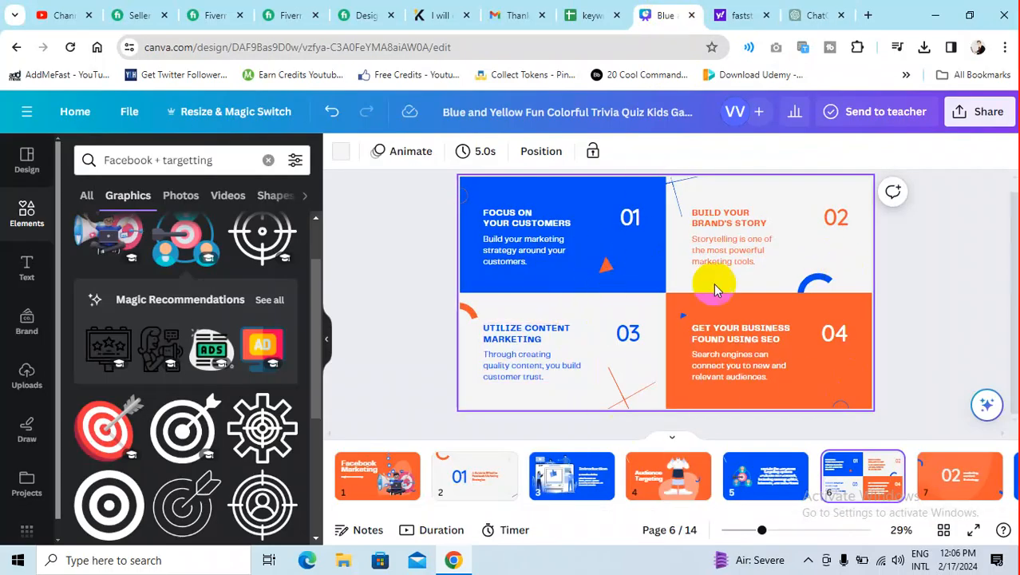
pyautogui.click(815, 15)
pyautogui.click(479, 490)
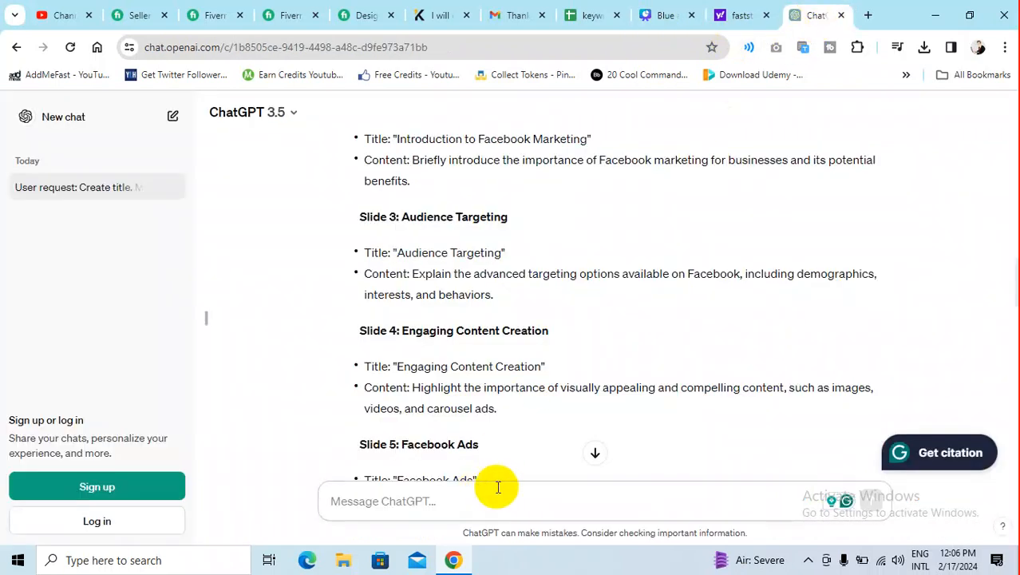
pyautogui.write('k')
pyautogui.press('BackSpace')
pyautogui.write('please write me 4')
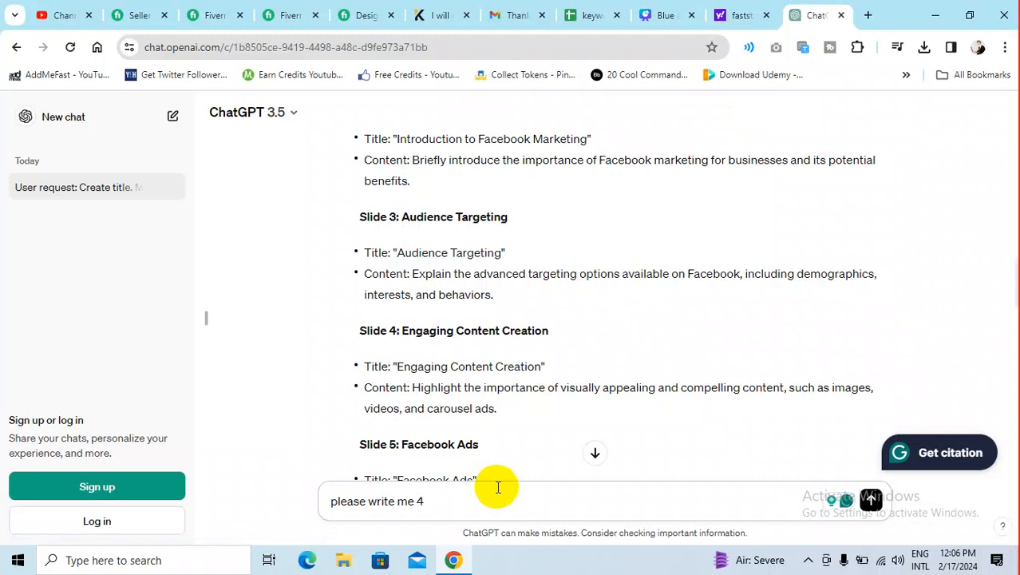
pyautogui.write(' steps on')
pyautogui.hotkey('ctrl', 'v')
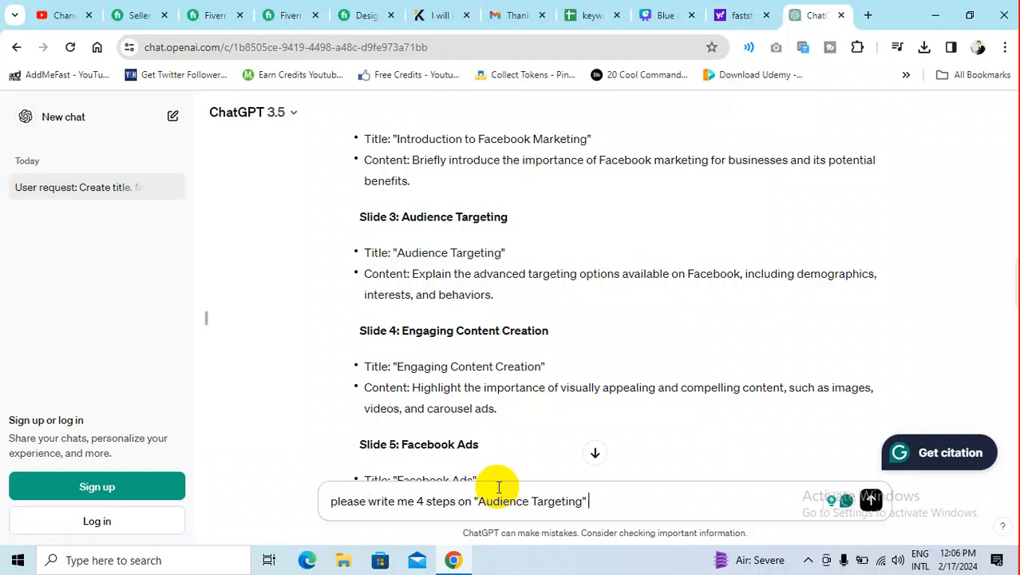
# - Complete the message with "and write the title in 20 characters with 30 words details", send it and review the reply
pyautogui.write('write t')
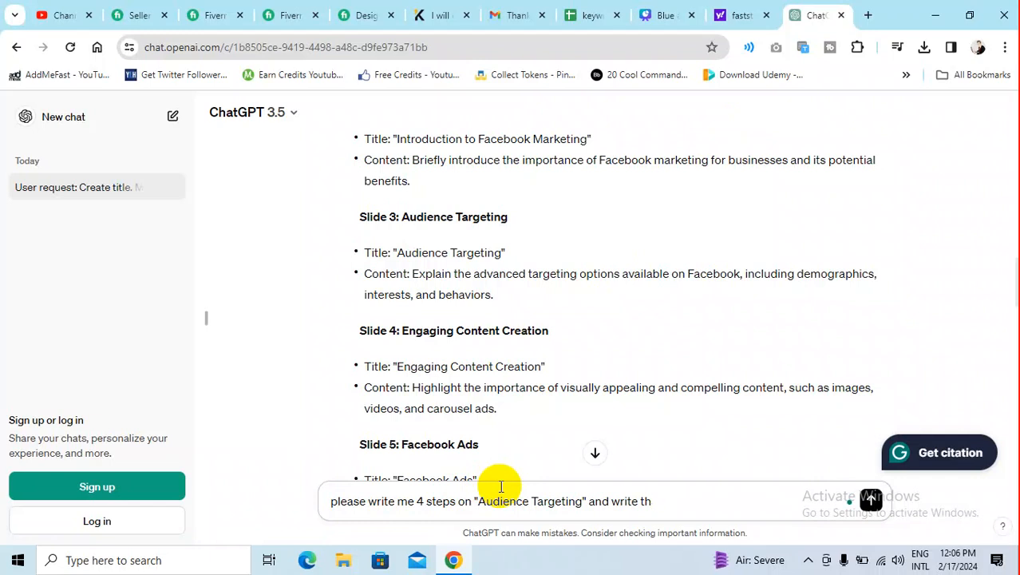
pyautogui.press('BackSpace')
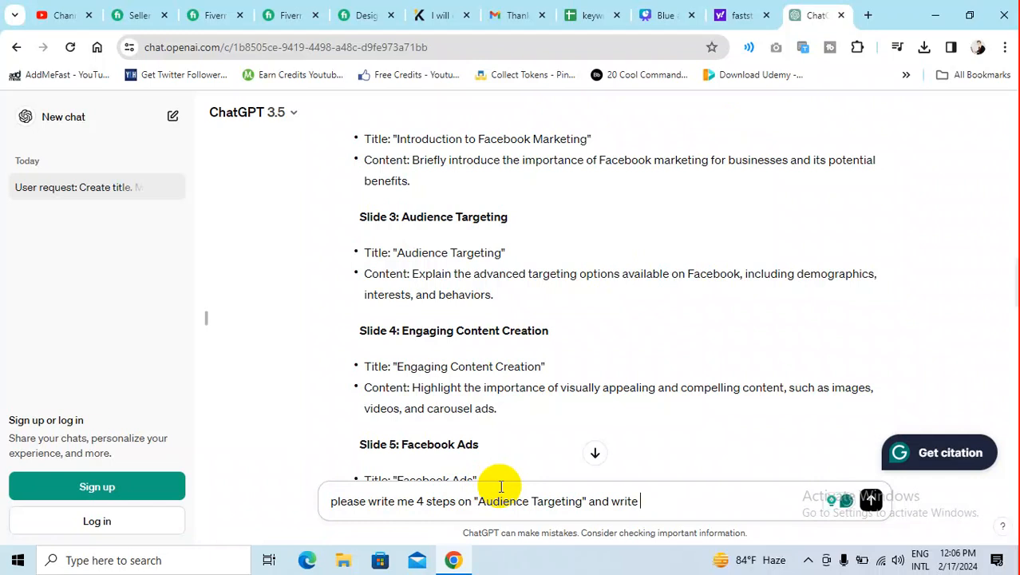
pyautogui.write('he title in')
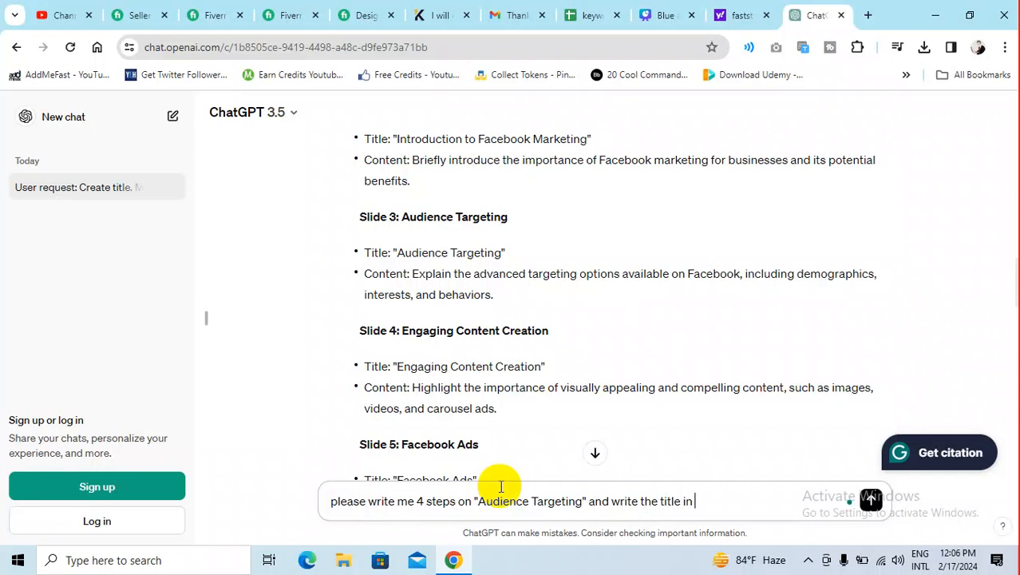
pyautogui.write(' 20 ch')
pyautogui.write('arac')
pyautogui.write('ters')
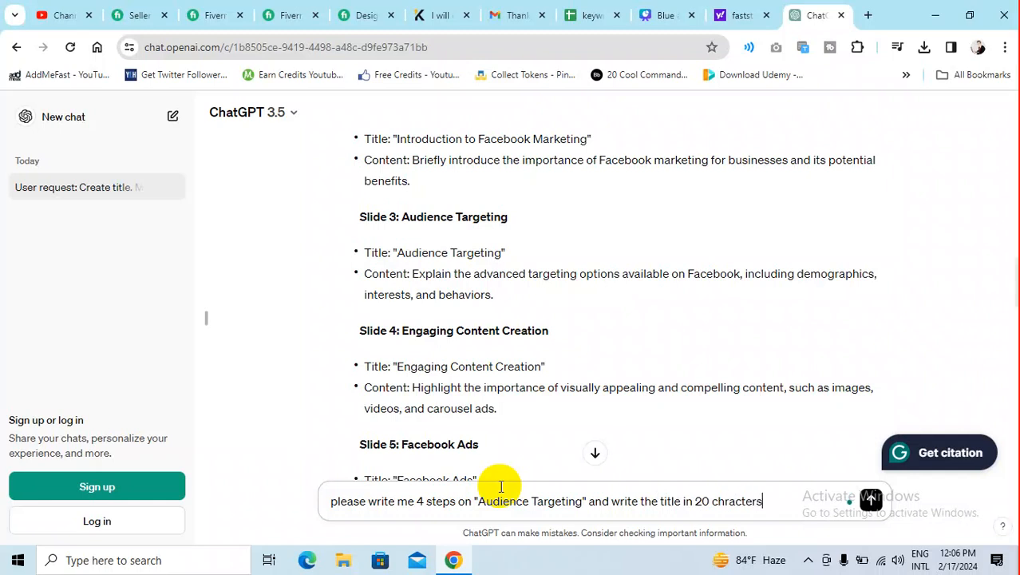
pyautogui.write(' and')
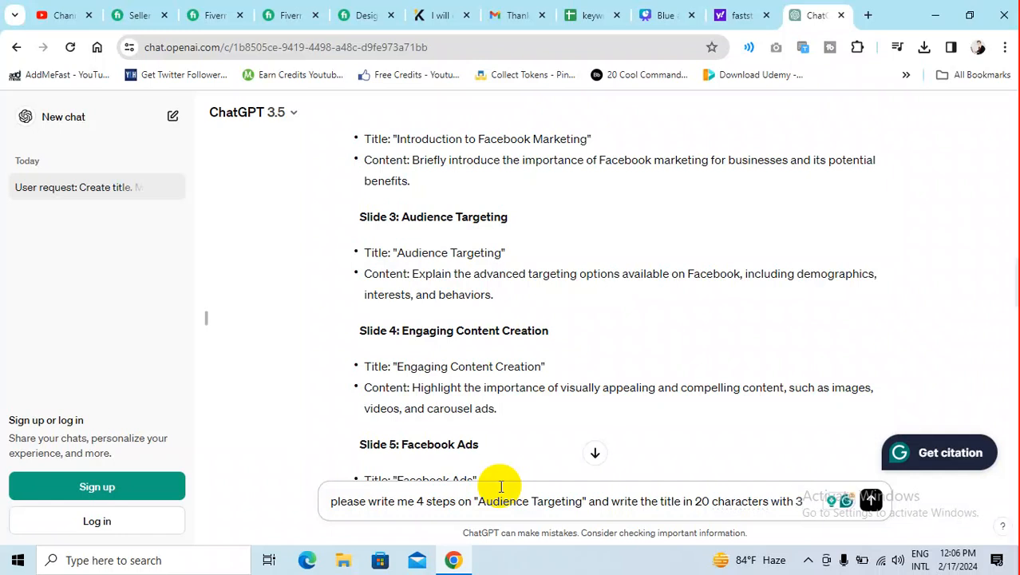
pyautogui.write('words')
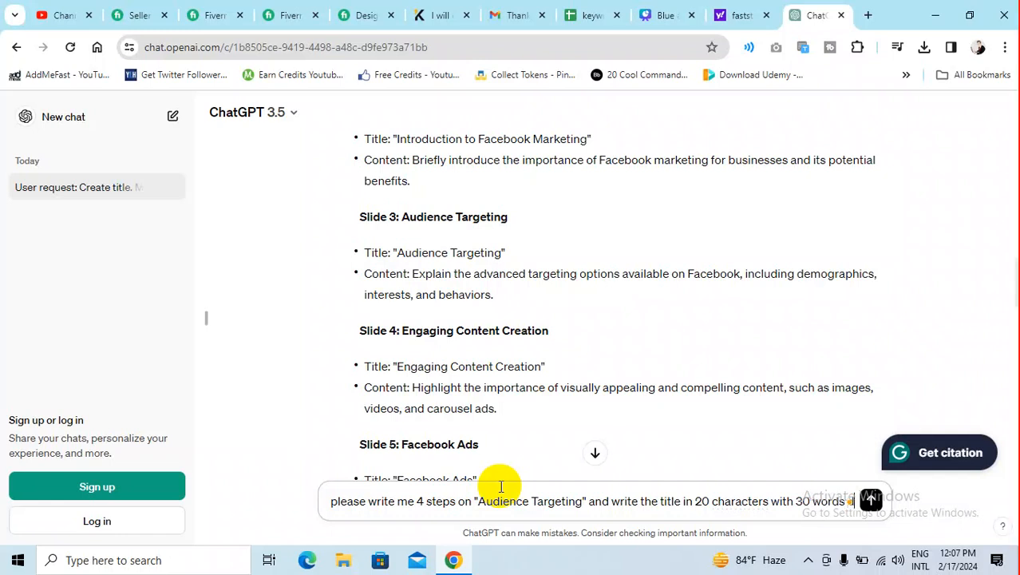
pyautogui.write(' details')
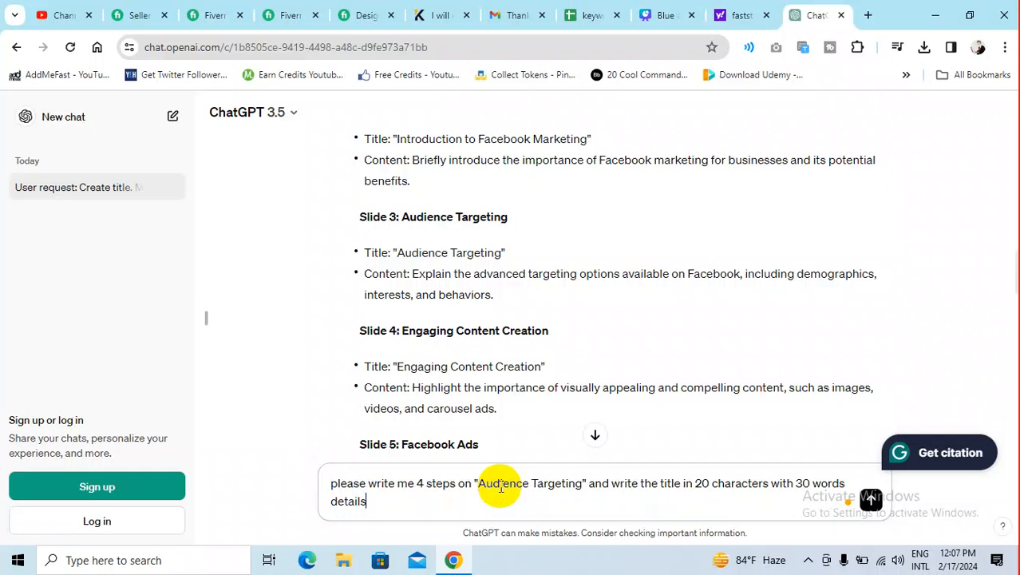
pyautogui.press('Return')
pyautogui.scroll(-20, 588, 383)
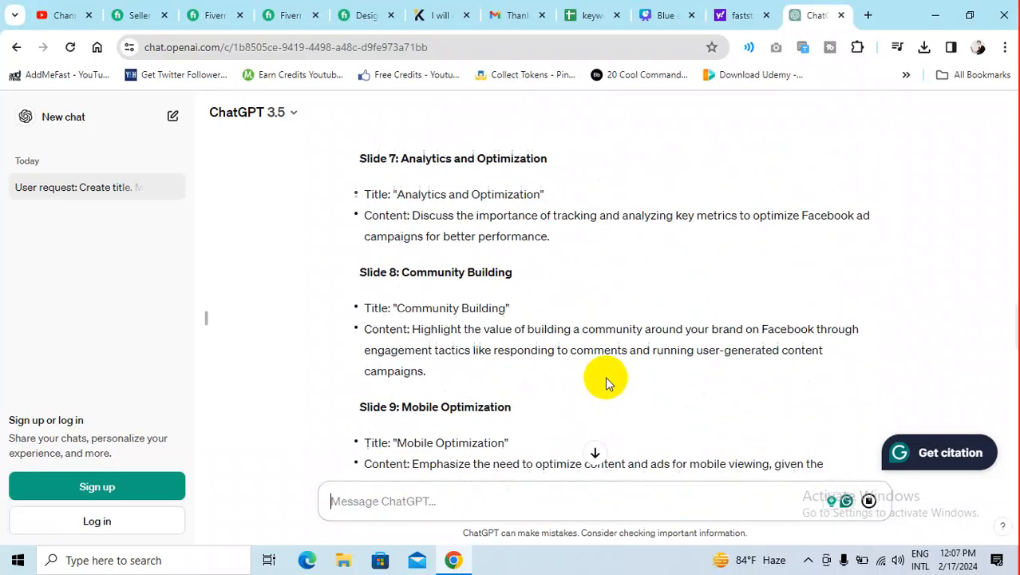
pyautogui.scroll(20, 607, 377)
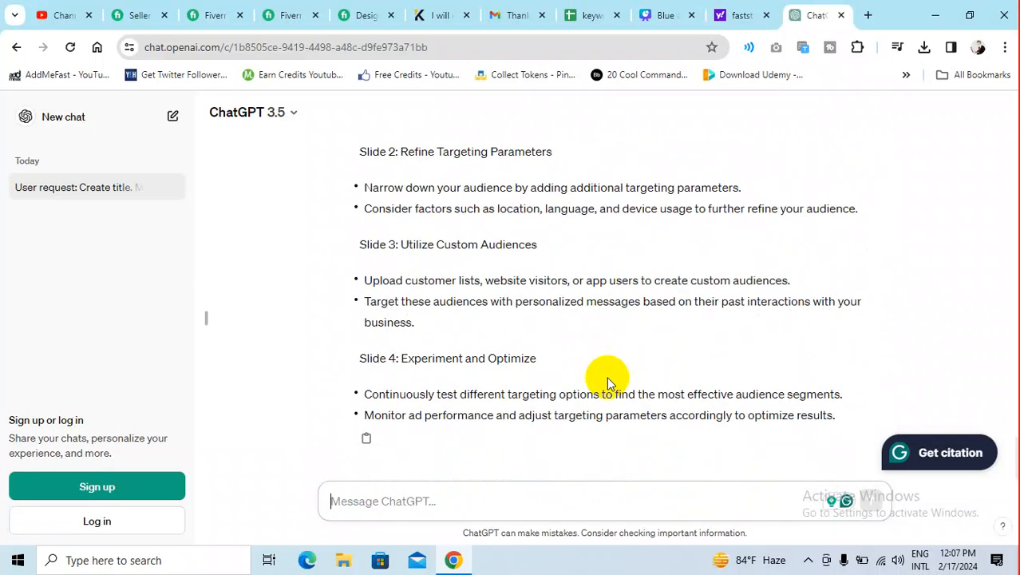
pyautogui.scroll(1, 479, 288)
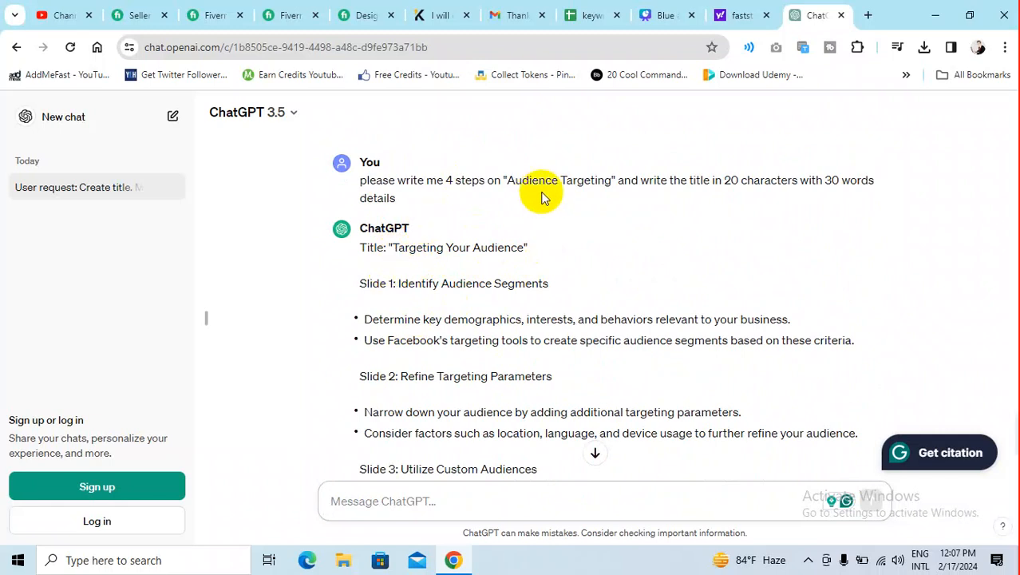
# - Switch to Canva, enlarge page 6 to 57% and hide the elements library to inspect its four text blocks
pyautogui.rightClick(659, 71)
pyautogui.click(659, 15)
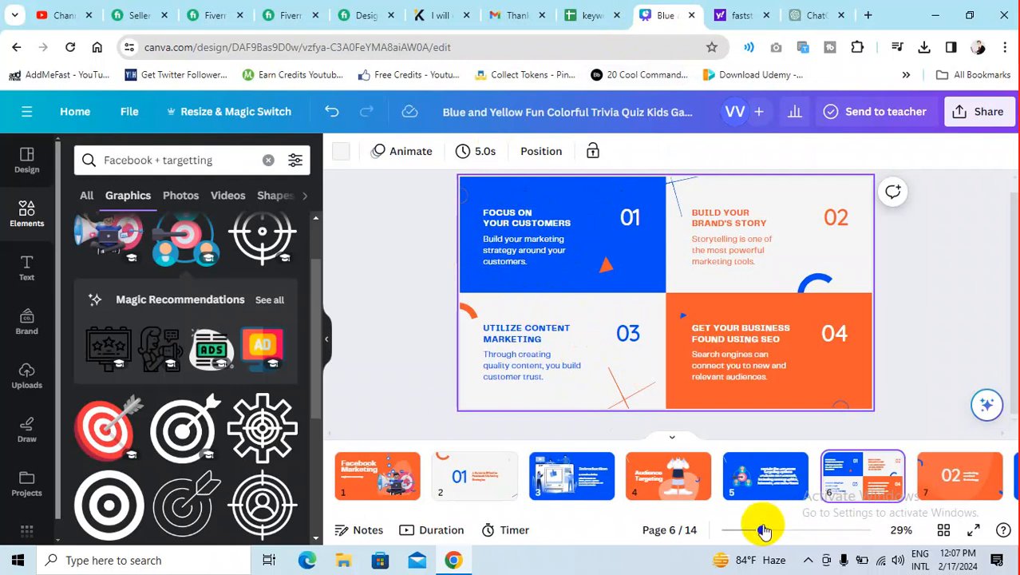
pyautogui.moveTo(771, 531); pyautogui.dragTo(788, 528)
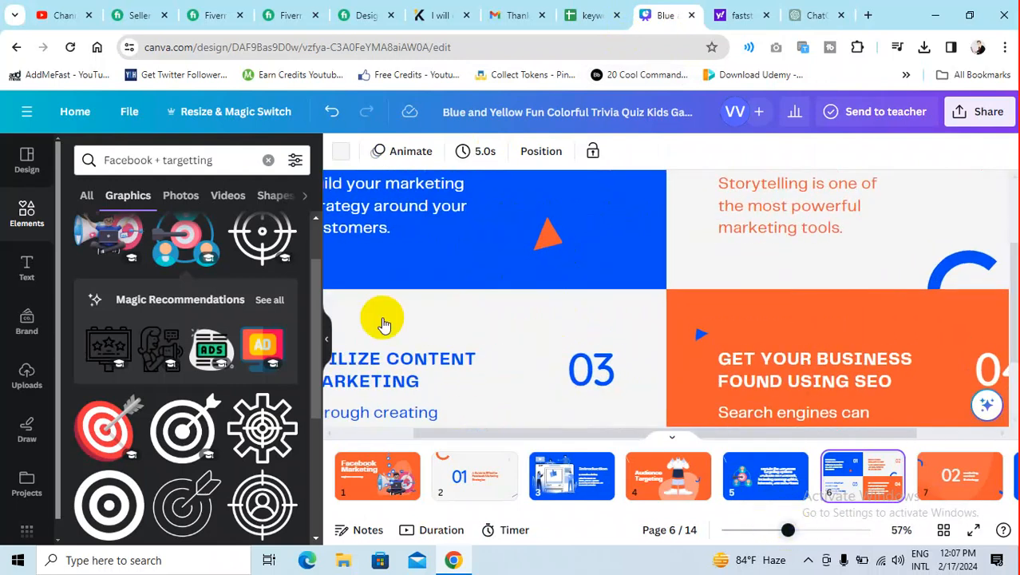
pyautogui.click(328, 343)
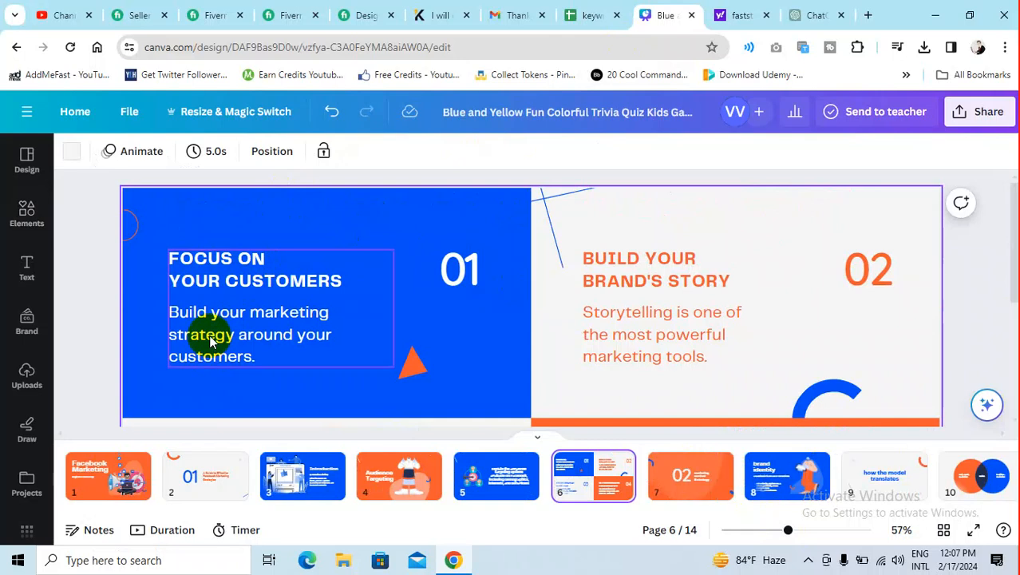
# - Switch to ChatGPT, send the follow-up request "please concise the details" and review the shortened text
pyautogui.click(810, 16)
pyautogui.scroll(-1, 415, 263)
pyautogui.scroll(-1, 431, 311)
pyautogui.scroll(-1, 431, 336)
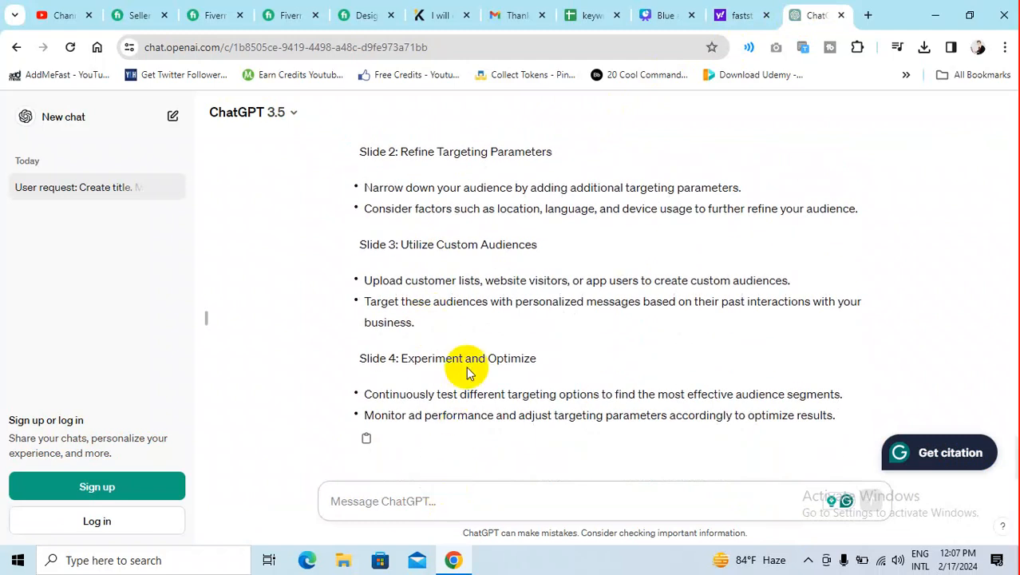
pyautogui.click(431, 503)
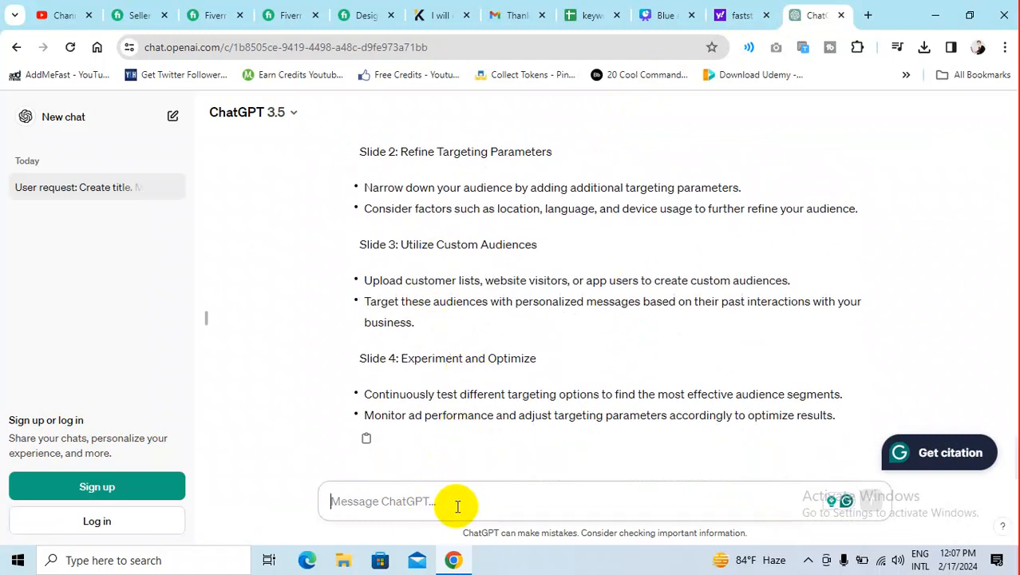
pyautogui.write('please ')
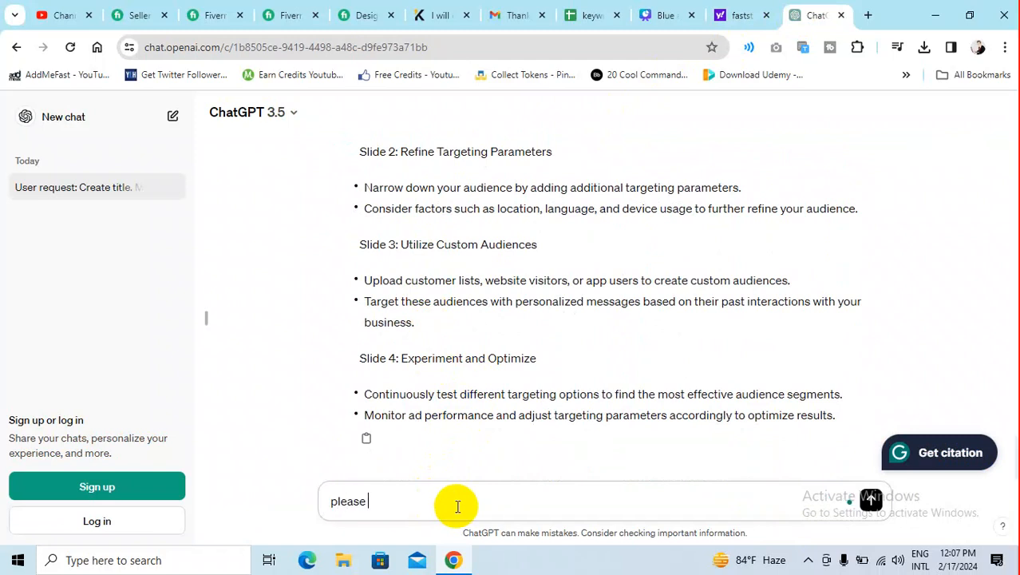
pyautogui.write('concise t')
pyautogui.press('BackSpace')
pyautogui.press('BackSpace')
pyautogui.press('Return')
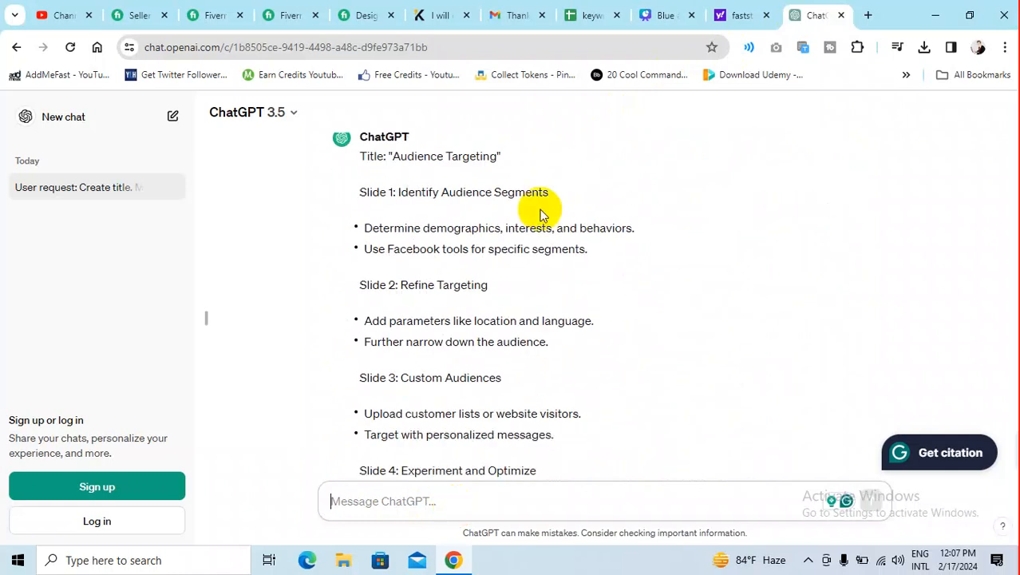
pyautogui.scroll(2, 531, 246)
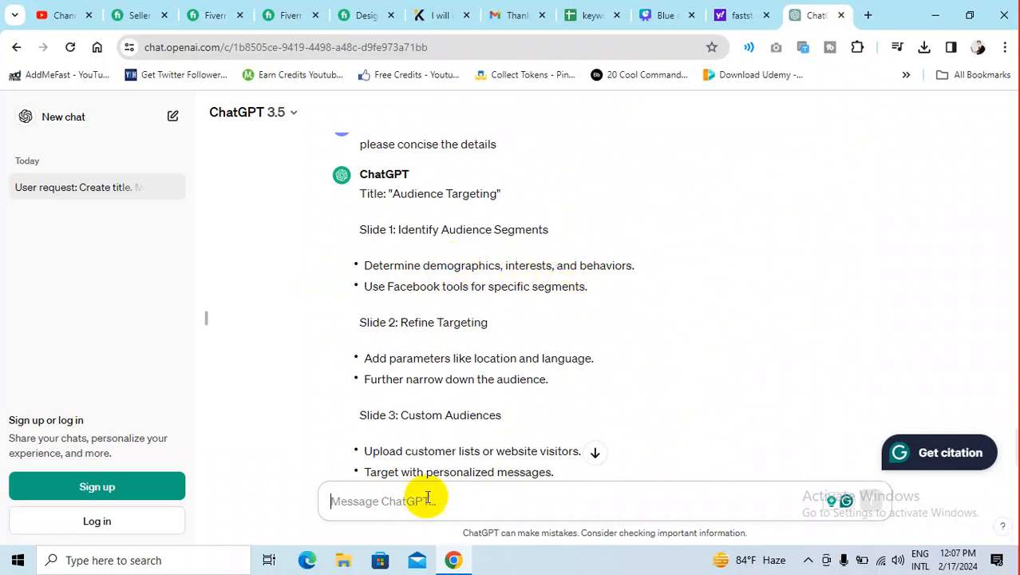
# - Send ChatGPT the follow-up "please write the each details in one line" and review the rewritten Audience Targeting steps
pyautogui.scroll(-1, 437, 467)
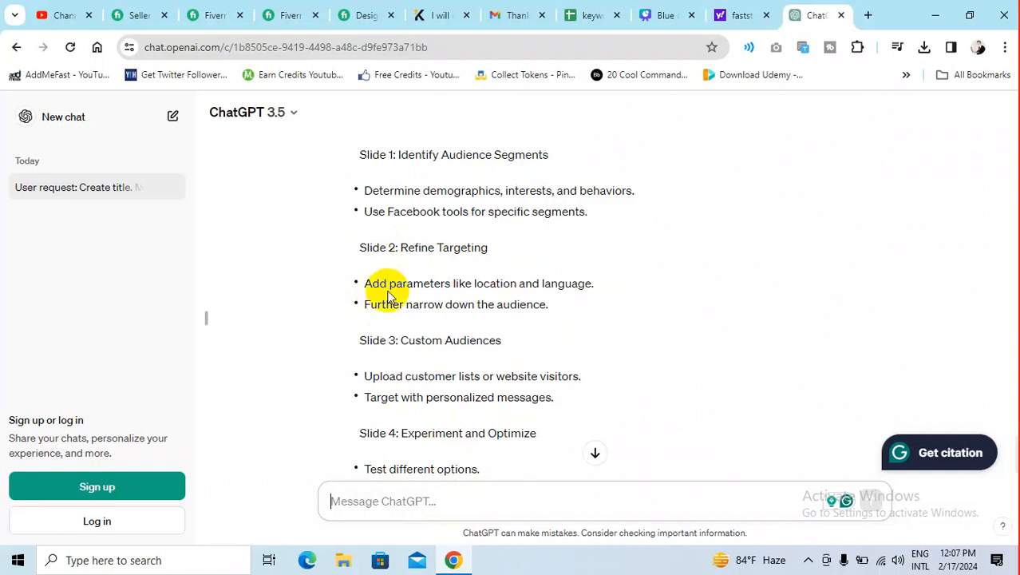
pyautogui.scroll(-1, 404, 320)
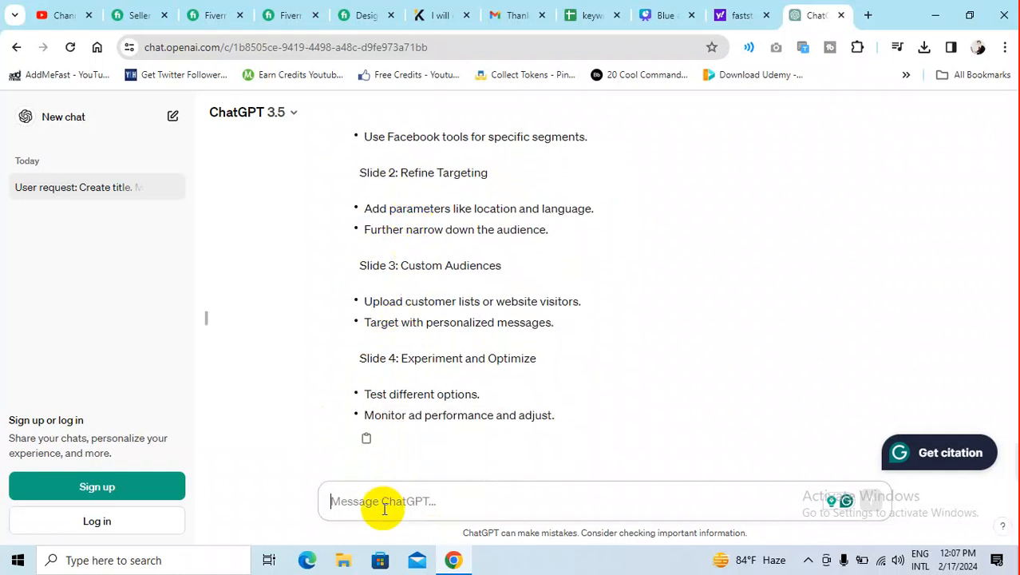
pyautogui.write('please write the')
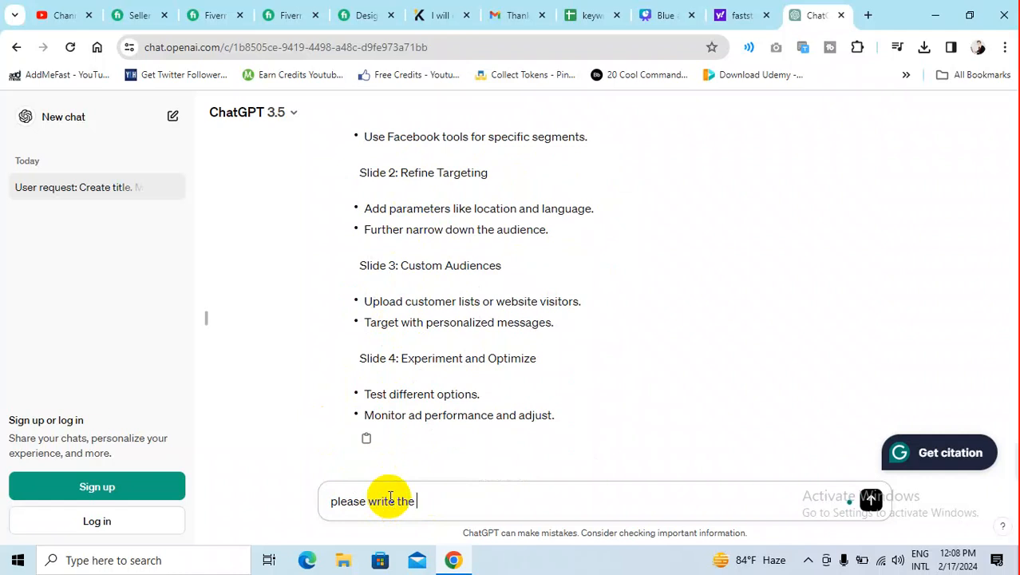
pyautogui.write(' each details in one line')
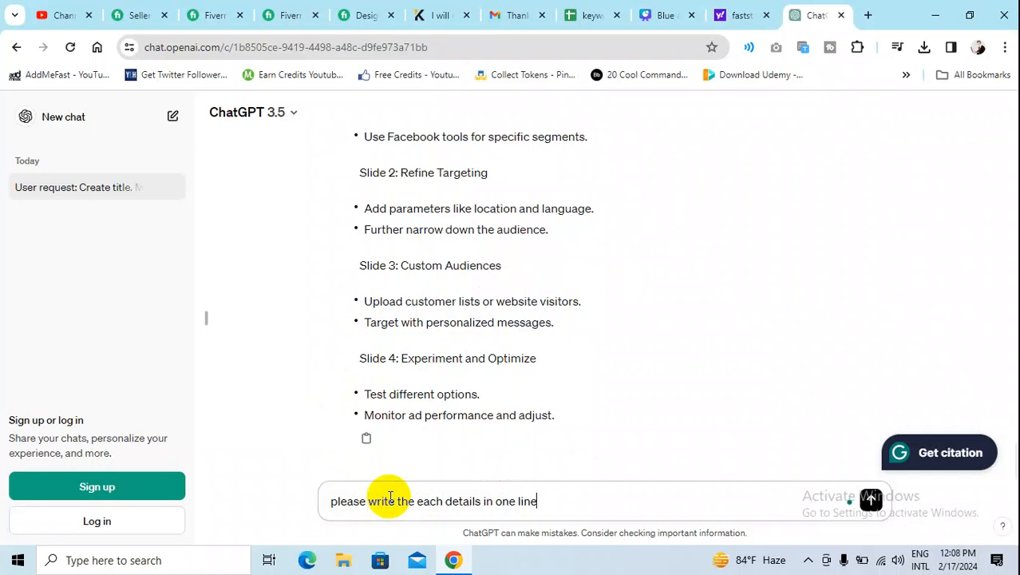
pyautogui.press('Return')
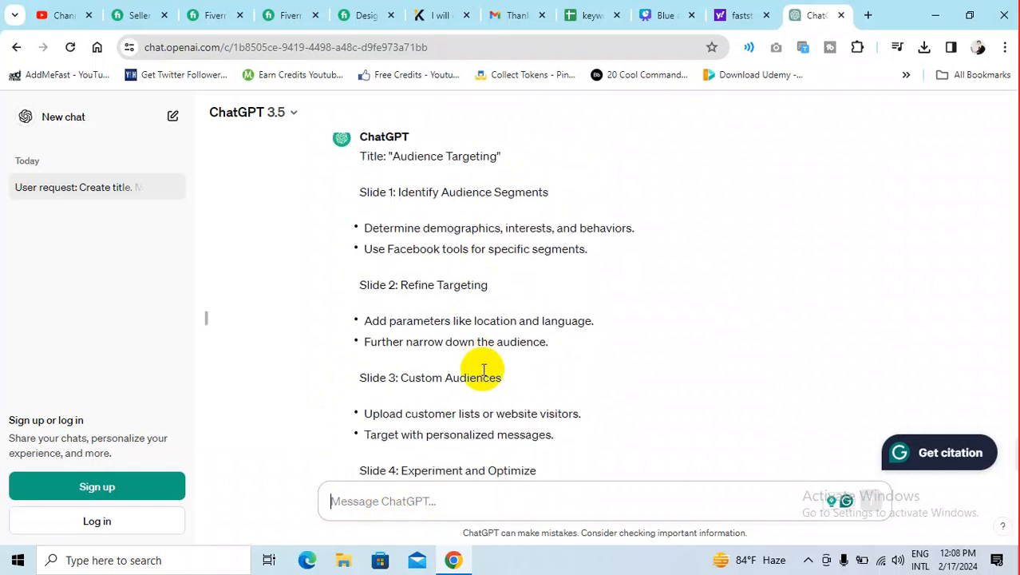
pyautogui.scroll(2, 408, 287)
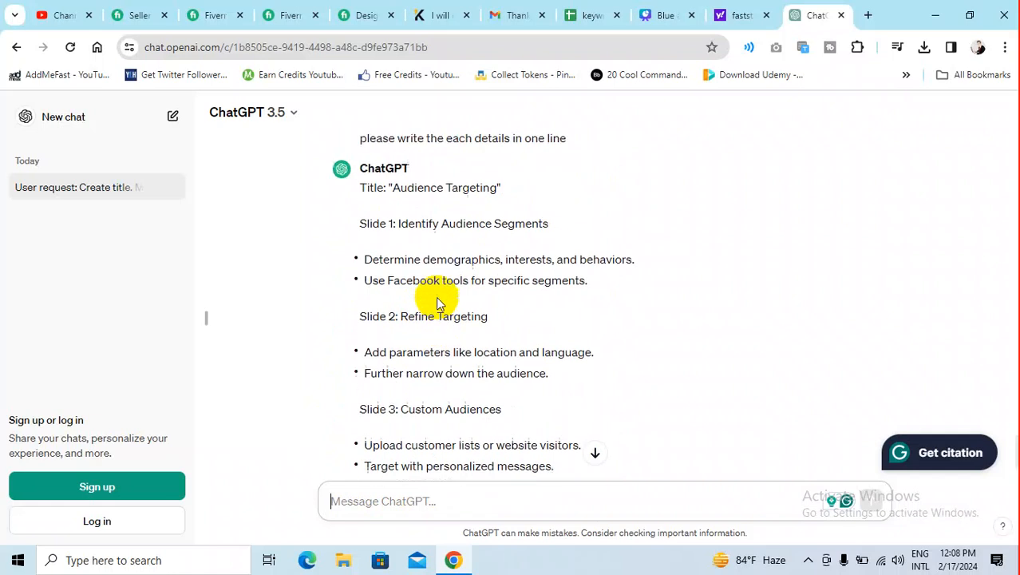
# - Copy the Slide 1 heading "Identify Audience Segments" from the latest reply
pyautogui.moveTo(366, 306); pyautogui.dragTo(627, 306)
pyautogui.moveTo(398, 268); pyautogui.dragTo(553, 270)
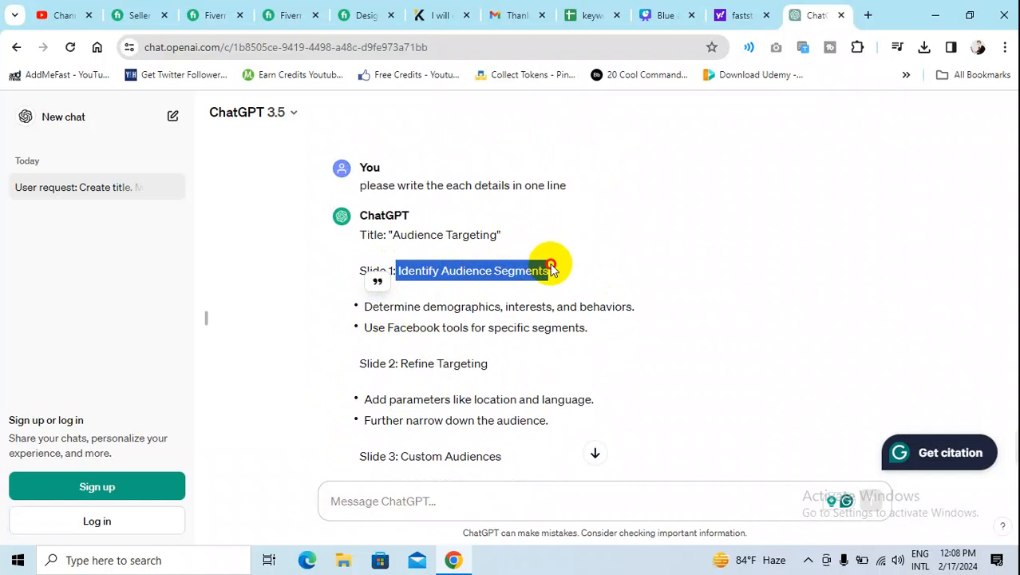
pyautogui.rightClick(507, 273)
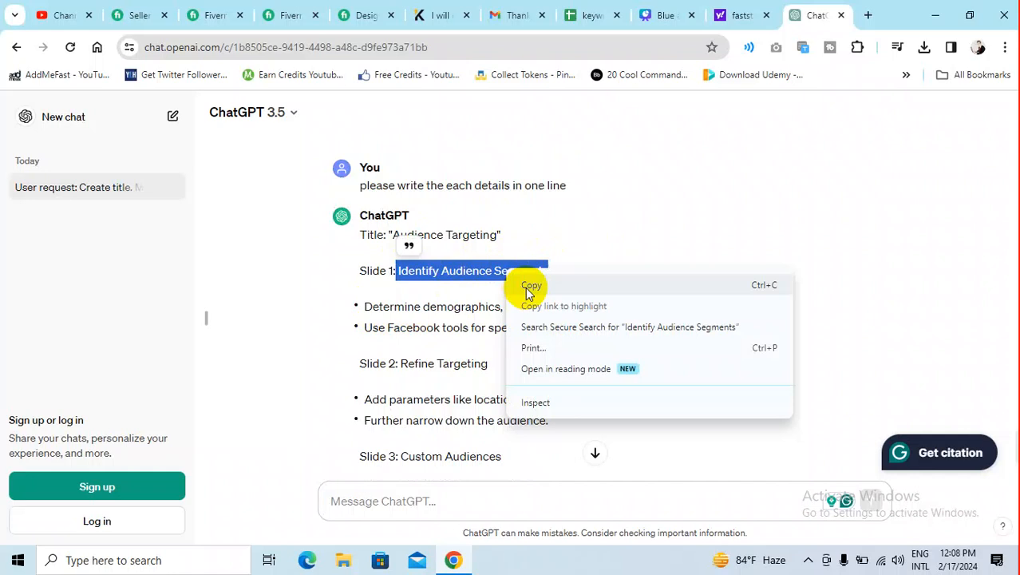
pyautogui.click(533, 286)
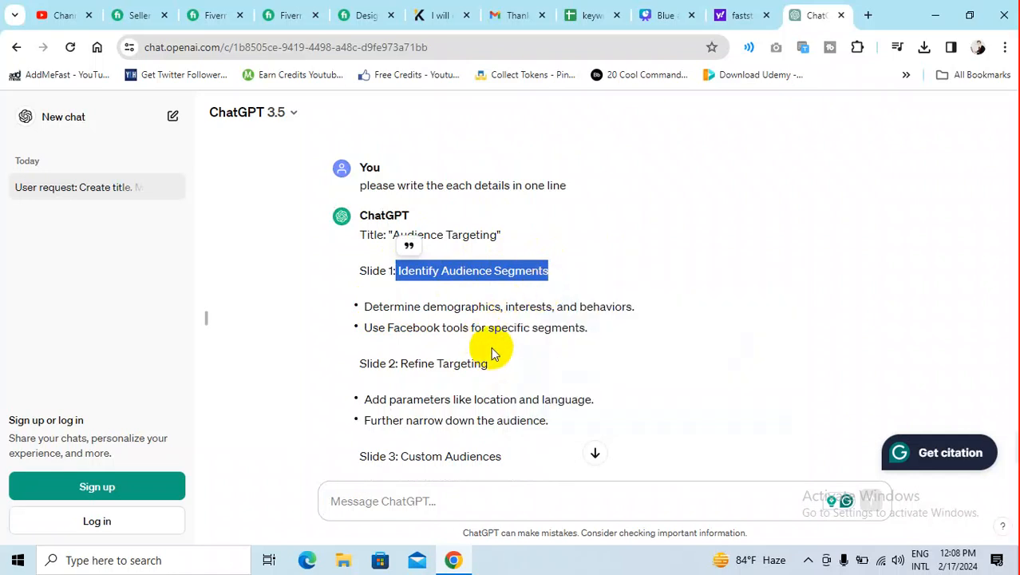
pyautogui.click(513, 312)
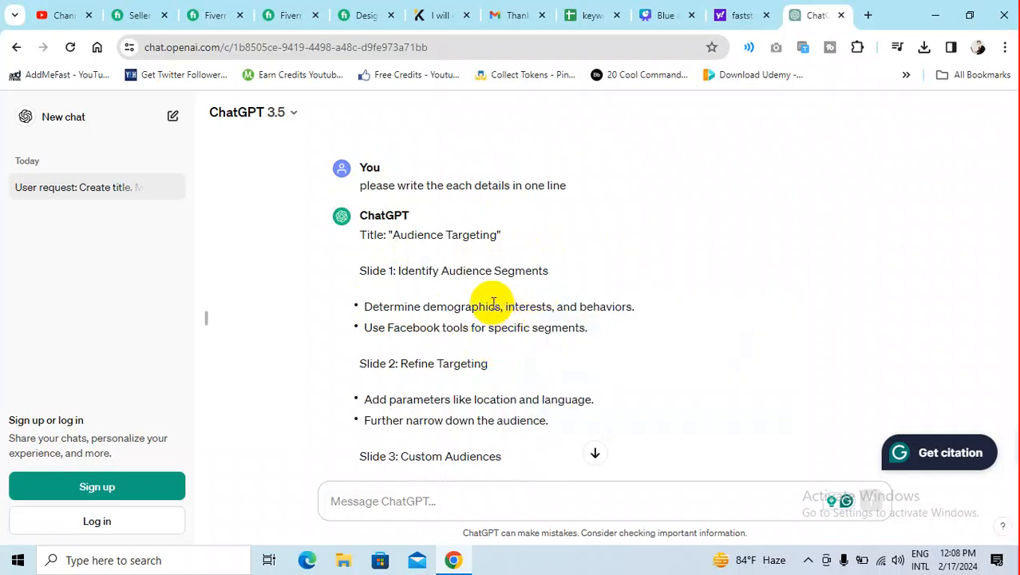
pyautogui.scroll(-1, 475, 297)
pyautogui.moveTo(399, 194); pyautogui.dragTo(550, 195)
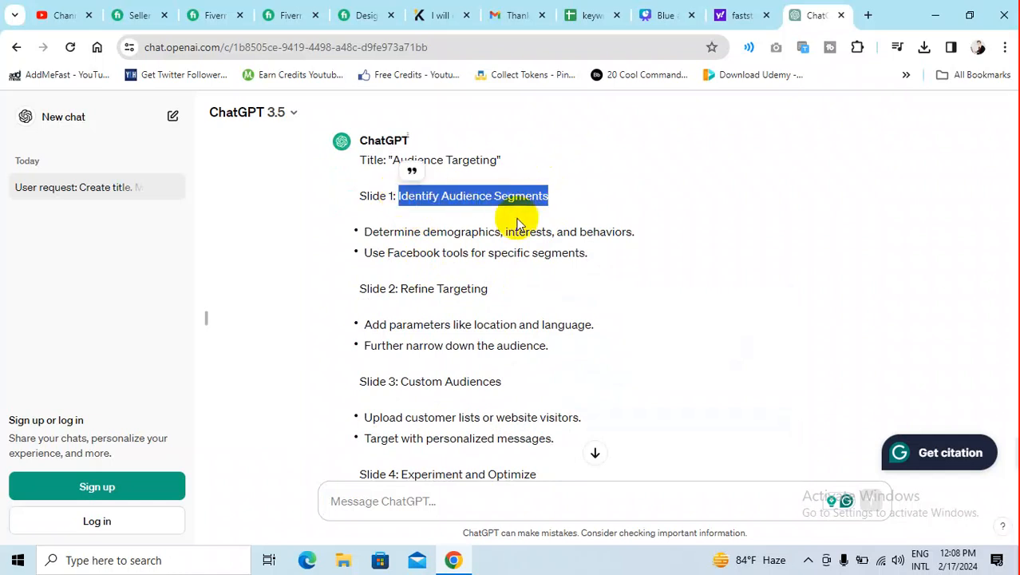
# - Switch to Canva and replace the heading of block 01 on page 6 with "Identify Audience Segments"
pyautogui.click(656, 14)
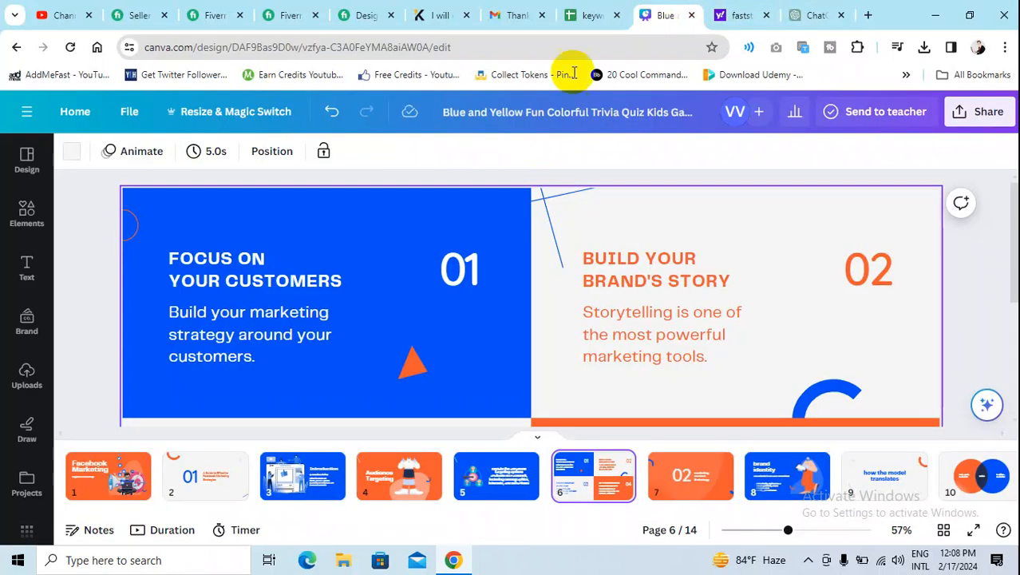
pyautogui.click(210, 262)
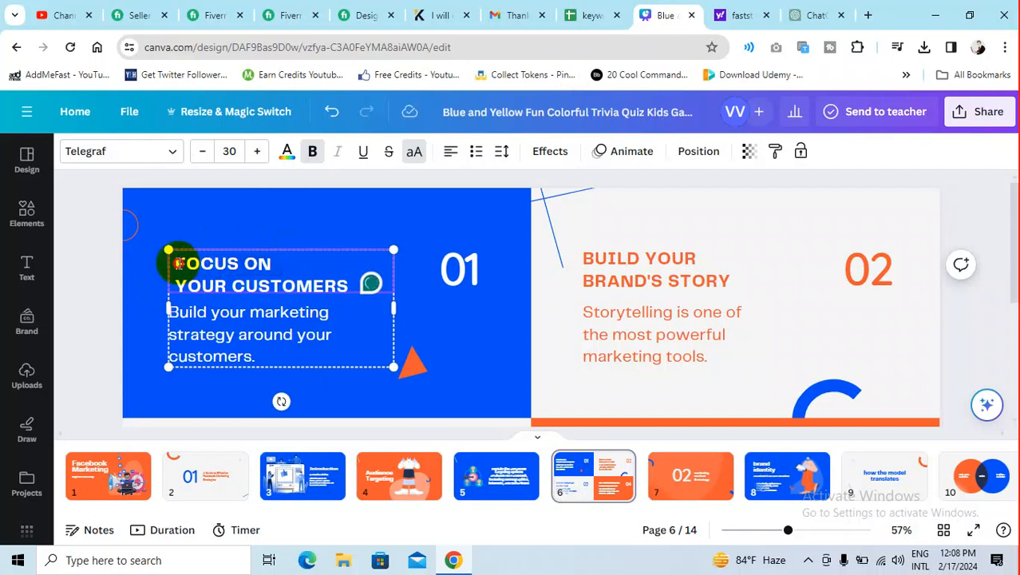
pyautogui.moveTo(169, 264); pyautogui.dragTo(358, 282)
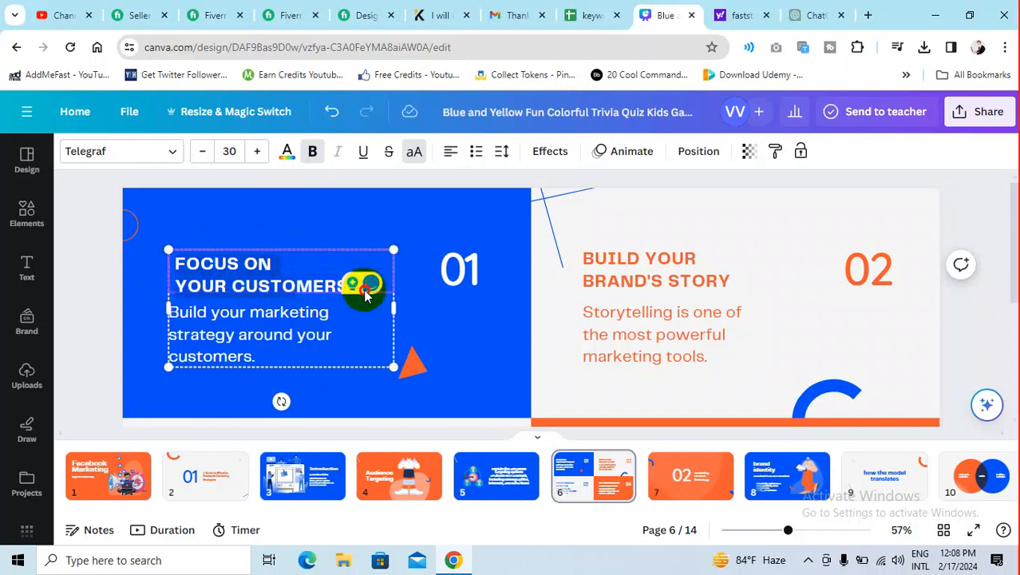
pyautogui.write('IDENTIFY AUDIENCE SEGMENTS')
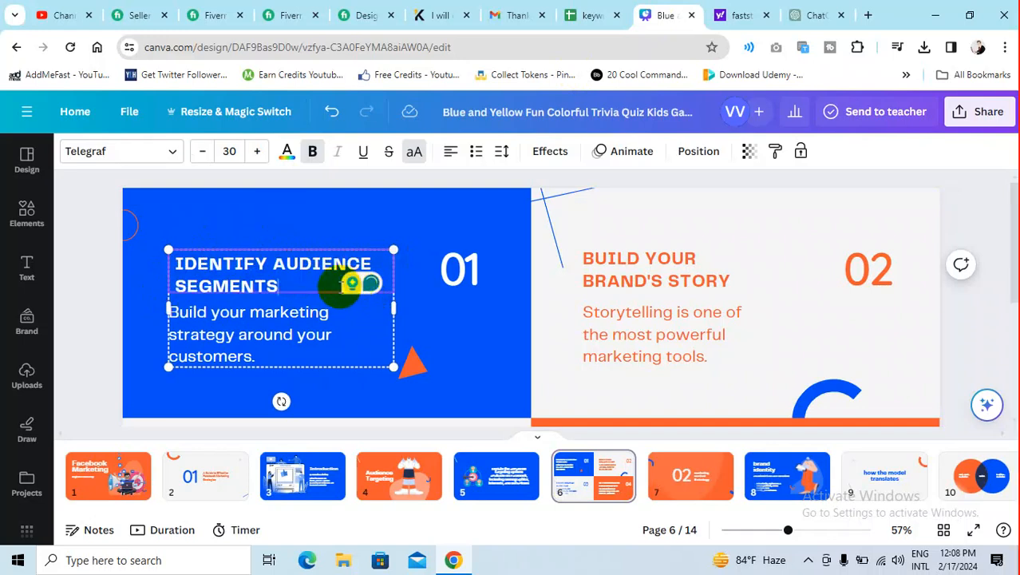
# - Copy "Determine demographics, interests, and behaviors." from ChatGPT's Slide 1 details and return to page 6 in Canva
pyautogui.click(805, 14)
pyautogui.moveTo(364, 231); pyautogui.dragTo(636, 243)
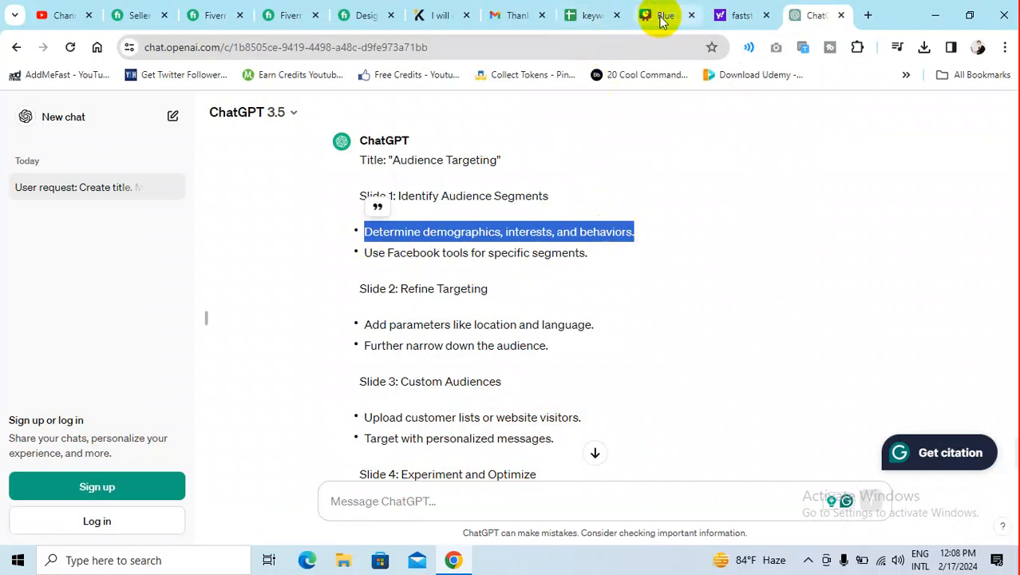
pyautogui.click(653, 15)
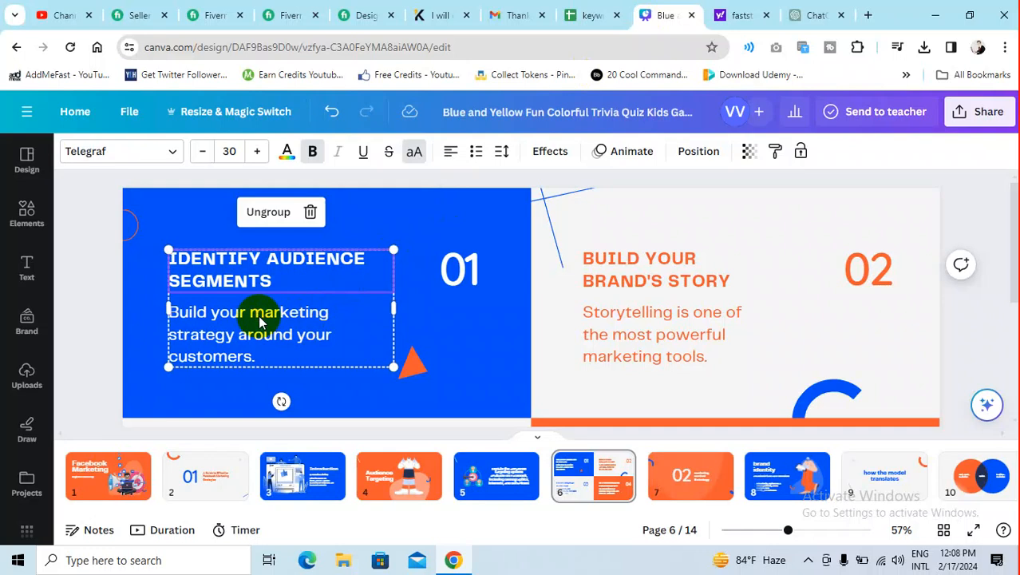
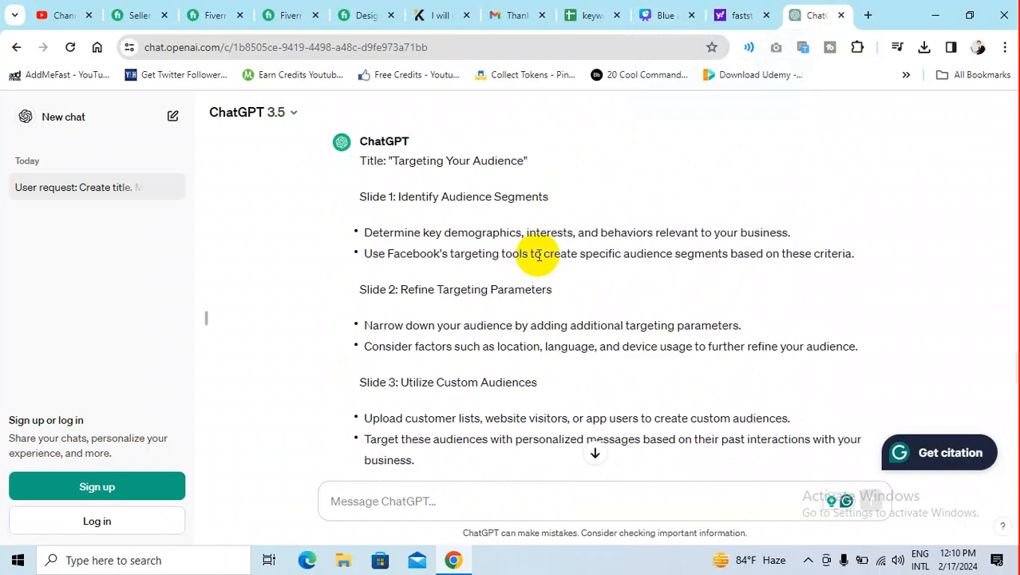
# - Find the Slide 4 outline in the ChatGPT conversation and copy its heading "Engaging Content Creation"
pyautogui.scroll(3, 486, 272)
pyautogui.scroll(-7, 487, 272)
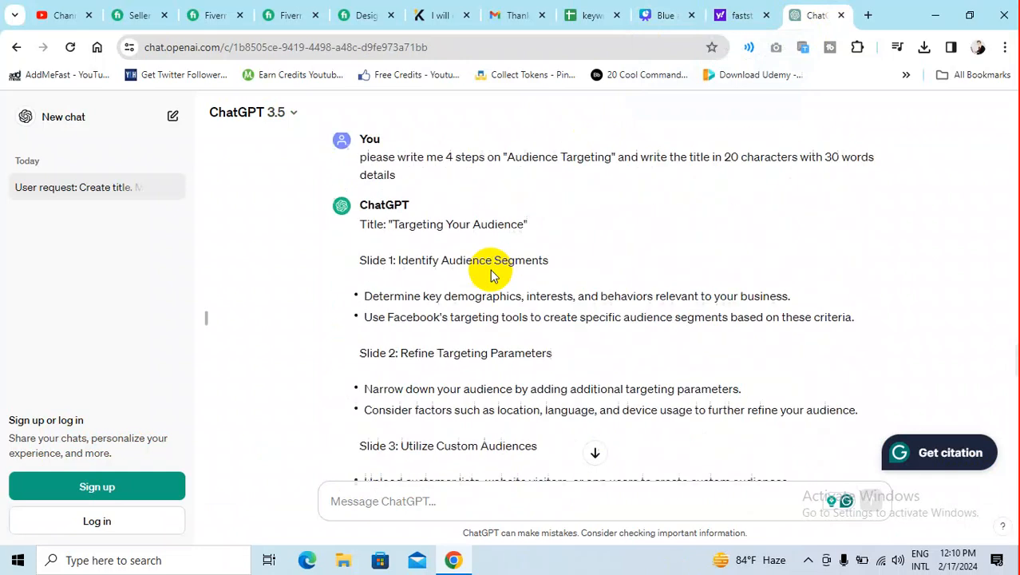
pyautogui.scroll(-15, 471, 260)
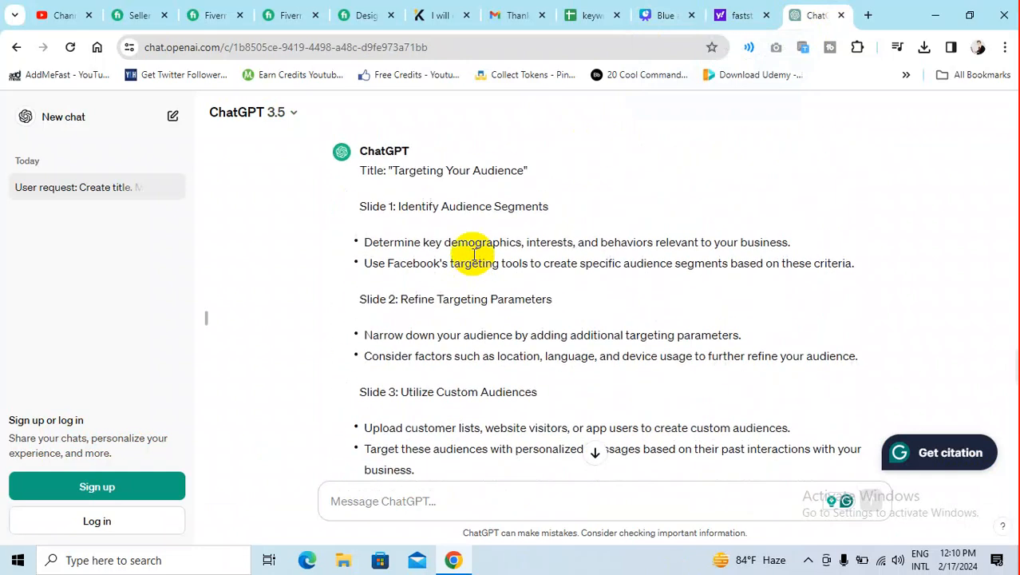
pyautogui.scroll(9, 483, 251)
pyautogui.scroll(5, 482, 254)
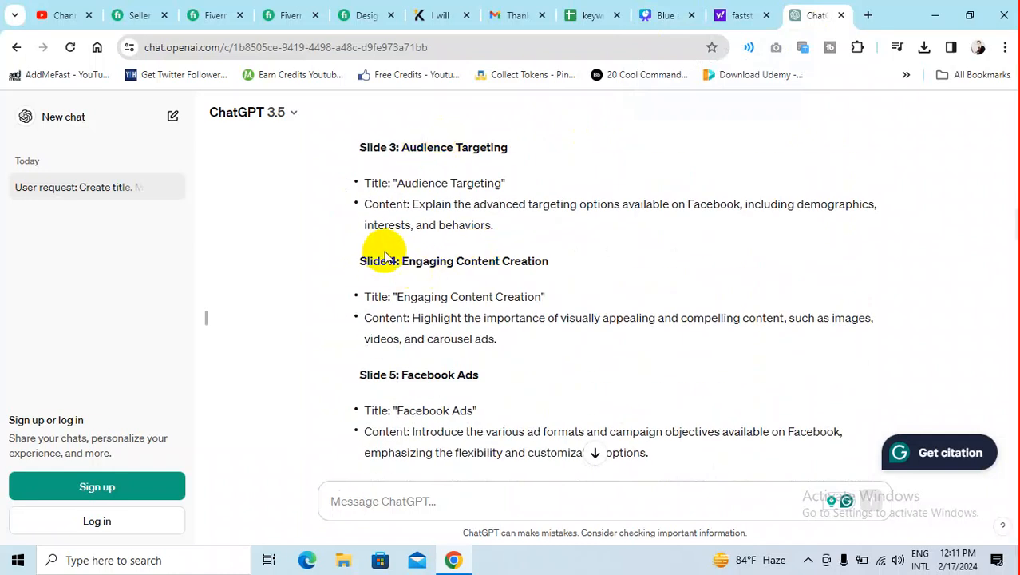
pyautogui.moveTo(403, 261); pyautogui.dragTo(549, 261)
pyautogui.hotkey('ctrl', 'c')
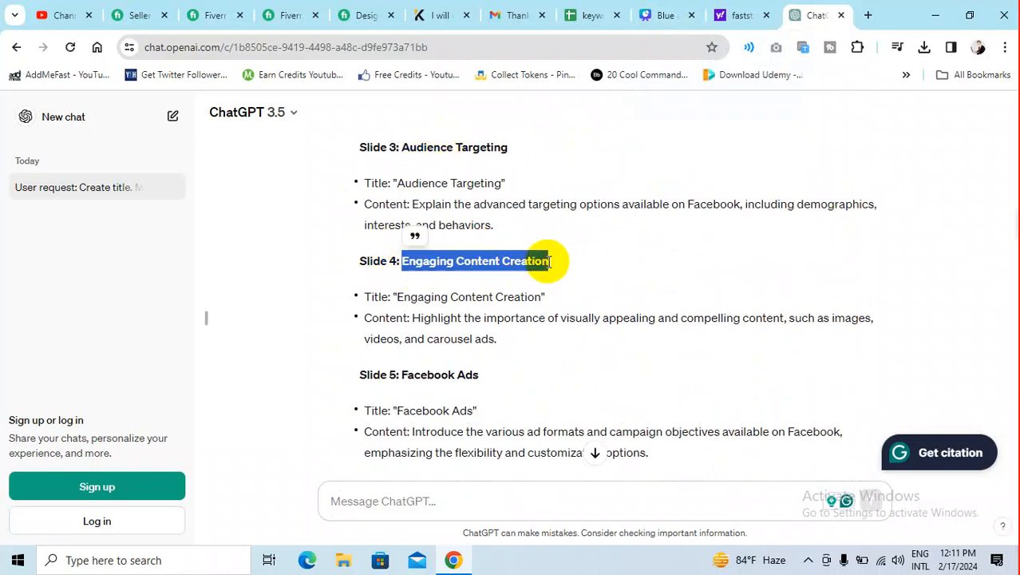
# - Switch to Canva and replace the section title beside 02 on page 7 with "Engaging Content Creation"
pyautogui.click(665, 15)
pyautogui.click(593, 273)
pyautogui.click(473, 313)
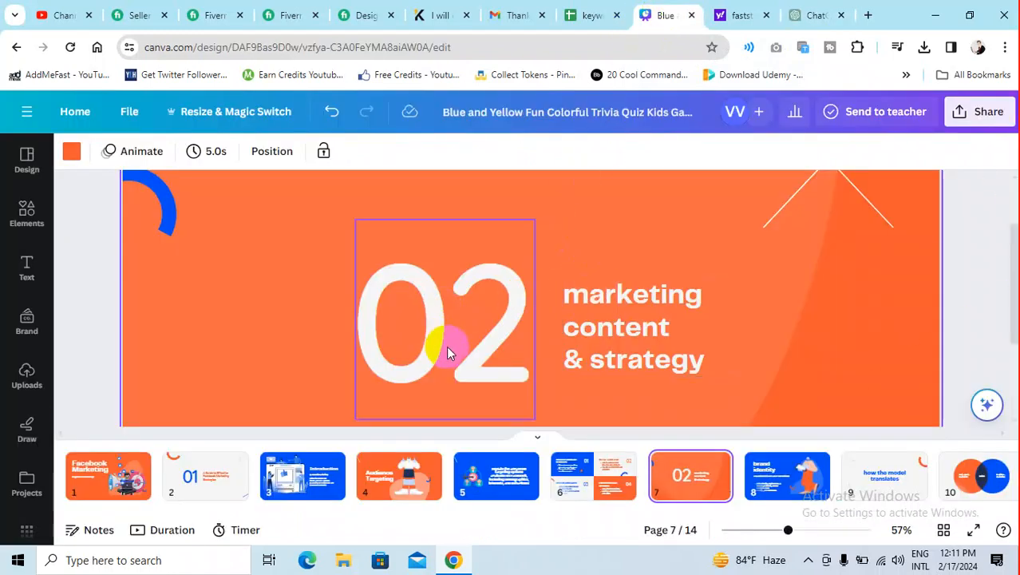
pyautogui.click(605, 319)
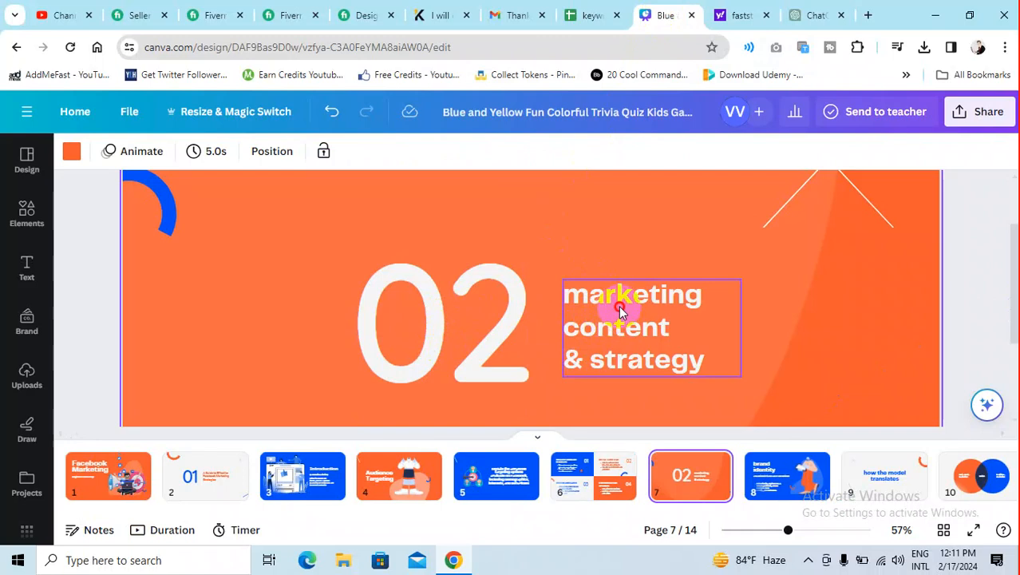
pyautogui.tripleClick(618, 305)
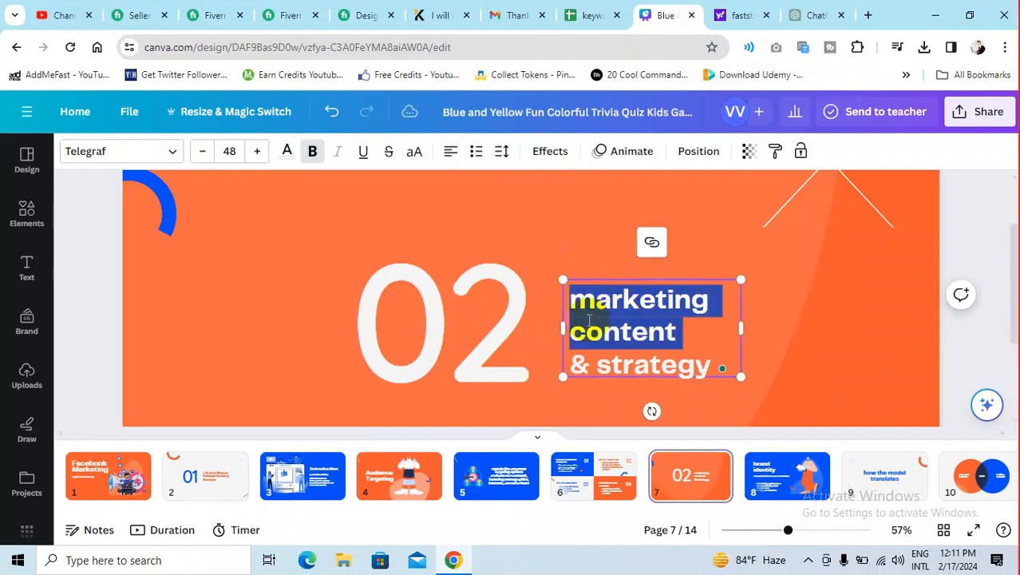
pyautogui.click(805, 18)
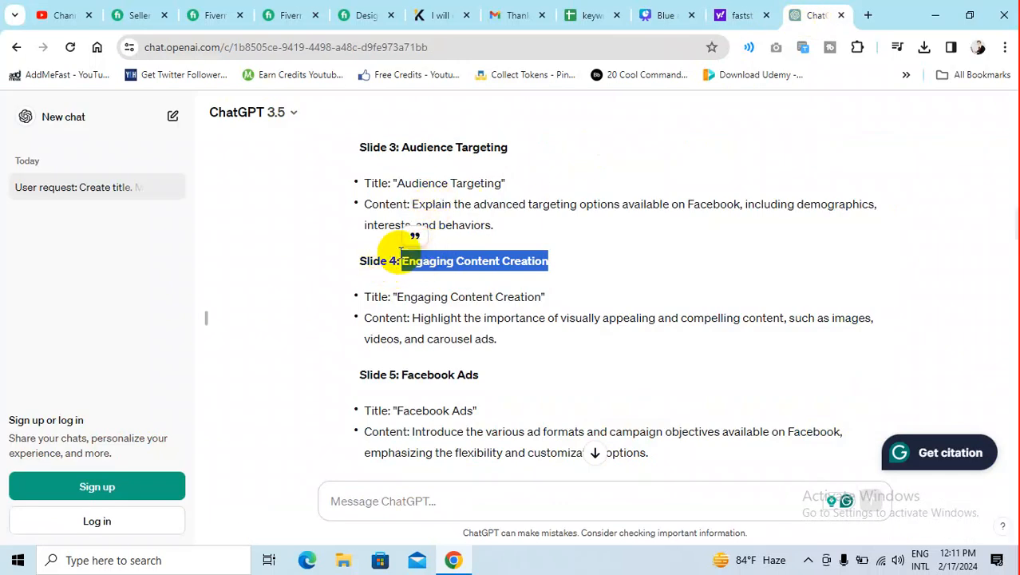
pyautogui.click(670, 18)
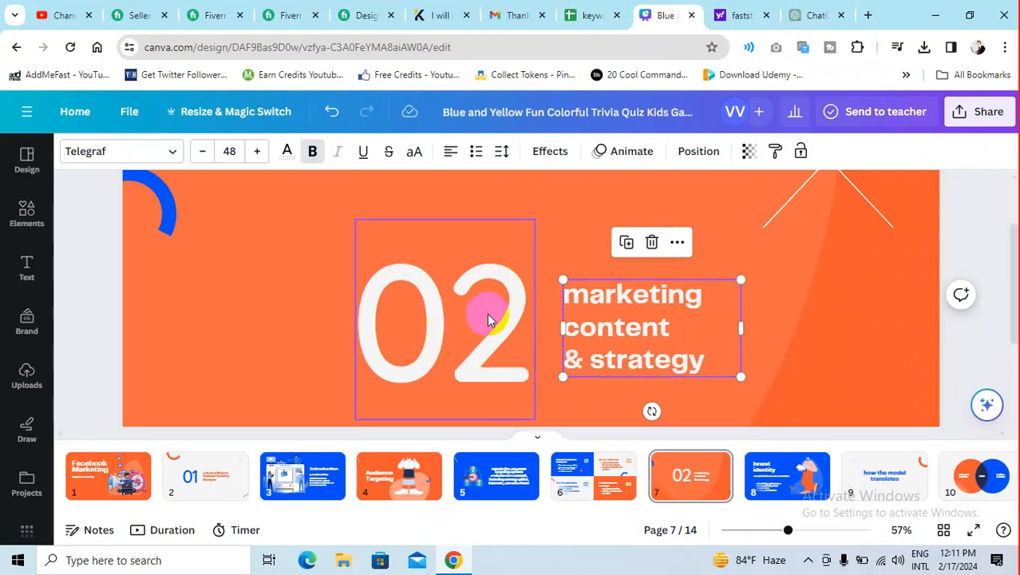
pyautogui.doubleClick(660, 302)
pyautogui.hotkey('ctrl', 'a')
pyautogui.hotkey('ctrl', 'v')
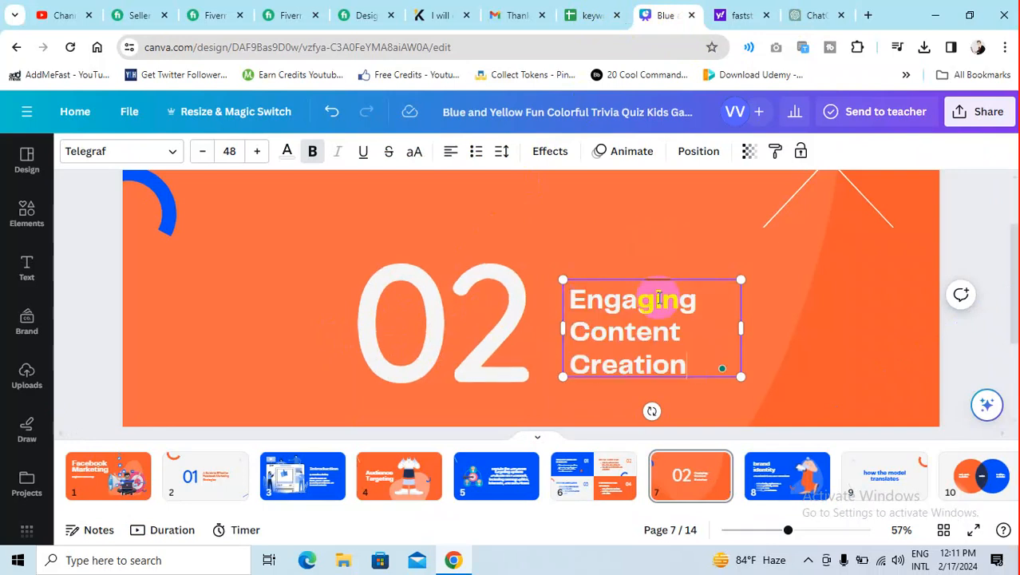
pyautogui.click(561, 310)
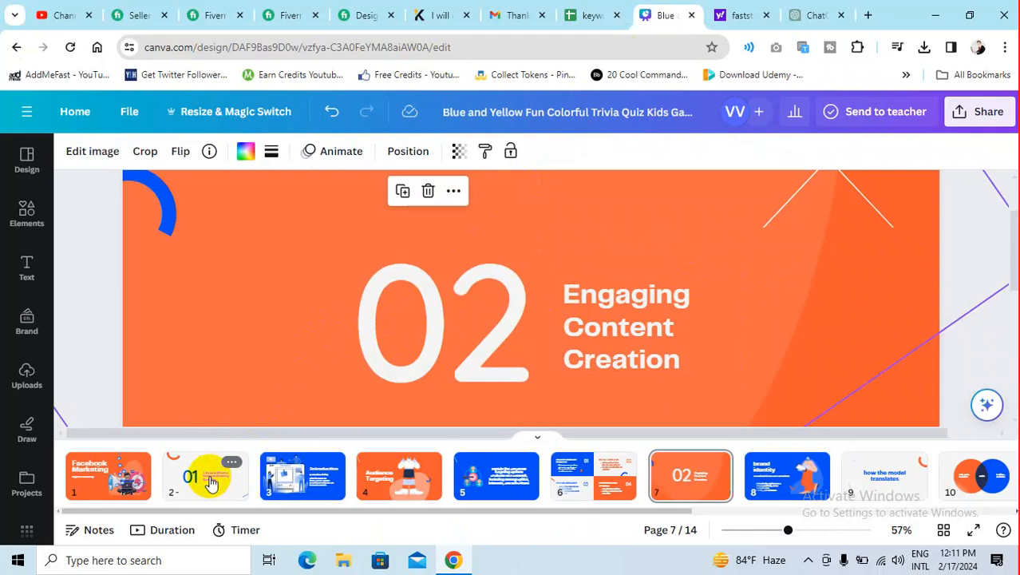
# - Switch to ChatGPT and copy the Slide 4 content from "Highlight the importance of visually appealing" through "videos, and carousel ads."
pyautogui.click(808, 15)
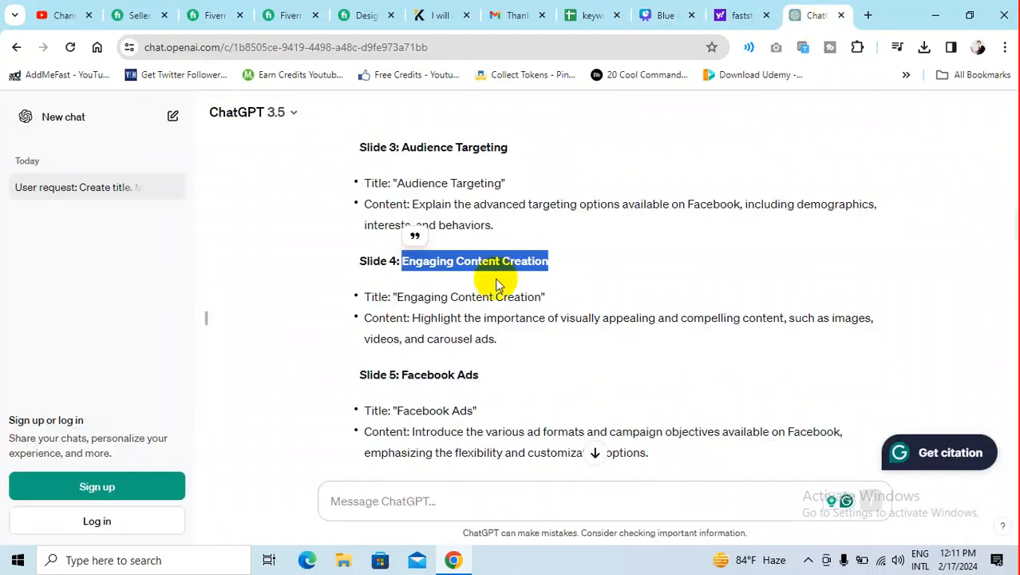
pyautogui.click(392, 293)
pyautogui.moveTo(412, 318); pyautogui.dragTo(483, 318)
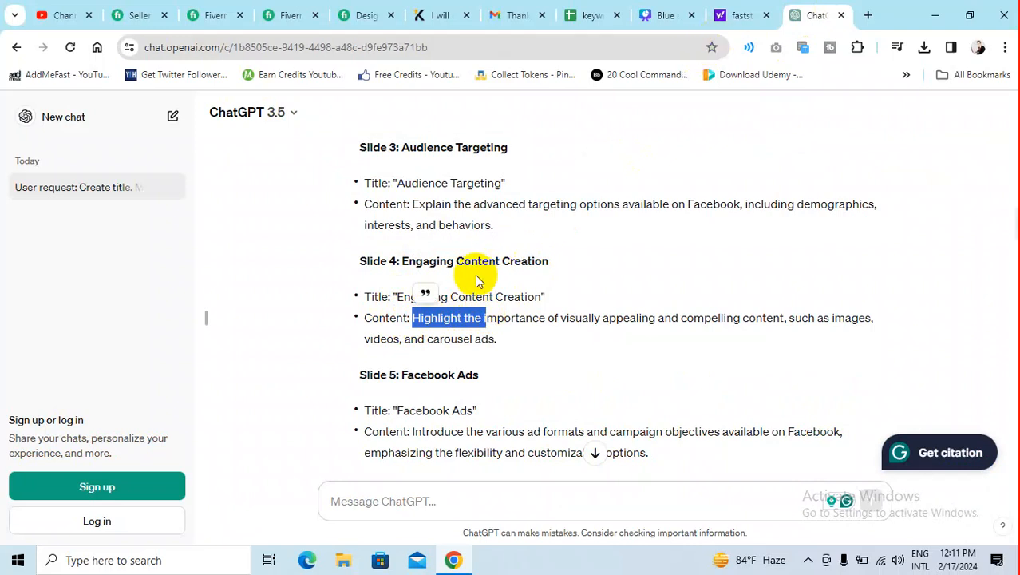
pyautogui.moveTo(412, 315); pyautogui.dragTo(503, 337)
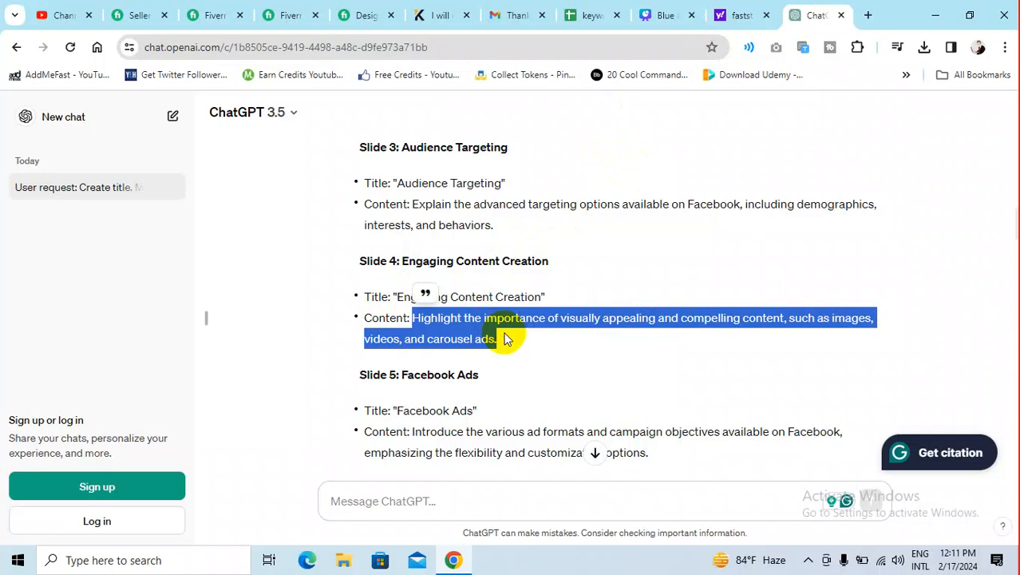
# - Switch to Canva and duplicate page 7, the 02 "Engaging Content Creation" section page
pyautogui.click(664, 14)
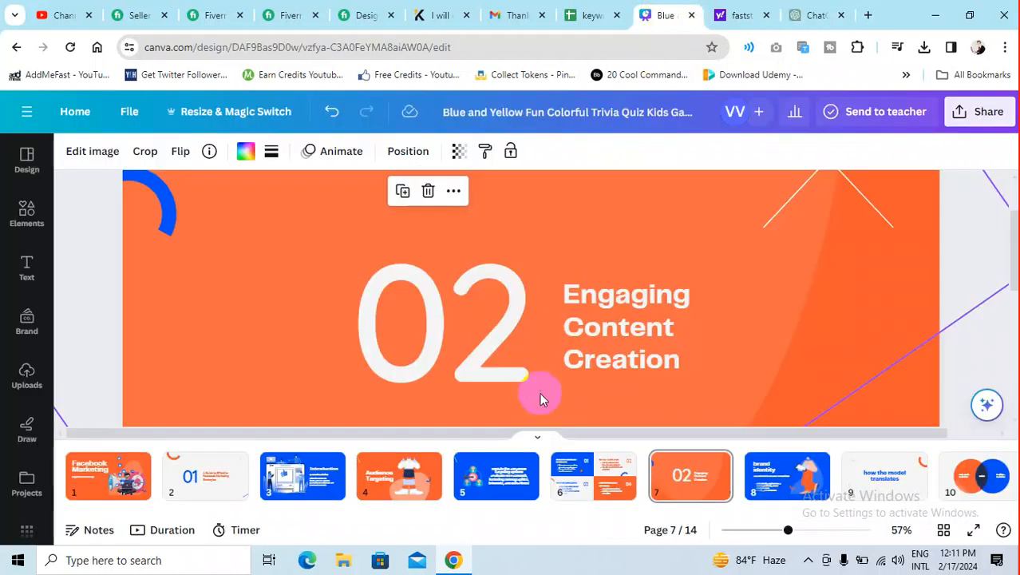
pyautogui.scroll(-2, 537, 384)
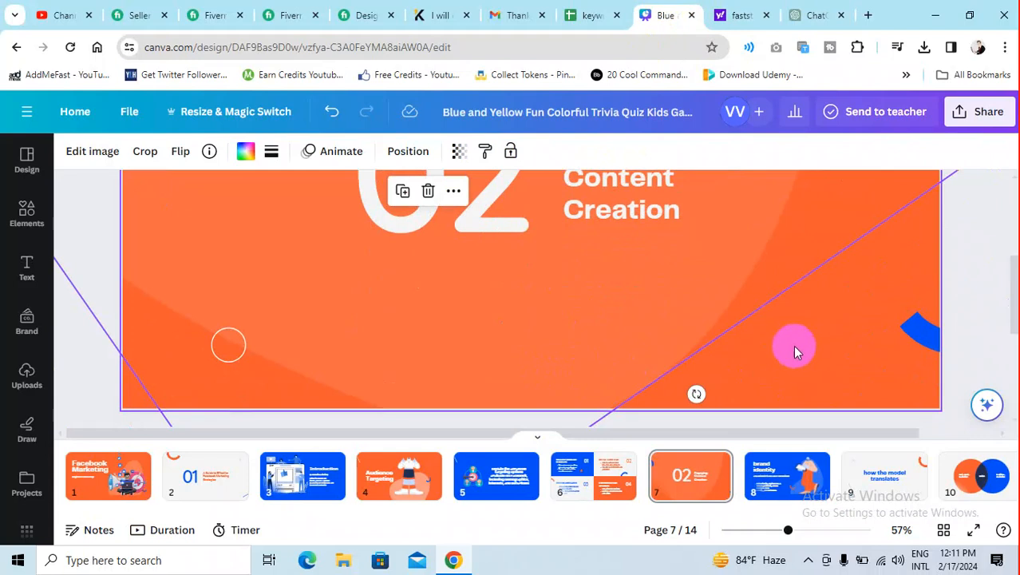
pyautogui.click(773, 479)
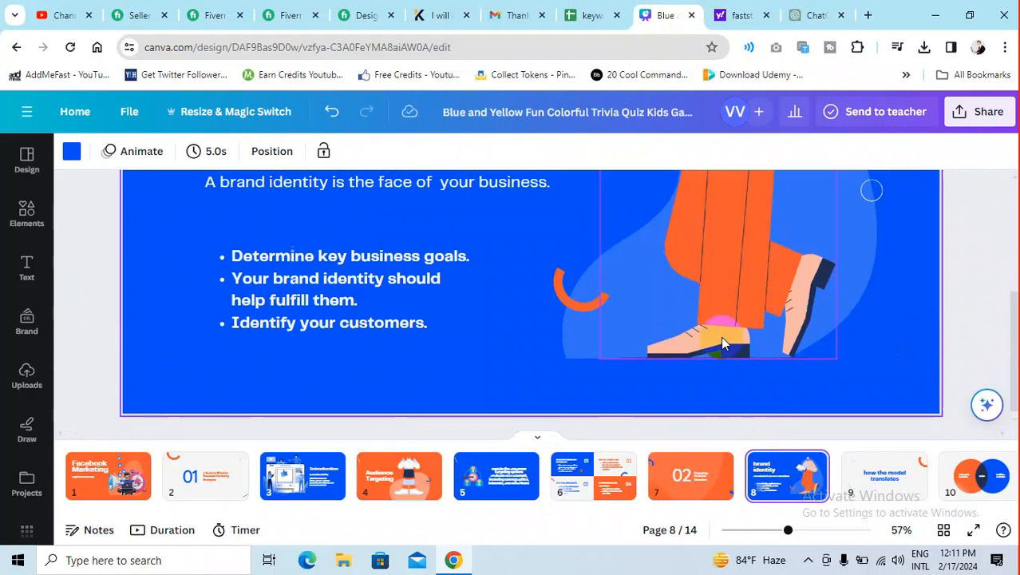
pyautogui.scroll(2, 722, 341)
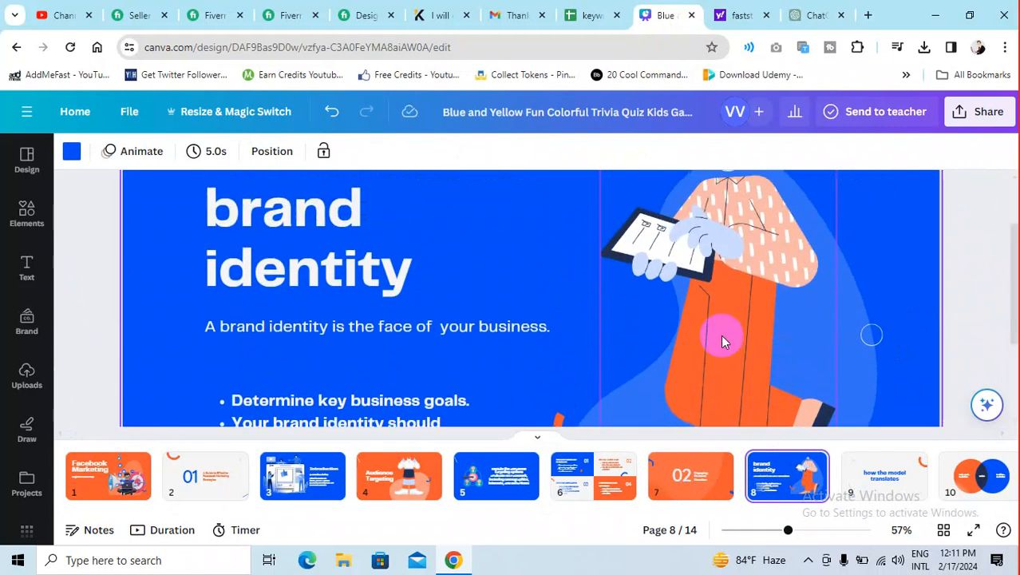
pyautogui.click(709, 461)
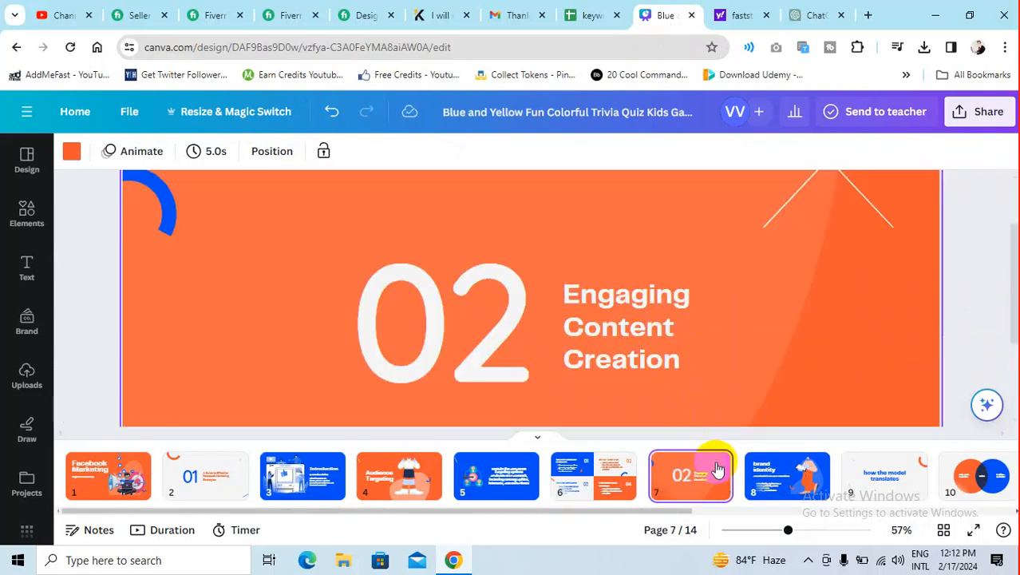
pyautogui.click(718, 463)
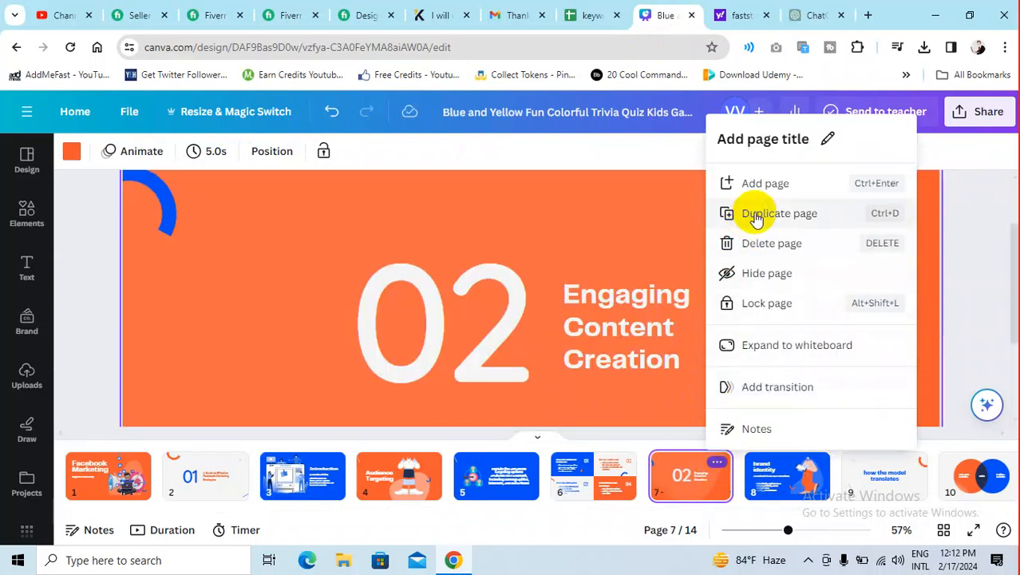
pyautogui.click(756, 214)
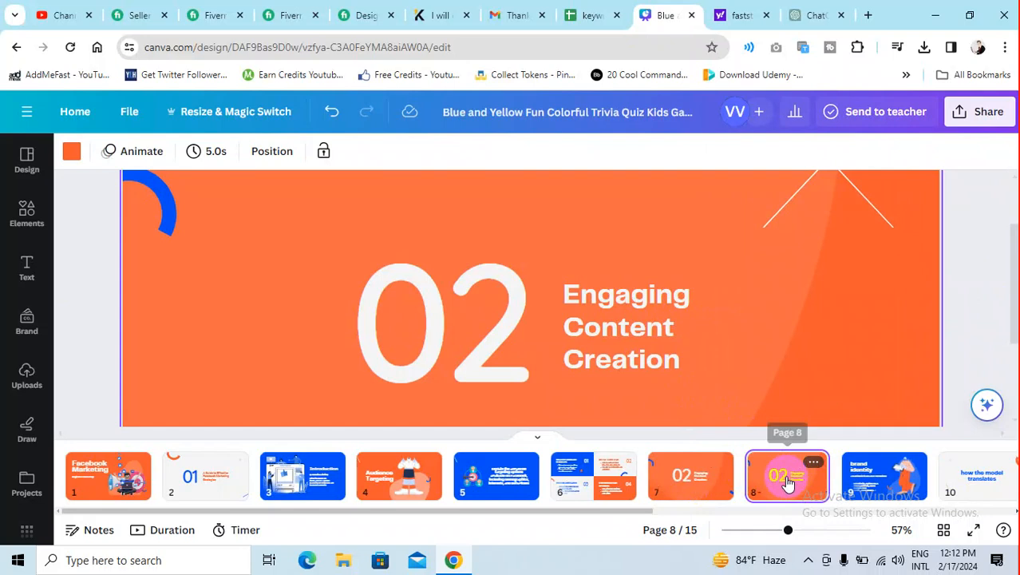
# - Delete the large 02 number from the duplicated section page, page 8
pyautogui.click(509, 293)
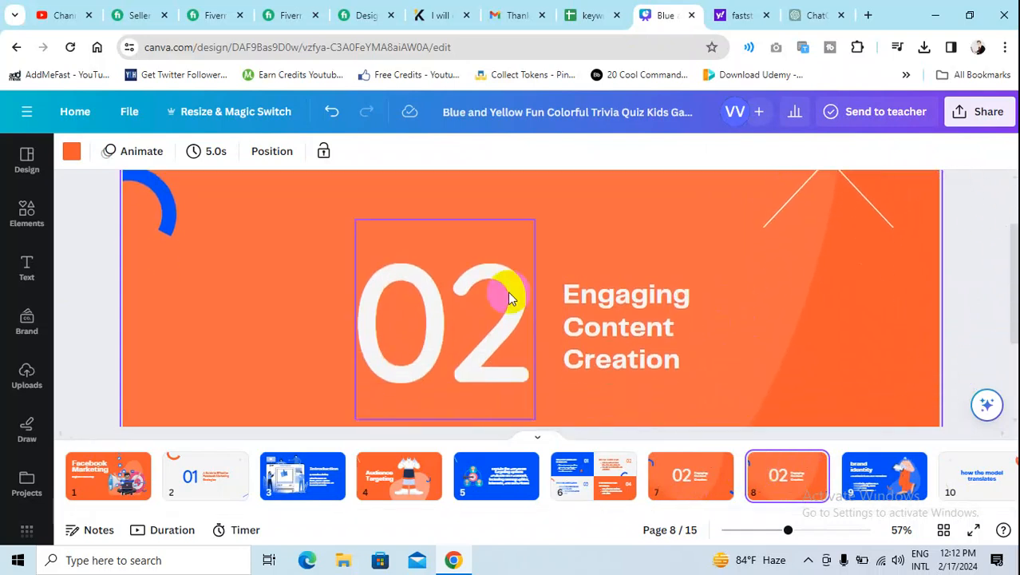
pyautogui.click(469, 293)
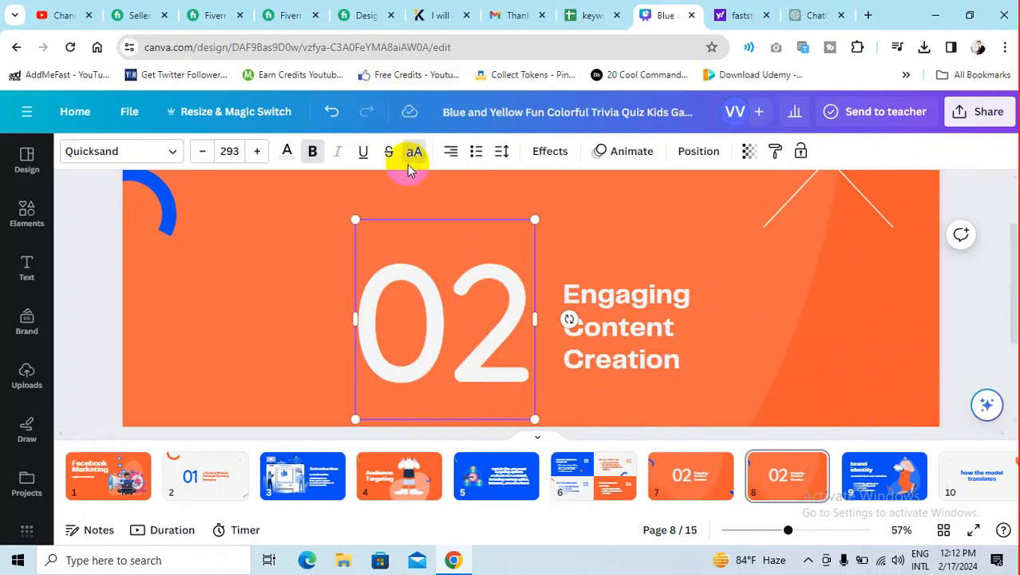
pyautogui.press('Delete')
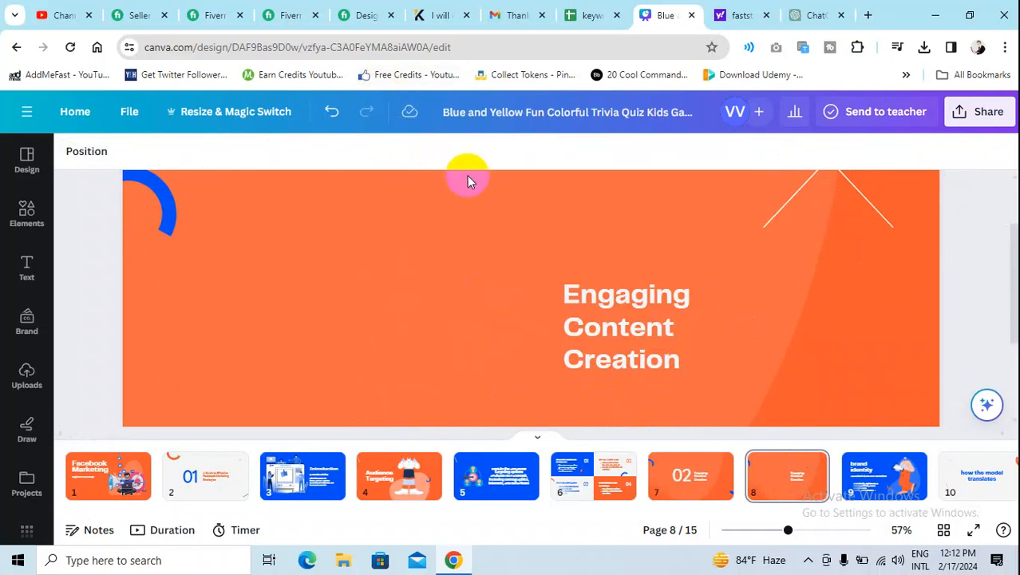
# - Replace the page 8 heading with the copied "Highlight the importance of visually appealing" content and widen its text box toward the slide's left side
pyautogui.click(612, 296)
pyautogui.click(612, 296)
pyautogui.tripleClick(612, 297)
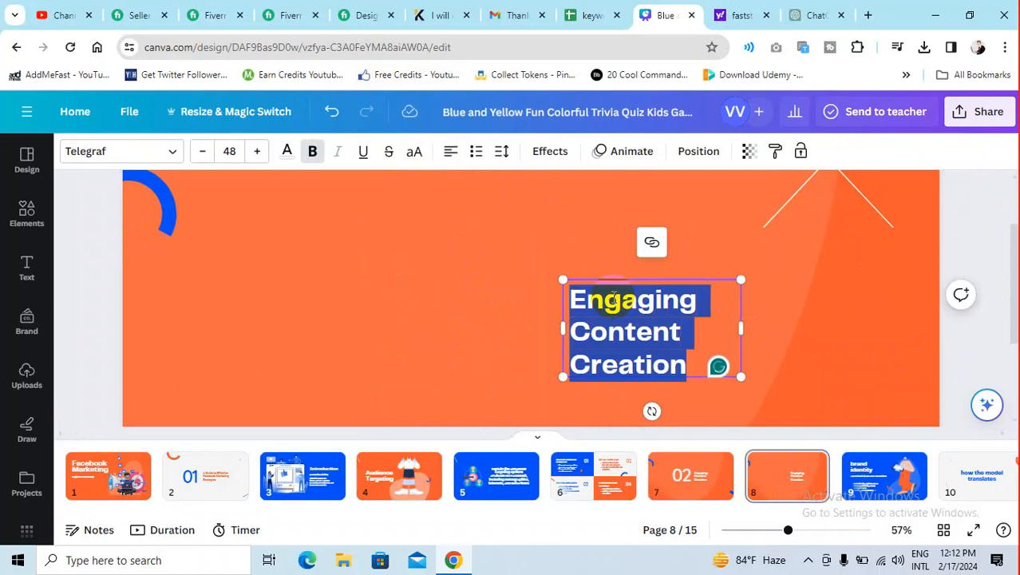
pyautogui.hotkey('ctrl', 'v')
pyautogui.moveTo(560, 322); pyautogui.dragTo(355, 332)
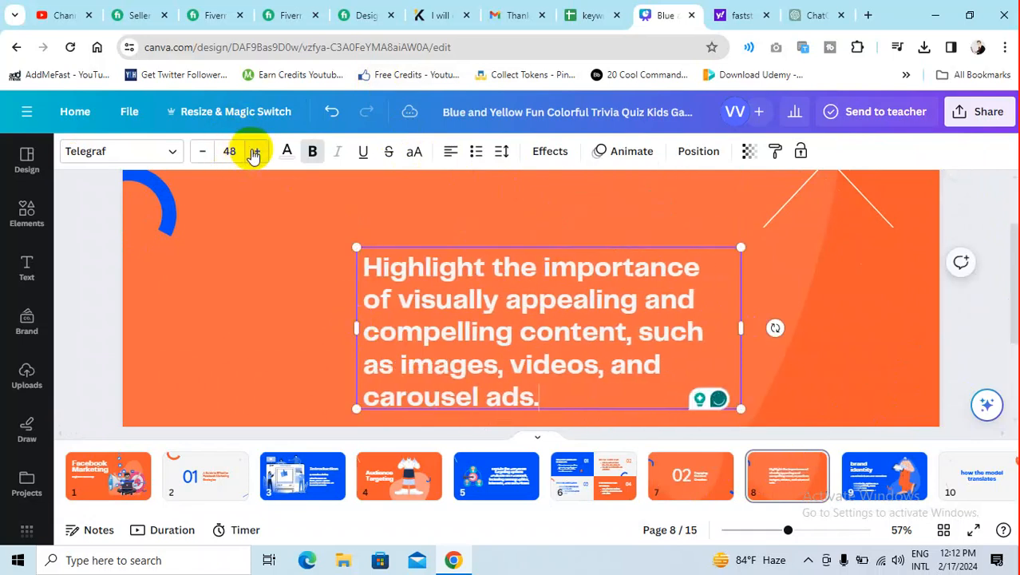
# - Reduce the font size of the page 8 paragraph to 33
pyautogui.click(205, 152)
pyautogui.click(206, 152)
pyautogui.click(205, 151)
pyautogui.click(205, 152)
pyautogui.click(205, 151)
pyautogui.click(205, 152)
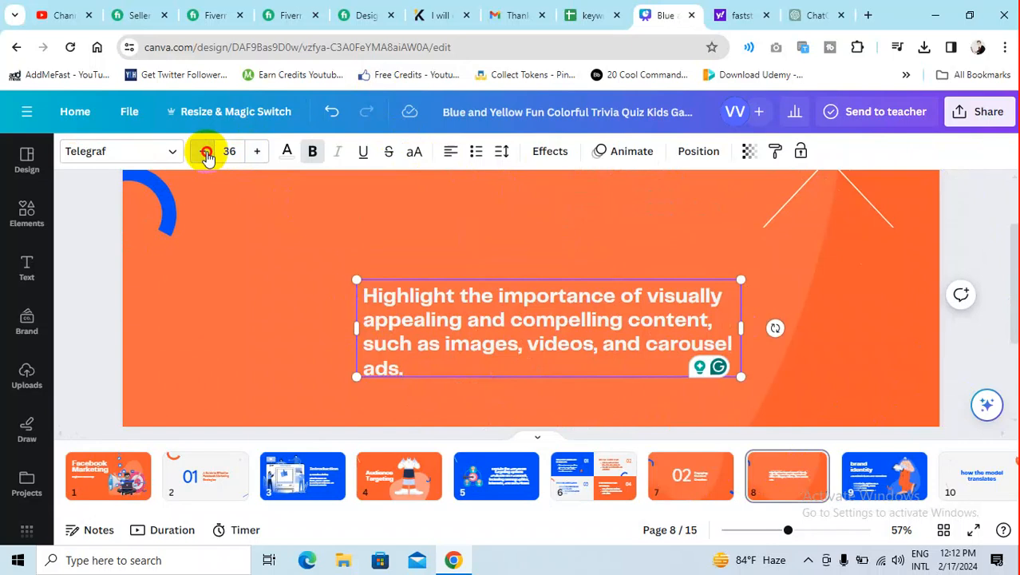
pyautogui.click(206, 152)
pyautogui.click(205, 152)
pyautogui.click(205, 151)
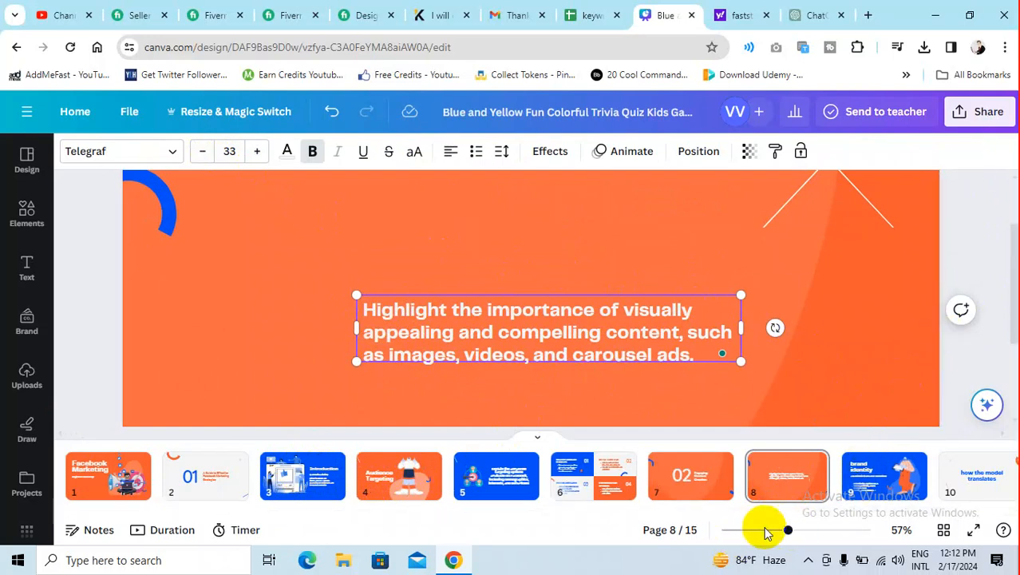
# - Narrow the page 8 text box into a five-line block on the right half of the slide
pyautogui.moveTo(788, 532); pyautogui.dragTo(778, 531)
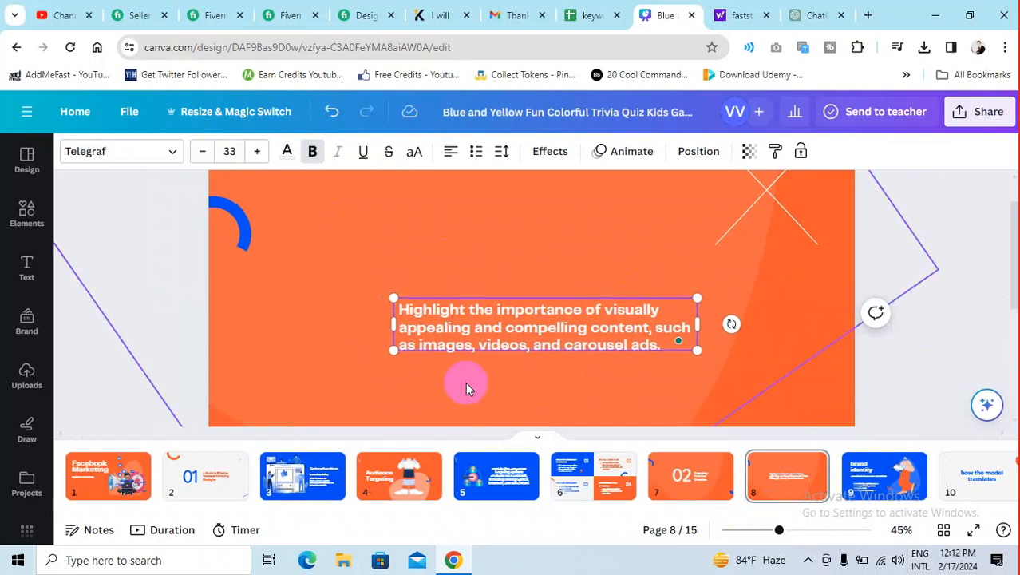
pyautogui.moveTo(393, 318); pyautogui.dragTo(557, 323)
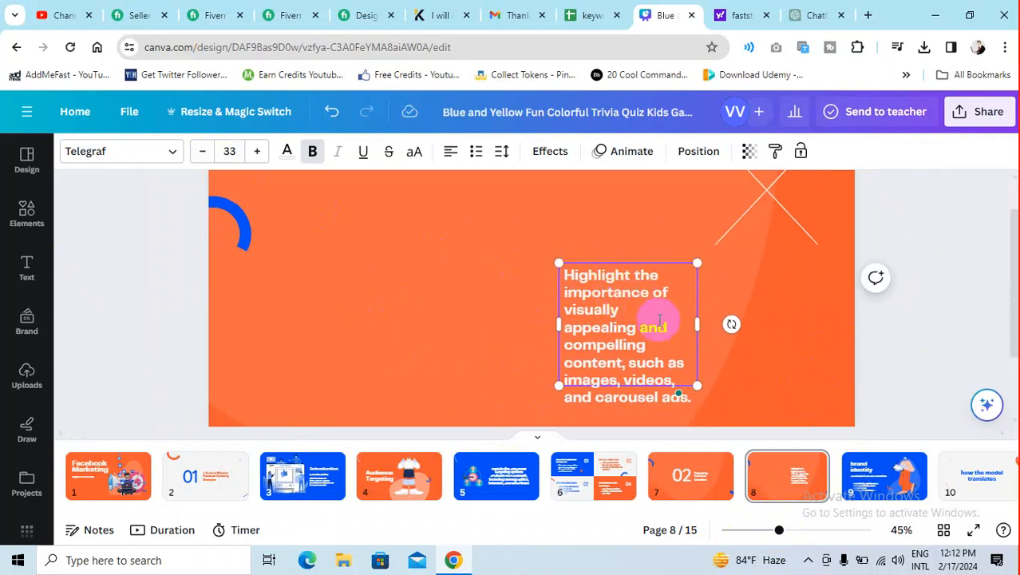
pyautogui.moveTo(698, 324); pyautogui.dragTo(669, 304)
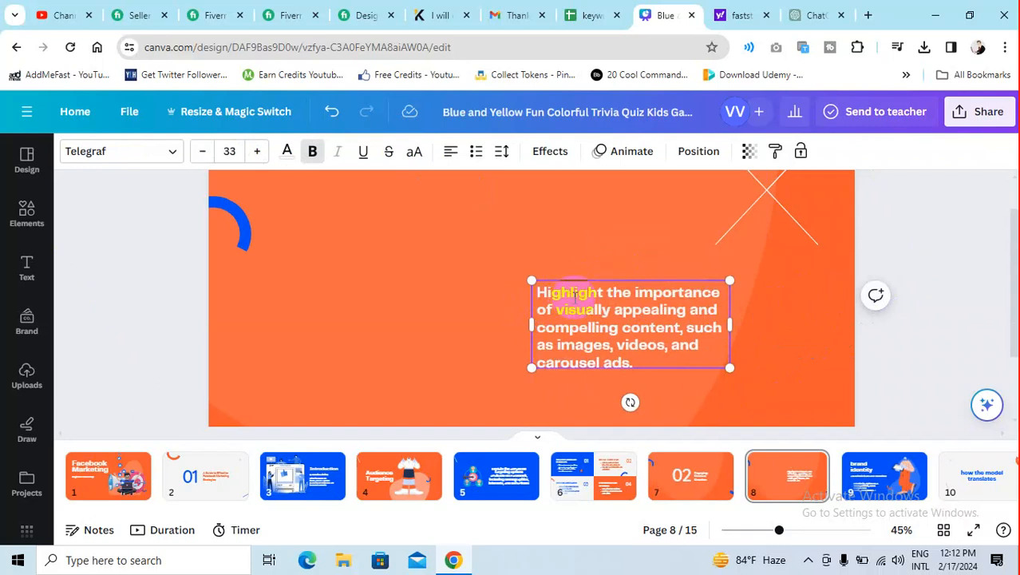
# - Copy "Highlight the importance" from the page 8 paragraph and search the elements library's graphics for it
pyautogui.moveTo(566, 293); pyautogui.dragTo(719, 292)
pyautogui.rightClick(718, 293)
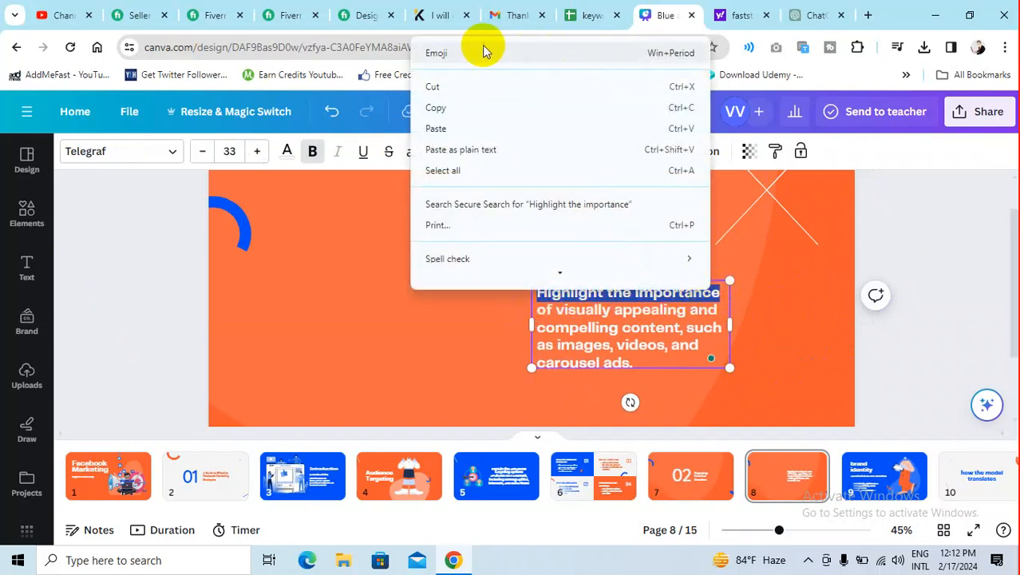
pyautogui.click(438, 109)
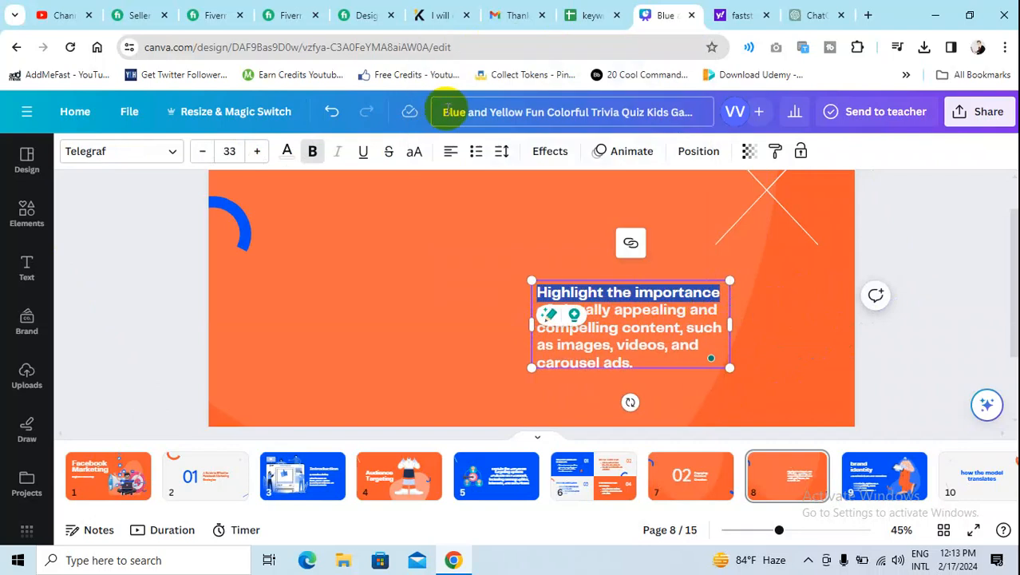
pyautogui.click(345, 327)
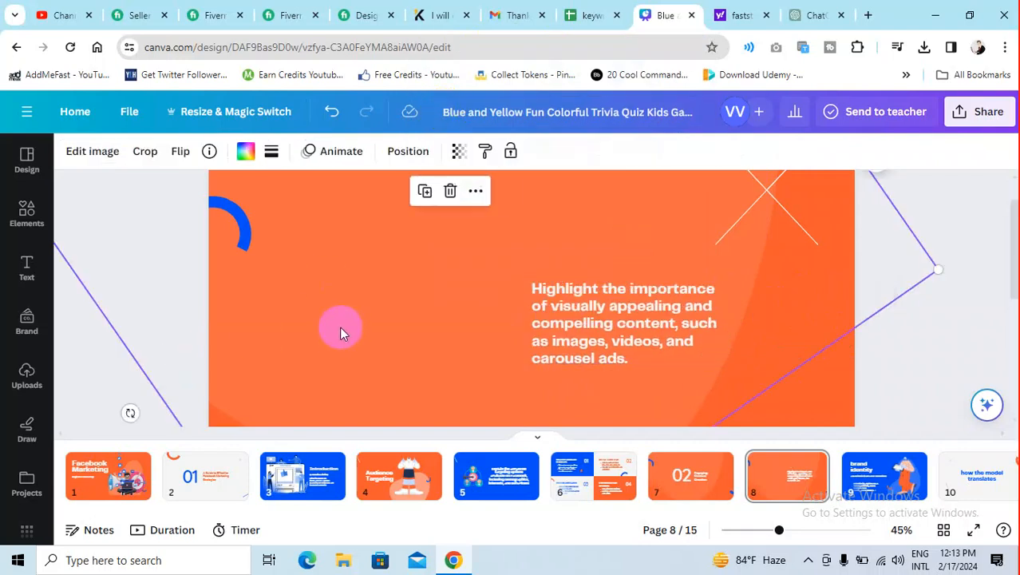
pyautogui.click(46, 210)
pyautogui.moveTo(230, 160); pyautogui.dragTo(50, 142)
pyautogui.hotkey('ctrl', 'v')
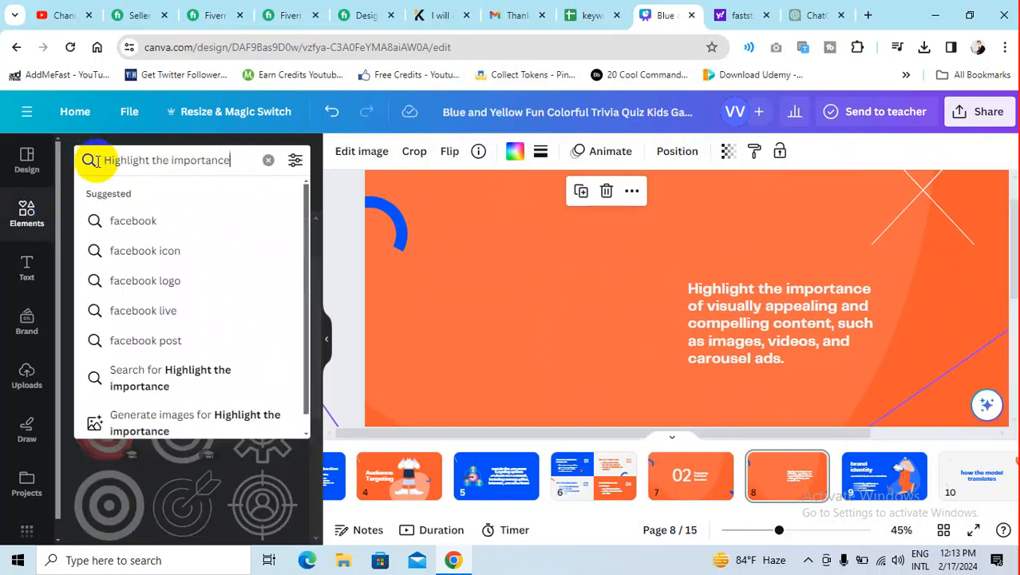
pyautogui.press('Return')
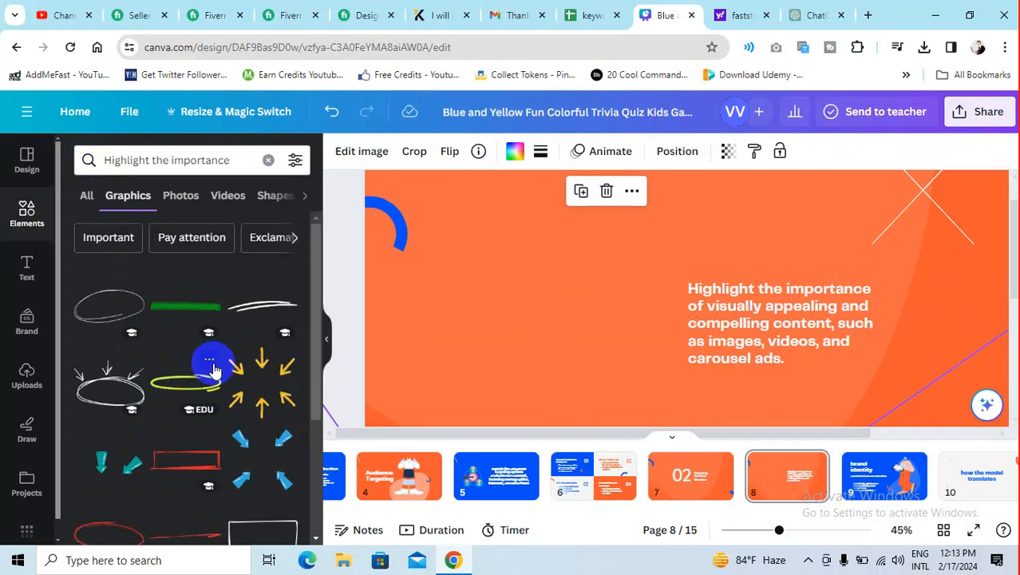
# - Add the graphic of a pointing stick figure with a microphone and place it to the left of the page 8 text
pyautogui.scroll(-1, 156, 400)
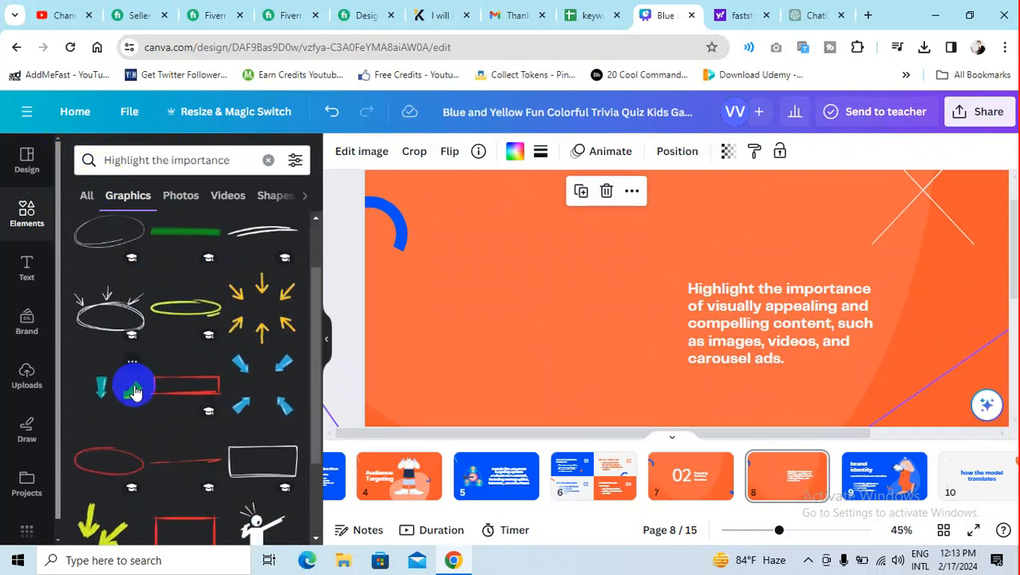
pyautogui.scroll(-3, 137, 357)
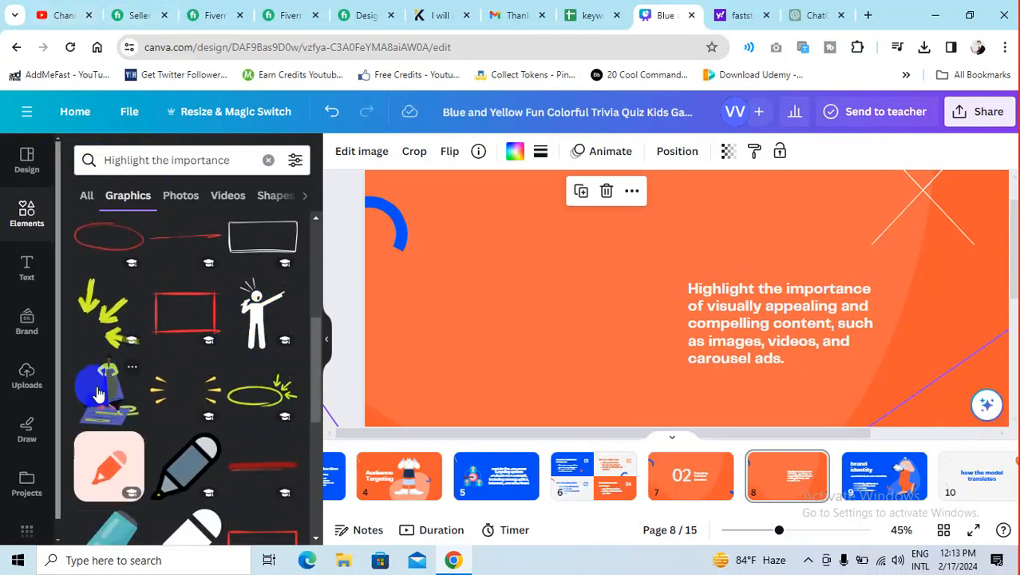
pyautogui.click(248, 315)
pyautogui.moveTo(659, 378); pyautogui.dragTo(512, 361)
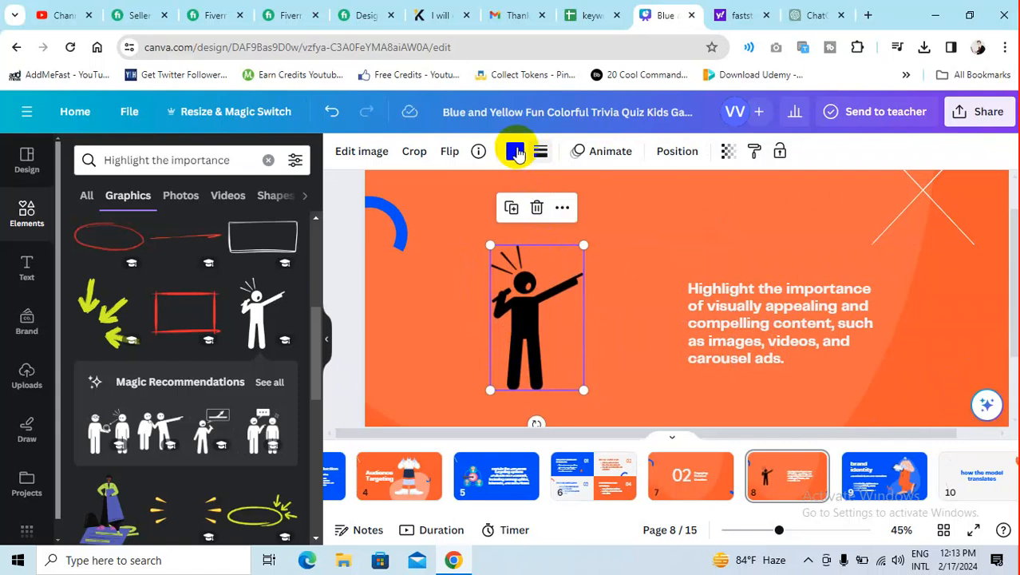
# - Recolor the pointing stick figure on page 8 white
pyautogui.click(515, 152)
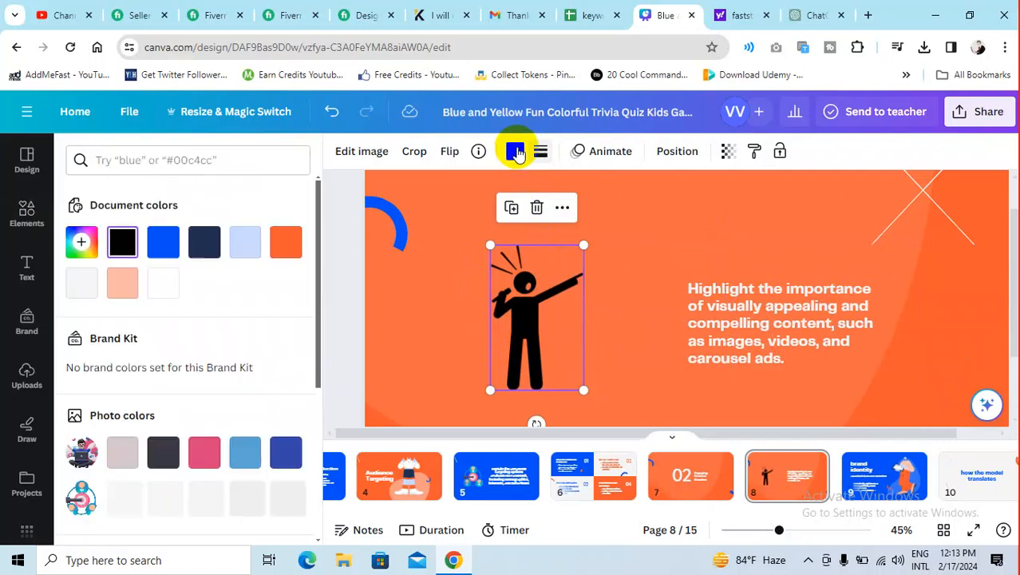
pyautogui.click(166, 284)
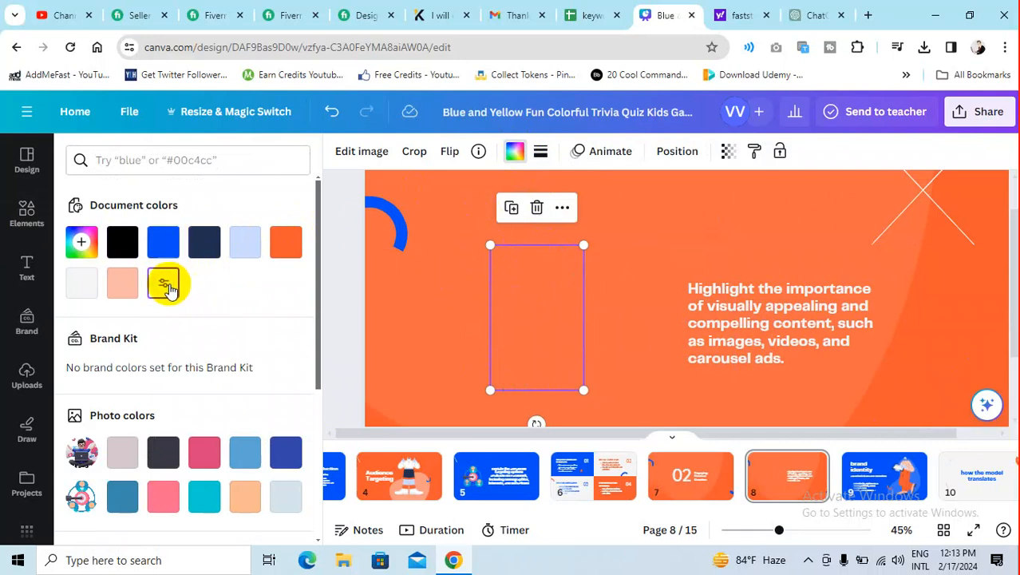
pyautogui.click(165, 284)
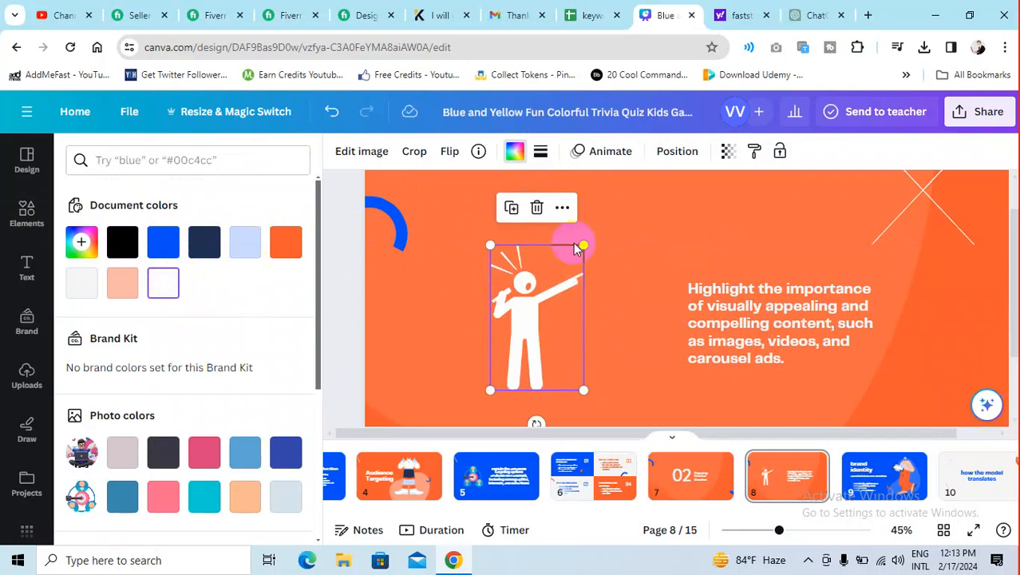
# - Search the elements library's graphics for "Highlight the importance" again
pyautogui.click(26, 210)
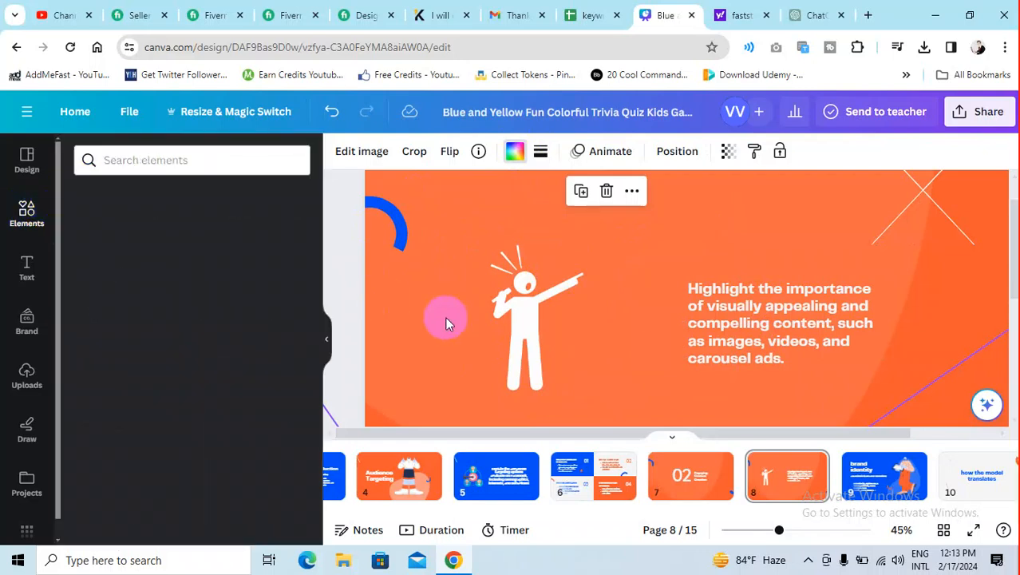
pyautogui.click(184, 156)
pyautogui.hotkey('ctrl', 'v')
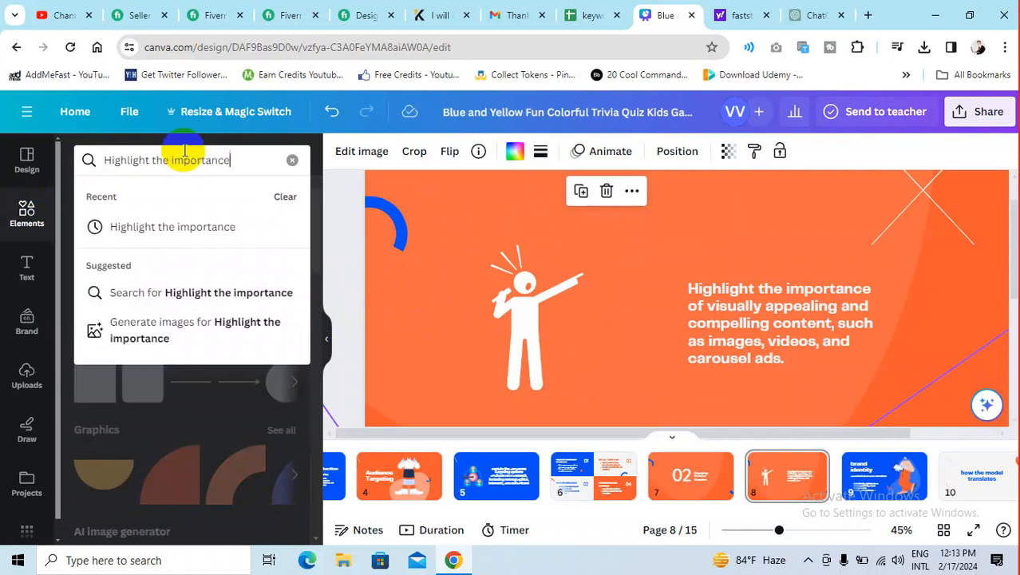
pyautogui.press('Return')
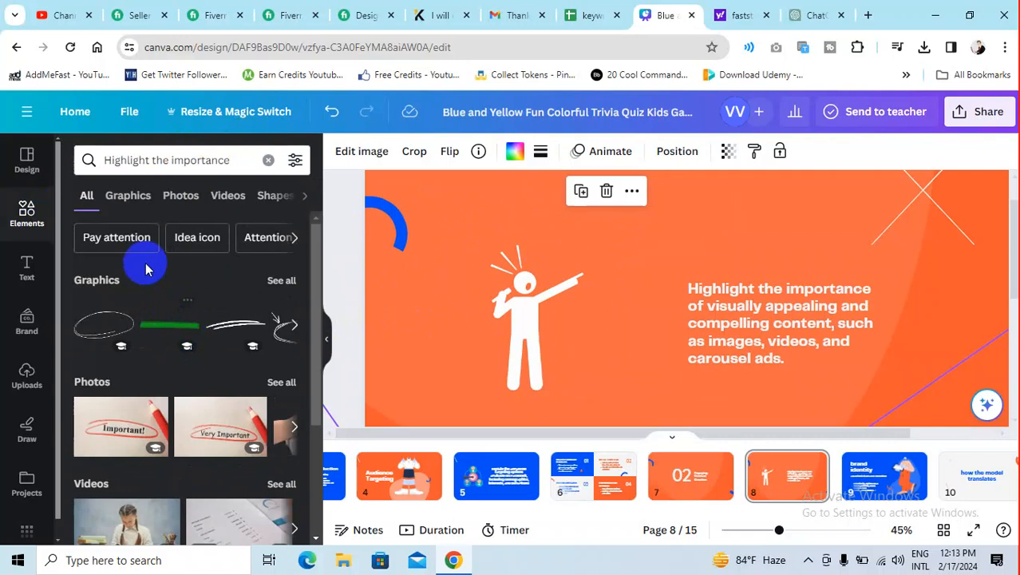
pyautogui.click(137, 197)
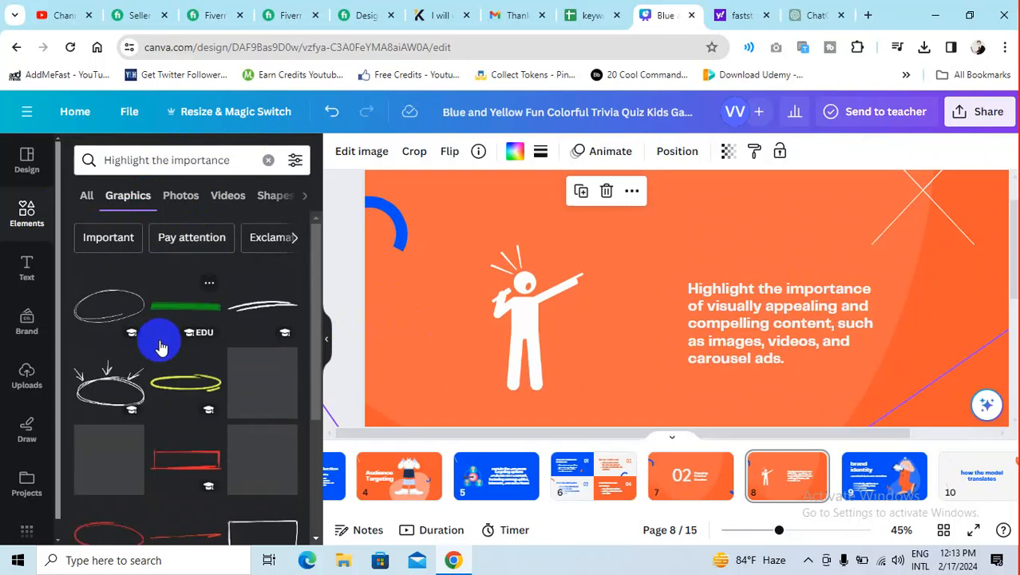
# - Add the graphic of a ring of inward-pointing arrows to page 8, shrink it and place it beside the stick figure's pointing hand
pyautogui.scroll(-2, 146, 399)
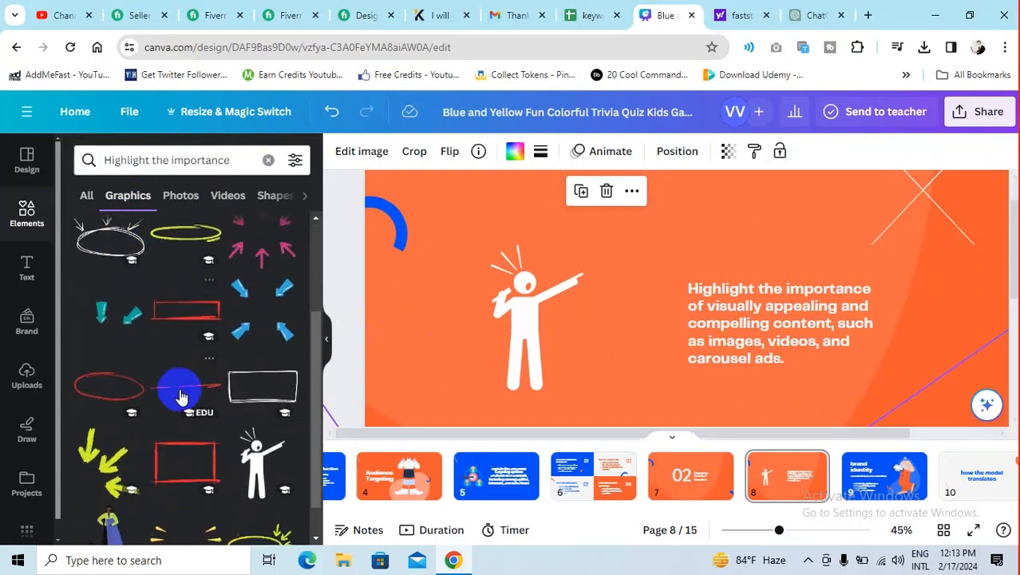
pyautogui.scroll(-1, 180, 397)
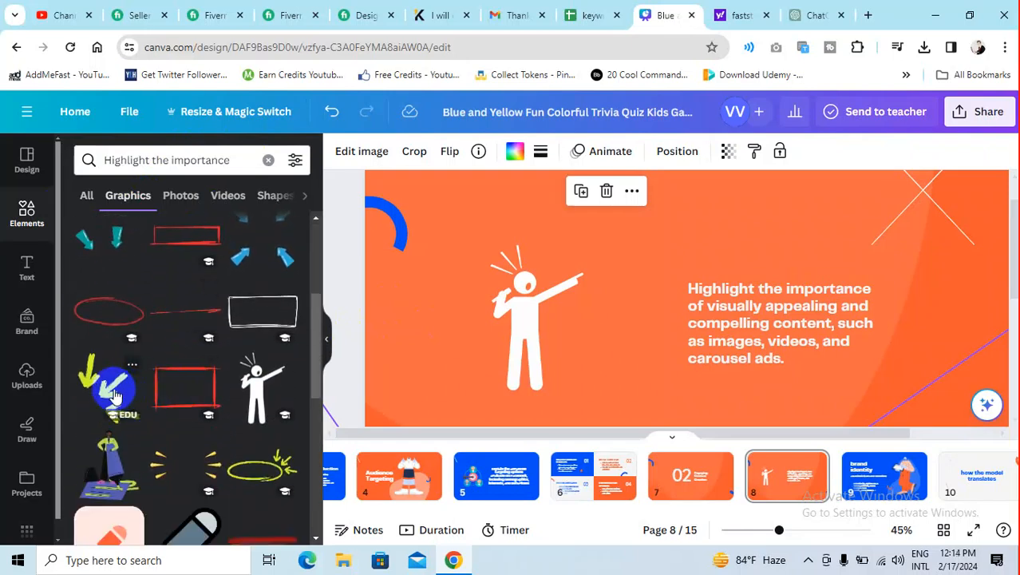
pyautogui.scroll(-4, 160, 383)
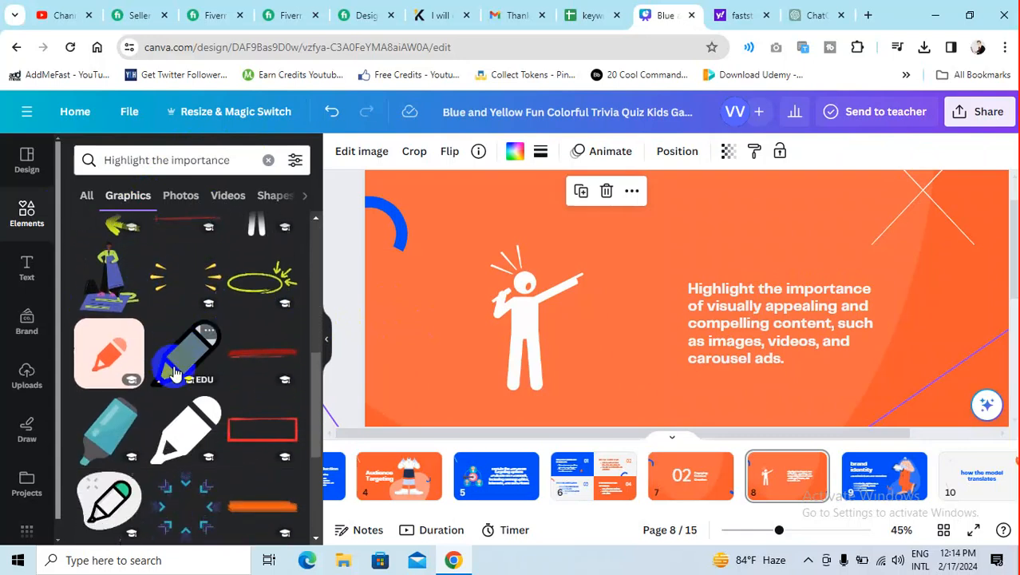
pyautogui.scroll(-2, 244, 382)
pyautogui.scroll(1, 244, 381)
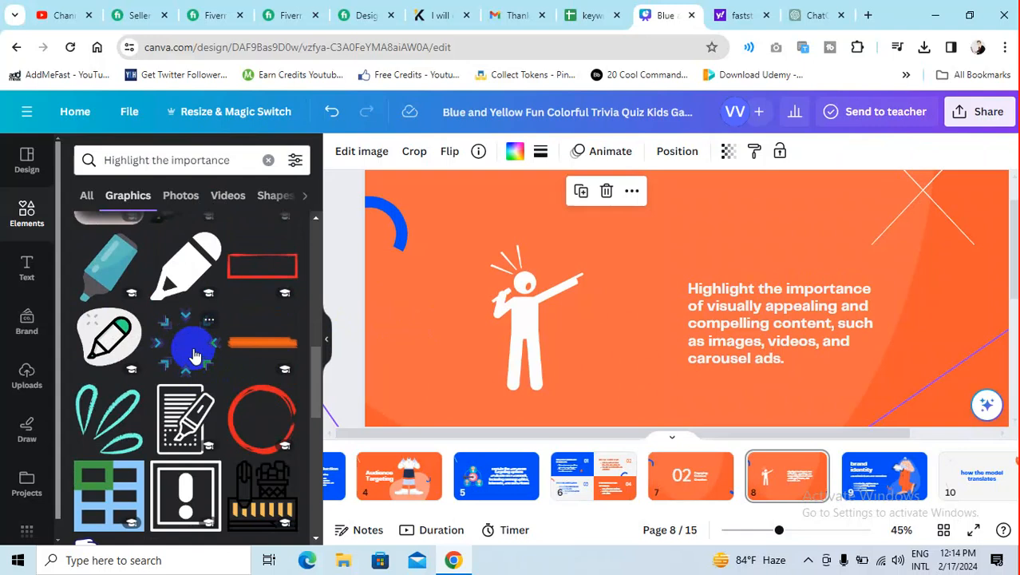
pyautogui.click(194, 355)
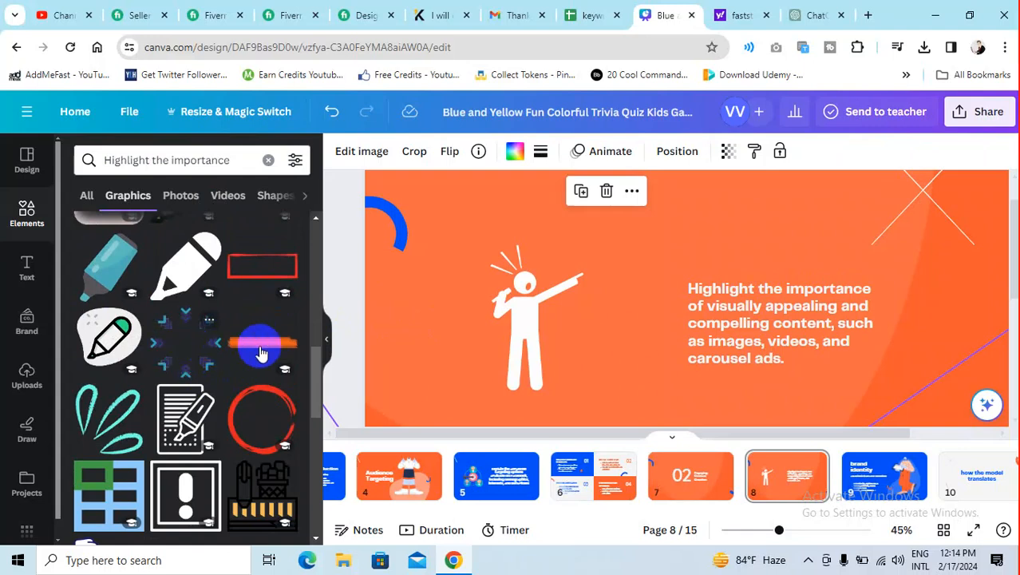
pyautogui.moveTo(832, 172); pyautogui.dragTo(664, 336)
pyautogui.moveTo(634, 345); pyautogui.dragTo(624, 227)
pyautogui.moveTo(695, 191); pyautogui.dragTo(650, 219)
pyautogui.moveTo(615, 271); pyautogui.dragTo(658, 231)
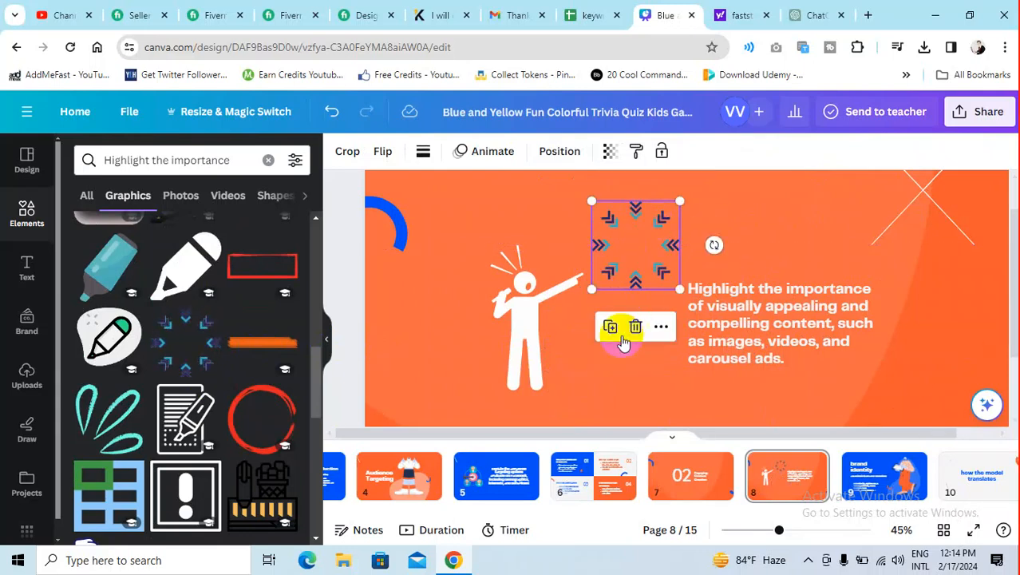
pyautogui.click(632, 422)
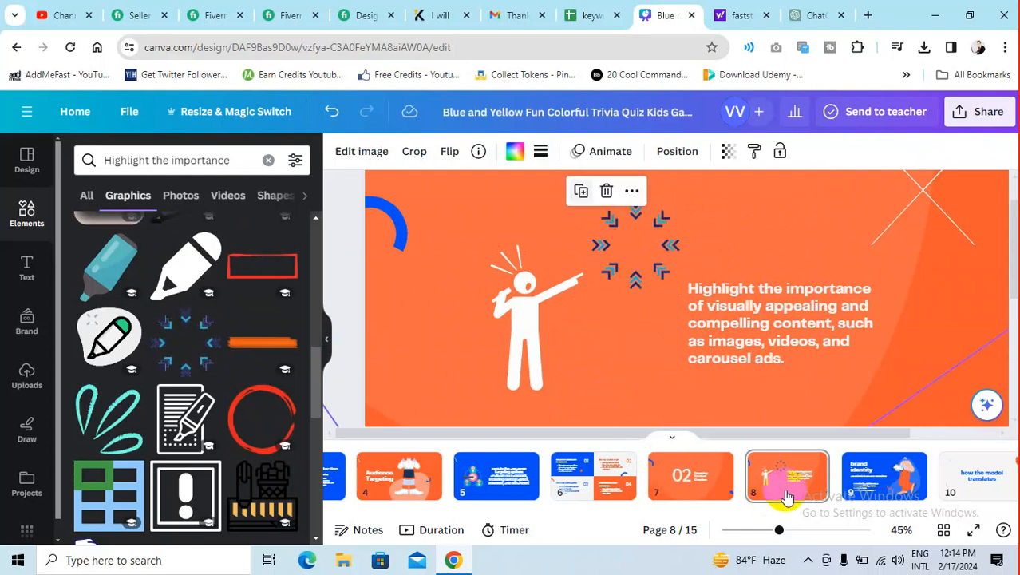
# - Replace the page 9 heading "brand identity" with "Facebook Ads", copied from the Slide 5 title in ChatGPT
pyautogui.click(862, 476)
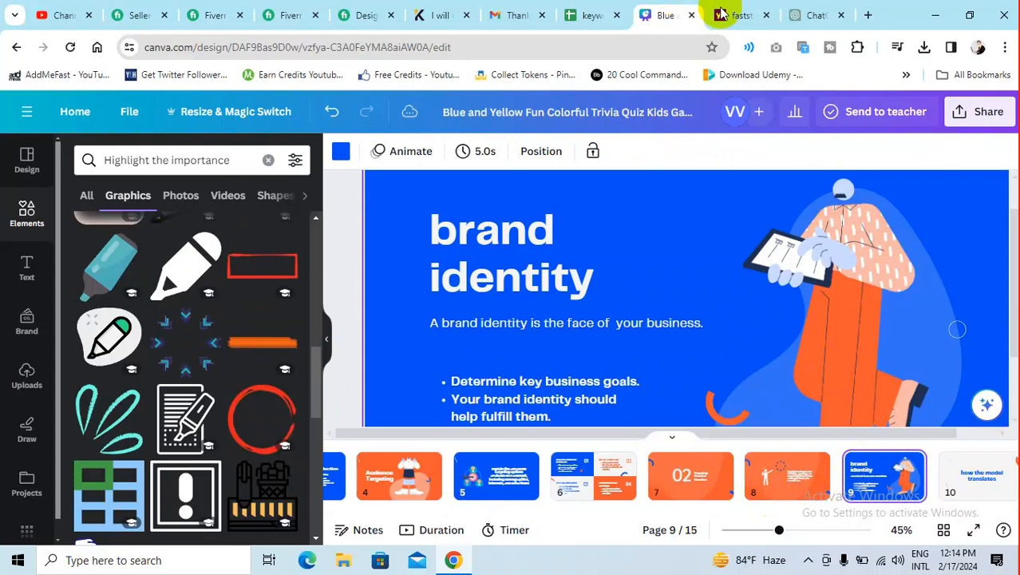
pyautogui.click(803, 15)
pyautogui.scroll(-1, 389, 329)
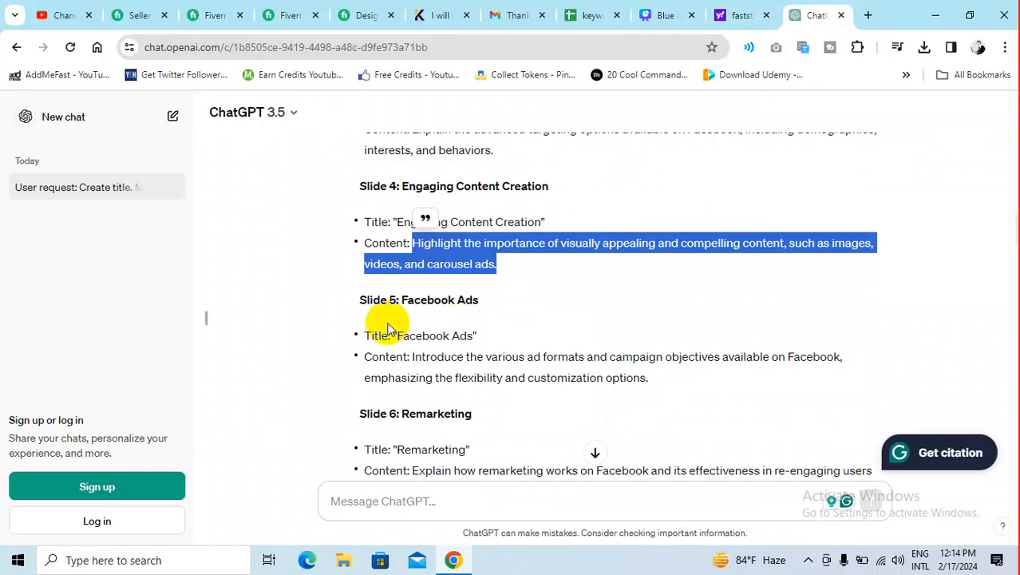
pyautogui.moveTo(399, 300); pyautogui.dragTo(488, 304)
pyautogui.hotkey('ctrl', 'c')
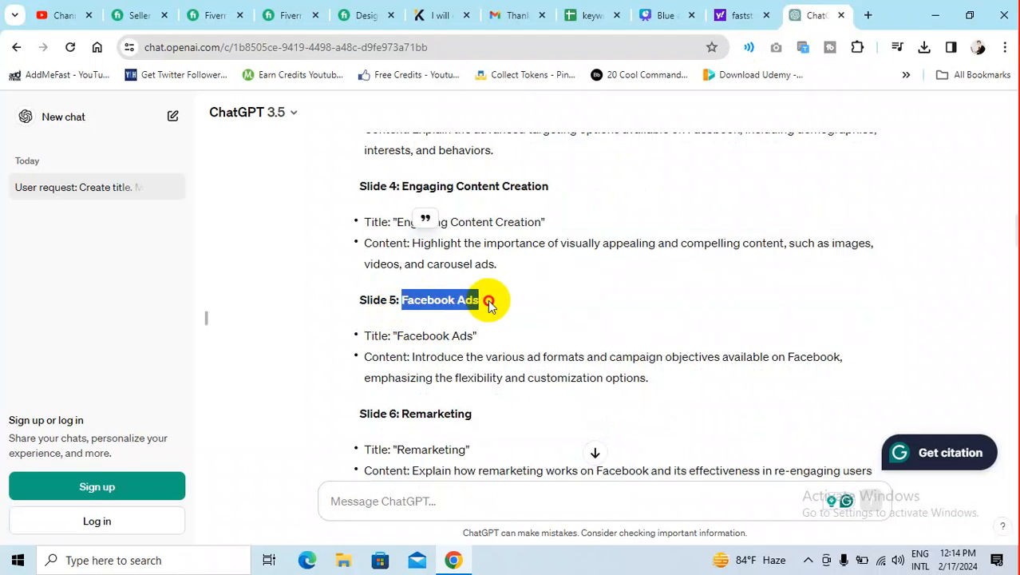
pyautogui.click(656, 15)
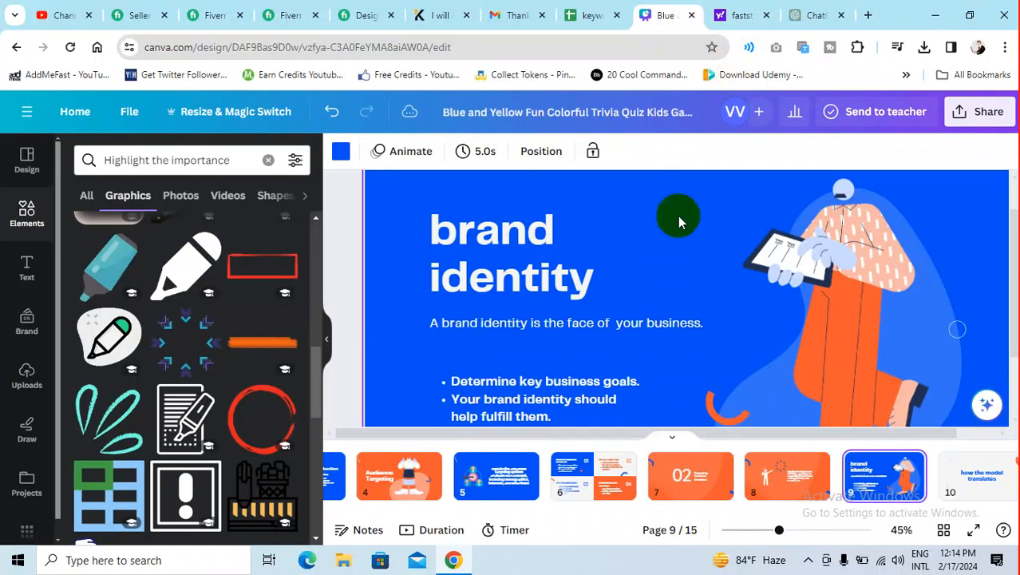
pyautogui.click(488, 234)
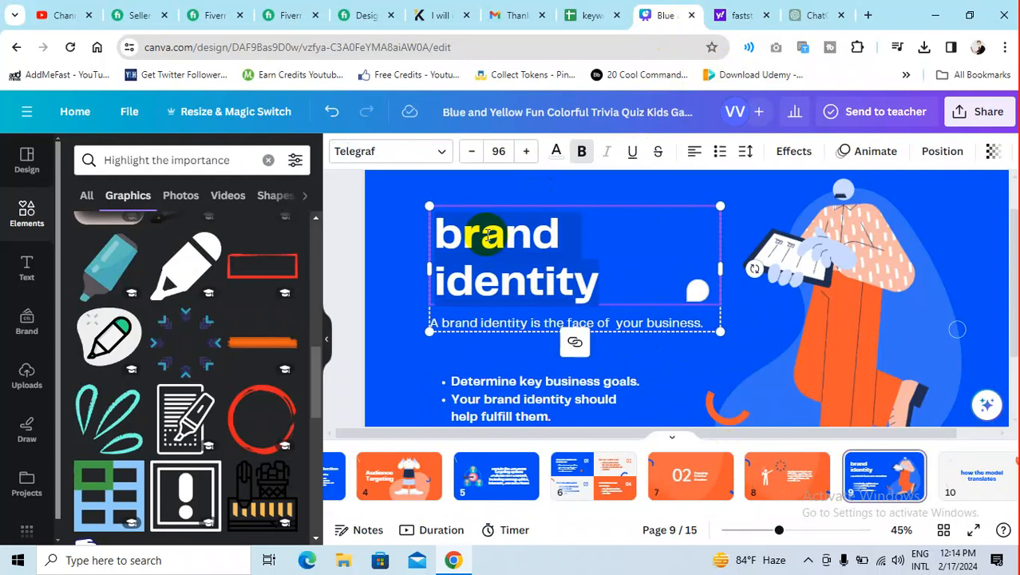
pyautogui.hotkey('ctrl', 'v')
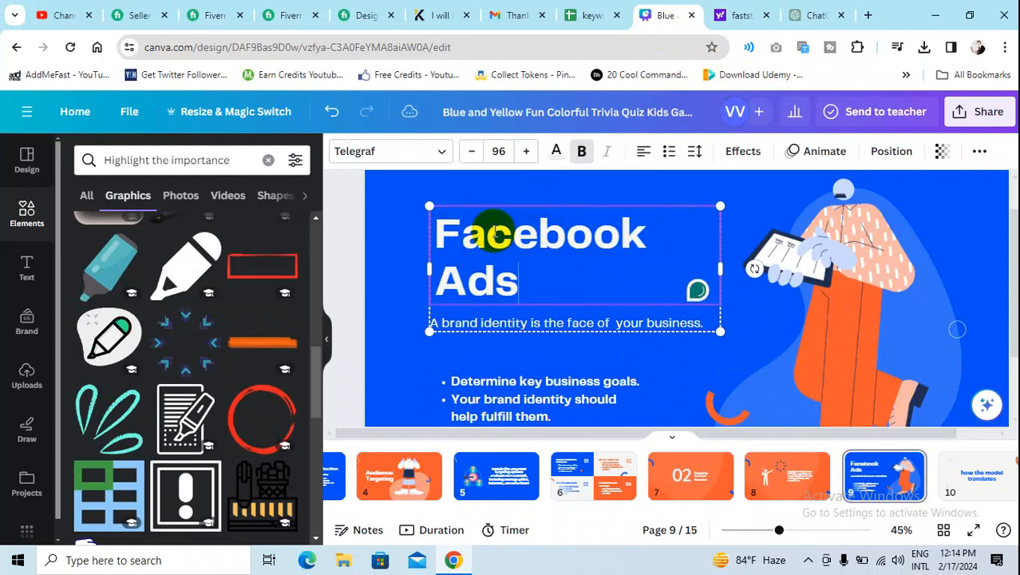
# - Replace the bulleted list on page 9 with ChatGPT's Slide 5 content, starting "Introduce the various ad formats and campaign objectives"
pyautogui.click(819, 16)
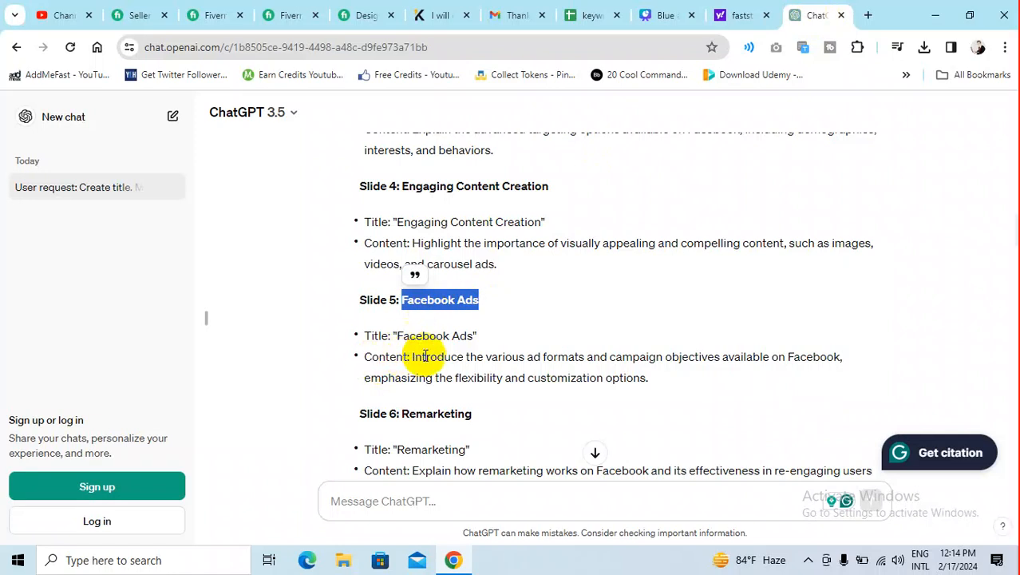
pyautogui.moveTo(410, 356); pyautogui.dragTo(650, 380)
pyautogui.hotkey('ctrl', 'c')
pyautogui.click(648, 16)
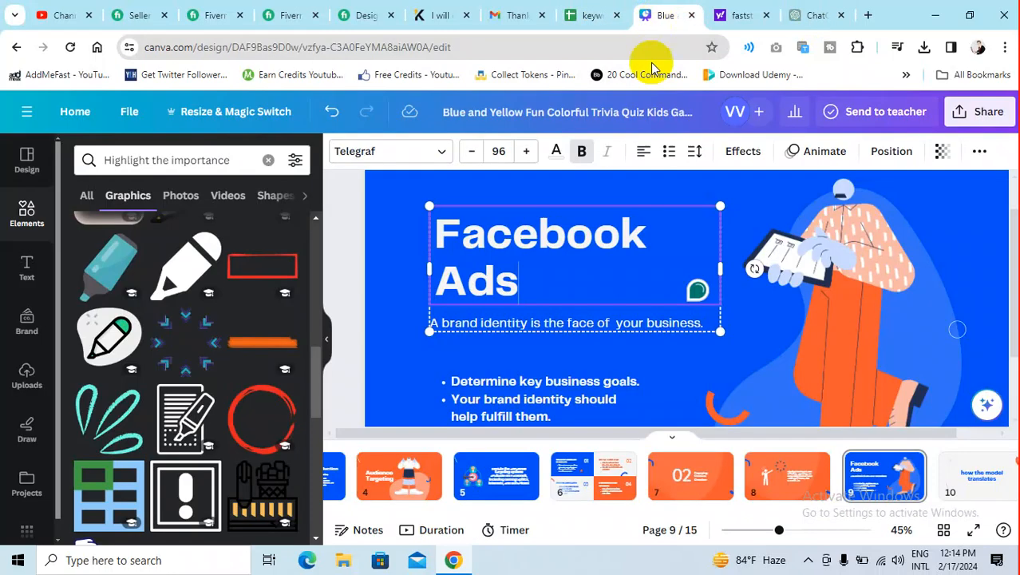
pyautogui.click(526, 388)
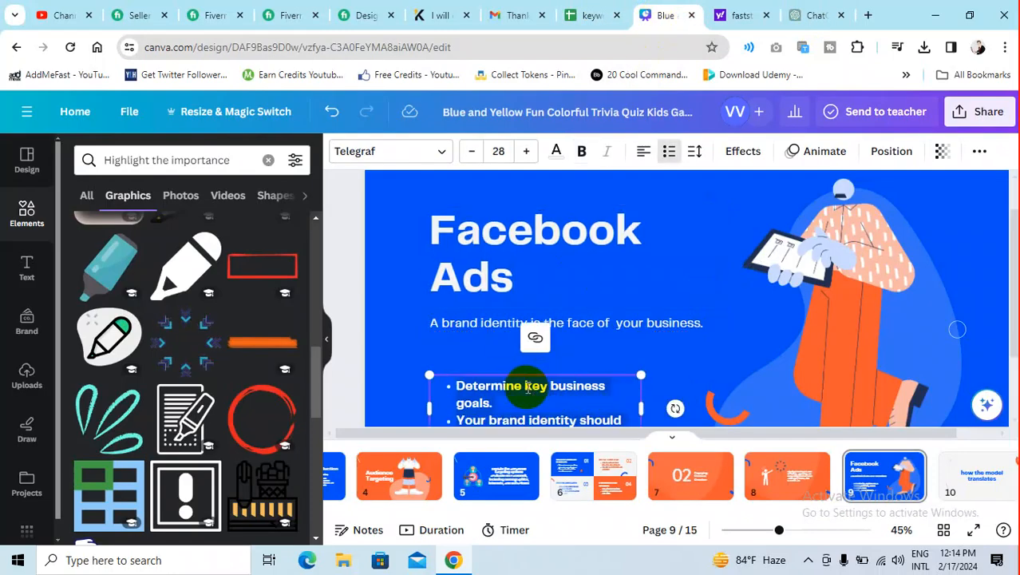
pyautogui.hotkey('ctrl', 'v')
pyautogui.scroll(-1, 529, 343)
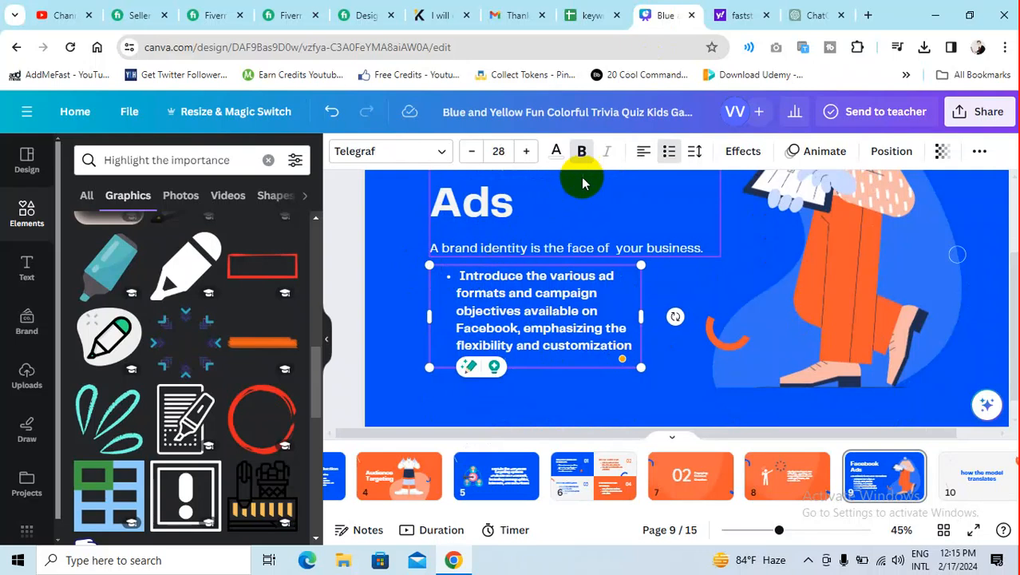
# - Remove the list formatting from the page 9 paragraph so it is plain text
pyautogui.click(669, 151)
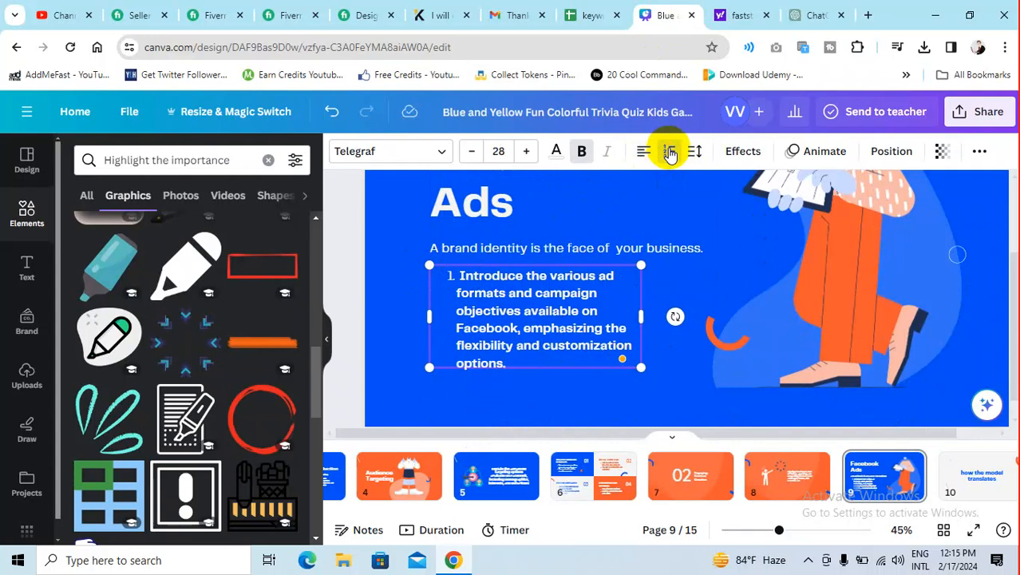
pyautogui.click(671, 155)
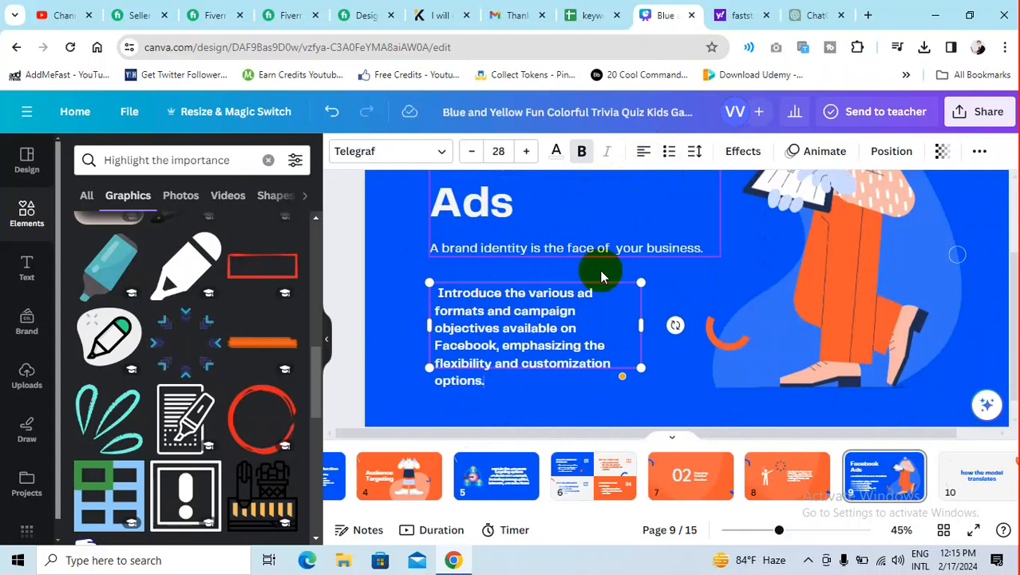
pyautogui.rightClick(471, 351)
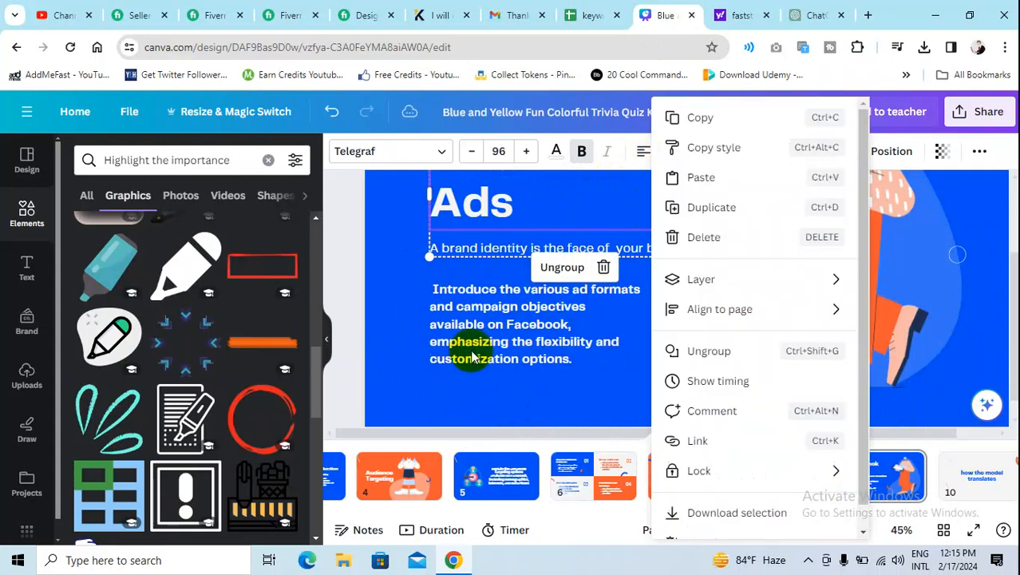
pyautogui.click(406, 278)
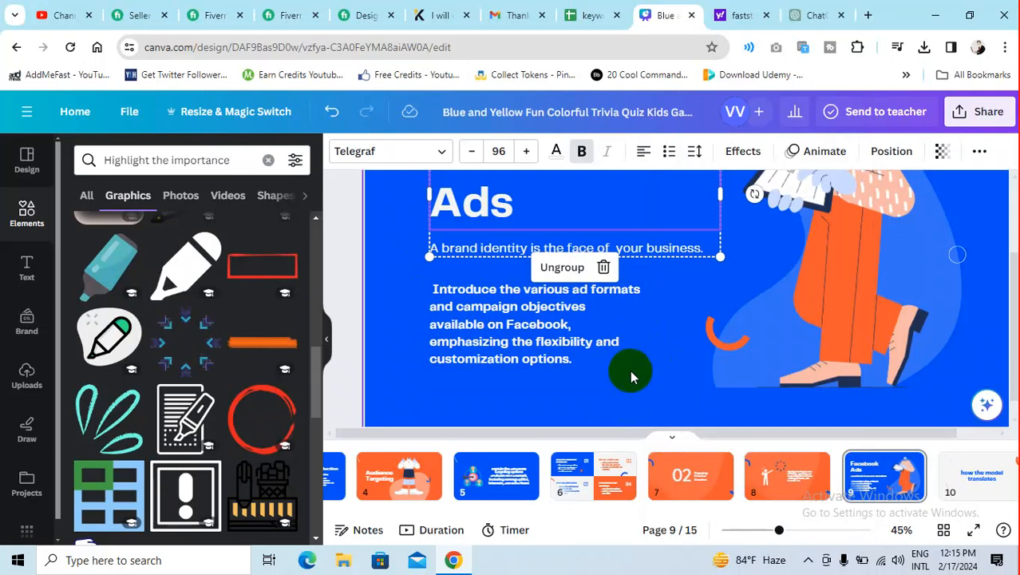
pyautogui.click(630, 375)
pyautogui.scroll(2, 505, 335)
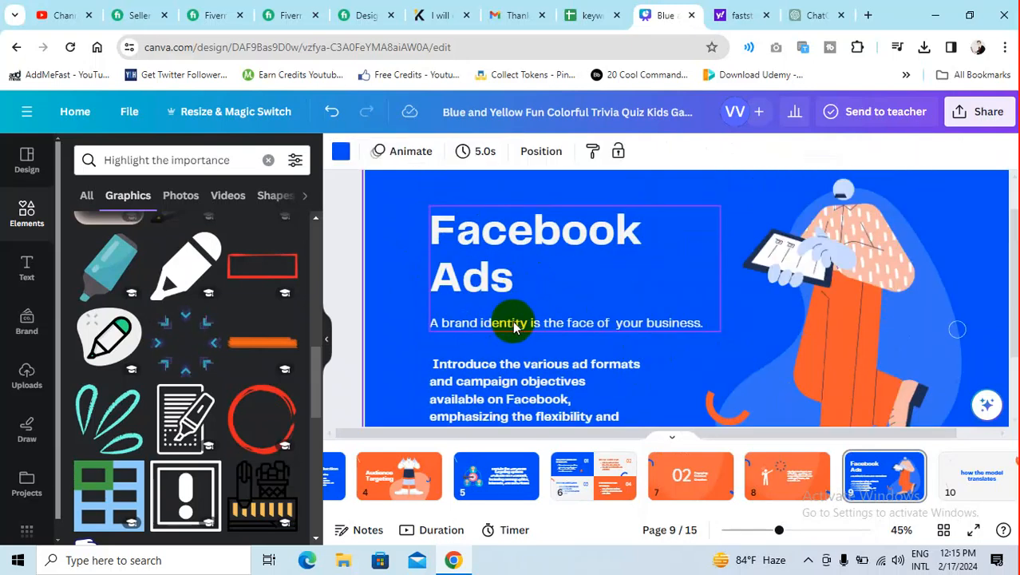
# - Ungroup the page 9 heading from its tagline and delete the line "A brand identity is the face of your business."
pyautogui.click(515, 327)
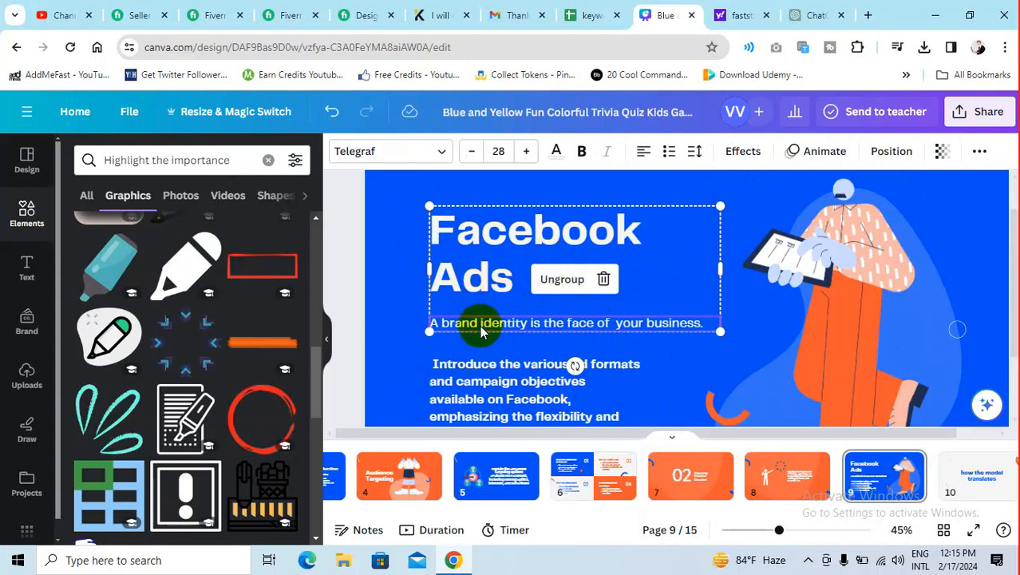
pyautogui.moveTo(484, 329); pyautogui.dragTo(489, 332)
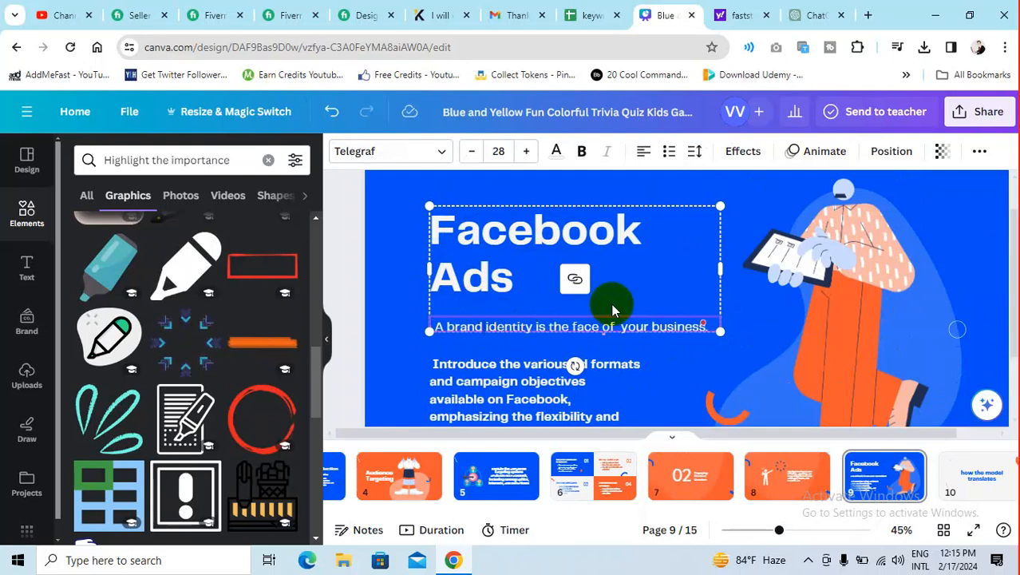
pyautogui.hotkey('ctrl', 'z')
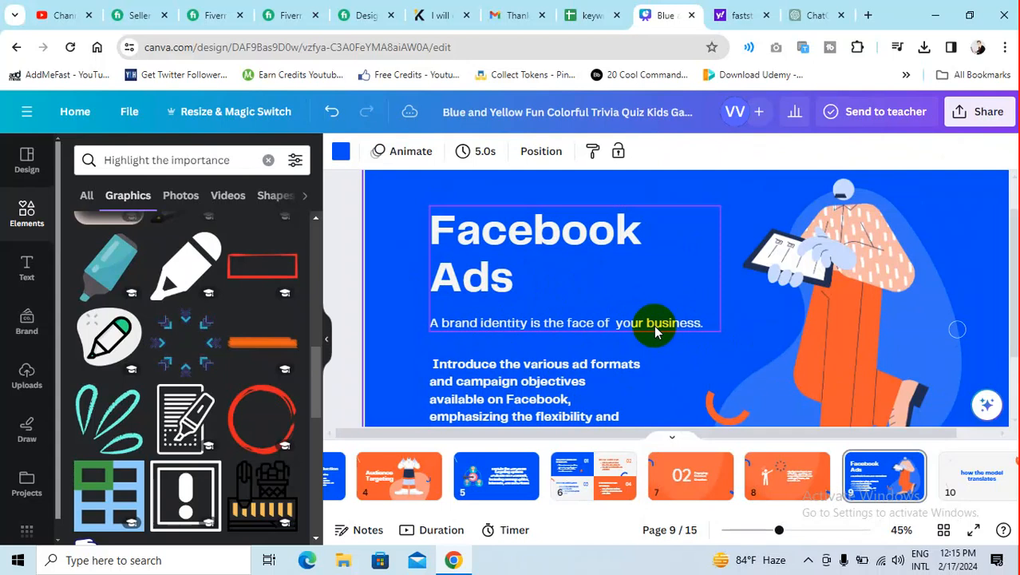
pyautogui.click(654, 326)
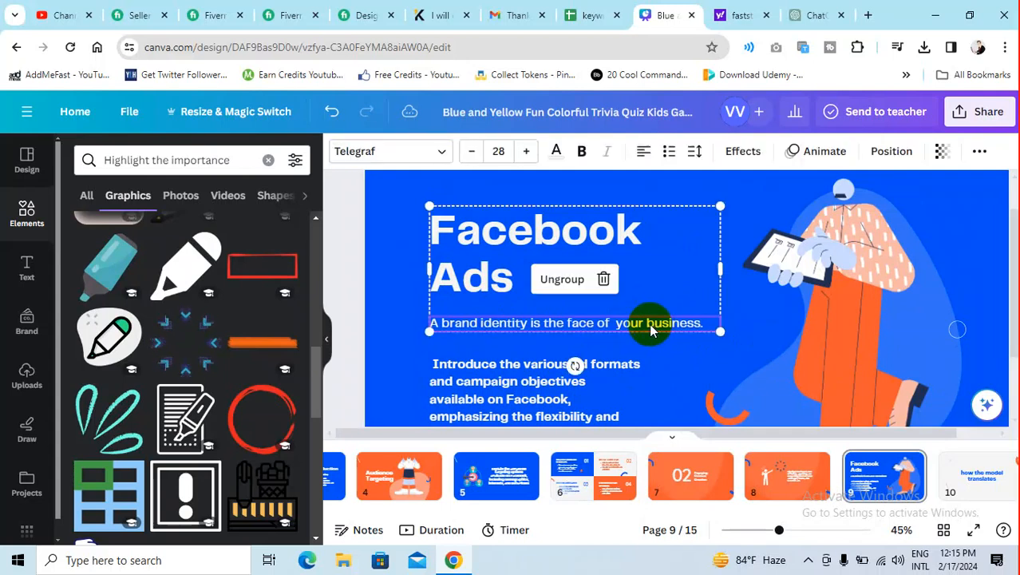
pyautogui.click(561, 282)
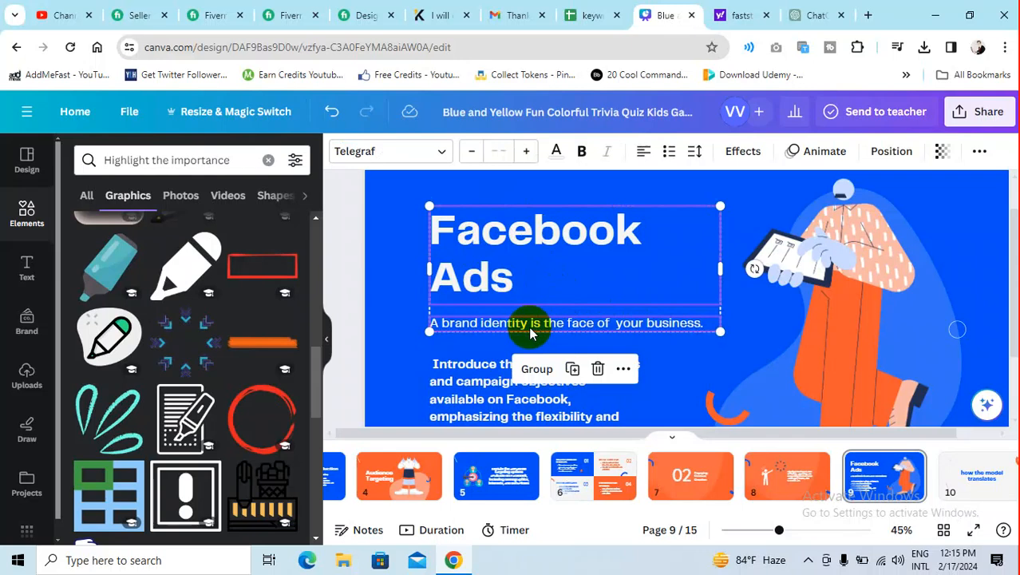
pyautogui.click(694, 357)
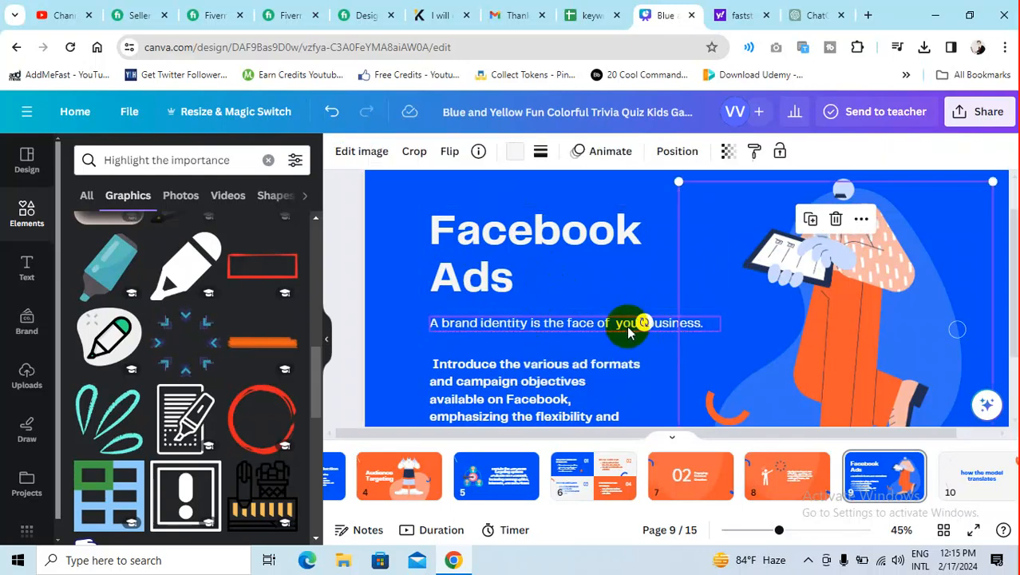
pyautogui.click(628, 331)
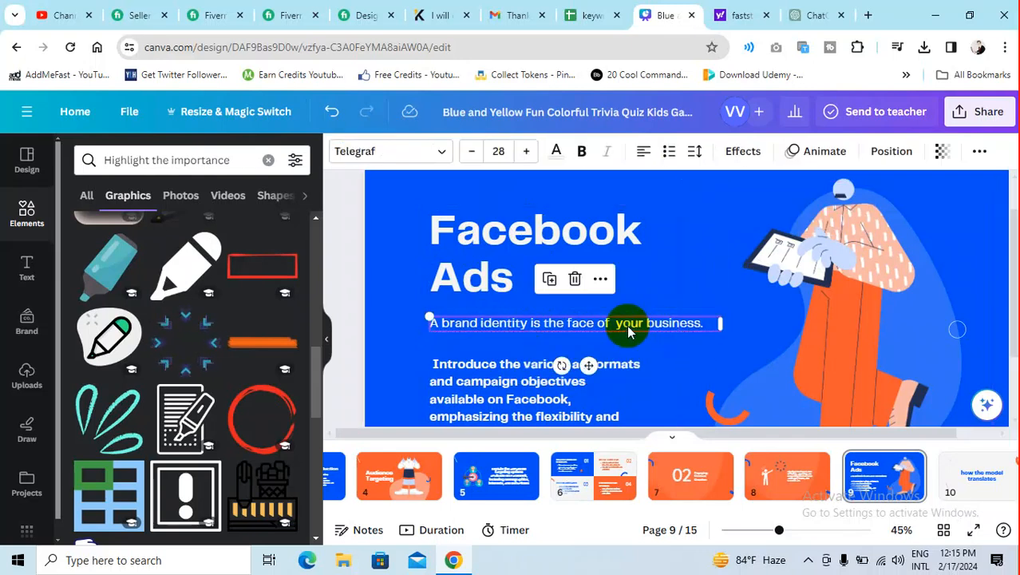
pyautogui.click(575, 281)
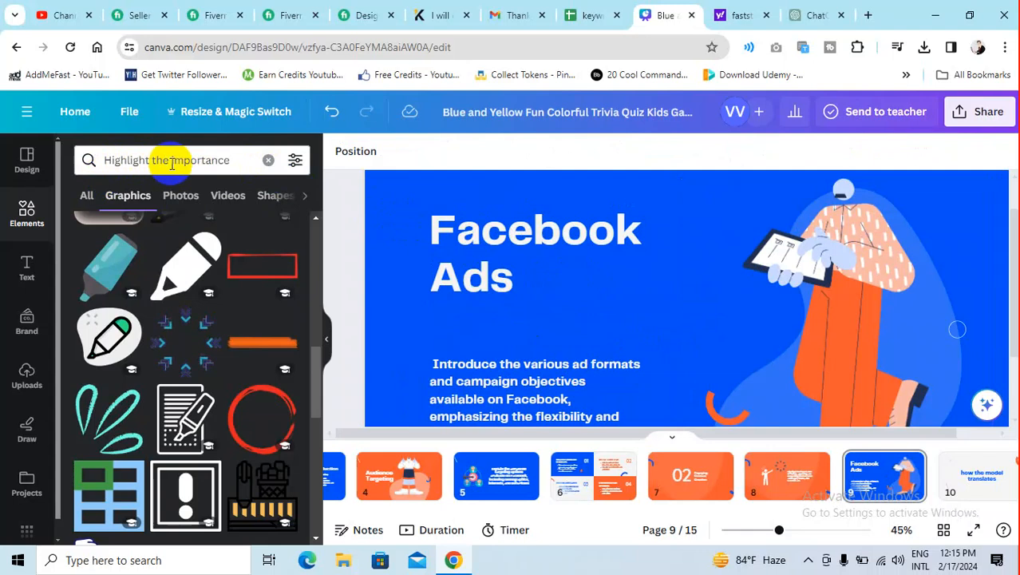
# - Search the graphics library for "facebook ads" and browse the results for an illustration suited to page 9
pyautogui.click(246, 160)
pyautogui.moveTo(246, 159); pyautogui.dragTo(46, 171)
pyautogui.write('facebook')
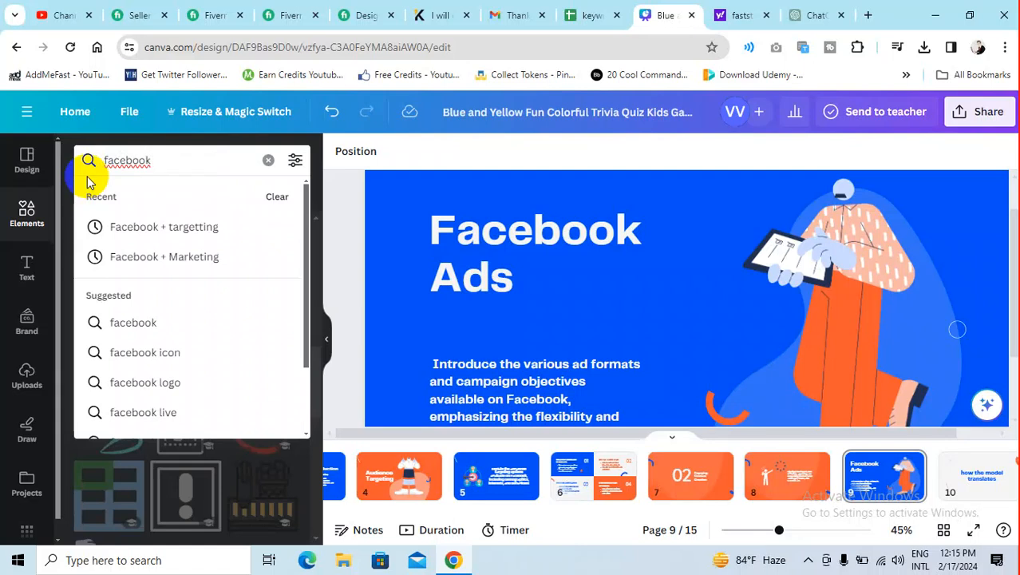
pyautogui.write(' ads')
pyautogui.press('Return')
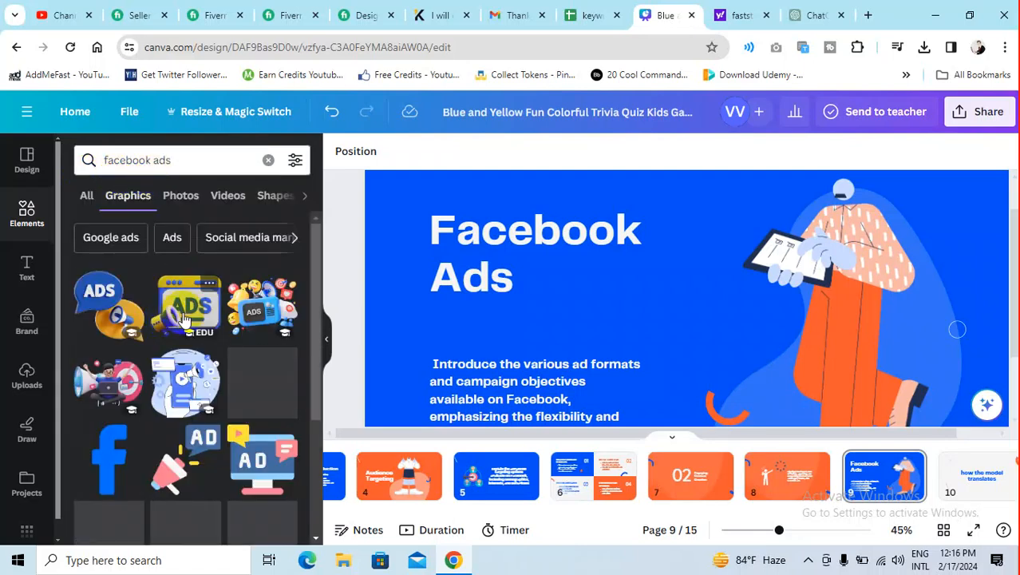
pyautogui.scroll(-3, 159, 311)
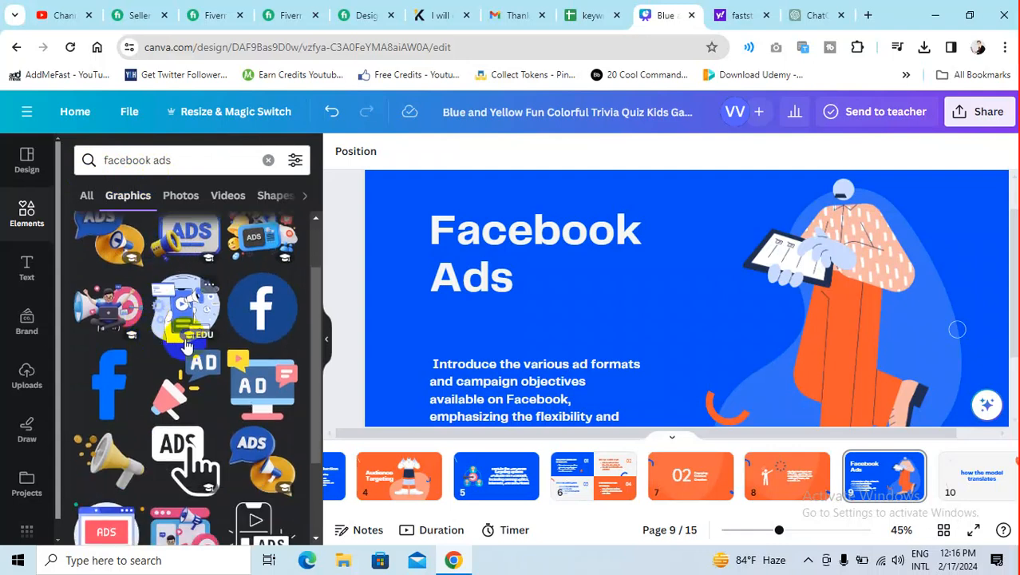
pyautogui.scroll(-3, 224, 343)
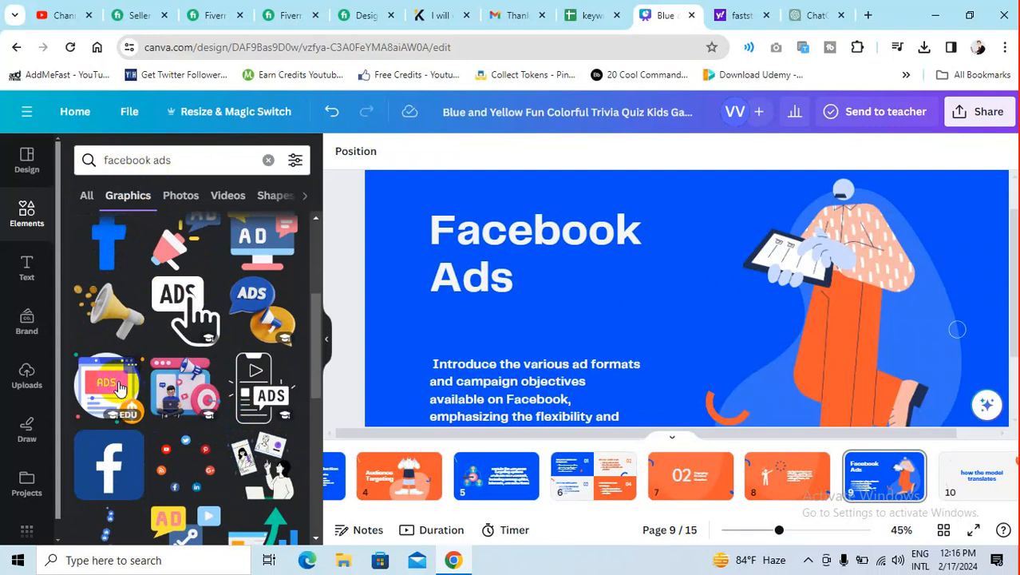
pyautogui.scroll(-1, 119, 389)
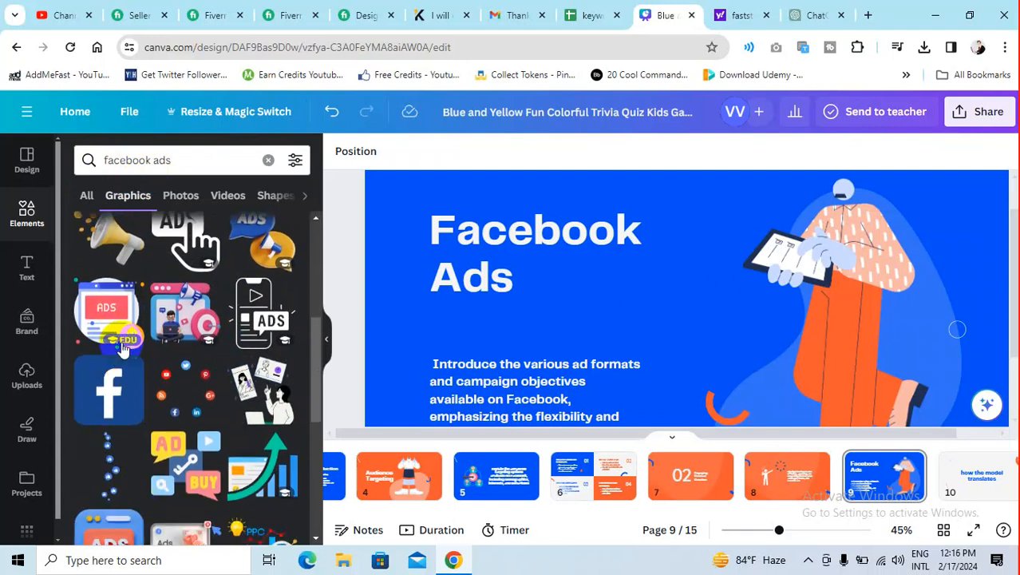
pyautogui.scroll(-1, 130, 345)
pyautogui.scroll(2, 160, 351)
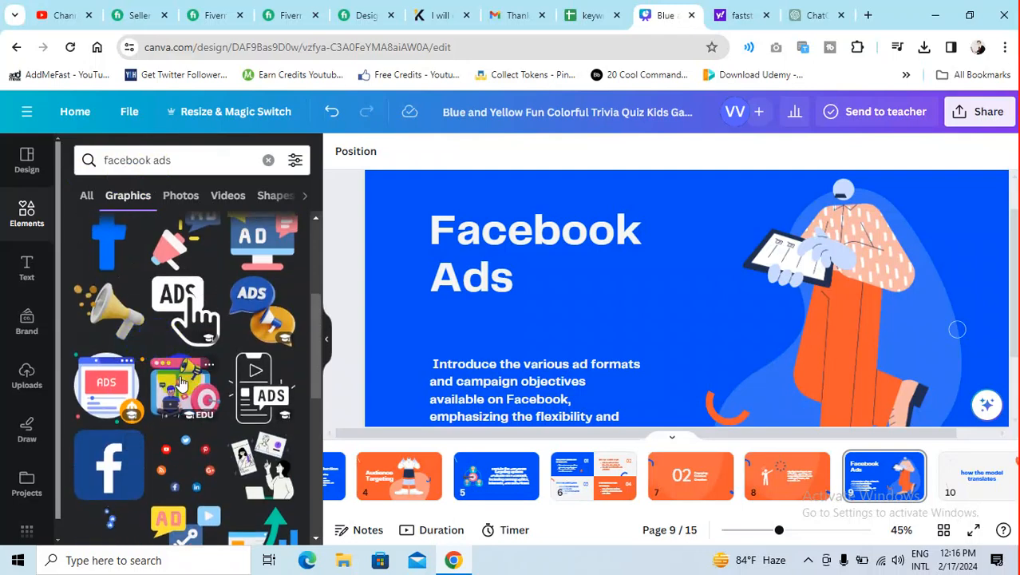
pyautogui.scroll(5, 180, 387)
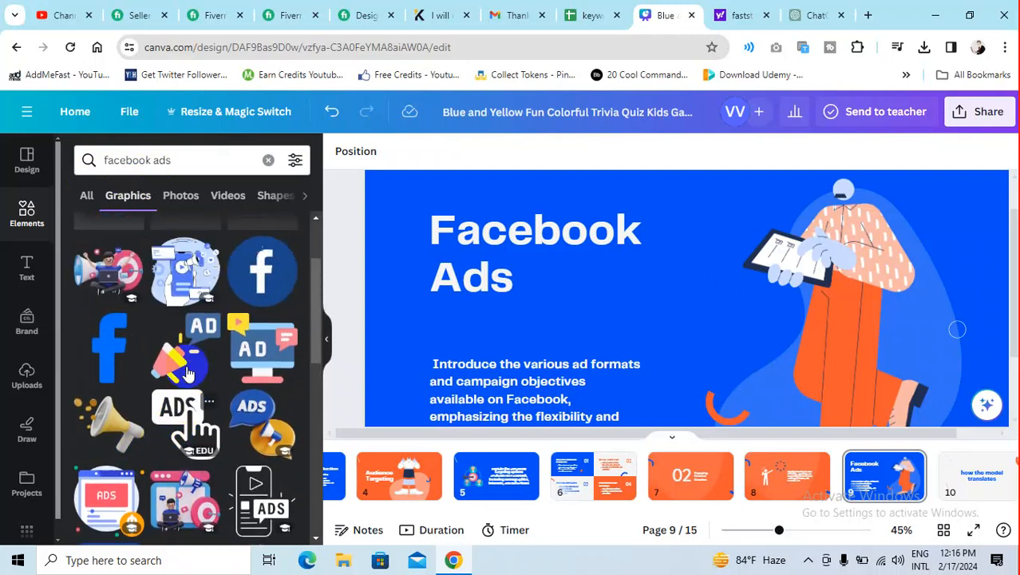
pyautogui.scroll(-2, 200, 384)
pyautogui.scroll(-2, 214, 389)
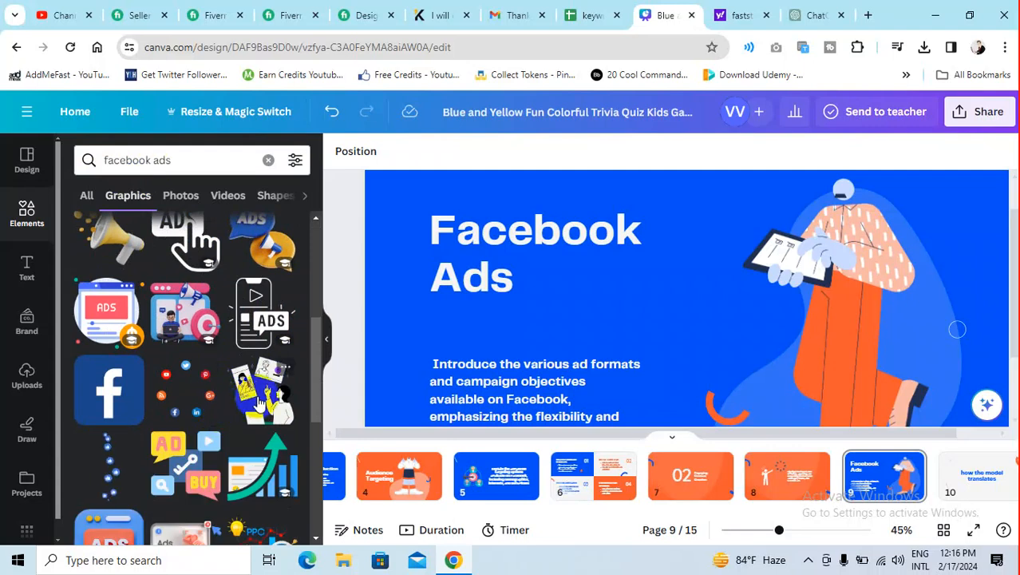
# - Delete the illustration of the person holding a tablet from page 9
pyautogui.click(834, 252)
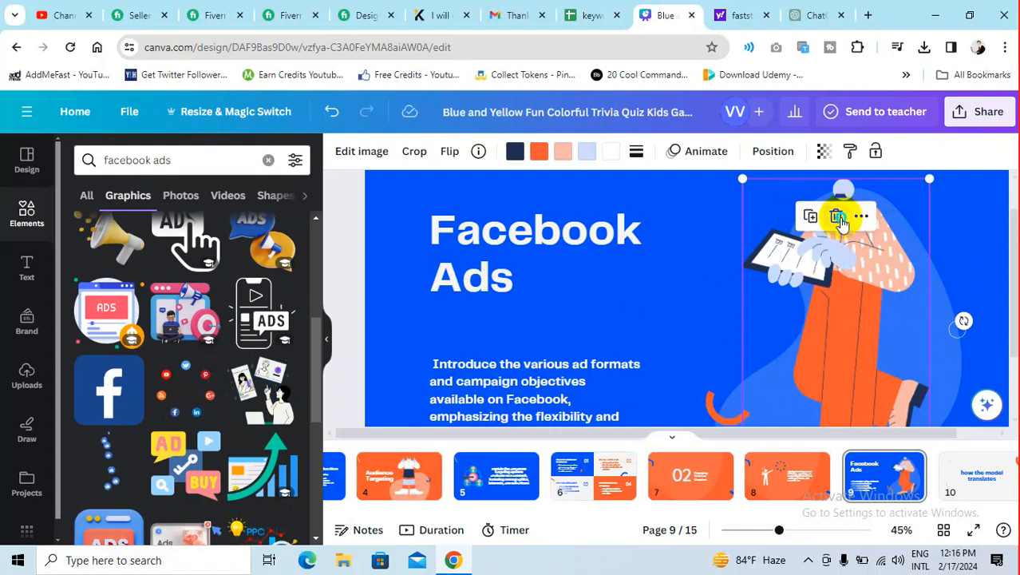
pyautogui.click(838, 217)
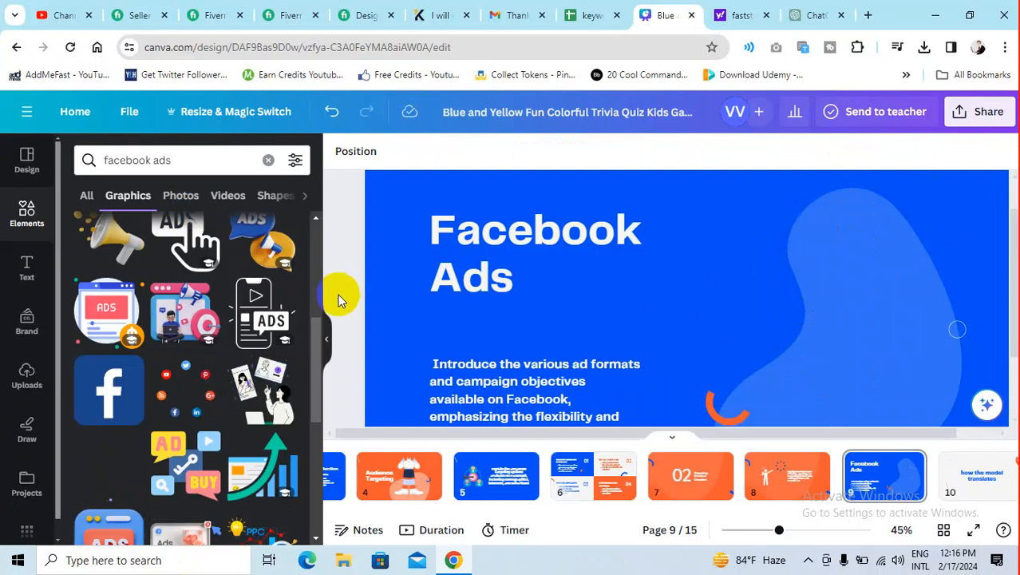
# - Add the graphic of a woman pointing at photo cards to page 9, place it over the lighter blue shape and enlarge it
pyautogui.click(269, 404)
pyautogui.rightClick(631, 368)
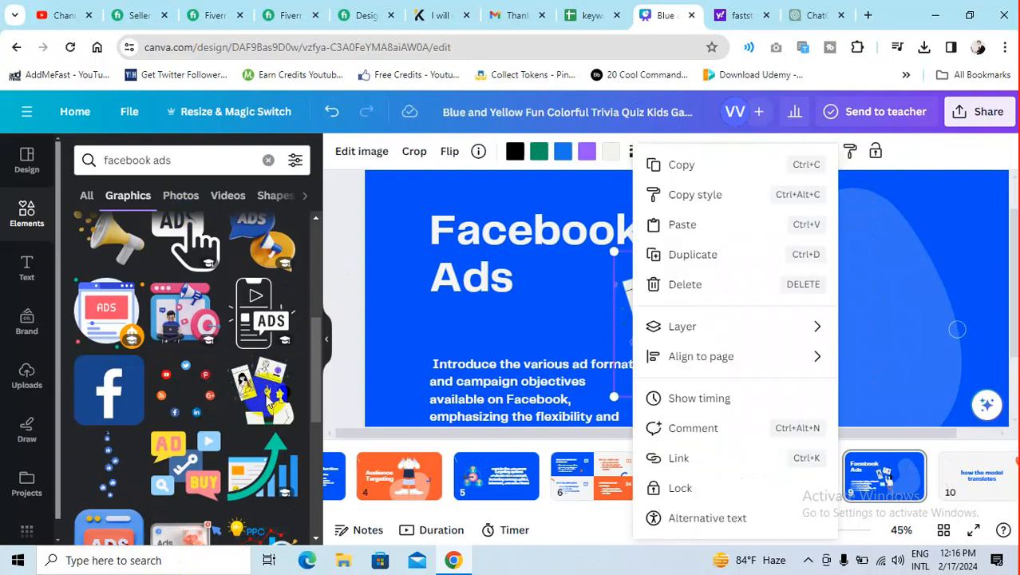
pyautogui.click(891, 325)
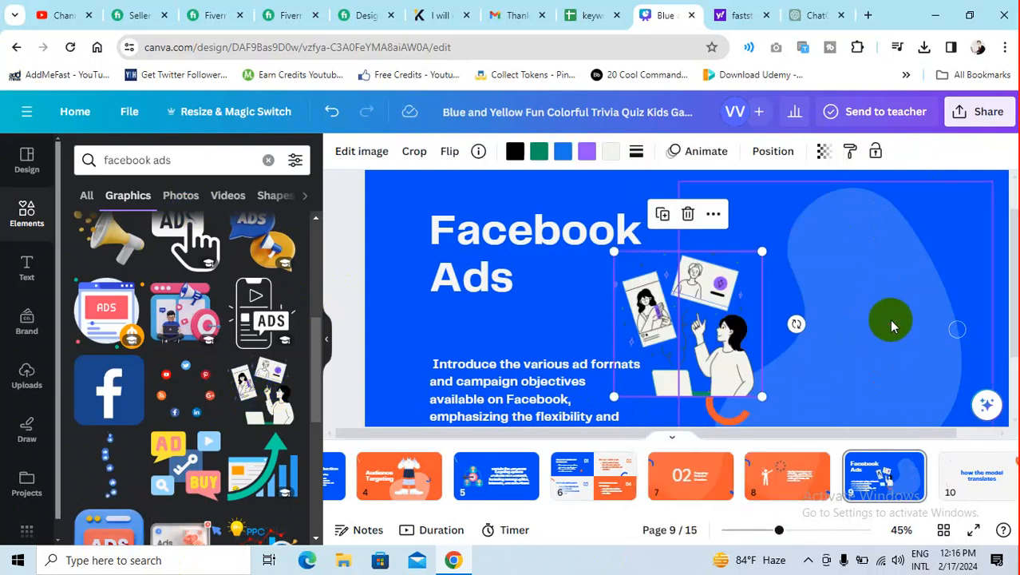
pyautogui.moveTo(751, 326); pyautogui.dragTo(878, 300)
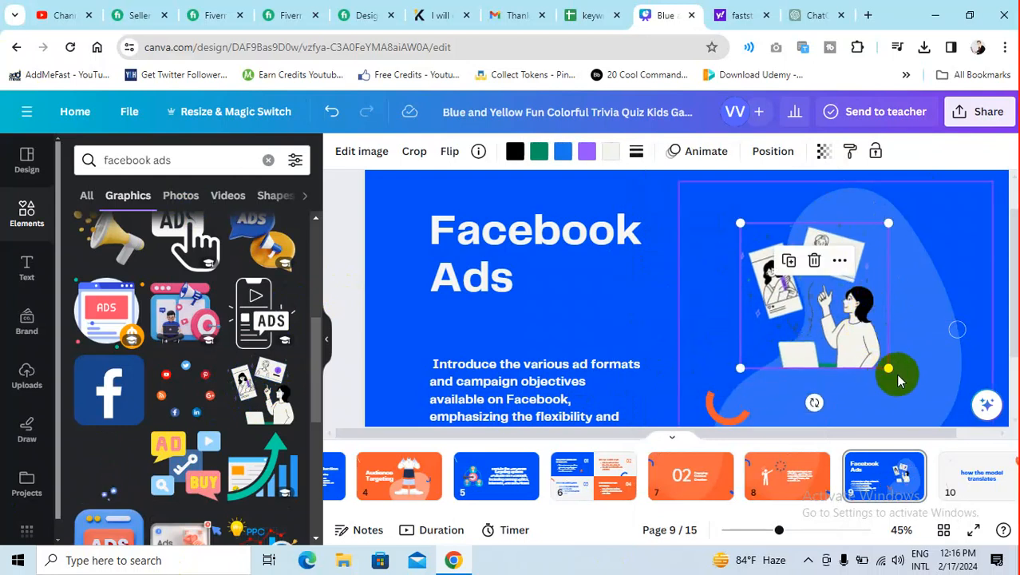
pyautogui.moveTo(940, 403); pyautogui.dragTo(956, 406)
pyautogui.scroll(-2, 844, 348)
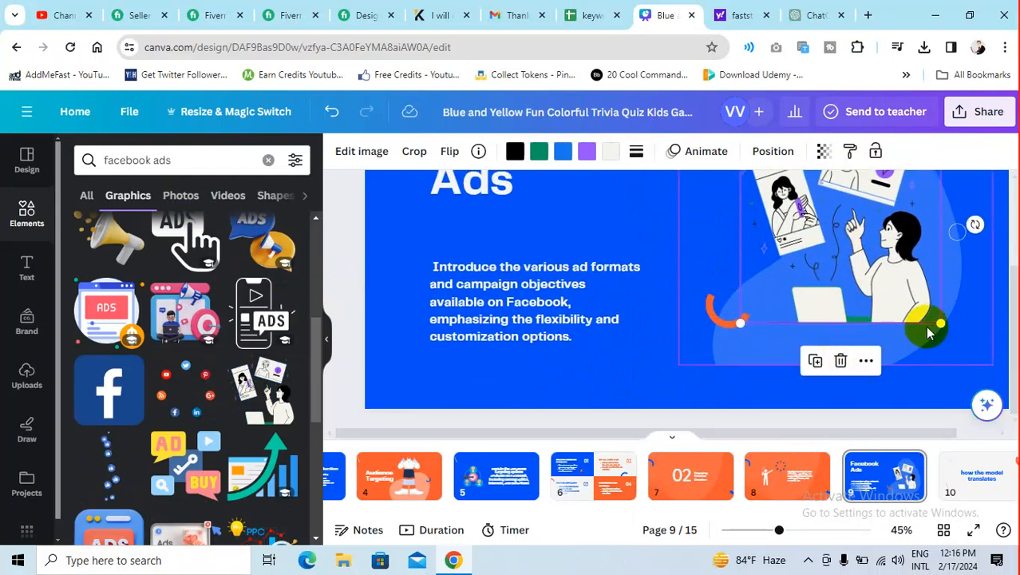
pyautogui.moveTo(941, 322); pyautogui.dragTo(899, 310)
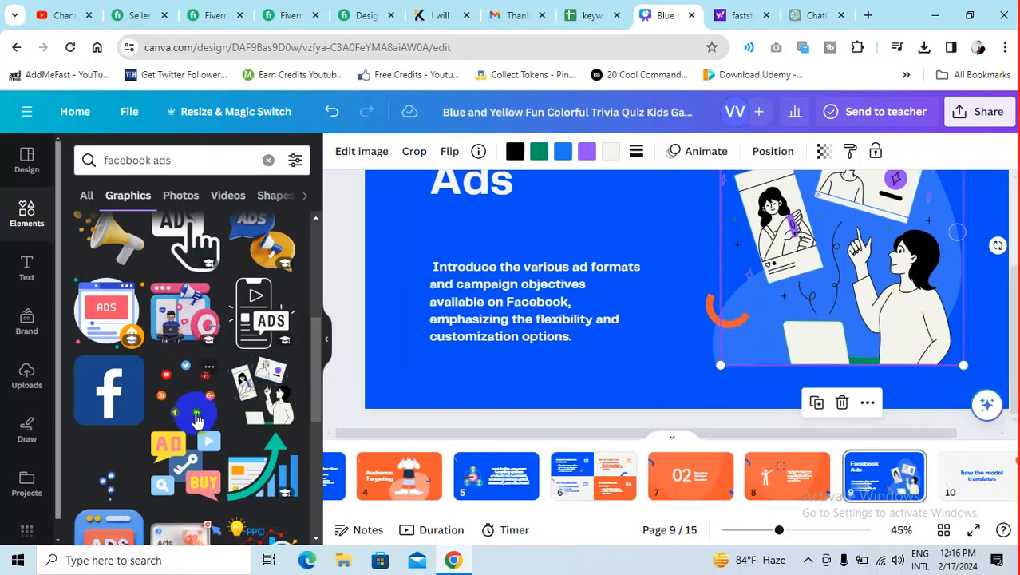
# - Look through the other "facebook ads" graphics and delete the woman with photo cards from page 9
pyautogui.scroll(-2, 204, 375)
pyautogui.scroll(1, 211, 464)
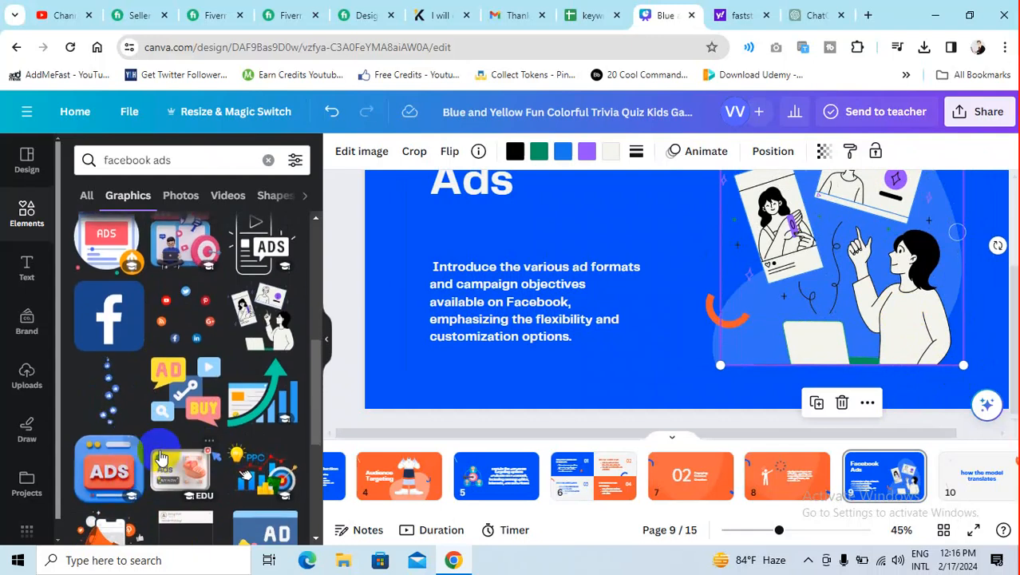
pyautogui.scroll(-2, 152, 415)
pyautogui.scroll(2, 179, 375)
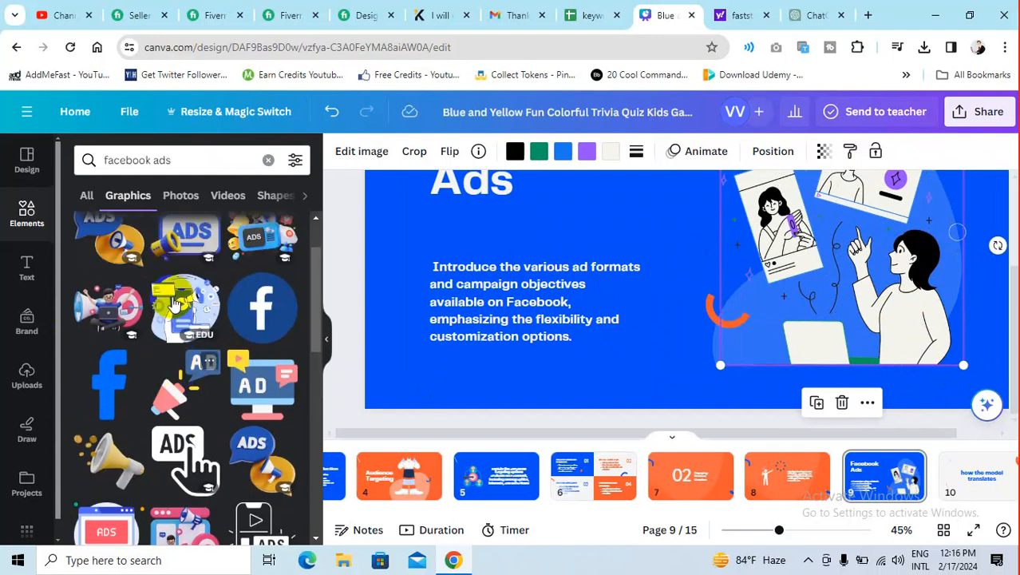
pyautogui.scroll(1, 179, 375)
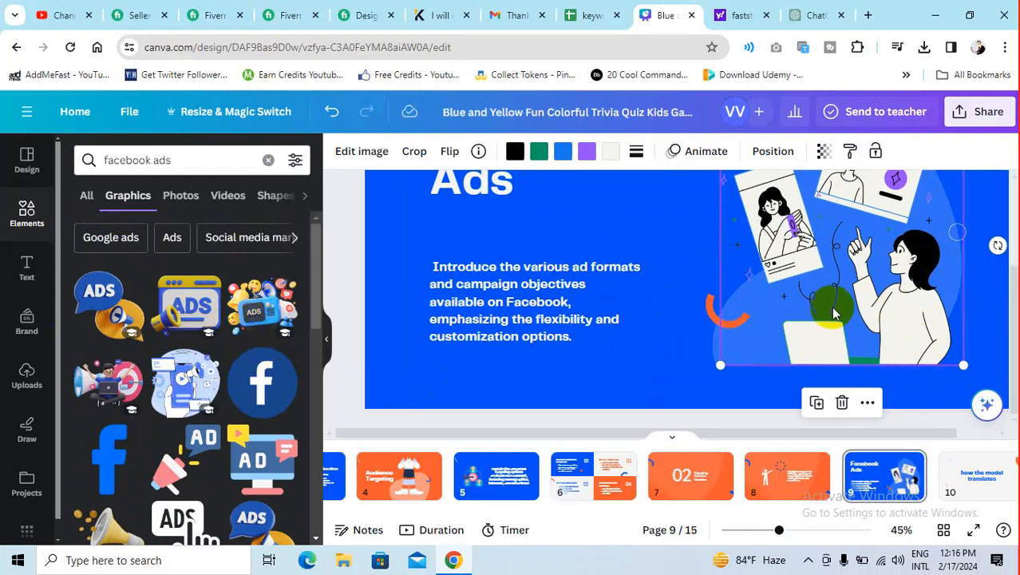
pyautogui.press('Delete')
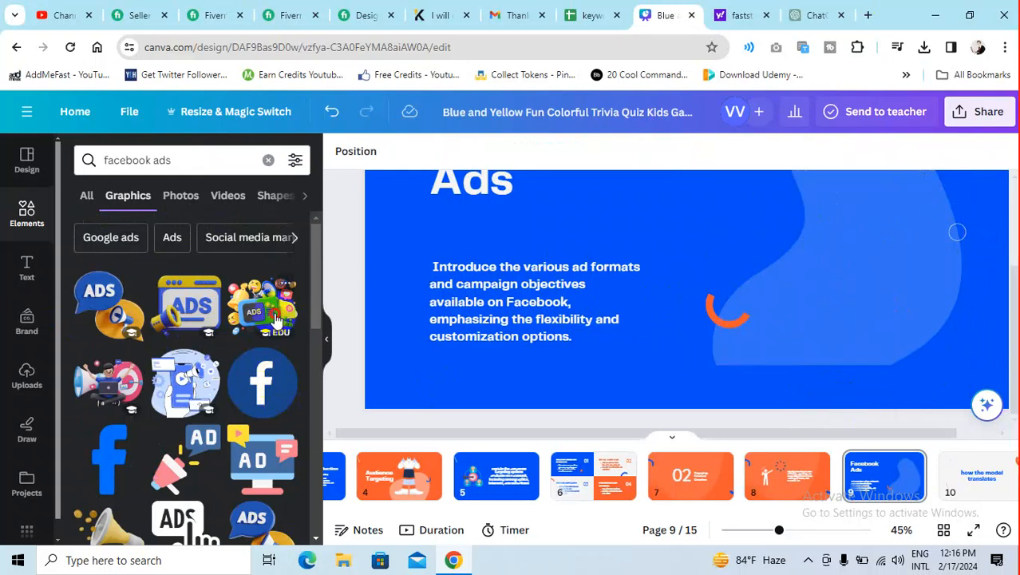
# - Add the 3D "ADS" television graphic with emojis to page 9, beside the text over the lighter blue shape, and scale it to fit
pyautogui.moveTo(789, 244); pyautogui.dragTo(912, 269)
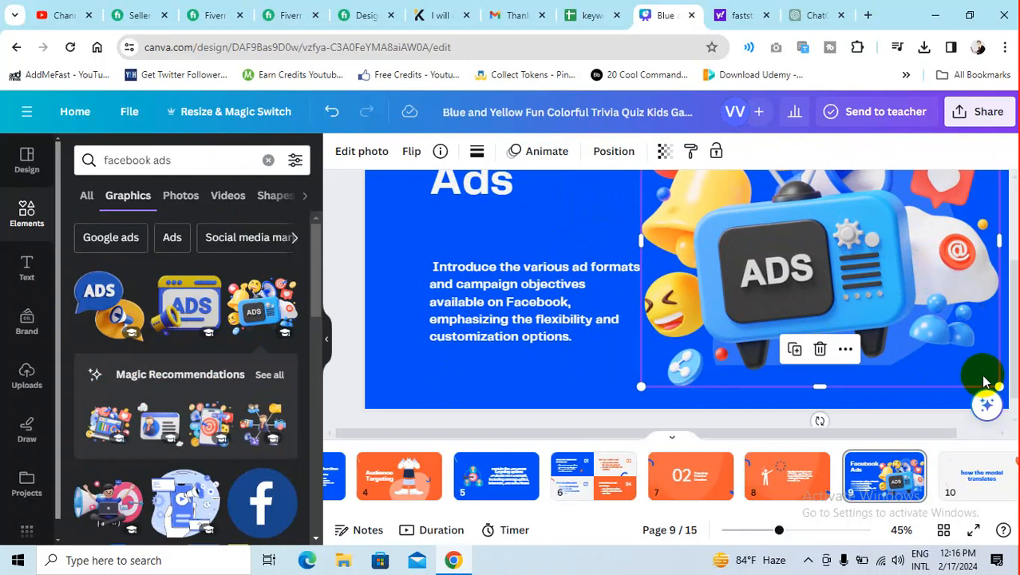
pyautogui.moveTo(1002, 384); pyautogui.dragTo(888, 287)
pyautogui.scroll(3, 607, 335)
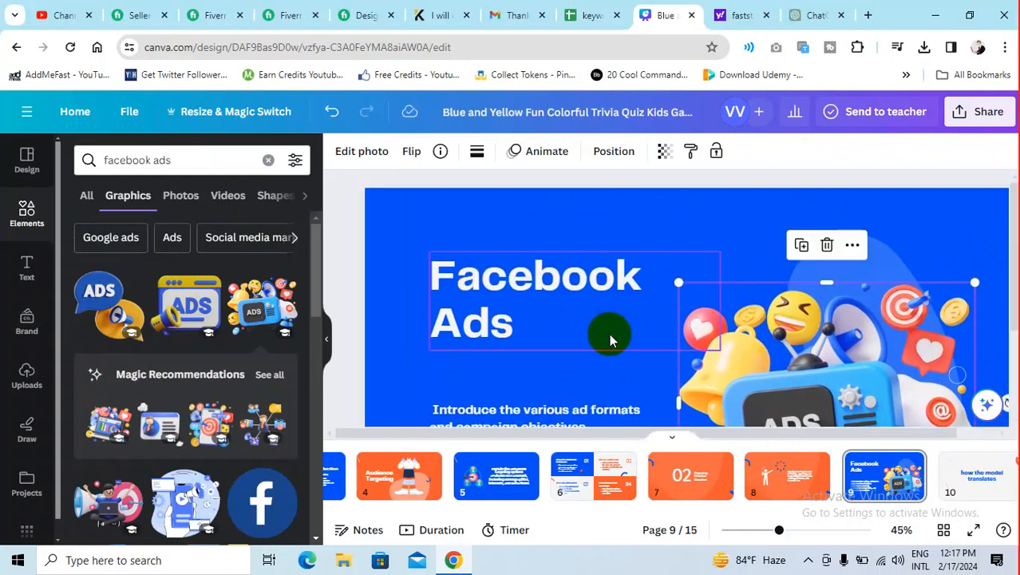
pyautogui.scroll(-2, 615, 320)
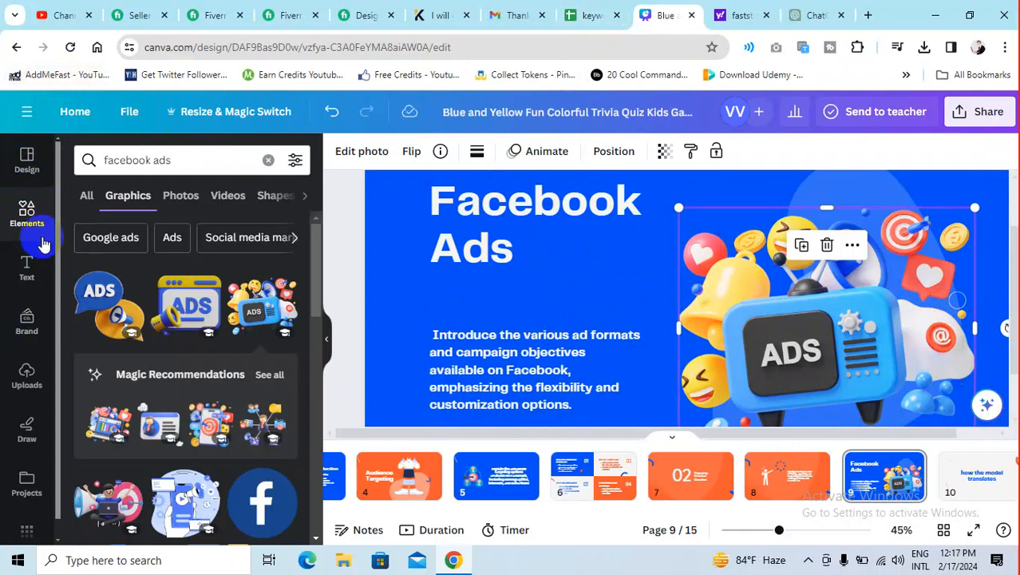
# - Open the list of Canva apps and look through the apps on offer
pyautogui.scroll(-1, 28, 503)
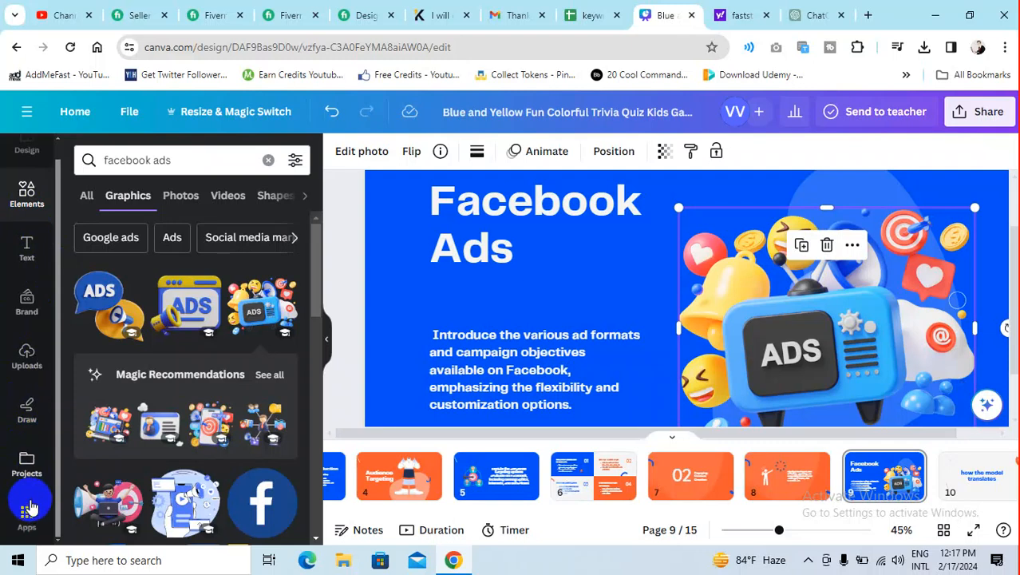
pyautogui.click(29, 519)
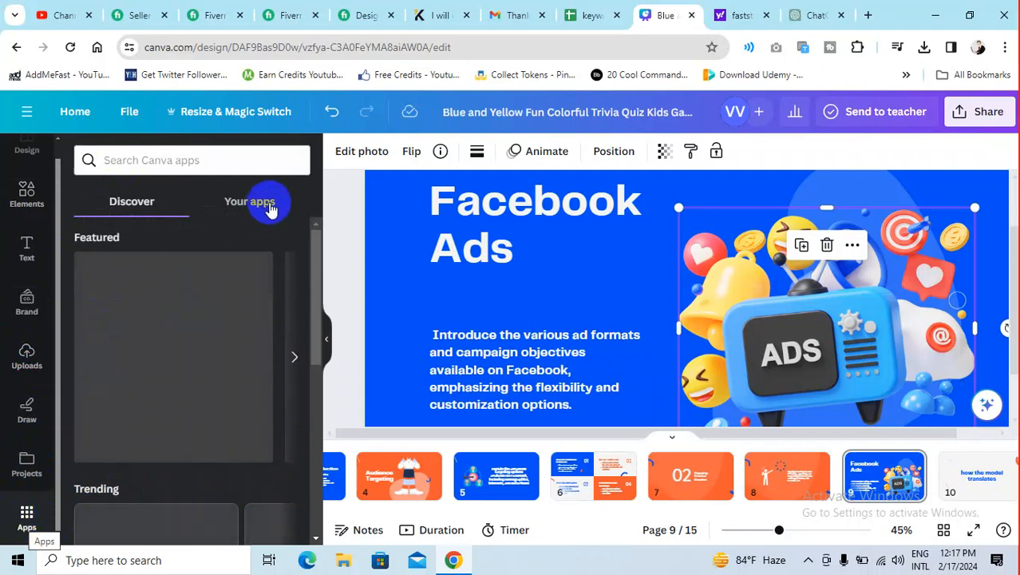
pyautogui.scroll(-5, 228, 353)
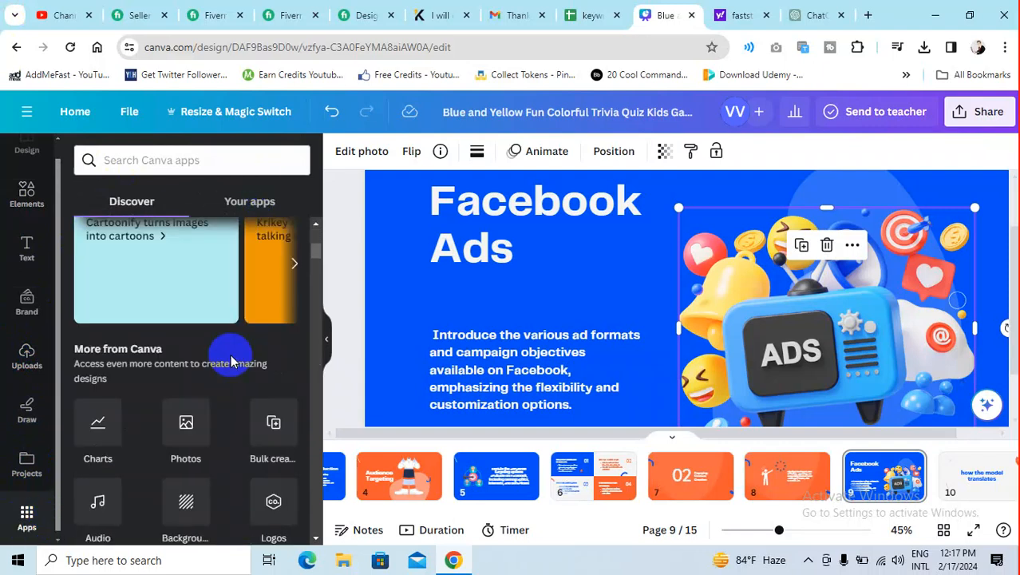
pyautogui.scroll(-5, 191, 375)
pyautogui.scroll(-4, 139, 395)
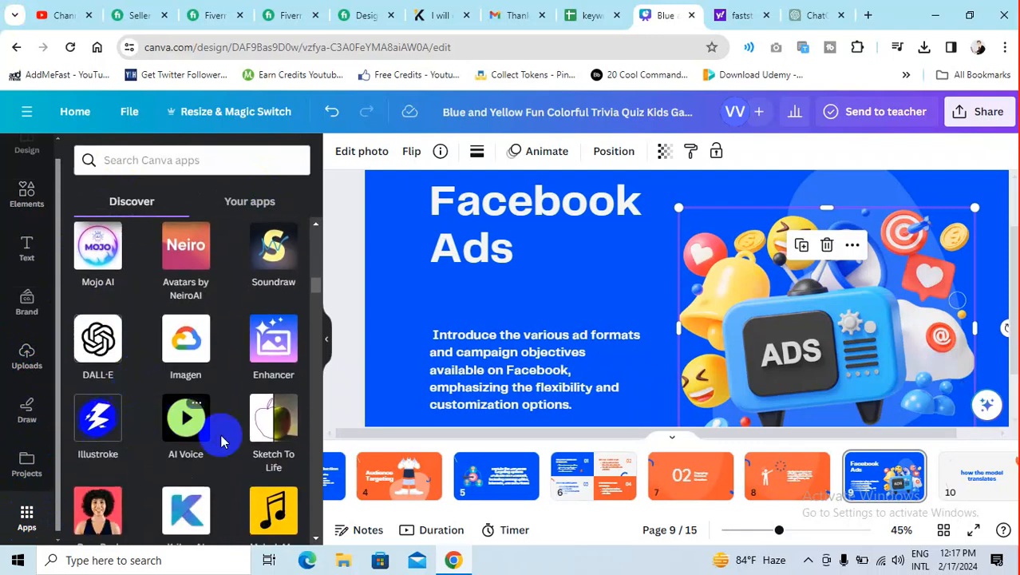
pyautogui.scroll(-5, 222, 442)
pyautogui.scroll(-4, 182, 439)
pyautogui.scroll(-2, 187, 378)
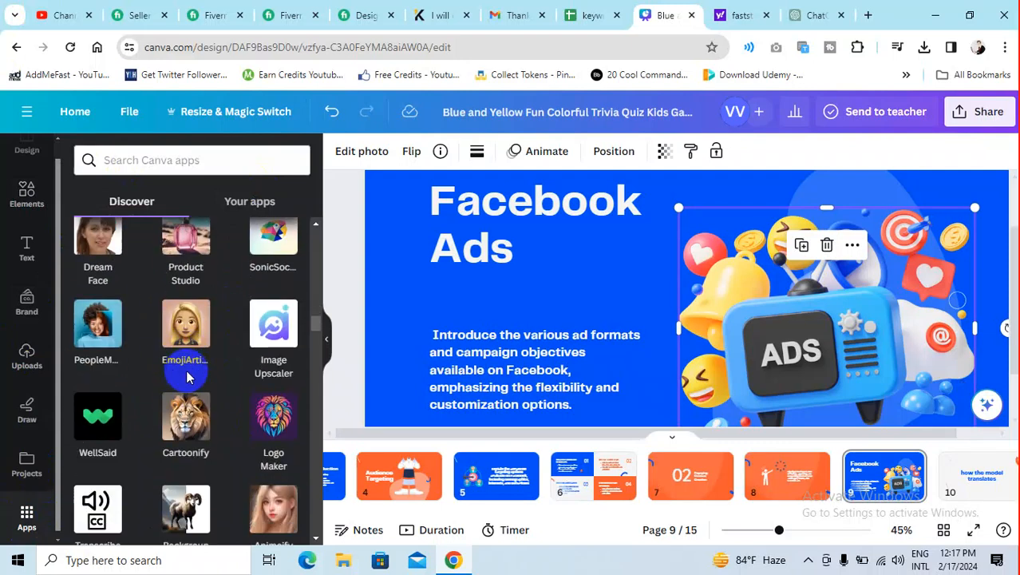
pyautogui.scroll(-2, 189, 378)
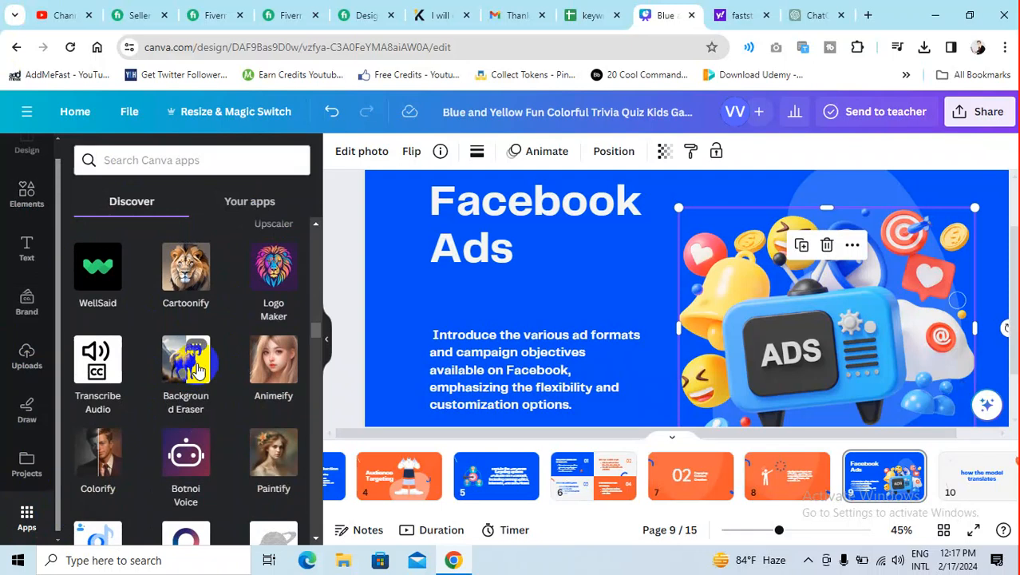
pyautogui.scroll(-2, 208, 365)
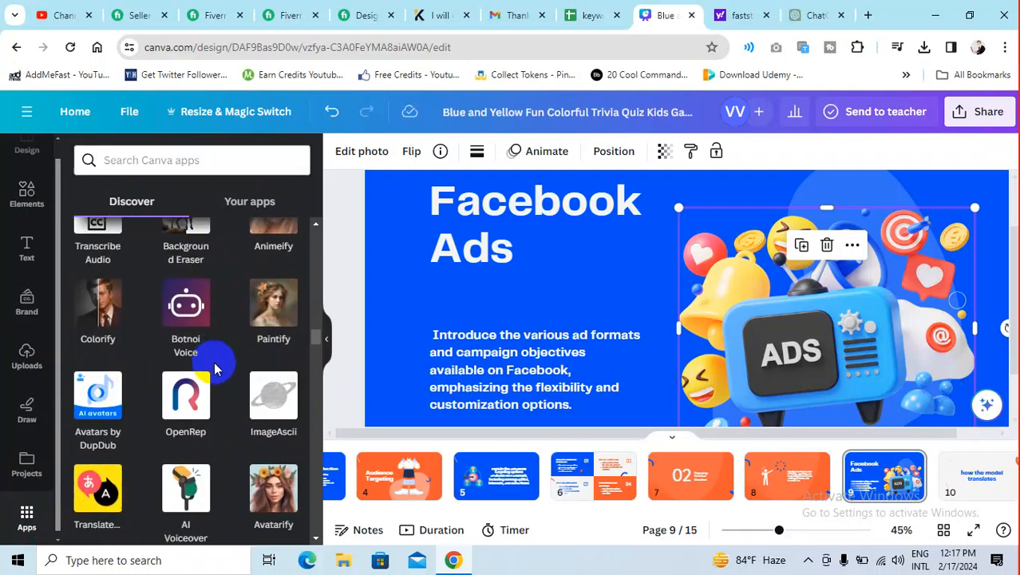
# - Search the Canva apps for "pixabay" in place of the first query "pexel"
pyautogui.click(172, 160)
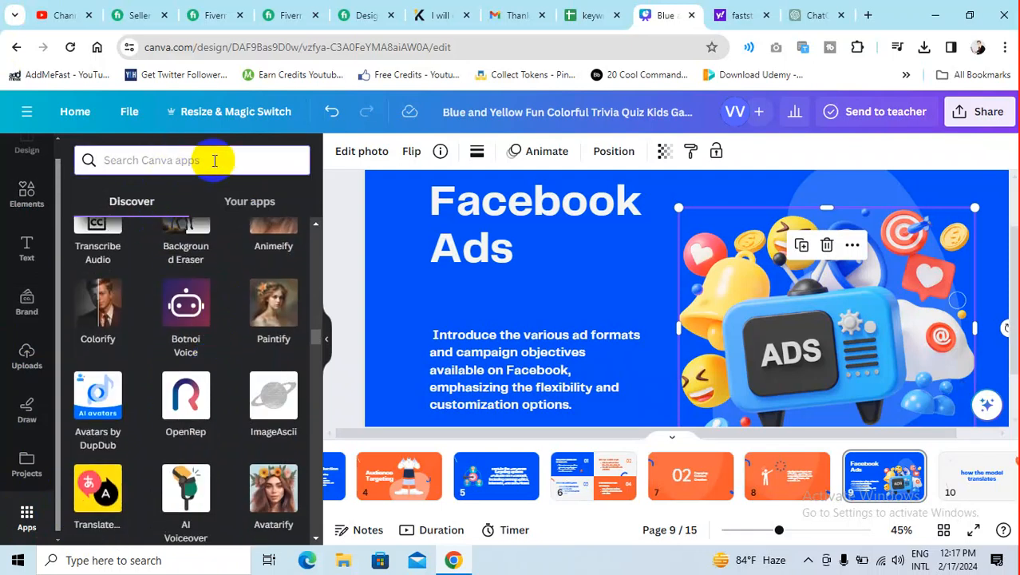
pyautogui.write('pexel')
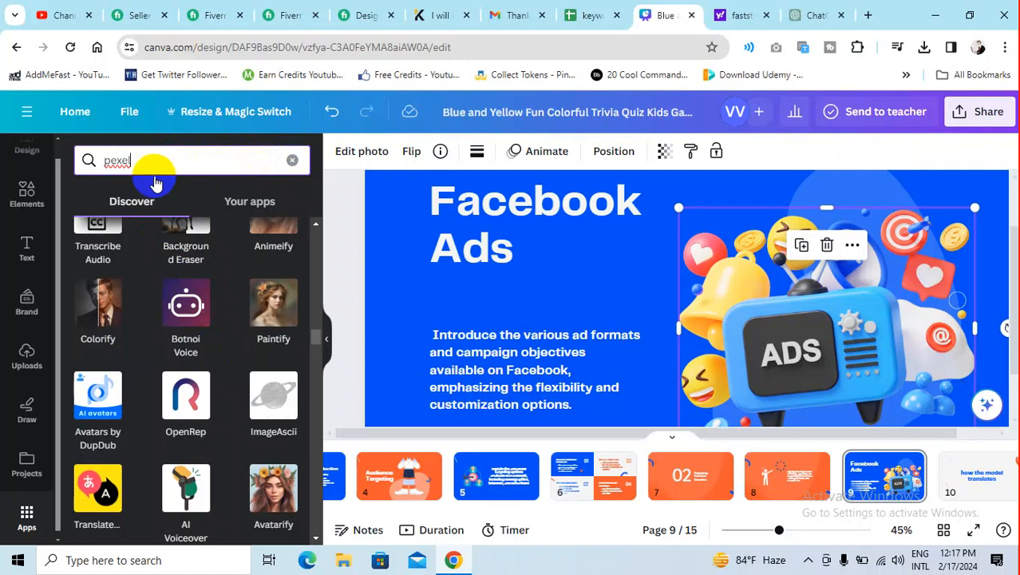
pyautogui.doubleClick(128, 159)
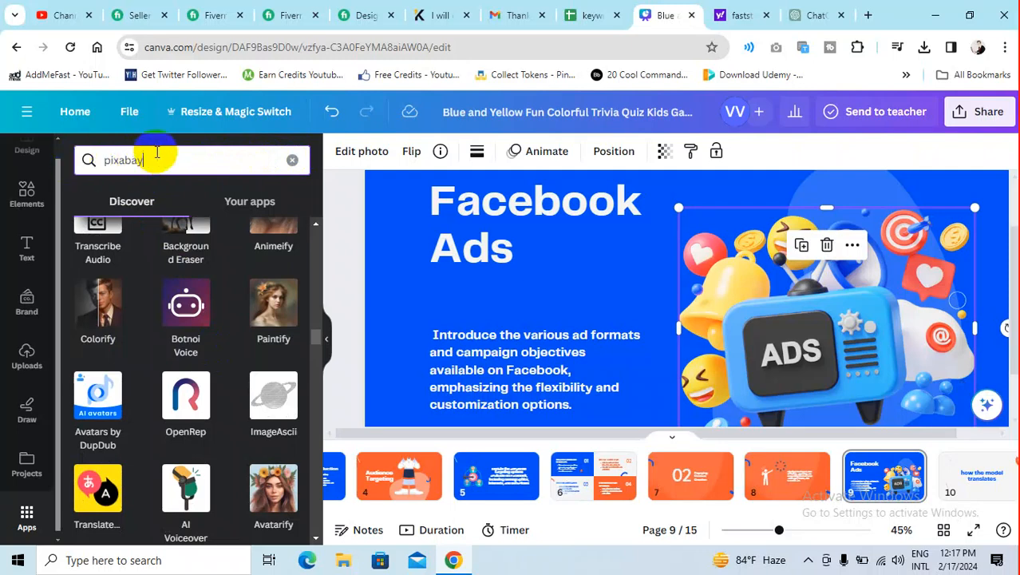
pyautogui.write('pixabay')
pyautogui.press('Return')
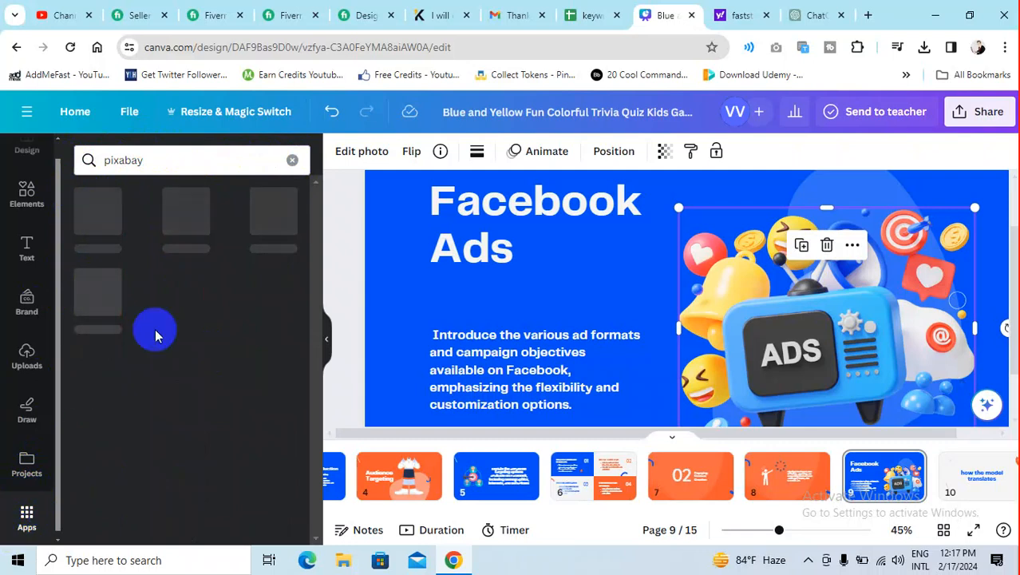
# - Switch to the Yahoo search page, load pixabay.com in its place and search the site for "facebook ads"
pyautogui.click(739, 18)
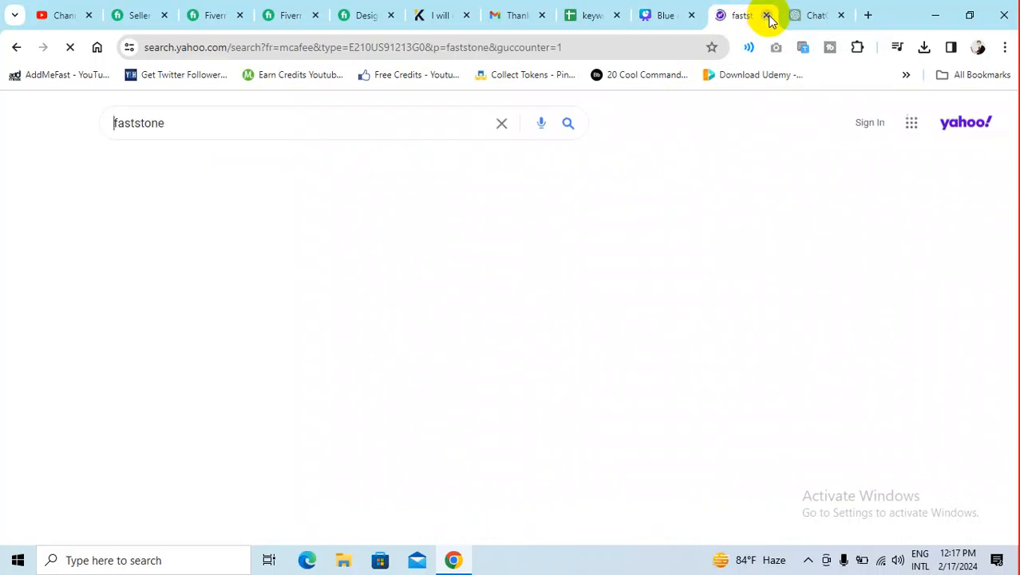
pyautogui.click(472, 53)
pyautogui.write('pixa')
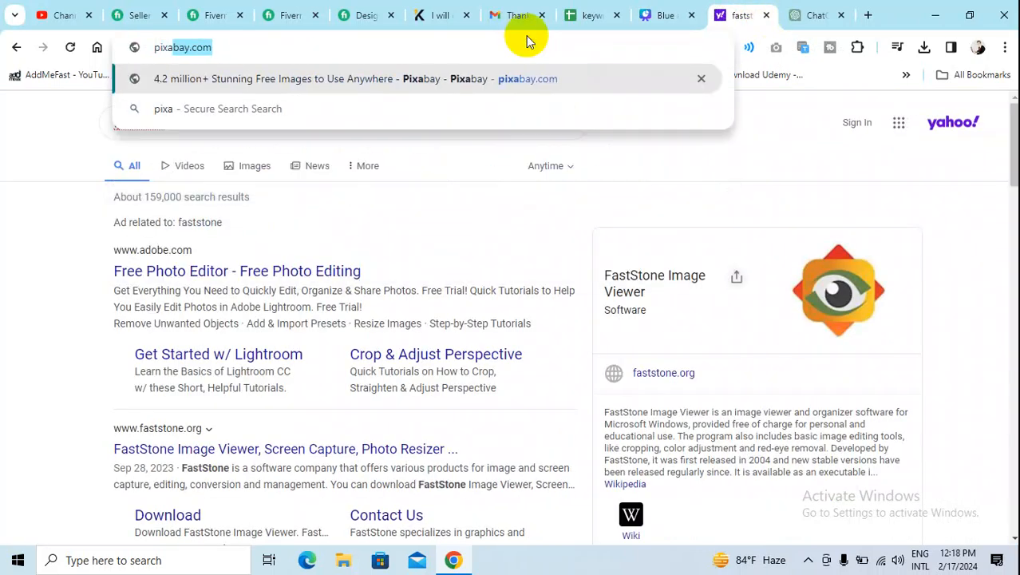
pyautogui.press('Return')
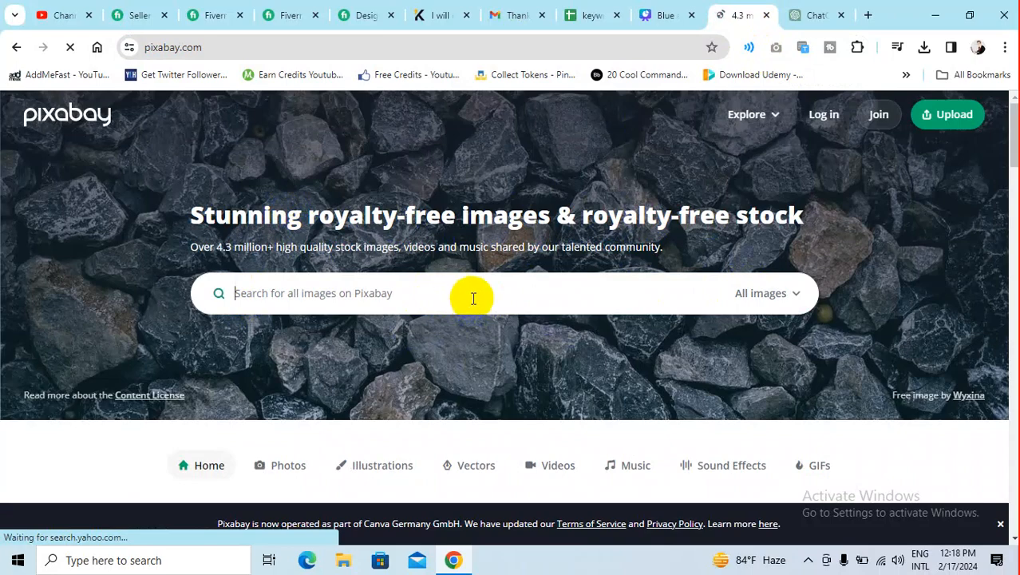
pyautogui.write('a')
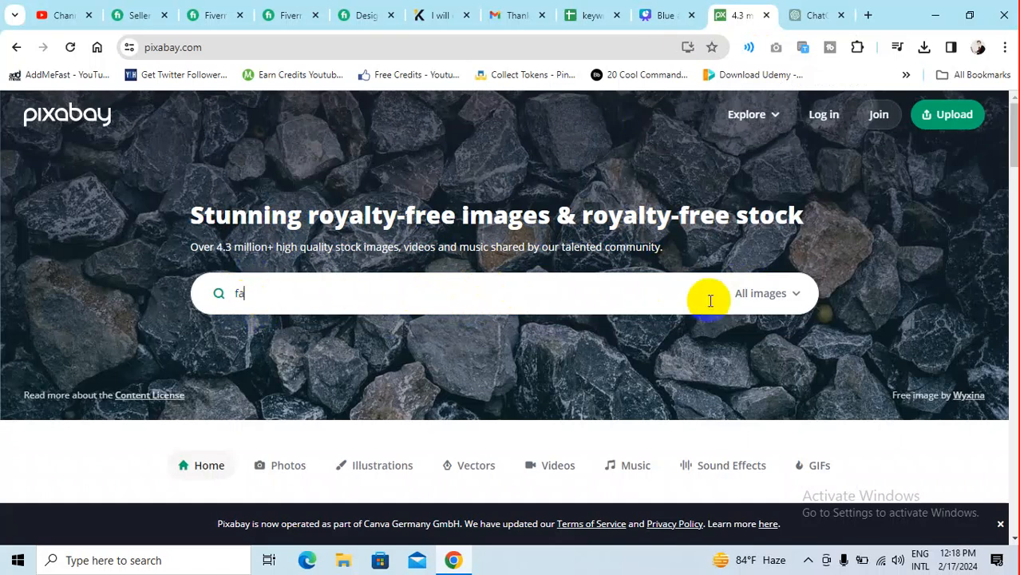
pyautogui.write('cebook ads')
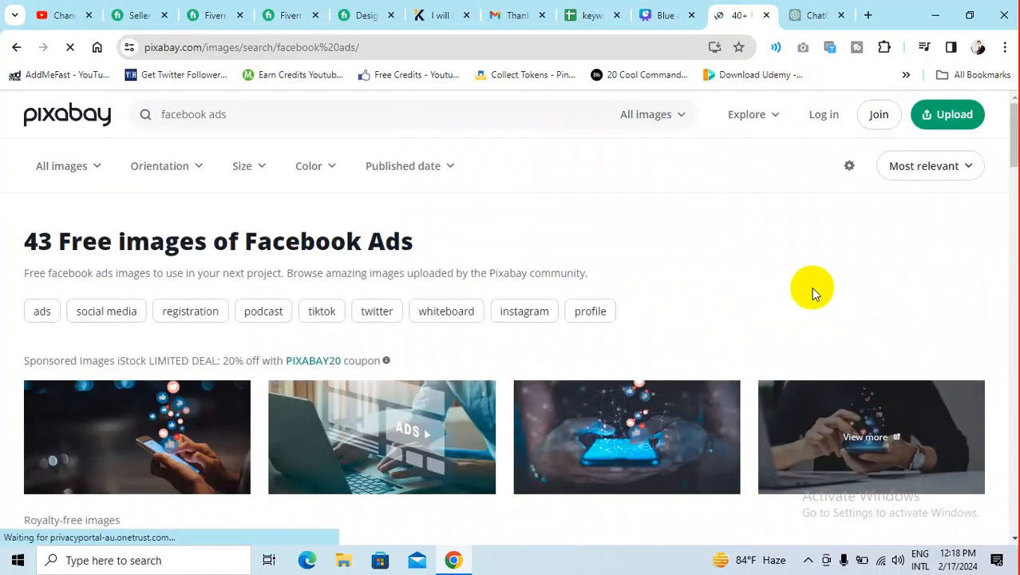
# - Look through the royalty-free "facebook ads" images on Pixabay for an illustration suited to the slide
pyautogui.scroll(-2, 379, 372)
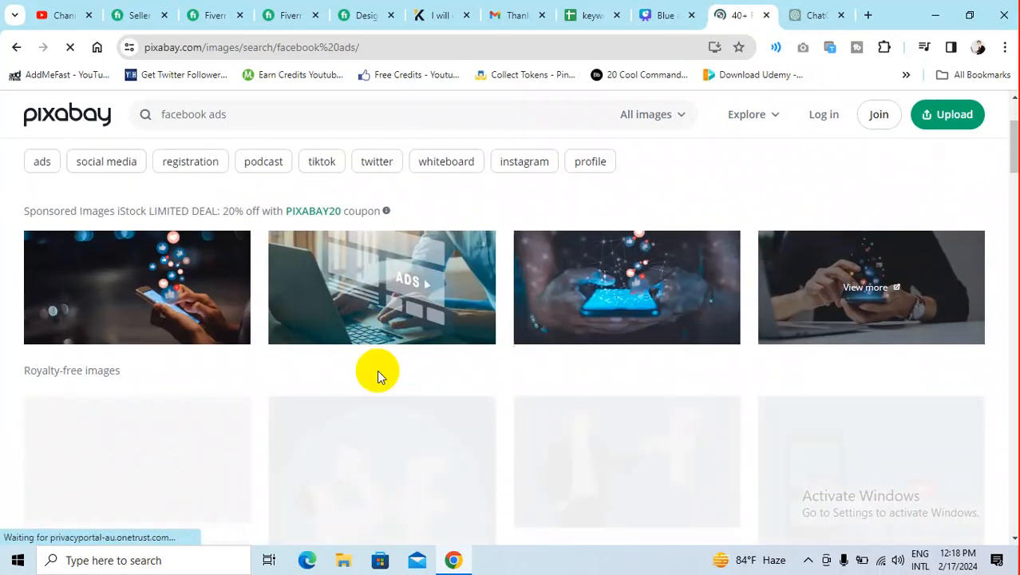
pyautogui.scroll(-2, 393, 388)
pyautogui.scroll(-2, 408, 406)
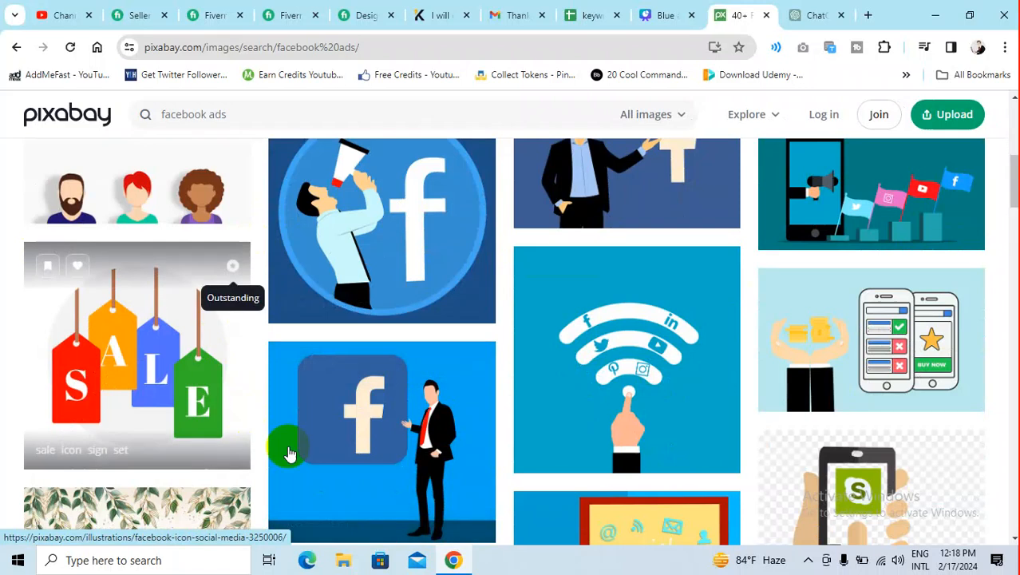
pyautogui.scroll(-2, 880, 377)
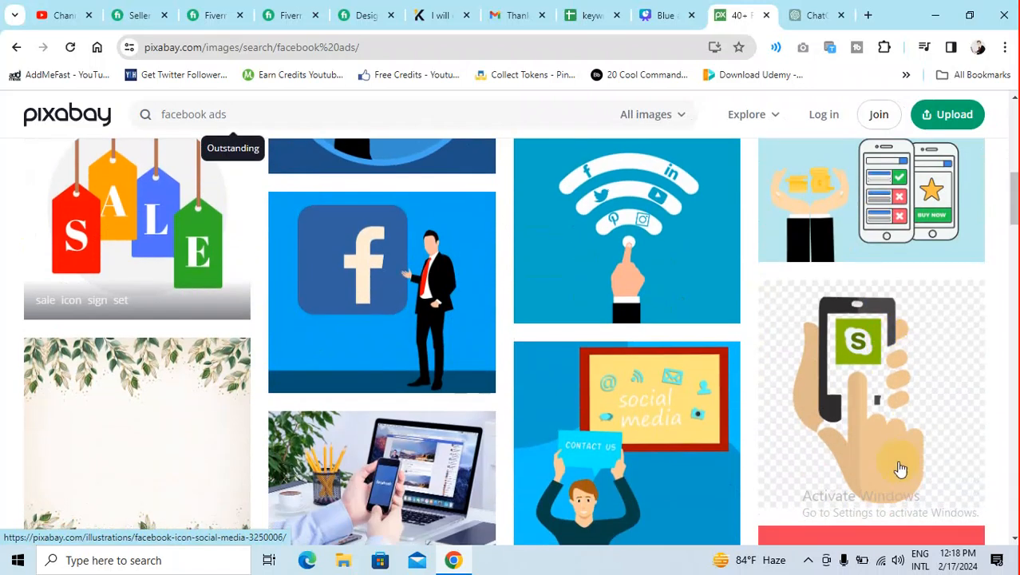
pyautogui.scroll(-2, 335, 304)
pyautogui.scroll(-2, 554, 406)
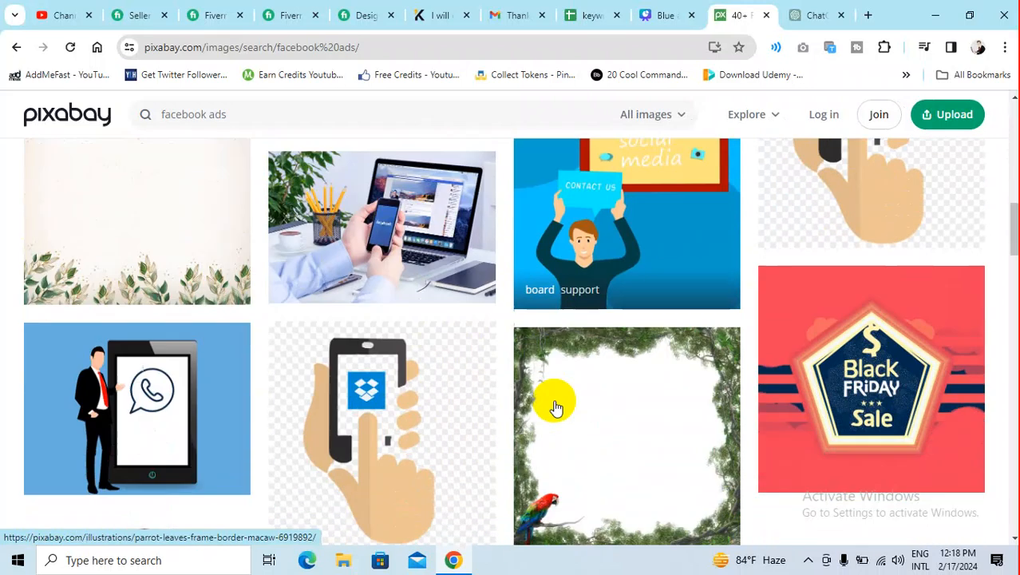
pyautogui.scroll(-3, 574, 411)
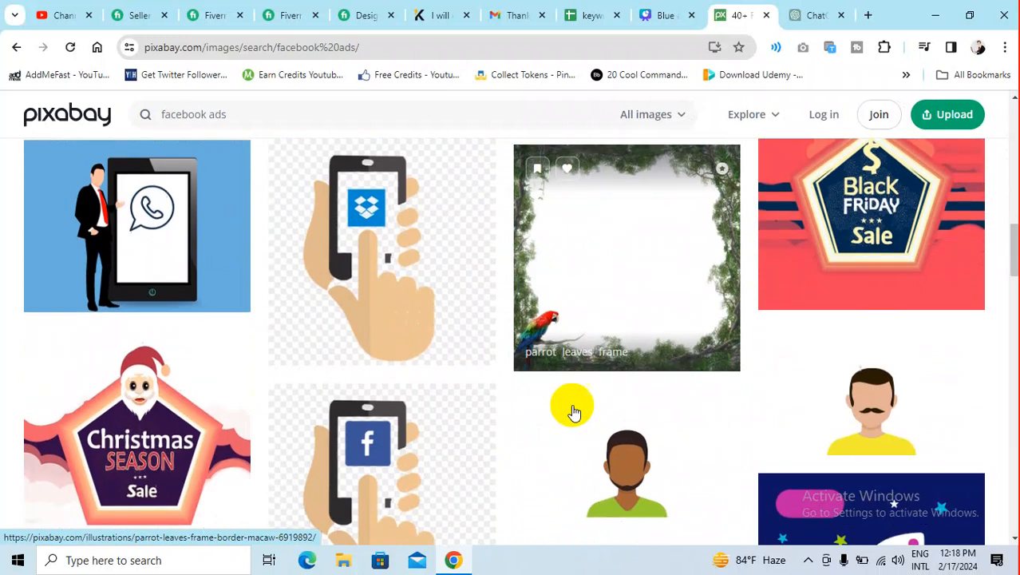
pyautogui.scroll(10, 573, 411)
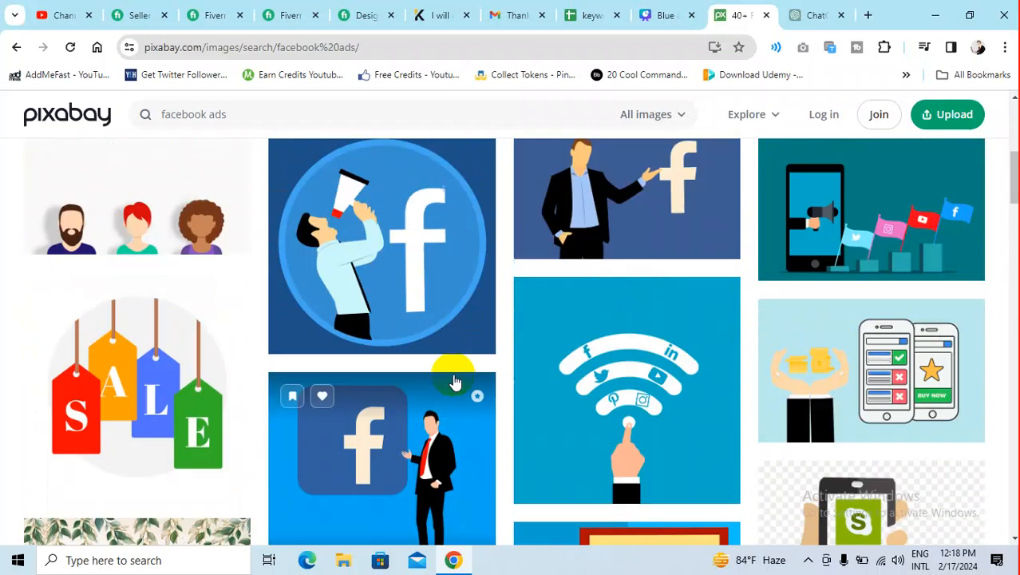
pyautogui.scroll(-3, 342, 364)
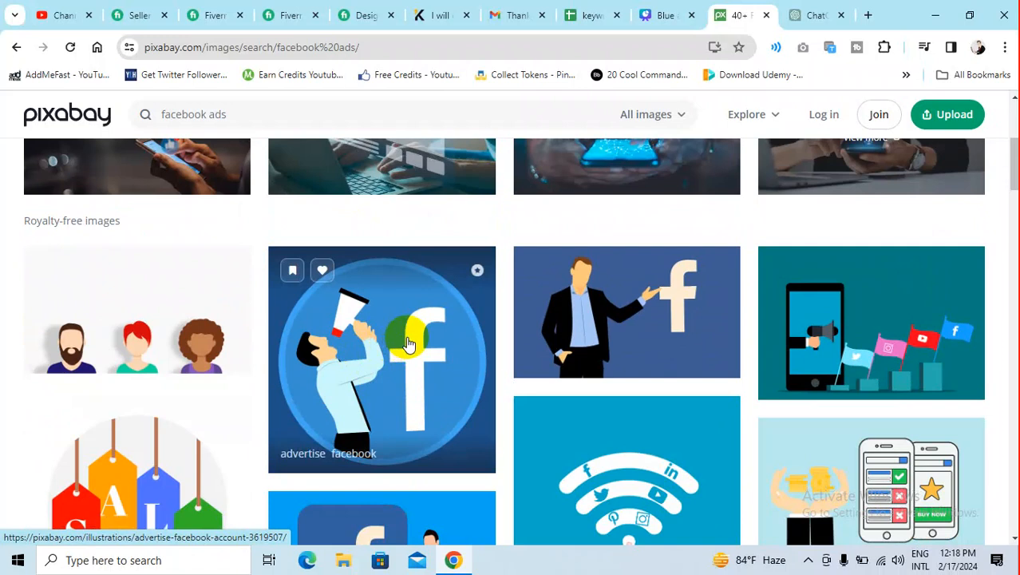
pyautogui.scroll(-1, 831, 360)
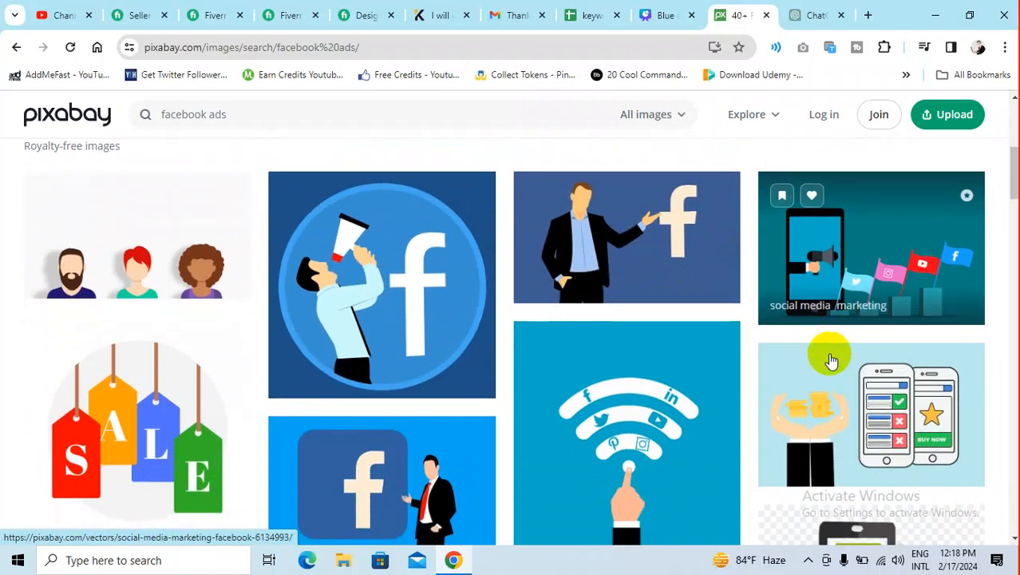
pyautogui.rightClick(812, 318)
pyautogui.click(374, 157)
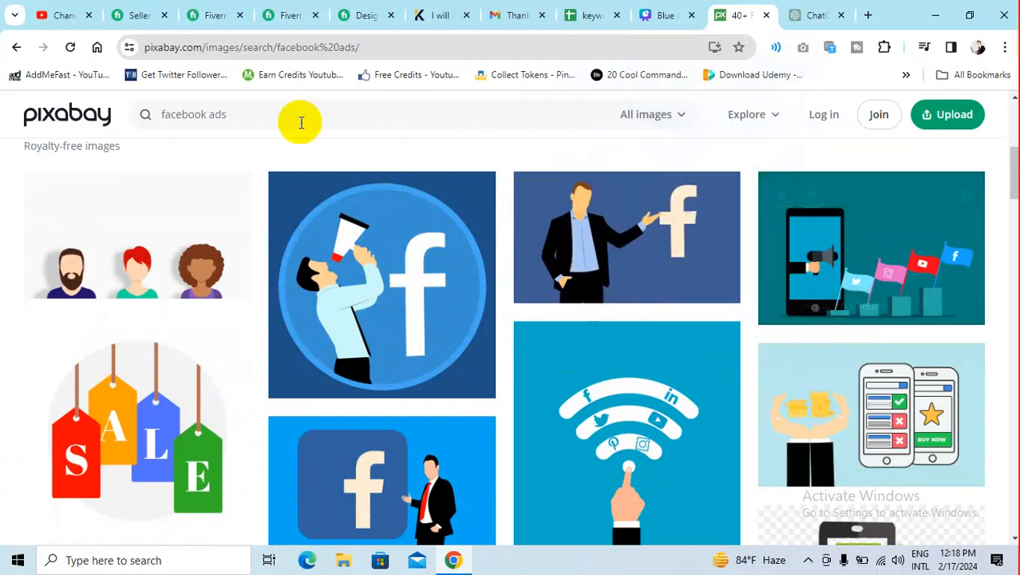
# - Limit the Pixabay results to illustrations and view the one of a man in a black suit presenting the Facebook icon
pyautogui.click(661, 120)
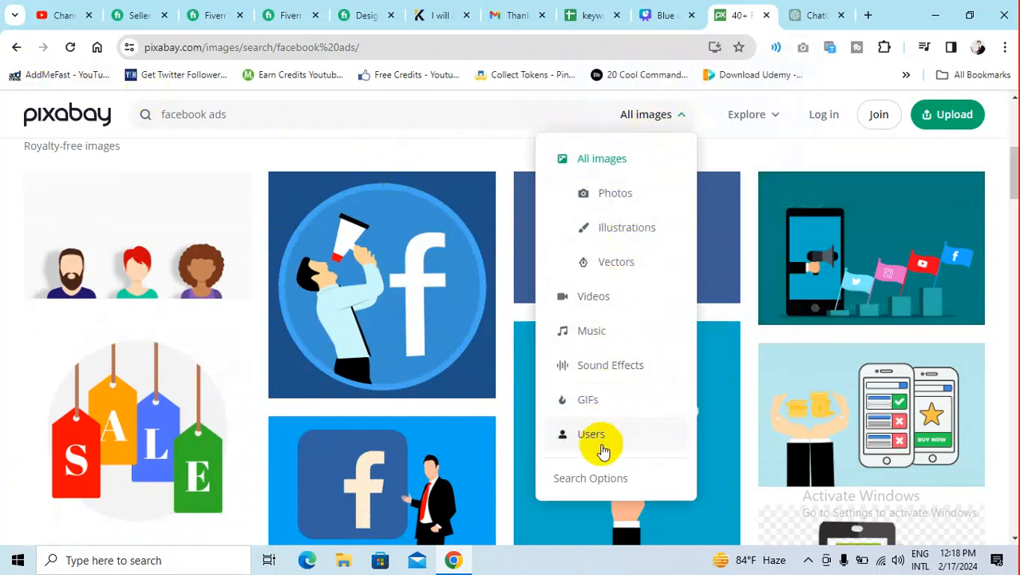
pyautogui.click(628, 229)
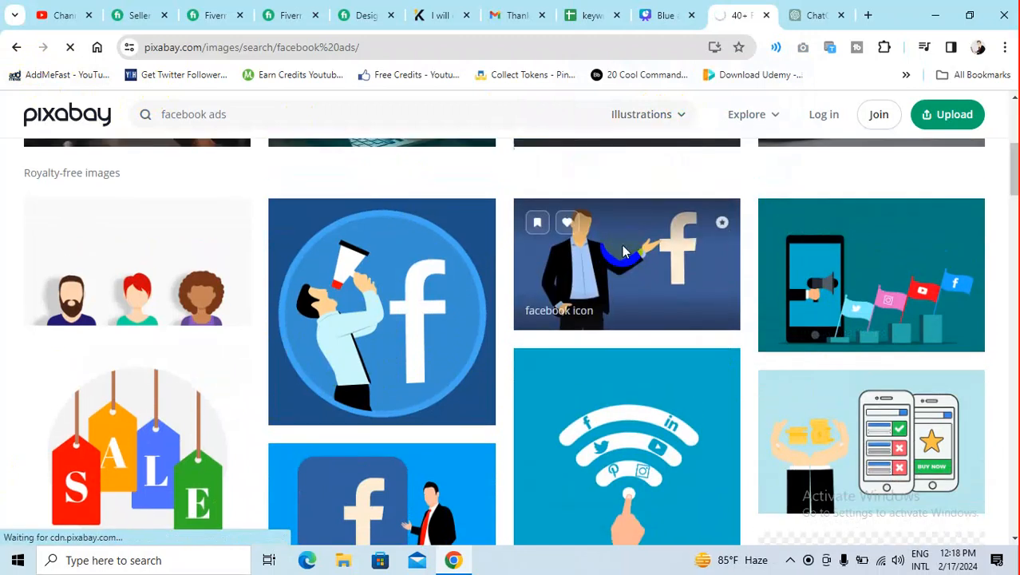
pyautogui.scroll(-4, 363, 323)
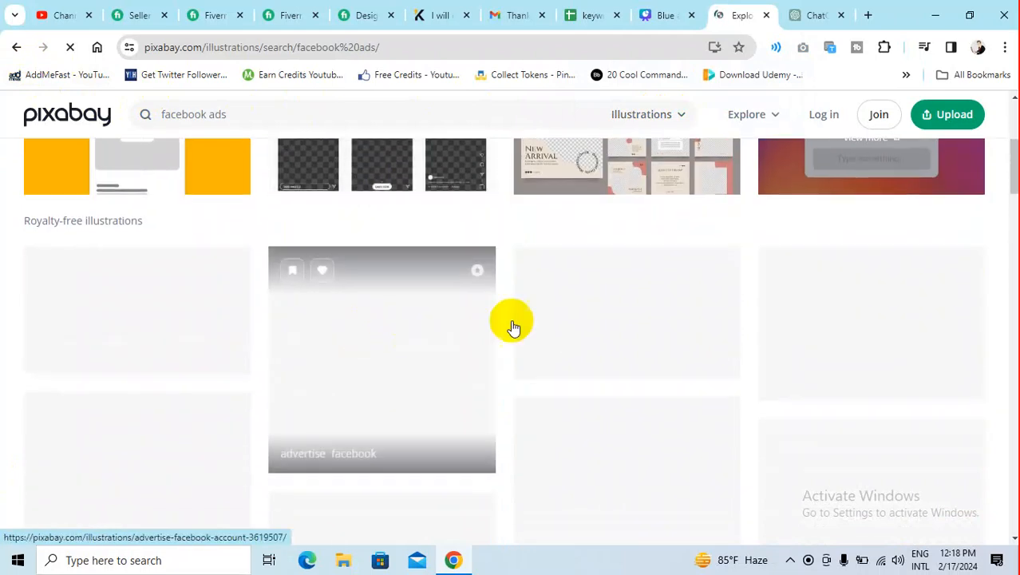
pyautogui.scroll(-4, 478, 384)
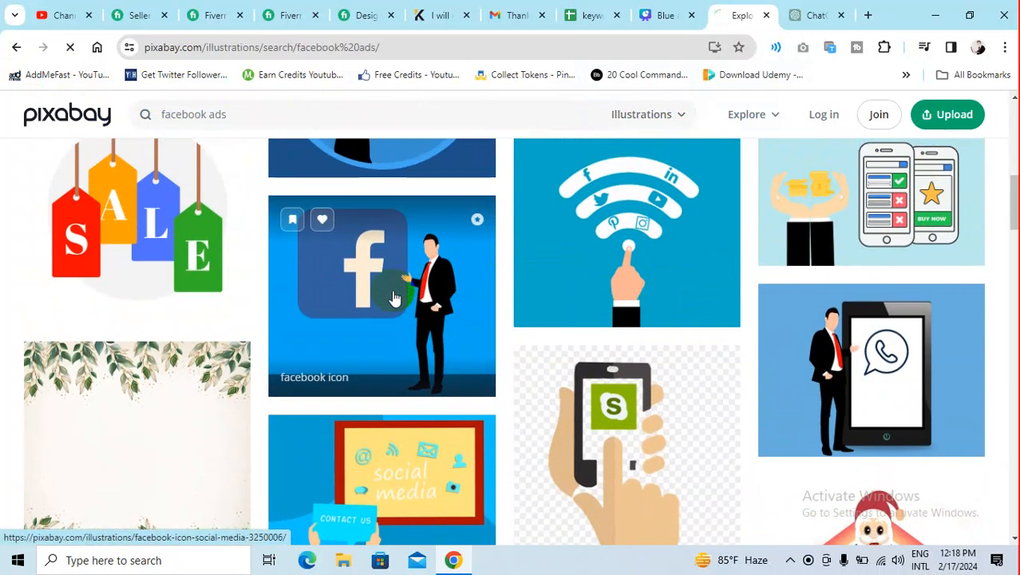
pyautogui.click(392, 295)
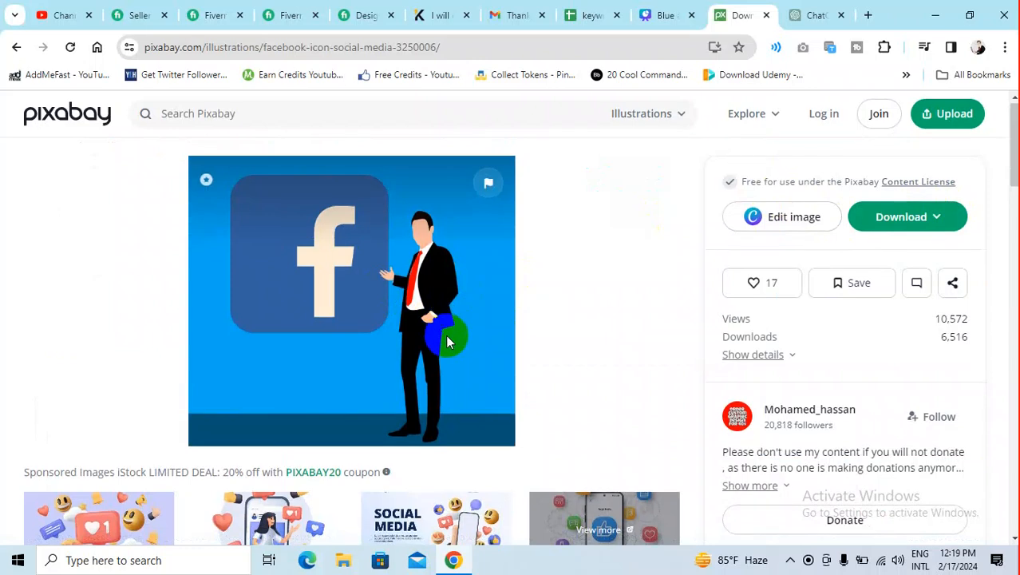
pyautogui.scroll(-2, 445, 335)
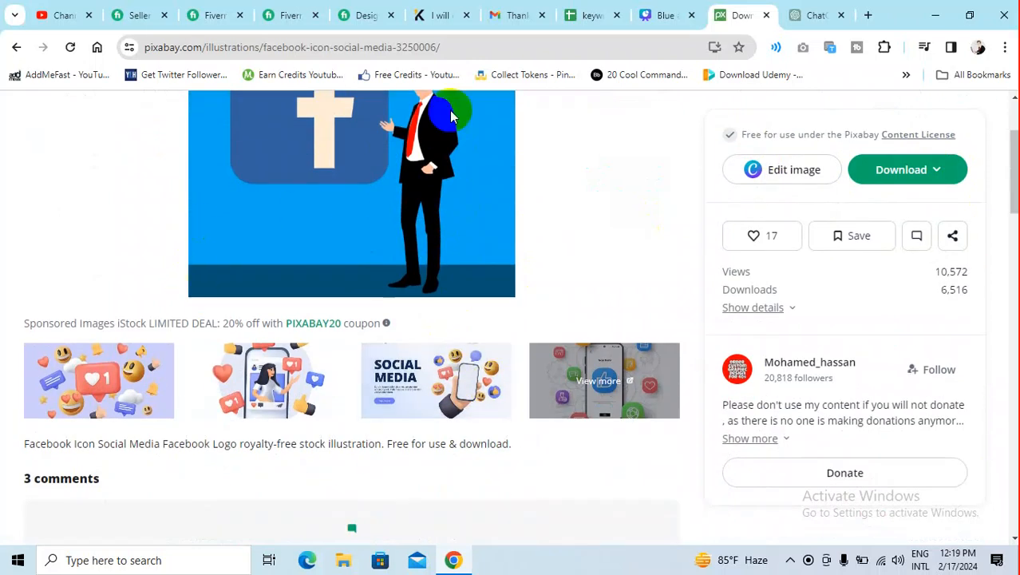
pyautogui.click(661, 16)
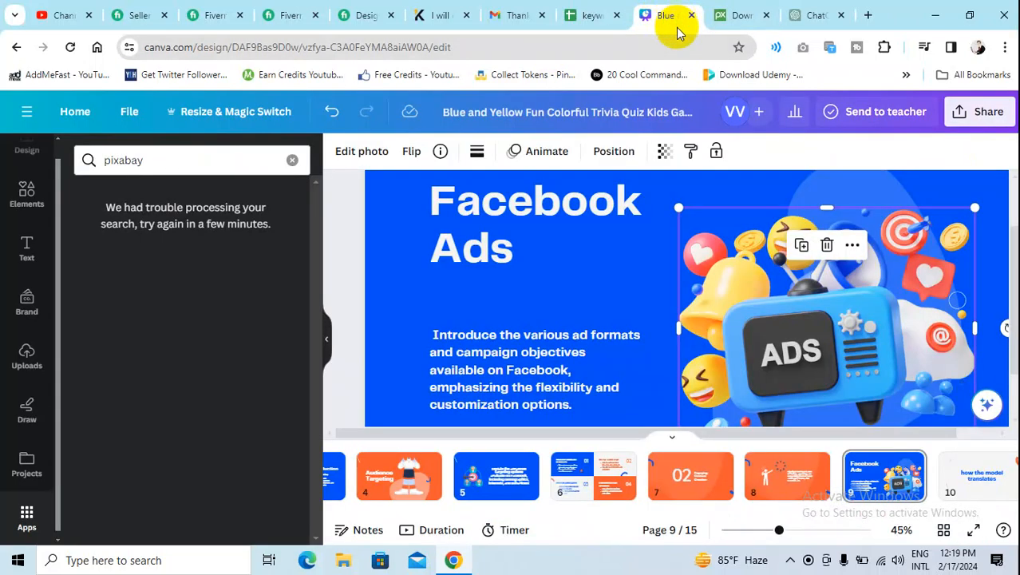
pyautogui.click(736, 18)
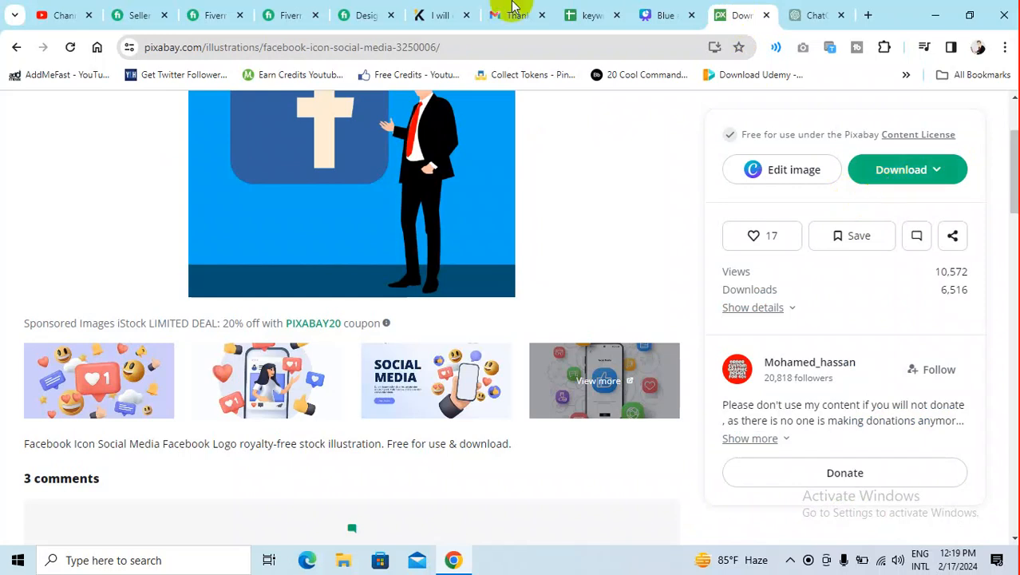
pyautogui.click(656, 17)
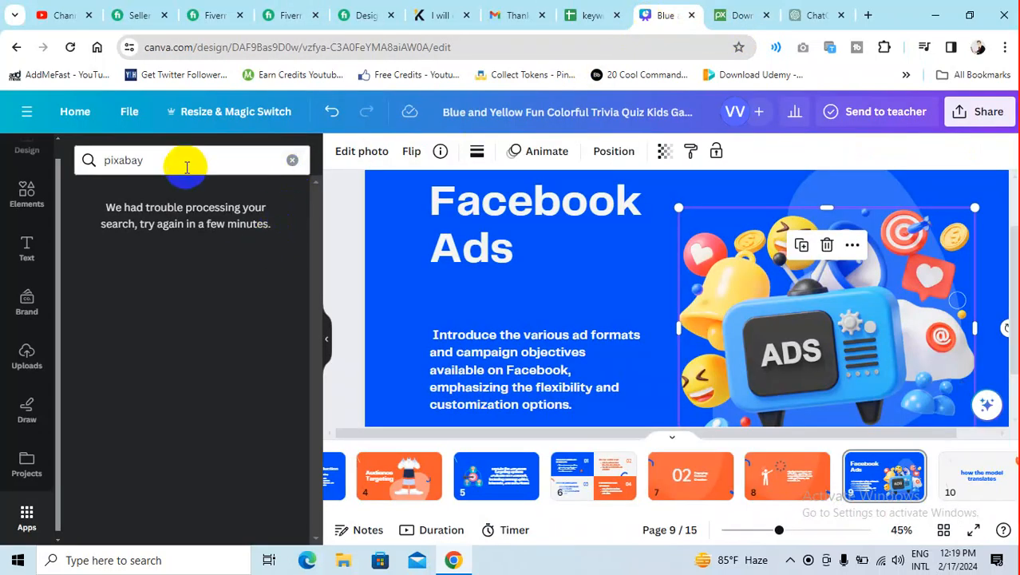
pyautogui.click(739, 16)
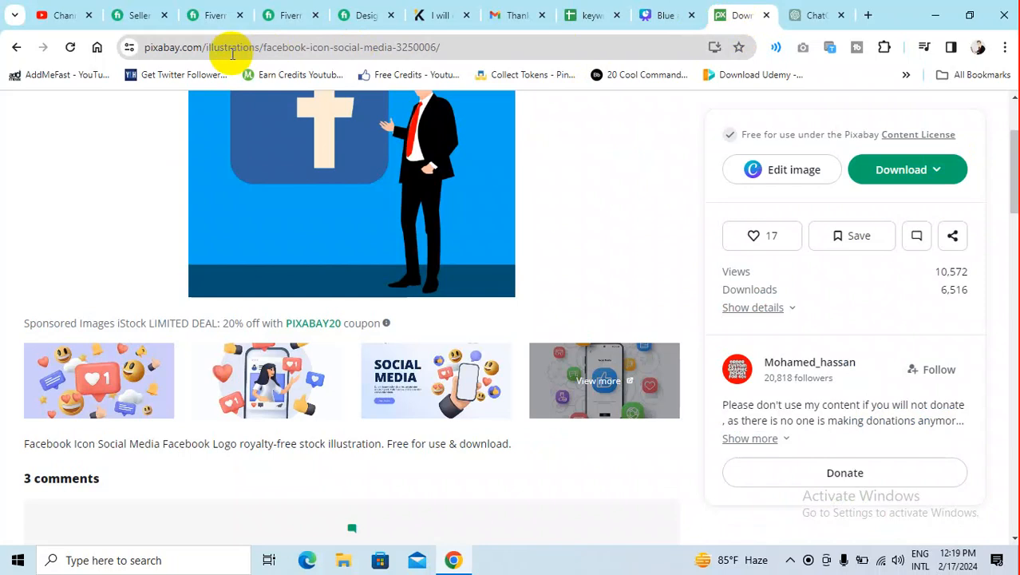
pyautogui.moveTo(202, 46); pyautogui.dragTo(125, 46)
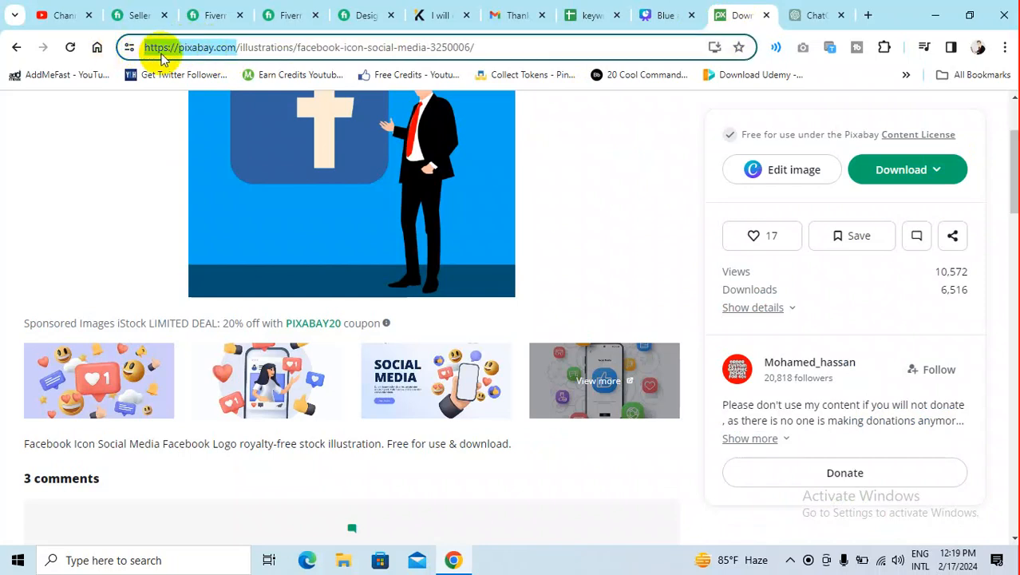
pyautogui.click(665, 18)
pyautogui.moveTo(159, 159); pyautogui.dragTo(90, 160)
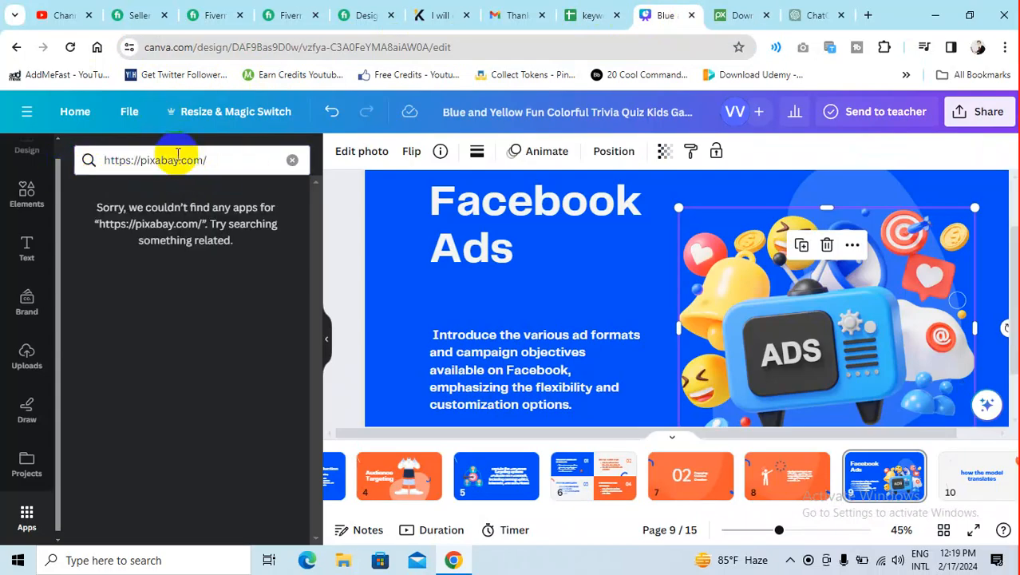
# - Shorten the Canva app search by removing ".com/" after "pixabay" and open the Pixabay app
pyautogui.moveTo(181, 160); pyautogui.dragTo(308, 182)
pyautogui.press('BackSpace')
pyautogui.press('Return')
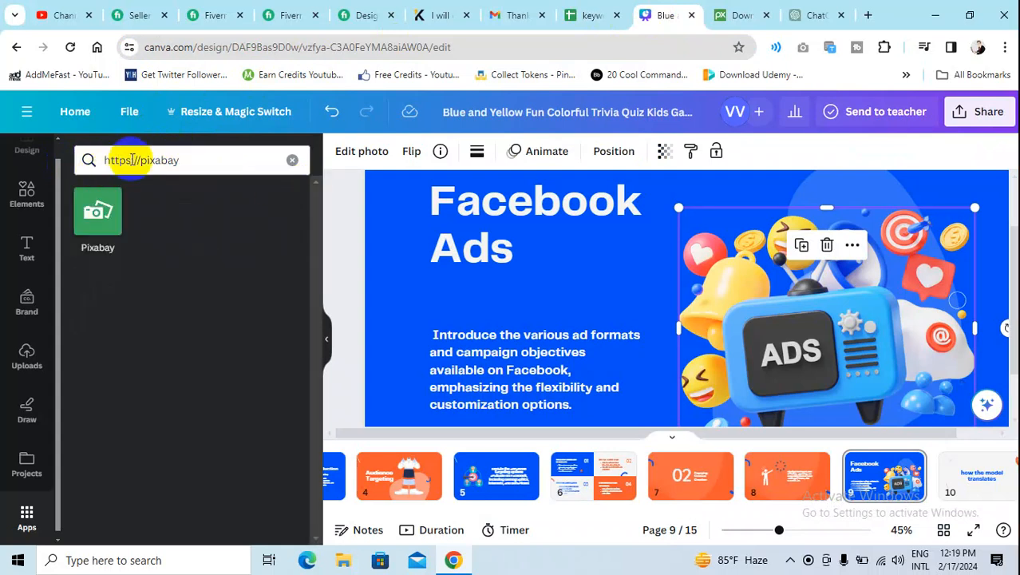
pyautogui.click(102, 227)
pyautogui.click(183, 478)
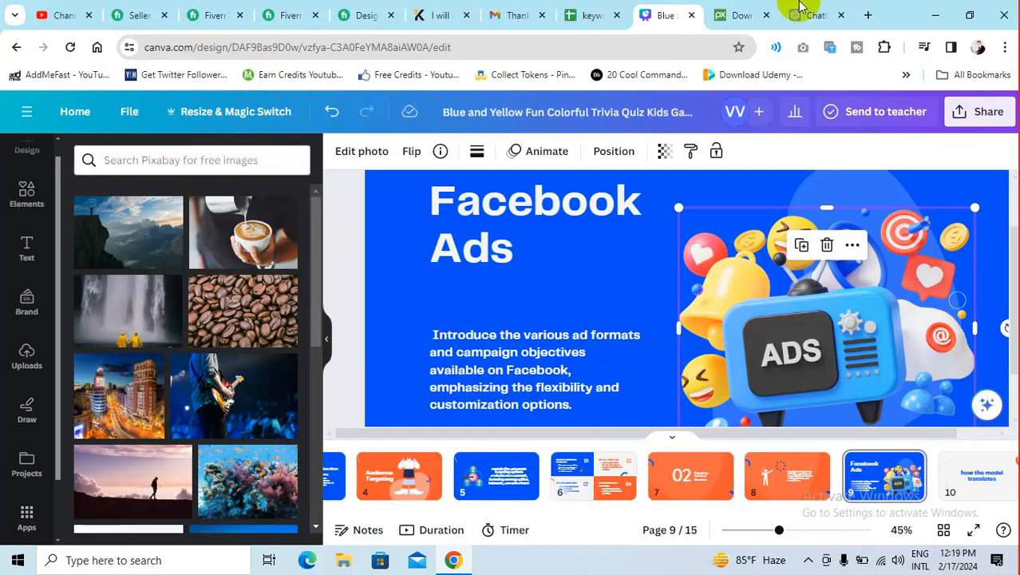
# - Search for "facebook ads" in Canva's Pixabay app and look through the images
pyautogui.click(736, 15)
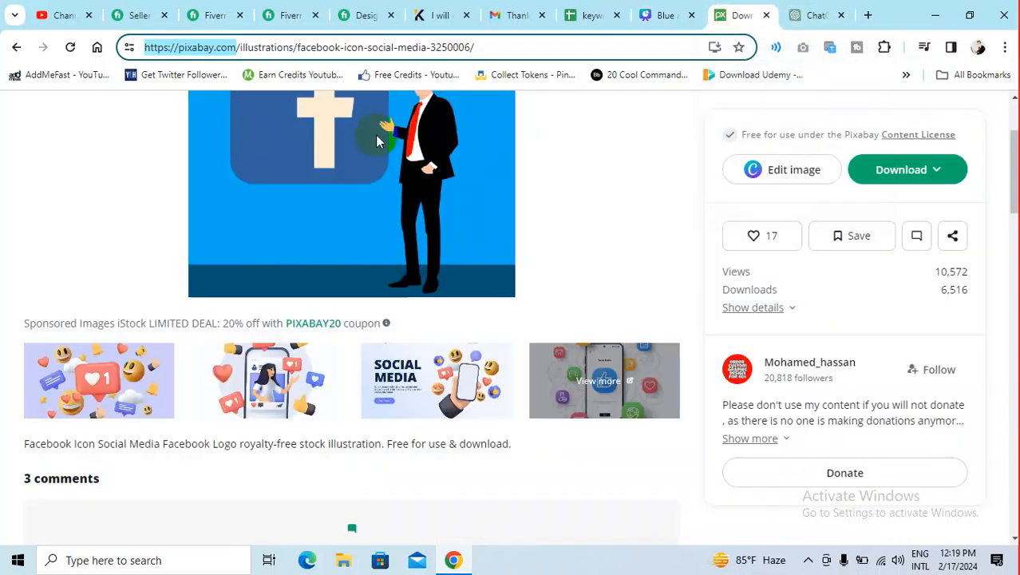
pyautogui.scroll(1, 267, 132)
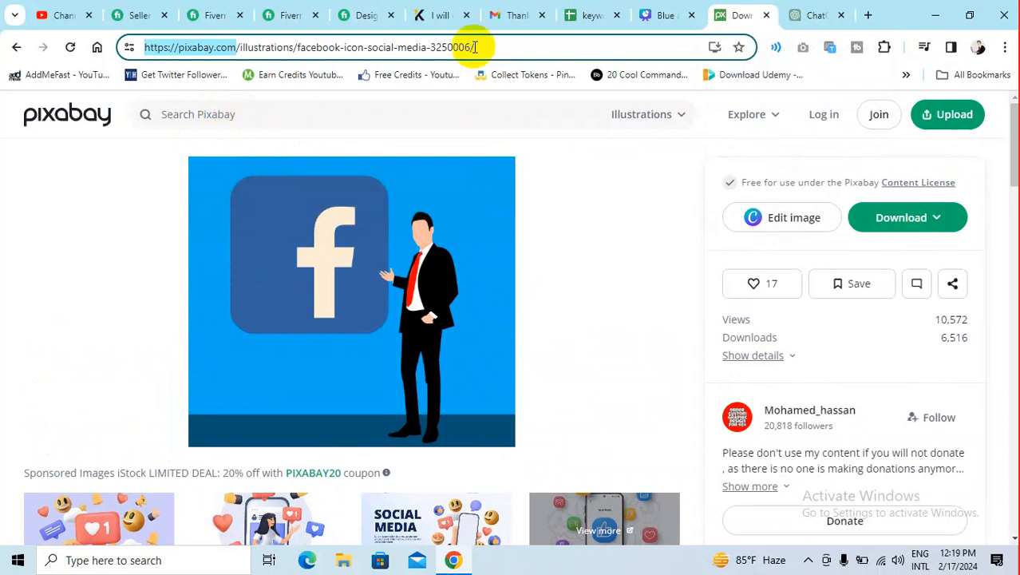
pyautogui.click(639, 20)
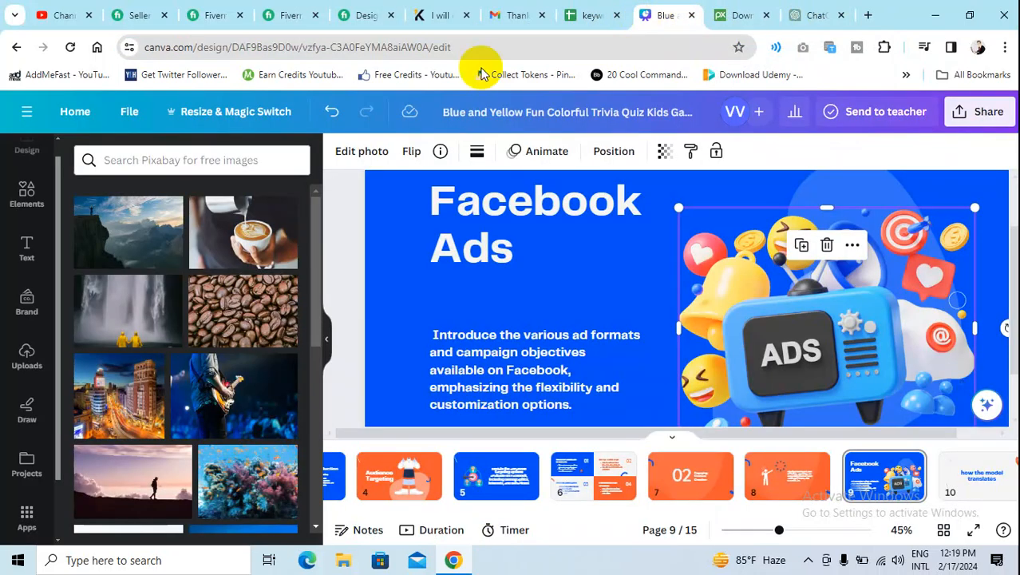
pyautogui.click(139, 159)
pyautogui.write('facebook ads')
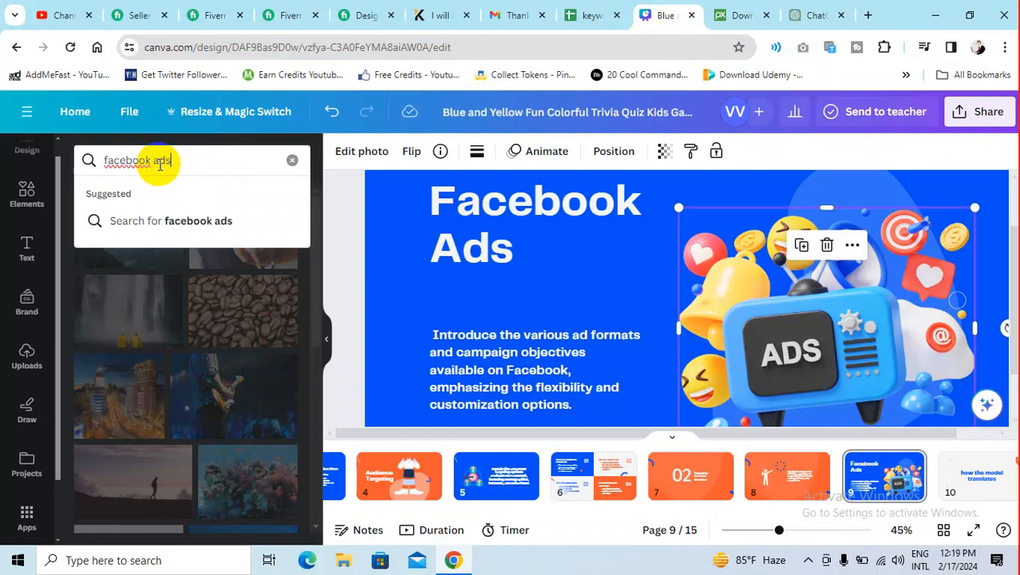
pyautogui.press('Return')
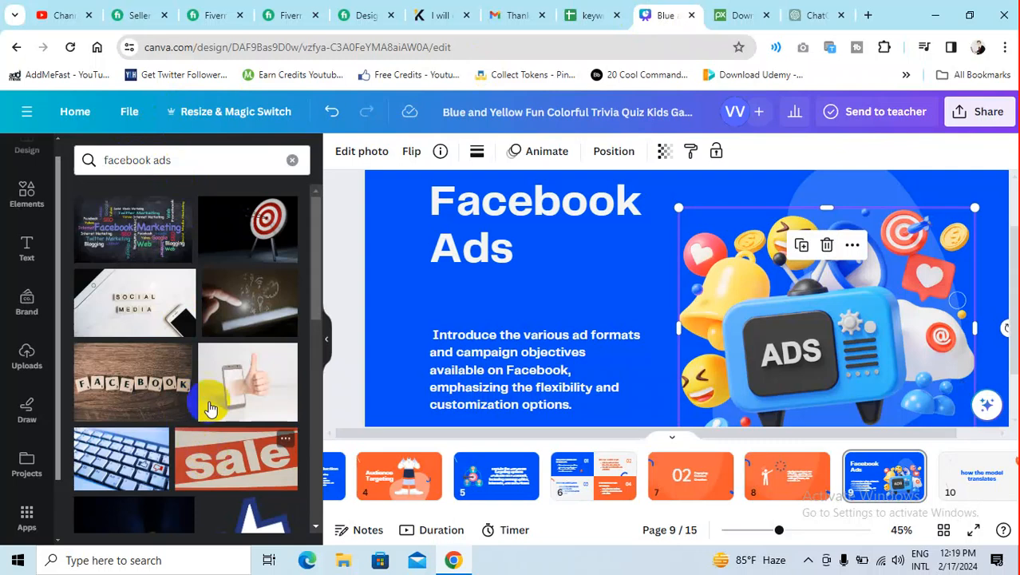
pyautogui.scroll(-15, 209, 409)
pyautogui.scroll(-10, 164, 351)
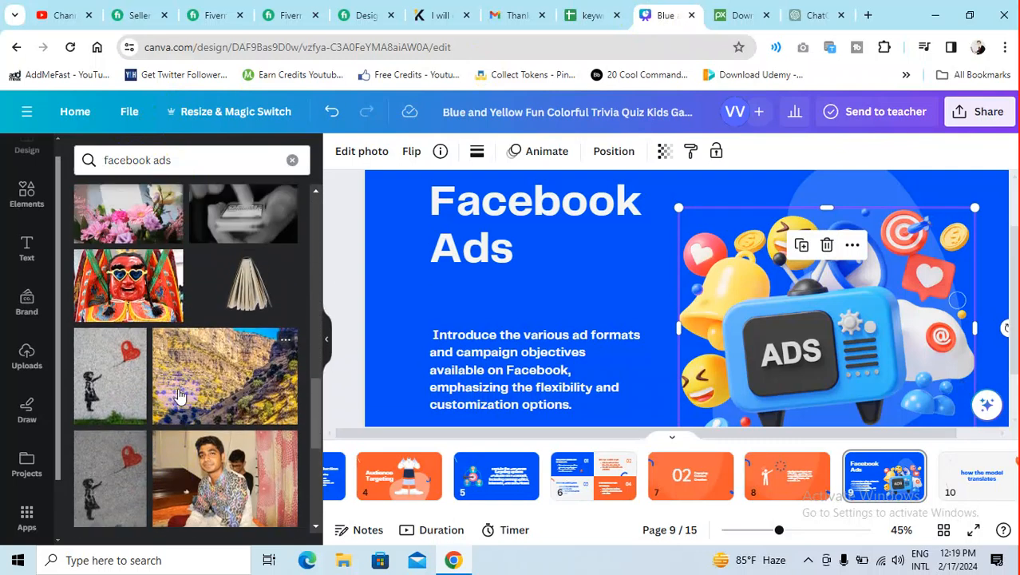
pyautogui.scroll(-5, 184, 393)
pyautogui.scroll(6, 190, 392)
pyautogui.scroll(-3, 202, 391)
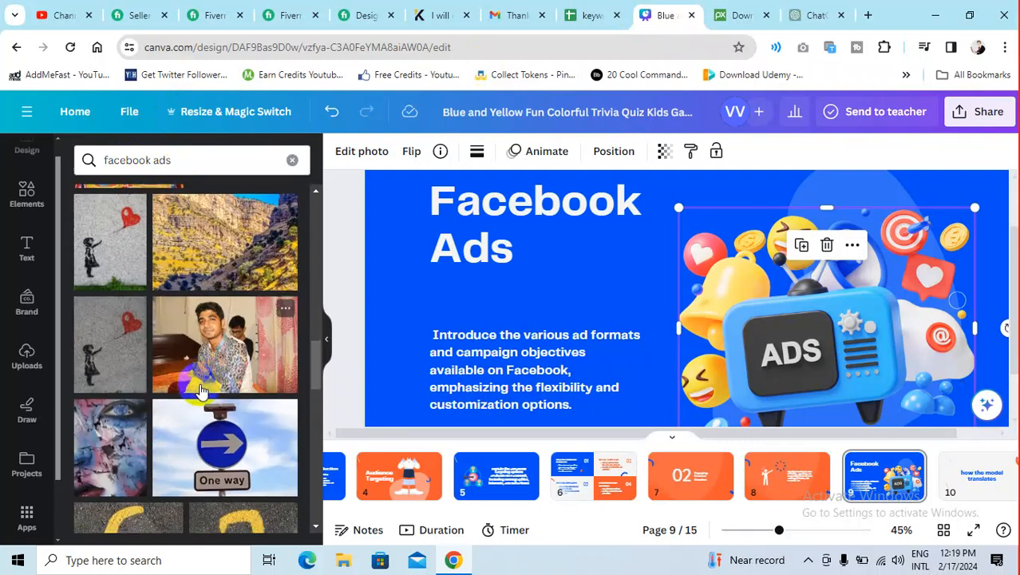
# - Look further through the Pixabay app's "facebook ads" images for a picture that suits the Facebook Ads slide
pyautogui.scroll(-3, 203, 390)
pyautogui.scroll(-3, 206, 391)
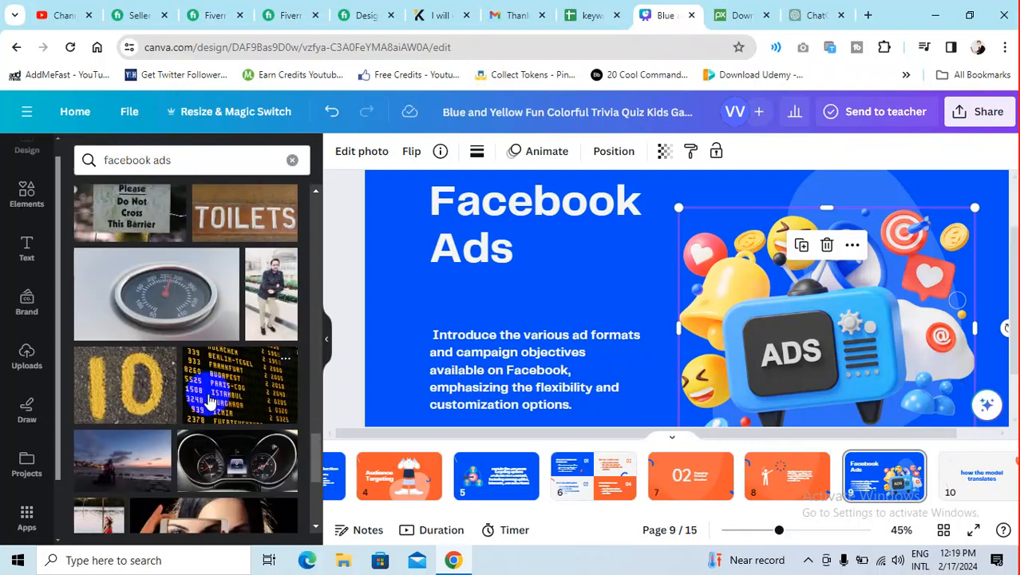
pyautogui.scroll(15, 209, 391)
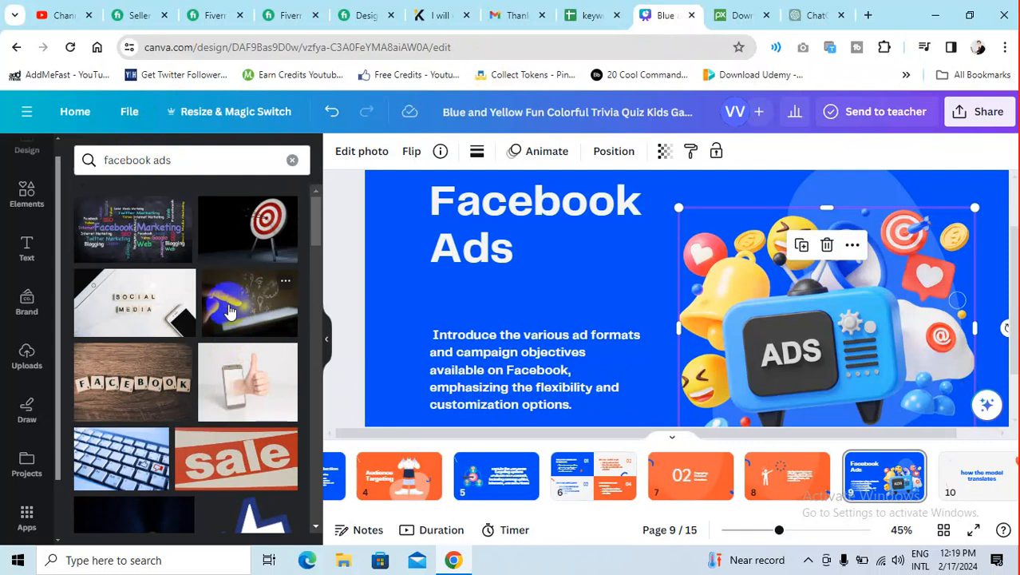
pyautogui.scroll(-5, 175, 351)
pyautogui.scroll(-5, 177, 379)
pyautogui.scroll(-1, 917, 171)
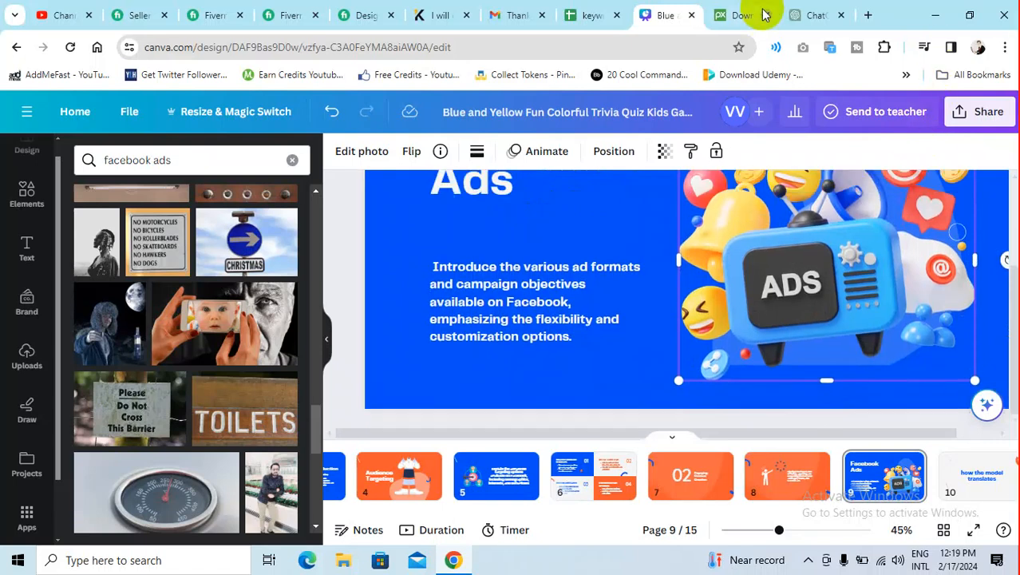
# - Open the Pixabay illustration of the man presenting the Facebook icon for editing in Canva and go to the new design
pyautogui.click(807, 15)
pyautogui.click(742, 16)
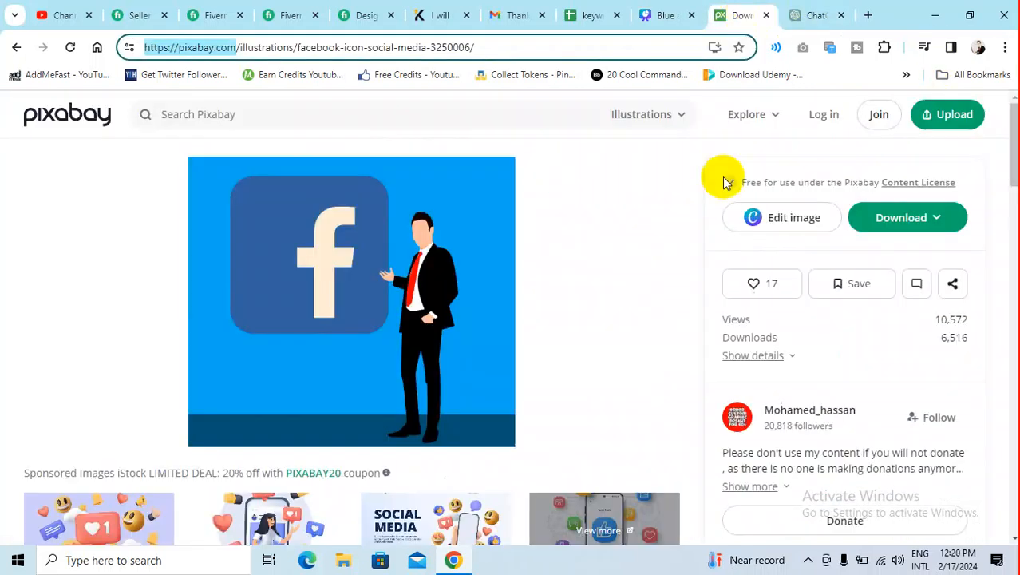
pyautogui.click(765, 220)
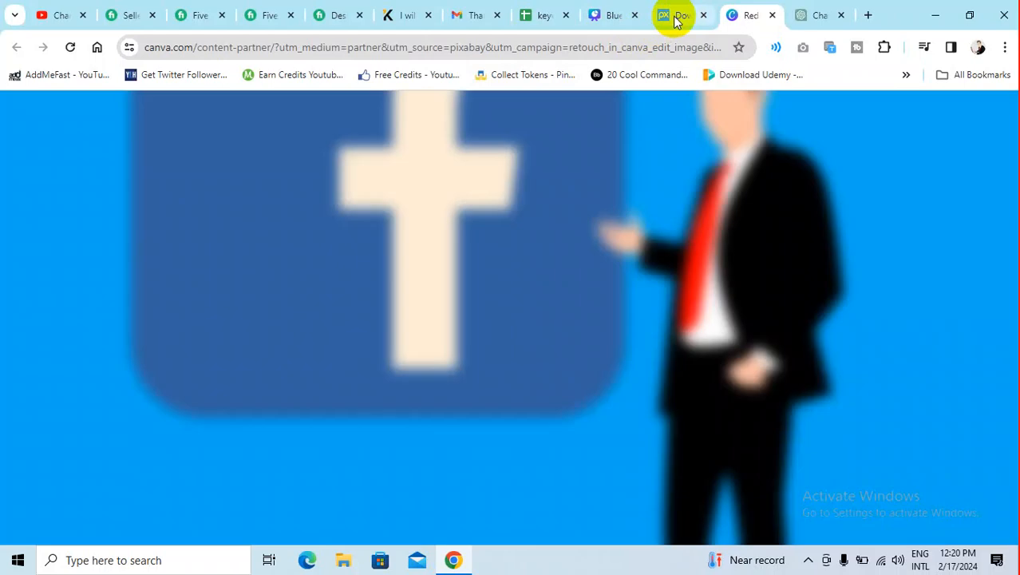
pyautogui.click(676, 15)
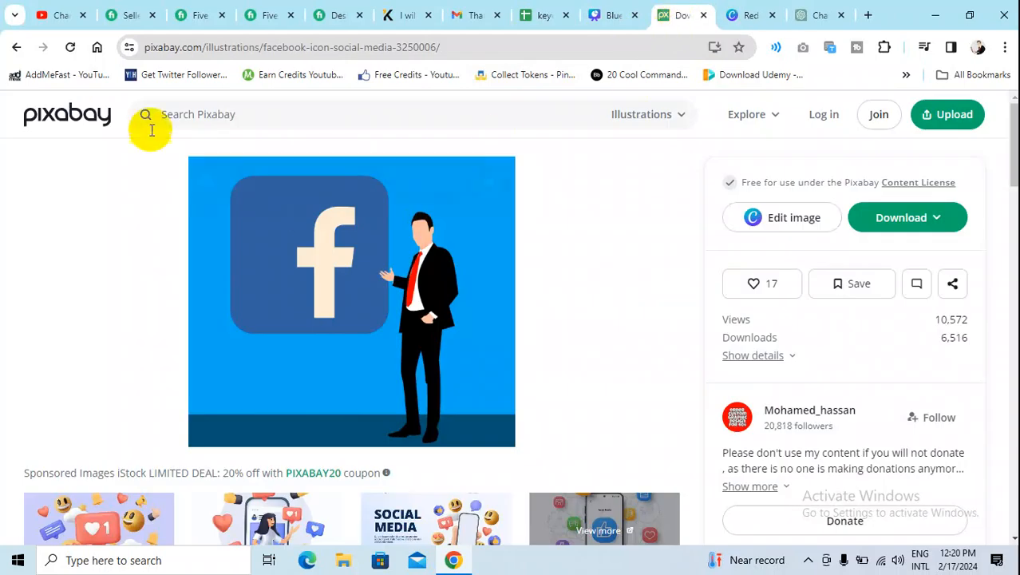
pyautogui.click(599, 16)
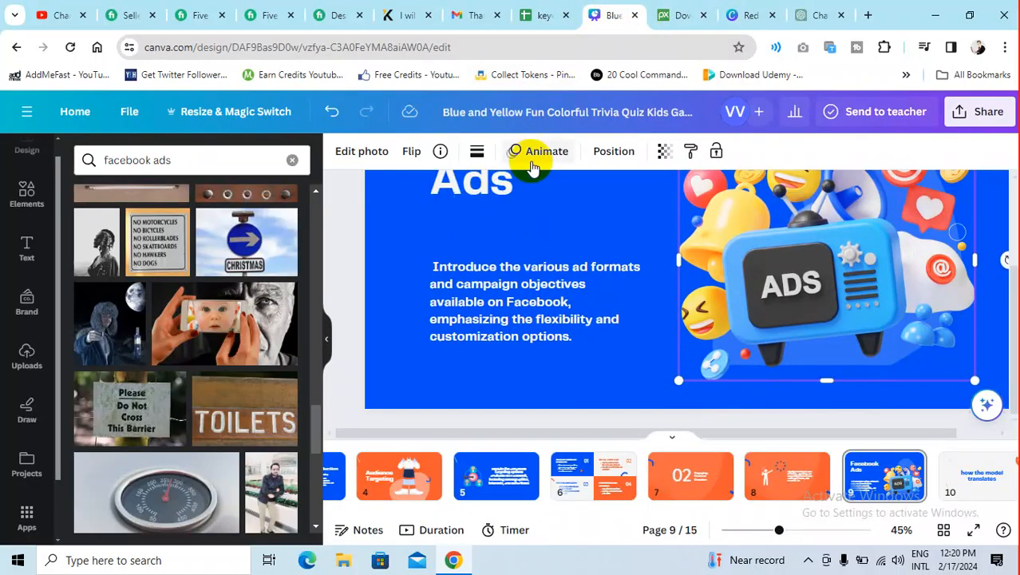
pyautogui.click(349, 269)
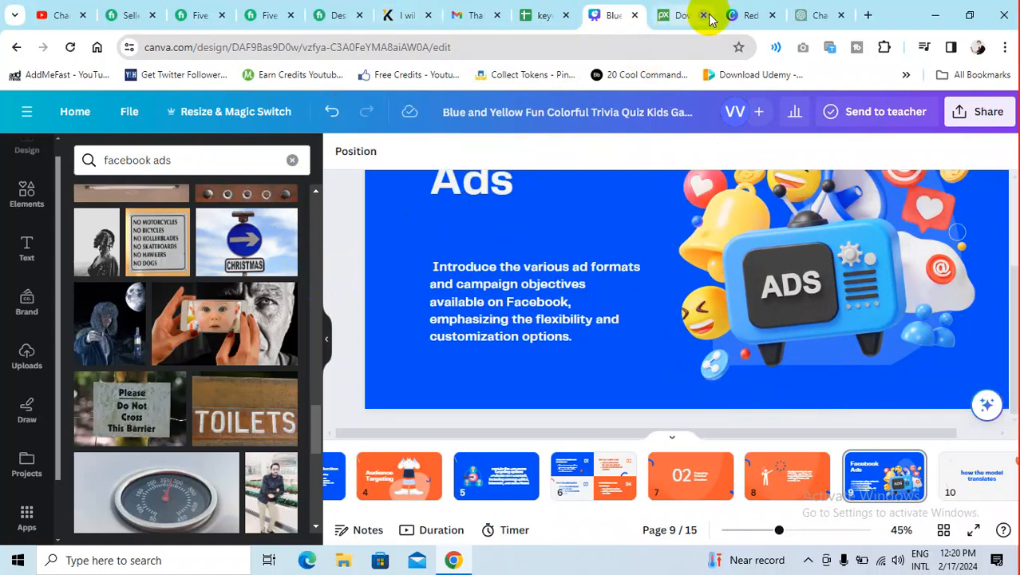
pyautogui.click(739, 15)
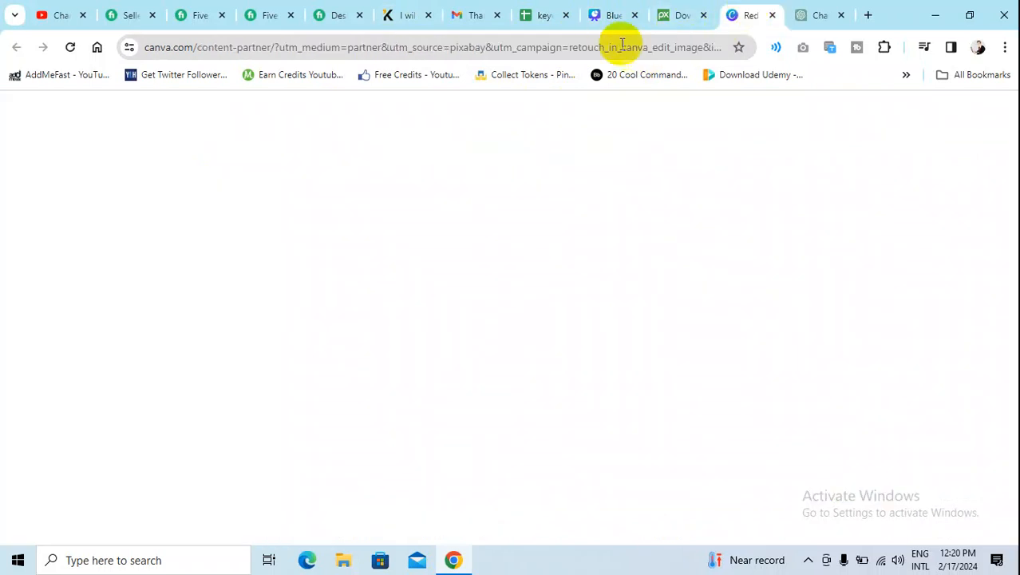
pyautogui.click(807, 16)
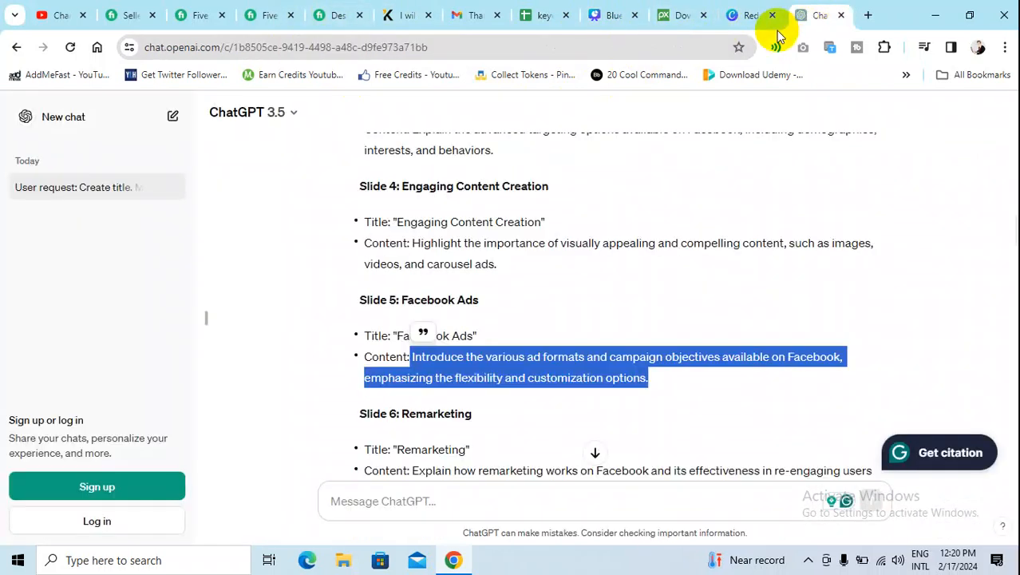
pyautogui.click(685, 16)
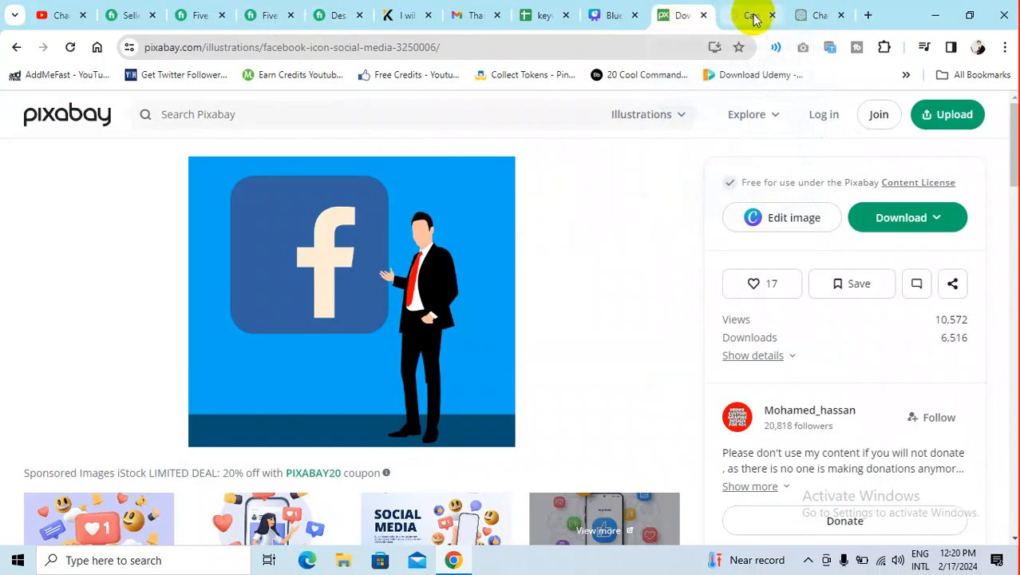
pyautogui.click(750, 15)
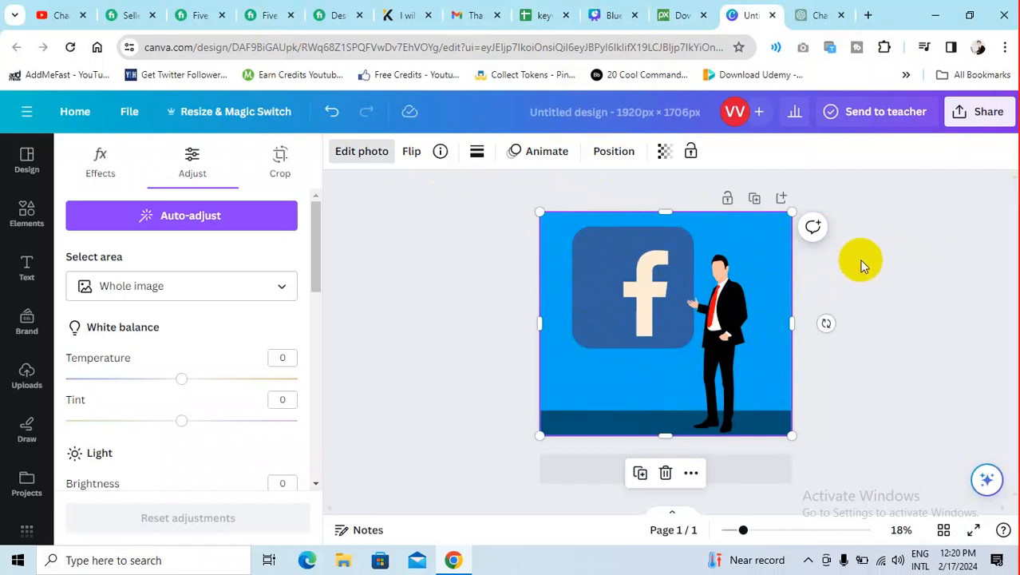
# - Remove the blue background from the Facebook icon illustration with BG Remover
pyautogui.click(374, 153)
pyautogui.click(362, 153)
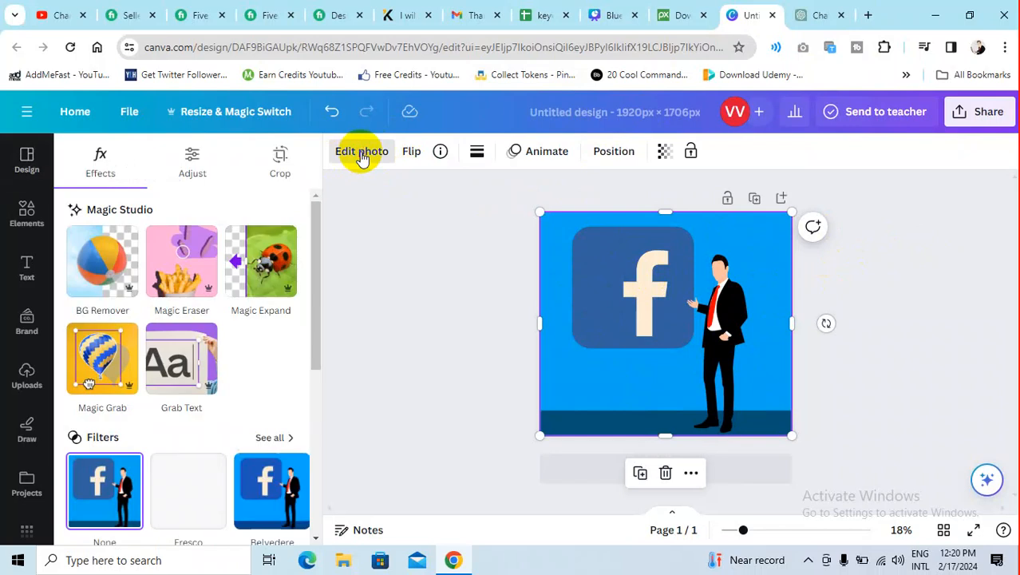
pyautogui.click(108, 257)
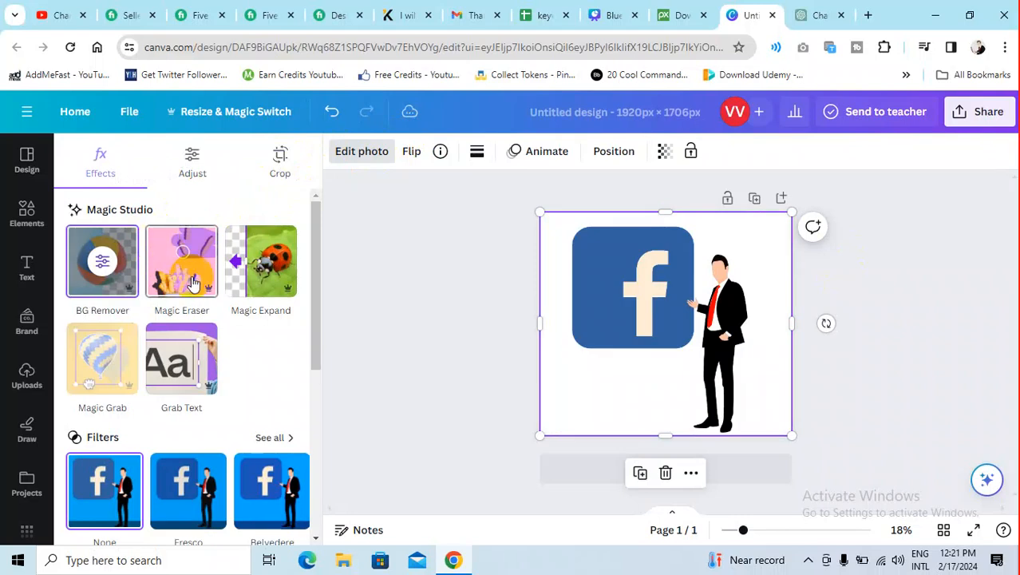
# - Copy the cut-out illustration onto the Facebook Ads slide of the presentation and delete the ADS television illustration there
pyautogui.click(697, 294)
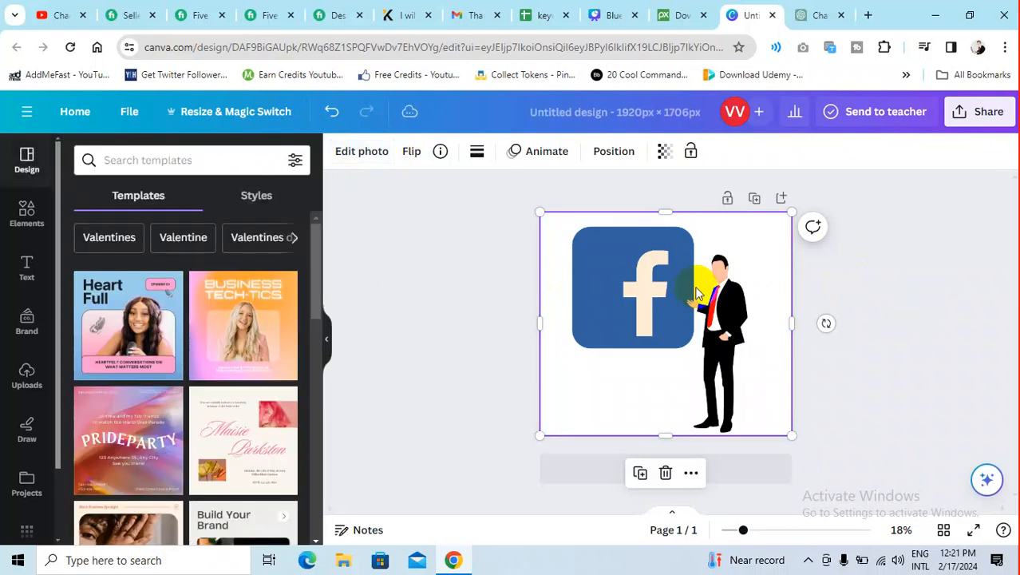
pyautogui.click(667, 294)
pyautogui.click(602, 15)
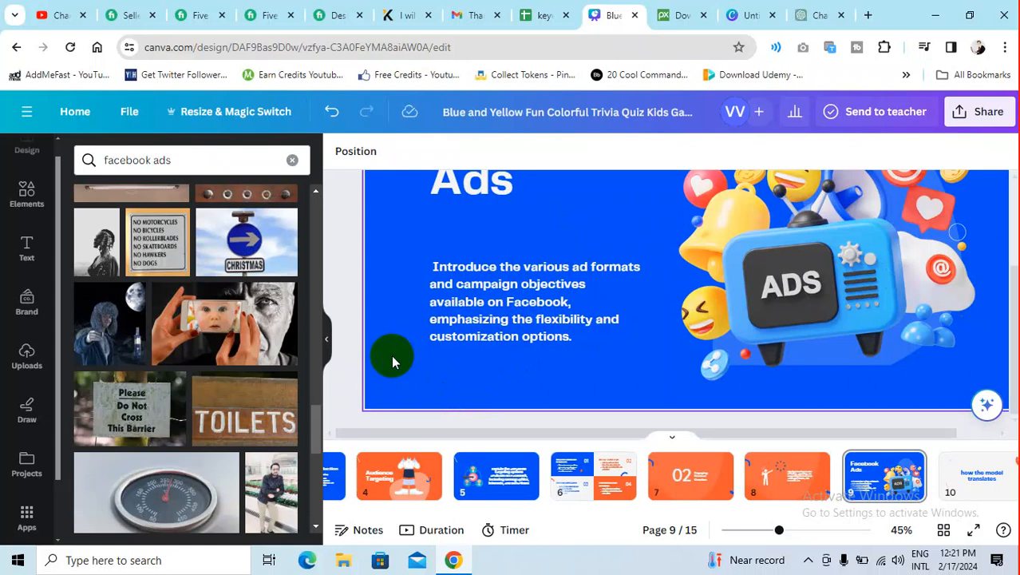
pyautogui.hotkey('ctrl', 'v')
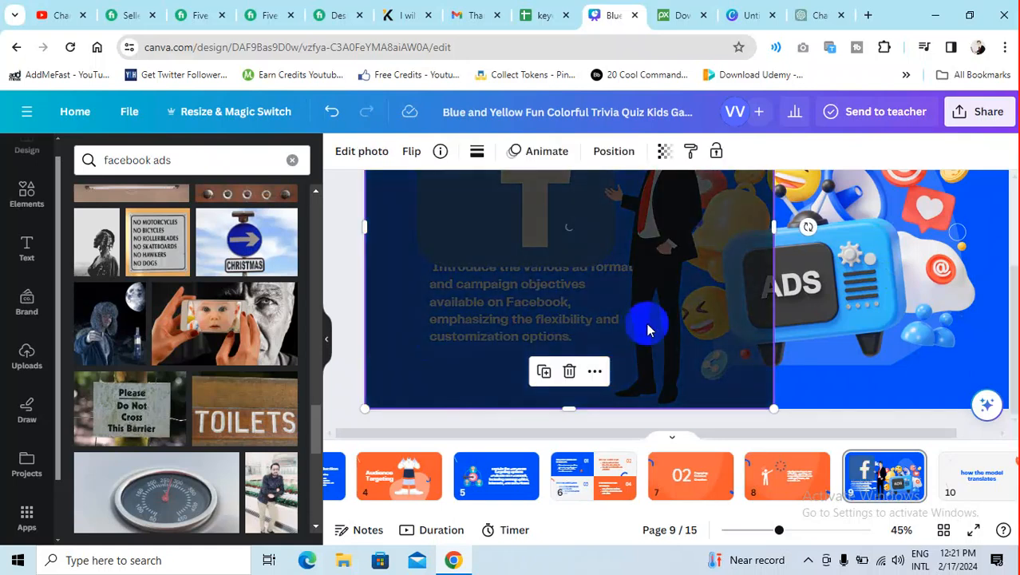
pyautogui.click(872, 298)
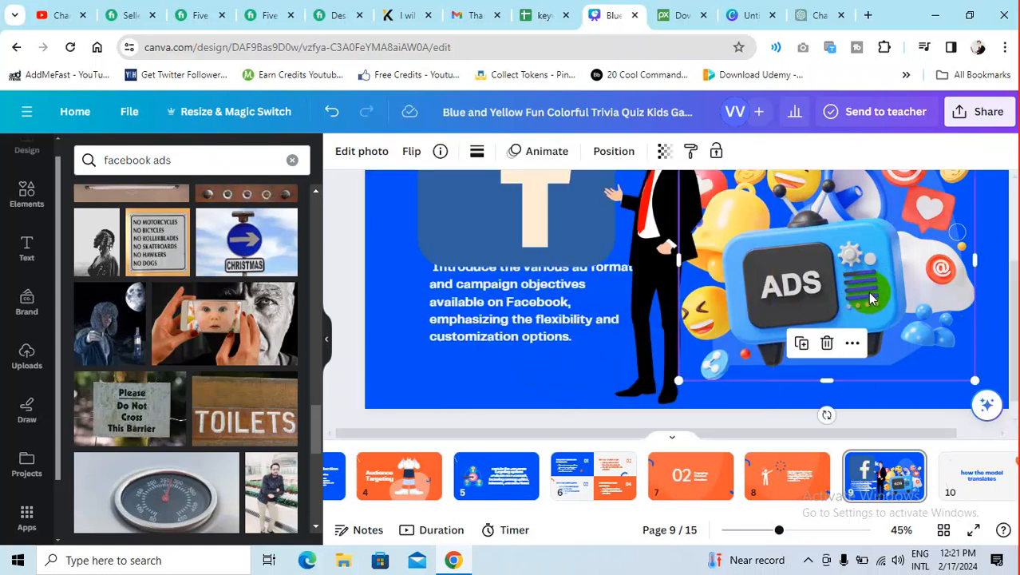
pyautogui.click(827, 345)
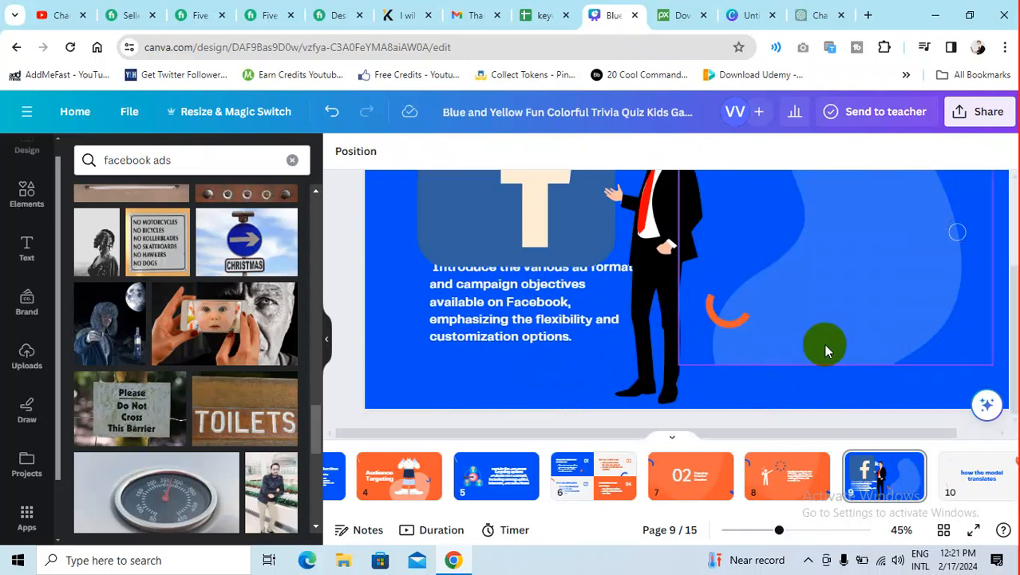
# - Shrink the Facebook icon illustration and place it beside the slide text, over the light blue shape
pyautogui.click(582, 220)
pyautogui.moveTo(616, 220); pyautogui.dragTo(825, 220)
pyautogui.scroll(3, 818, 262)
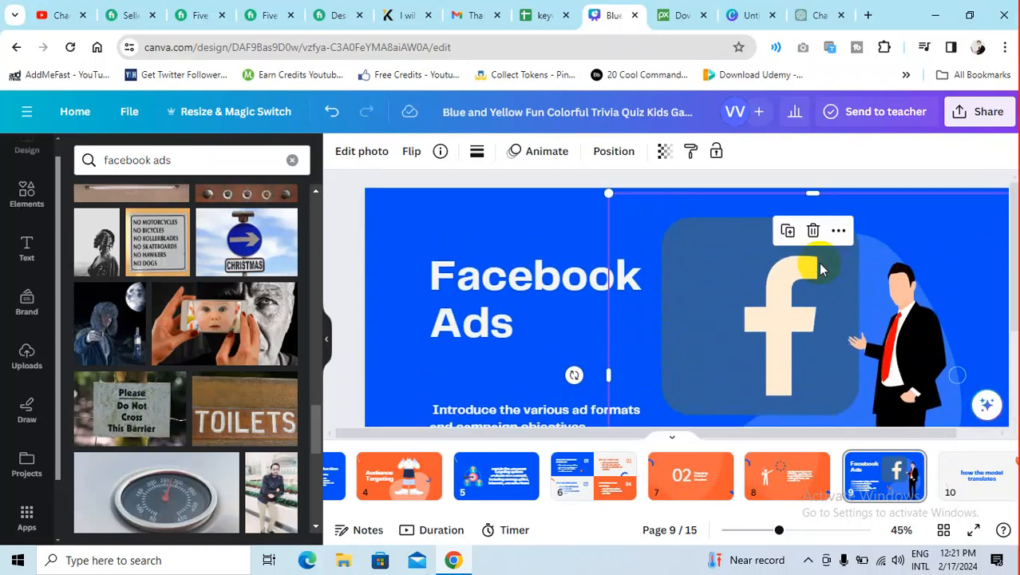
pyautogui.moveTo(609, 194); pyautogui.dragTo(757, 279)
pyautogui.scroll(-2, 781, 335)
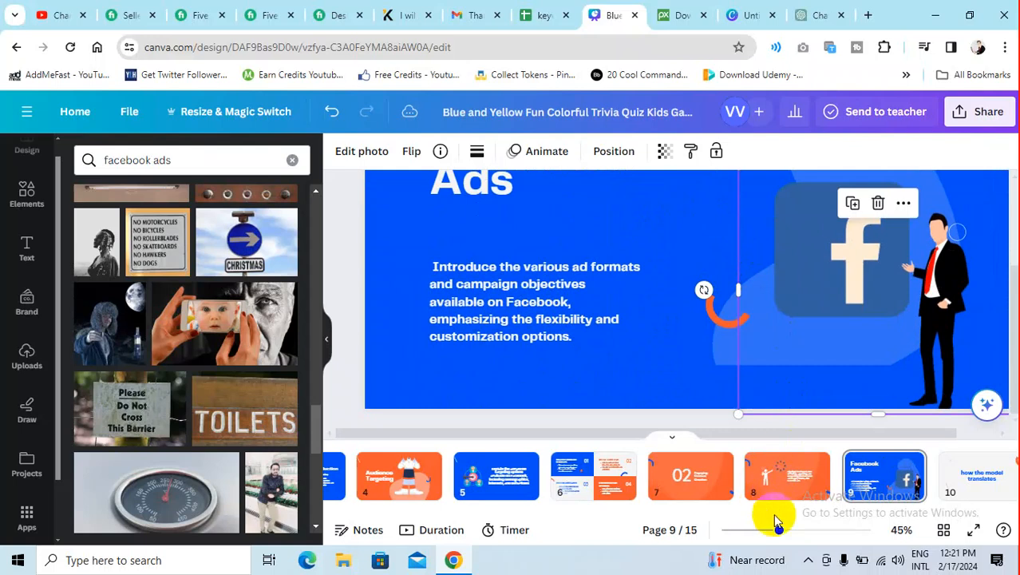
pyautogui.moveTo(780, 529); pyautogui.dragTo(760, 530)
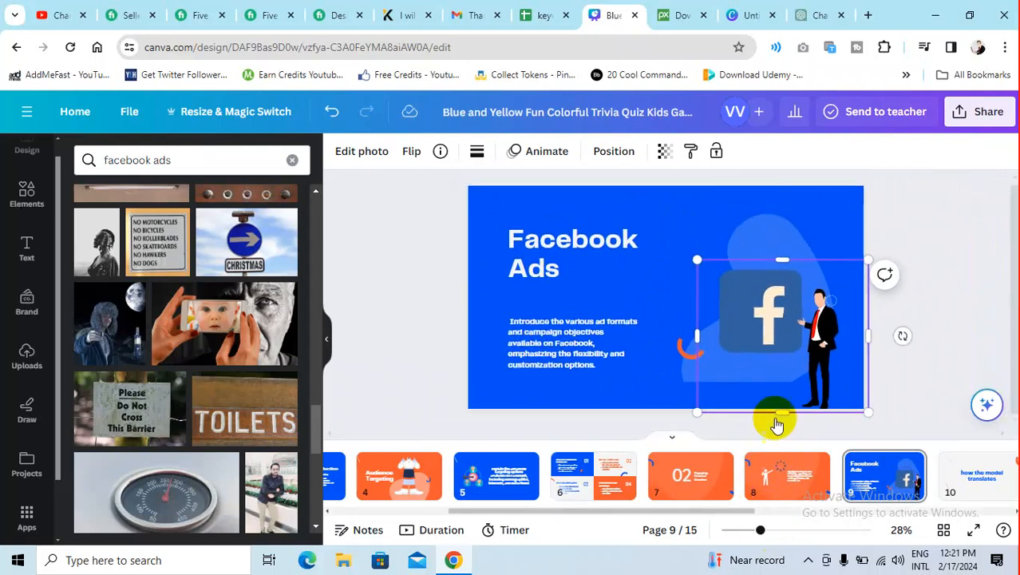
pyautogui.moveTo(780, 348); pyautogui.dragTo(732, 344)
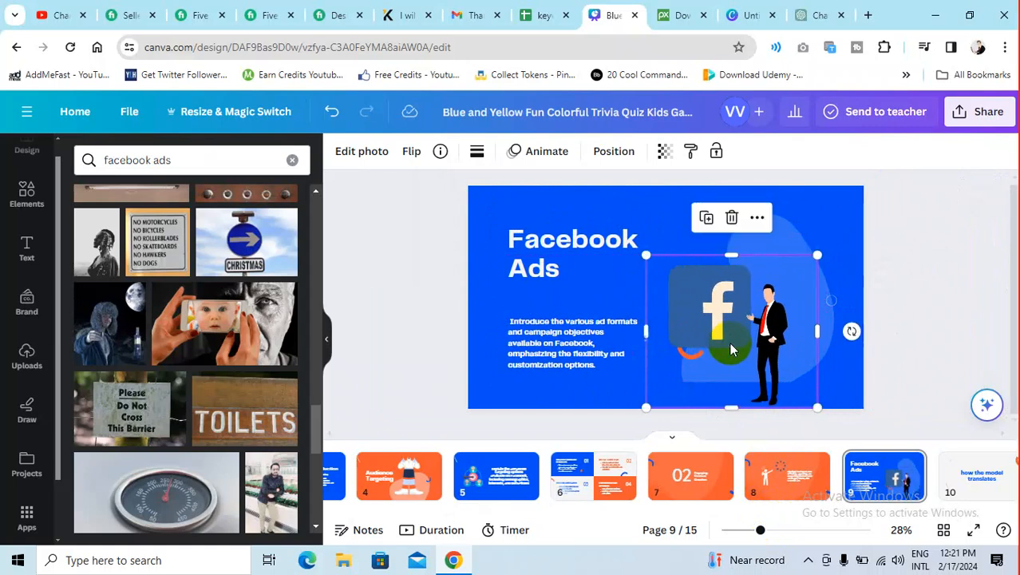
pyautogui.click(978, 266)
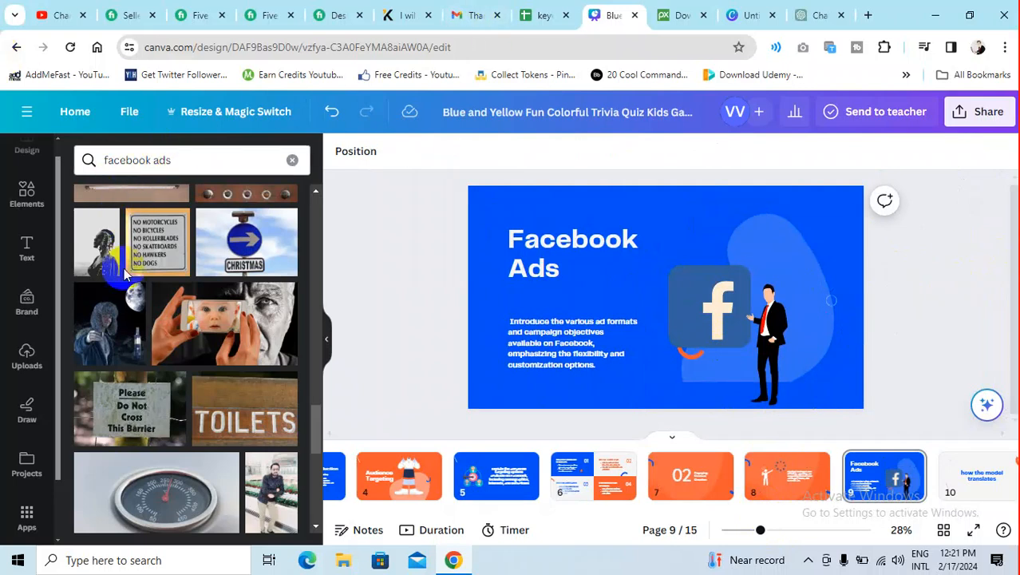
# - Close the Pixabay illustration page and return to the presentation
pyautogui.scroll(-2, 131, 375)
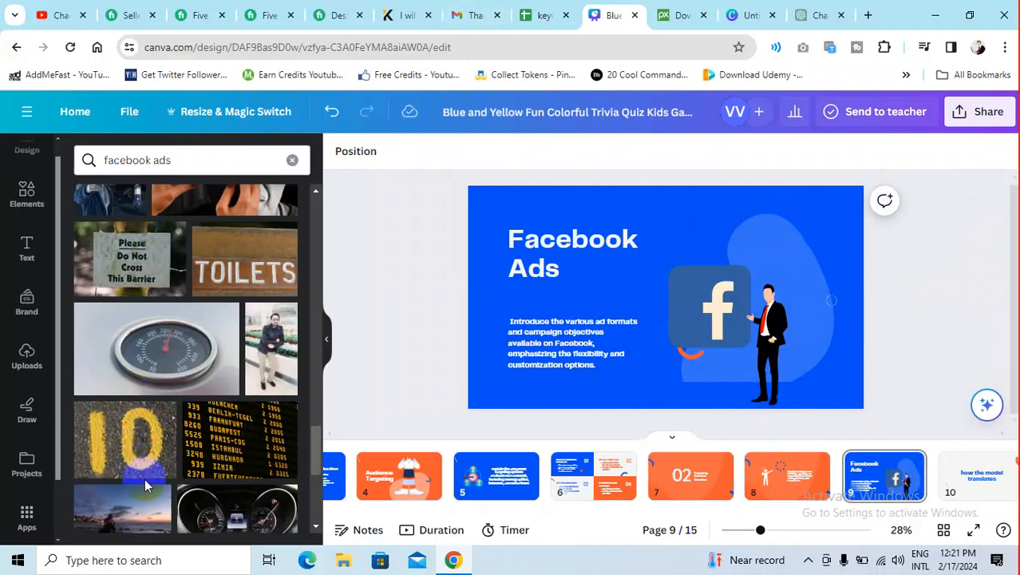
pyautogui.click(675, 16)
pyautogui.click(705, 16)
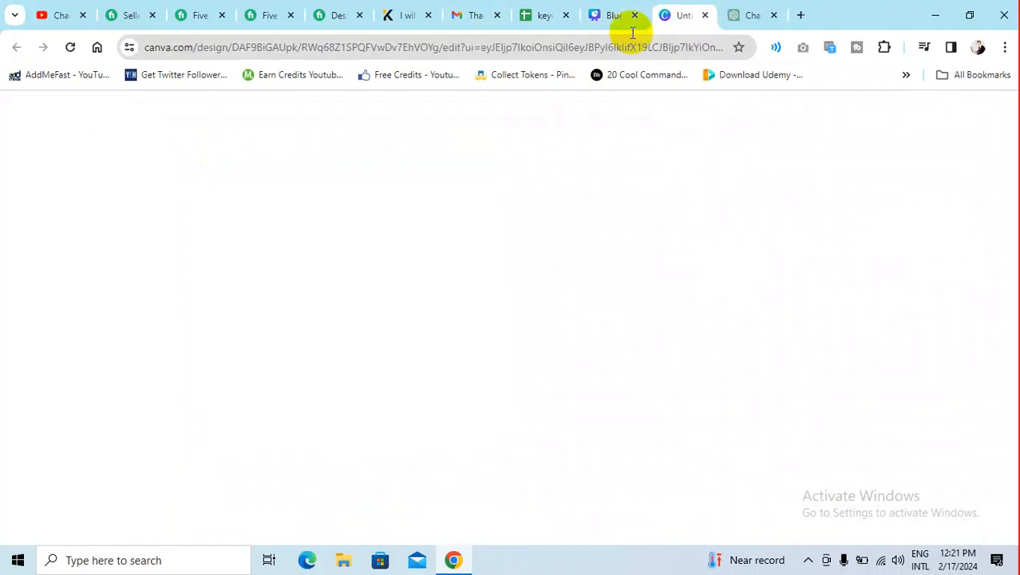
pyautogui.click(605, 19)
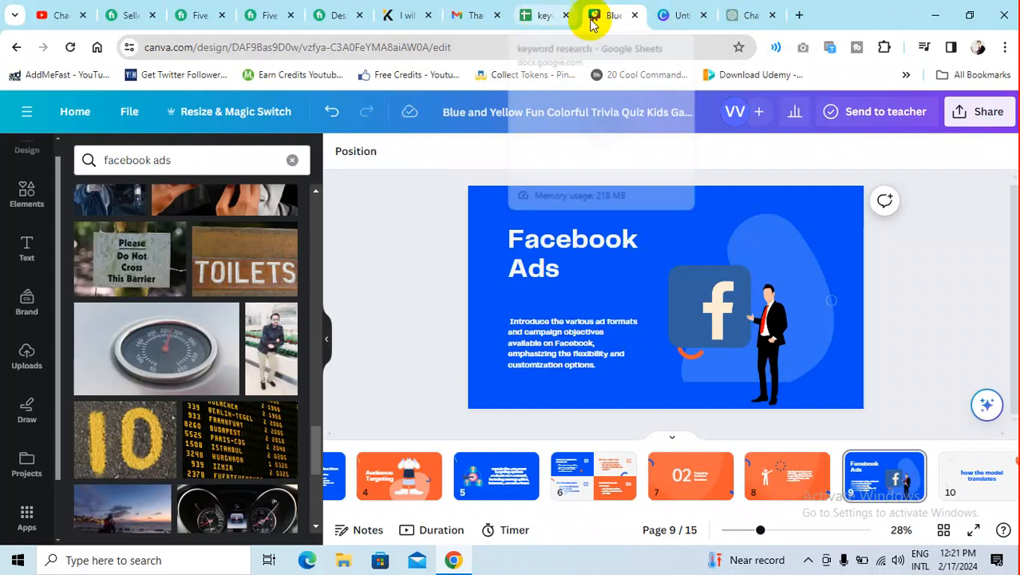
# - Copy the slide 6 title "Remarketing" from the ChatGPT answer and close the untitled Canva design
pyautogui.click(743, 16)
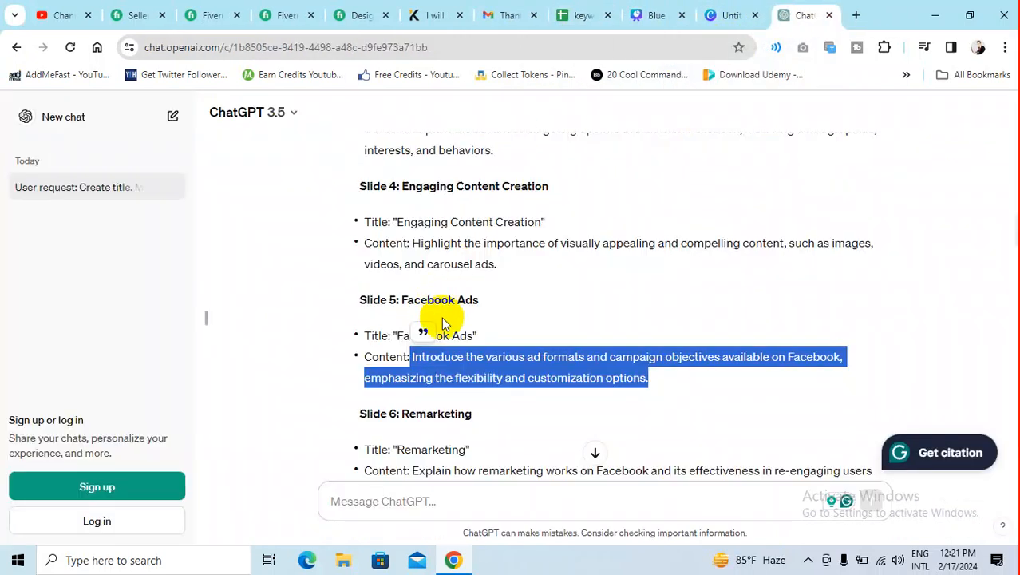
pyautogui.scroll(-2, 441, 317)
pyautogui.doubleClick(405, 266)
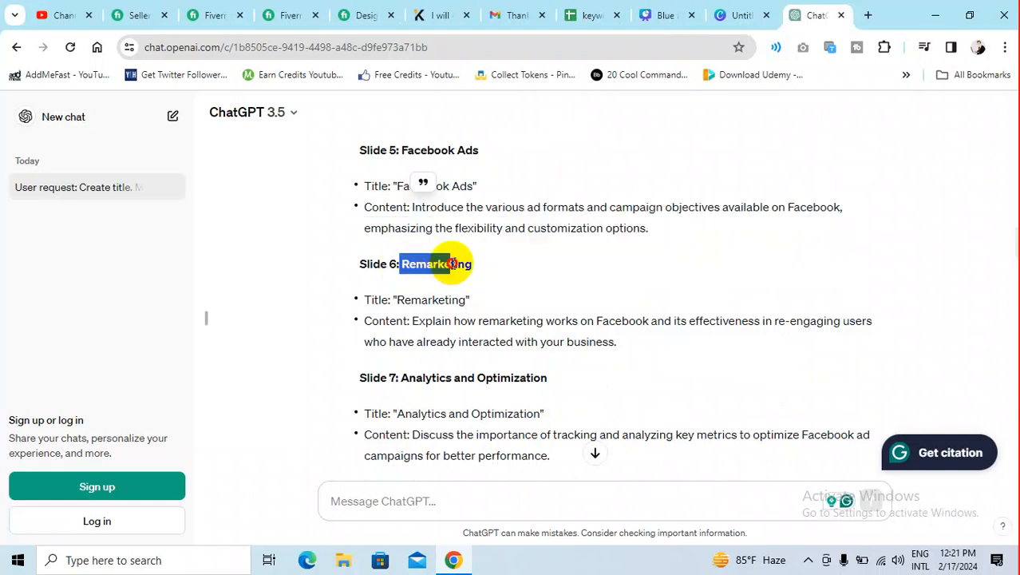
pyautogui.click(730, 16)
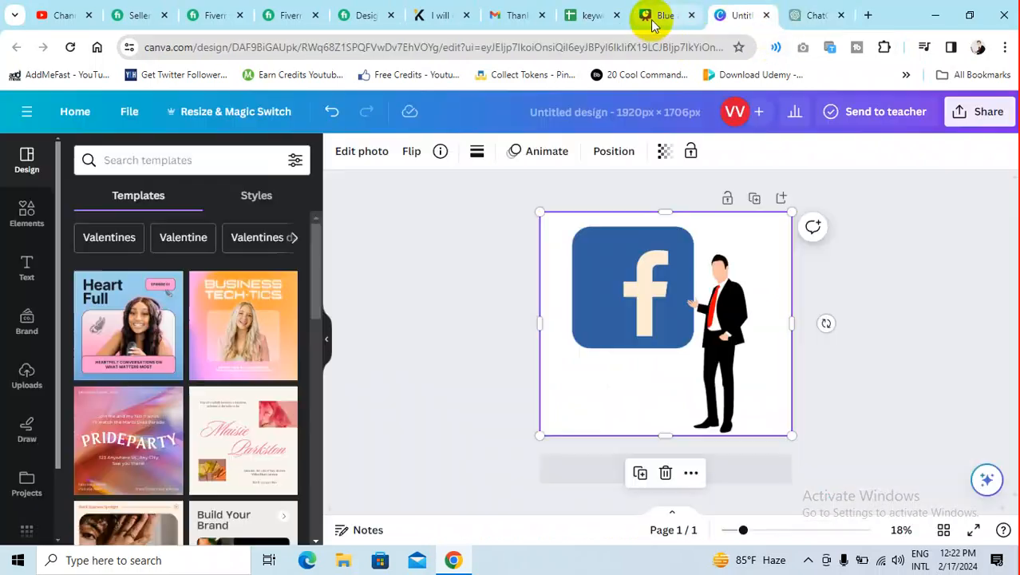
pyautogui.click(765, 16)
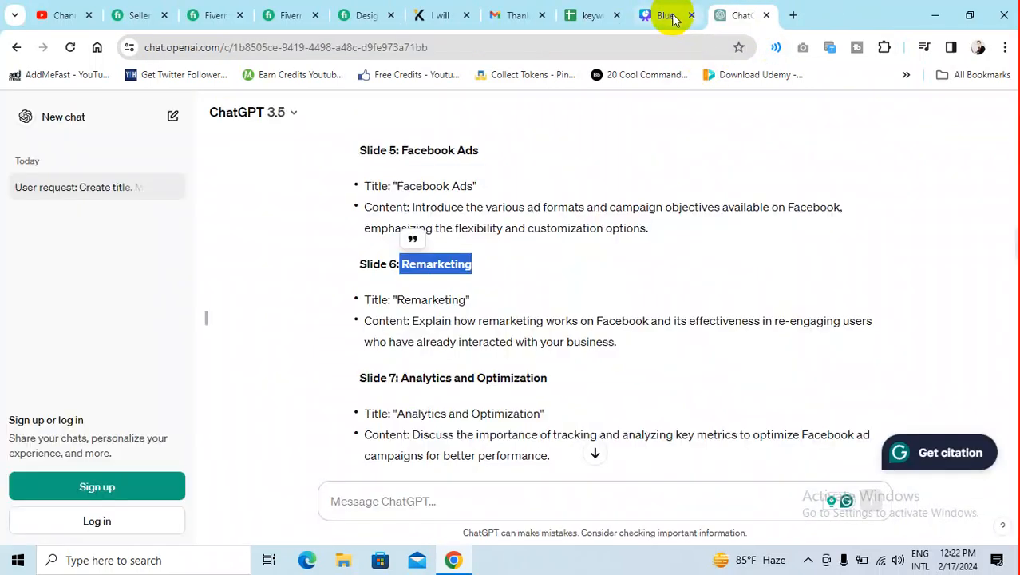
# - Replace the heading "how the model translates" on slide 10 of the Canva presentation with "Remarketing"
pyautogui.click(657, 19)
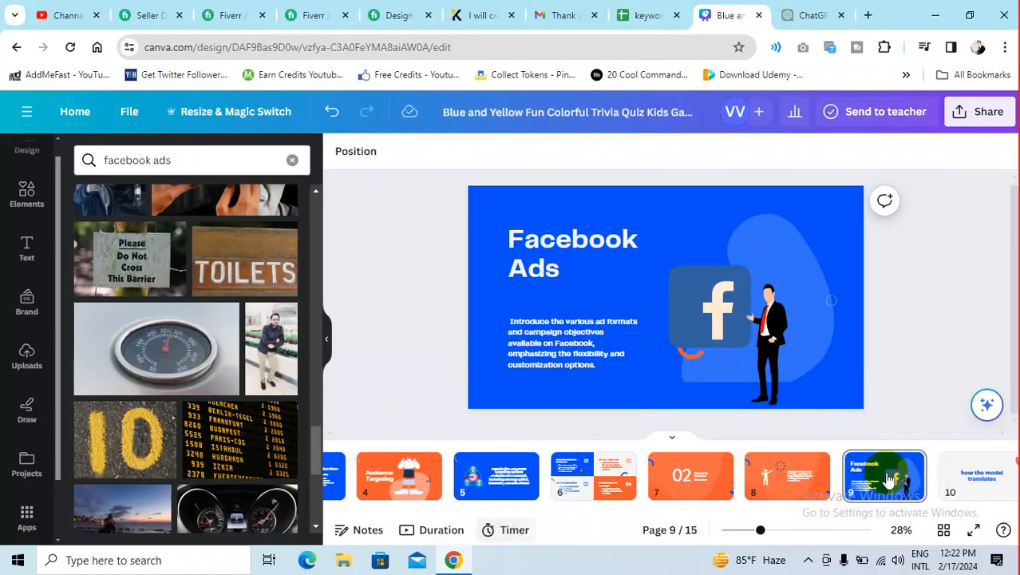
pyautogui.click(966, 474)
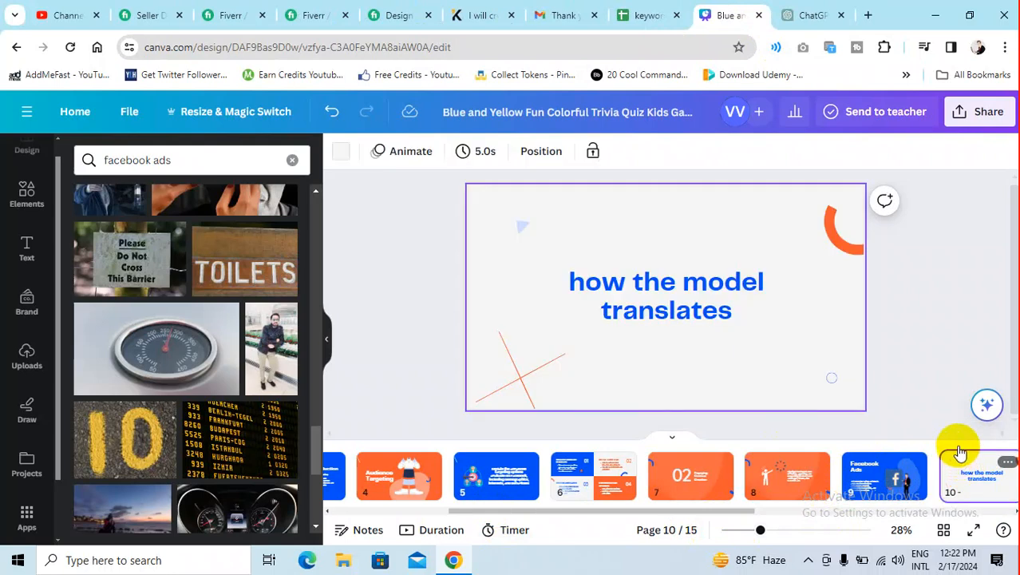
pyautogui.click(662, 300)
pyautogui.hotkey('ctrl', 'a')
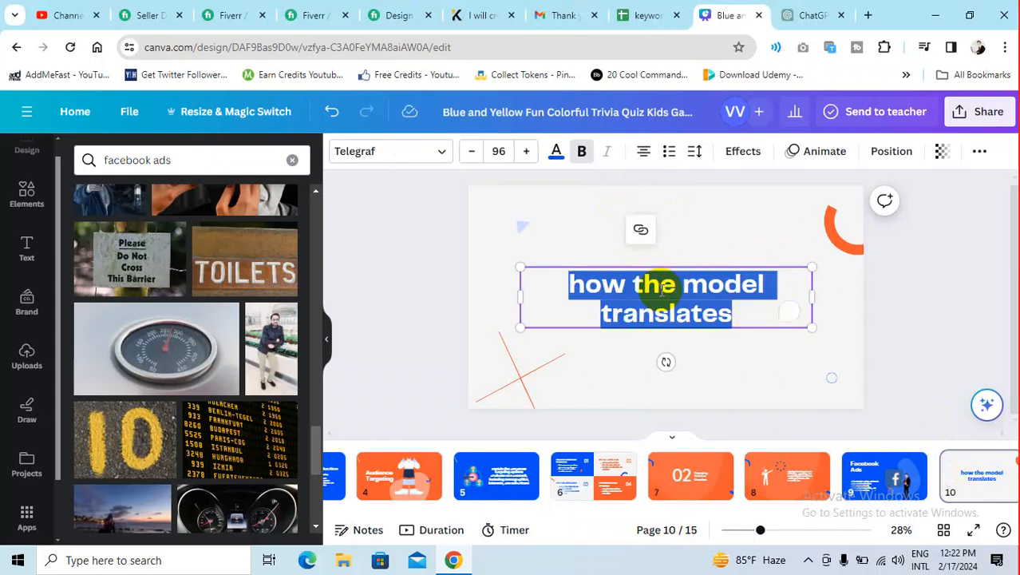
pyautogui.write('Remarketing')
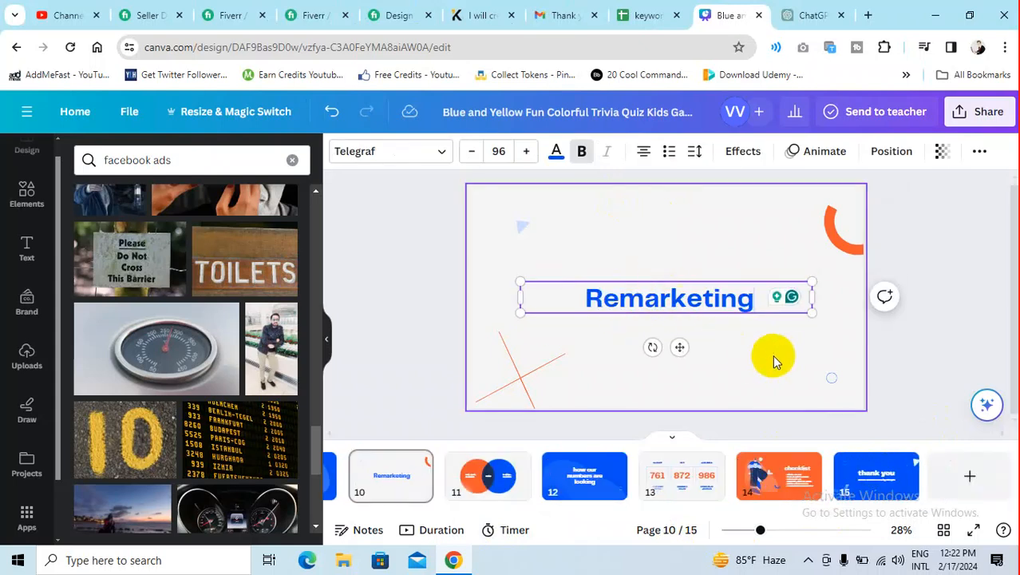
# - Copy the slide 6 content sentence about how remarketing works on Facebook from the ChatGPT answer
pyautogui.click(793, 510)
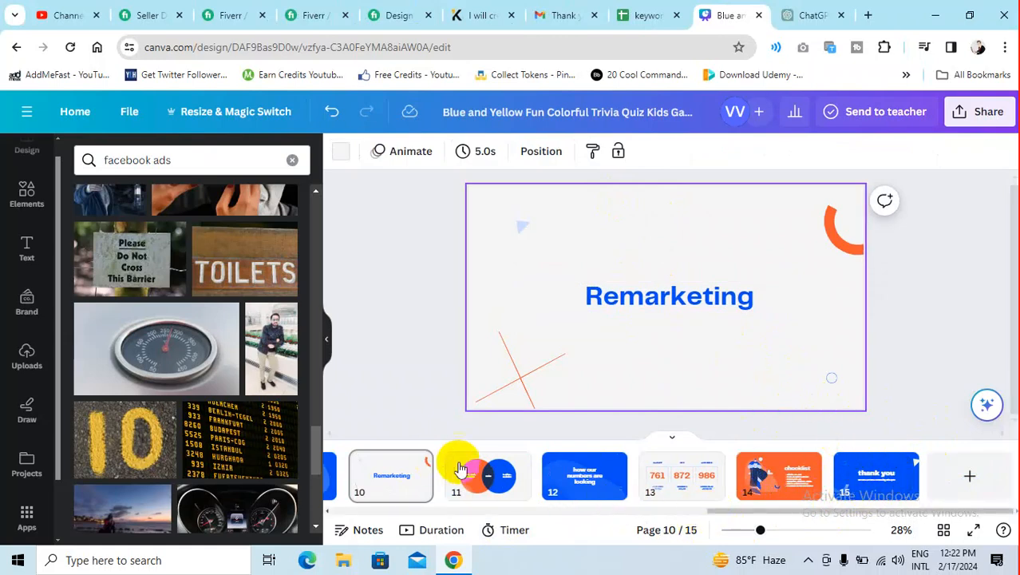
pyautogui.click(483, 479)
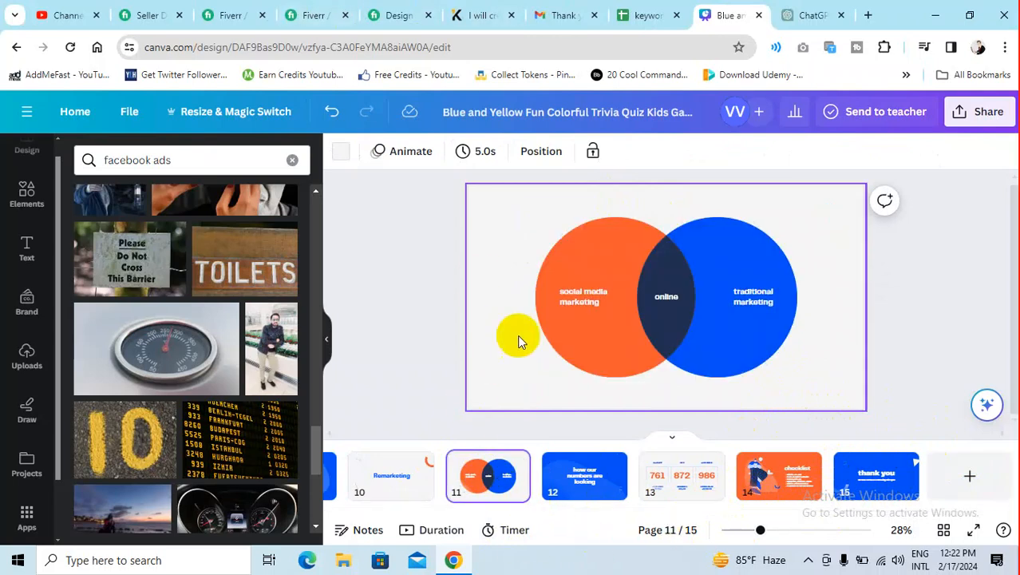
pyautogui.click(802, 15)
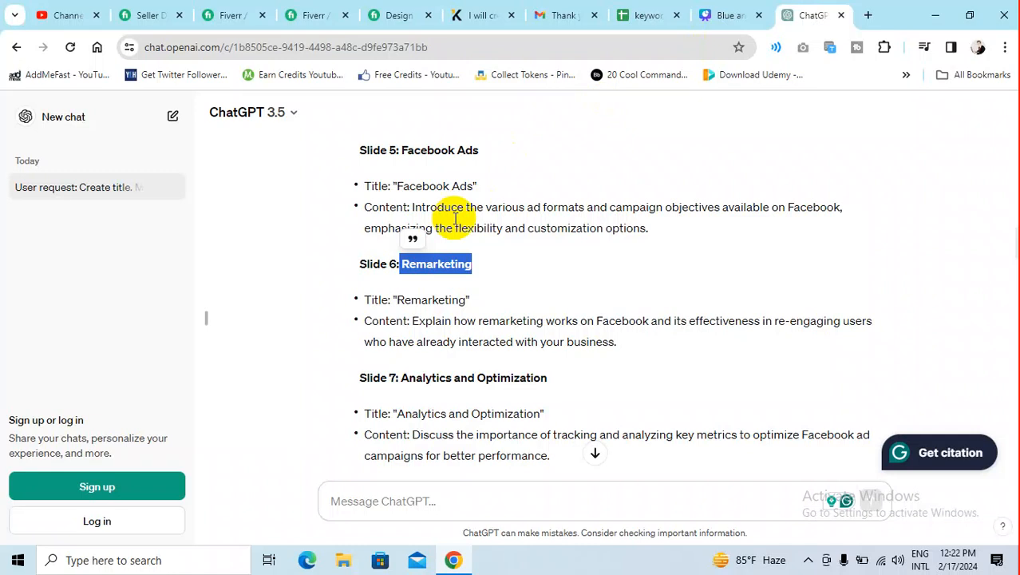
pyautogui.moveTo(413, 321); pyautogui.dragTo(619, 342)
pyautogui.hotkey('ctrl', 'c')
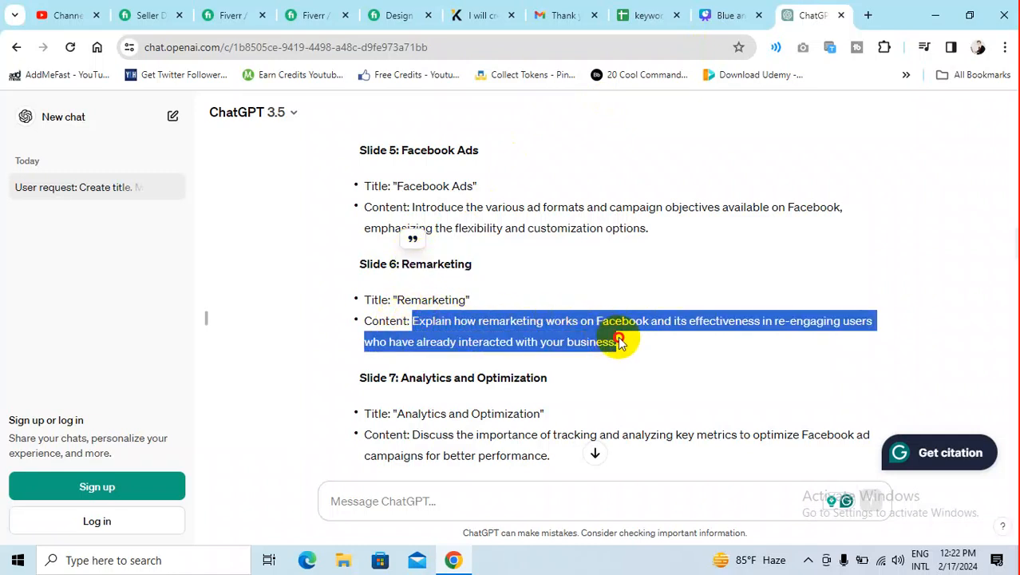
# - Return to the Canva presentation and duplicate slide 10, the "Remarketing" title page
pyautogui.click(715, 16)
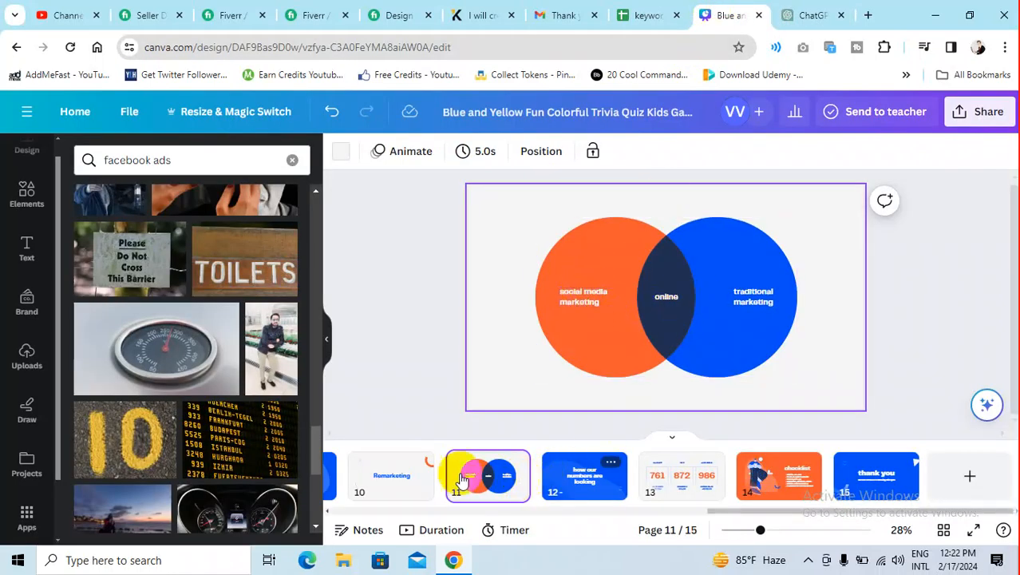
pyautogui.click(411, 468)
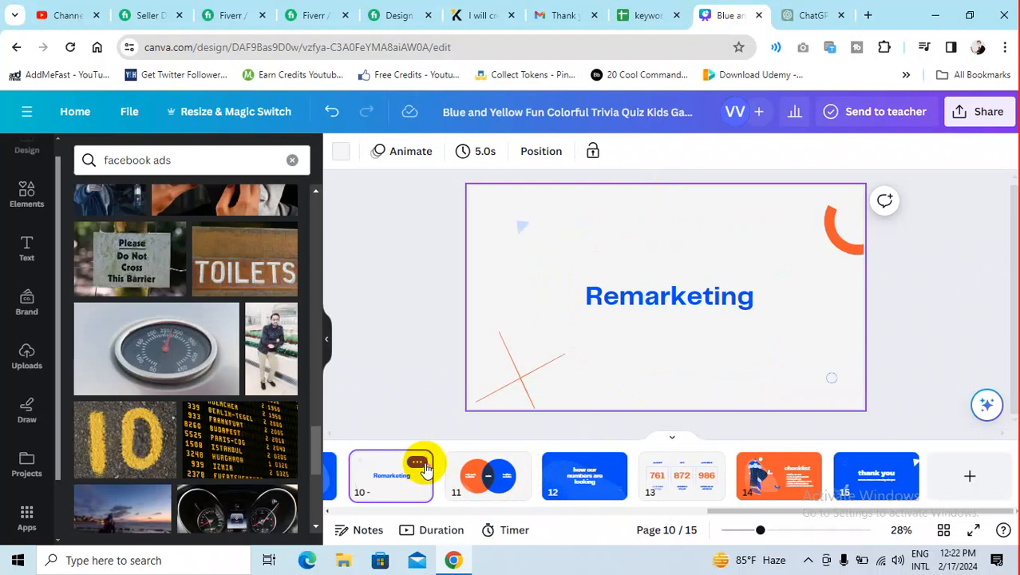
pyautogui.click(419, 464)
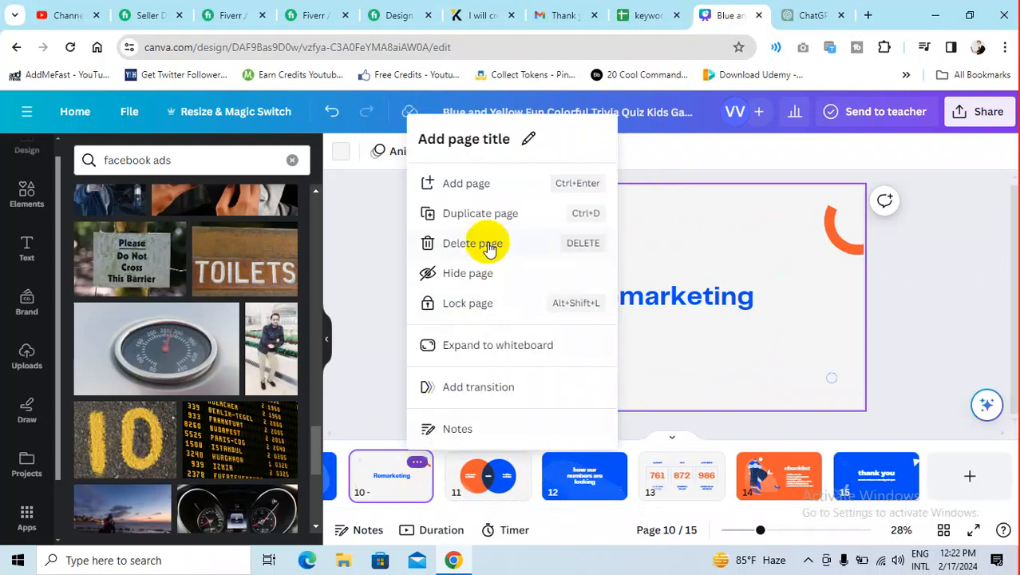
pyautogui.click(497, 217)
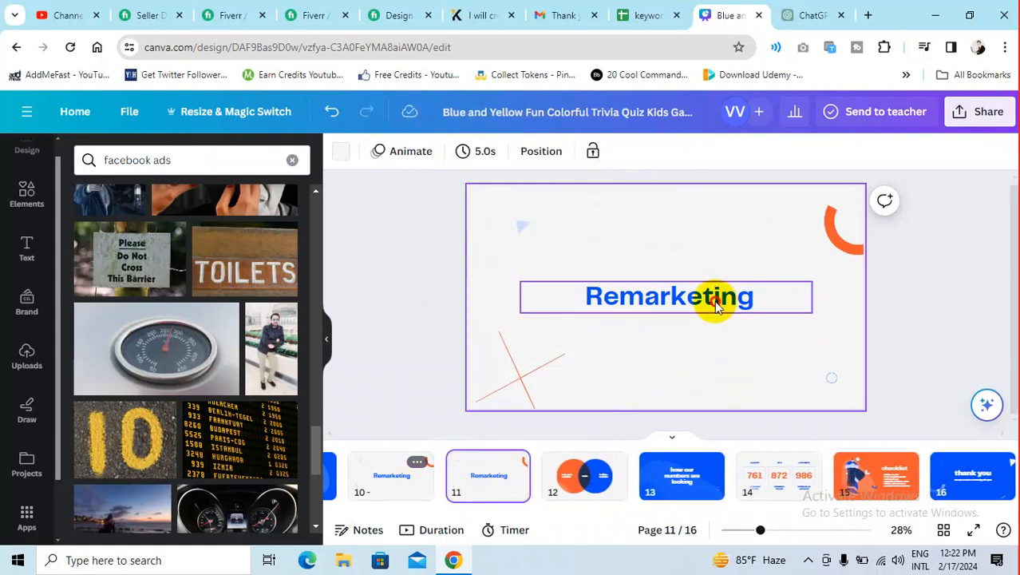
# - Replace the duplicated slide's "Remarketing" heading with the copied content sentence and set its font size to 44
pyautogui.doubleClick(714, 300)
pyautogui.hotkey('ctrl', 'v')
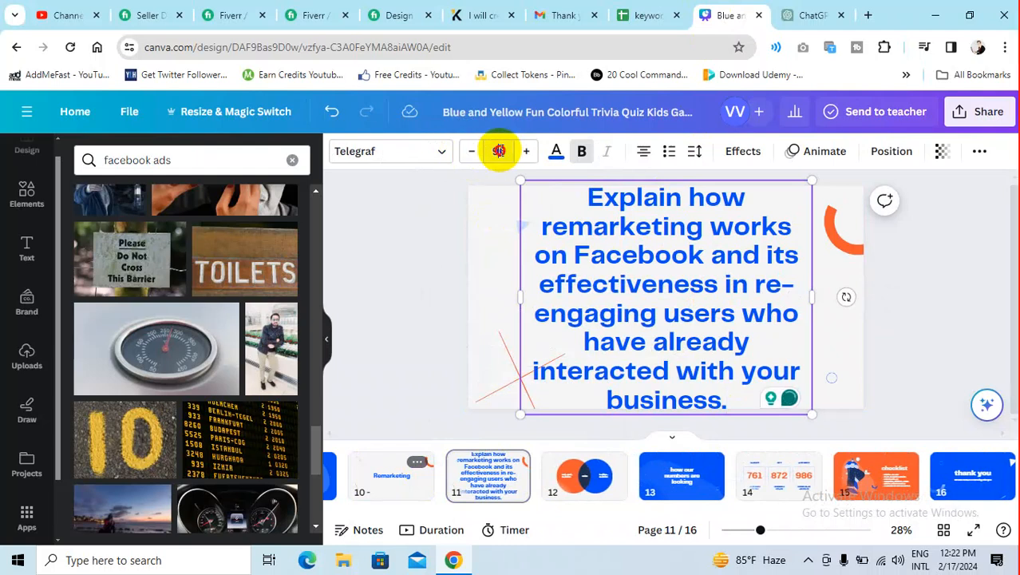
pyautogui.click(498, 151)
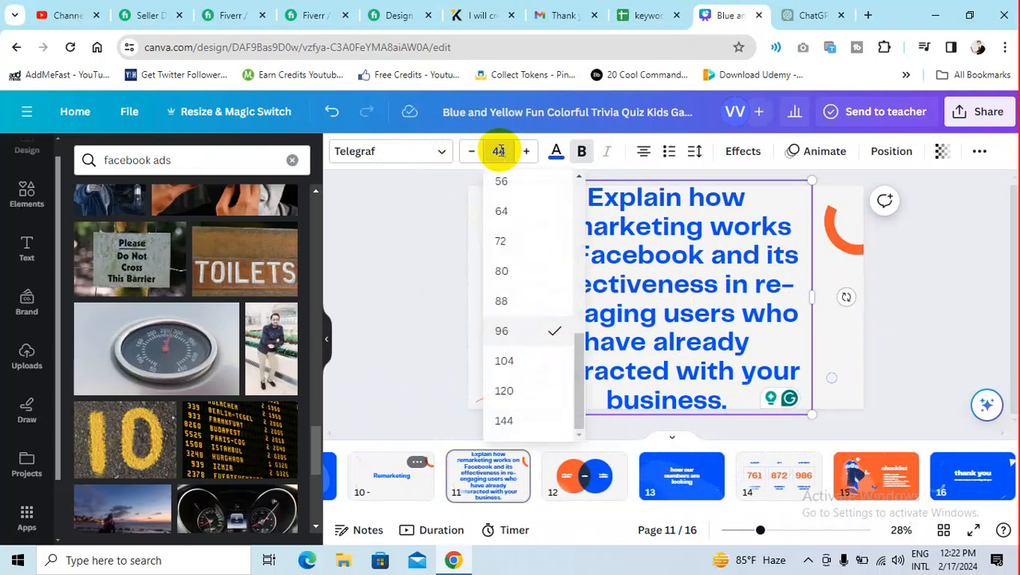
pyautogui.write('44')
pyautogui.press('Return')
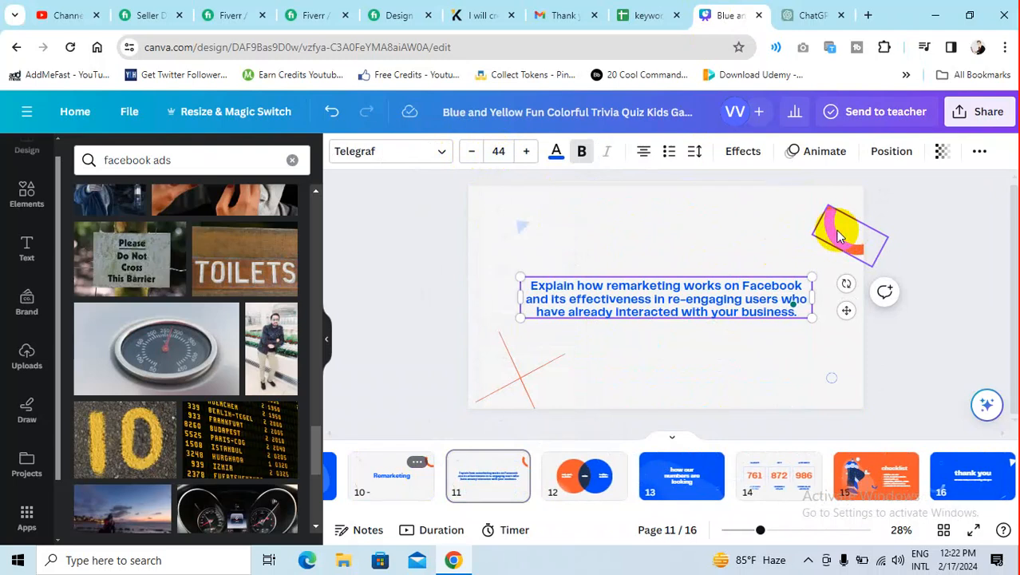
# - Recolor the orange arc on slide 11 dark navy and move the sentence down to the slide's lower half
pyautogui.click(838, 235)
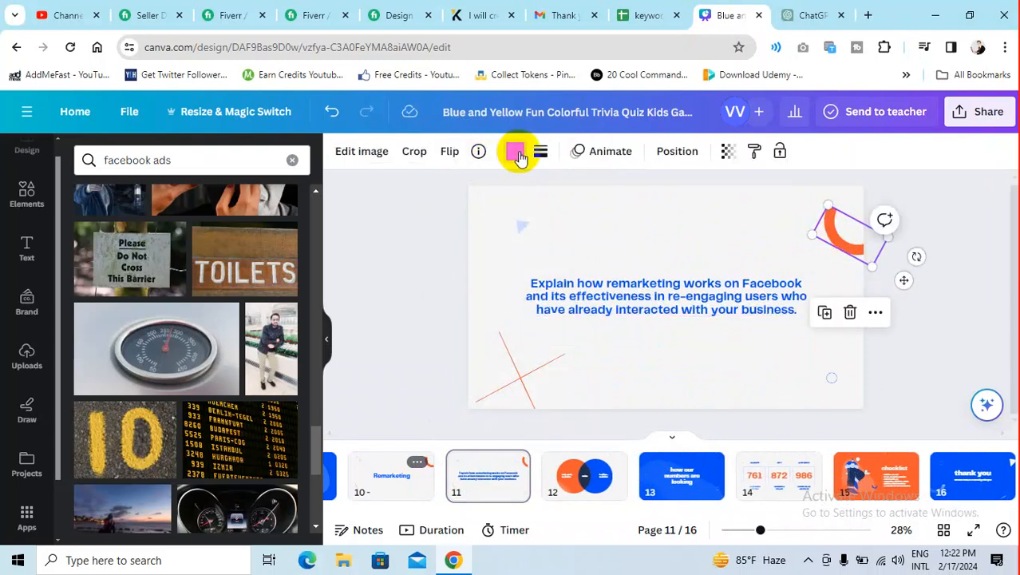
pyautogui.click(516, 151)
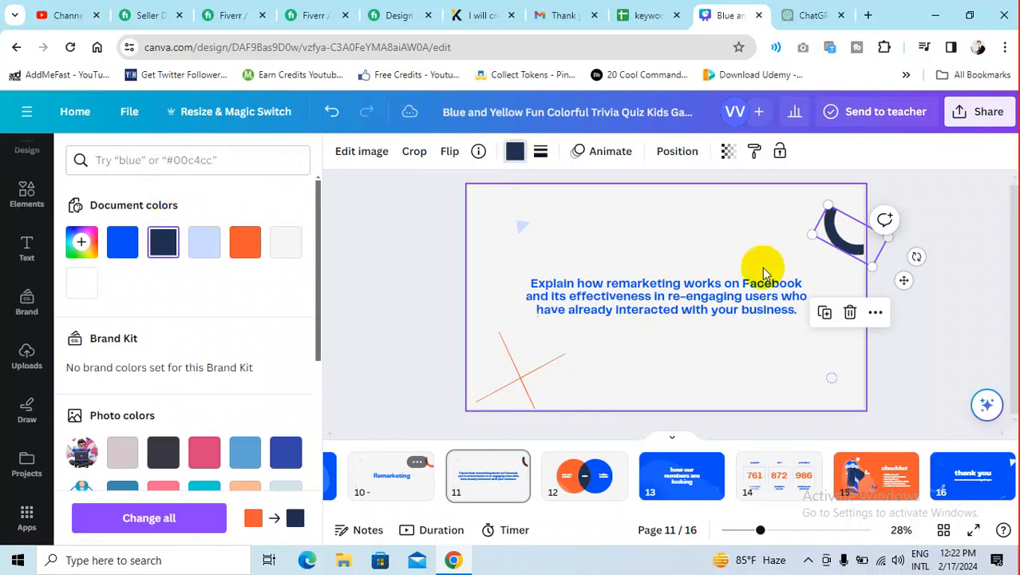
pyautogui.click(604, 333)
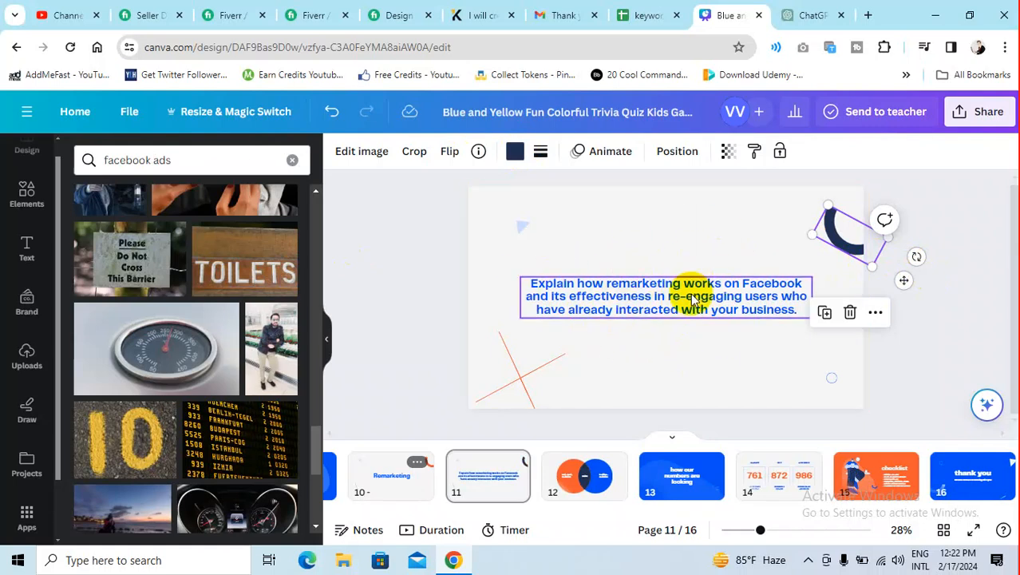
pyautogui.click(527, 301)
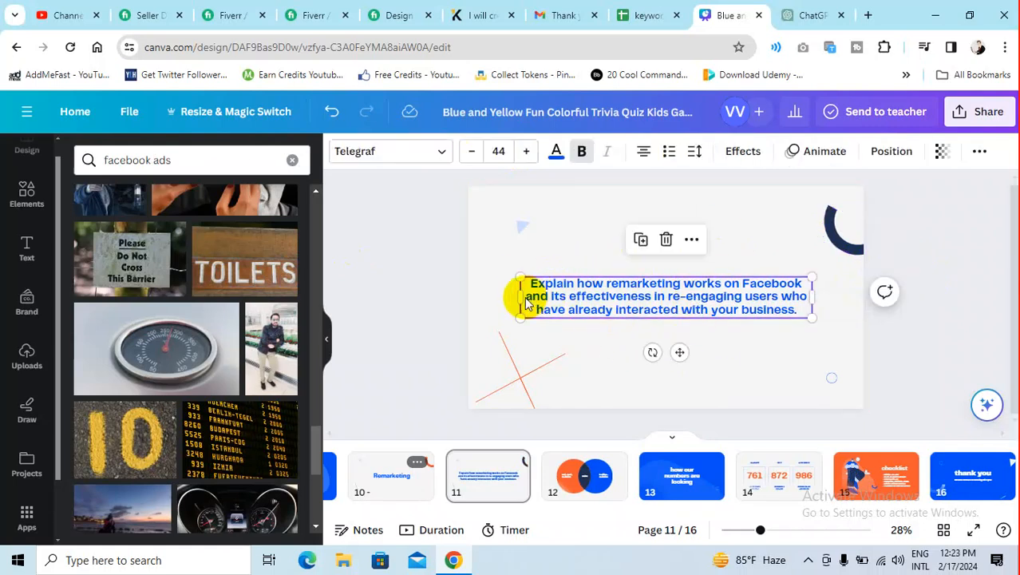
pyautogui.moveTo(658, 285); pyautogui.dragTo(654, 318)
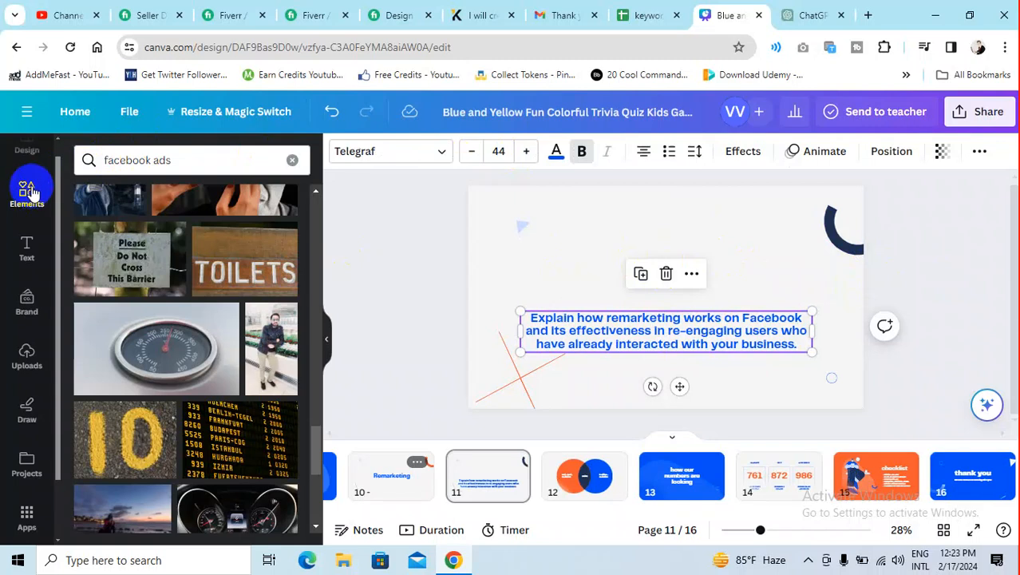
# - Search the Canva graphics for "remarking"
pyautogui.click(182, 155)
pyautogui.click(35, 157)
pyautogui.hotkey('ctrl', 'v')
pyautogui.press('Return')
pyautogui.click(176, 158)
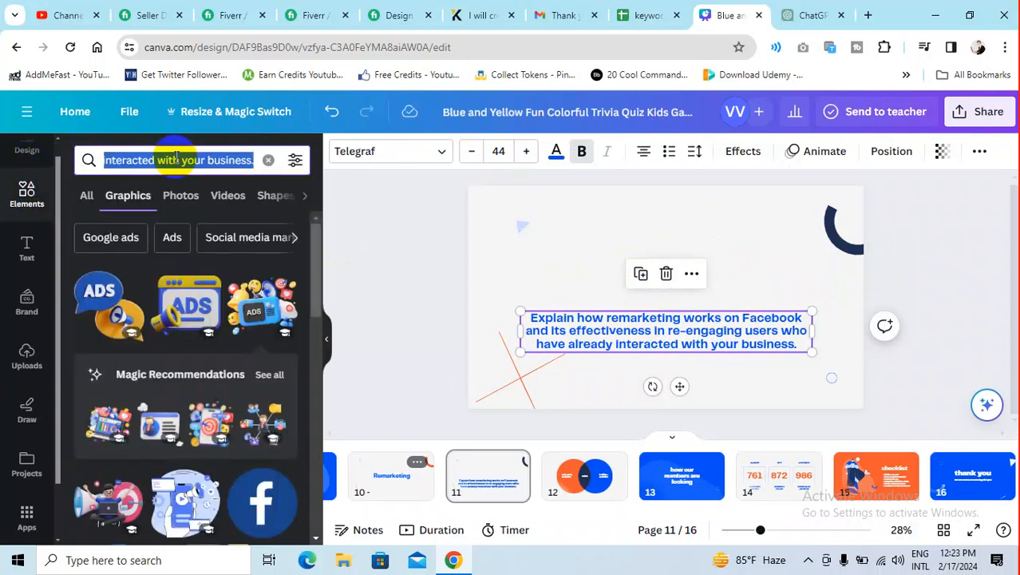
pyautogui.write('remarkin')
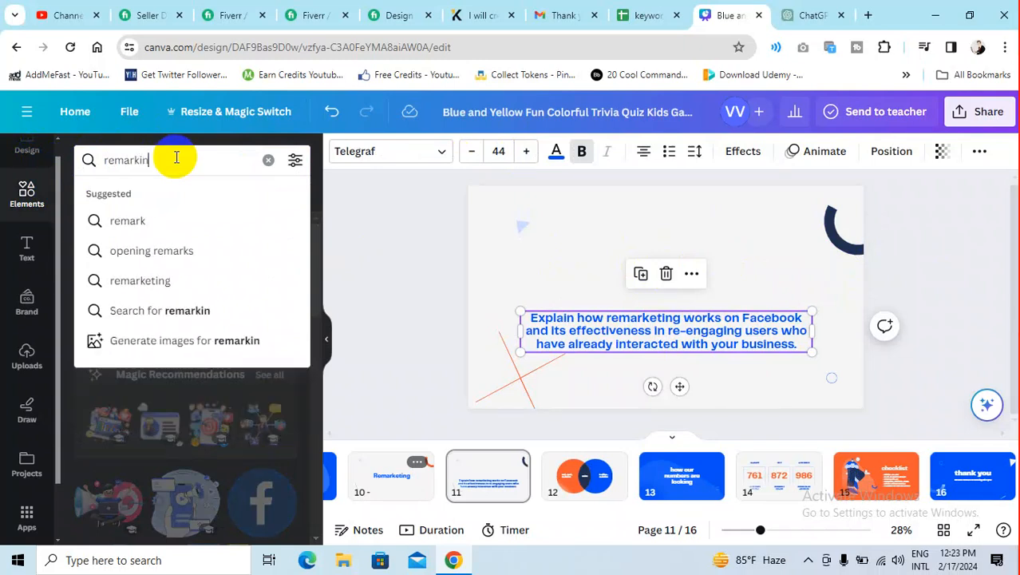
pyautogui.write('g')
pyautogui.press('Return')
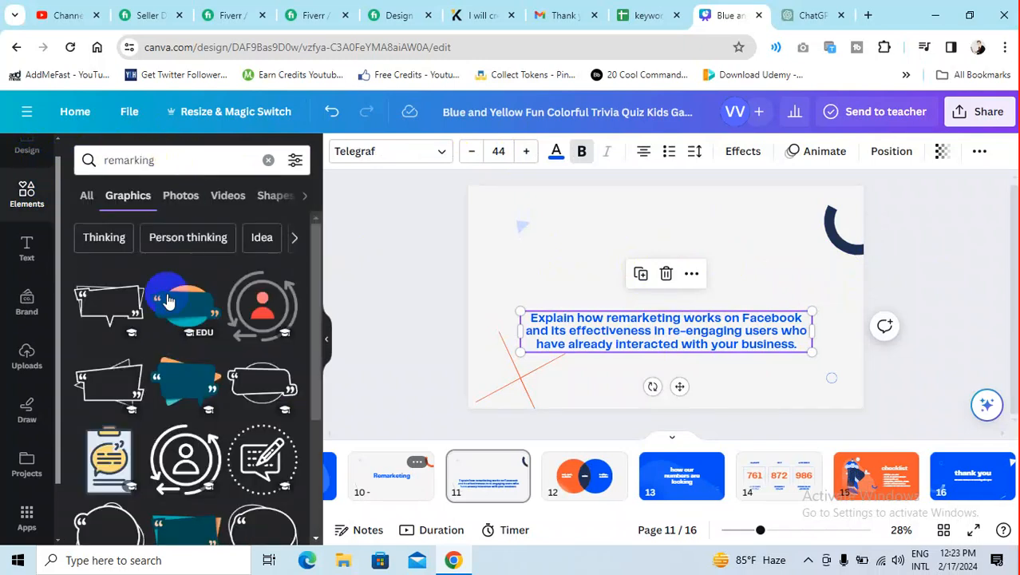
# - Add the dotted-circle speech bubble and pencil graphic to slide 11 and place it centered above the sentence
pyautogui.scroll(-2, 160, 335)
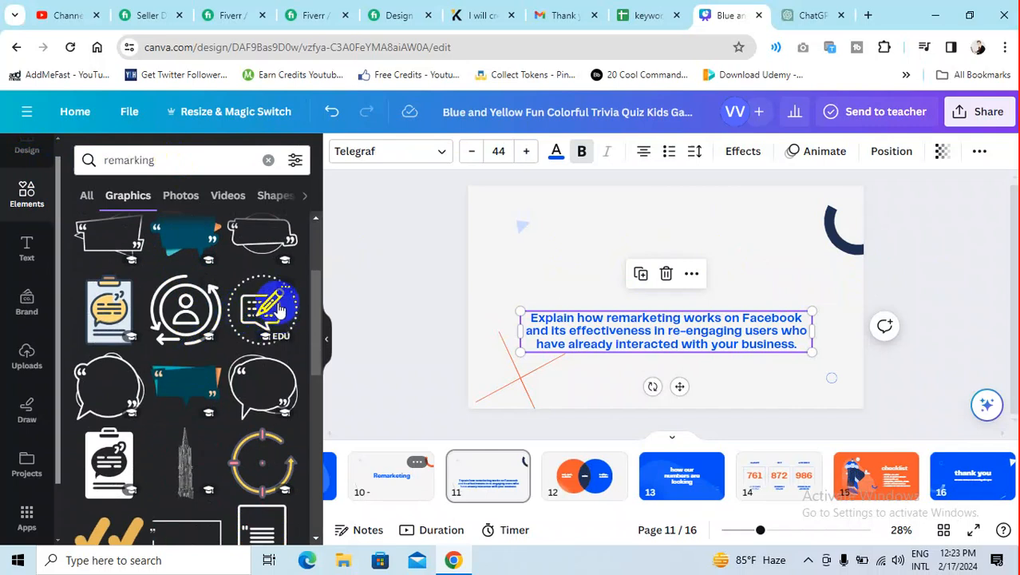
pyautogui.scroll(-2, 184, 388)
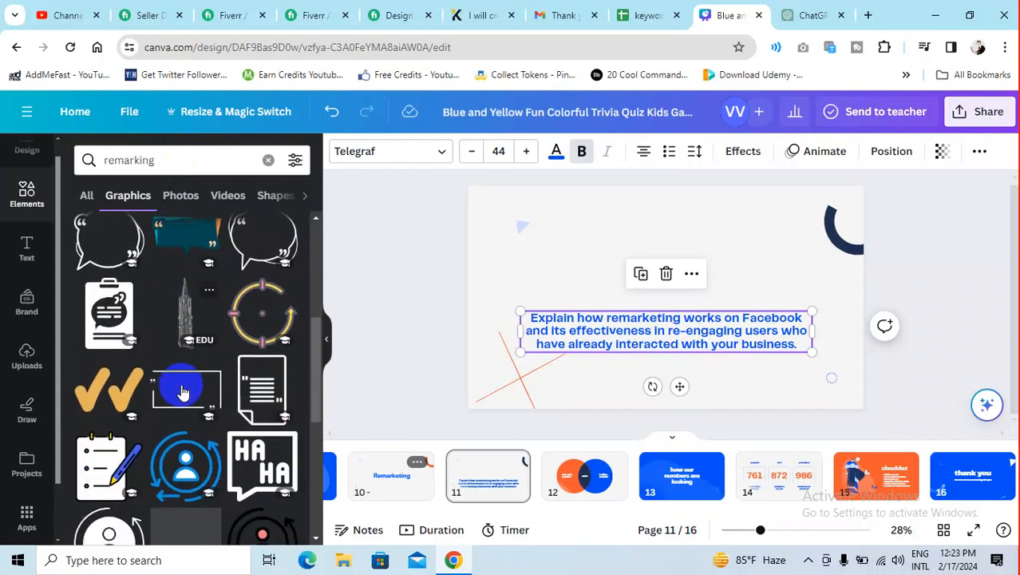
pyautogui.scroll(3, 148, 371)
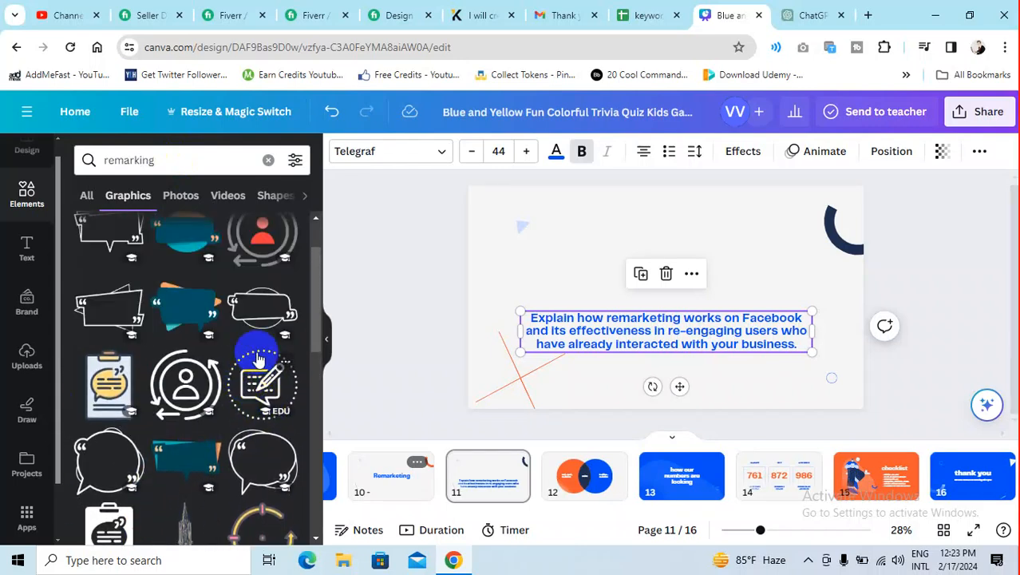
pyautogui.click(257, 361)
pyautogui.moveTo(656, 281)
pyautogui.mouseDown()
pyautogui.moveTo(663, 228)
pyautogui.moveTo(663, 239)
pyautogui.mouseUp()
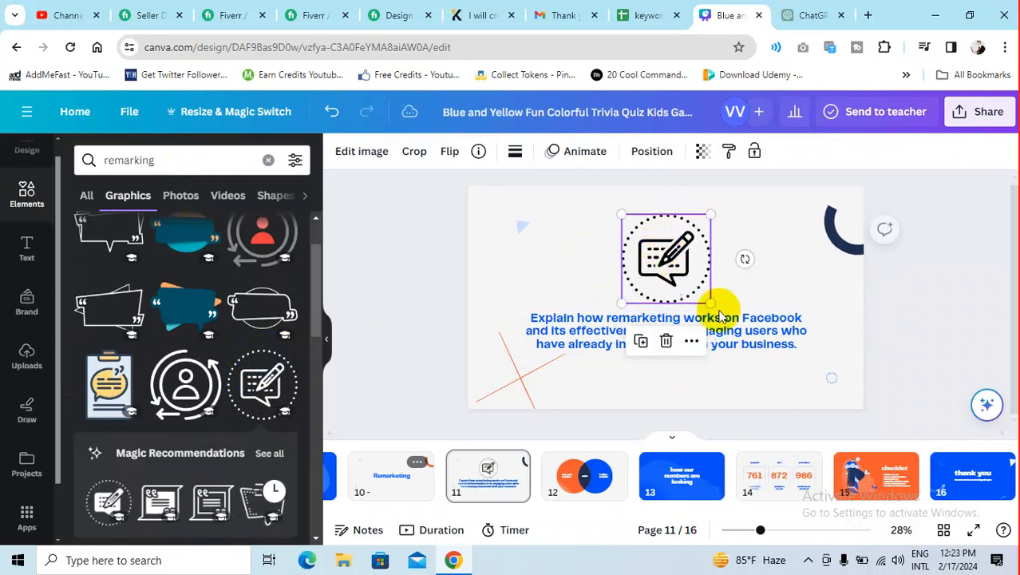
pyautogui.click(670, 209)
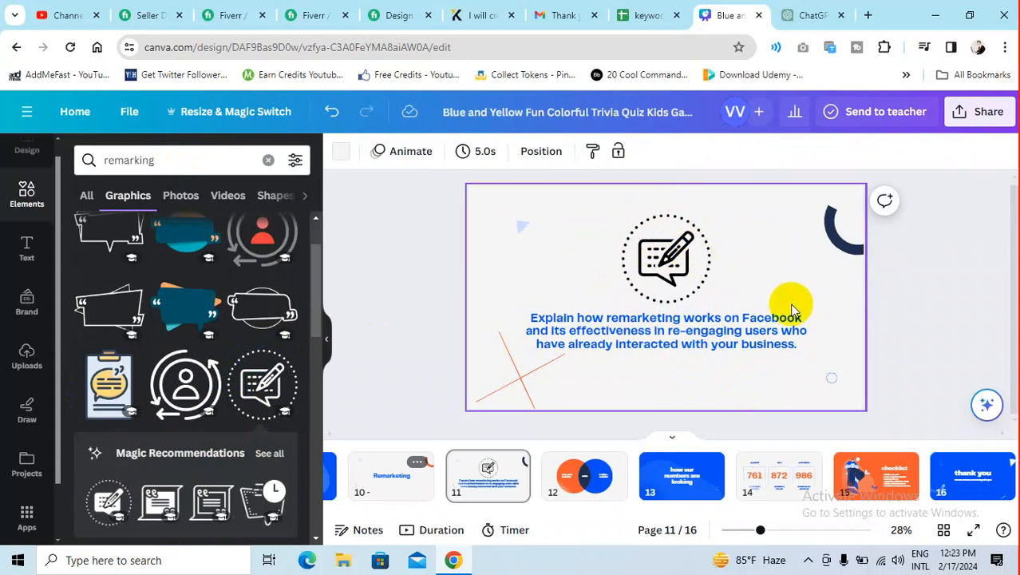
# - Open slide 12 and copy the slide 7 title "Analytics and Optimization" from the ChatGPT answer
pyautogui.click(576, 481)
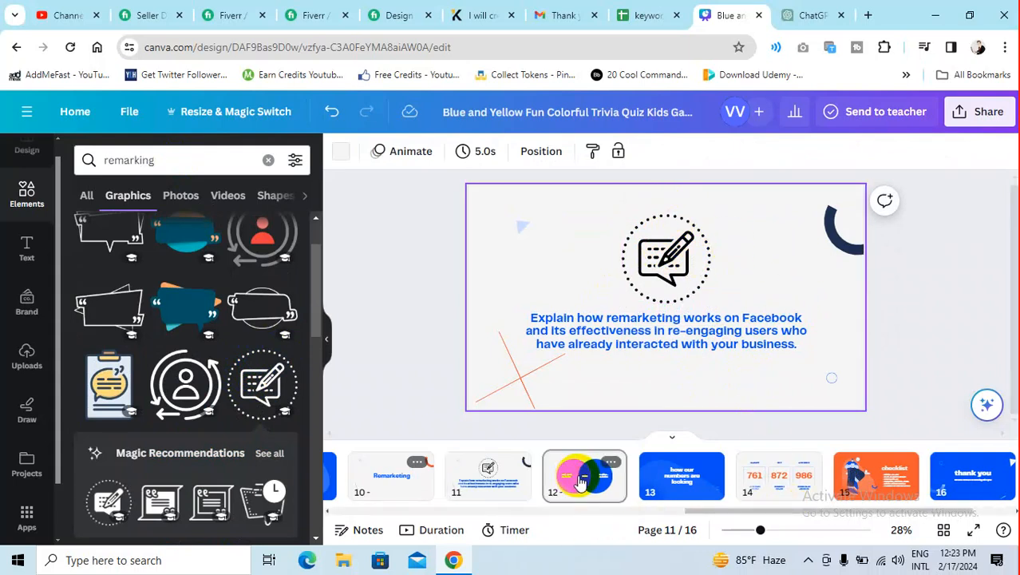
pyautogui.click(800, 18)
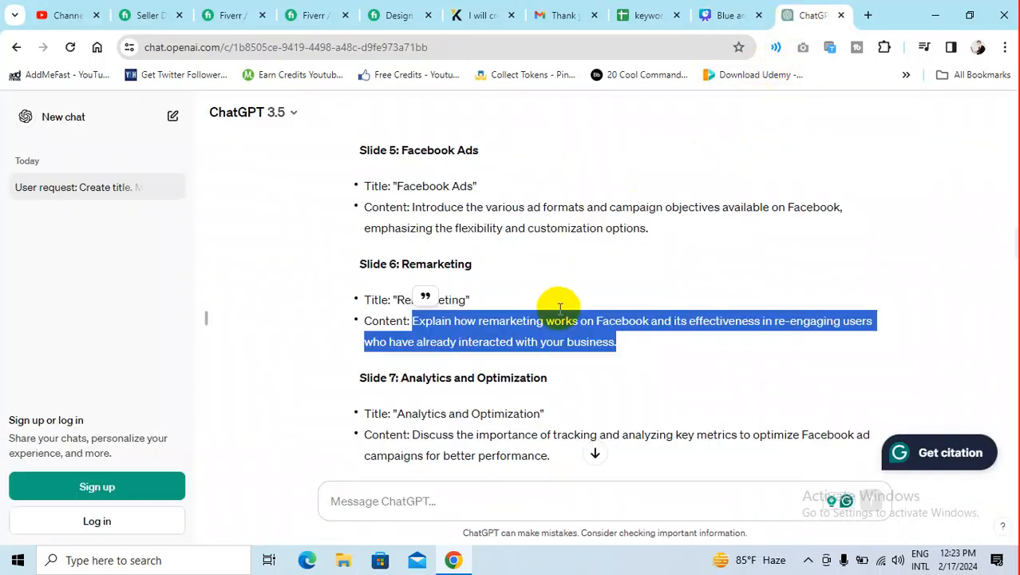
pyautogui.scroll(-1, 558, 307)
pyautogui.moveTo(399, 303); pyautogui.dragTo(548, 297)
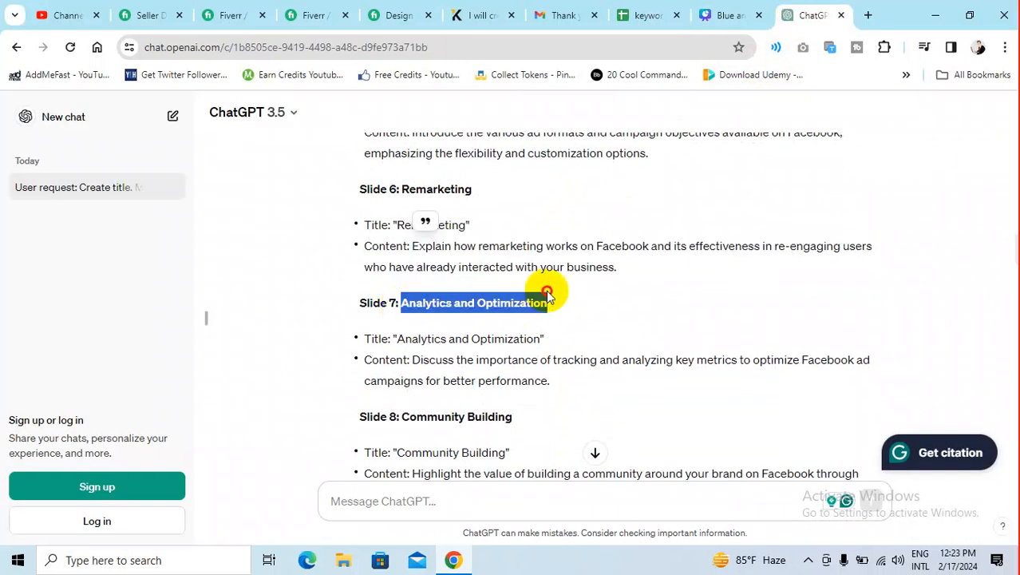
# - On slide 12 in Canva, replace "social media marketing" with "Analytics and Optimization" and the overlap label "online" with "and"
pyautogui.click(713, 13)
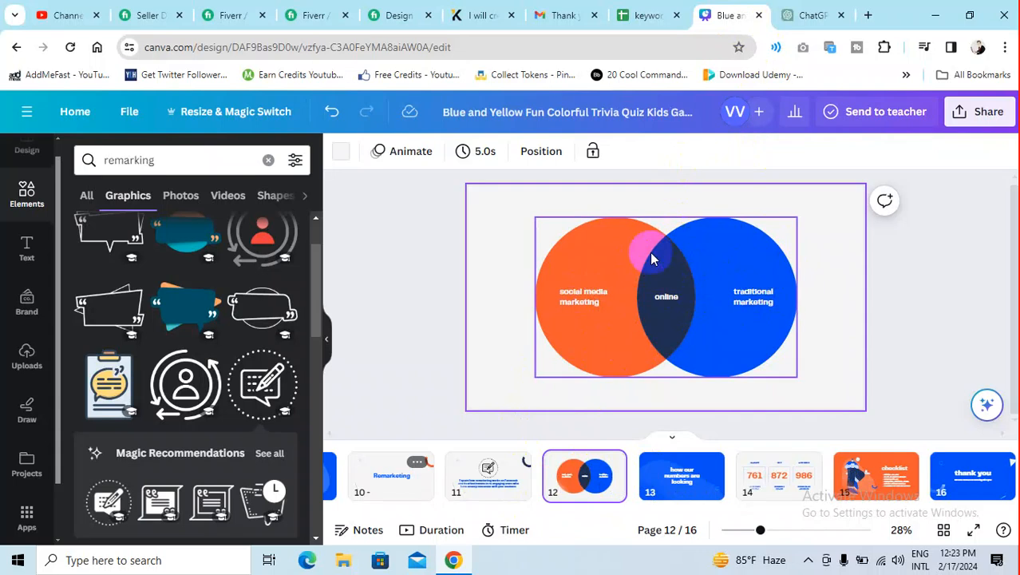
pyautogui.doubleClick(573, 308)
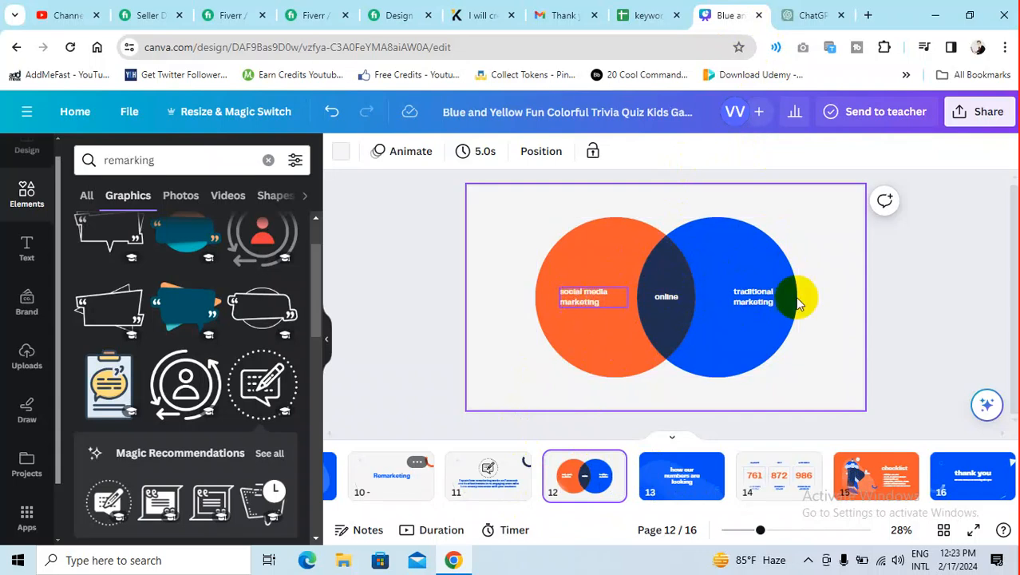
pyautogui.click(927, 276)
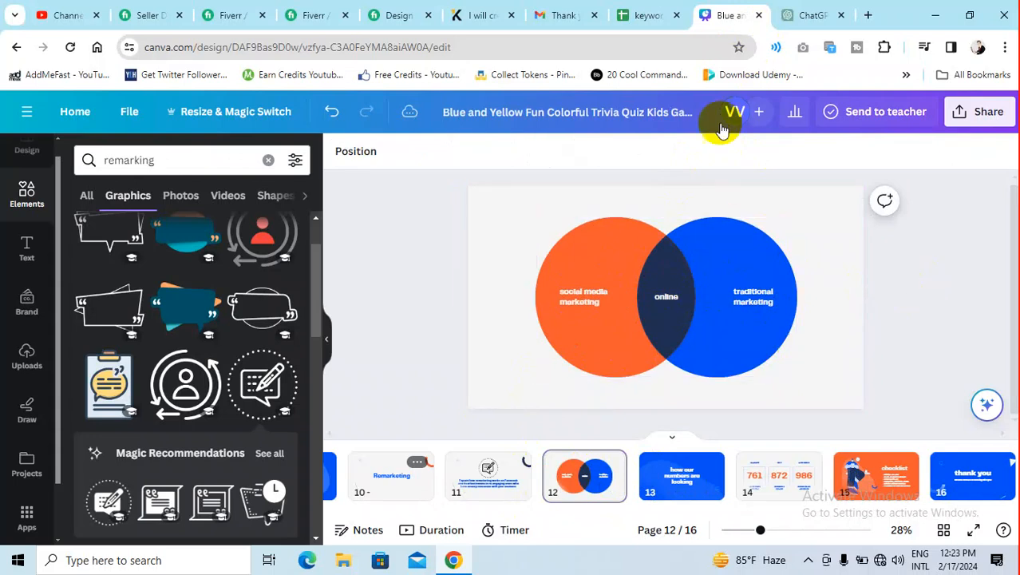
pyautogui.click(660, 337)
pyautogui.doubleClick(581, 294)
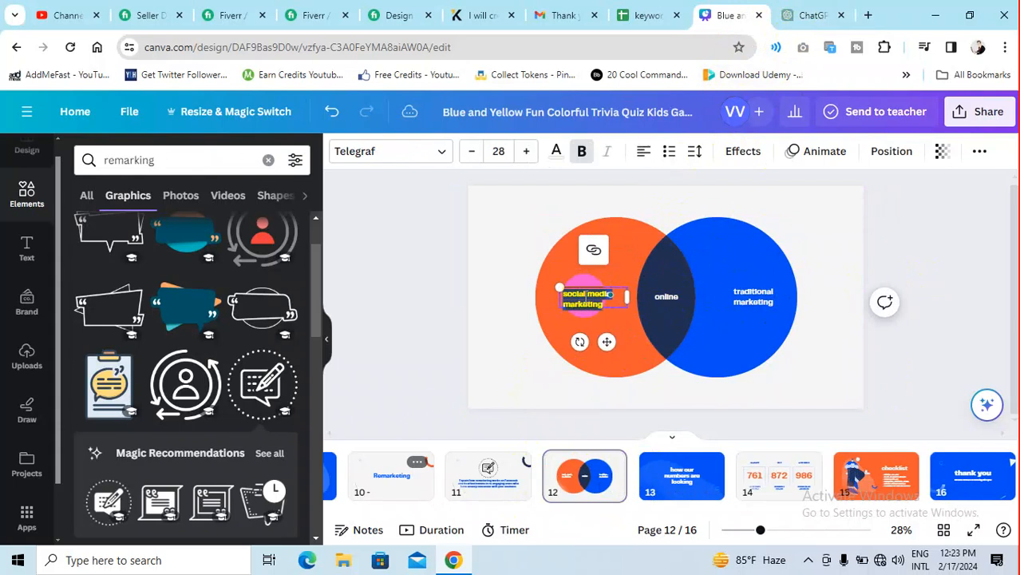
pyautogui.click(667, 296)
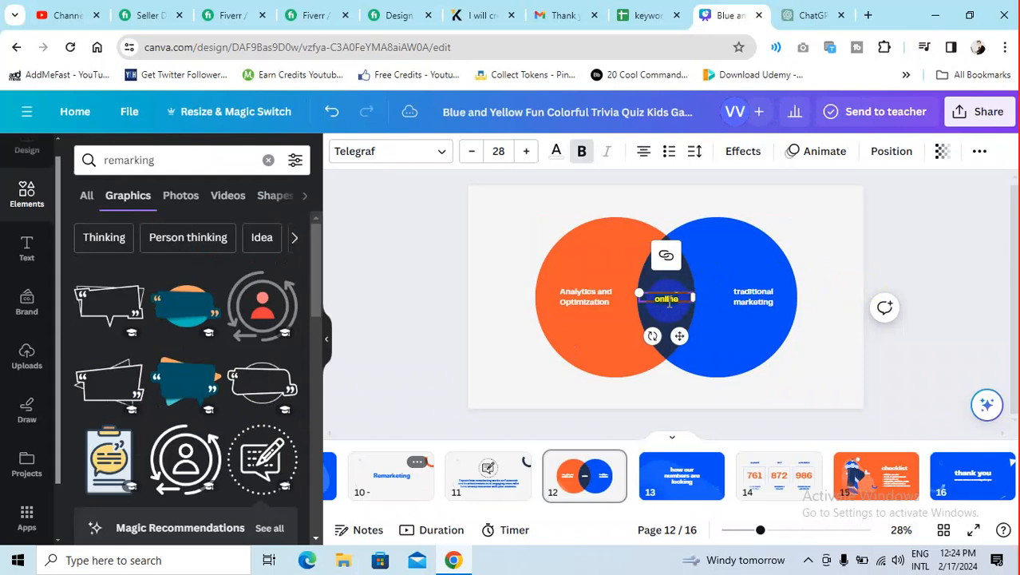
# - On slide 12, move "Optimization" out of the orange circle's label to replace "traditional marketing" in the blue circle, removing the extra "and"
pyautogui.click(587, 303)
pyautogui.click(600, 295)
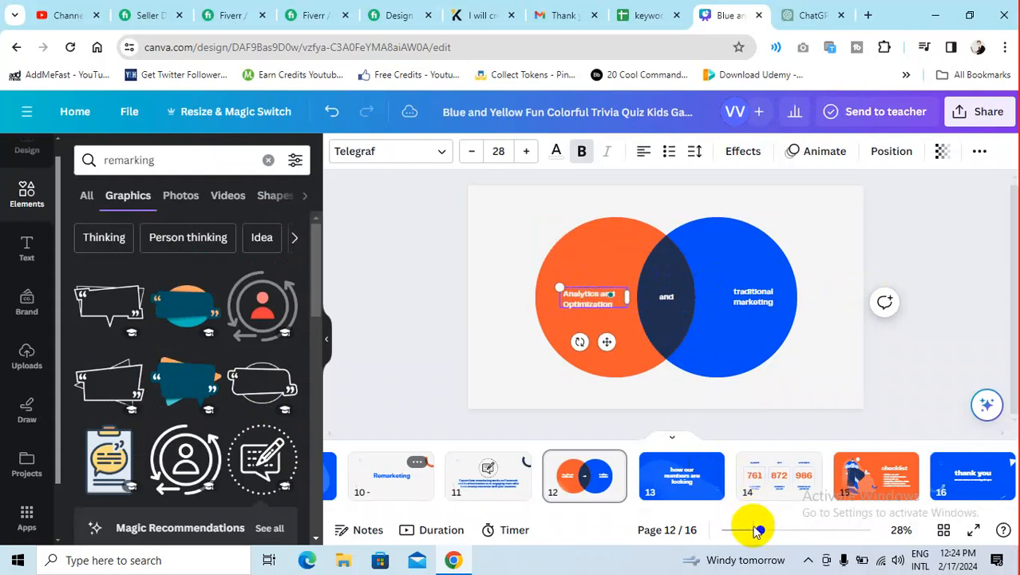
pyautogui.moveTo(778, 539); pyautogui.dragTo(788, 533)
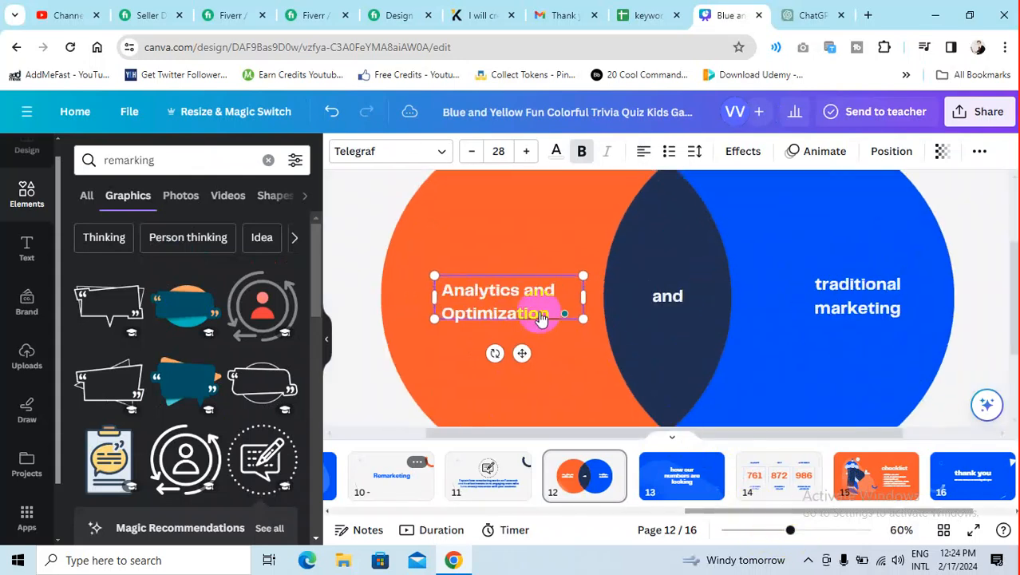
pyautogui.moveTo(540, 292); pyautogui.dragTo(566, 314)
pyautogui.hotkey('ctrl', 'c')
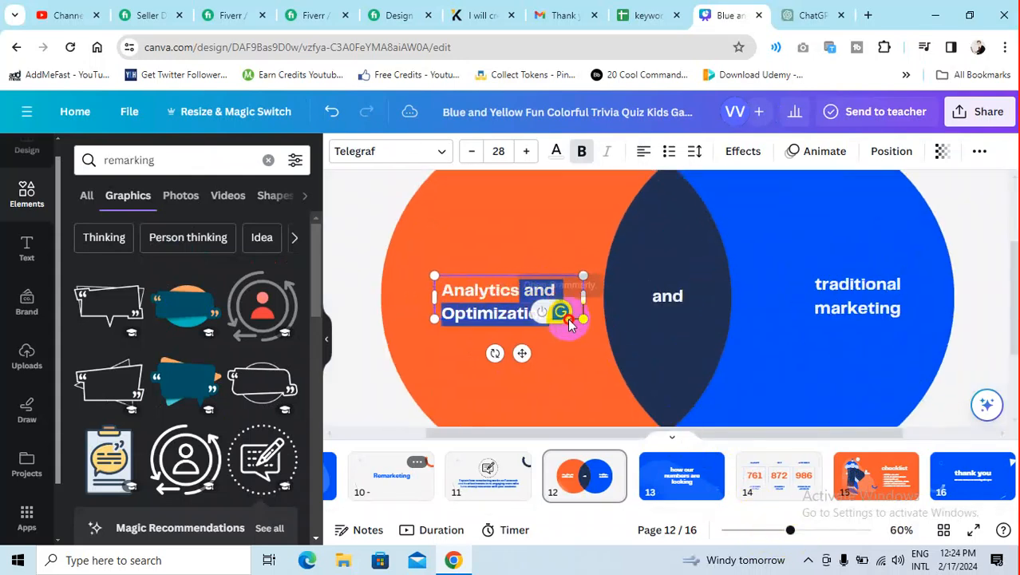
pyautogui.click(834, 298)
pyautogui.click(834, 298)
pyautogui.hotkey('ctrl', 'v')
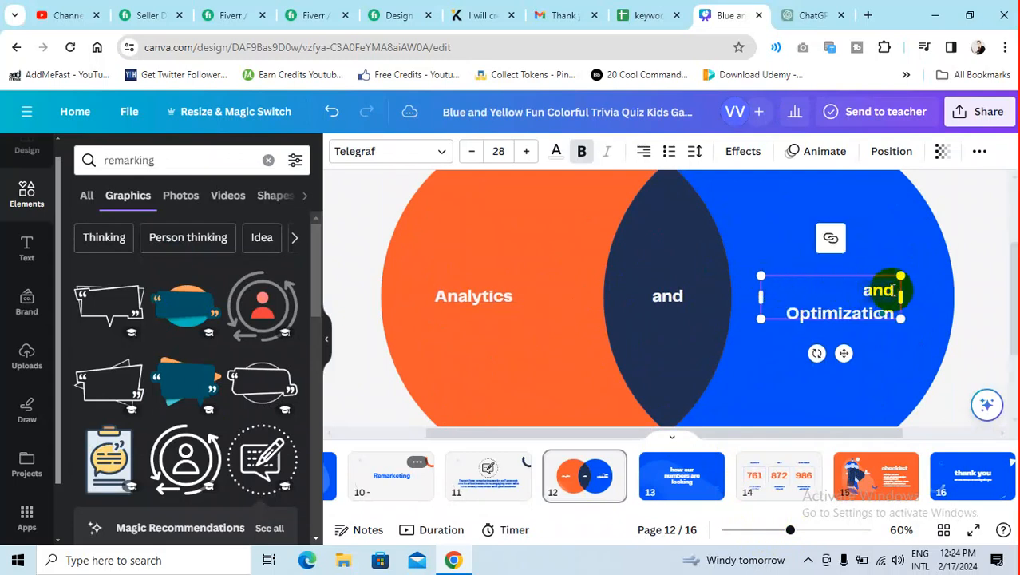
pyautogui.press('BackSpace')
pyautogui.press('BackSpace')
pyautogui.press('BackSpace')
pyautogui.press('BackSpace')
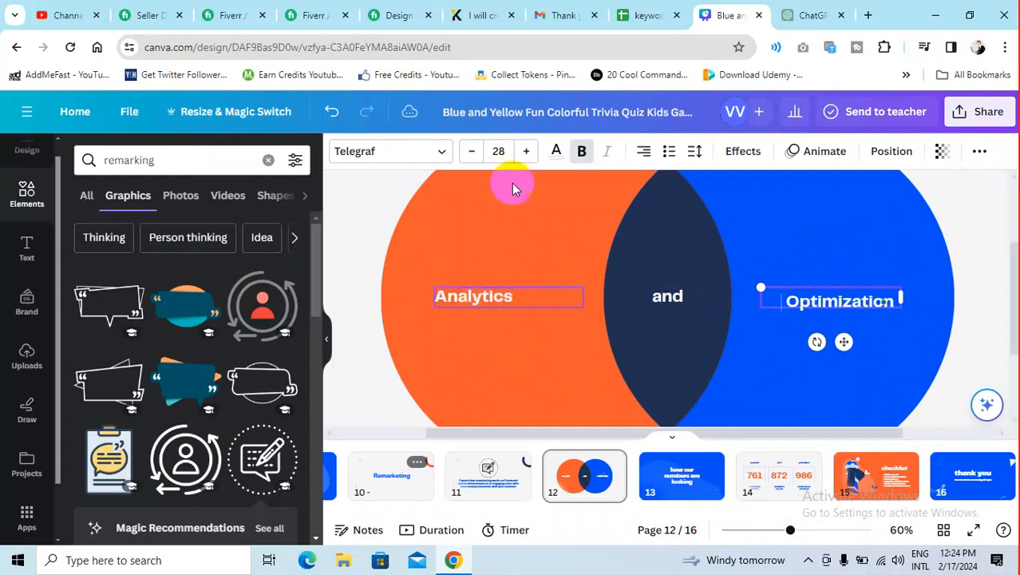
# - Set the font size of the "Analytics" and "Optimization" labels on slide 12 to 44
pyautogui.click(514, 296)
pyautogui.click(500, 150)
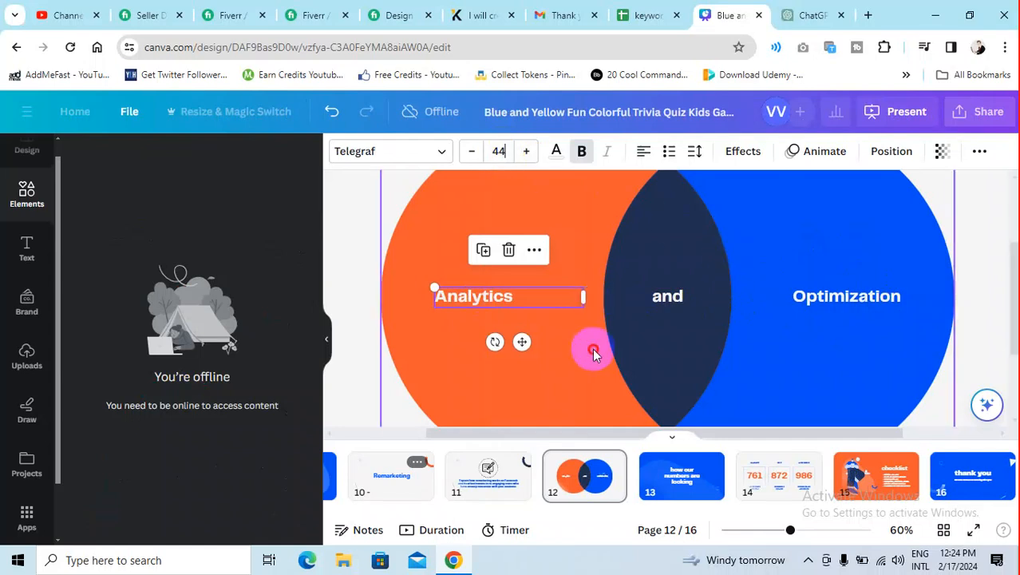
pyautogui.click(692, 298)
pyautogui.click(711, 298)
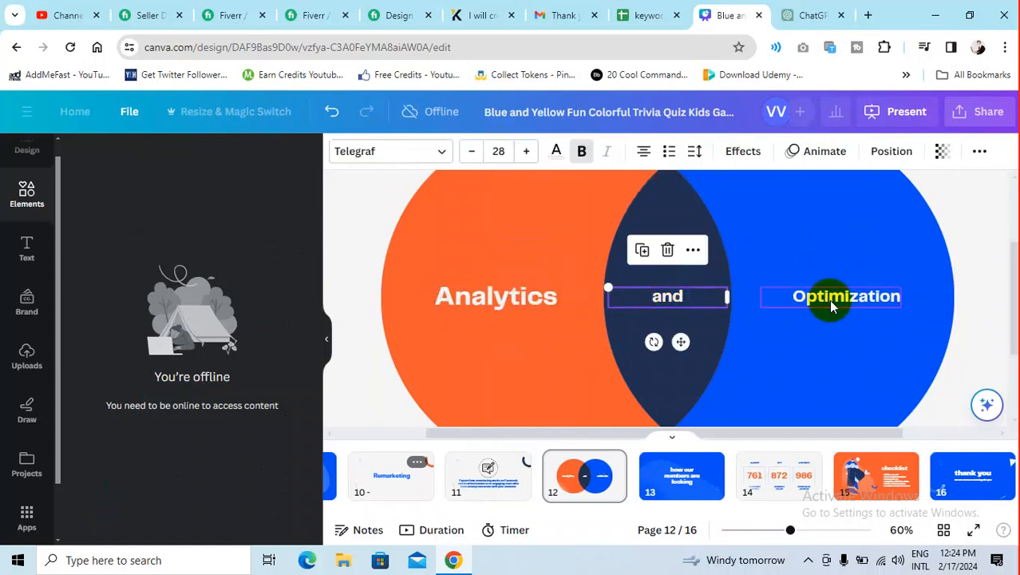
pyautogui.click(831, 297)
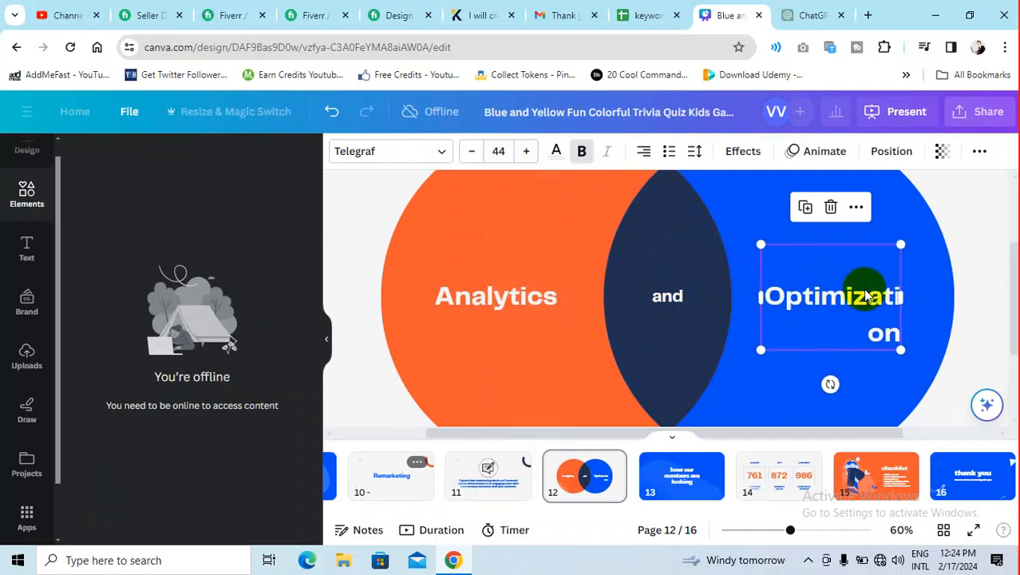
# - Widen the "Optimization" text box so the word fits on one line and align it level with the other labels
pyautogui.moveTo(911, 295); pyautogui.dragTo(744, 294)
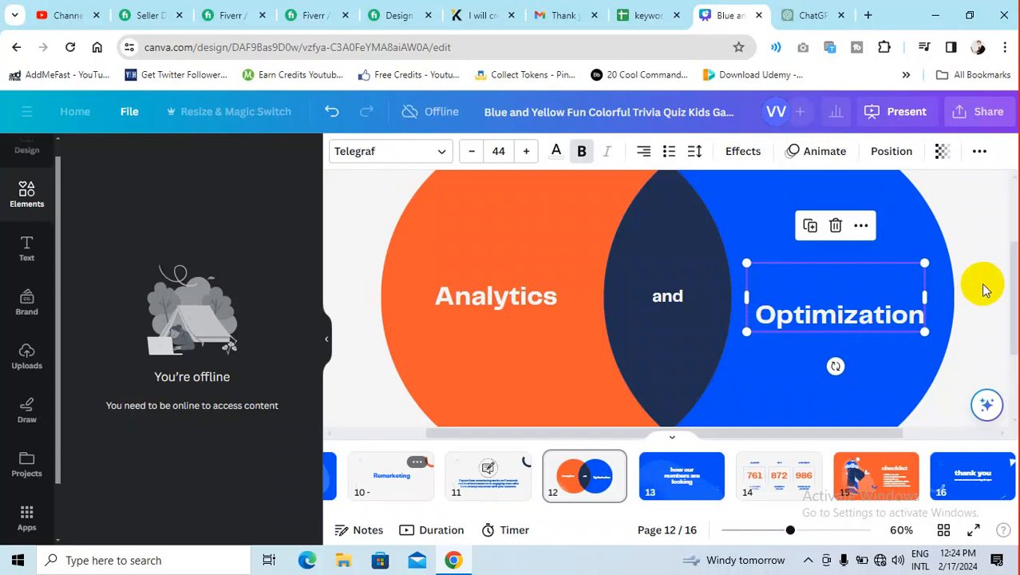
pyautogui.click(986, 290)
pyautogui.moveTo(884, 314); pyautogui.dragTo(884, 294)
pyautogui.click(841, 397)
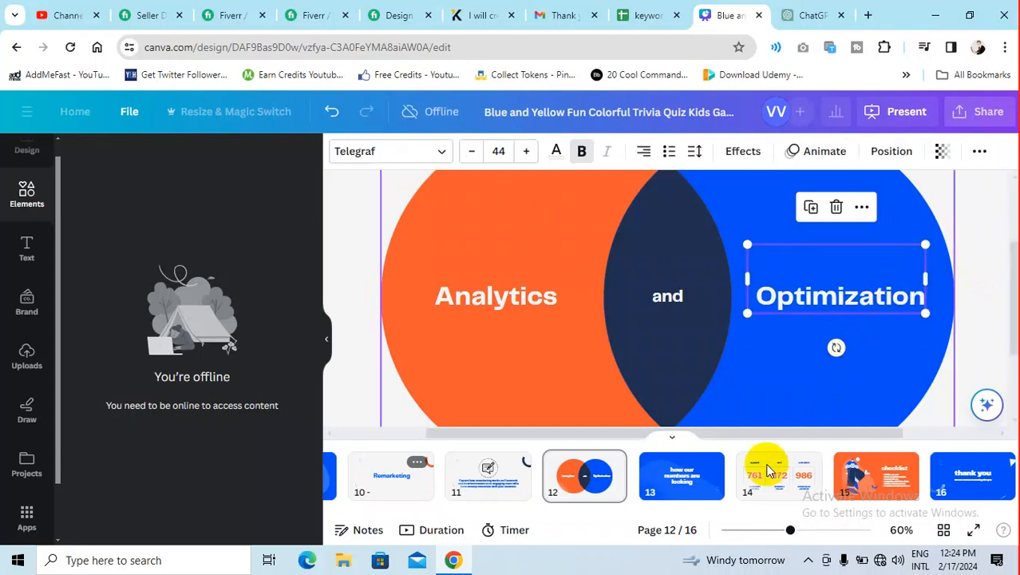
# - Open slide 13 and copy the slide 7 content sentence about tracking and analyzing key metrics from the ChatGPT answer
pyautogui.click(685, 476)
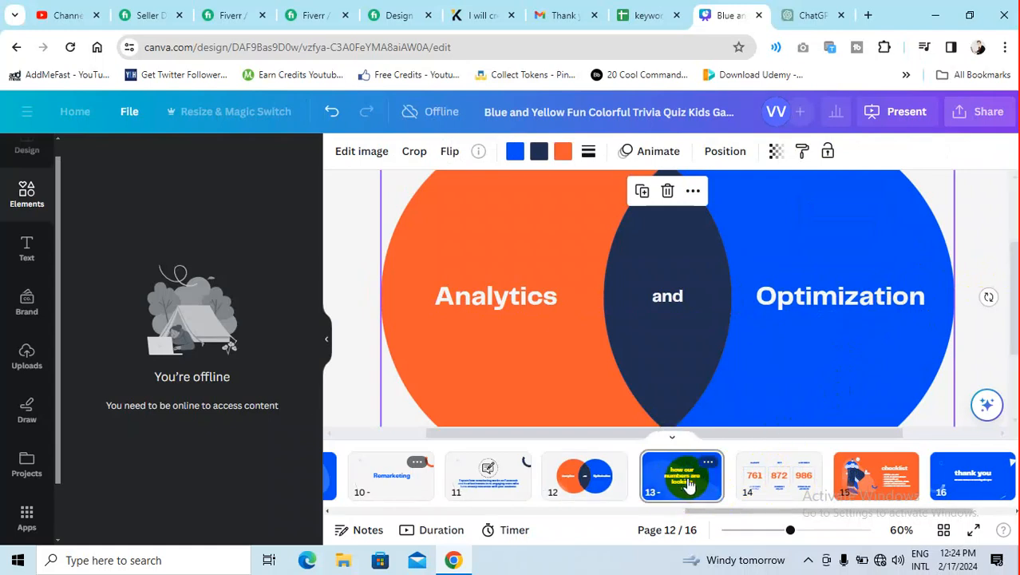
pyautogui.click(795, 18)
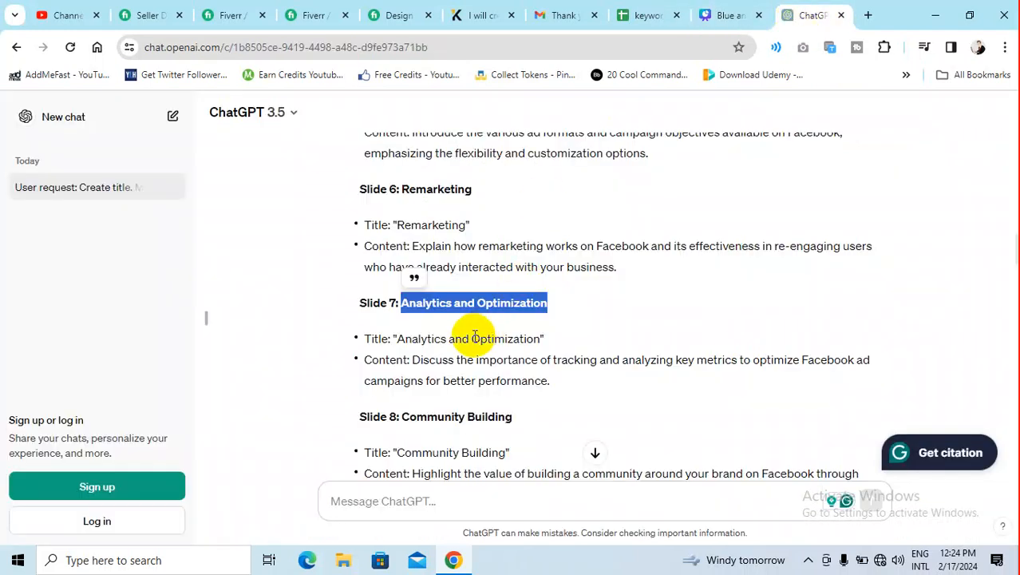
pyautogui.scroll(-1, 468, 338)
pyautogui.moveTo(413, 285); pyautogui.dragTo(552, 305)
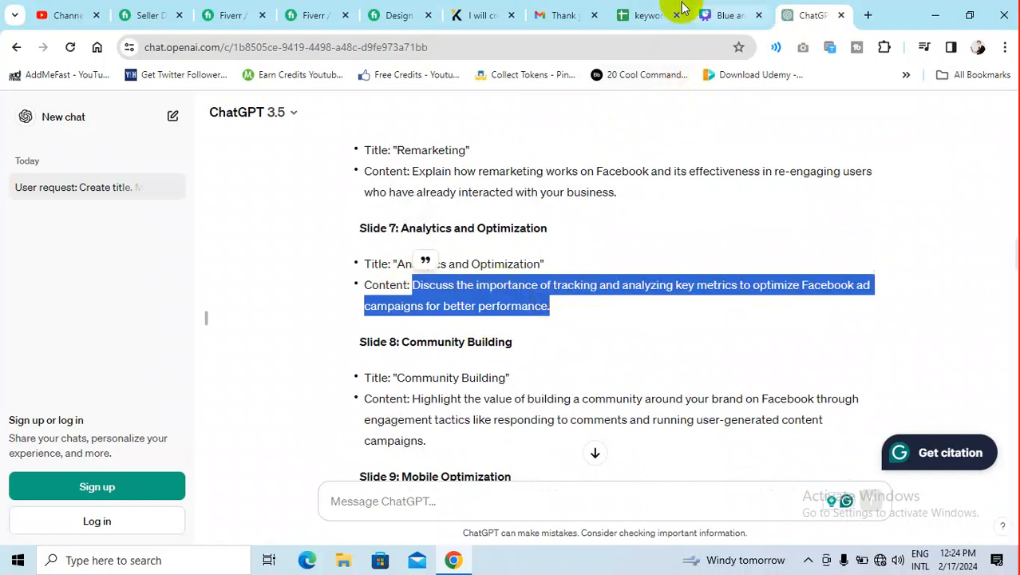
# - In Canva, replace slide 13's "how our numbers are looking" with the copied sentence at font size 44, continuing past the editor lock
pyautogui.click(722, 14)
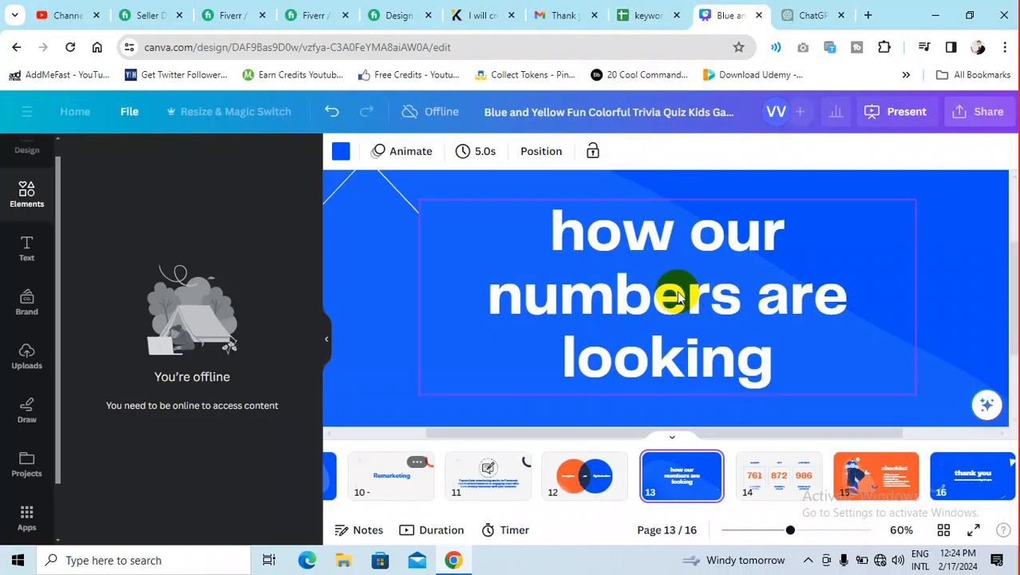
pyautogui.doubleClick(677, 292)
pyautogui.hotkey('ctrl', 'v')
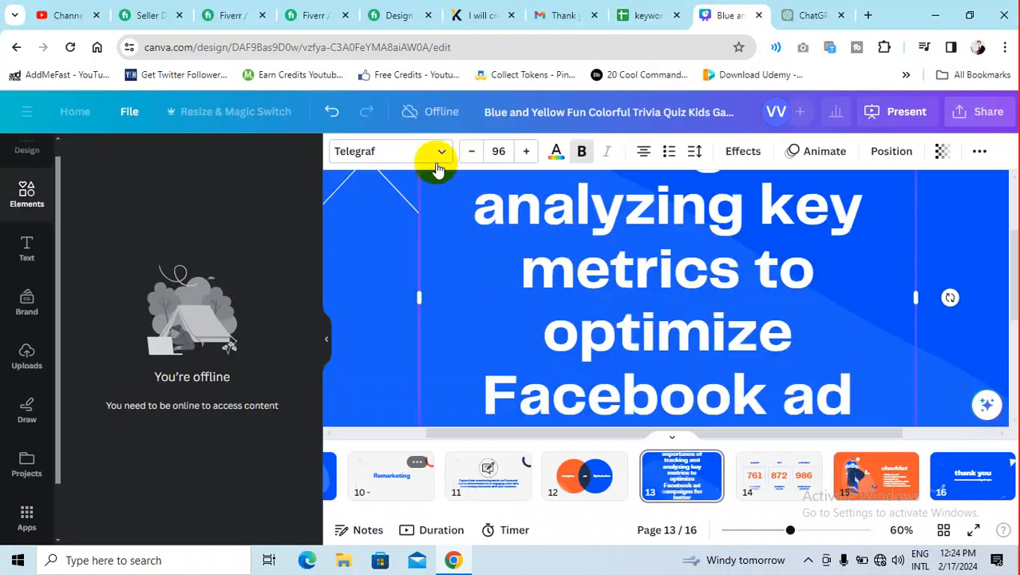
pyautogui.doubleClick(501, 151)
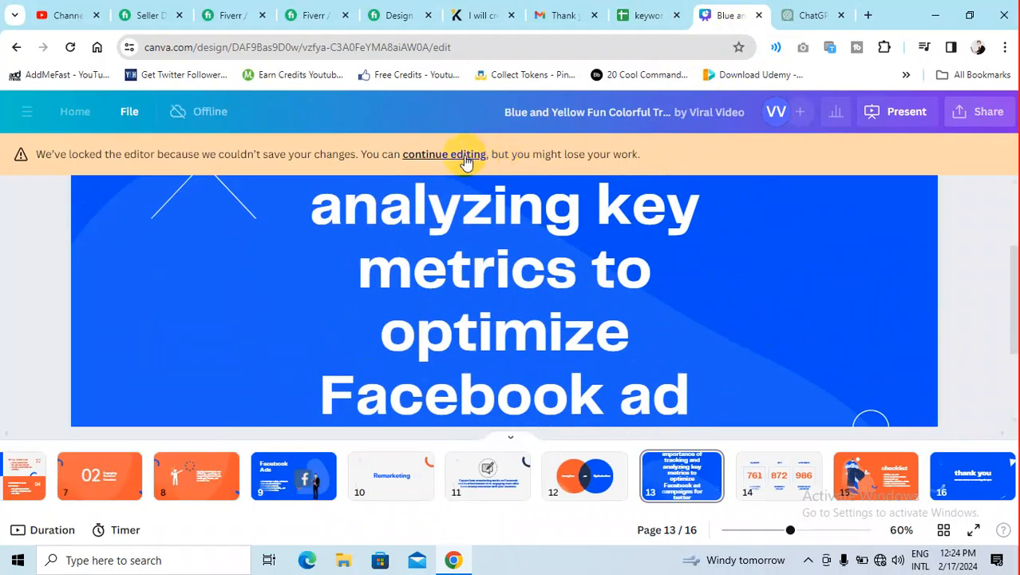
pyautogui.click(467, 158)
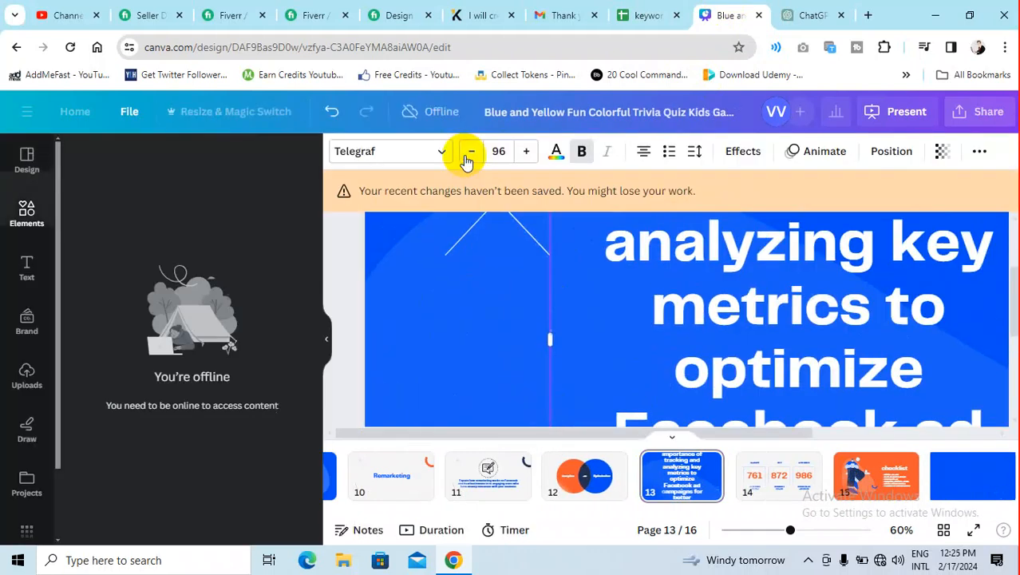
pyautogui.click(500, 151)
pyautogui.click(499, 151)
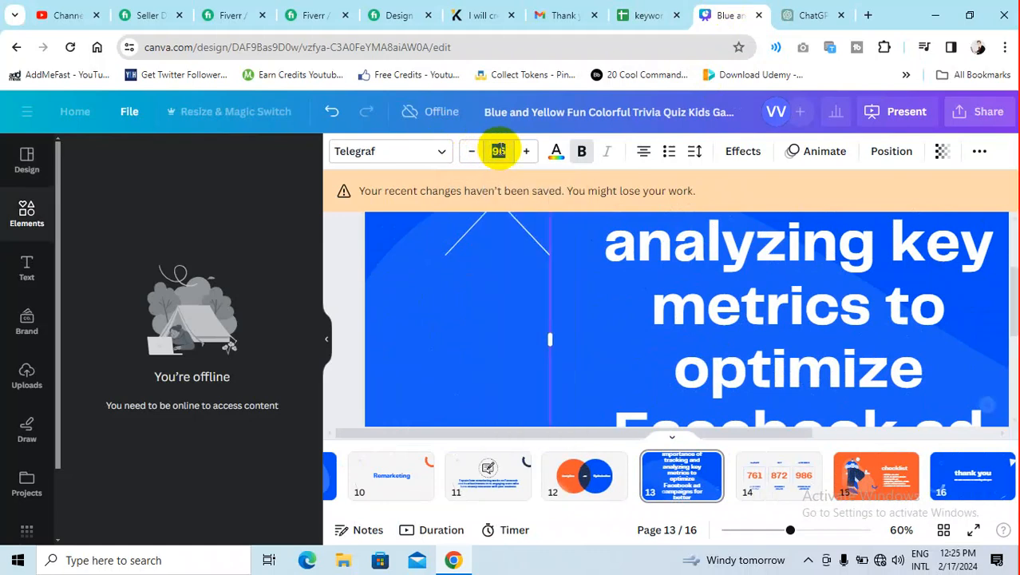
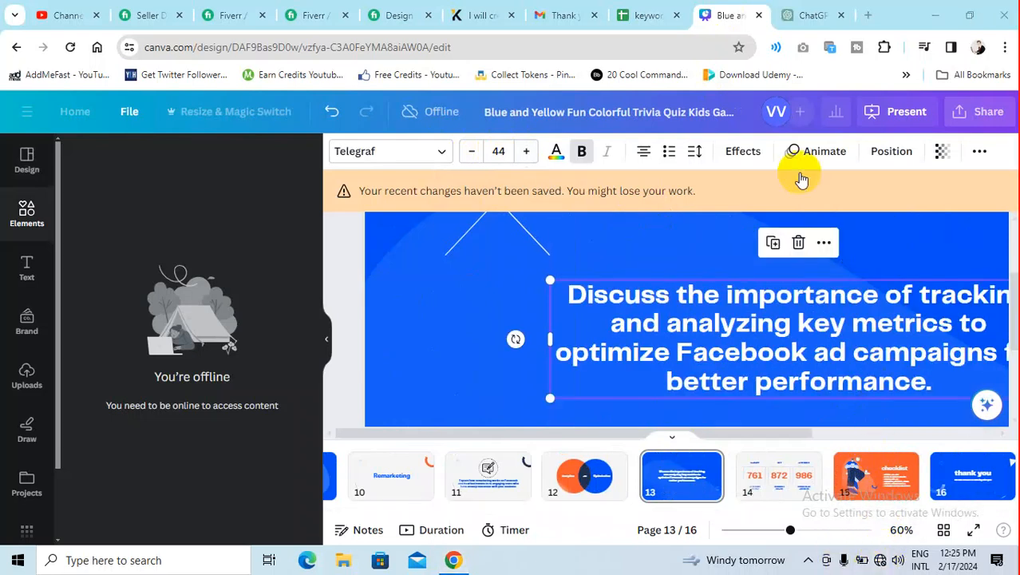
# - Switch the computer's Wi-Fi connection to the "Cox's Bazar Barta" network
pyautogui.click(880, 560)
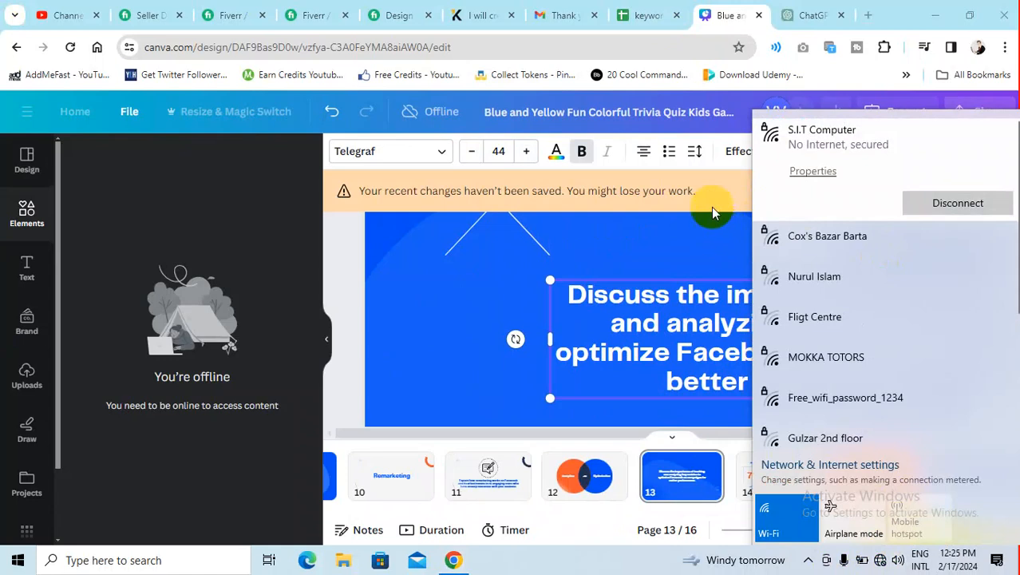
pyautogui.click(861, 238)
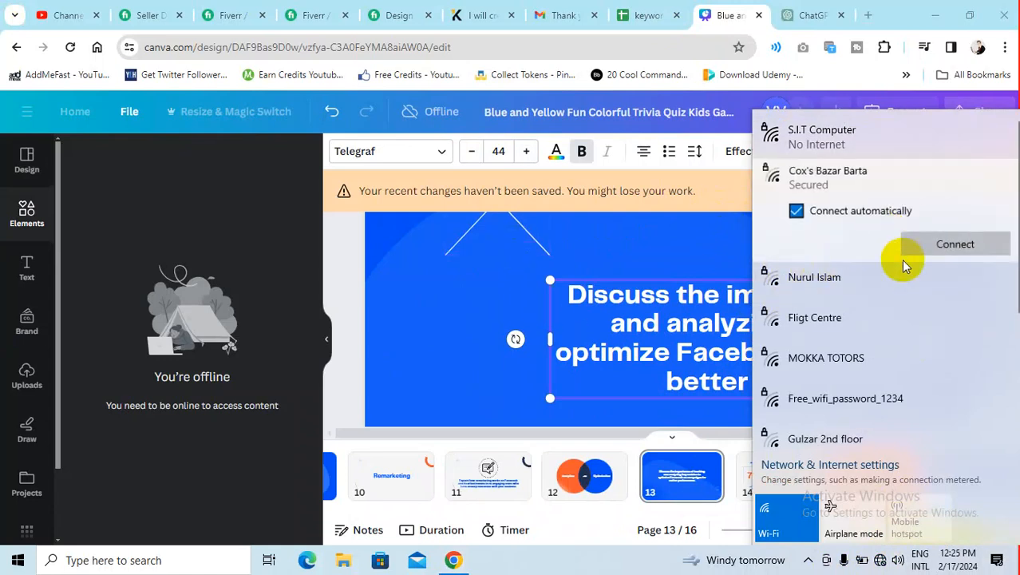
pyautogui.click(934, 246)
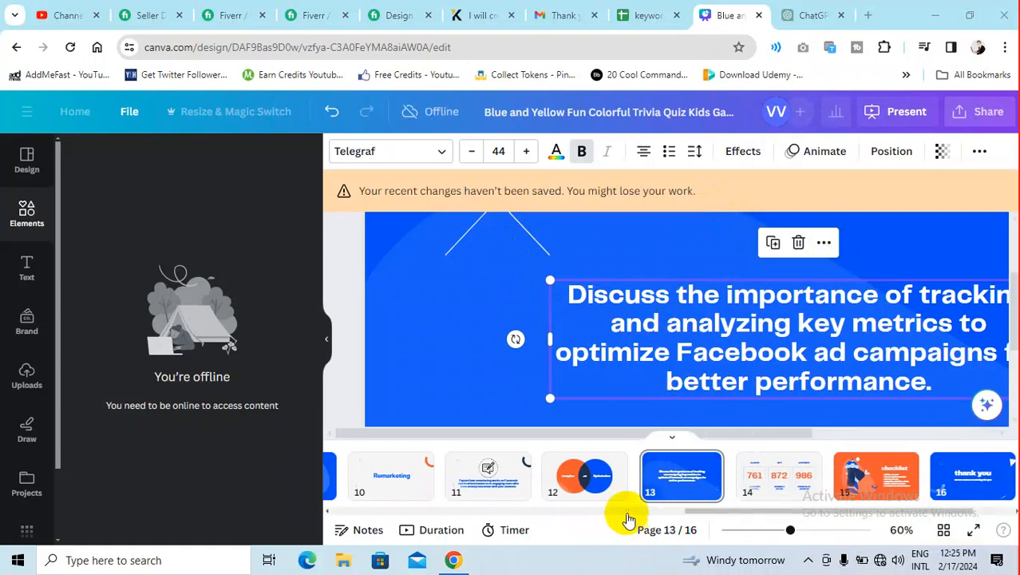
# - Copy the slide 7 title "Analytics and Optimization" from the ChatGPT answer and return to the Canva elements library on slide 13
pyautogui.moveTo(793, 530); pyautogui.dragTo(770, 530)
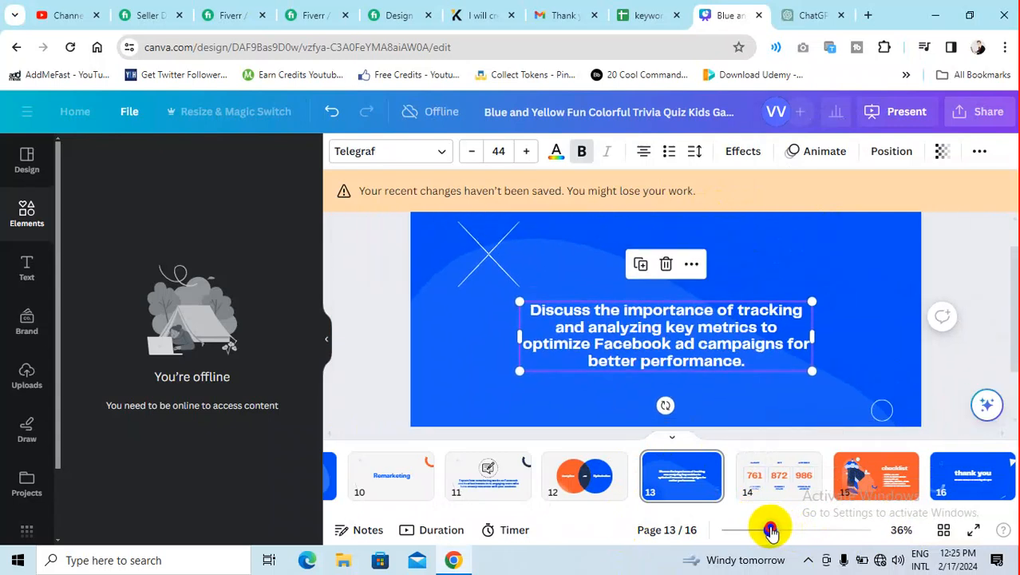
pyautogui.click(803, 16)
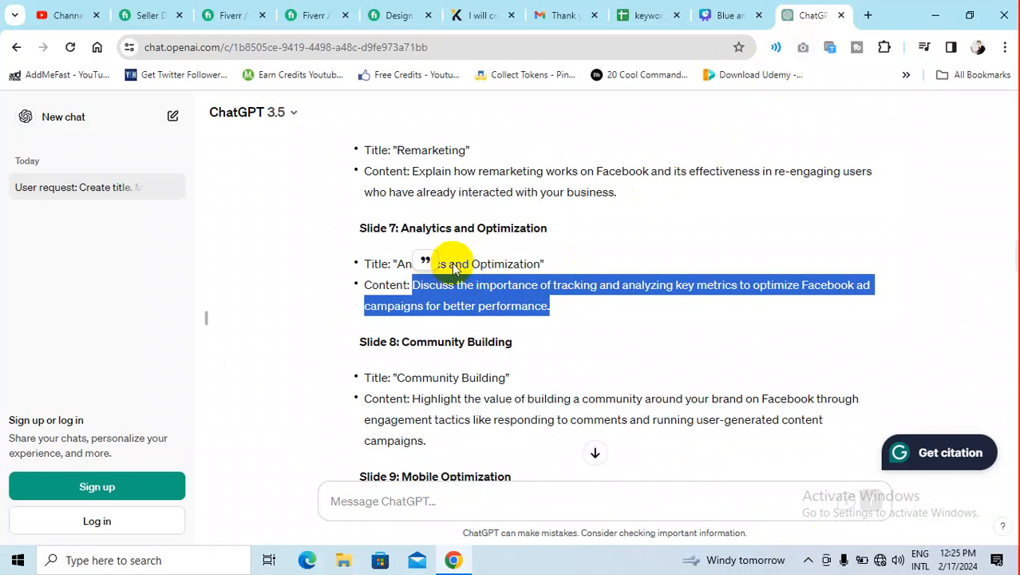
pyautogui.moveTo(402, 228); pyautogui.dragTo(550, 234)
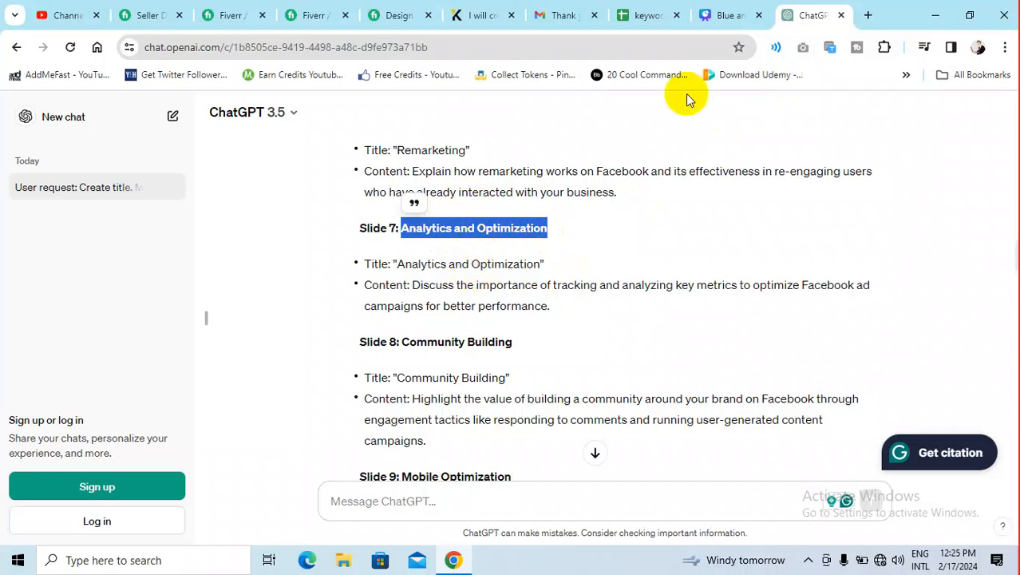
pyautogui.rightClick(520, 226)
pyautogui.click(551, 239)
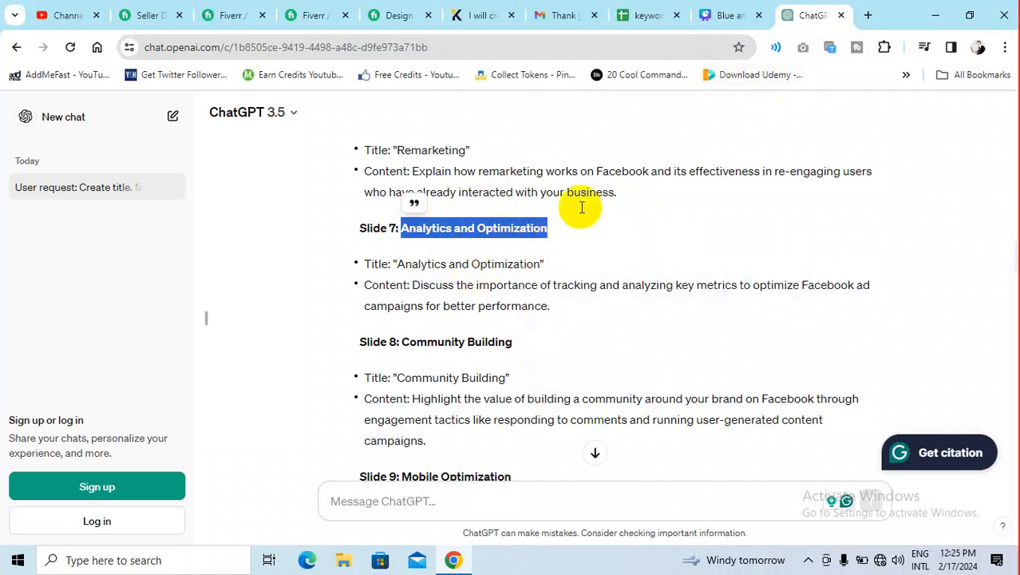
pyautogui.click(713, 16)
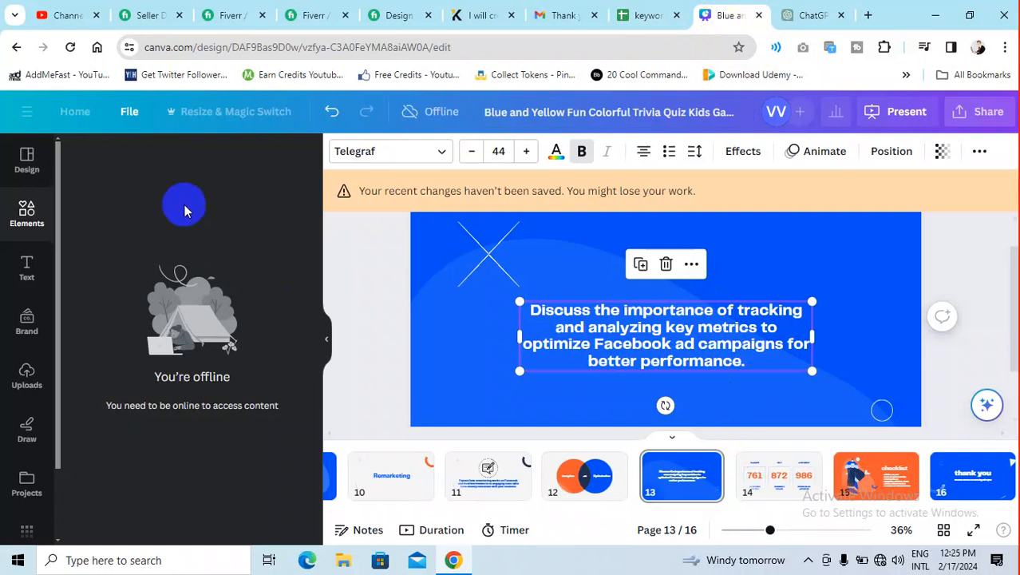
pyautogui.click(29, 208)
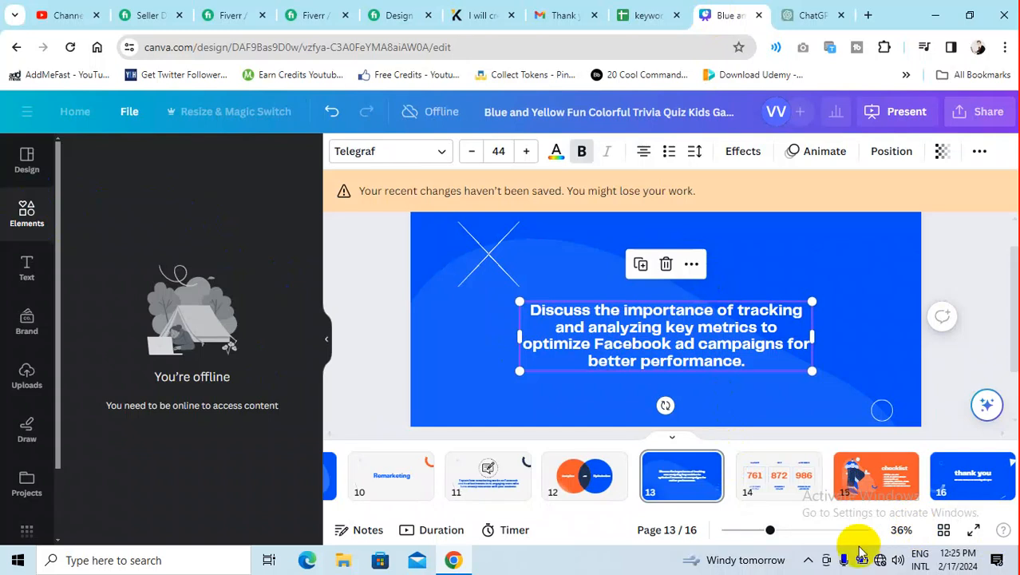
# - Check the available Wi-Fi networks and start the Windows network troubleshooter
pyautogui.click(883, 559)
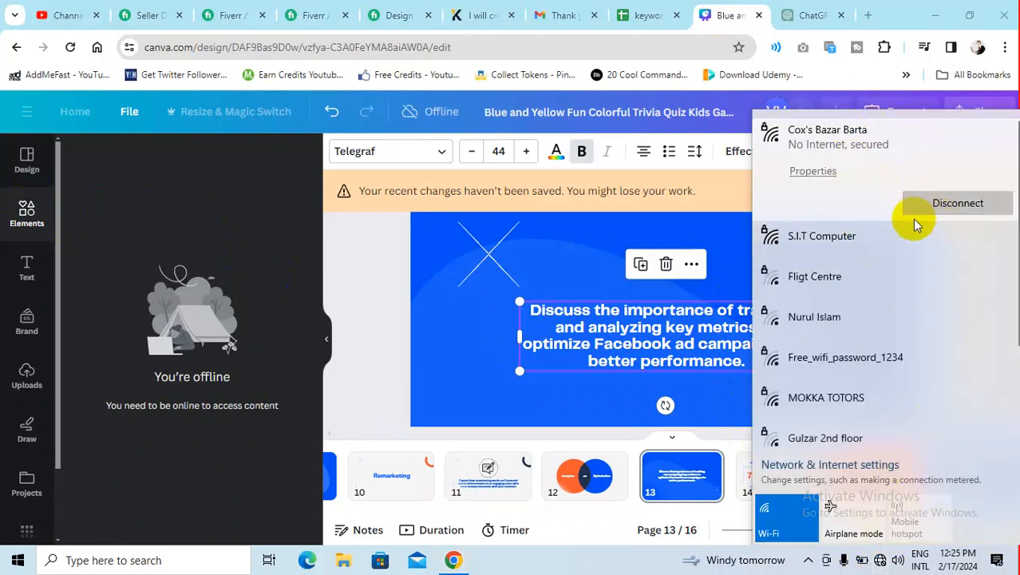
pyautogui.rightClick(882, 558)
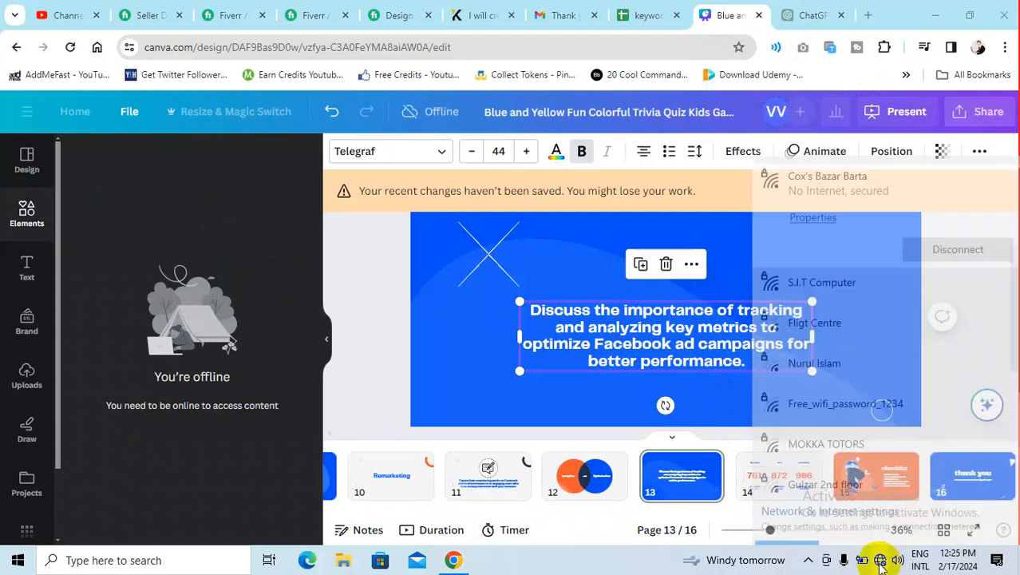
pyautogui.click(876, 520)
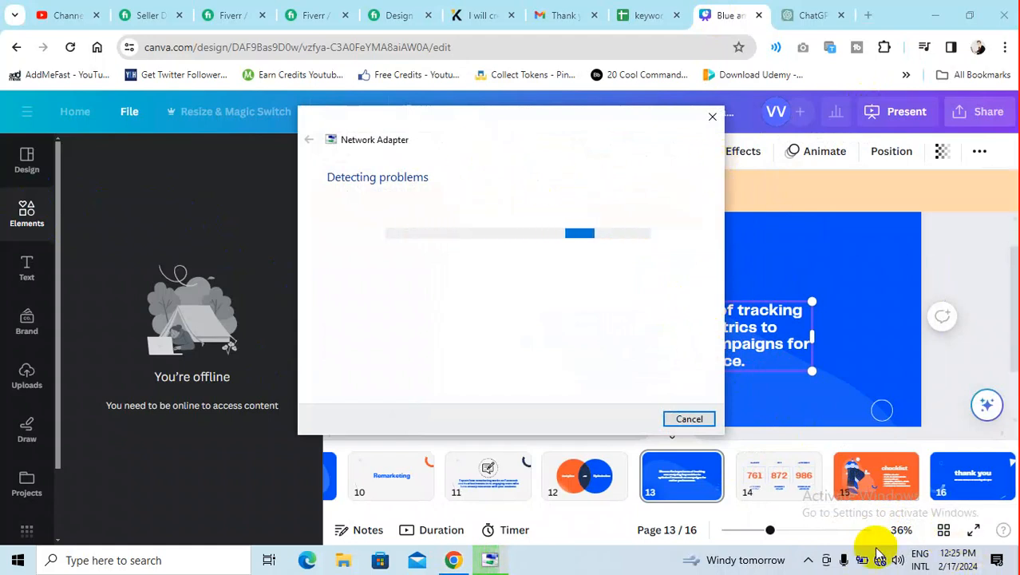
pyautogui.click(808, 560)
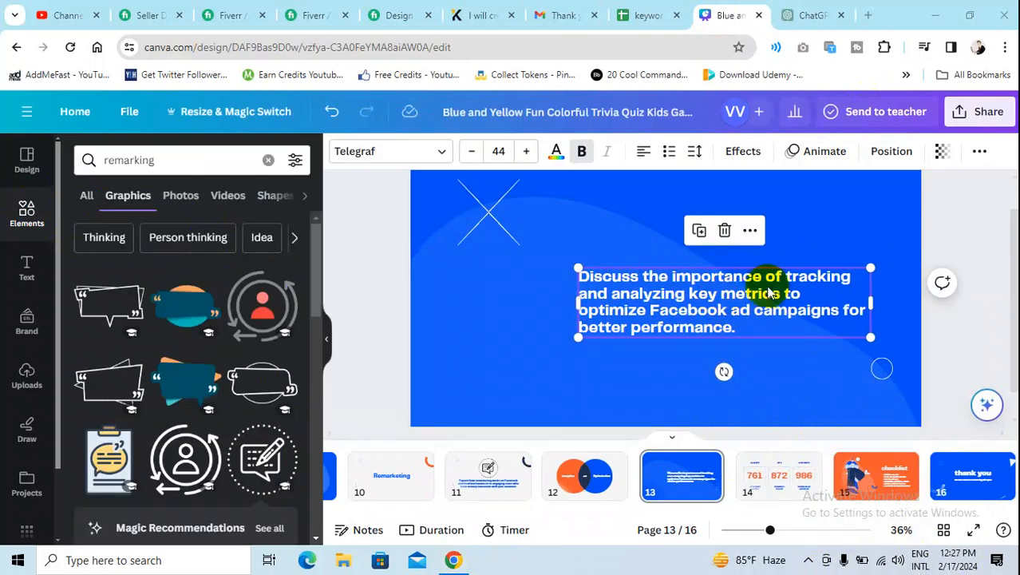
# - Narrow the text box on page 13 so the paragraph wraps to five lines, and place it in the slide's right half
pyautogui.moveTo(777, 292); pyautogui.dragTo(801, 296)
pyautogui.moveTo(884, 314); pyautogui.dragTo(830, 315)
pyautogui.moveTo(740, 296); pyautogui.dragTo(791, 298)
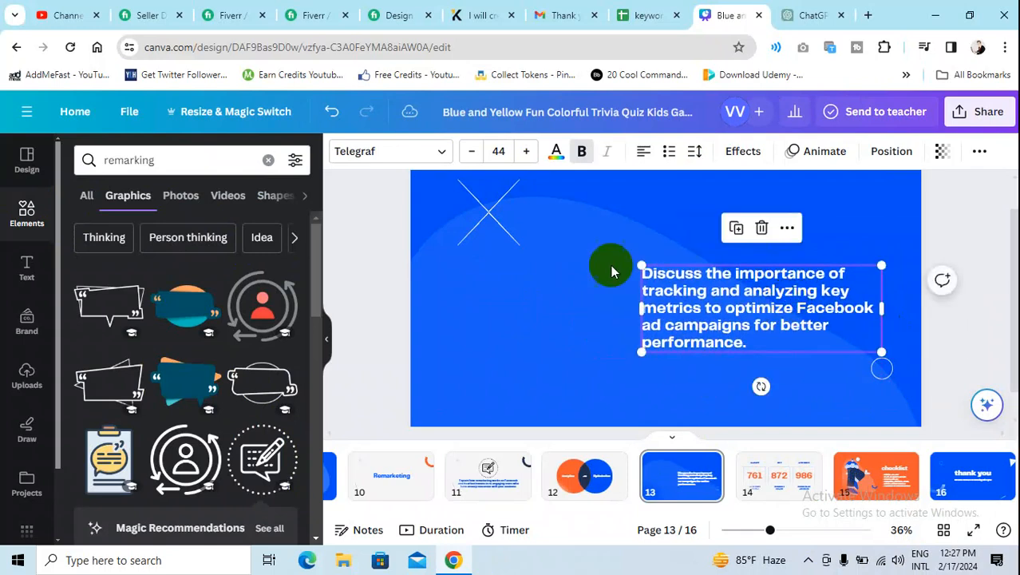
pyautogui.moveTo(715, 294); pyautogui.dragTo(716, 287)
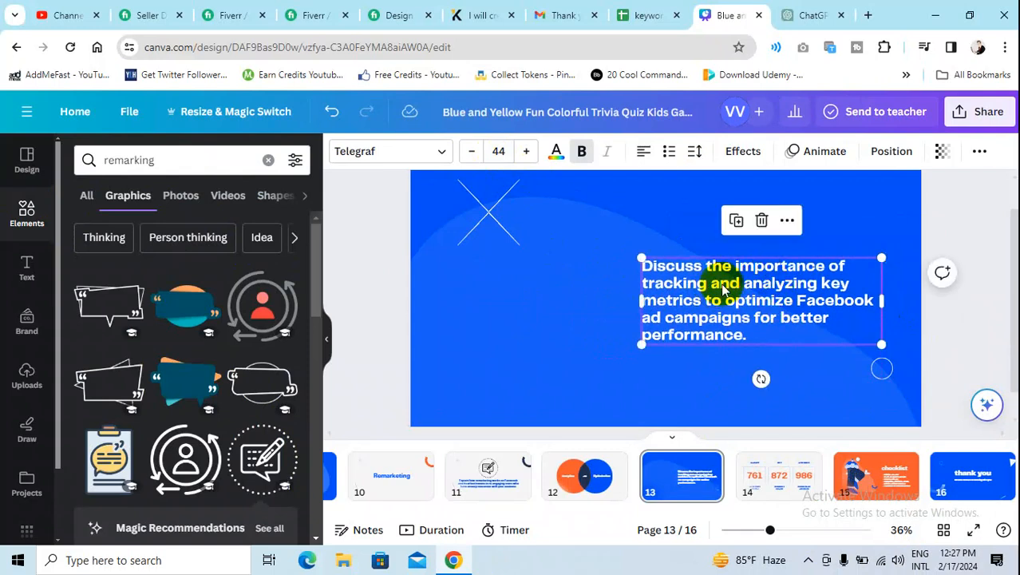
pyautogui.click(799, 15)
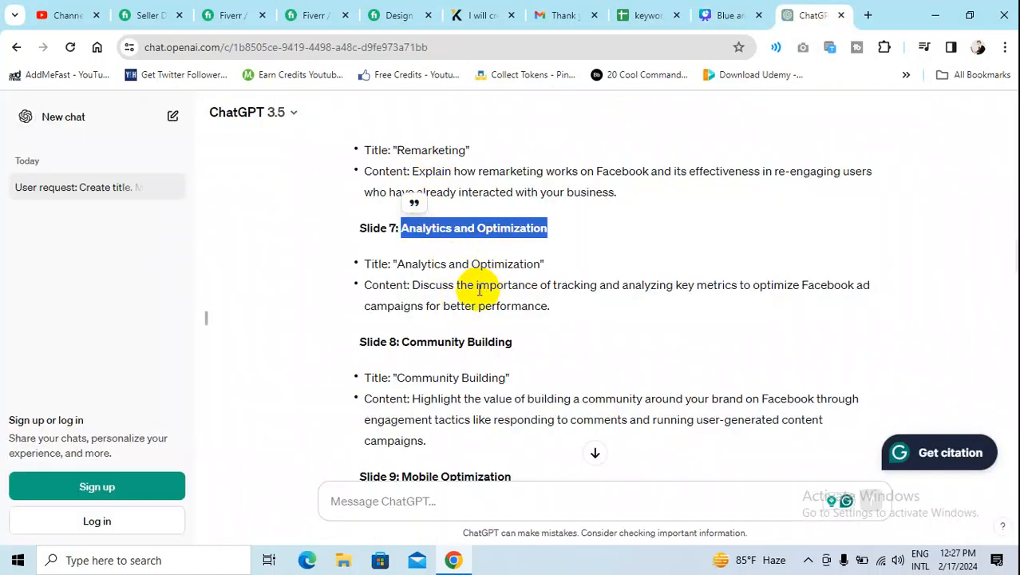
pyautogui.moveTo(414, 285); pyautogui.dragTo(541, 303)
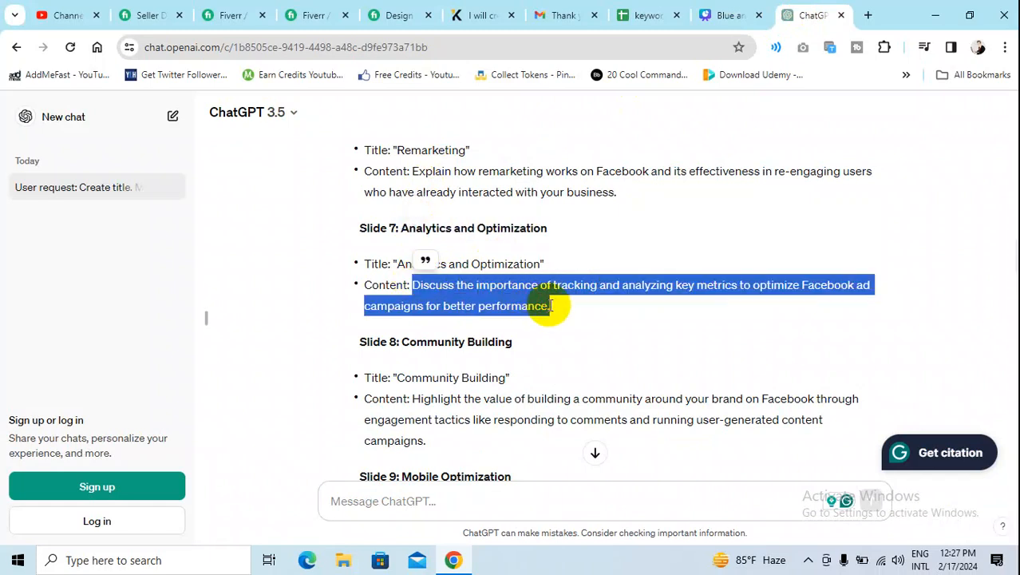
pyautogui.click(728, 16)
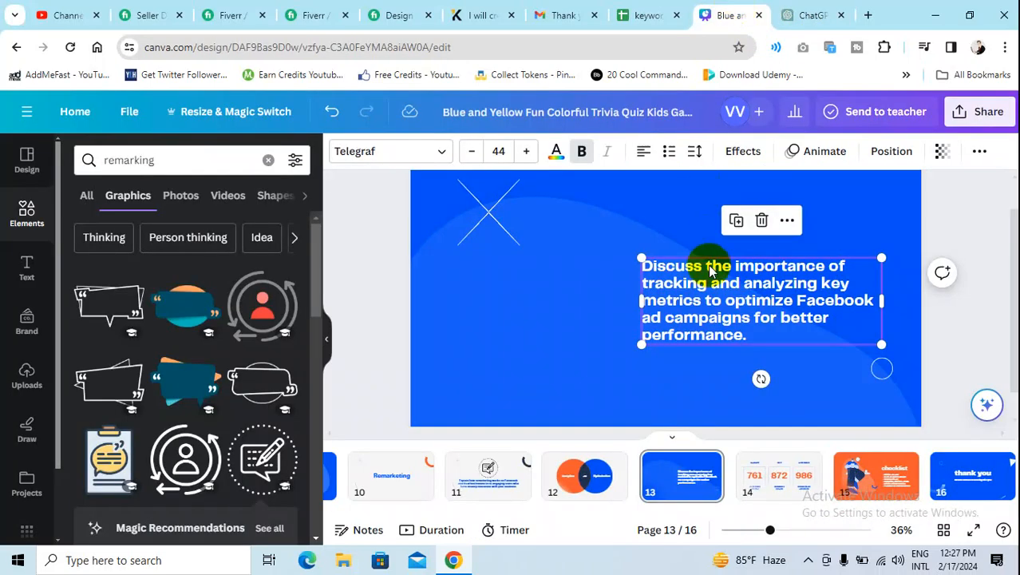
# - Copy the Slide 7 title from ChatGPT and search Canva's elements for "Analytics + Optimization"
pyautogui.click(793, 24)
pyautogui.moveTo(403, 228); pyautogui.dragTo(547, 229)
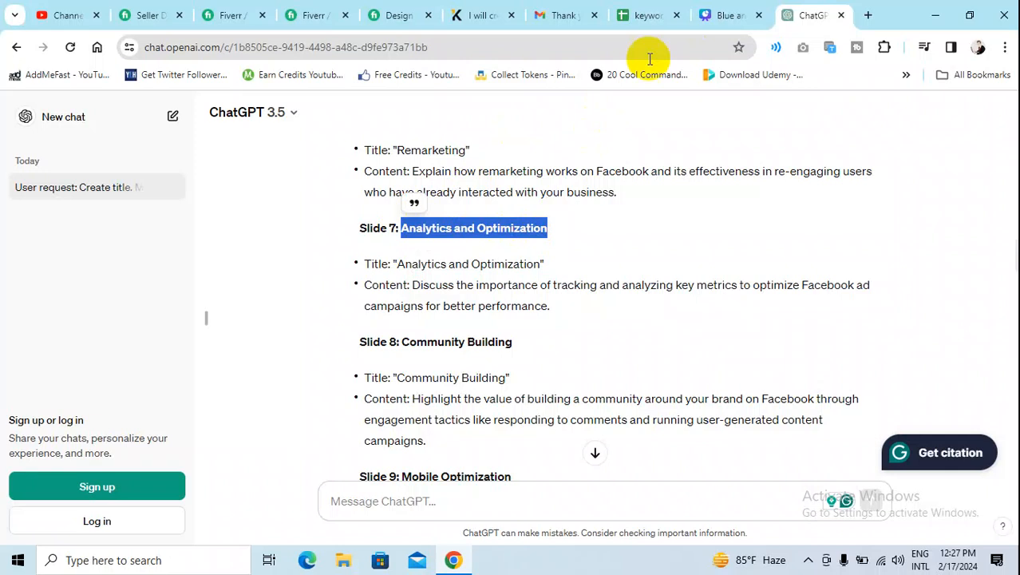
pyautogui.click(715, 24)
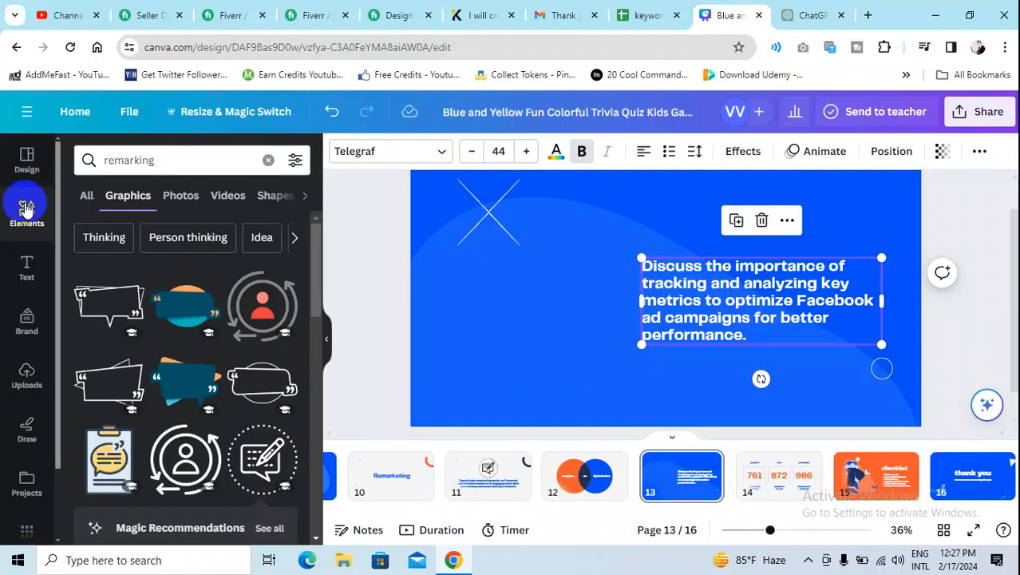
pyautogui.click(198, 154)
pyautogui.hotkey('ctrl', 'v')
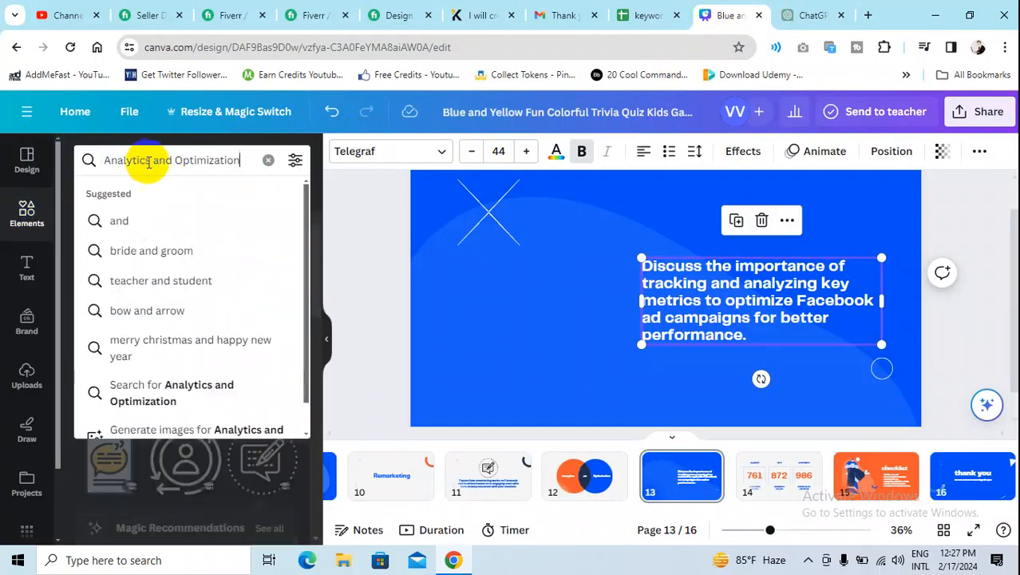
pyautogui.moveTo(153, 160); pyautogui.dragTo(177, 162)
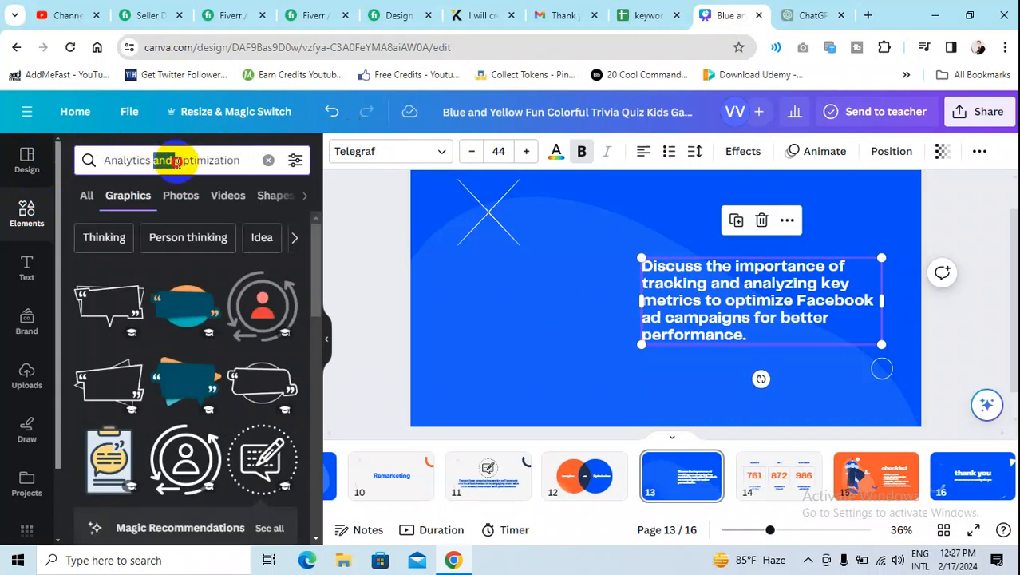
pyautogui.write('+')
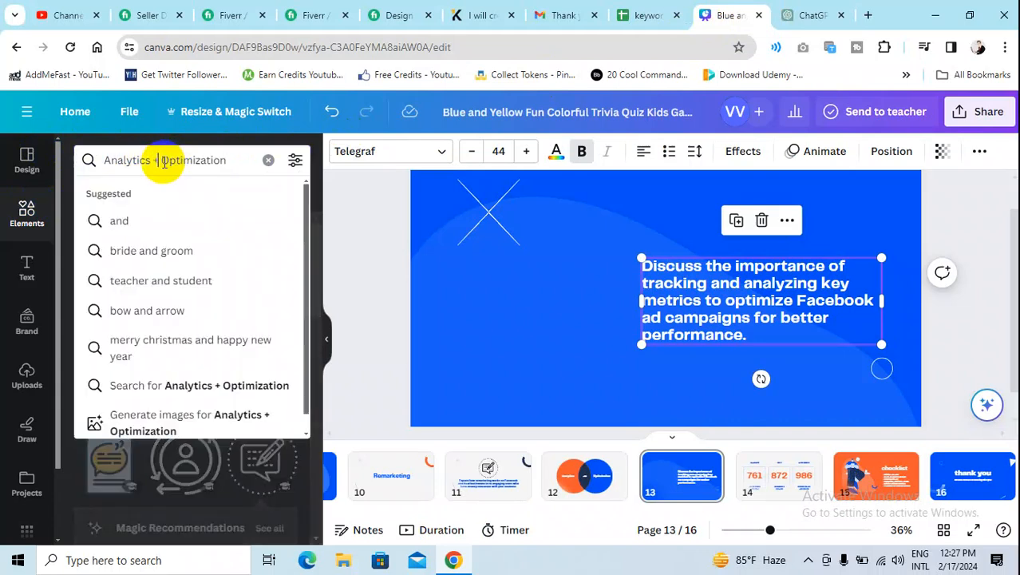
pyautogui.press('Return')
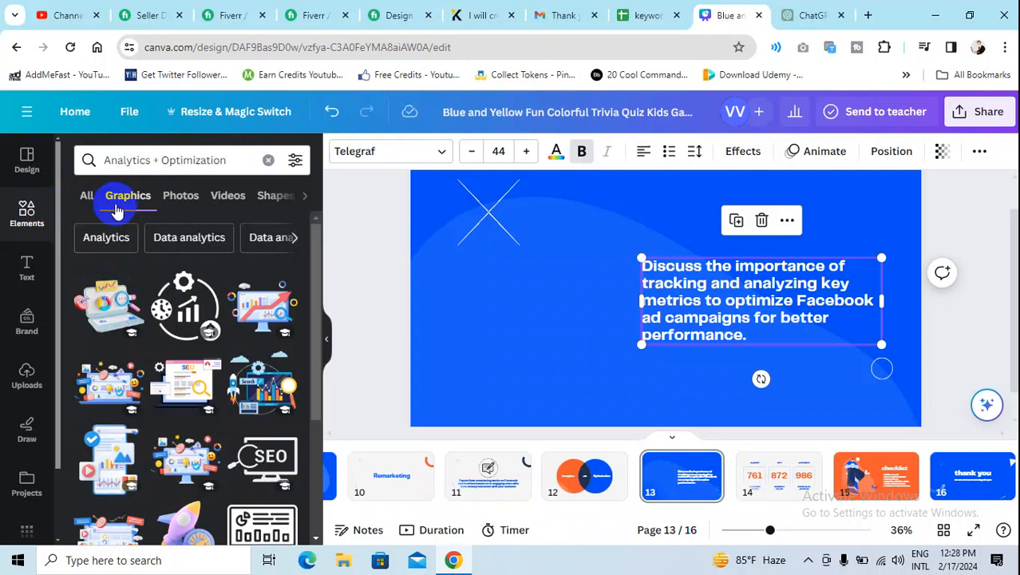
# - Add the photo of the man holding a magnifying glass at a monitor to page 13 and remove its background
pyautogui.click(180, 199)
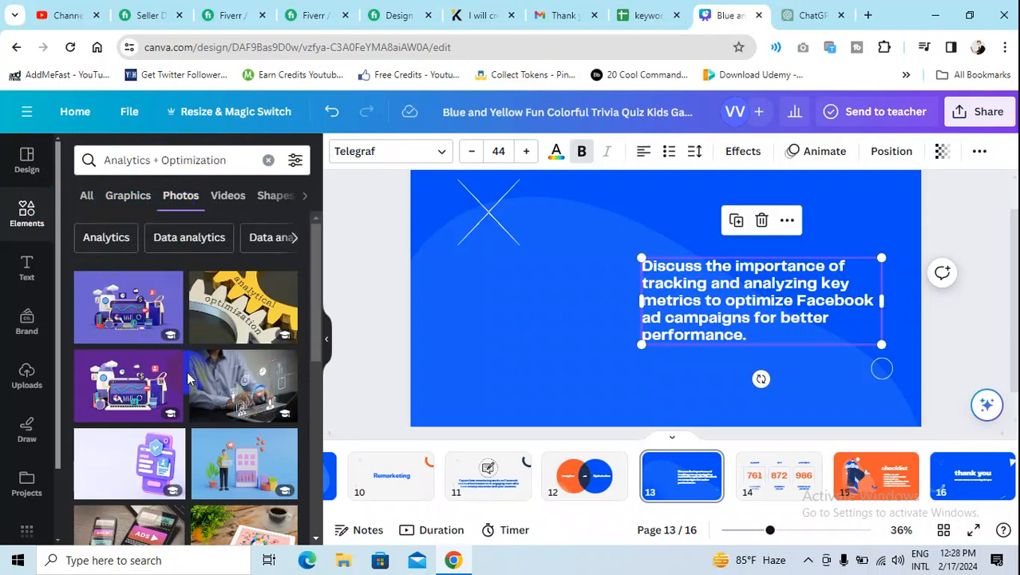
pyautogui.scroll(-2, 154, 375)
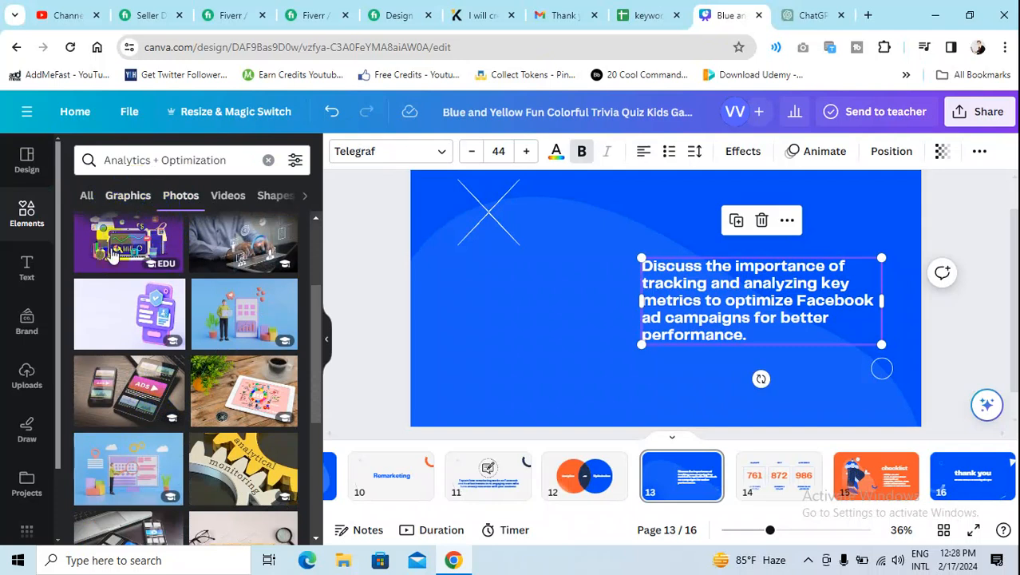
pyautogui.scroll(-2, 143, 435)
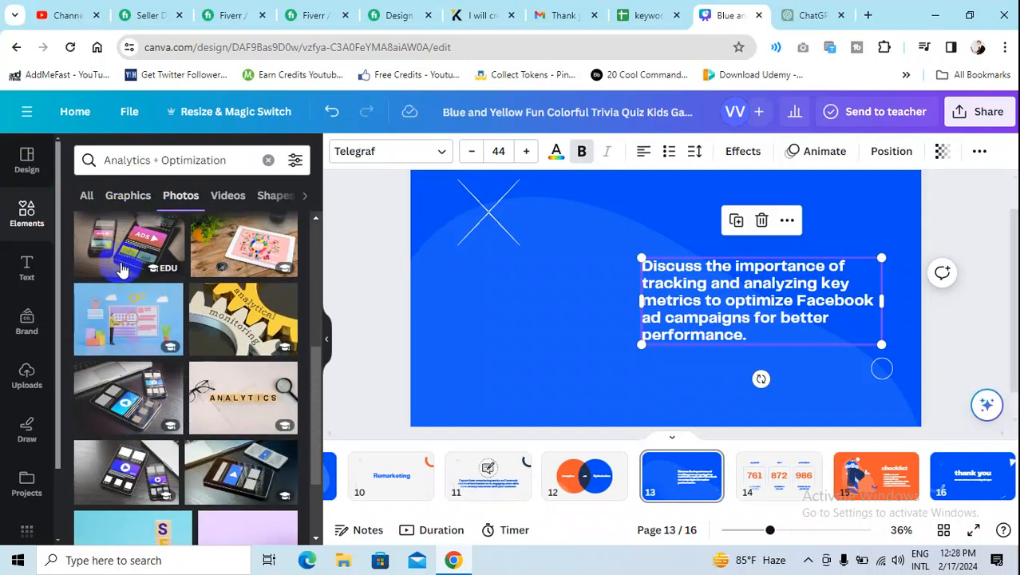
pyautogui.click(128, 319)
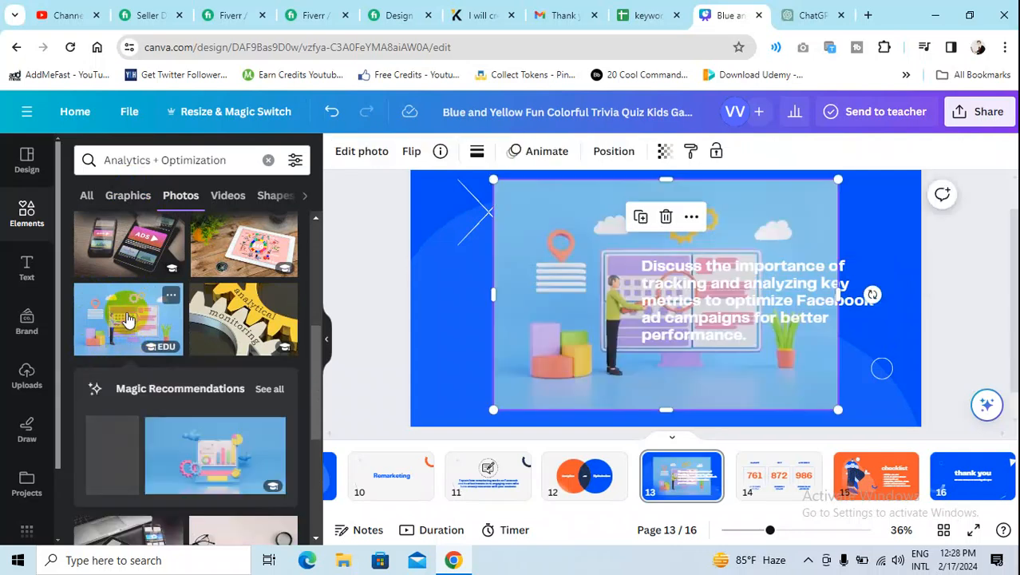
pyautogui.moveTo(655, 378); pyautogui.dragTo(564, 378)
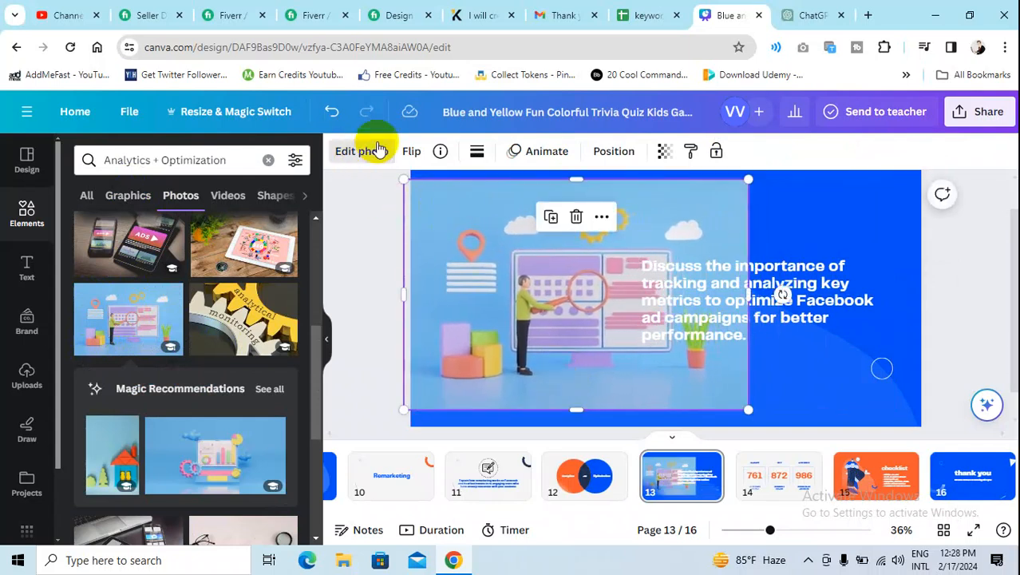
pyautogui.click(379, 150)
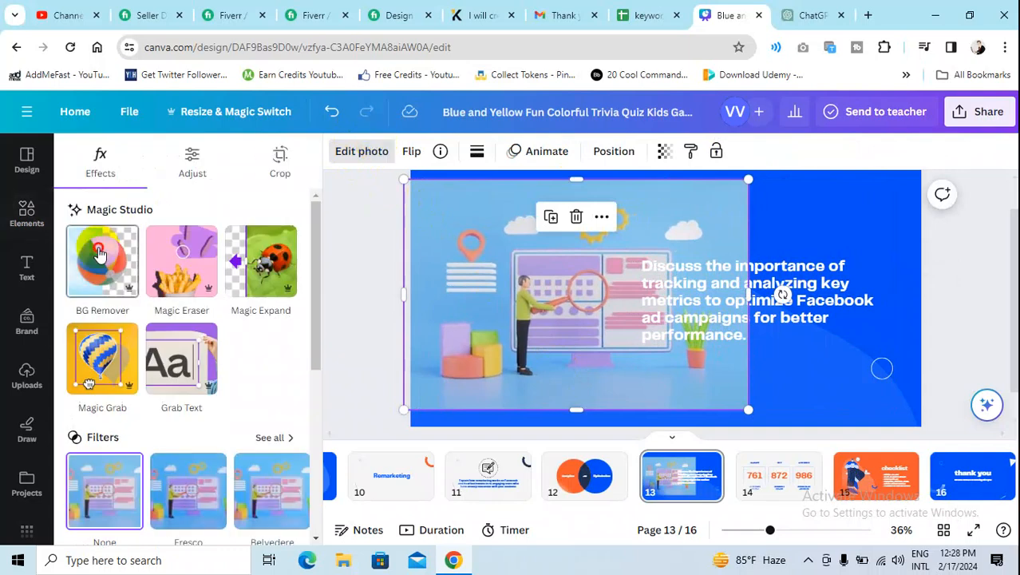
pyautogui.click(132, 257)
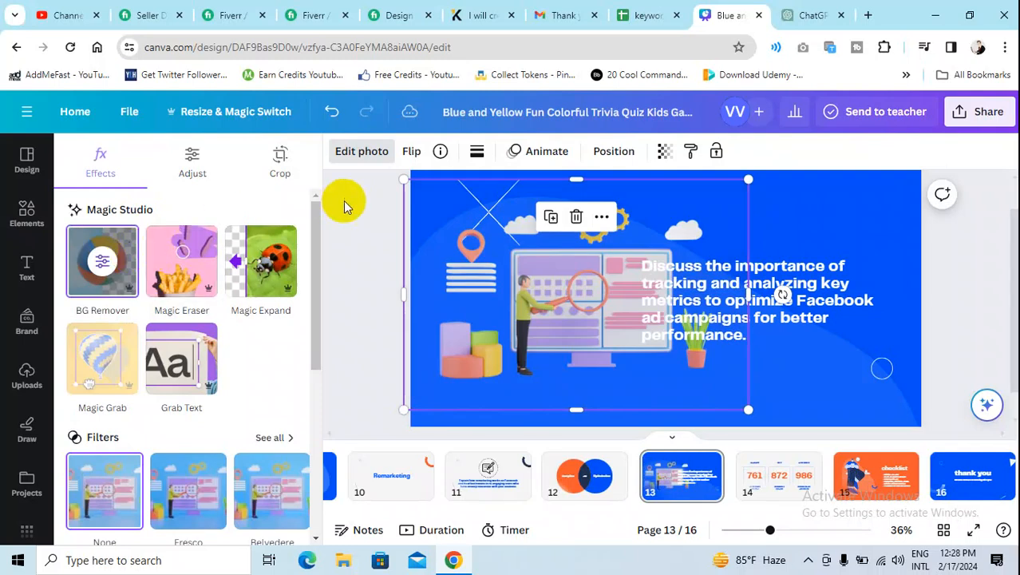
# - Scale down the cut-out illustration and position it in the left half of page 13, next to the paragraph
pyautogui.moveTo(748, 410); pyautogui.dragTo(642, 338)
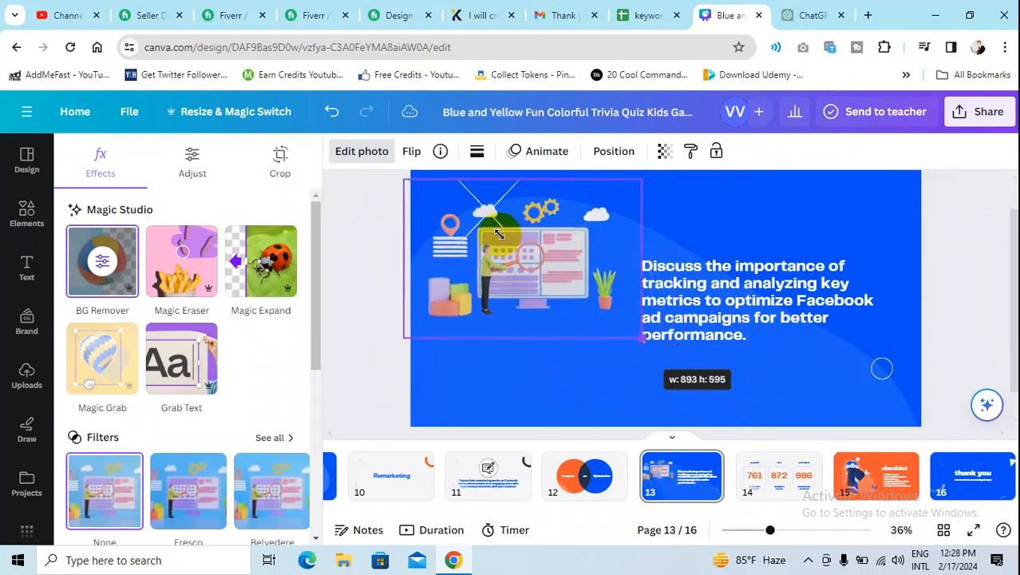
pyautogui.moveTo(512, 251); pyautogui.dragTo(563, 286)
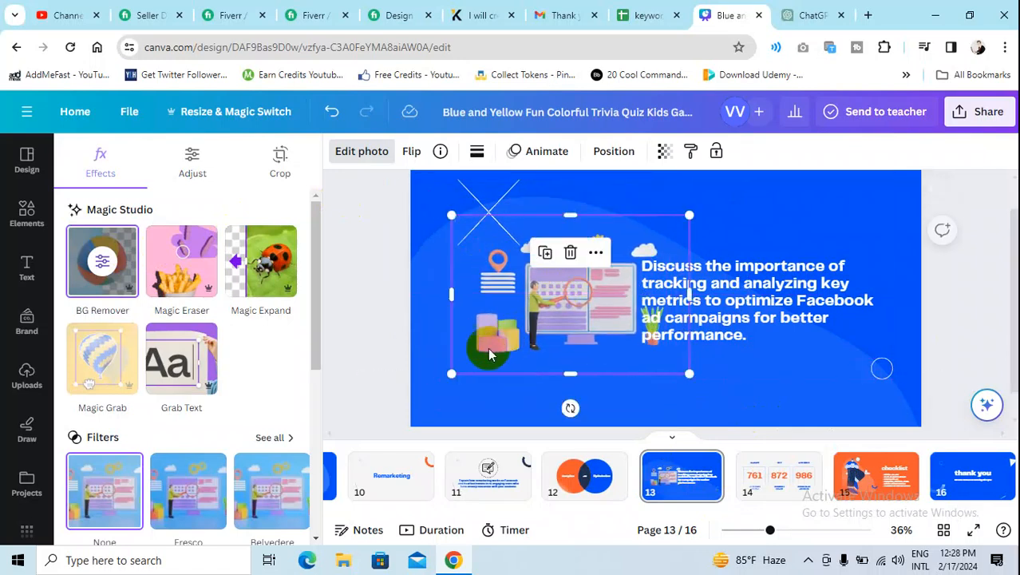
pyautogui.moveTo(442, 393); pyautogui.dragTo(387, 436)
pyautogui.moveTo(600, 329); pyautogui.dragTo(591, 310)
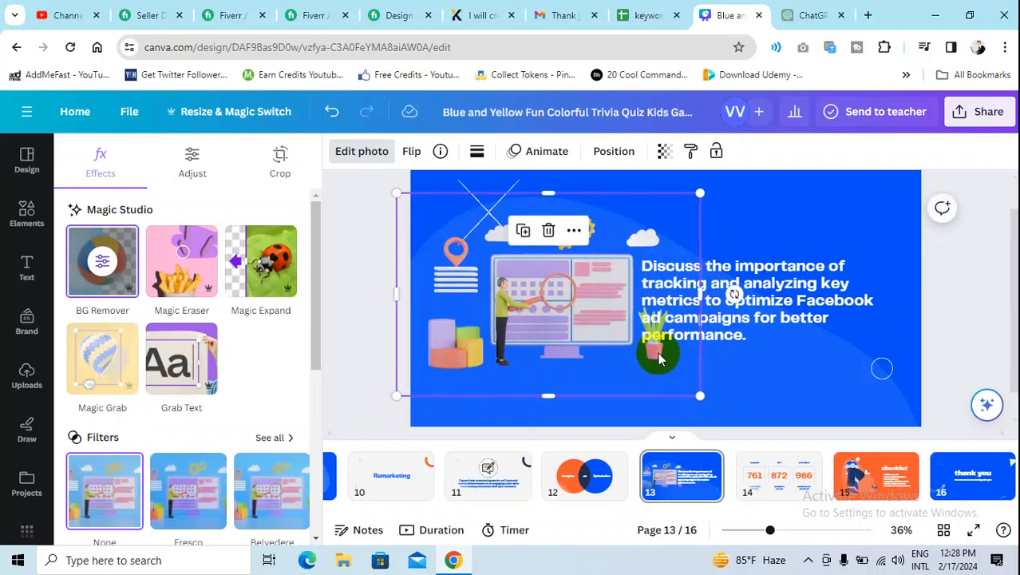
pyautogui.moveTo(658, 357)
pyautogui.mouseDown()
pyautogui.moveTo(656, 335)
pyautogui.moveTo(659, 359)
pyautogui.mouseUp()
# - Send the illustration on page 13 one layer backward
pyautogui.moveTo(690, 217); pyautogui.dragTo(759, 231)
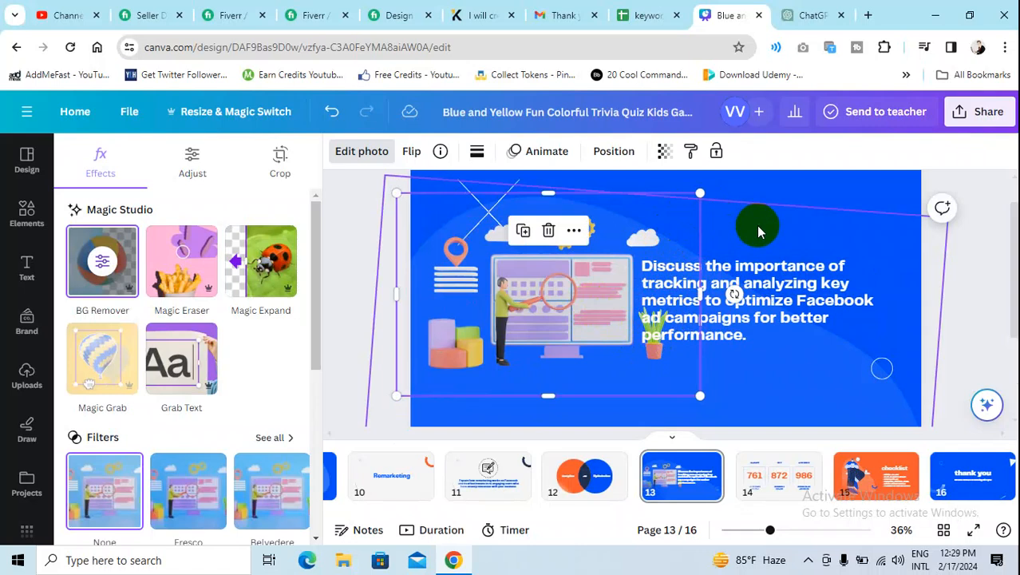
pyautogui.click(757, 231)
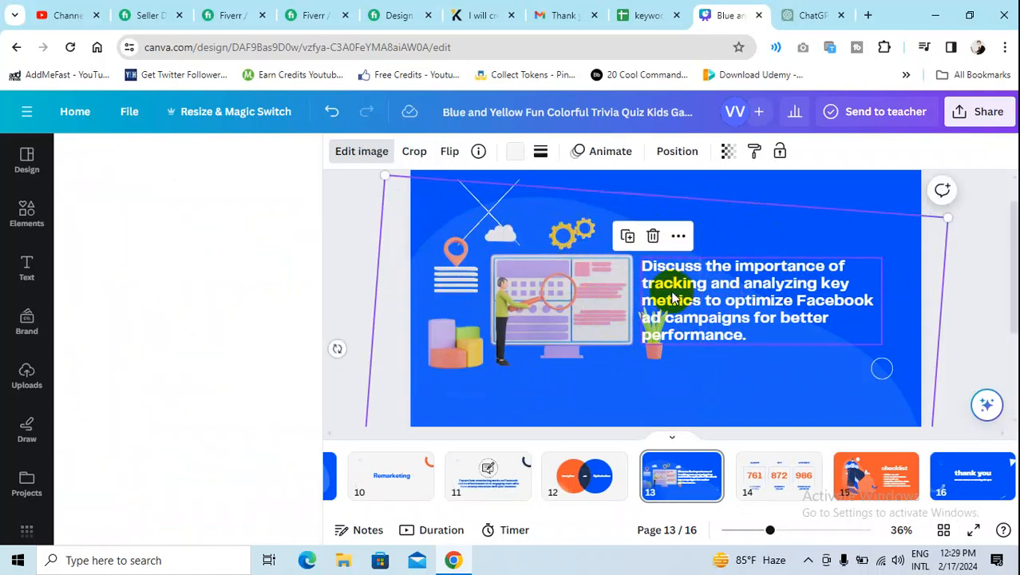
pyautogui.click(621, 298)
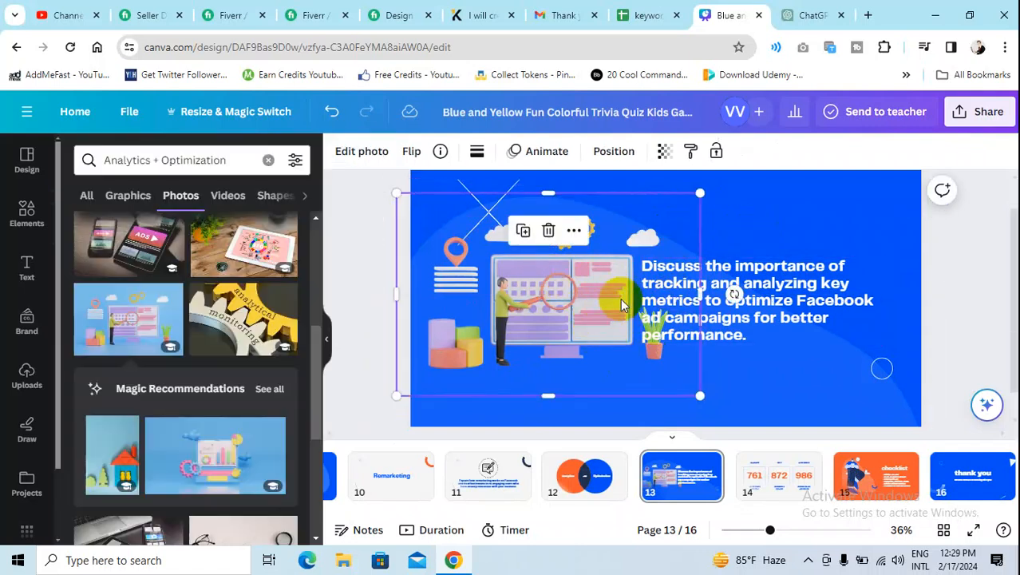
pyautogui.click(653, 277)
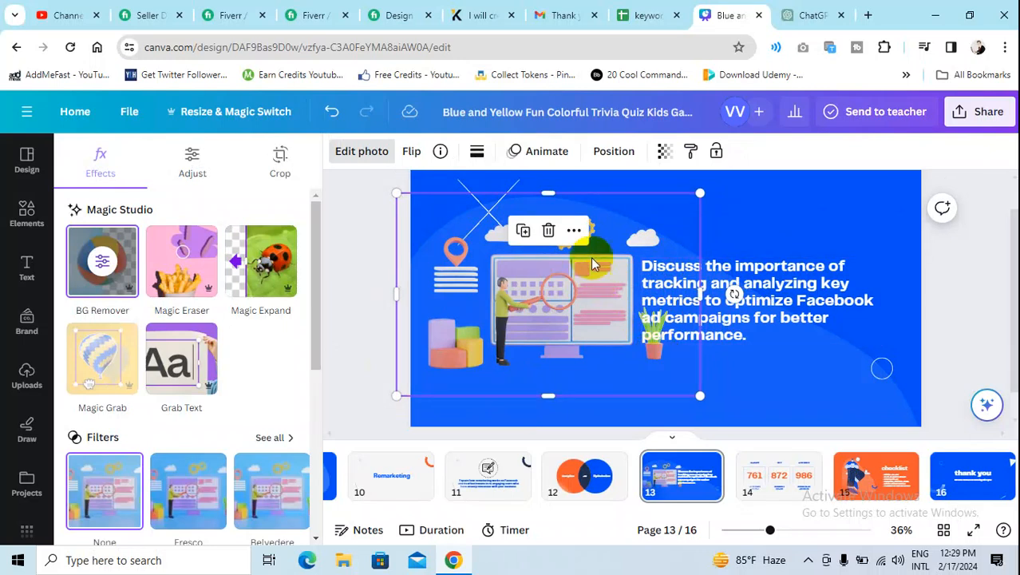
pyautogui.click(575, 230)
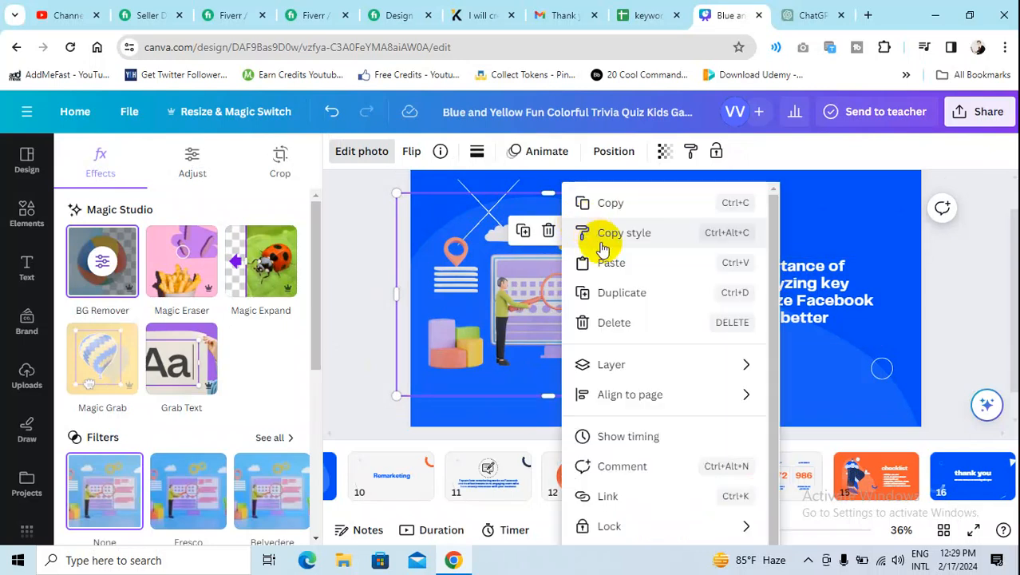
pyautogui.moveTo(633, 365)
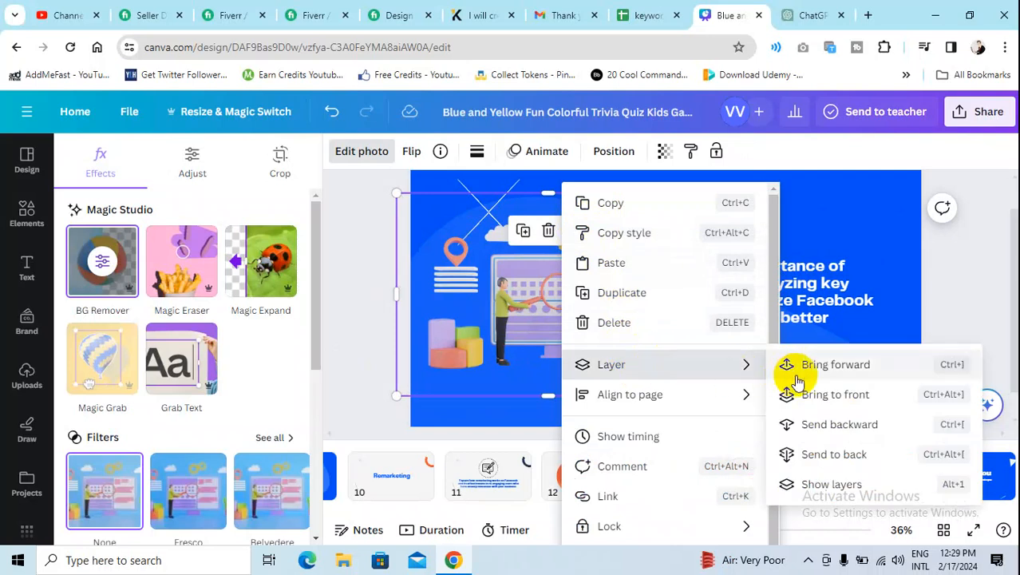
pyautogui.click(842, 428)
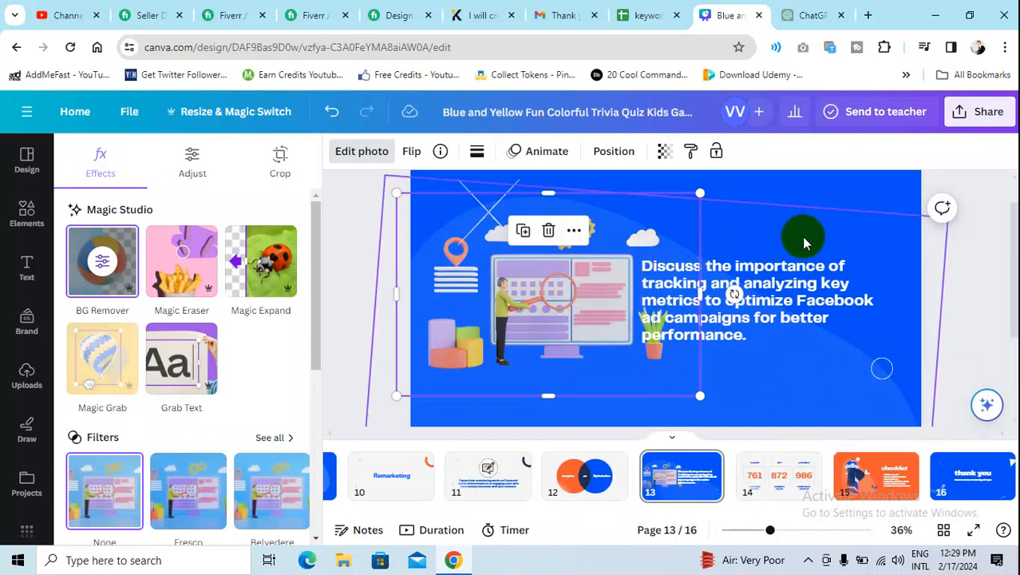
pyautogui.click(662, 382)
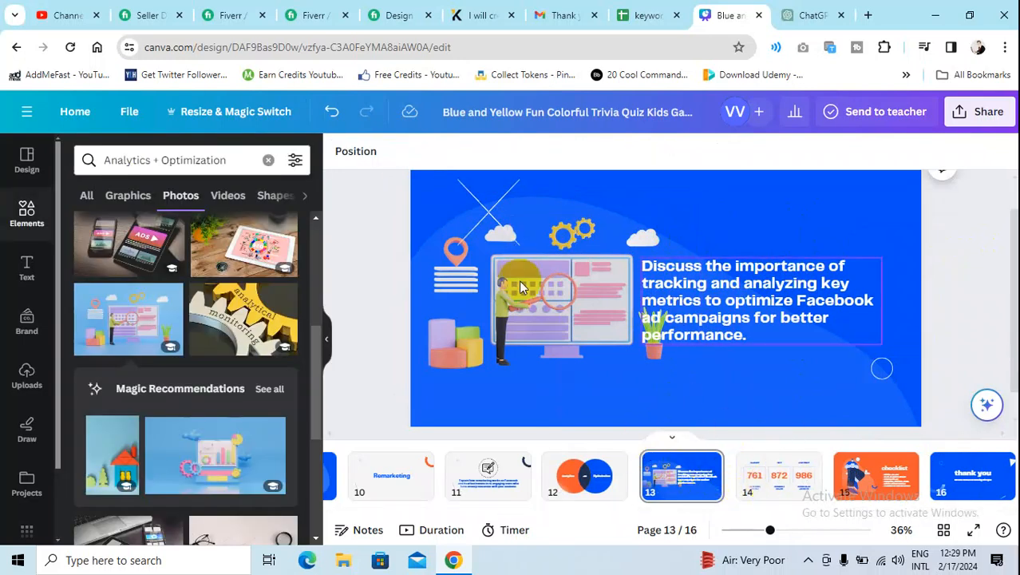
# - Switch to ChatGPT and copy the Slide 8 title "Community Building"
pyautogui.click(807, 16)
pyautogui.scroll(-1, 438, 302)
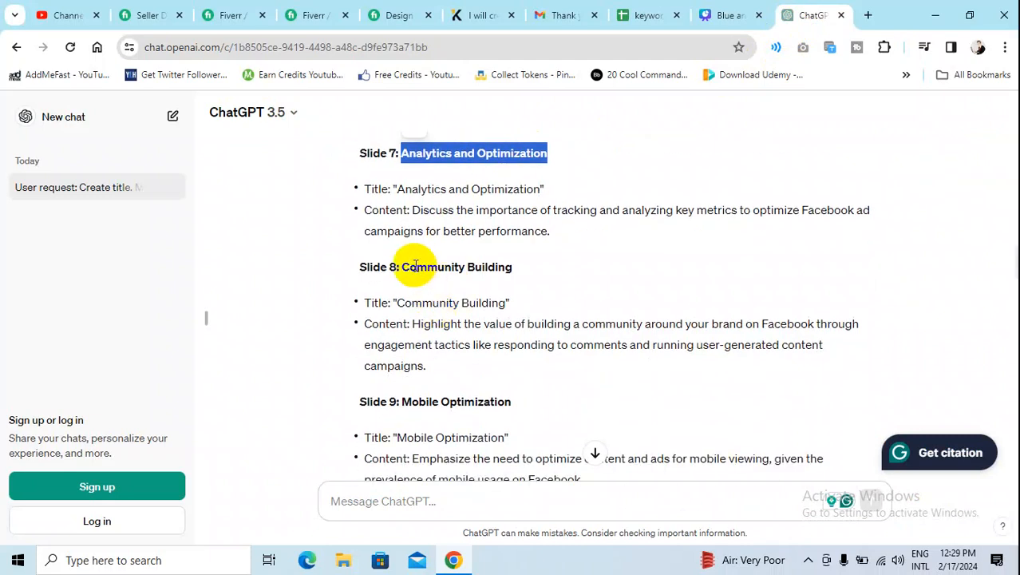
pyautogui.moveTo(401, 266); pyautogui.dragTo(524, 265)
pyautogui.hotkey('ctrl', 'c')
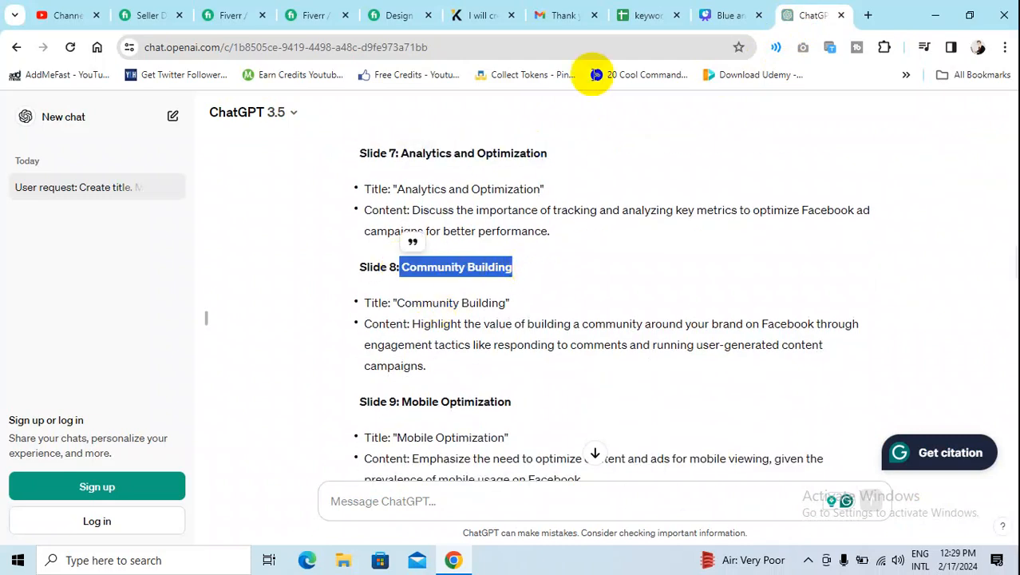
# - Switch to Canva, move the checklist page ahead of the statistics page to position 14, and replace its heading with "Community Building"
pyautogui.click(719, 16)
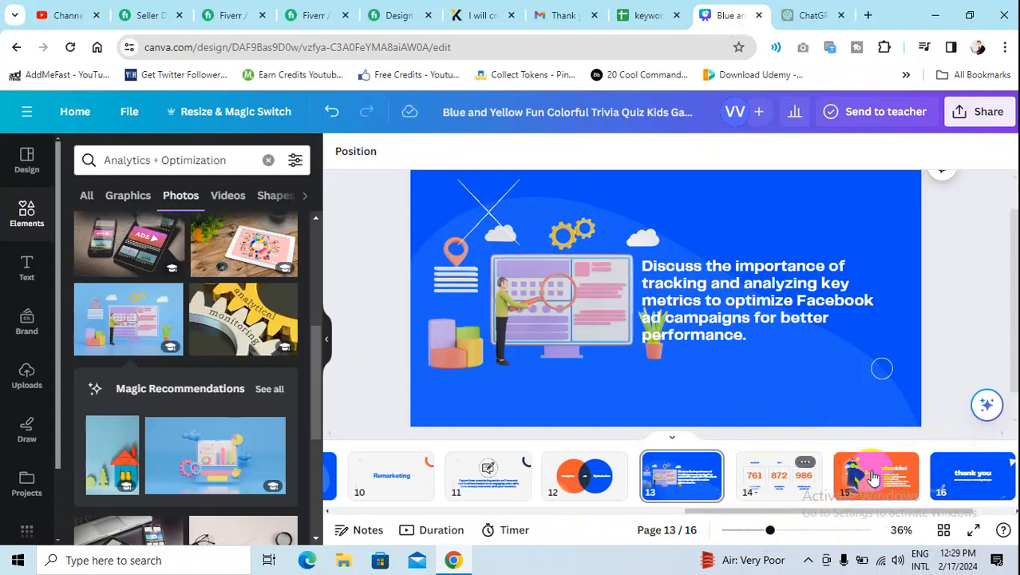
pyautogui.moveTo(879, 471); pyautogui.dragTo(787, 471)
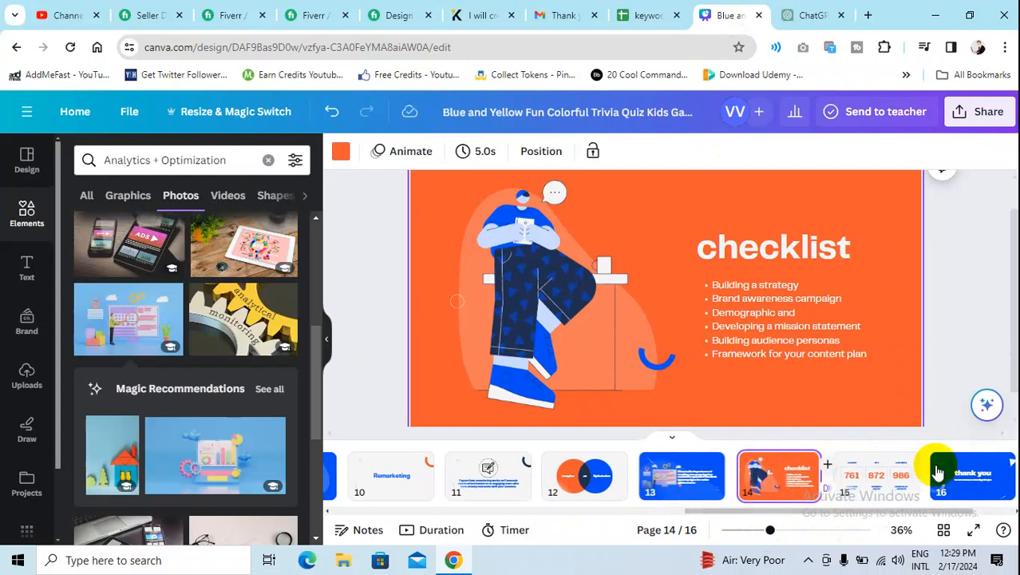
pyautogui.doubleClick(753, 247)
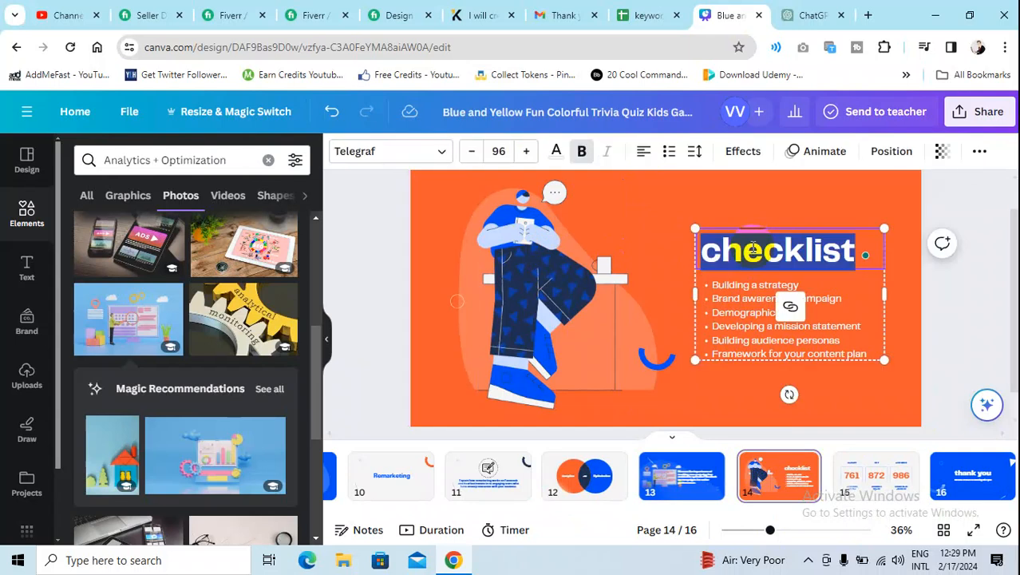
pyautogui.hotkey('ctrl', 'v')
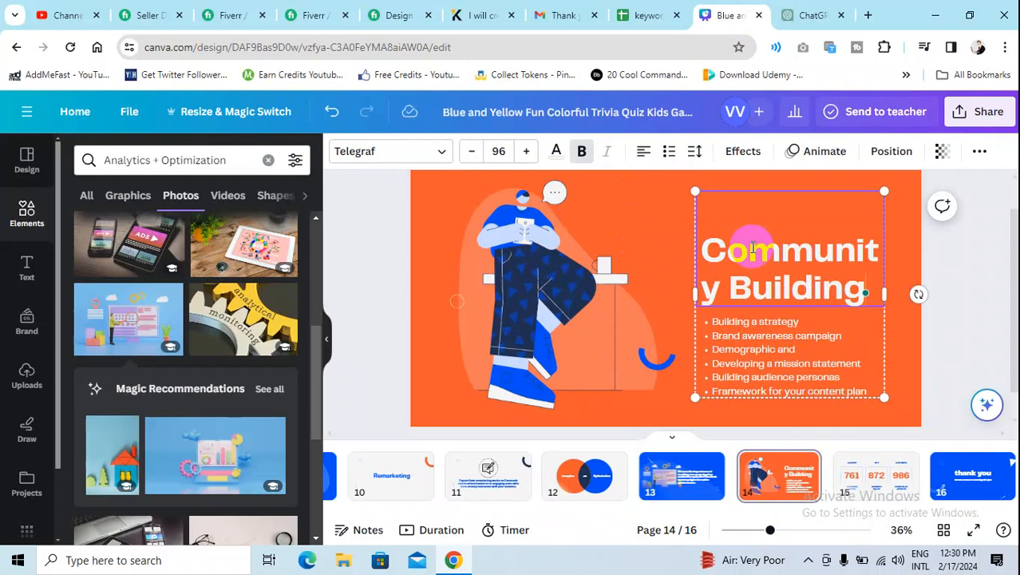
# - Reduce the font size of the "Community Building" heading on page 14 to 86
pyautogui.doubleClick(744, 253)
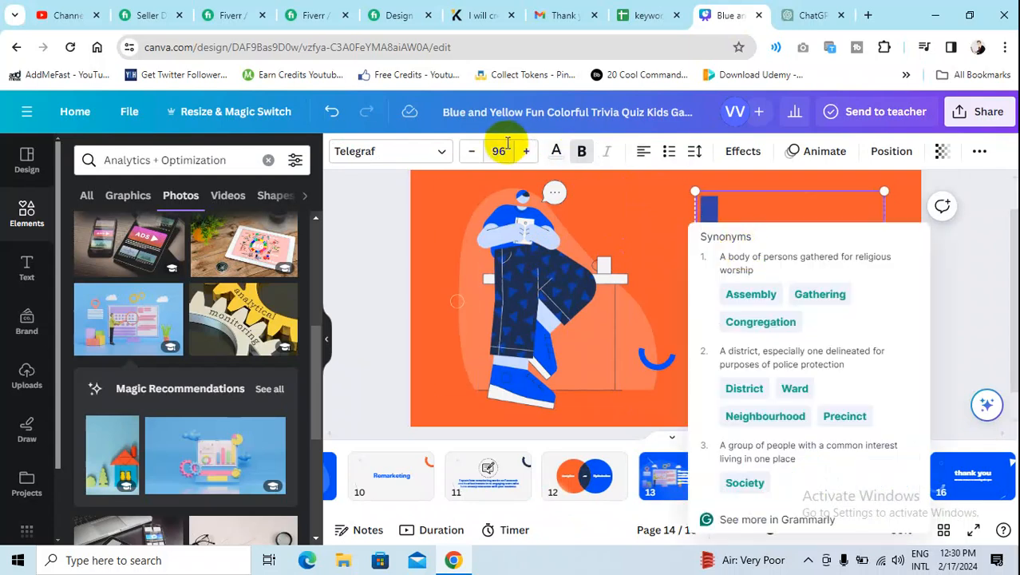
pyautogui.click(473, 154)
pyautogui.click(473, 153)
pyautogui.click(473, 153)
pyautogui.click(474, 153)
pyautogui.click(474, 153)
pyautogui.click(473, 153)
pyautogui.click(473, 153)
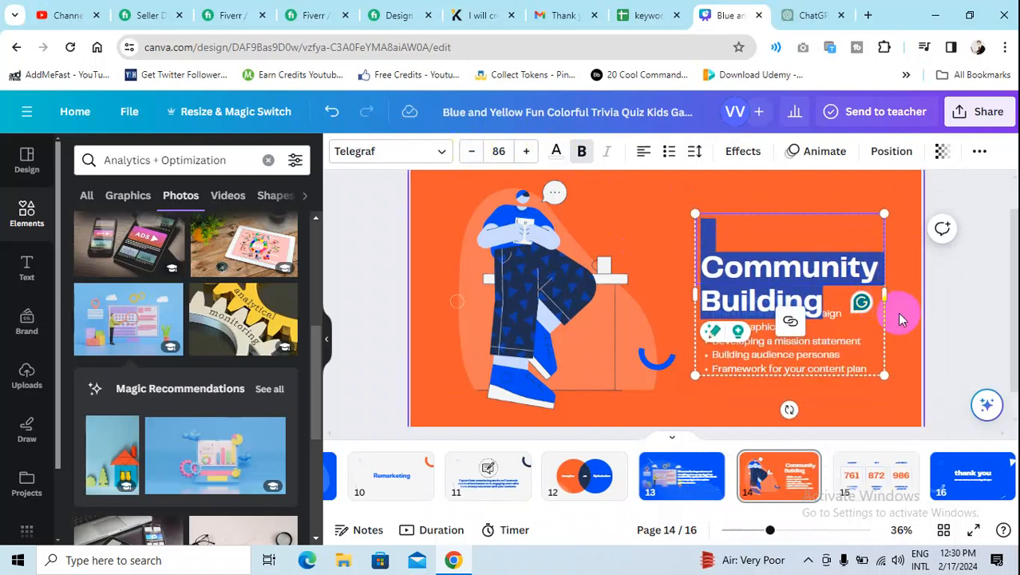
pyautogui.click(802, 357)
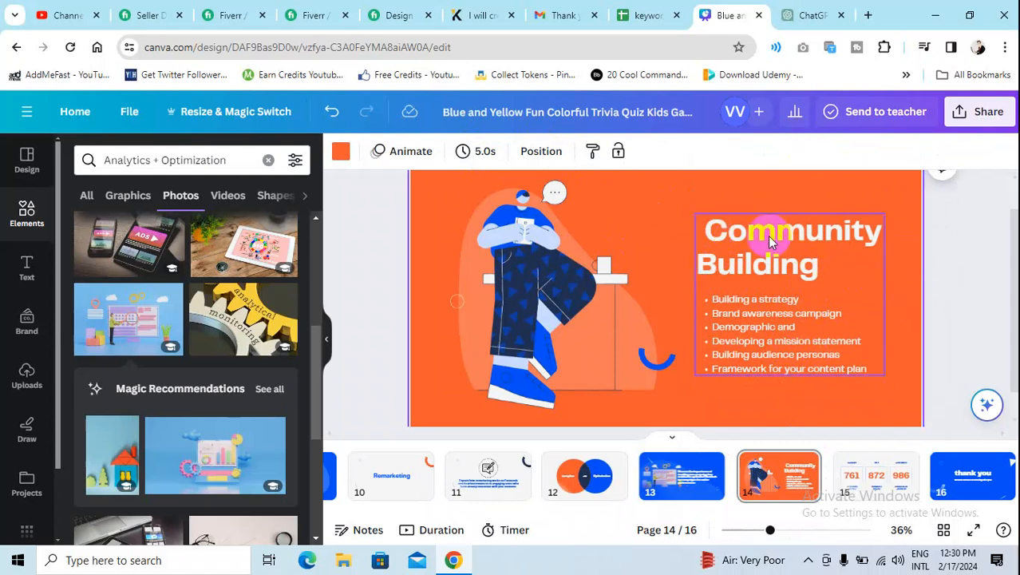
# - Switch to ChatGPT and copy the Slide 8 content paragraph about building a community around the brand
pyautogui.click(802, 15)
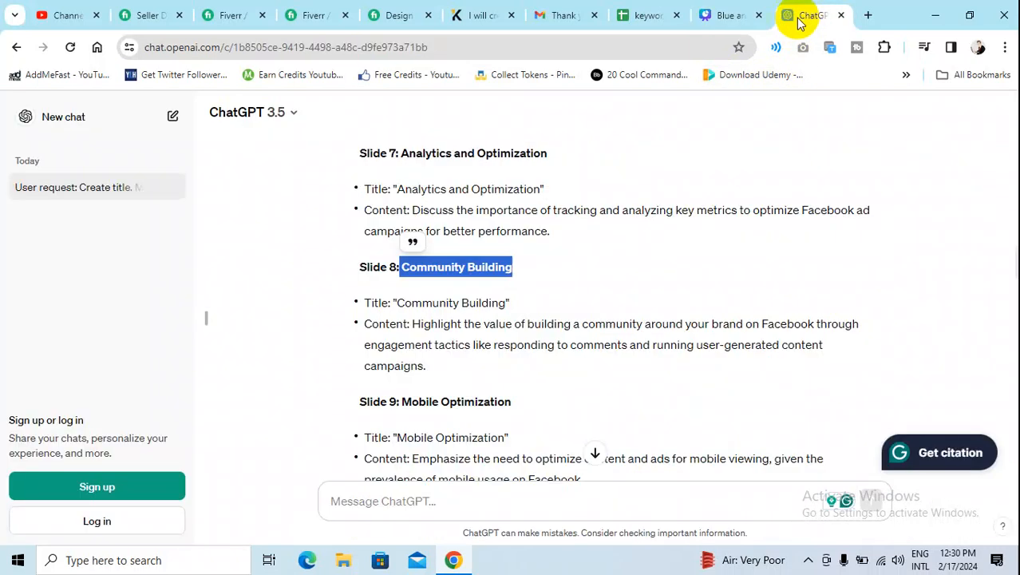
pyautogui.moveTo(412, 323); pyautogui.dragTo(451, 364)
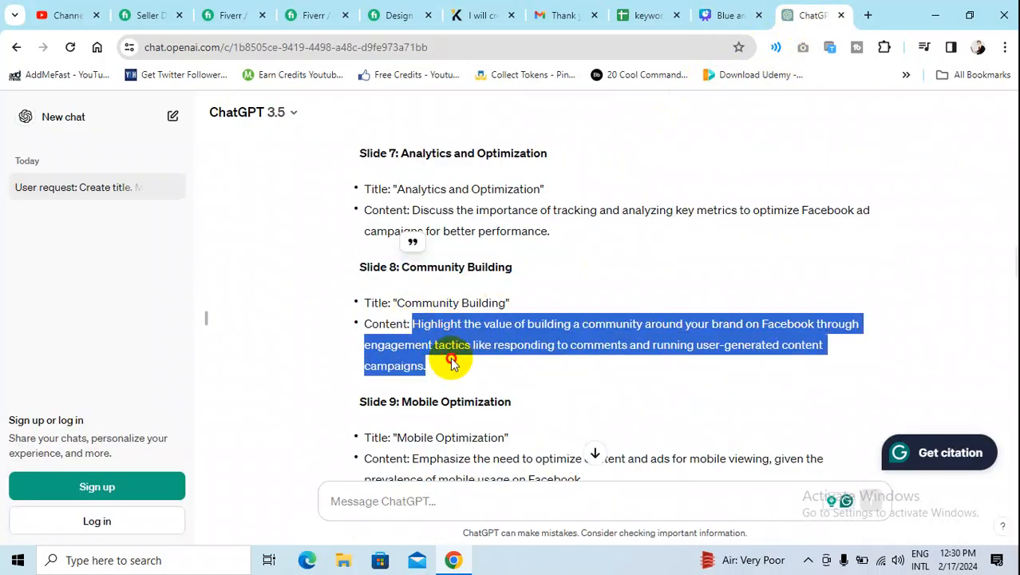
pyautogui.rightClick(467, 331)
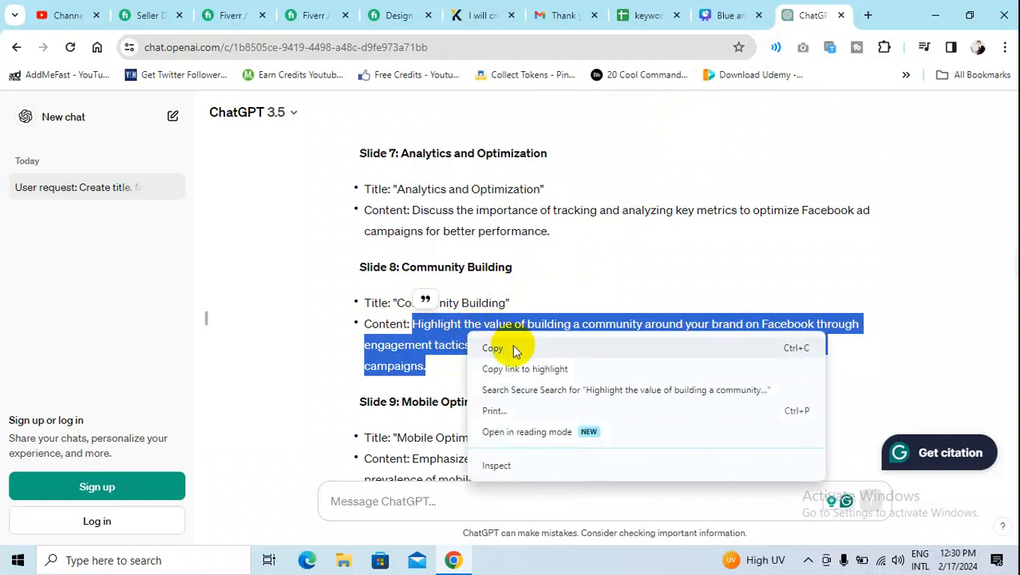
pyautogui.click(513, 345)
# - Switch to Canva, replace the checklist items on page 14 with the copied Slide 8 paragraph, and remove its list formatting
pyautogui.click(713, 18)
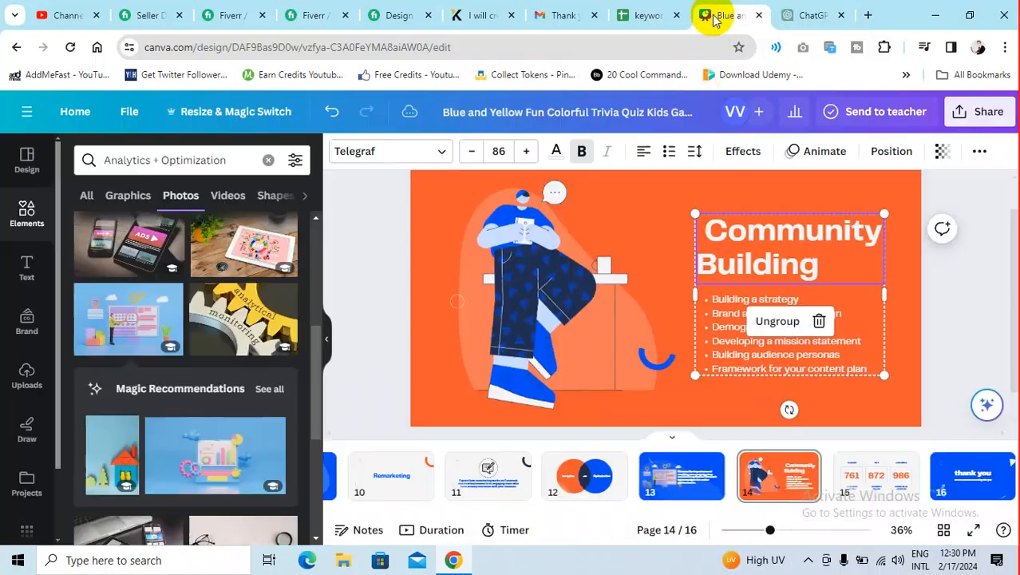
pyautogui.tripleClick(728, 315)
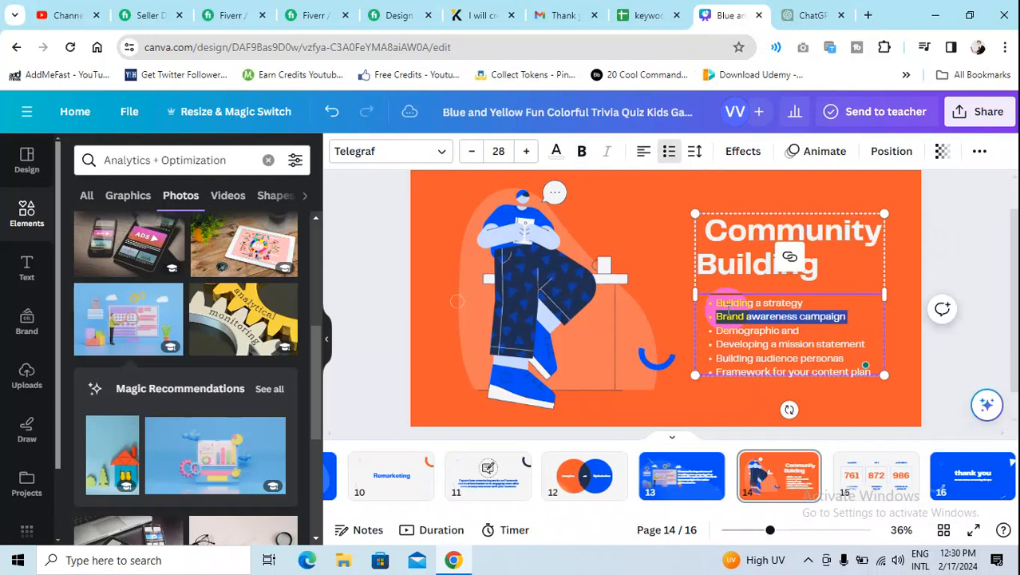
pyautogui.hotkey('ctrl', 'a')
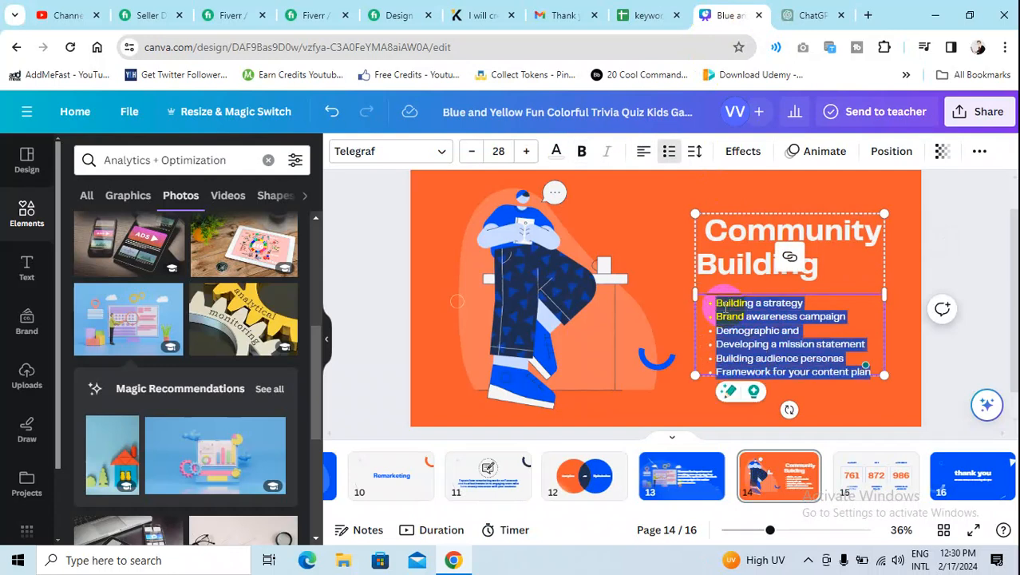
pyautogui.hotkey('ctrl', 'v')
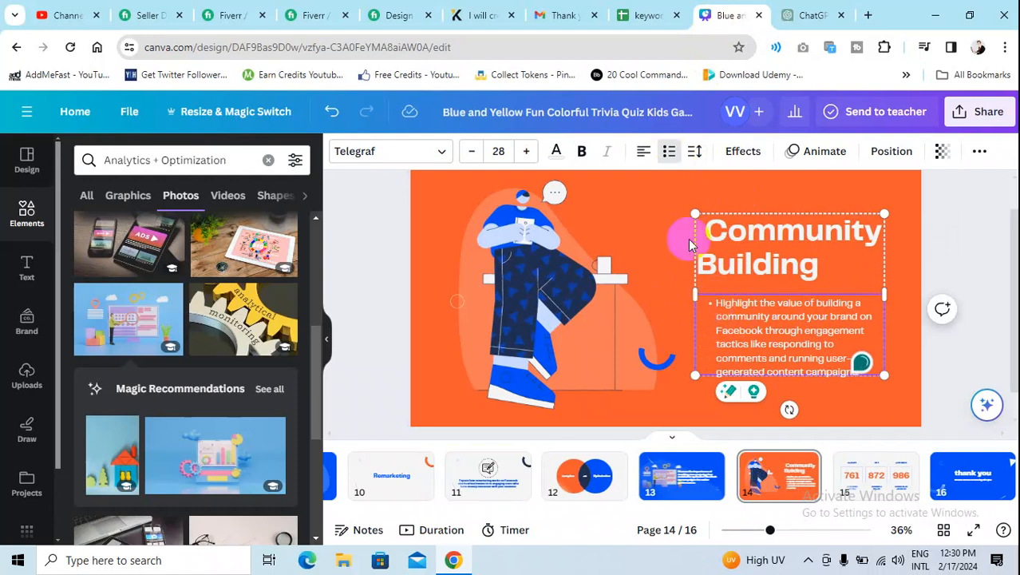
pyautogui.click(670, 154)
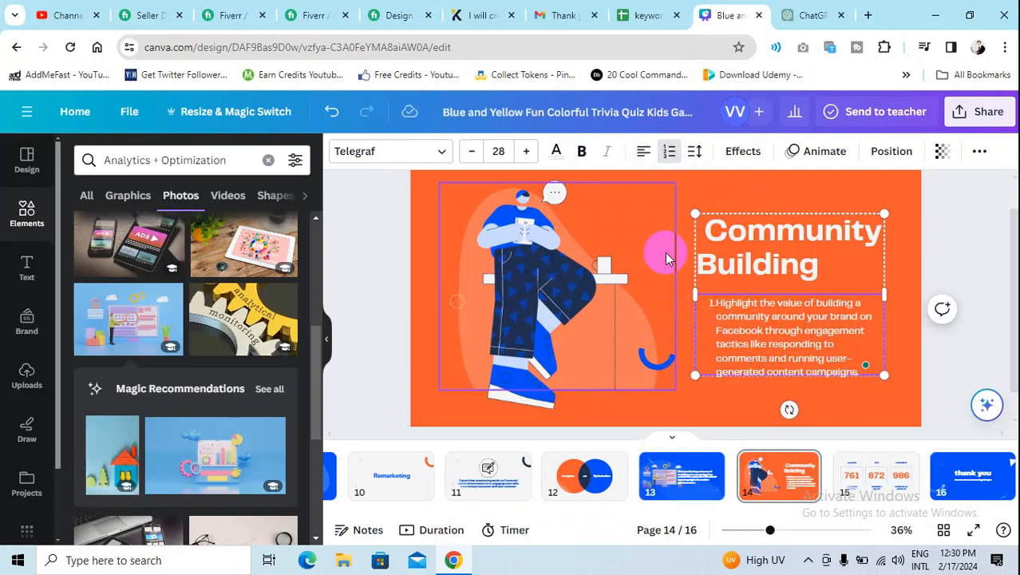
pyautogui.click(670, 151)
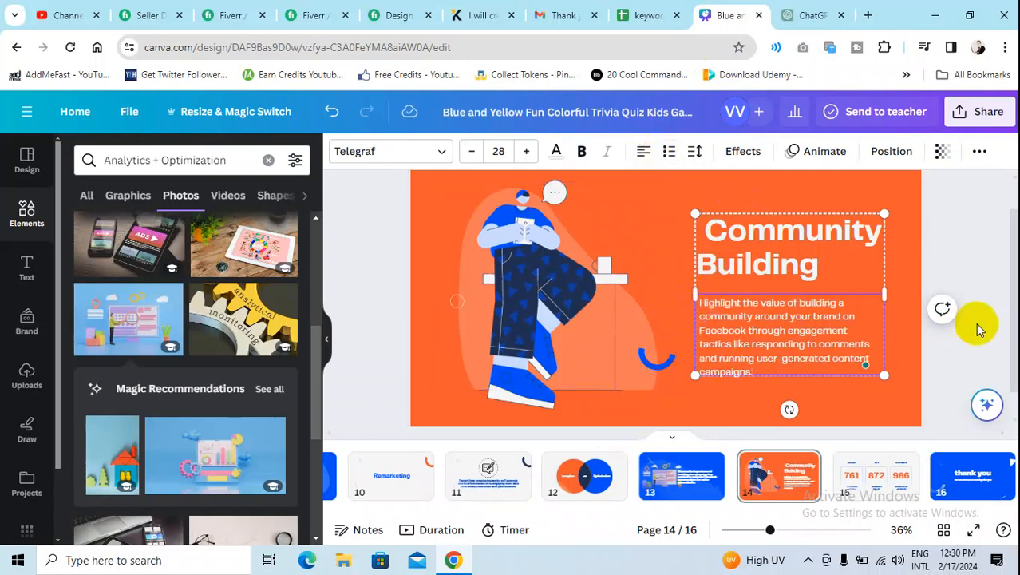
pyautogui.click(685, 130)
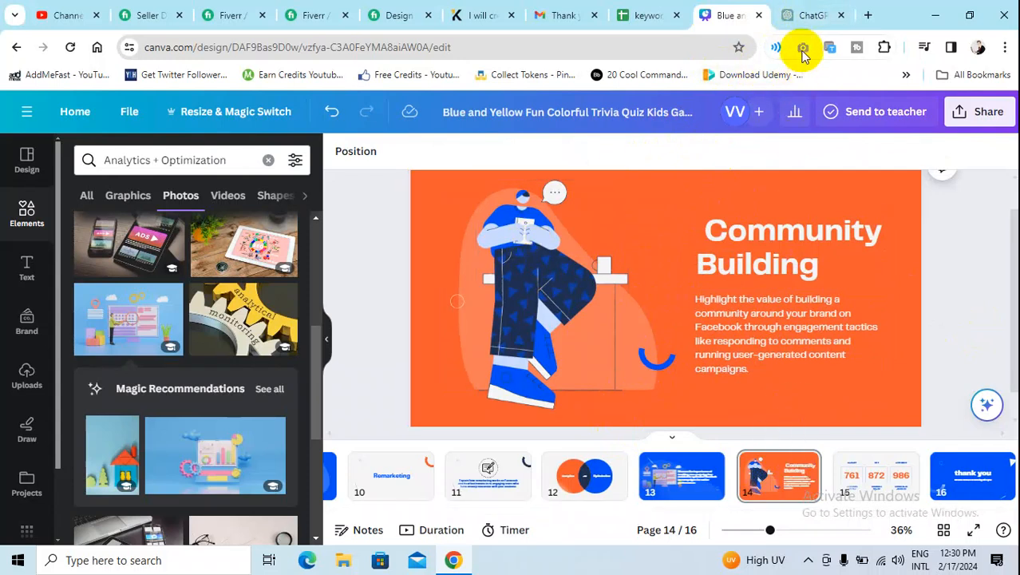
# - Switch to ChatGPT and copy the Slide 9 title "Mobile Optimization"
pyautogui.click(810, 16)
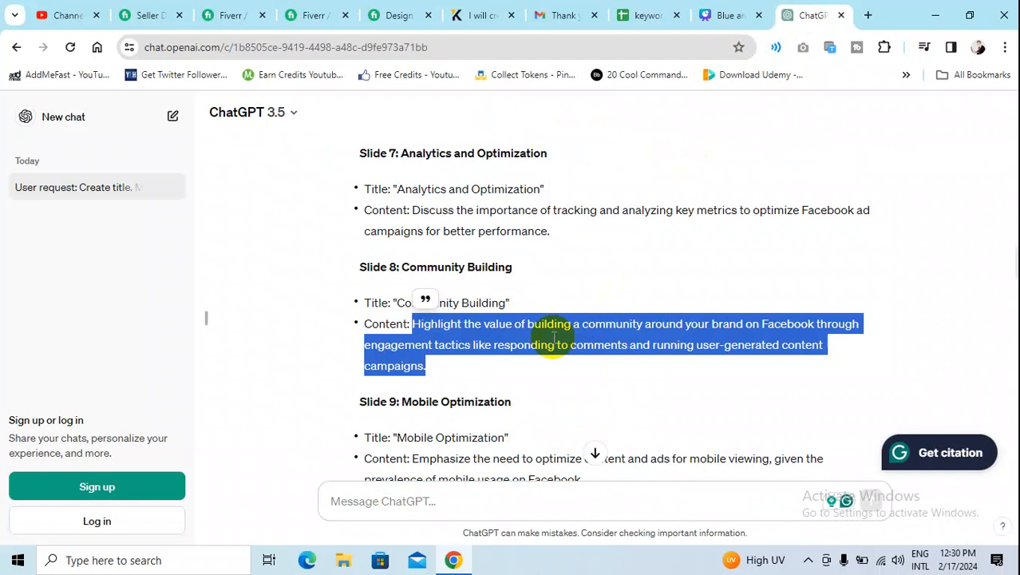
pyautogui.scroll(-2, 543, 319)
pyautogui.moveTo(403, 253); pyautogui.dragTo(511, 253)
pyautogui.hotkey('ctrl', 'c')
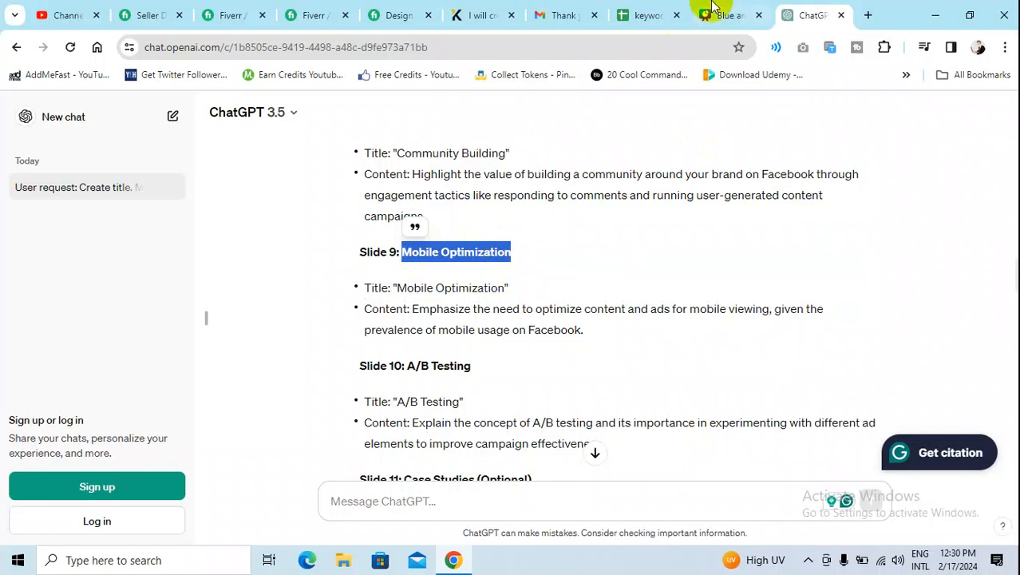
# - Switch to Canva and duplicate the "Community Building" page twice, creating pages 15 and 16
pyautogui.click(724, 14)
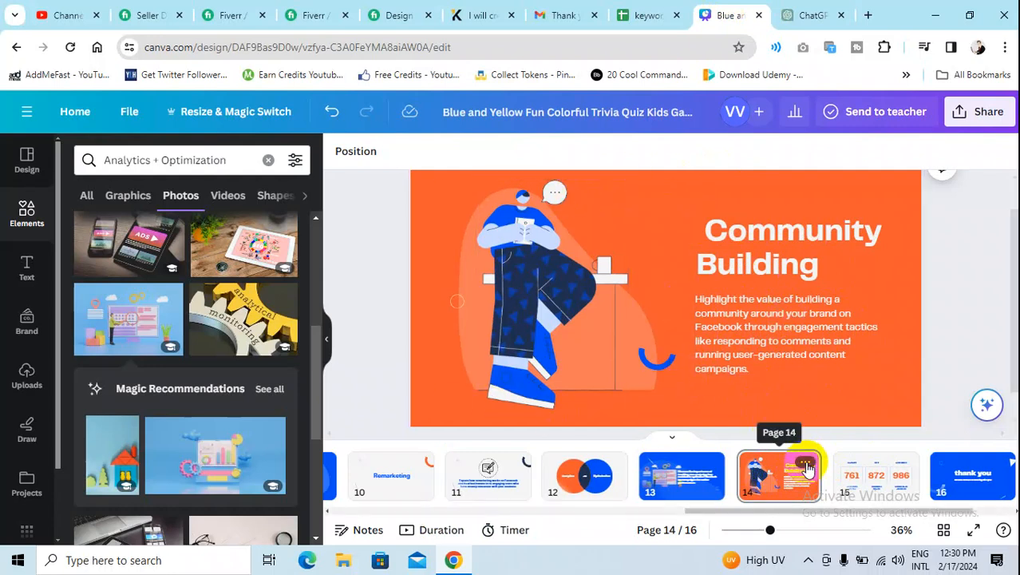
pyautogui.click(807, 464)
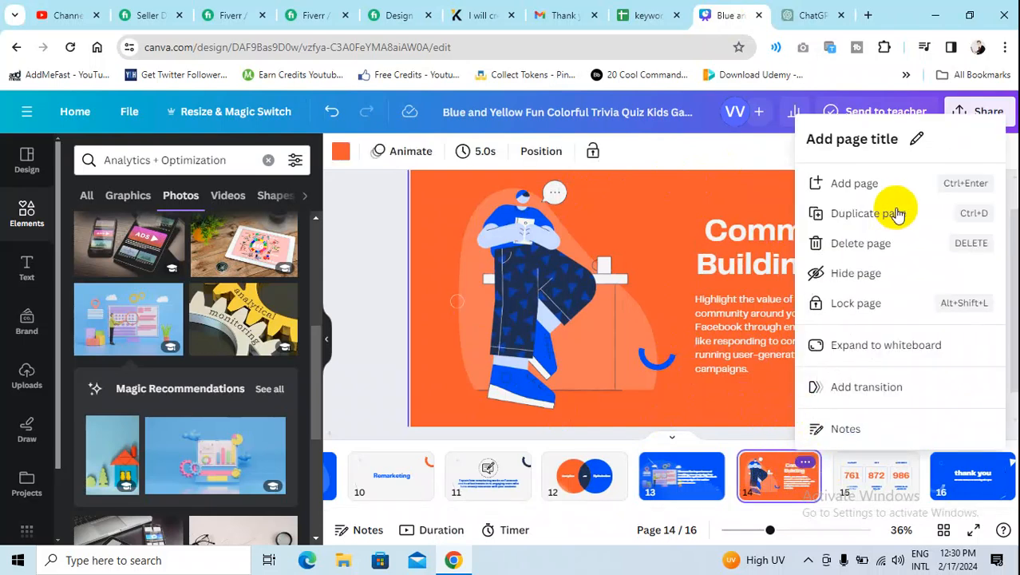
pyautogui.click(888, 215)
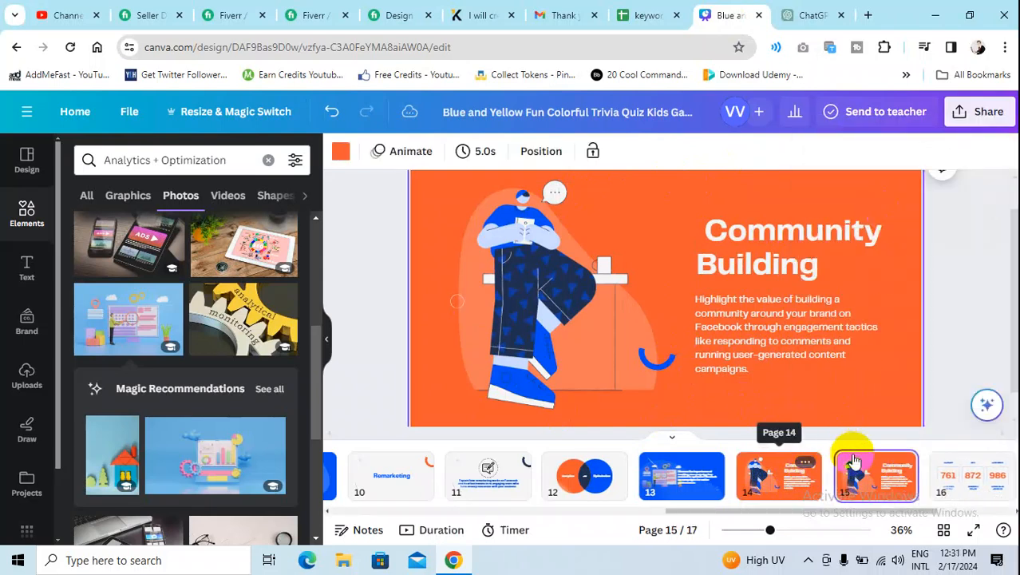
pyautogui.click(907, 466)
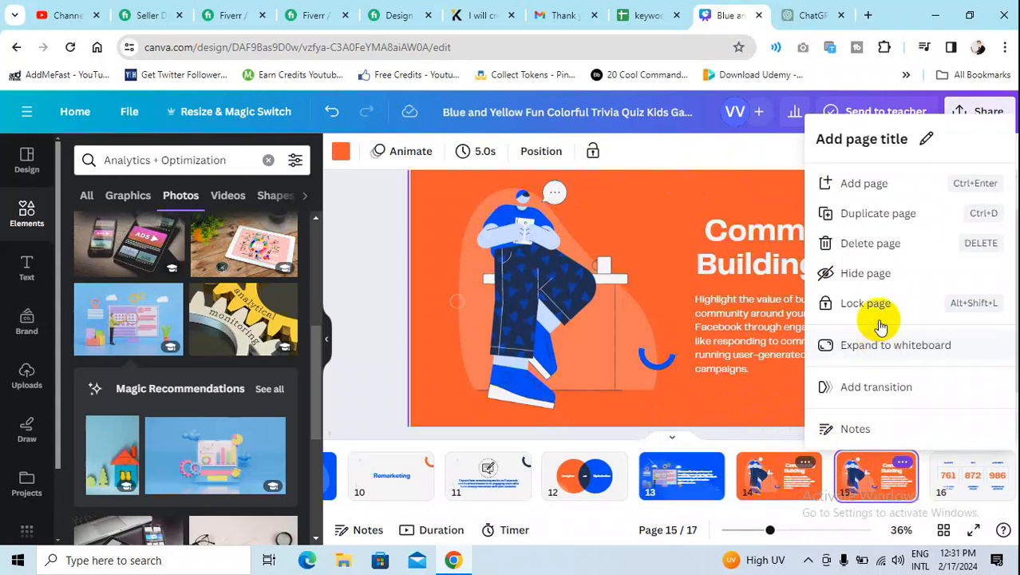
pyautogui.click(889, 214)
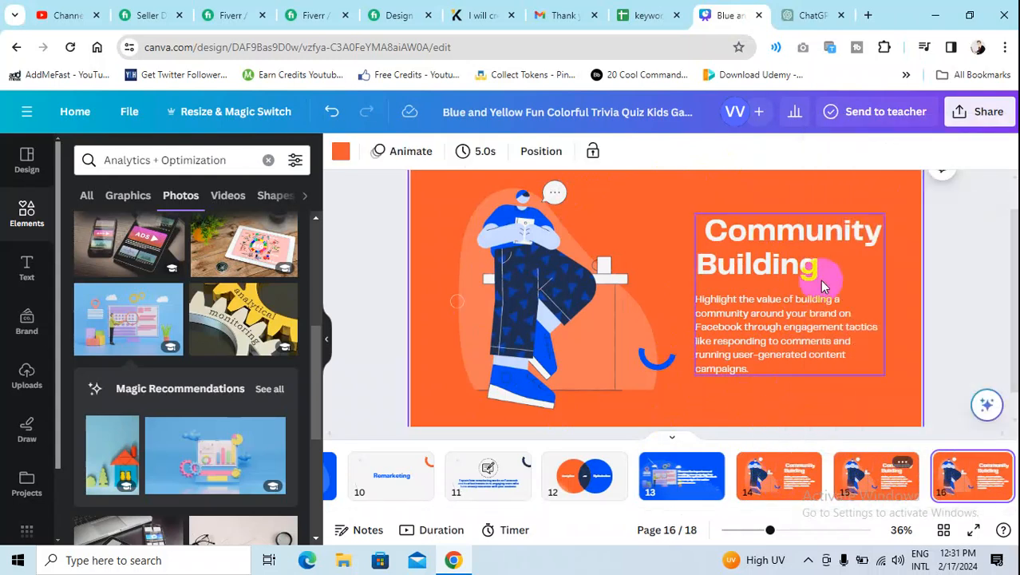
# - Change the background of page 15 to the bright blue document color
pyautogui.click(856, 467)
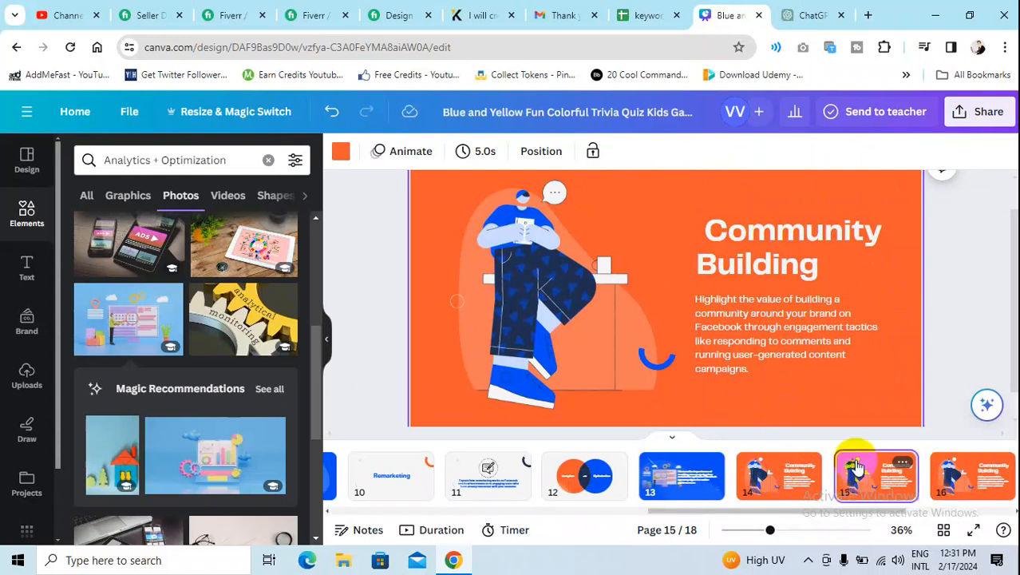
pyautogui.moveTo(457, 206); pyautogui.dragTo(340, 158)
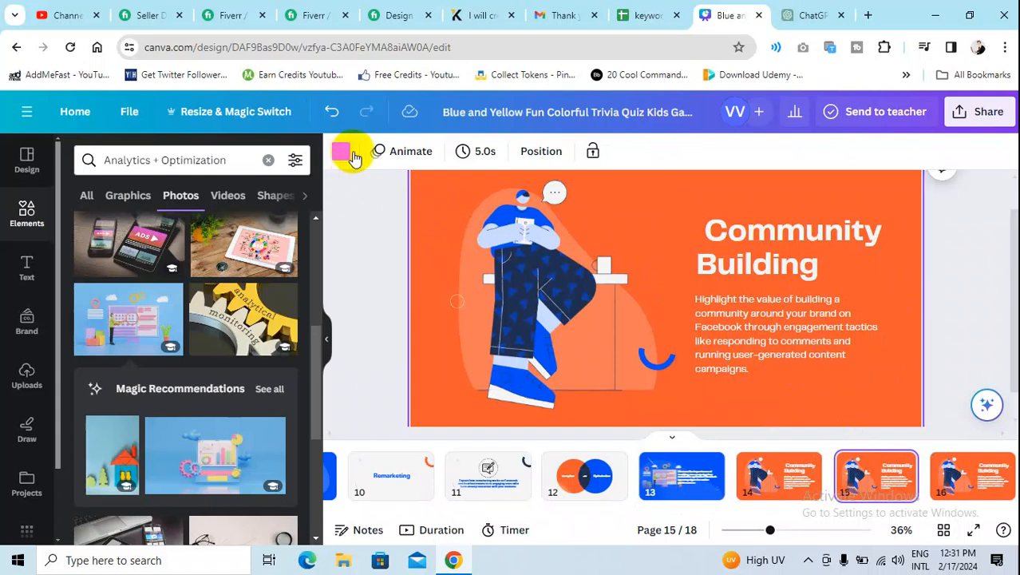
pyautogui.click(350, 155)
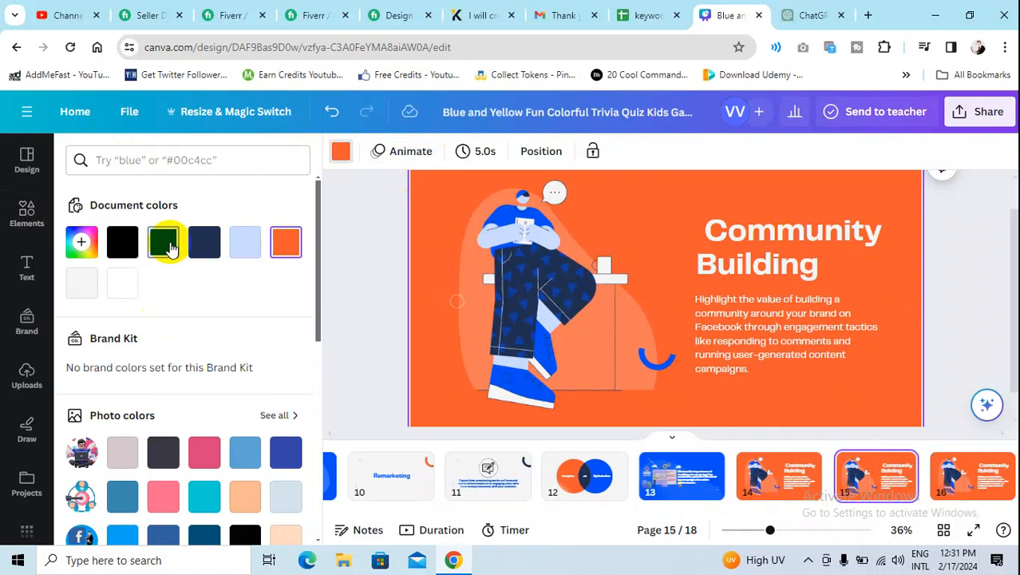
pyautogui.click(165, 244)
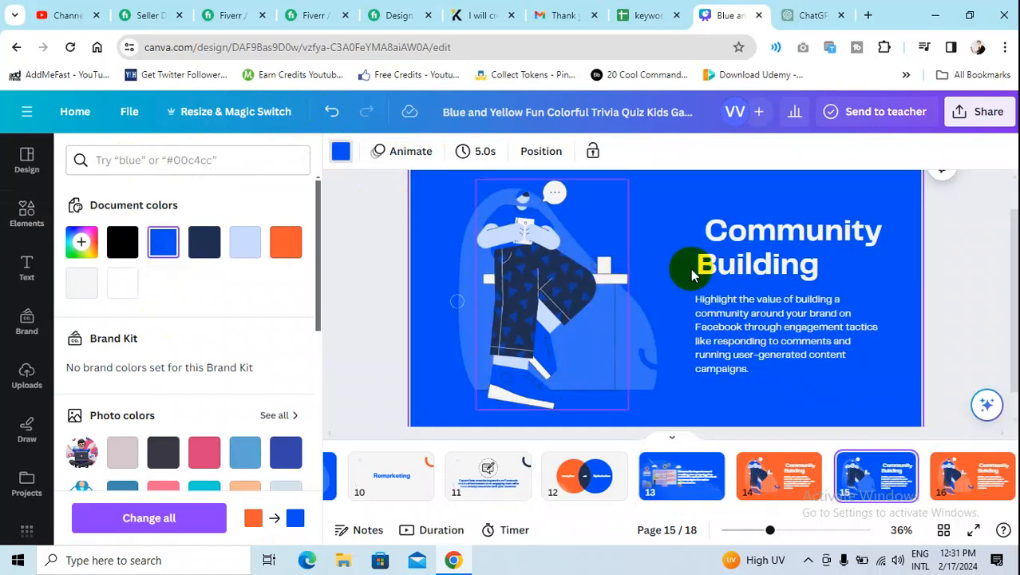
# - Replace the heading on page 15 with "Mobile Optimization" and set its font size to 77
pyautogui.click(809, 16)
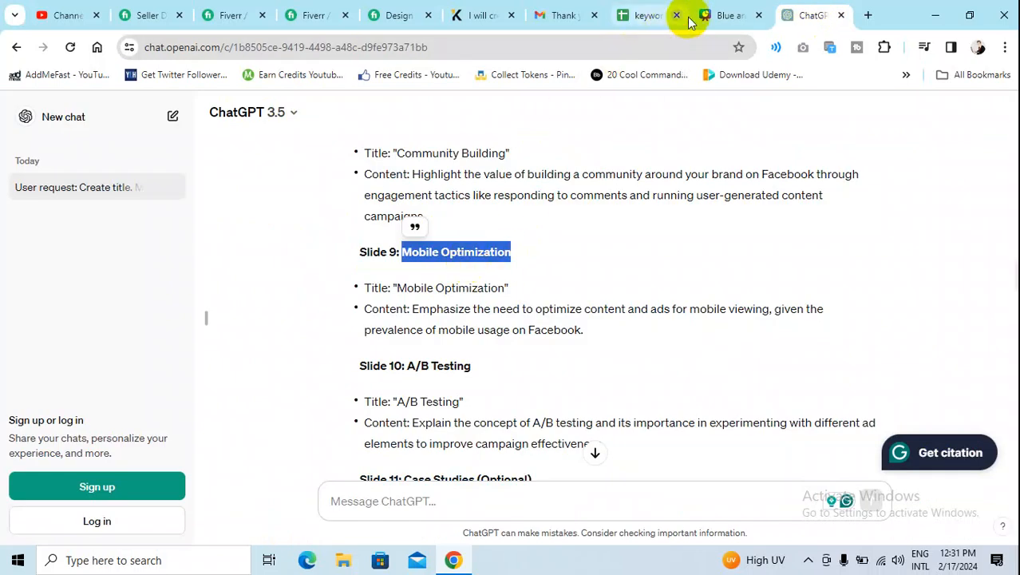
pyautogui.click(723, 15)
pyautogui.click(742, 240)
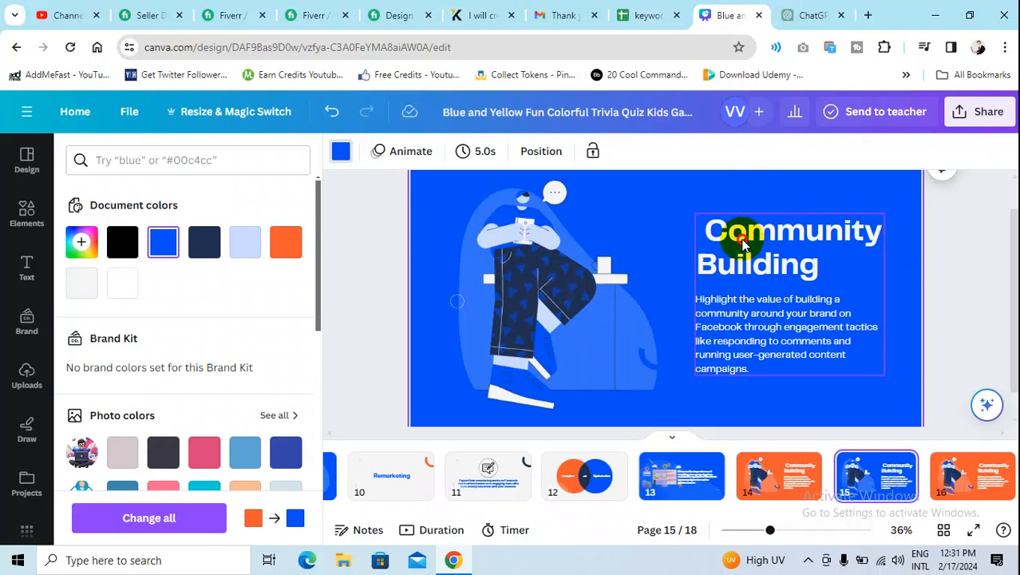
pyautogui.click(742, 239)
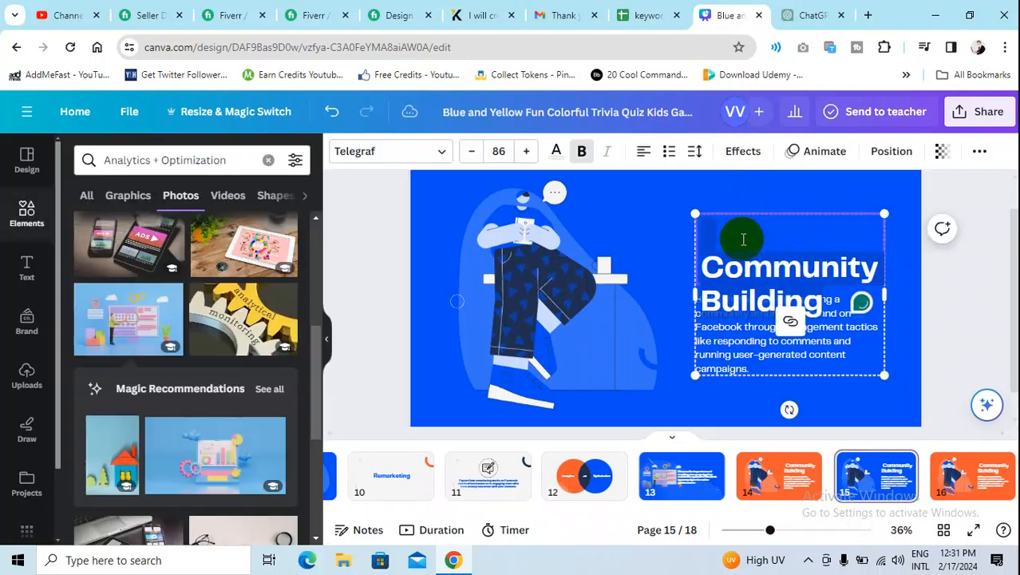
pyautogui.hotkey('ctrl', 'v')
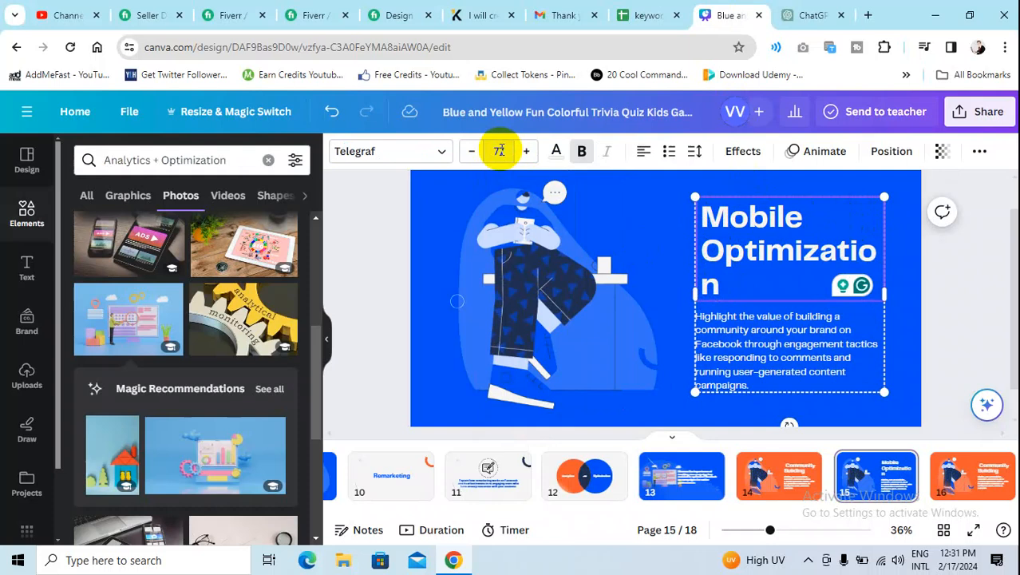
pyautogui.press('Return')
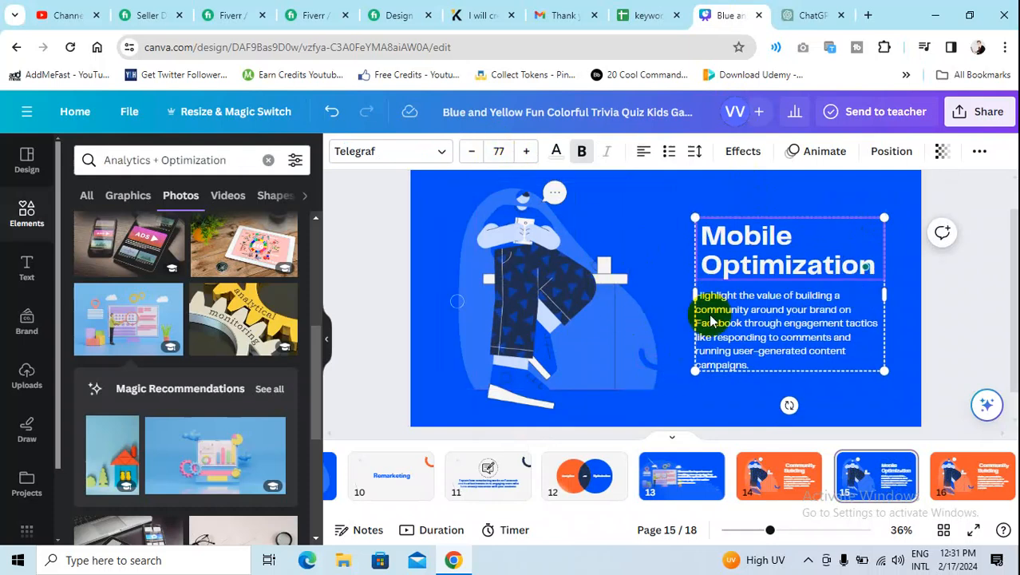
# - Switch to ChatGPT and copy the Slide 9 content paragraph about optimizing content and ads for mobile viewing
pyautogui.click(815, 15)
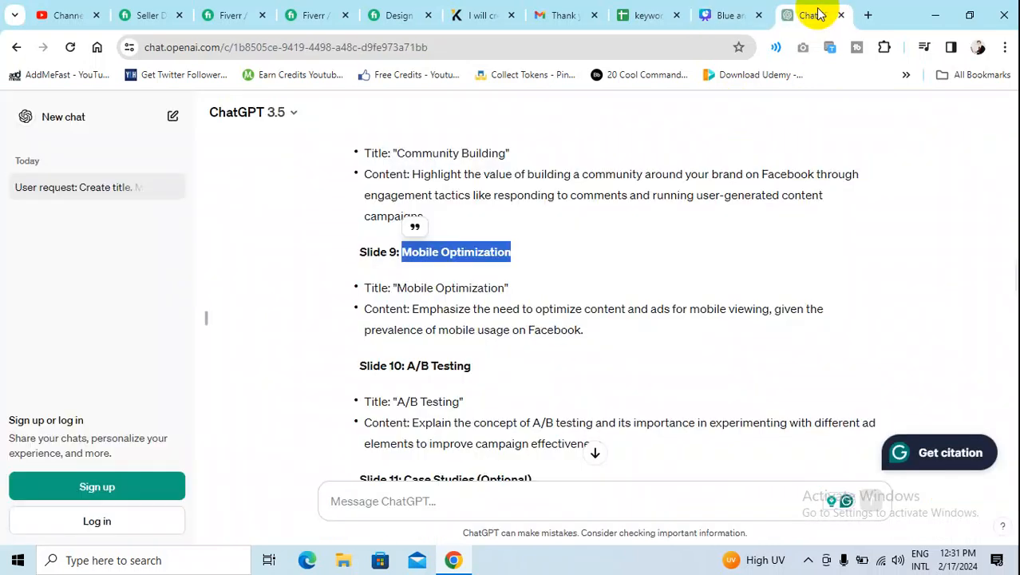
pyautogui.moveTo(414, 309); pyautogui.dragTo(582, 335)
pyautogui.hotkey('ctrl', 'c')
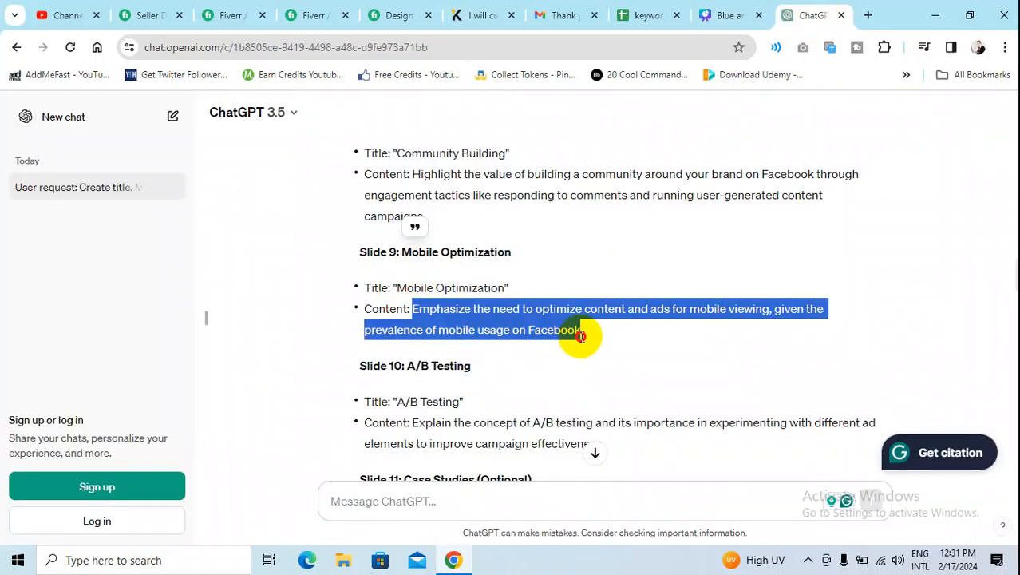
# - Switch to Canva and replace the body paragraph on page 15 with the copied mobile viewing text
pyautogui.click(728, 15)
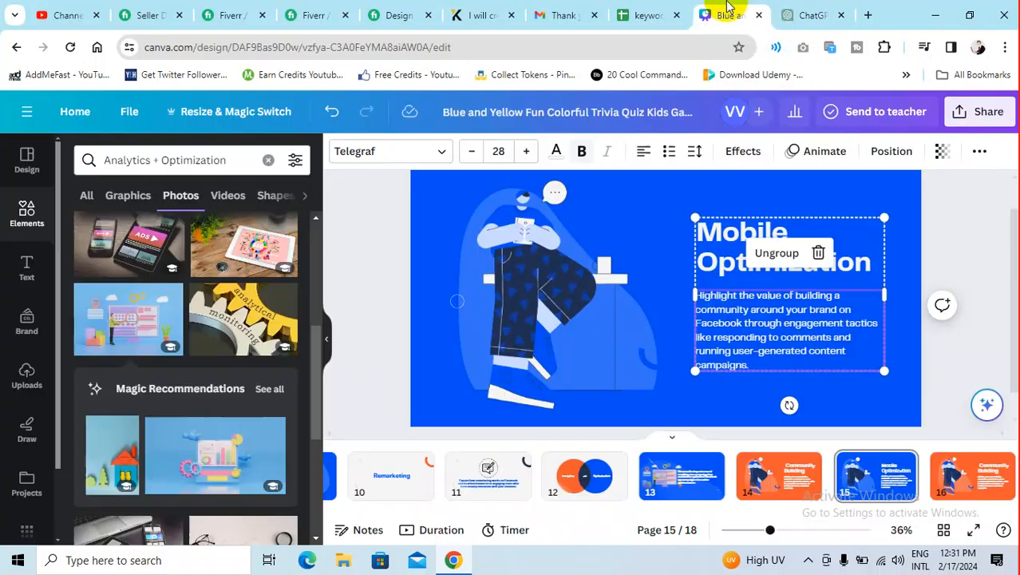
pyautogui.click(731, 310)
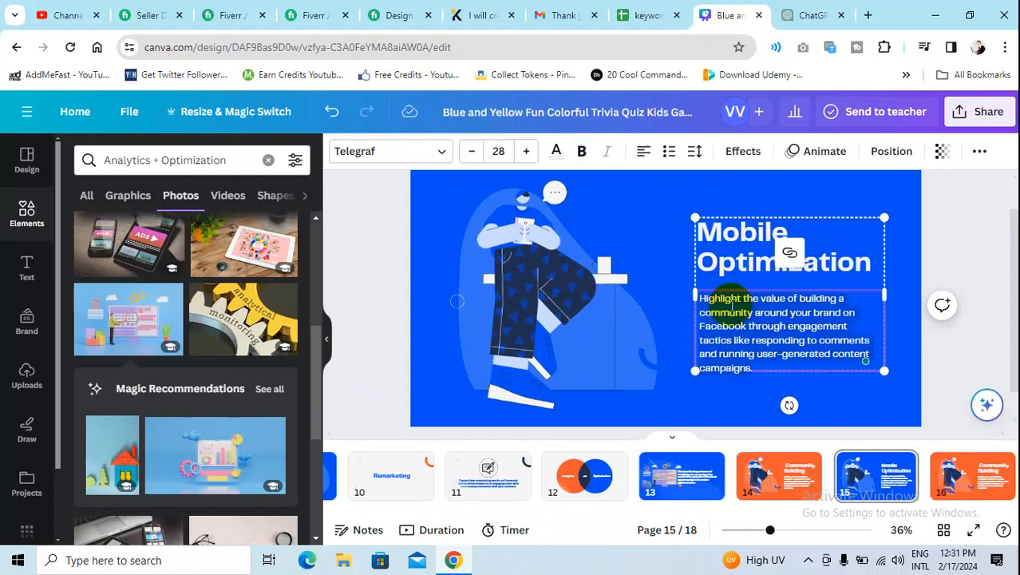
pyautogui.hotkey('ctrl', 'v')
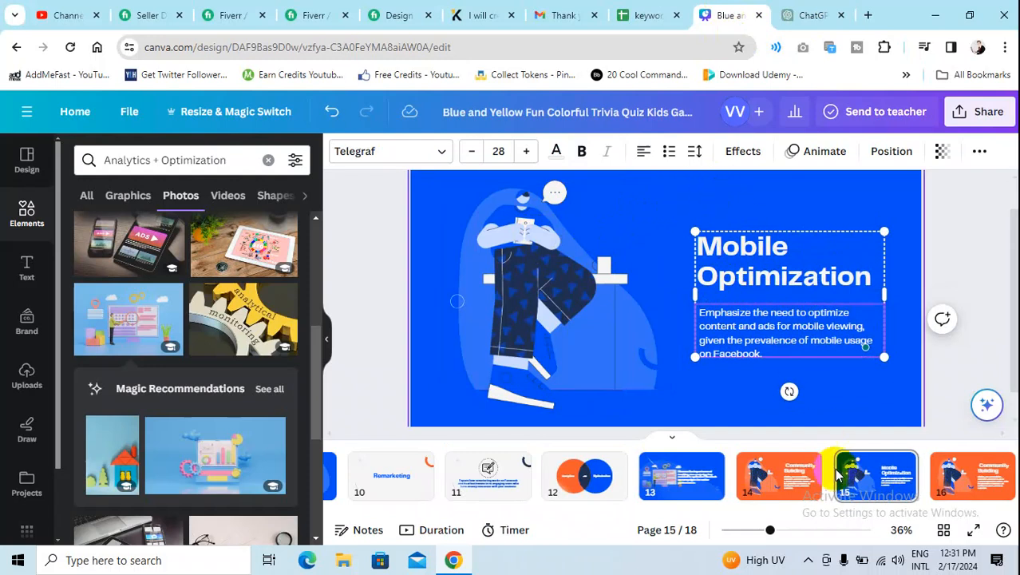
pyautogui.click(786, 399)
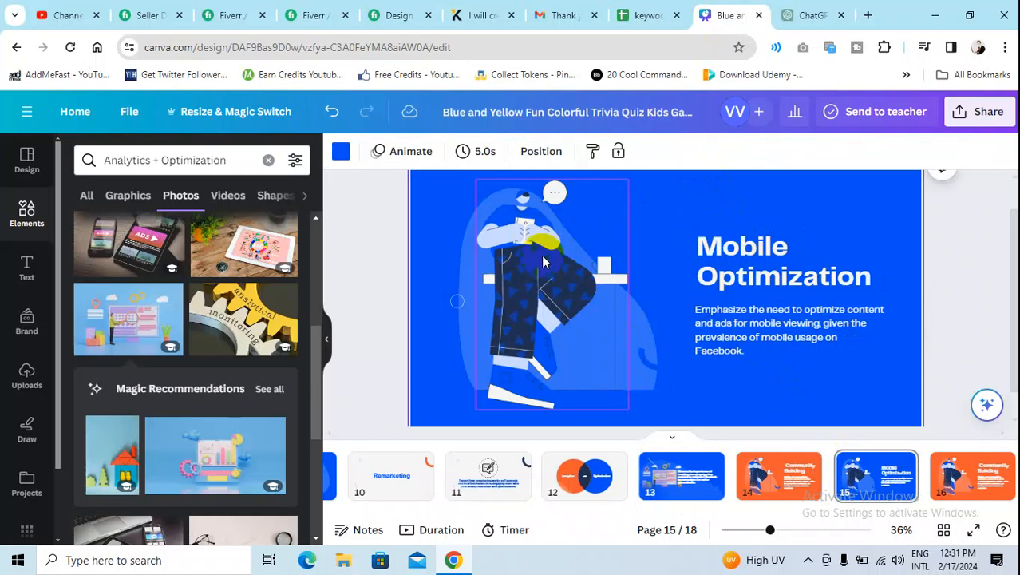
# - Remove the speech bubble and person illustration from page 15 and search the elements for "mobile + Optimization"
pyautogui.click(557, 202)
pyautogui.click(555, 220)
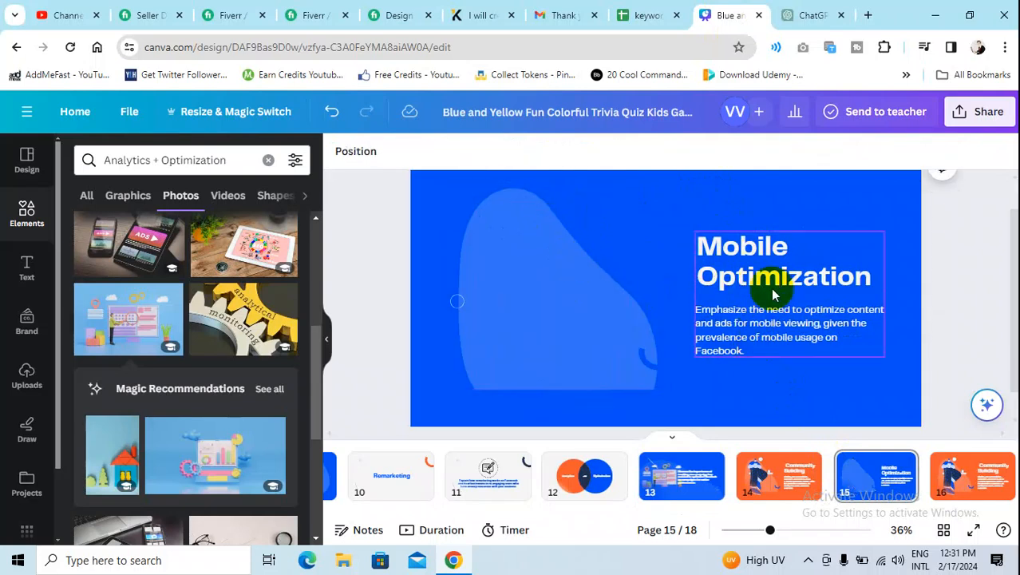
pyautogui.click(150, 156)
pyautogui.moveTo(138, 158); pyautogui.dragTo(86, 159)
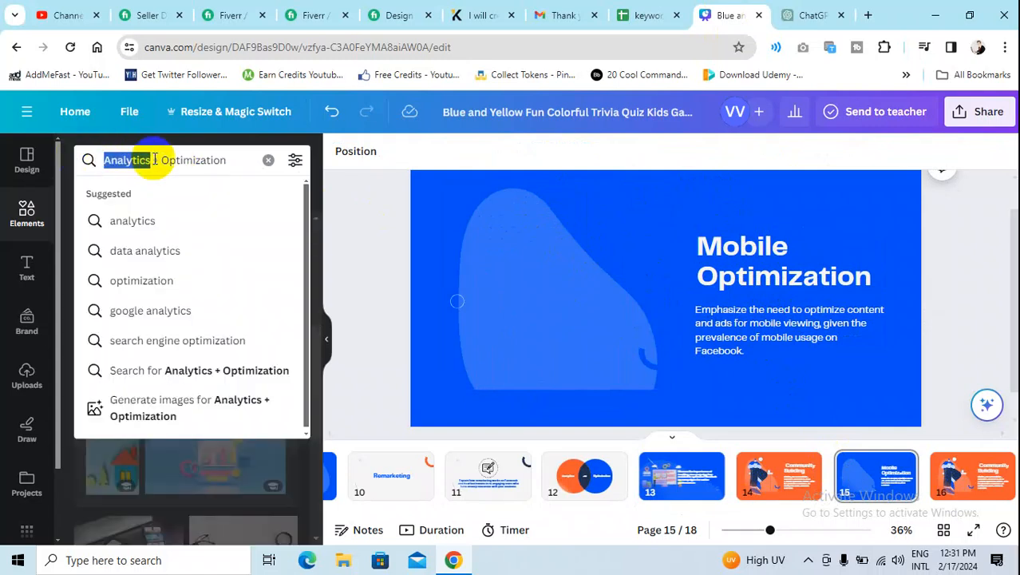
pyautogui.write('mobile')
pyautogui.press('Return')
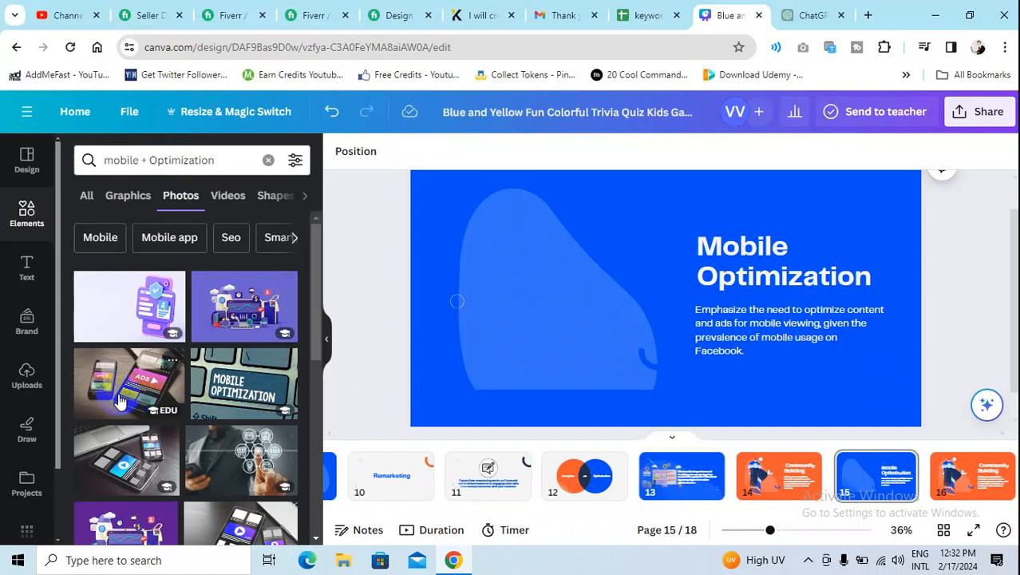
# - Insert the phone graphic with the green checkmark on page 15, enlarge it and place it over the pale blob shape
pyautogui.scroll(-2, 132, 405)
pyautogui.scroll(2, 168, 319)
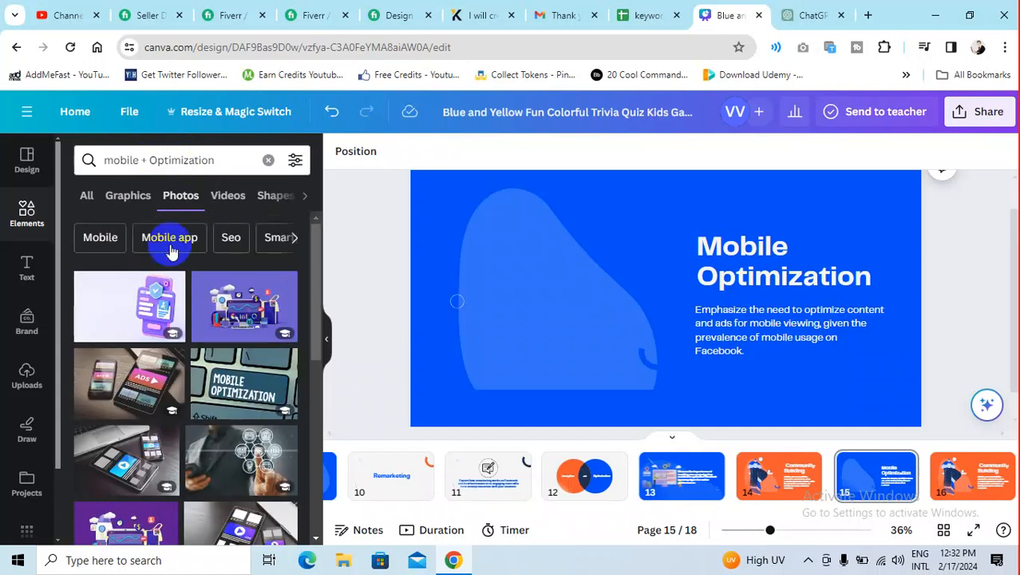
pyautogui.click(123, 201)
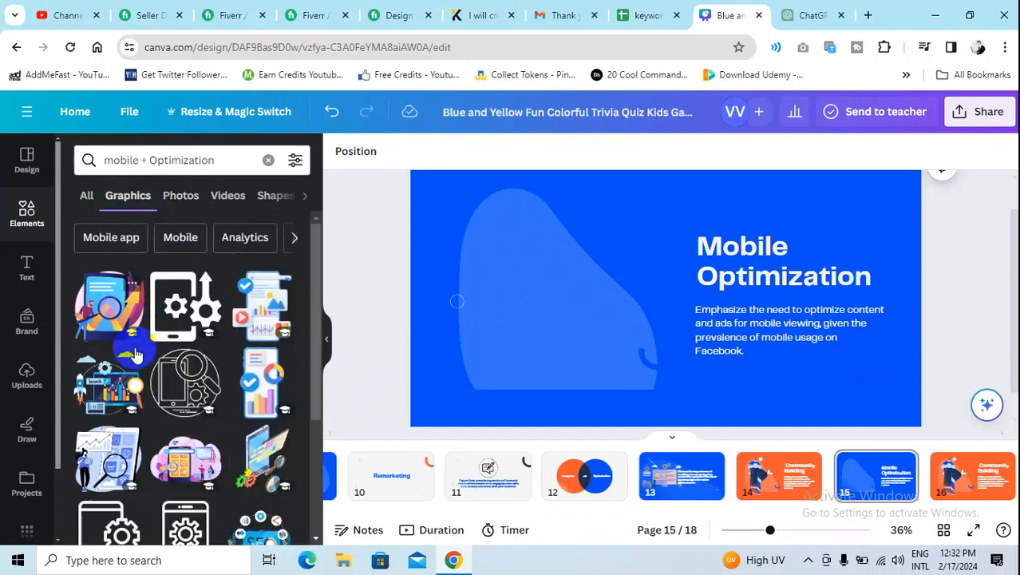
pyautogui.scroll(-1, 143, 331)
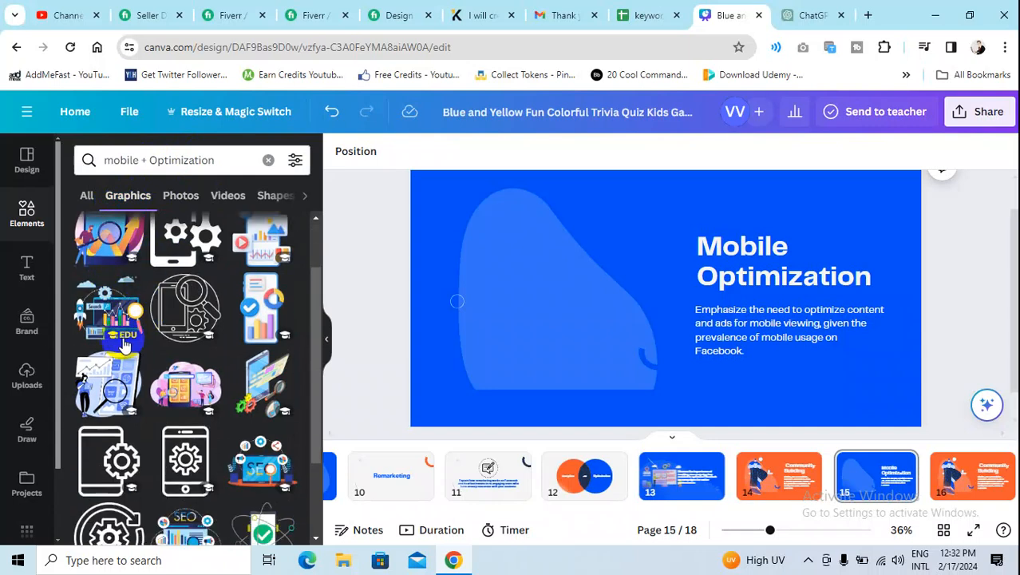
pyautogui.scroll(-1, 134, 352)
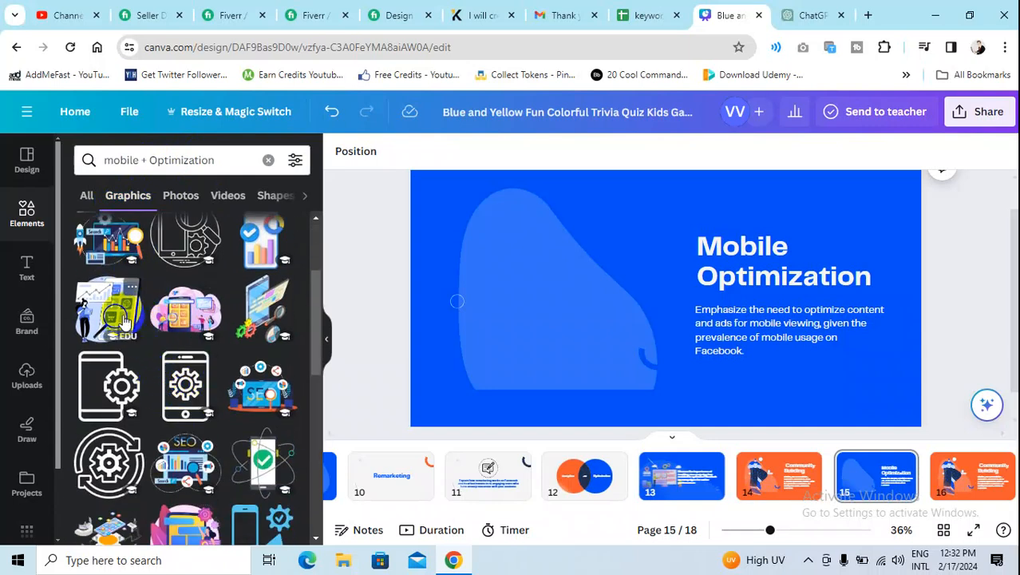
pyautogui.scroll(-1, 125, 335)
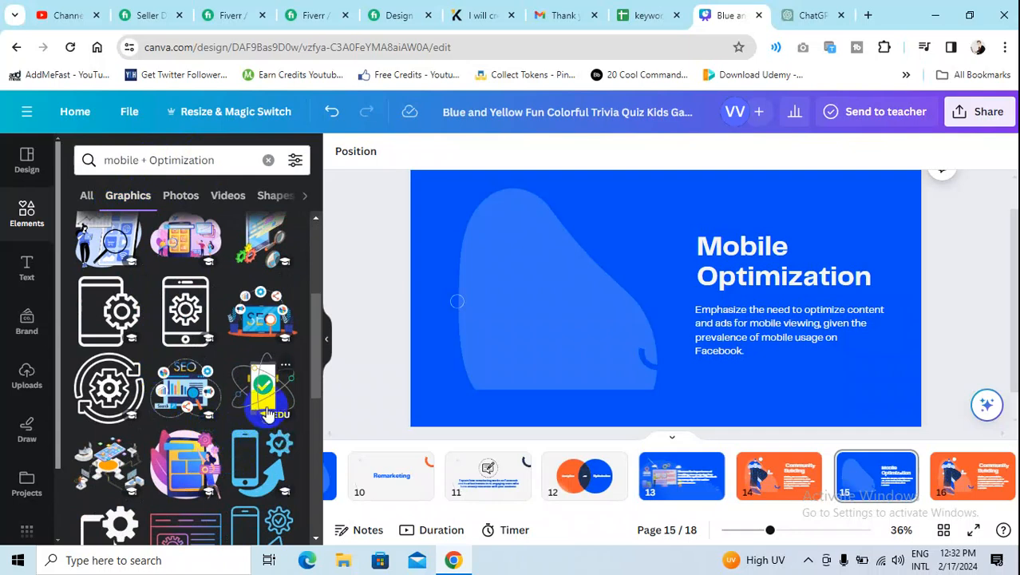
pyautogui.click(278, 400)
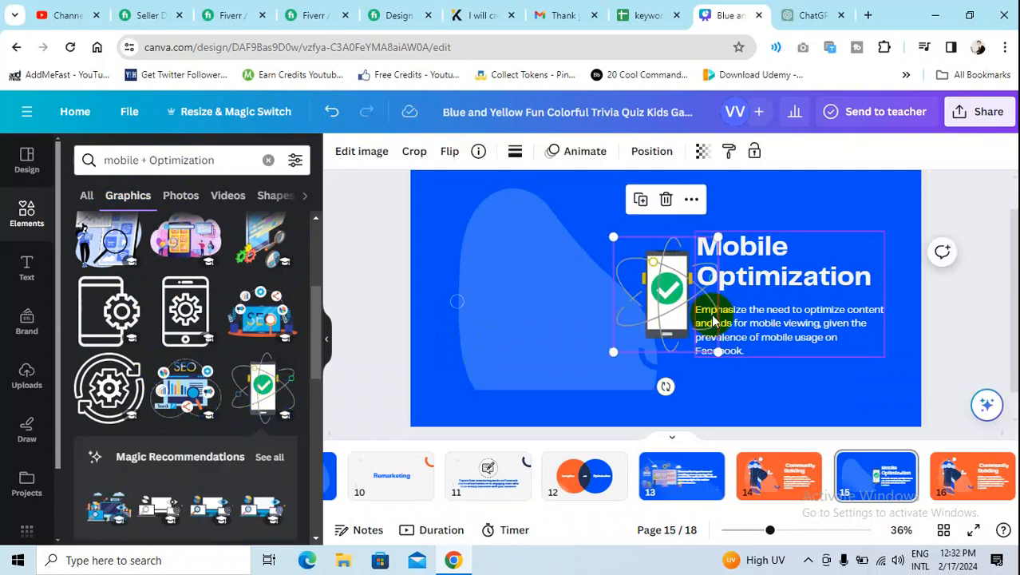
pyautogui.moveTo(660, 344); pyautogui.dragTo(671, 405)
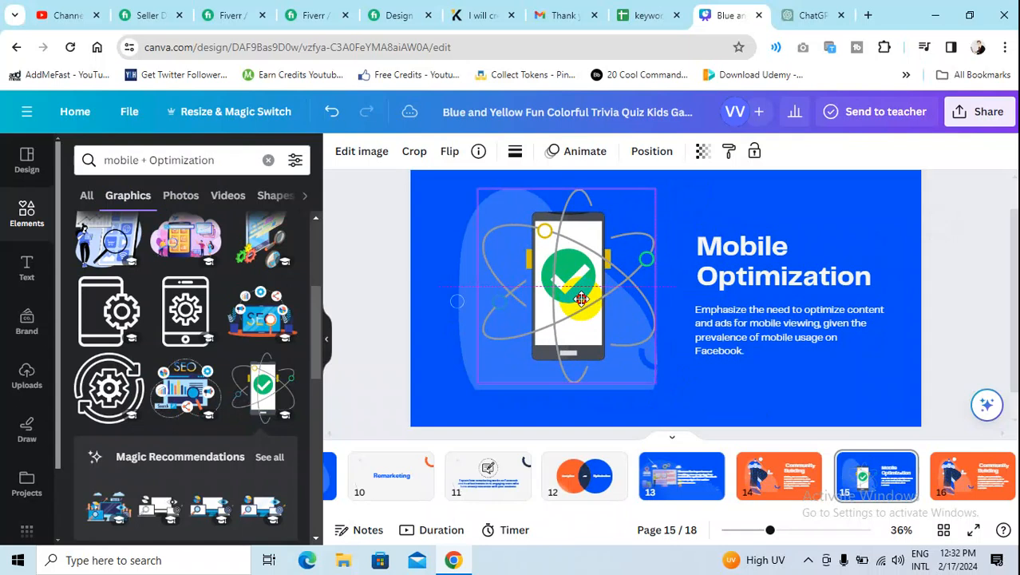
pyautogui.click(581, 299)
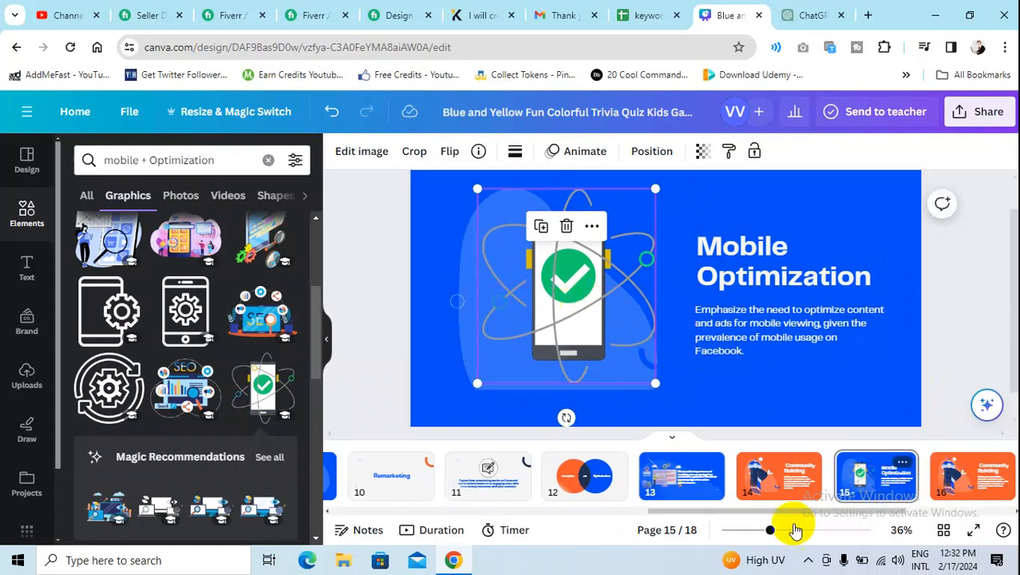
# - Duplicate the "Community Building" page 16 and go back to page 16
pyautogui.moveTo(797, 513); pyautogui.dragTo(813, 517)
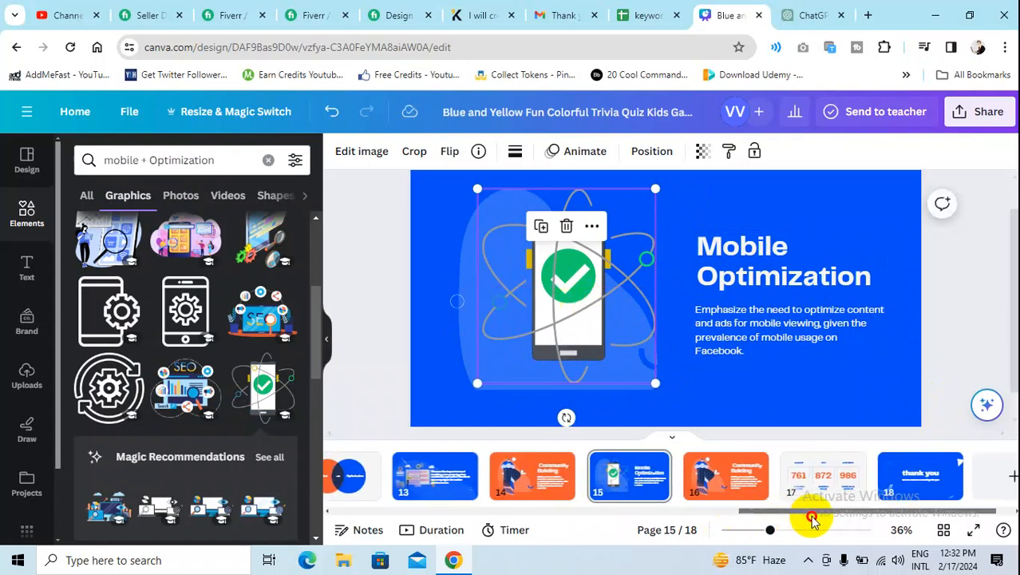
pyautogui.click(754, 463)
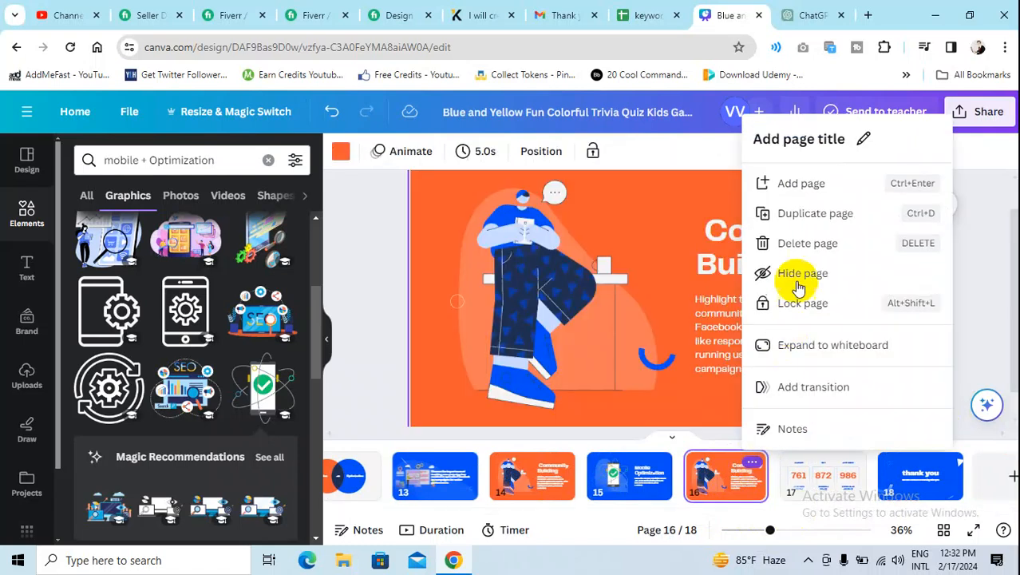
pyautogui.hotkey('ctrl', 'd')
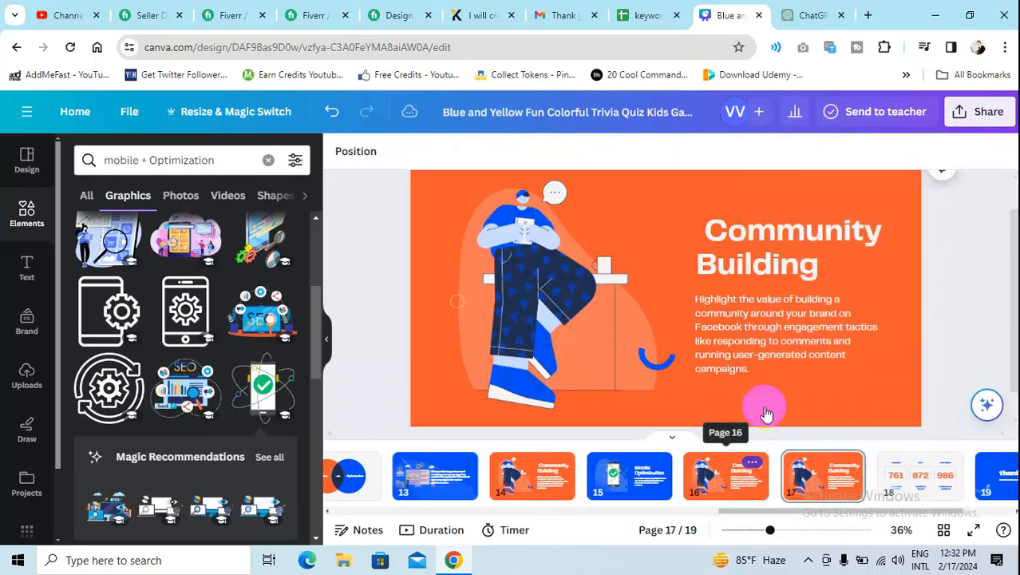
pyautogui.click(752, 474)
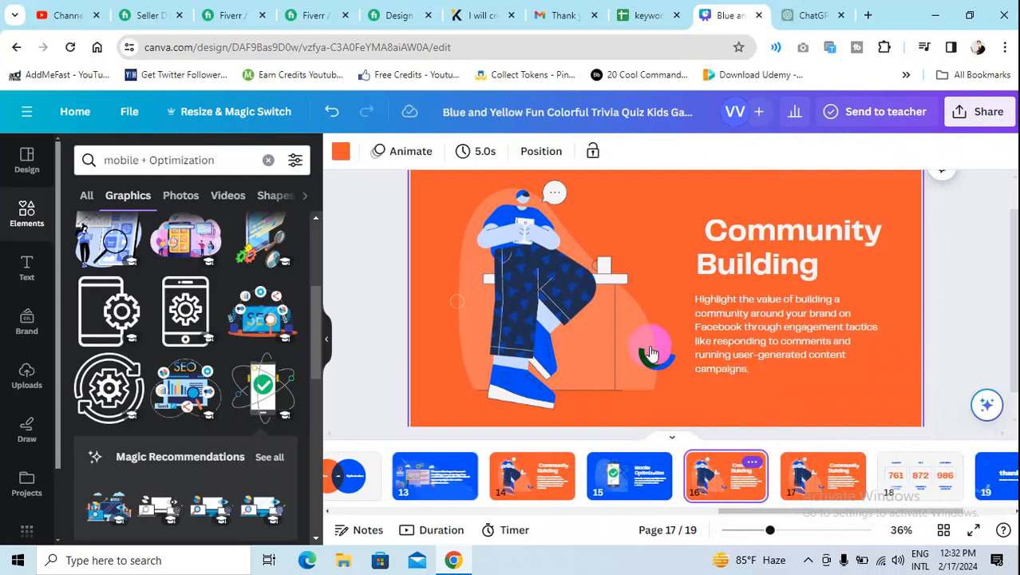
pyautogui.click(695, 222)
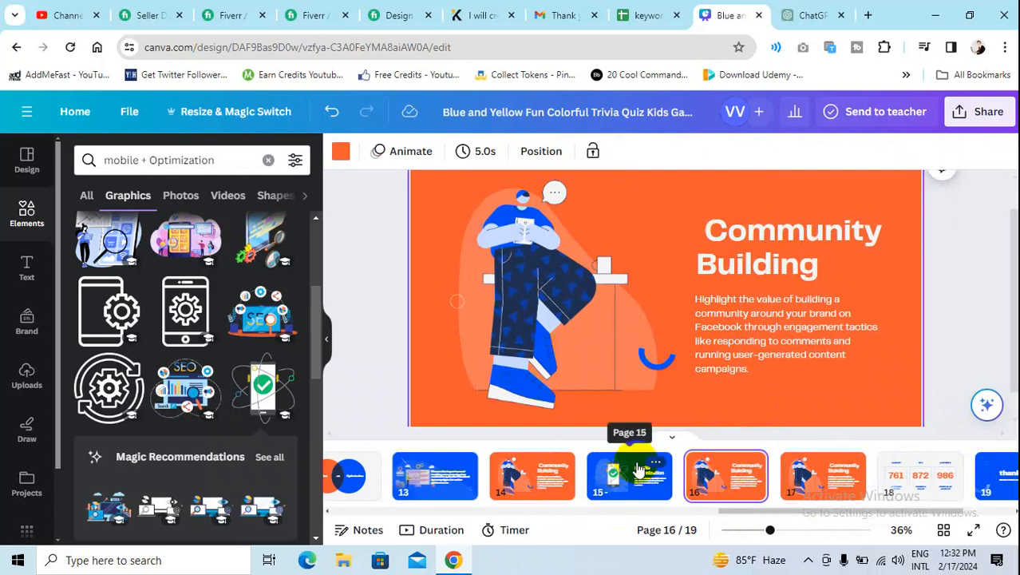
# - Switch to ChatGPT and select the Slide 10 title "A/B Testing"
pyautogui.click(793, 14)
pyautogui.scroll(-1, 501, 341)
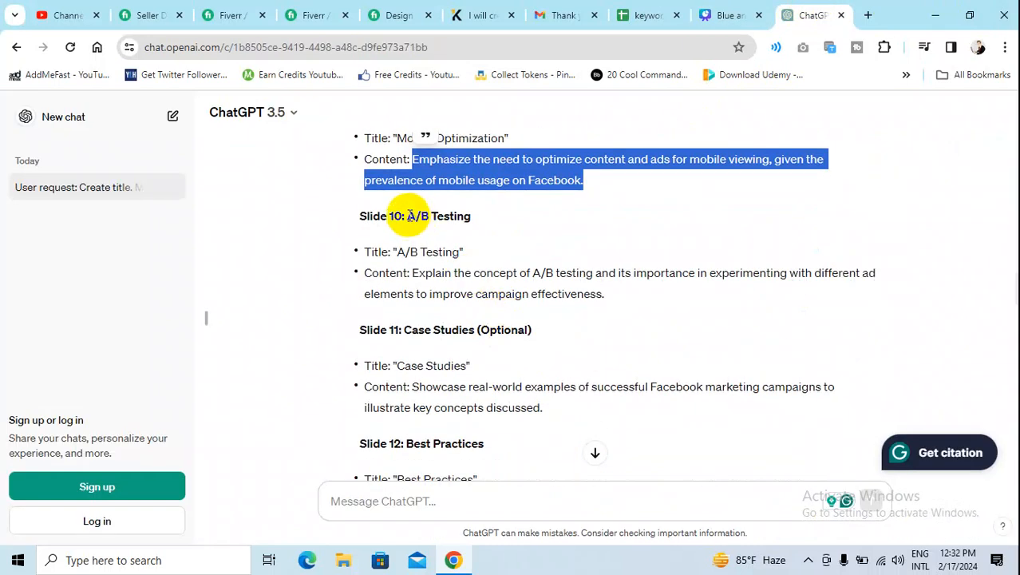
pyautogui.moveTo(407, 216); pyautogui.dragTo(470, 216)
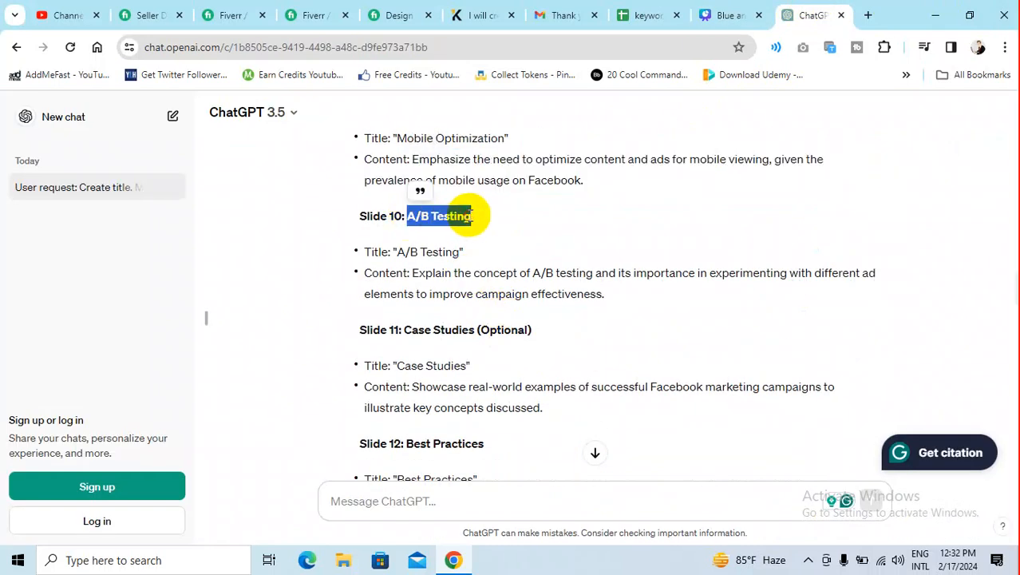
# - Switch to Canva and try to replace the page 16 heading with the Slide 10 title
pyautogui.click(729, 14)
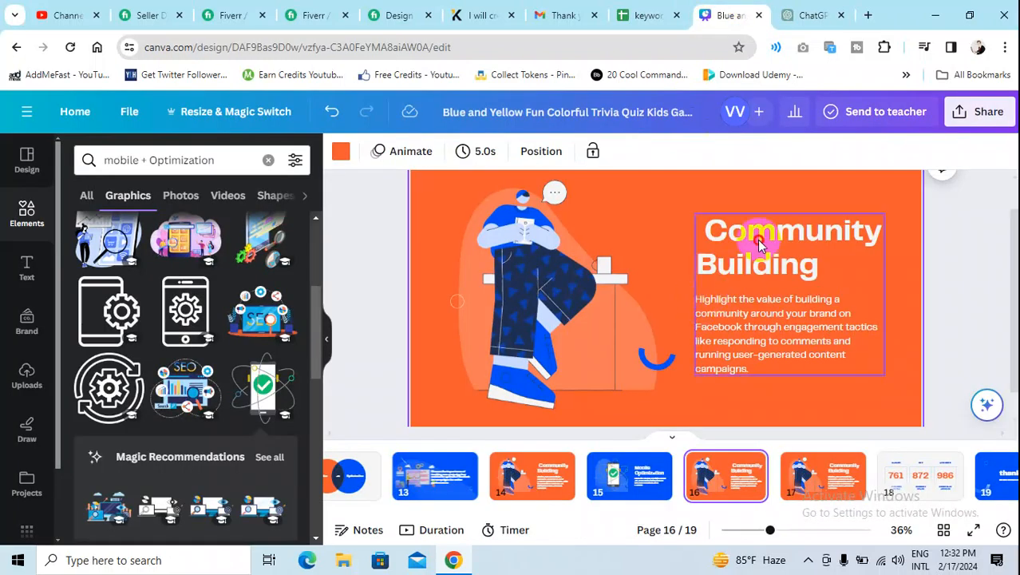
pyautogui.doubleClick(708, 232)
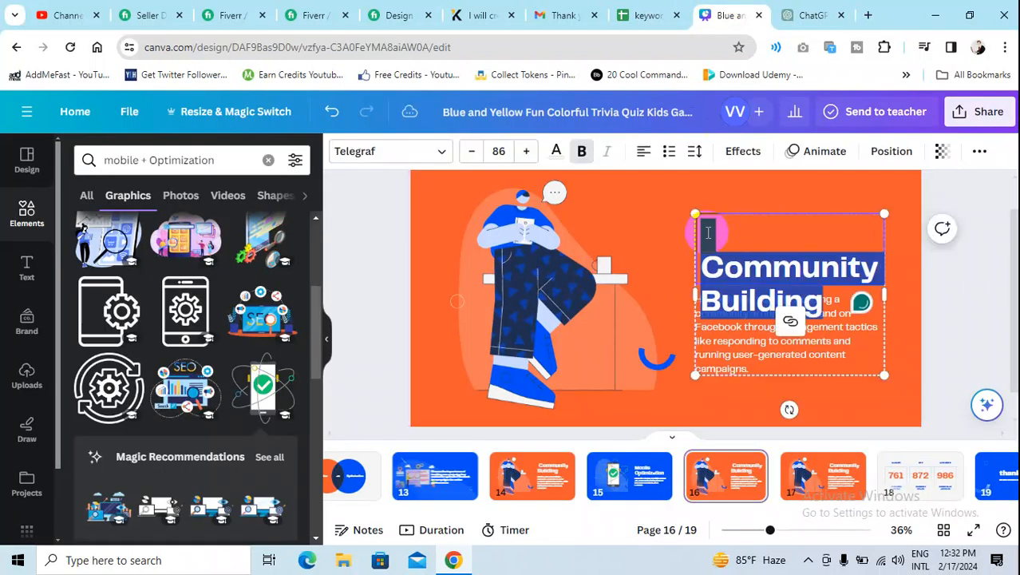
pyautogui.hotkey('ctrl', 'v')
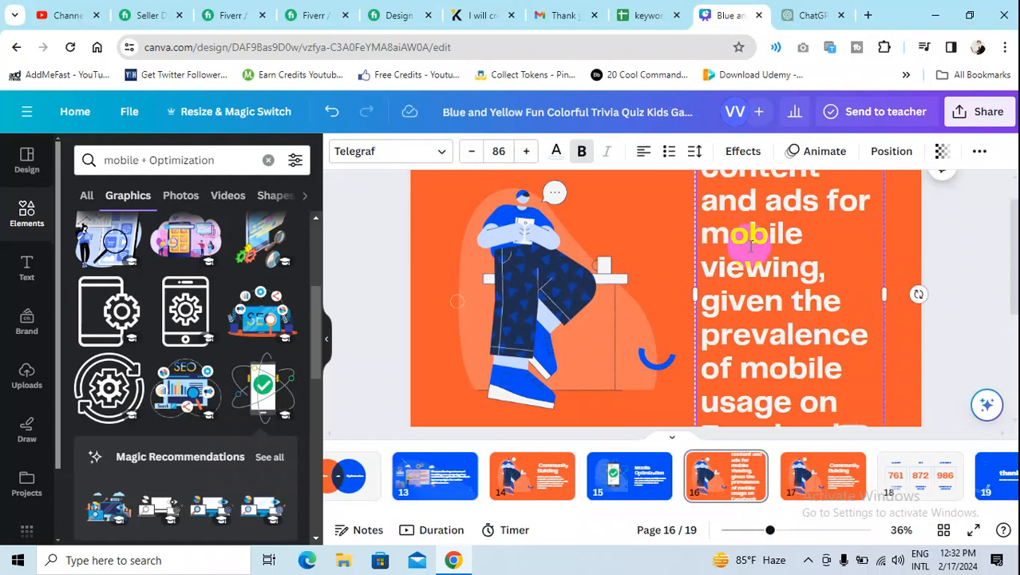
# - Copy the selected "A/B Testing" title in ChatGPT and replace the heading text on page 16 in Canva with it
pyautogui.click(807, 17)
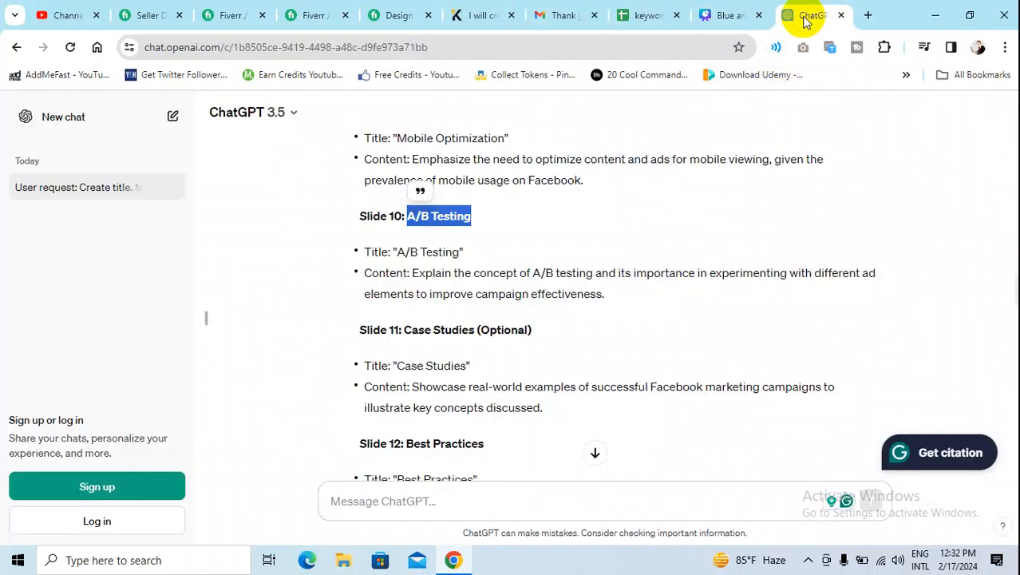
pyautogui.rightClick(419, 216)
pyautogui.click(441, 227)
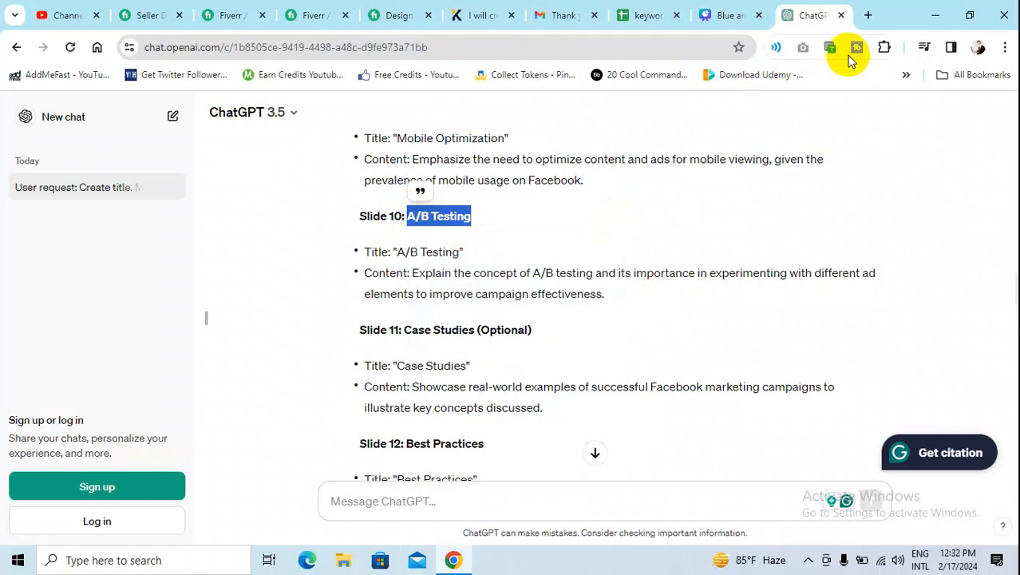
pyautogui.click(718, 17)
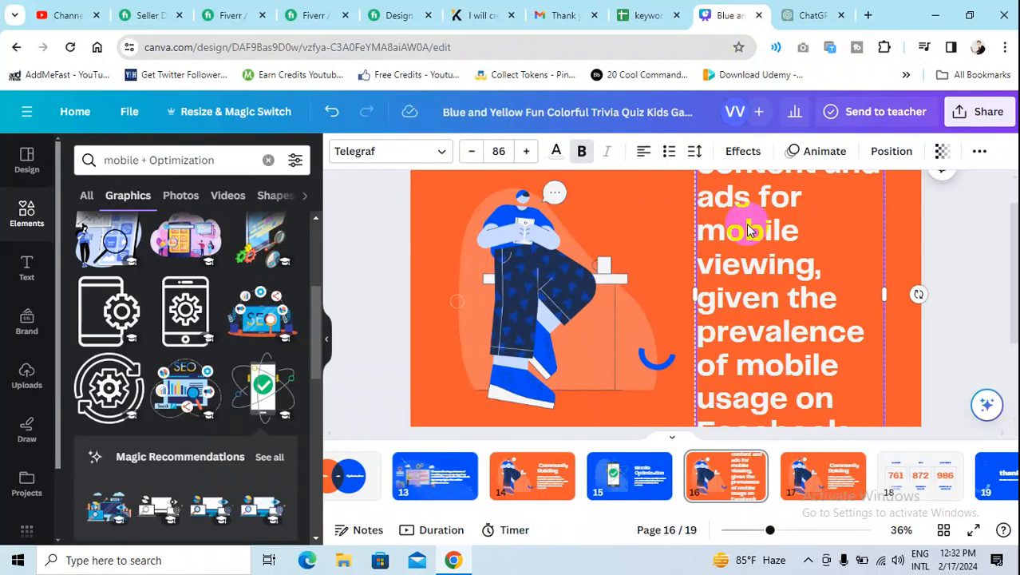
pyautogui.doubleClick(748, 230)
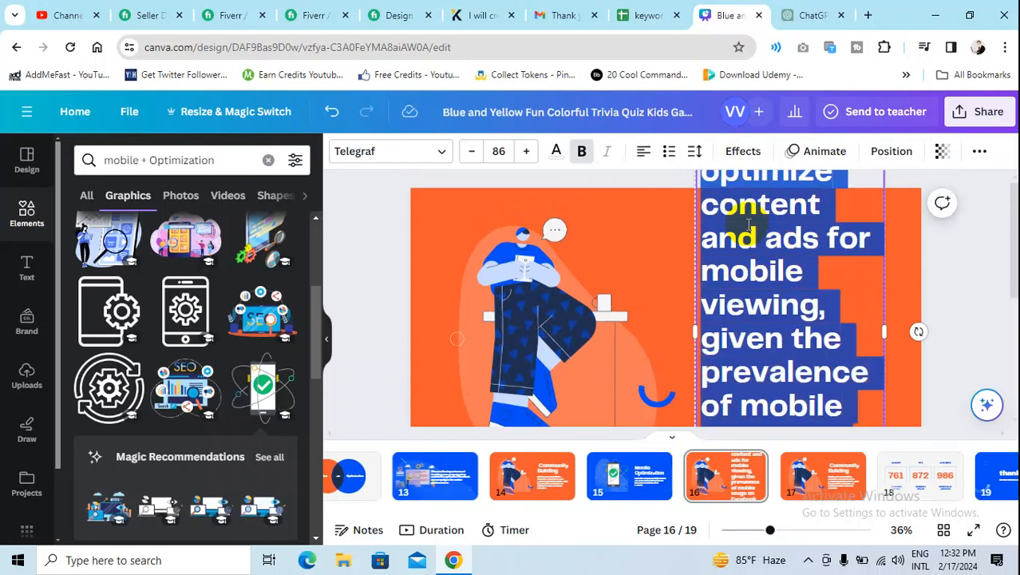
pyautogui.hotkey('ctrl', 'z')
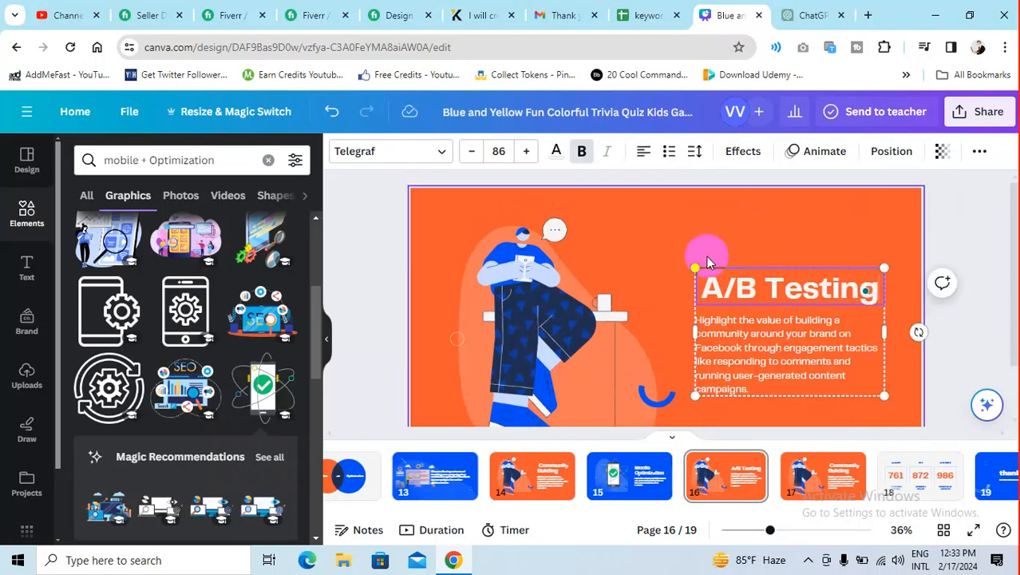
# - Copy the Slide 10 content about A/B testing from ChatGPT and replace the body paragraph on page 16 in Canva with it
pyautogui.click(795, 16)
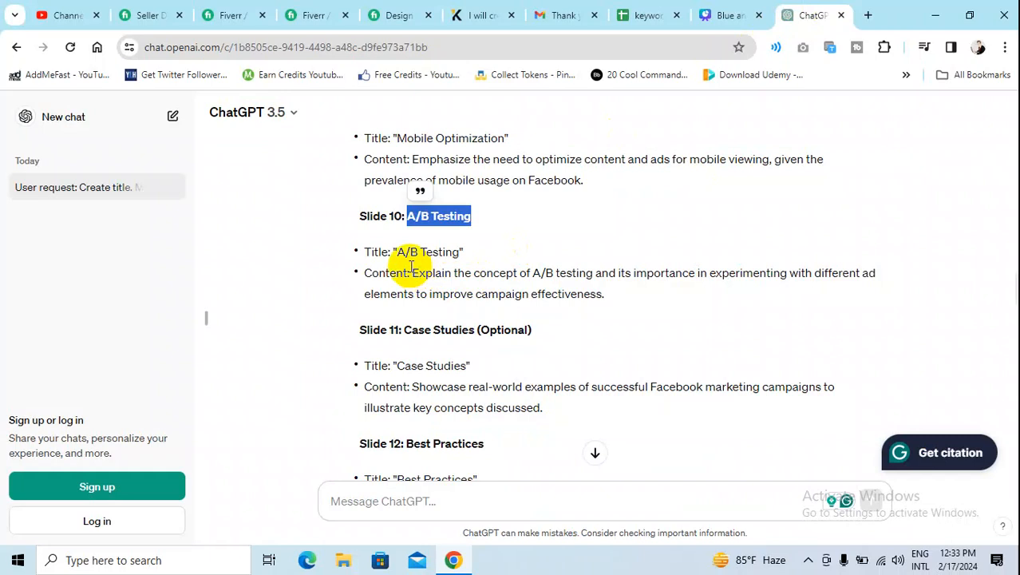
pyautogui.moveTo(412, 272); pyautogui.dragTo(607, 293)
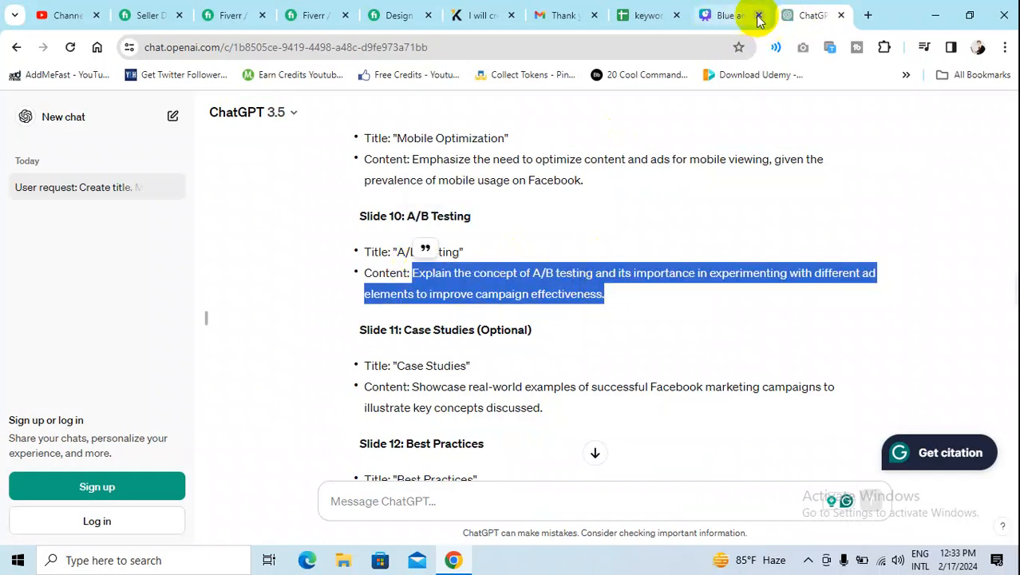
pyautogui.click(723, 14)
pyautogui.click(746, 324)
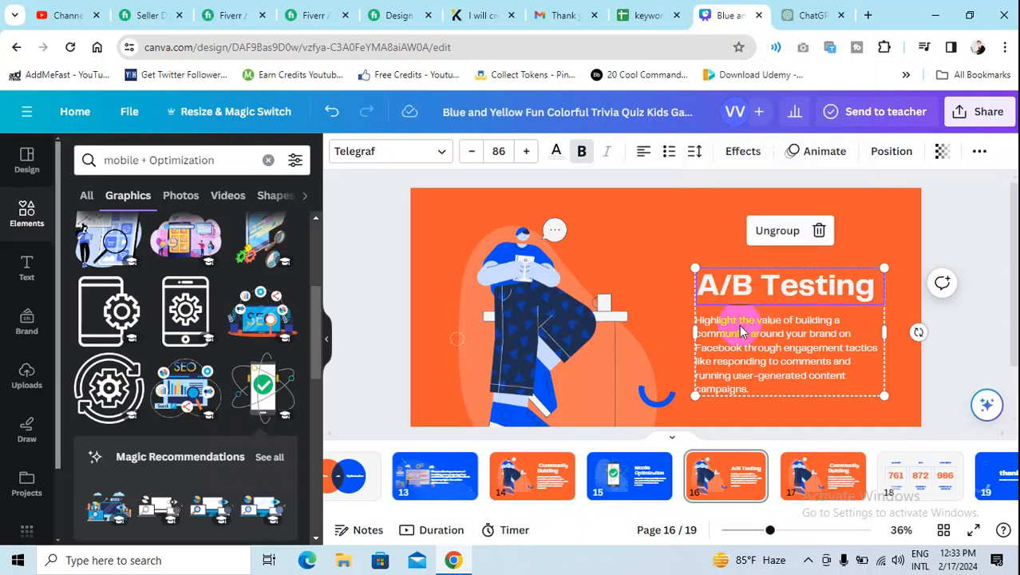
pyautogui.doubleClick(741, 331)
pyautogui.hotkey('ctrl', 'v')
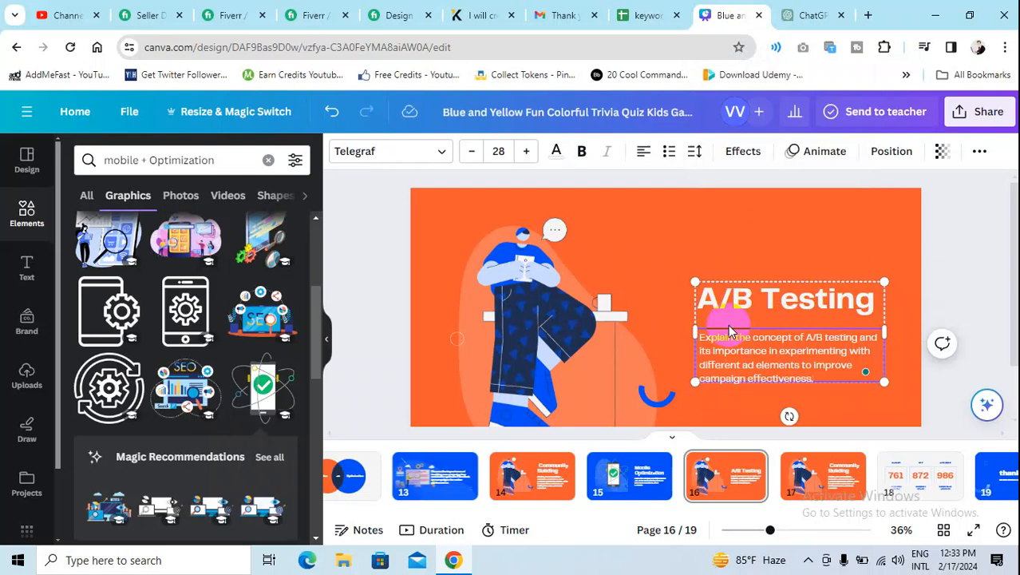
# - Delete the speech bubble and person illustration from the "A/B Testing" page
pyautogui.click(553, 231)
pyautogui.click(553, 255)
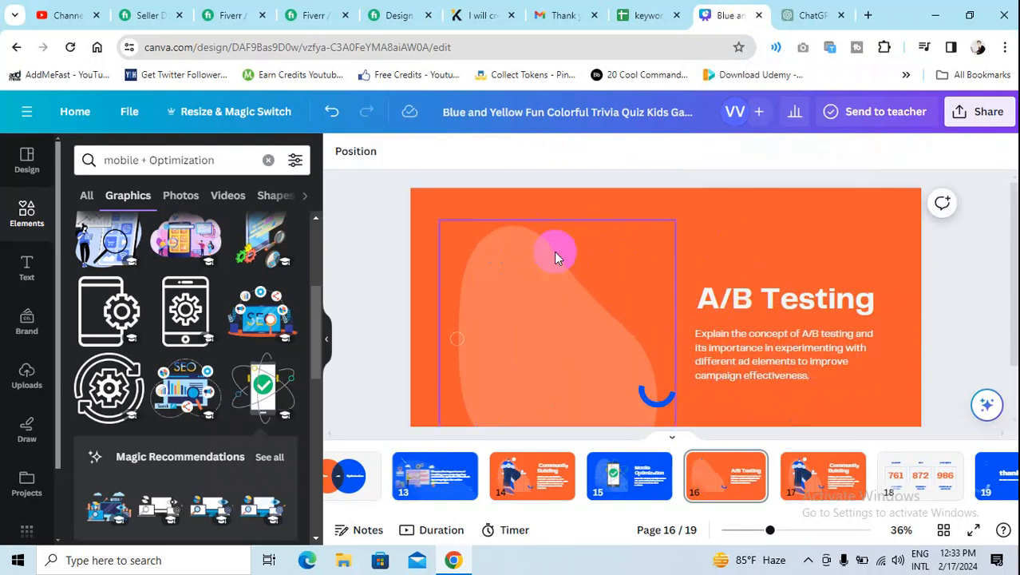
# - Search the graphics for "A/B Testing" using the heading text from page 16
pyautogui.click(776, 302)
pyautogui.doubleClick(785, 298)
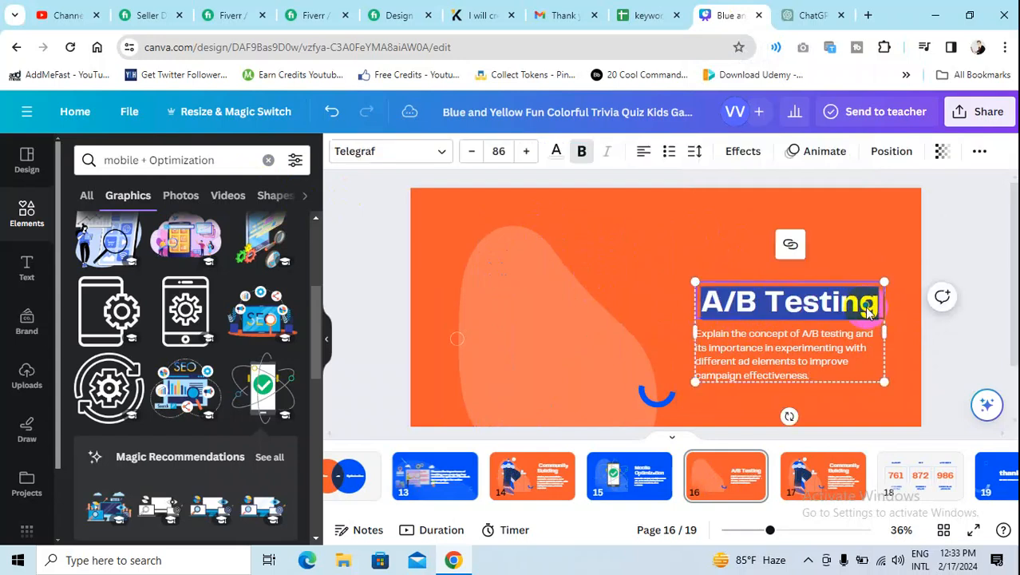
pyautogui.tripleClick(125, 161)
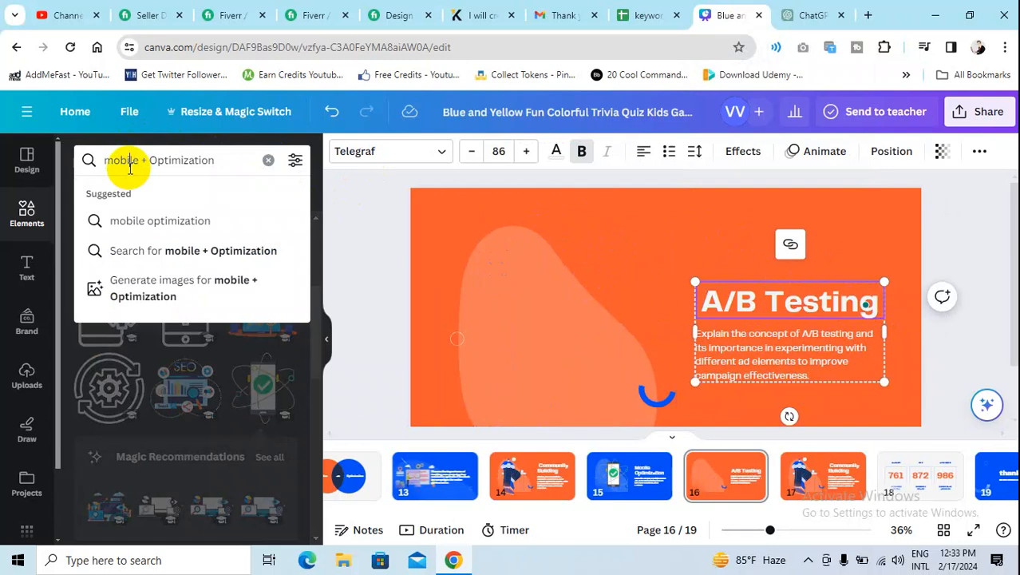
pyautogui.hotkey('ctrl', 'v')
pyautogui.press('Return')
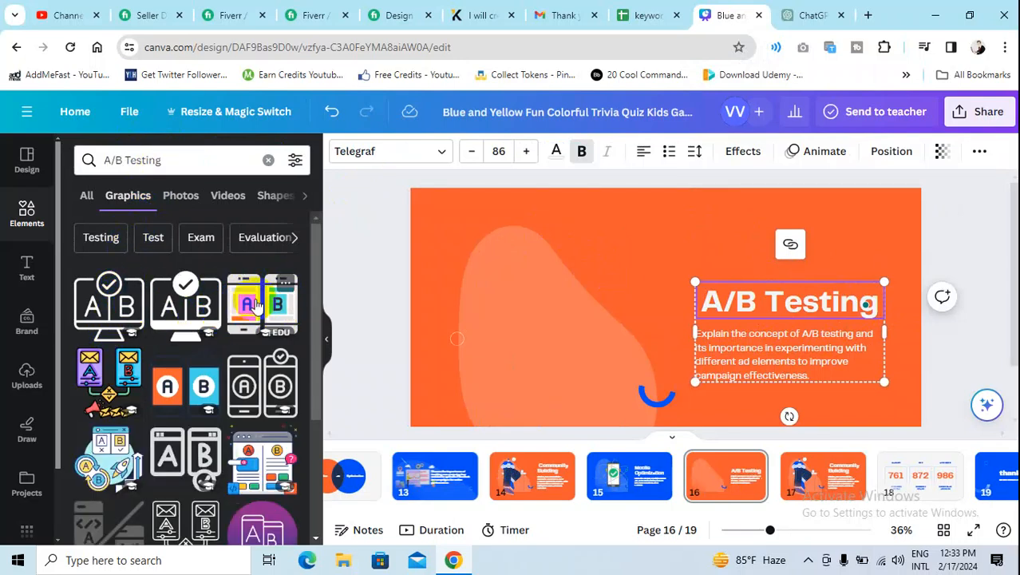
# - Add the graphic of two phones marked A and B over the pale shape on page 16 and recolor its turquoise parts blue
pyautogui.click(255, 304)
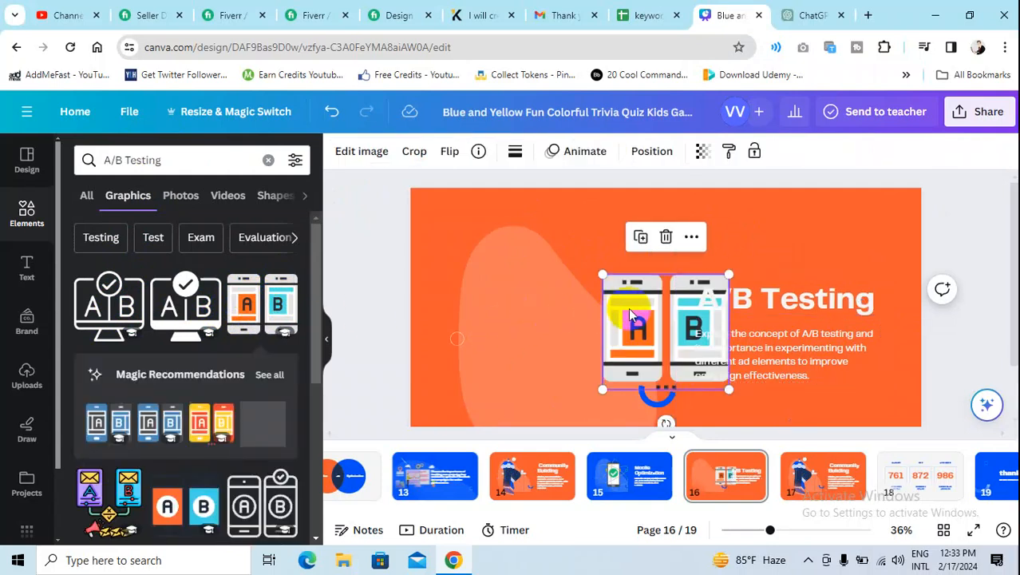
pyautogui.moveTo(599, 308); pyautogui.dragTo(513, 311)
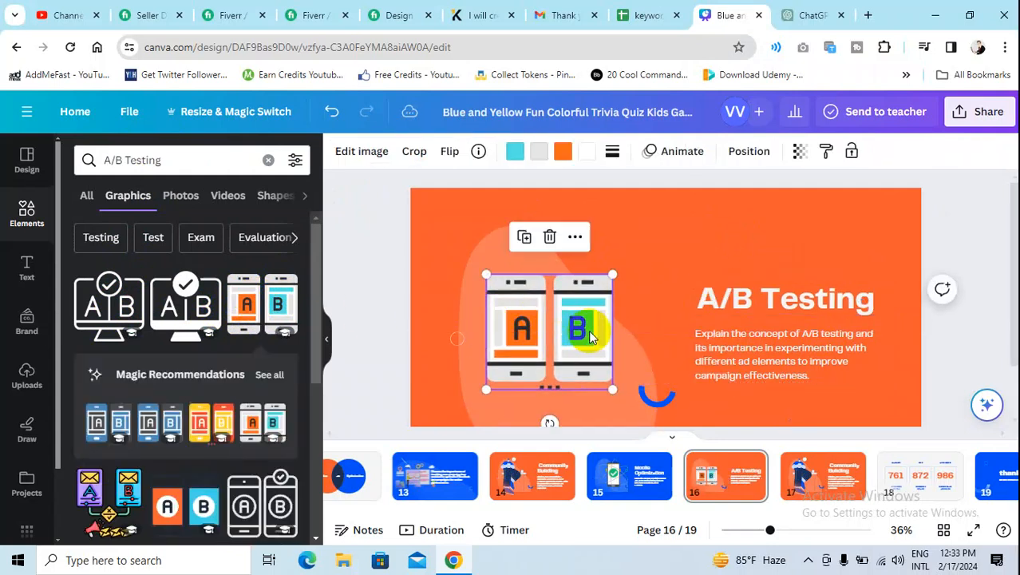
pyautogui.click(516, 153)
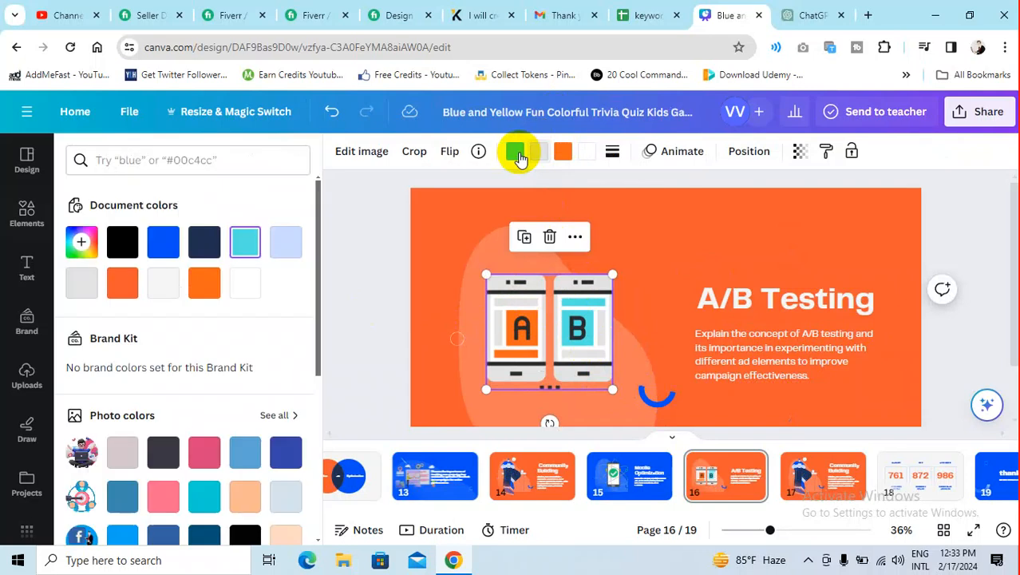
pyautogui.click(171, 247)
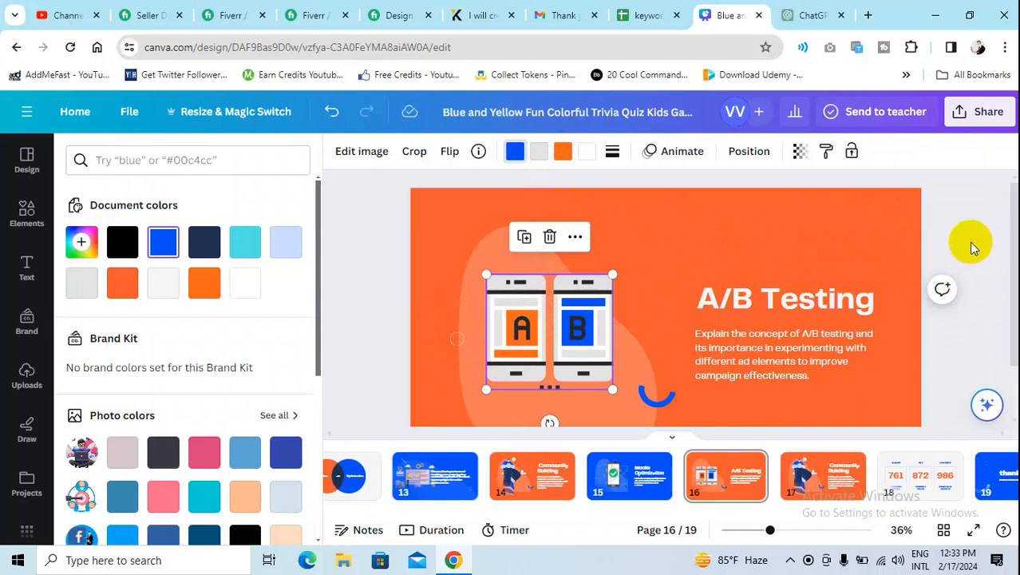
# - Copy the Slide 11 title "Case Studies" in ChatGPT and return to Canva
pyautogui.click(807, 15)
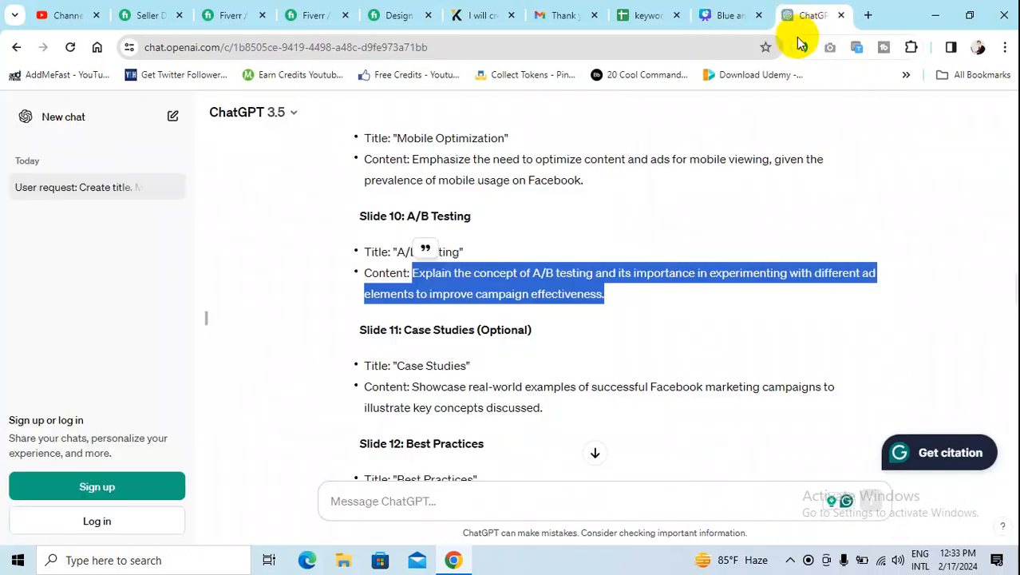
pyautogui.moveTo(403, 333); pyautogui.dragTo(475, 330)
pyautogui.hotkey('ctrl', 'c')
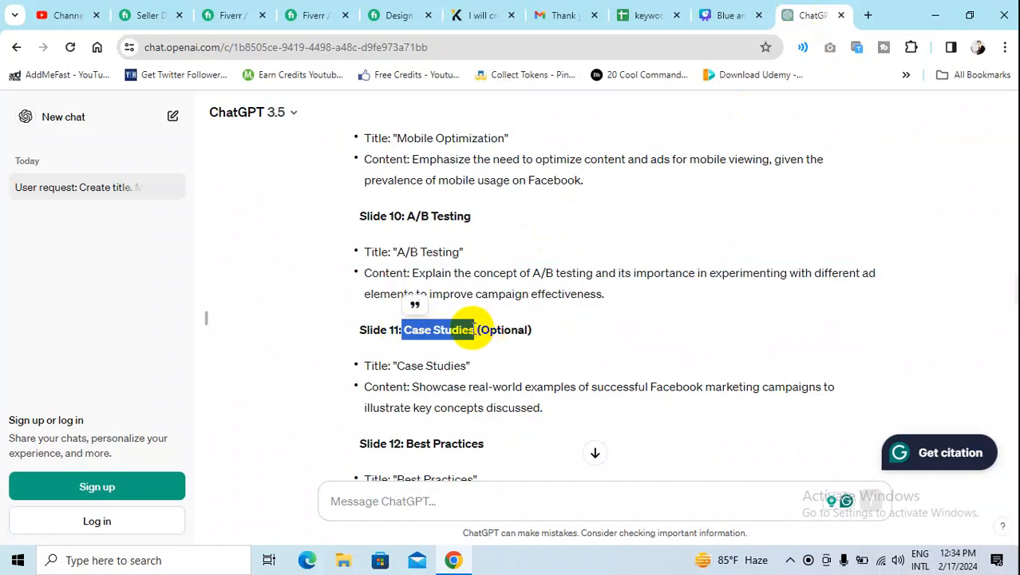
pyautogui.click(721, 16)
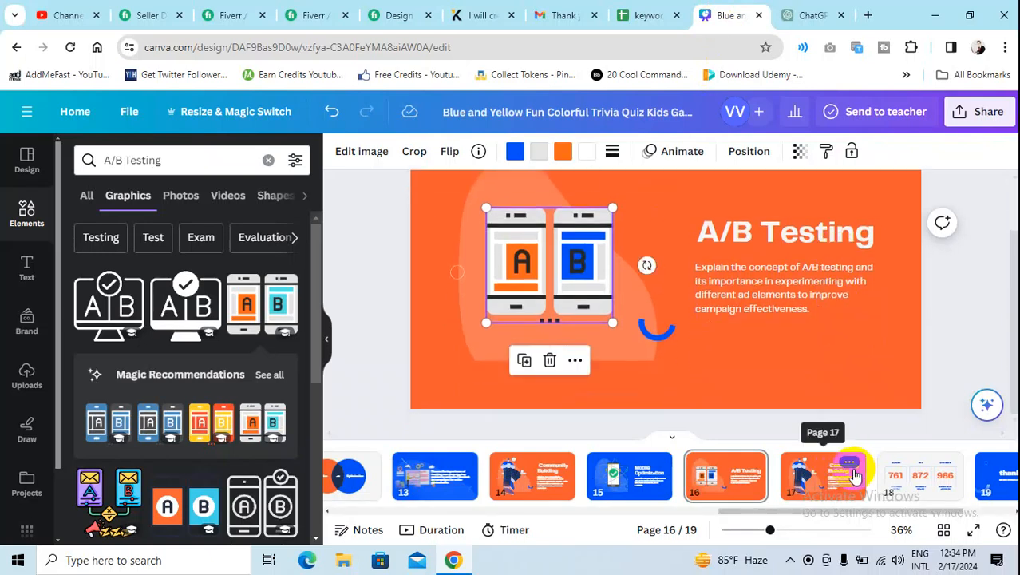
pyautogui.click(851, 462)
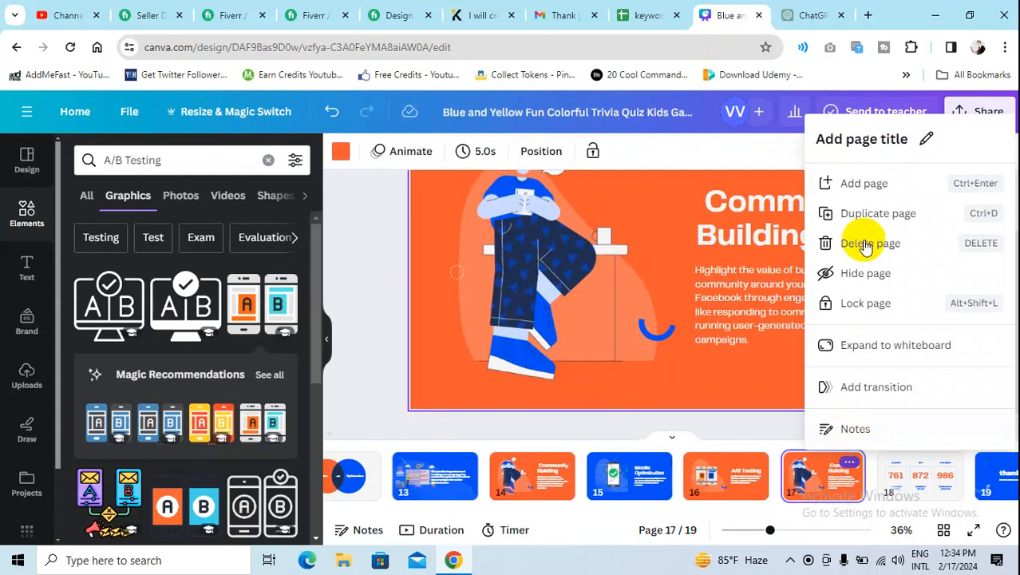
pyautogui.click(866, 244)
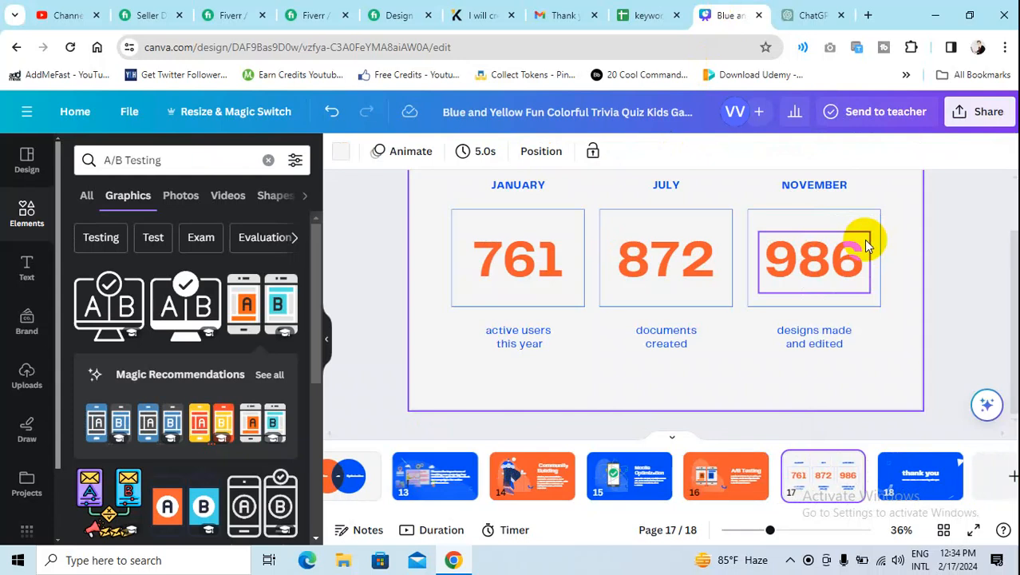
pyautogui.hotkey('ctrl', 'z')
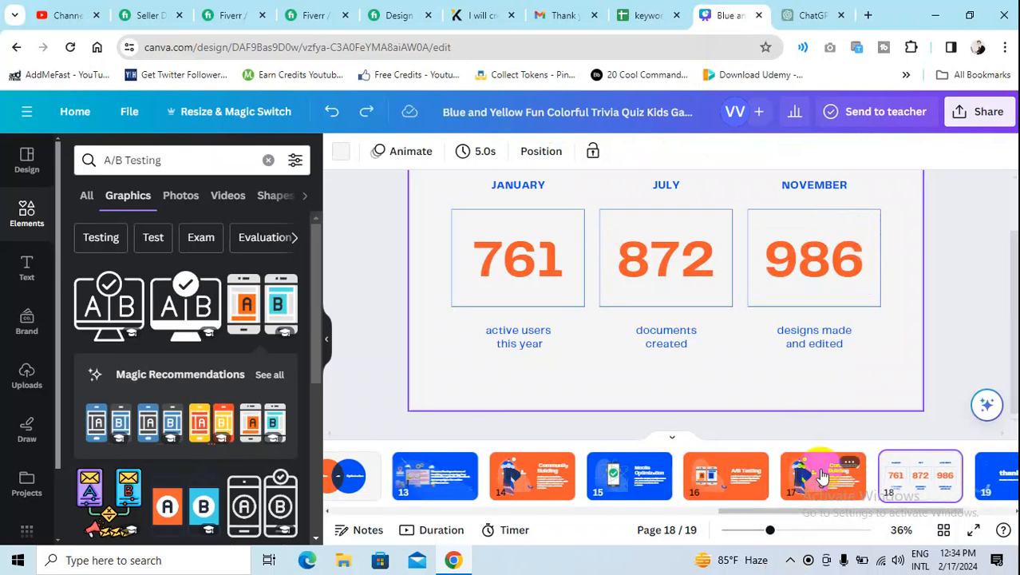
# - Duplicate the "Community Building" page 17 and replace the heading on page 17 with "Case Studies"
pyautogui.click(849, 463)
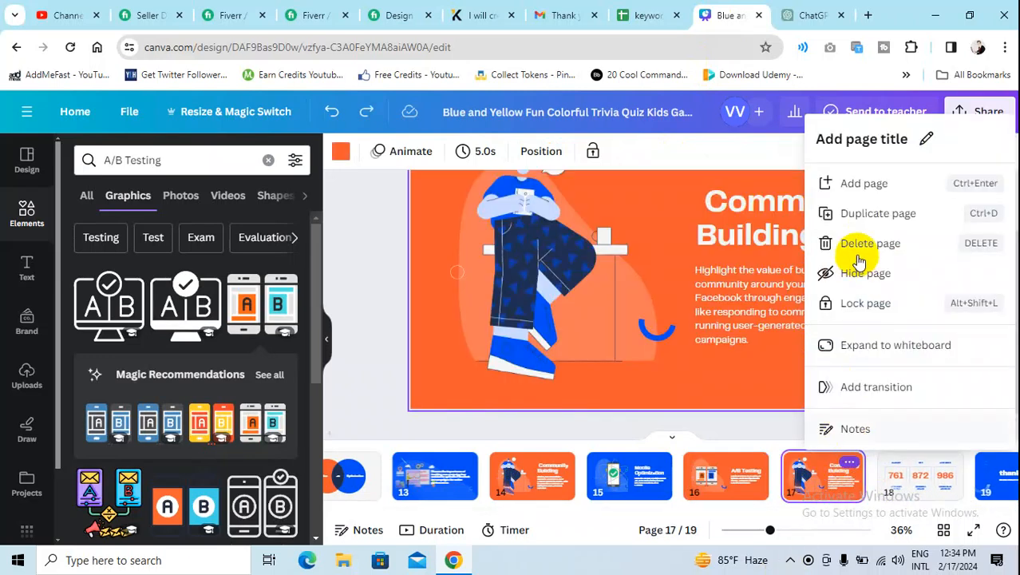
pyautogui.click(876, 216)
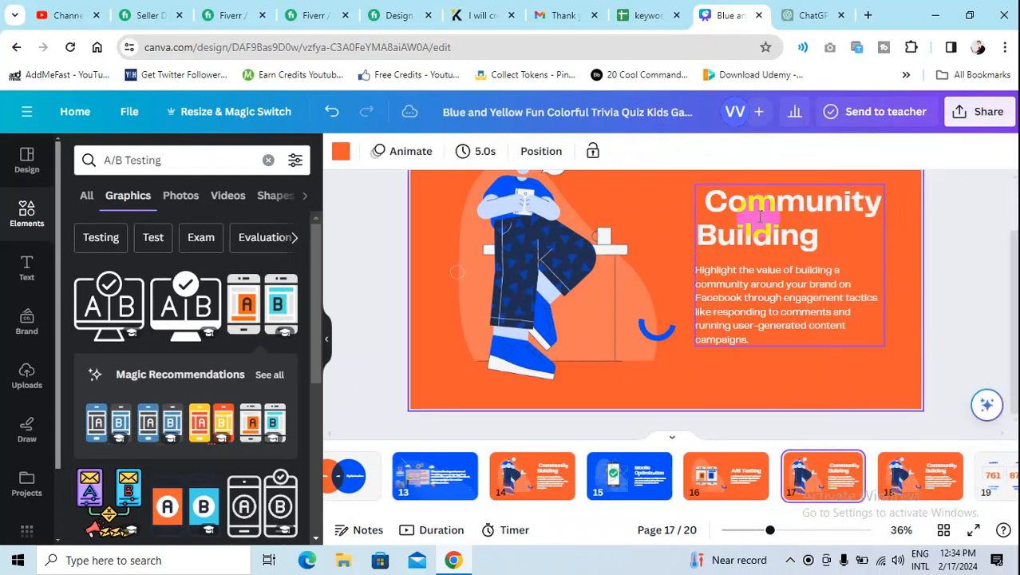
pyautogui.doubleClick(758, 215)
pyautogui.hotkey('ctrl', 'v')
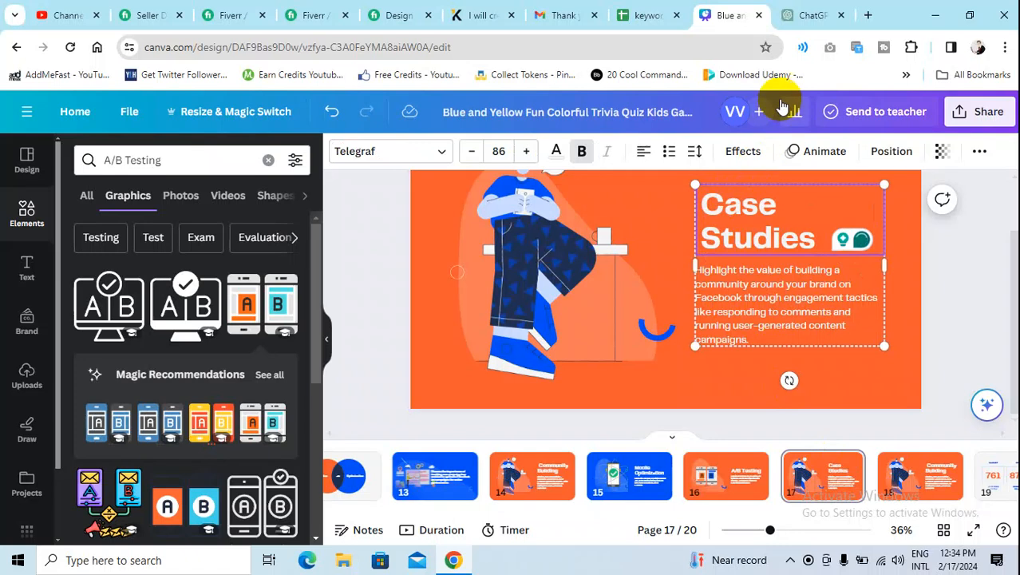
# - Copy the Slide 11 content about real-world campaign examples from ChatGPT and replace the body paragraph on page 17 in Canva with it
pyautogui.click(813, 15)
pyautogui.moveTo(415, 386); pyautogui.dragTo(564, 414)
pyautogui.hotkey('ctrl', 'c')
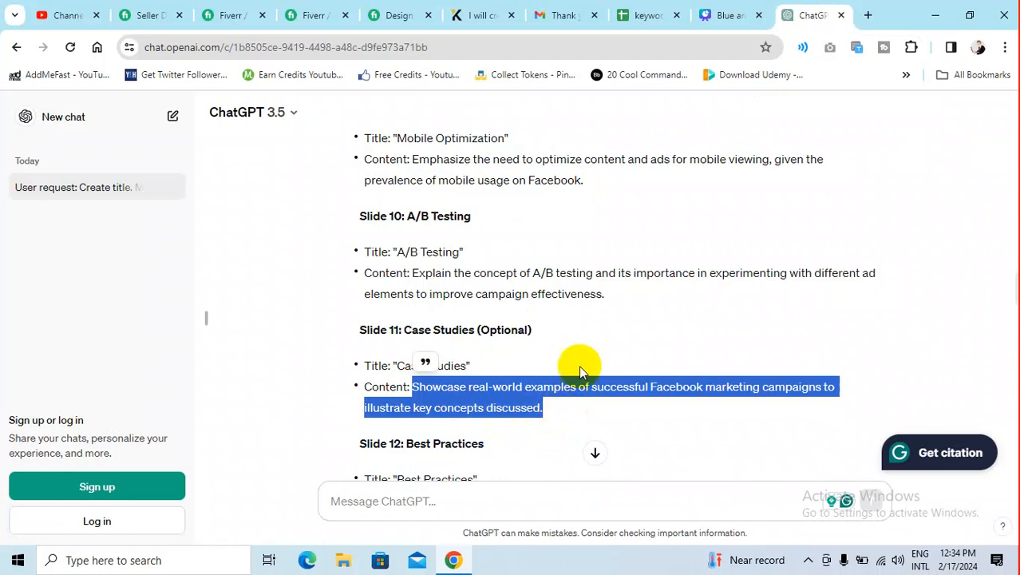
pyautogui.click(710, 15)
pyautogui.click(736, 300)
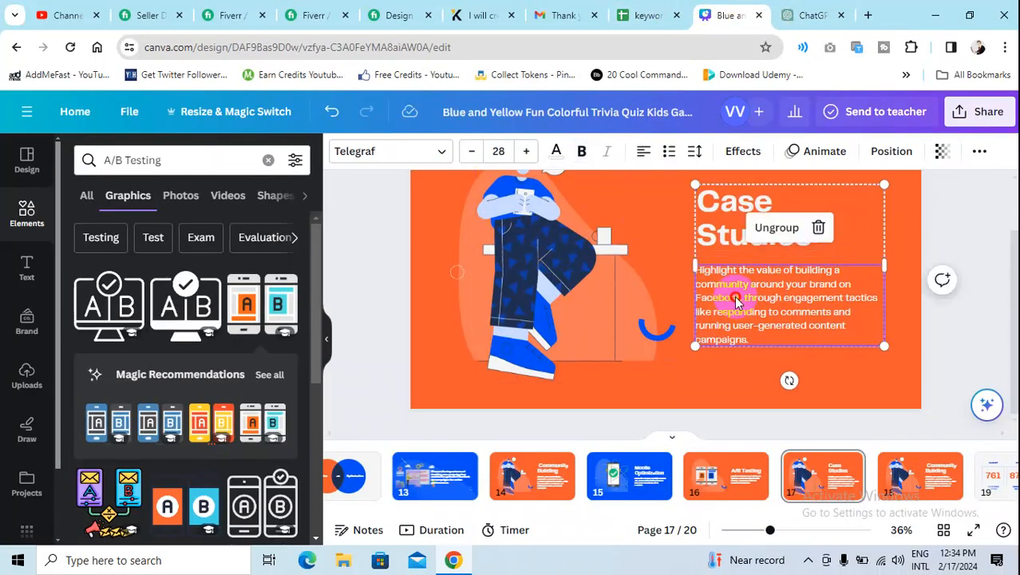
pyautogui.doubleClick(736, 301)
pyautogui.hotkey('ctrl', 'v')
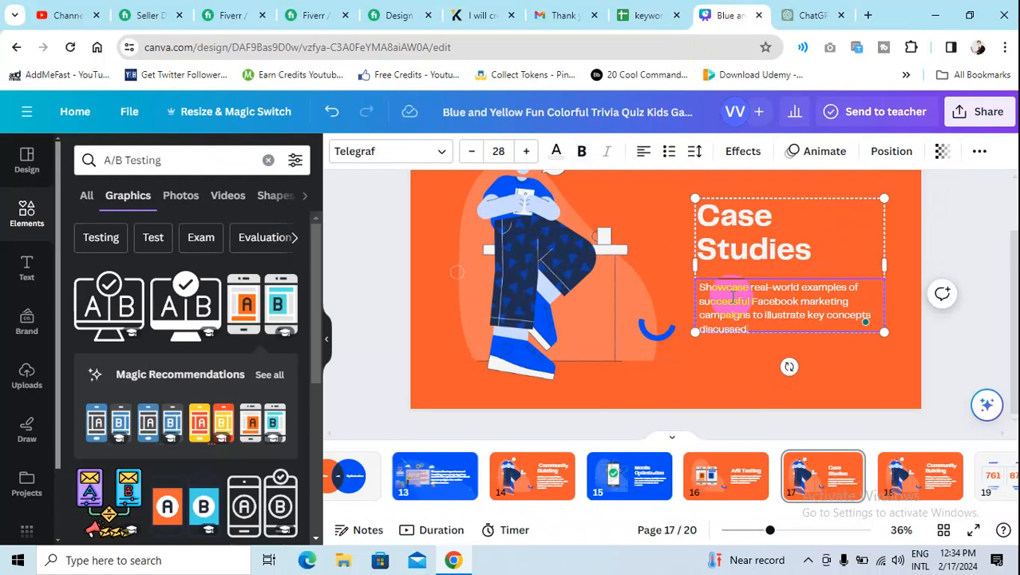
# - Copy the "Case Studies" title in ChatGPT, search Canva's graphics for it, and browse the results
pyautogui.click(799, 16)
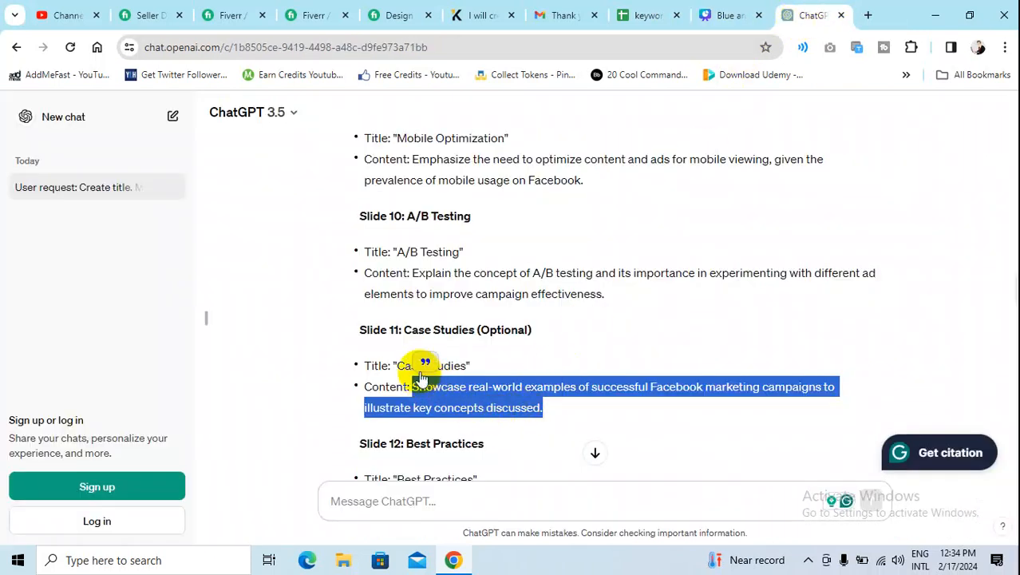
pyautogui.click(421, 326)
pyautogui.moveTo(403, 329); pyautogui.dragTo(475, 329)
pyautogui.hotkey('ctrl', 'c')
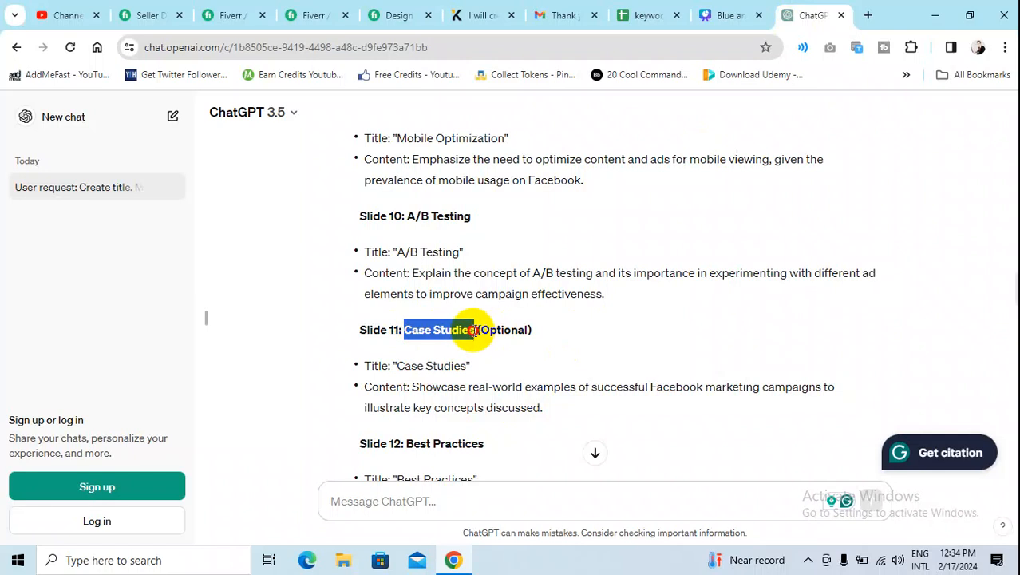
pyautogui.click(721, 13)
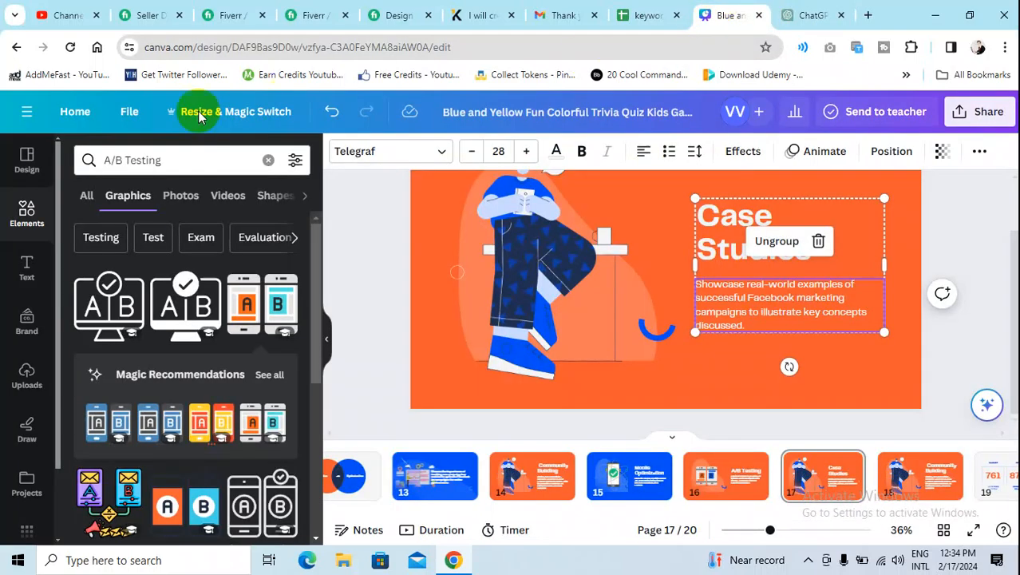
pyautogui.tripleClick(127, 159)
pyautogui.hotkey('ctrl', 'v')
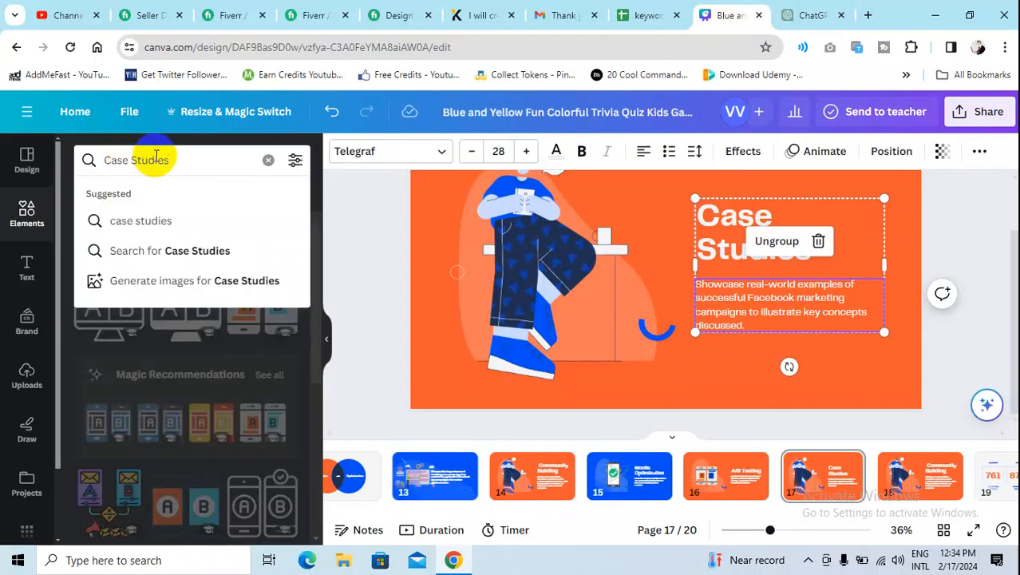
pyautogui.press('Return')
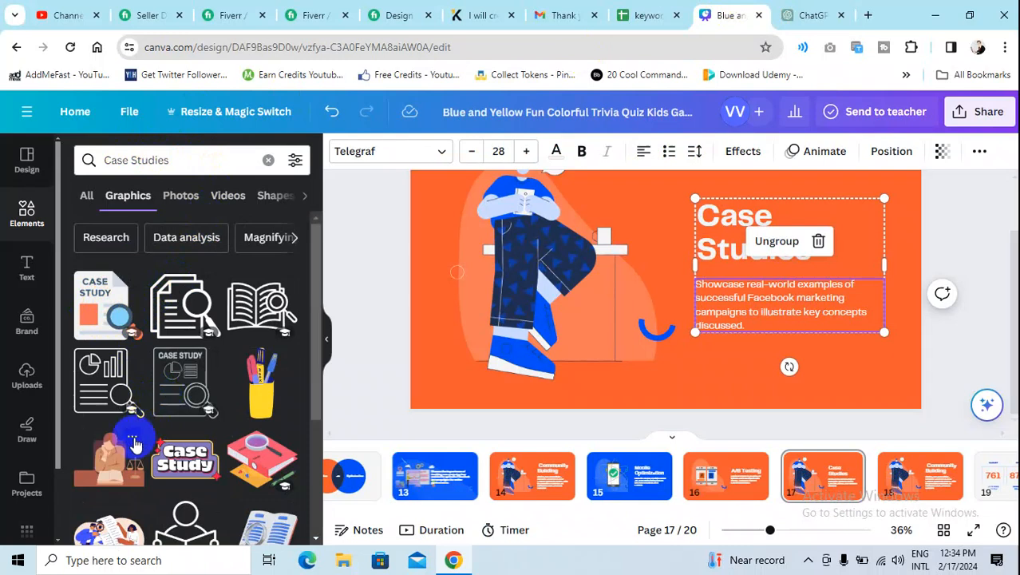
pyautogui.scroll(-2, 131, 414)
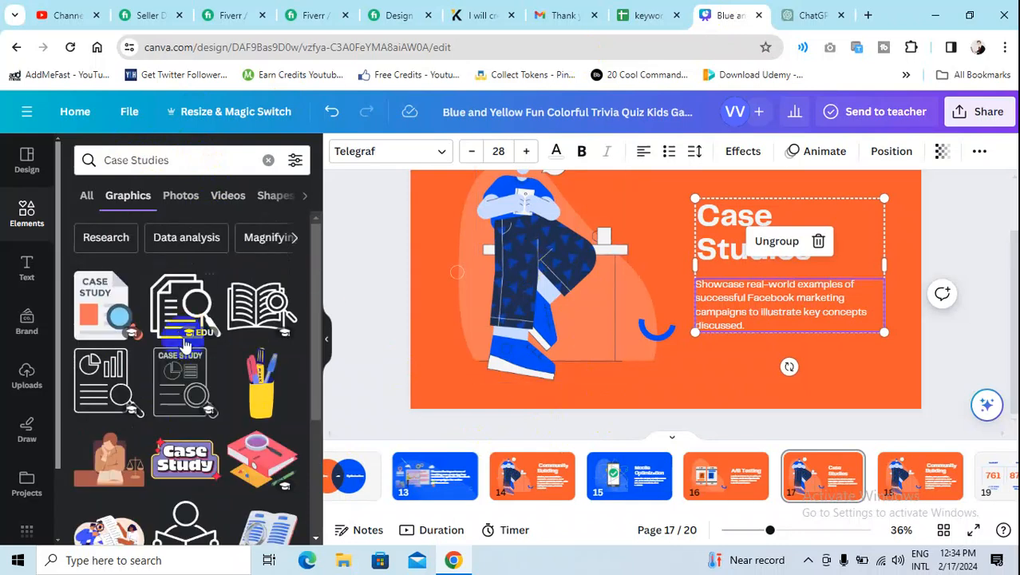
# - Replace the person illustration on page 17 with the "Case Study" document and magnifier graphic, enlarged to fit over the pale shape
pyautogui.click(523, 253)
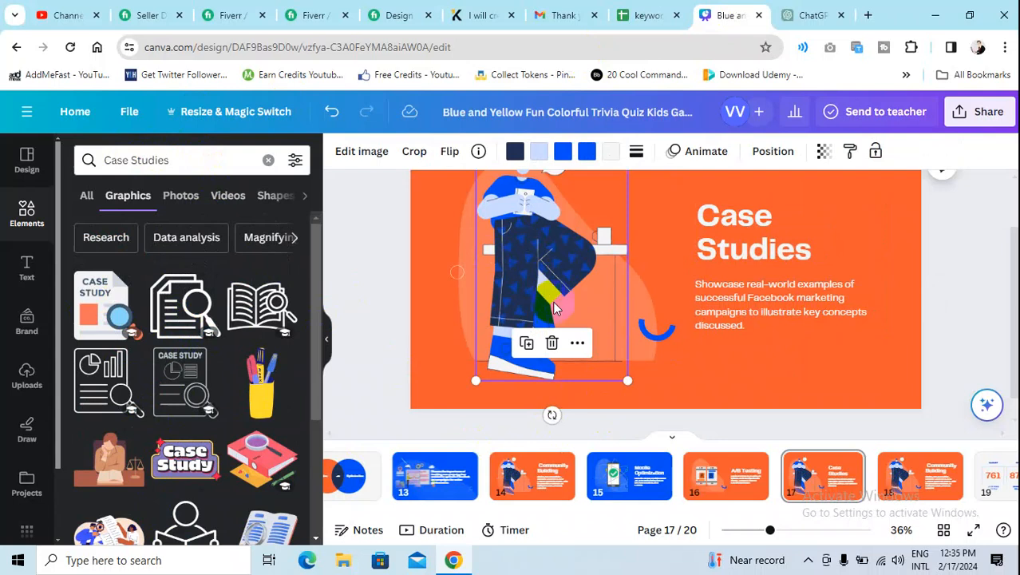
pyautogui.click(552, 345)
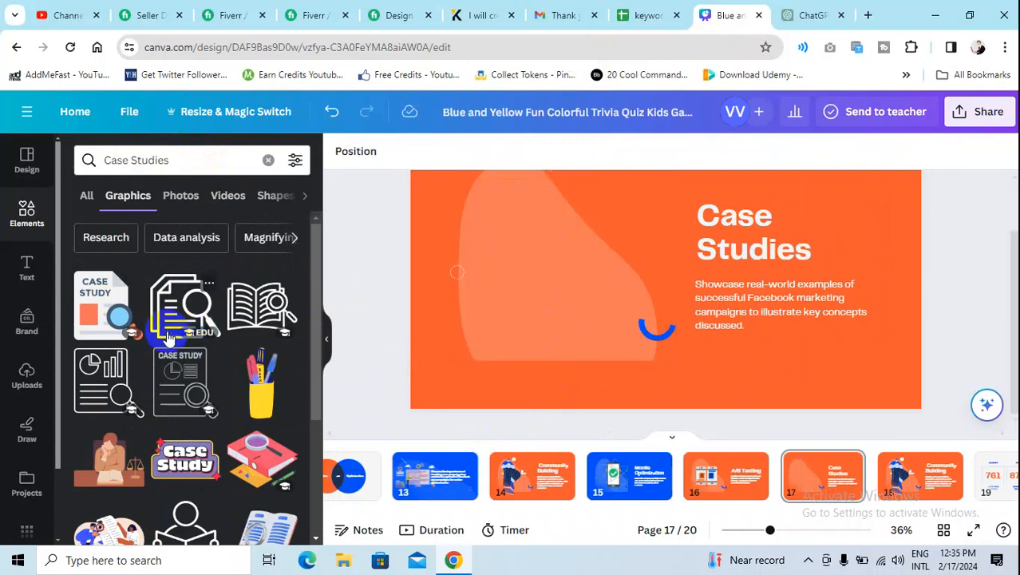
pyautogui.click(110, 305)
pyautogui.moveTo(614, 311); pyautogui.dragTo(486, 300)
pyautogui.moveTo(595, 308); pyautogui.dragTo(688, 392)
pyautogui.moveTo(597, 313); pyautogui.dragTo(551, 274)
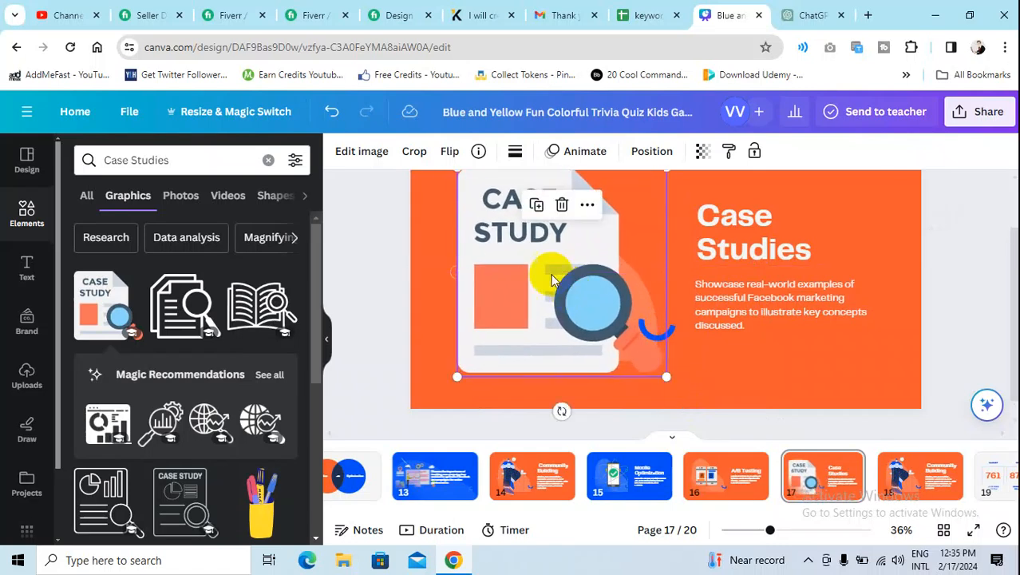
pyautogui.moveTo(495, 187); pyautogui.dragTo(506, 209)
pyautogui.moveTo(548, 285); pyautogui.dragTo(544, 267)
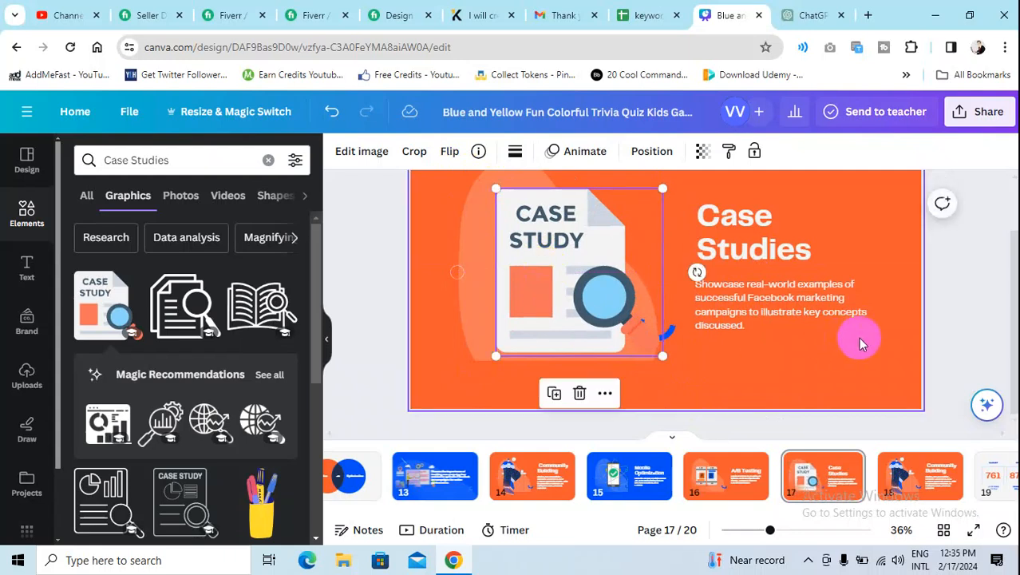
# - Switch to ChatGPT and copy the Slide 12 title "Best Practices"
pyautogui.click(810, 16)
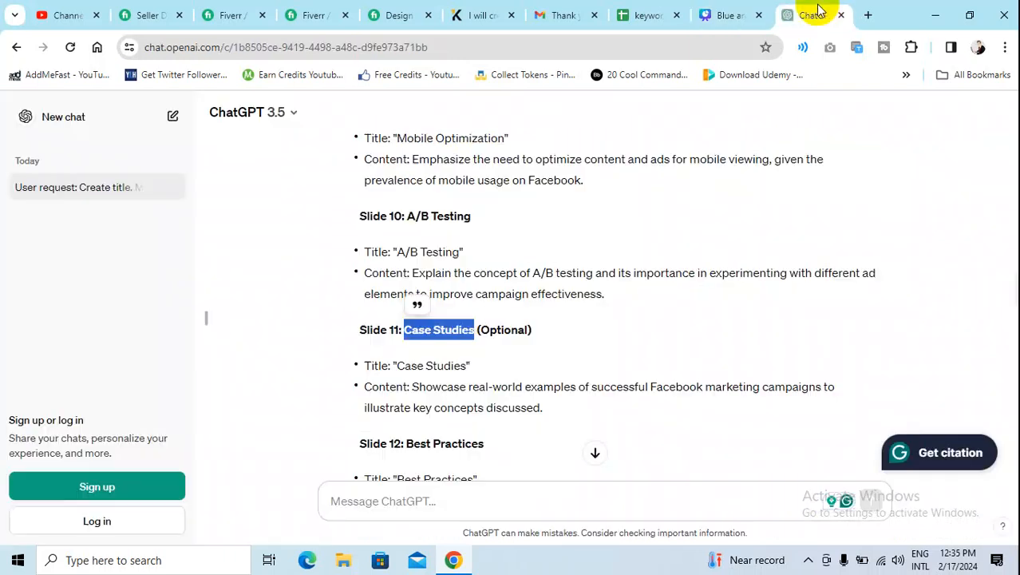
pyautogui.scroll(-2, 495, 237)
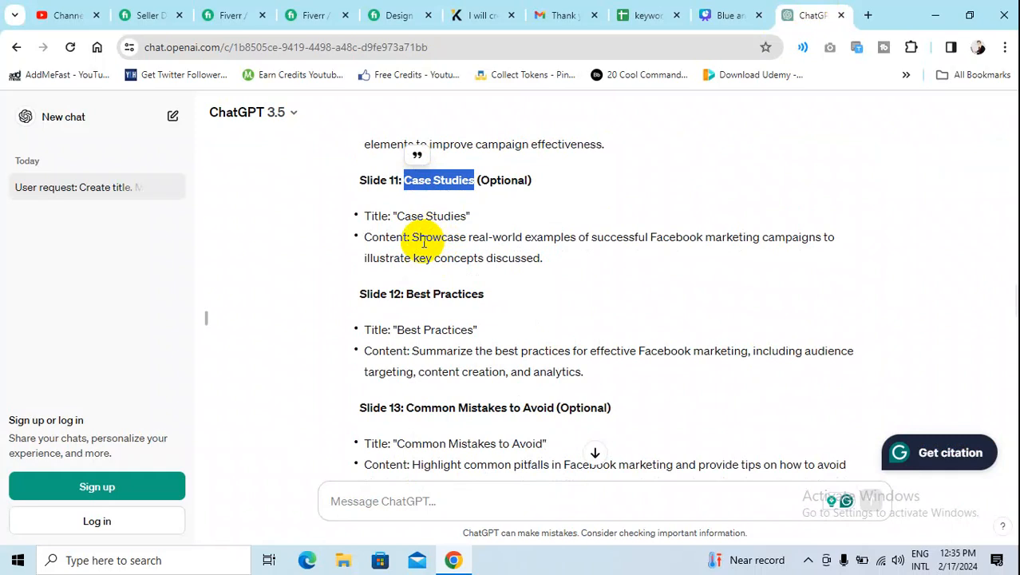
pyautogui.scroll(-1, 424, 243)
pyautogui.moveTo(406, 219); pyautogui.dragTo(485, 219)
pyautogui.hotkey('ctrl', 'c')
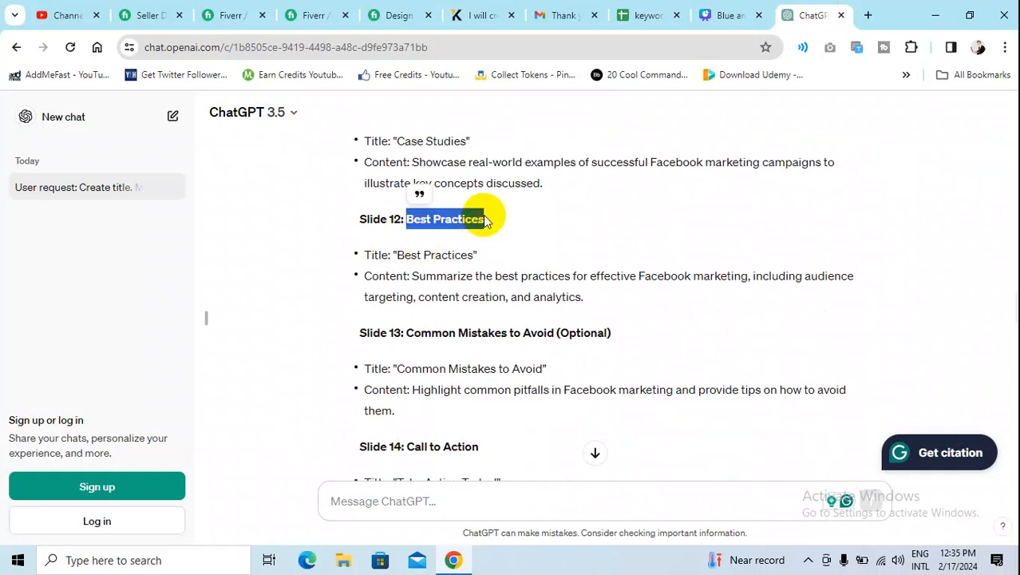
# - Return to Canva and duplicate the "Community Building" page 18
pyautogui.click(739, 16)
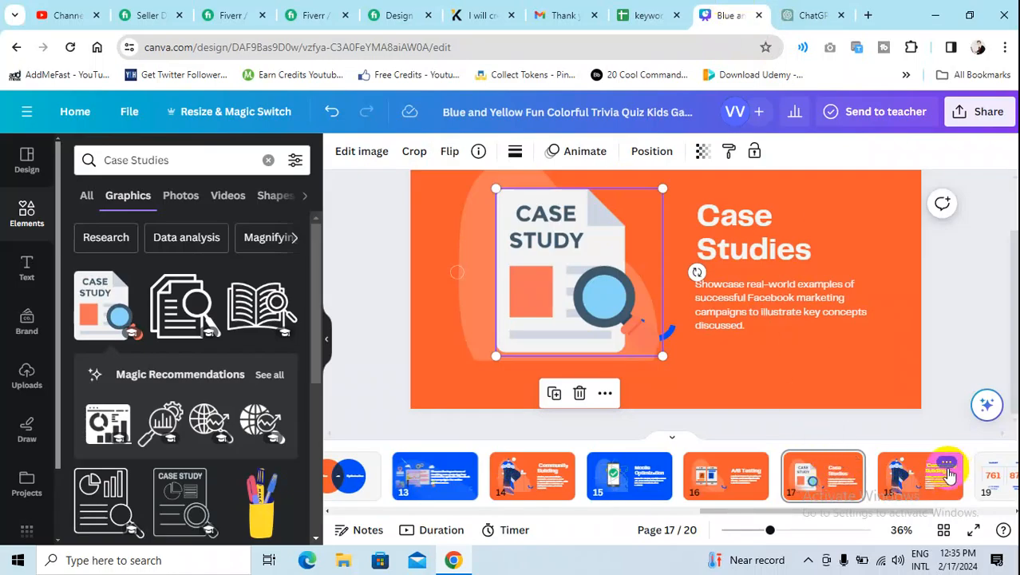
pyautogui.click(947, 465)
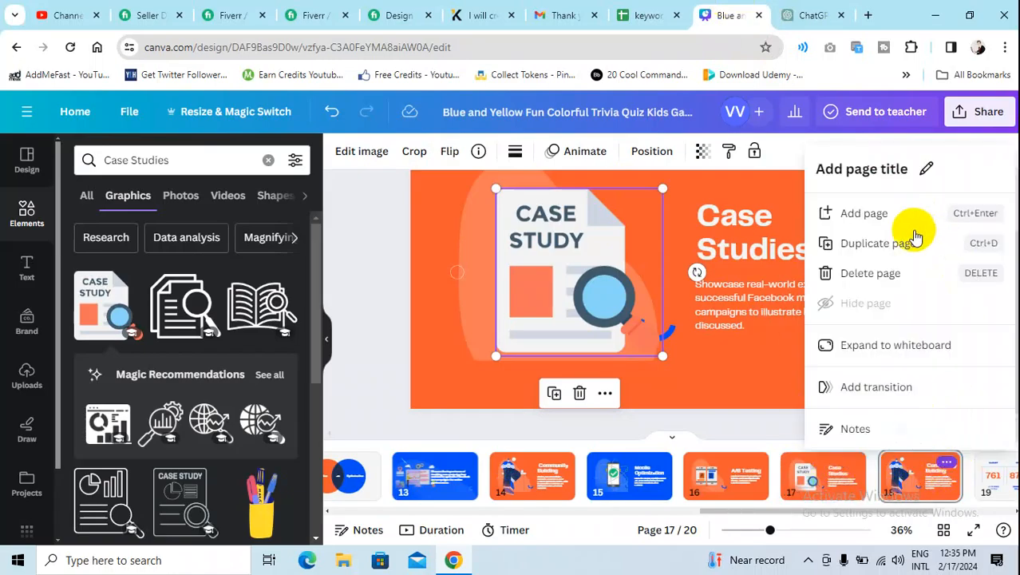
pyautogui.click(908, 248)
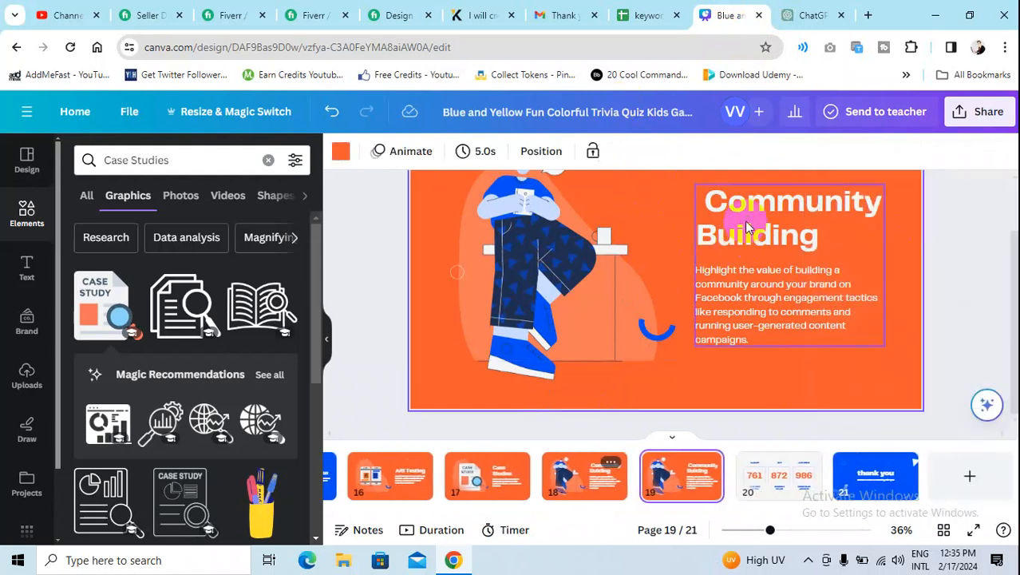
# - Replace the "Community Building" title on the duplicated page 19 with "Best Practices"
pyautogui.doubleClick(746, 219)
pyautogui.hotkey('ctrl', 'v')
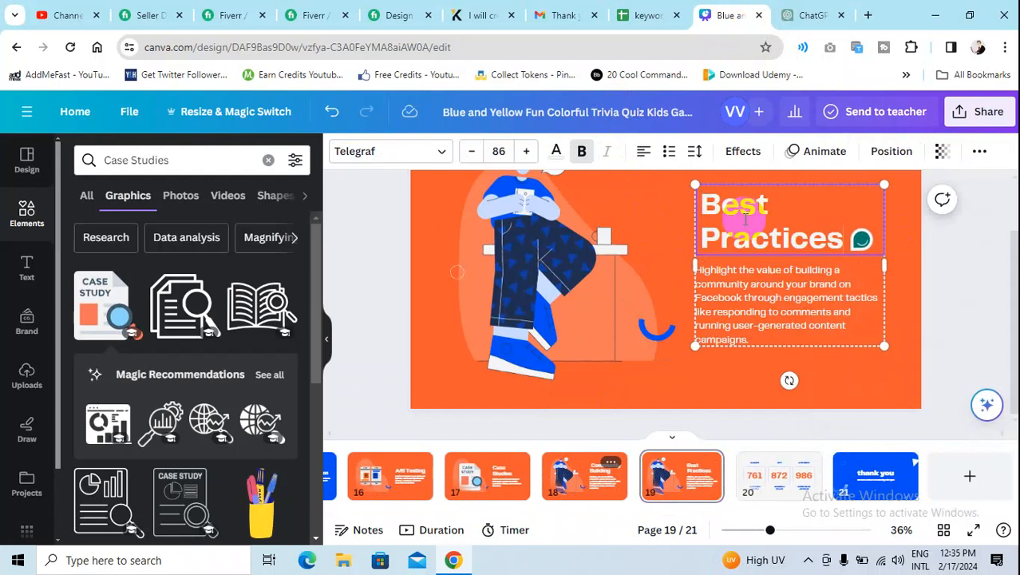
pyautogui.click(802, 15)
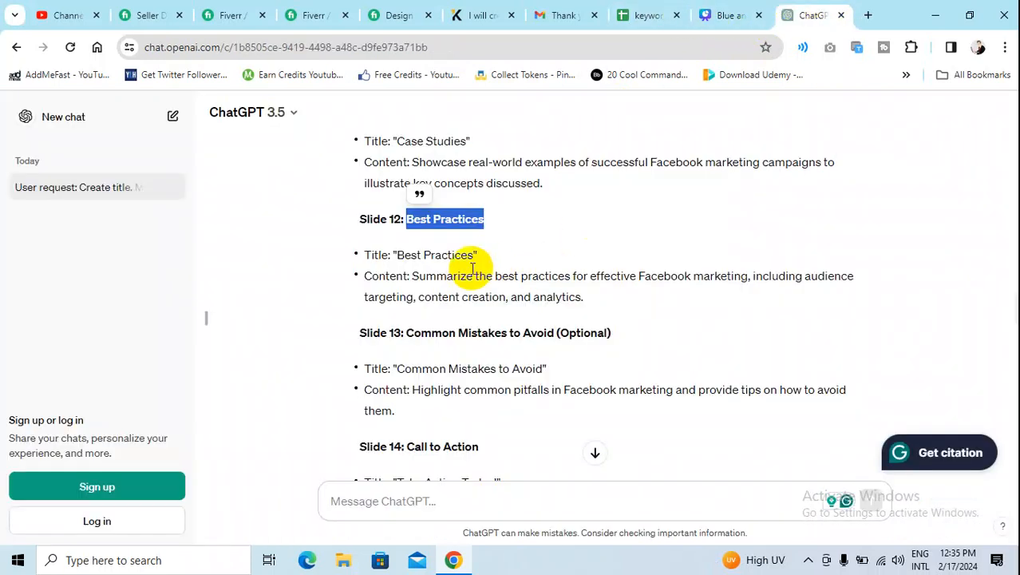
pyautogui.moveTo(412, 276); pyautogui.dragTo(550, 278)
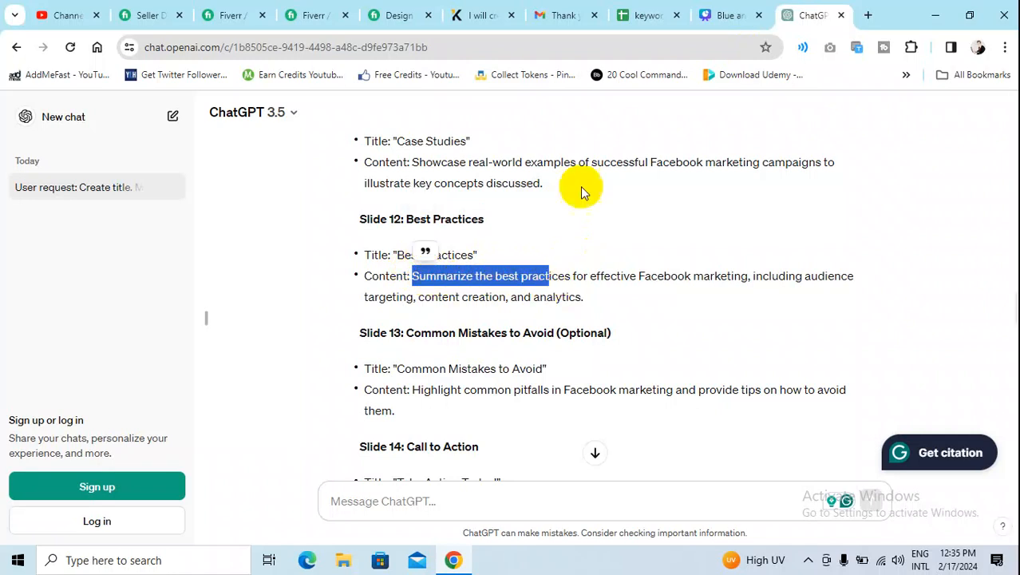
pyautogui.rightClick(676, 109)
pyautogui.click(710, 14)
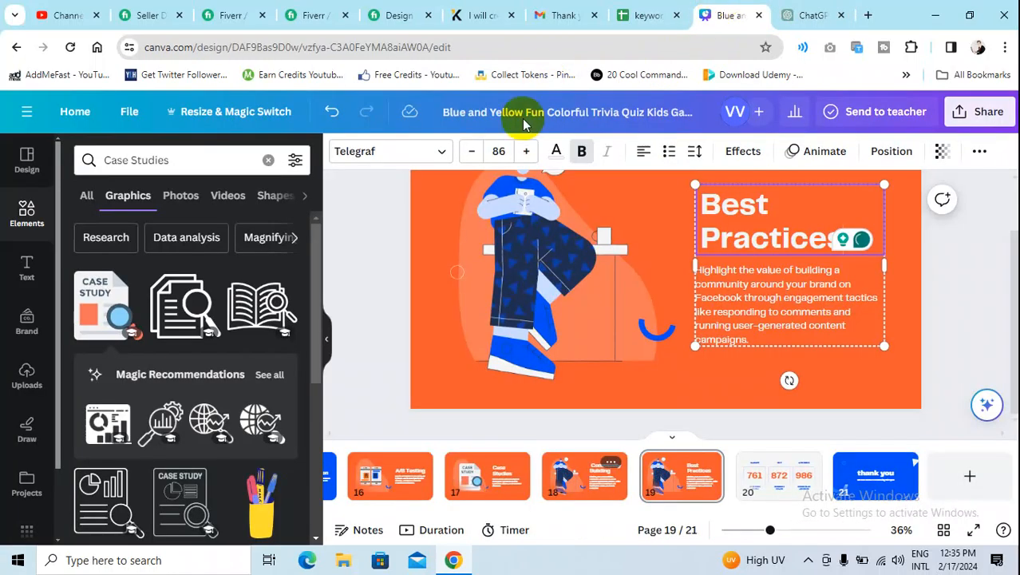
# - Search the graphics for "Best Practices" and delete the person illustration from page 19
pyautogui.hotkey('ctrl', 'v')
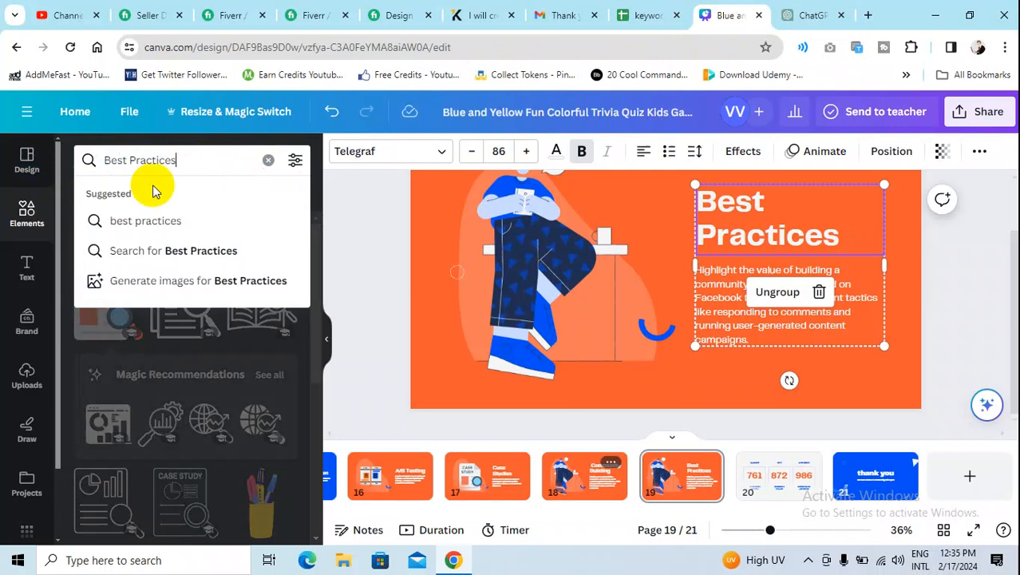
pyautogui.press('Return')
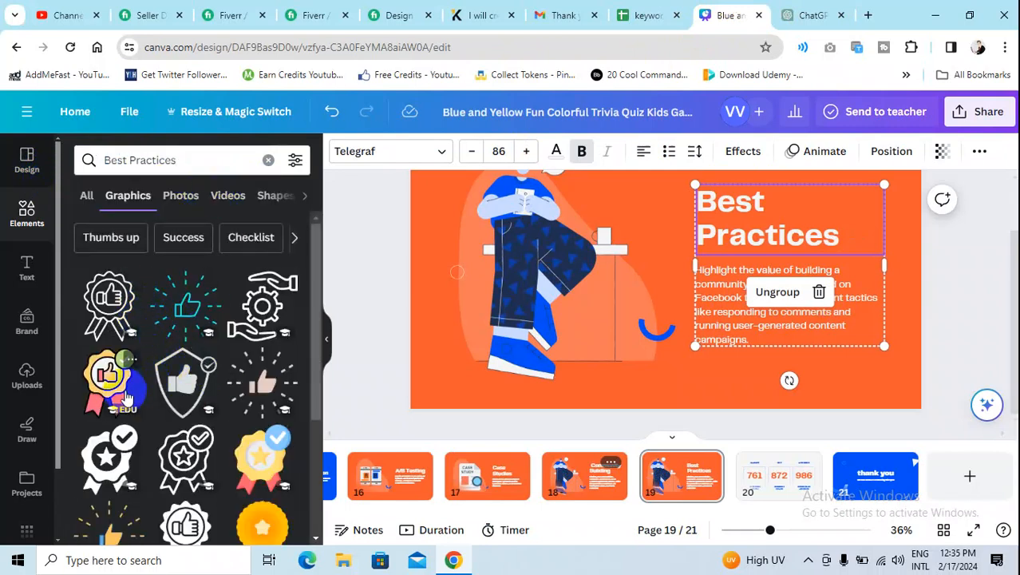
pyautogui.click(543, 269)
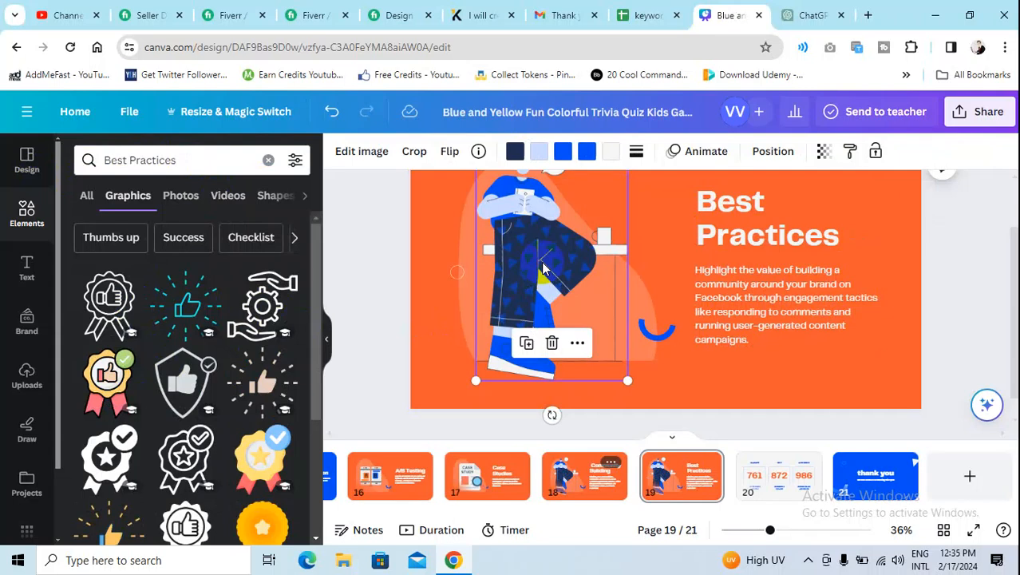
pyautogui.press('Delete')
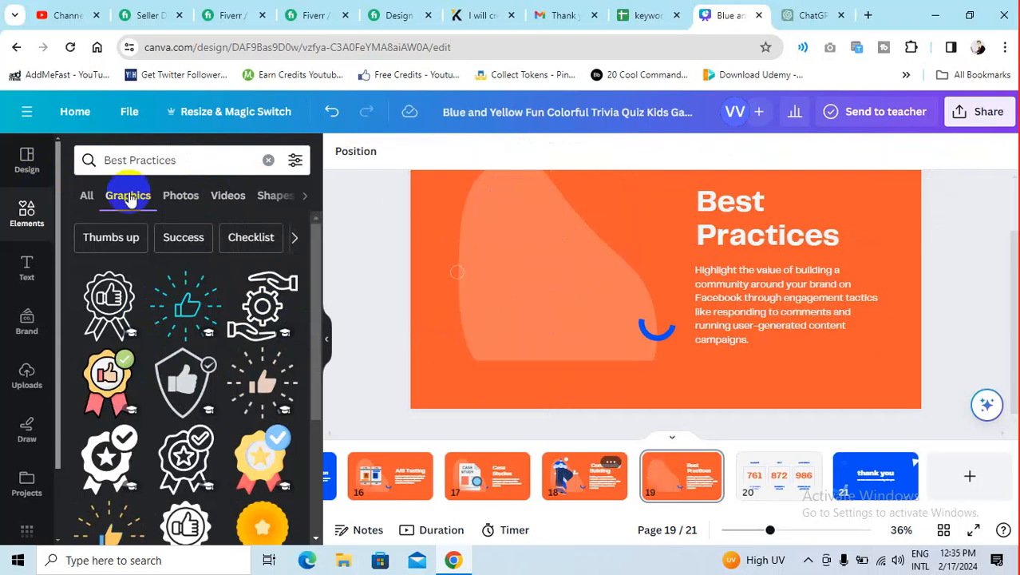
# - Add the chalkboard "Best Practice" word cloud photo to page 19, shrunk and placed over the pale shape
pyautogui.click(175, 200)
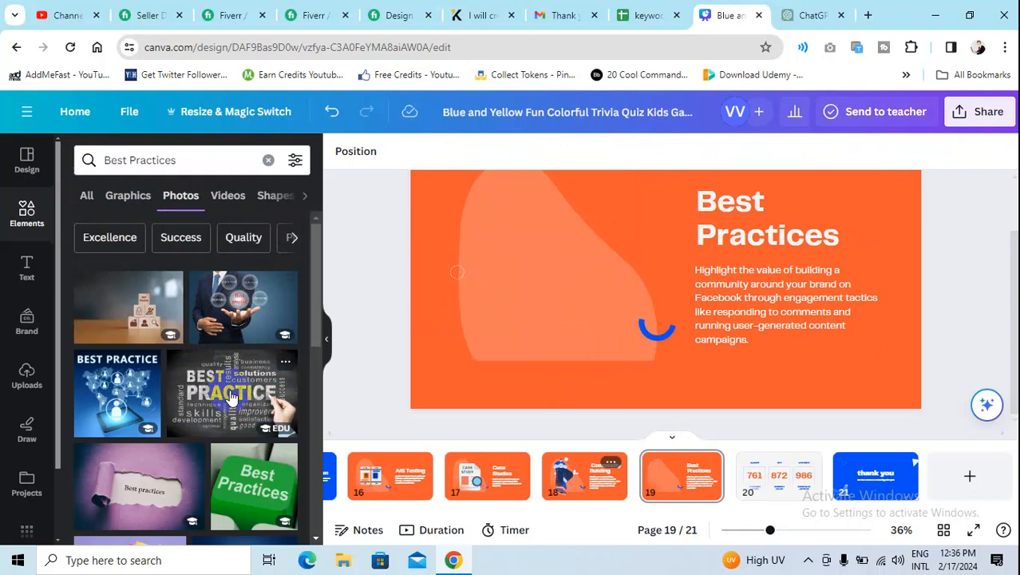
pyautogui.scroll(-1, 196, 437)
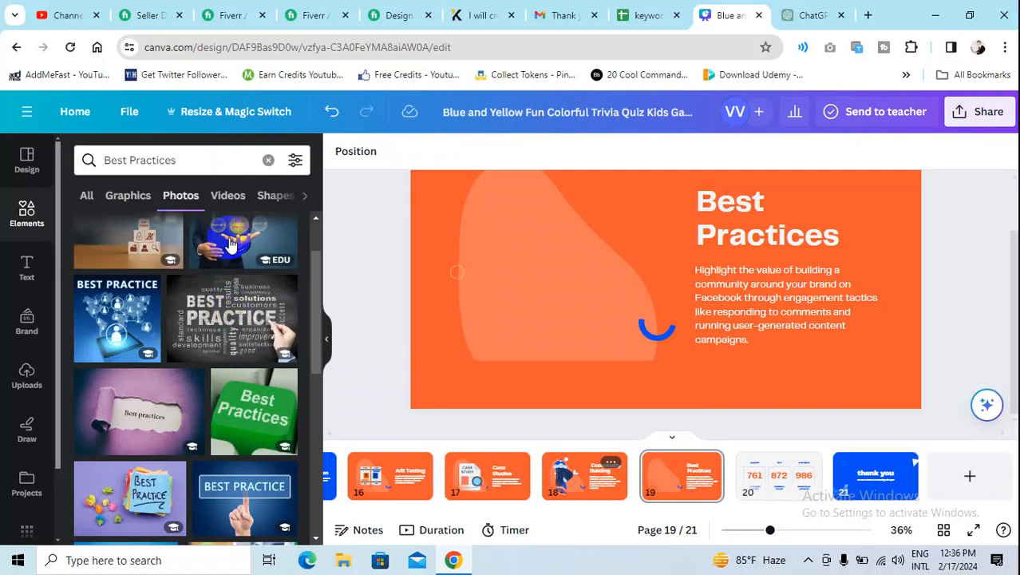
pyautogui.scroll(1, 237, 262)
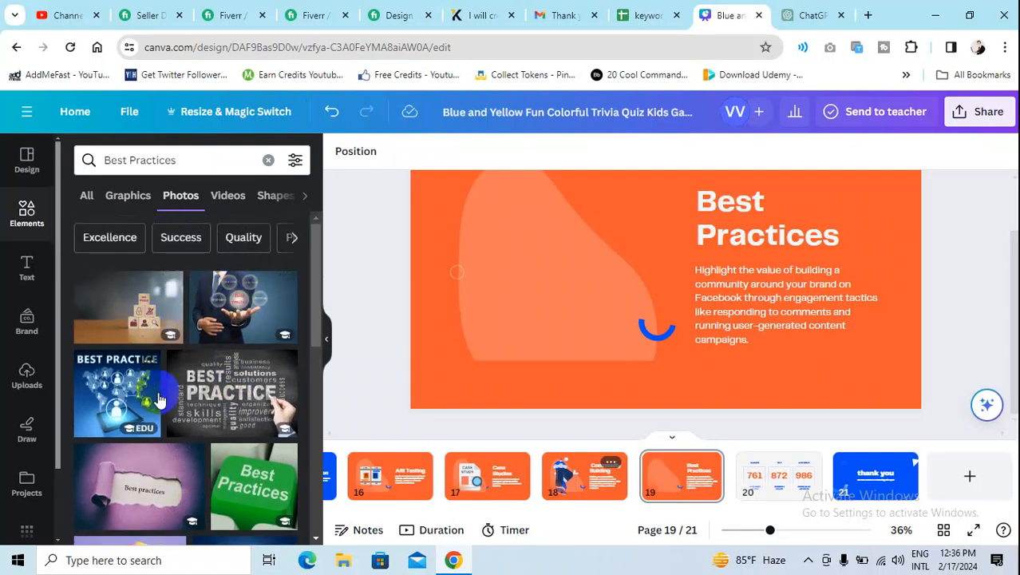
pyautogui.click(244, 399)
pyautogui.moveTo(601, 315); pyautogui.dragTo(533, 337)
pyautogui.moveTo(768, 392); pyautogui.dragTo(643, 312)
pyautogui.moveTo(580, 285); pyautogui.dragTo(580, 285)
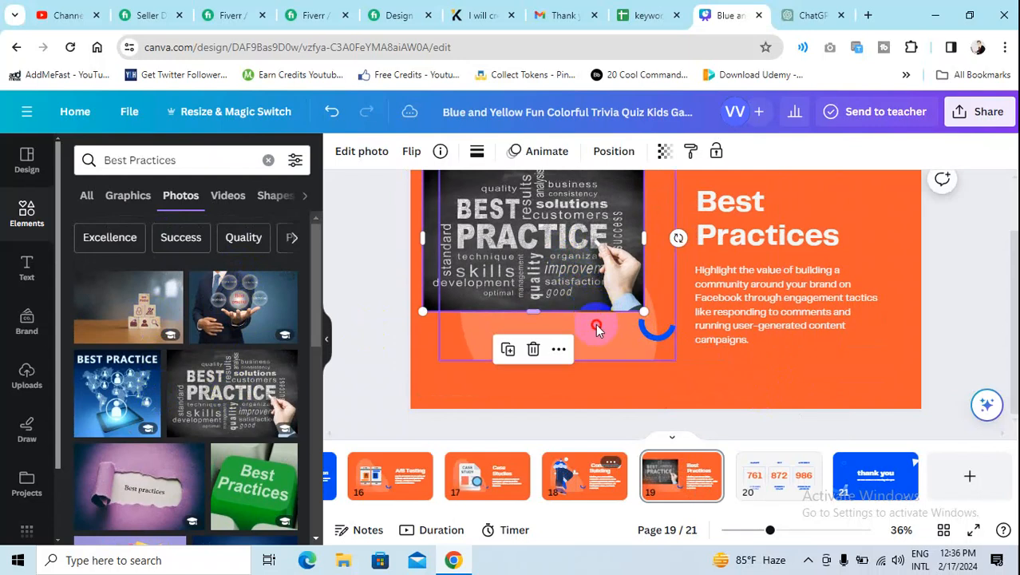
pyautogui.moveTo(537, 235); pyautogui.dragTo(565, 283)
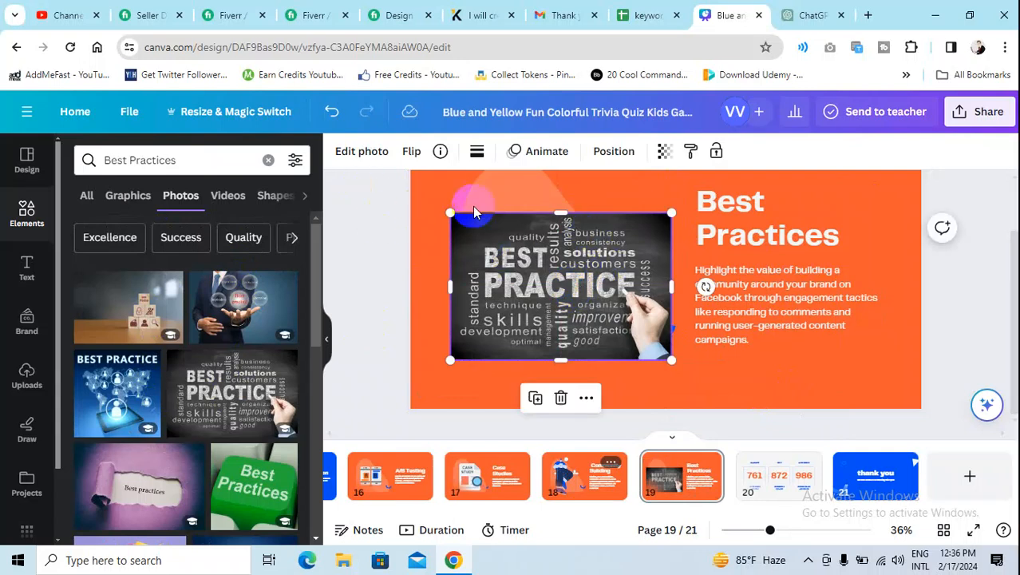
# - Try removing the background of the chalkboard photo with BG Remover
pyautogui.click(392, 151)
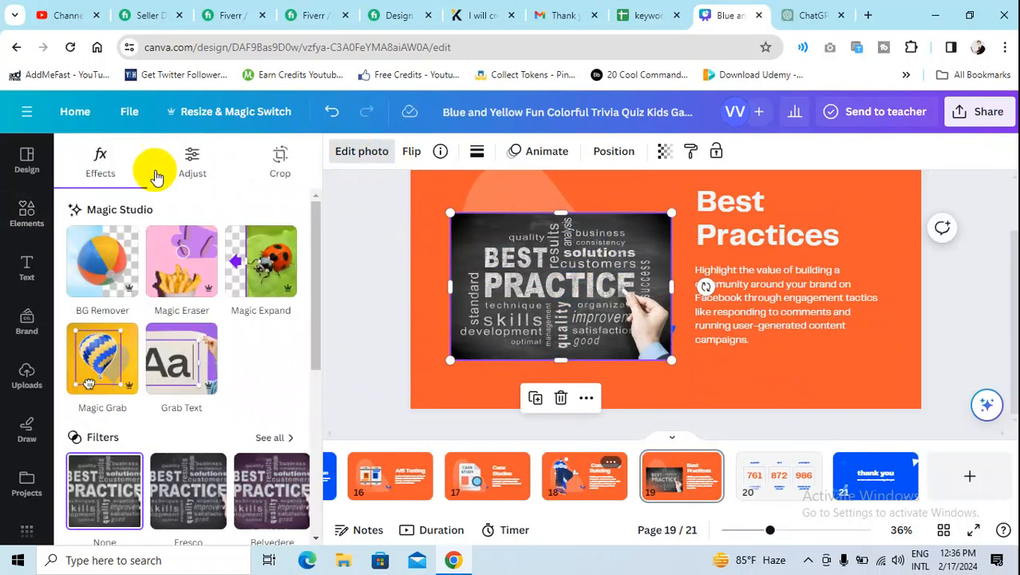
pyautogui.click(104, 257)
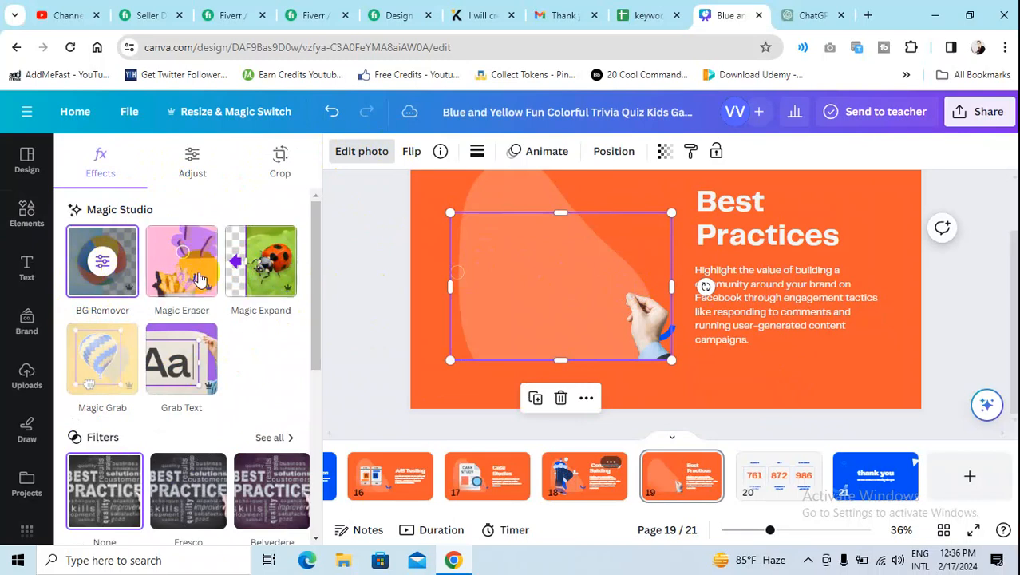
pyautogui.click(977, 334)
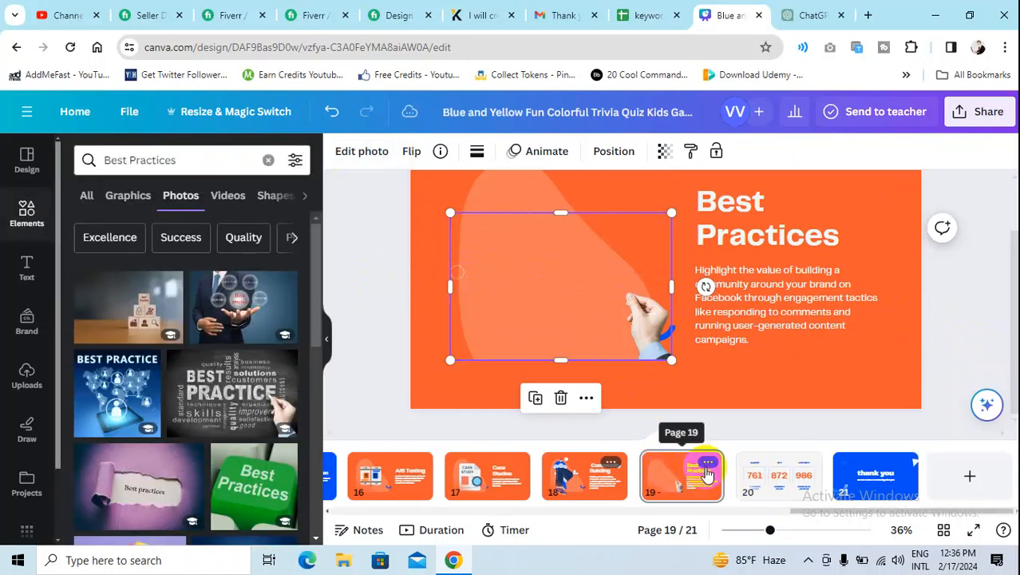
# - Browse the "Best Practices" photos and graphics for a more suitable picture for page 19
pyautogui.scroll(-5, 189, 413)
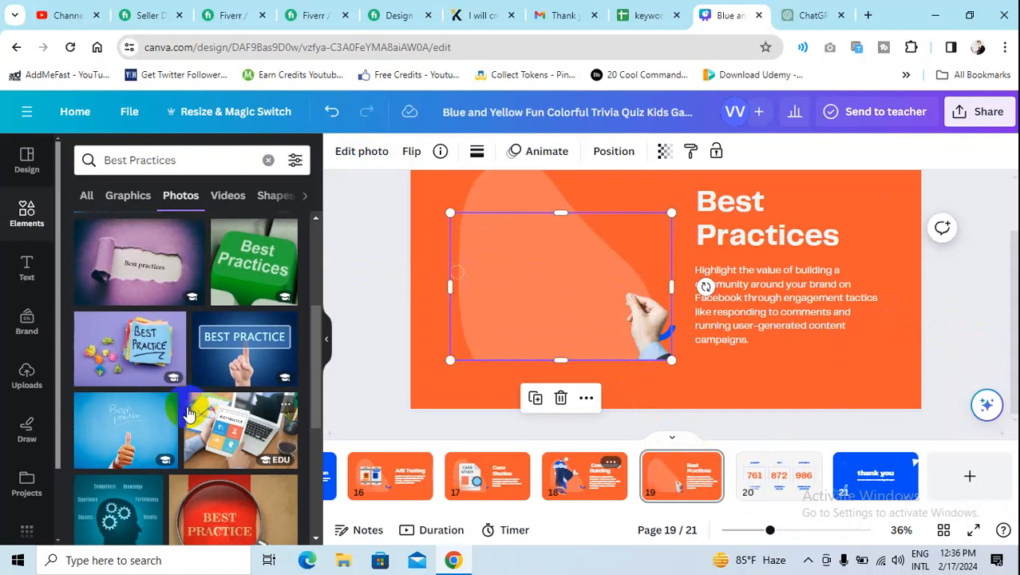
pyautogui.scroll(-2, 189, 412)
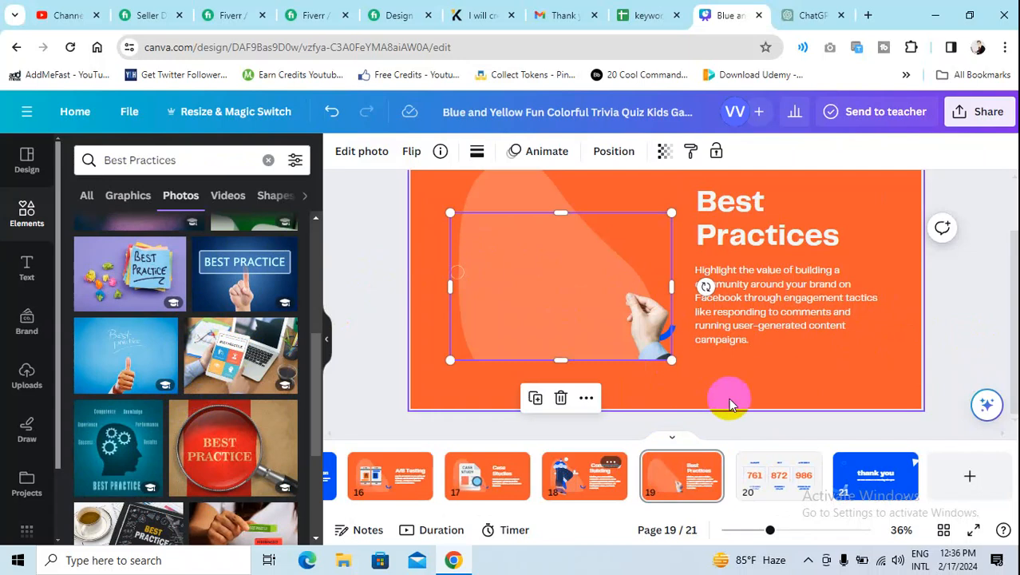
pyautogui.click(671, 391)
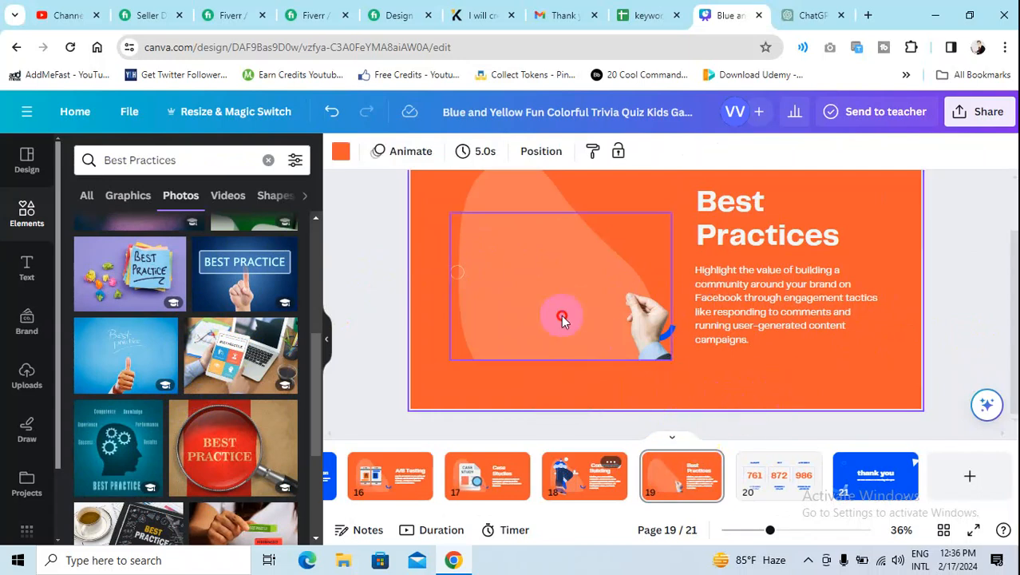
pyautogui.click(571, 314)
pyautogui.moveTo(573, 314)
pyautogui.mouseDown()
pyautogui.moveTo(571, 346)
pyautogui.moveTo(586, 264)
pyautogui.moveTo(581, 309)
pyautogui.mouseUp()
pyautogui.click(128, 195)
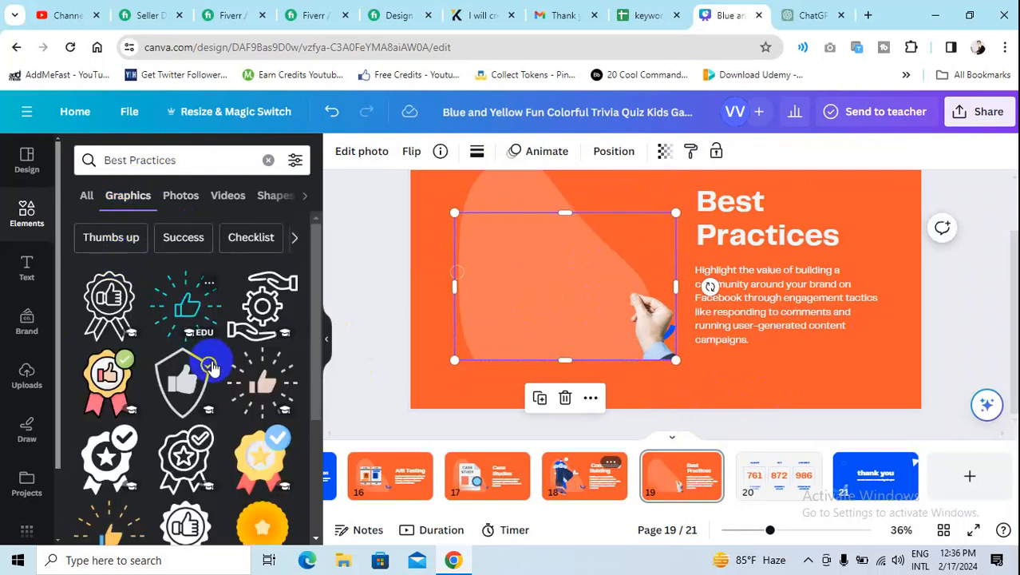
pyautogui.click(178, 198)
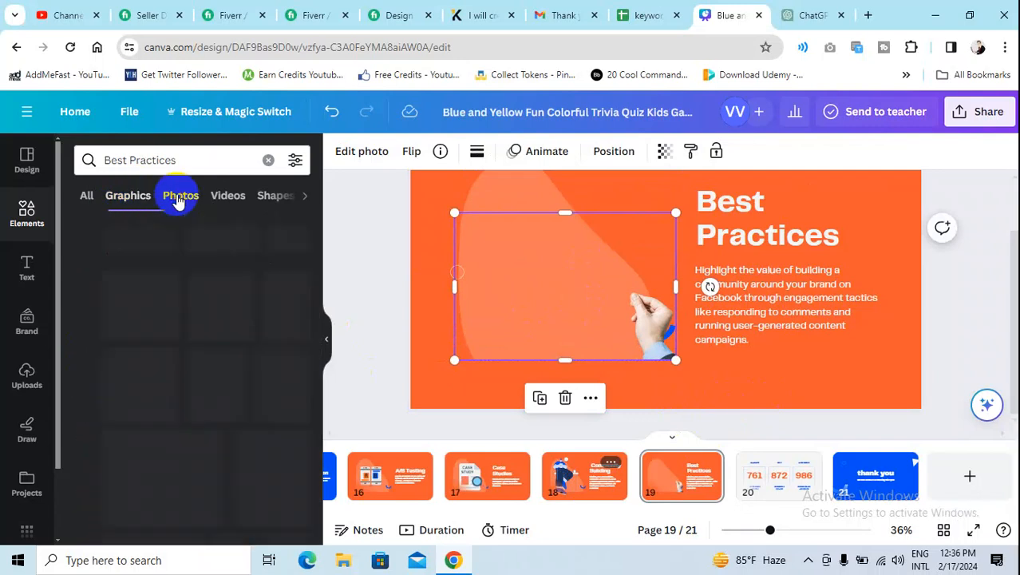
pyautogui.scroll(-5, 199, 375)
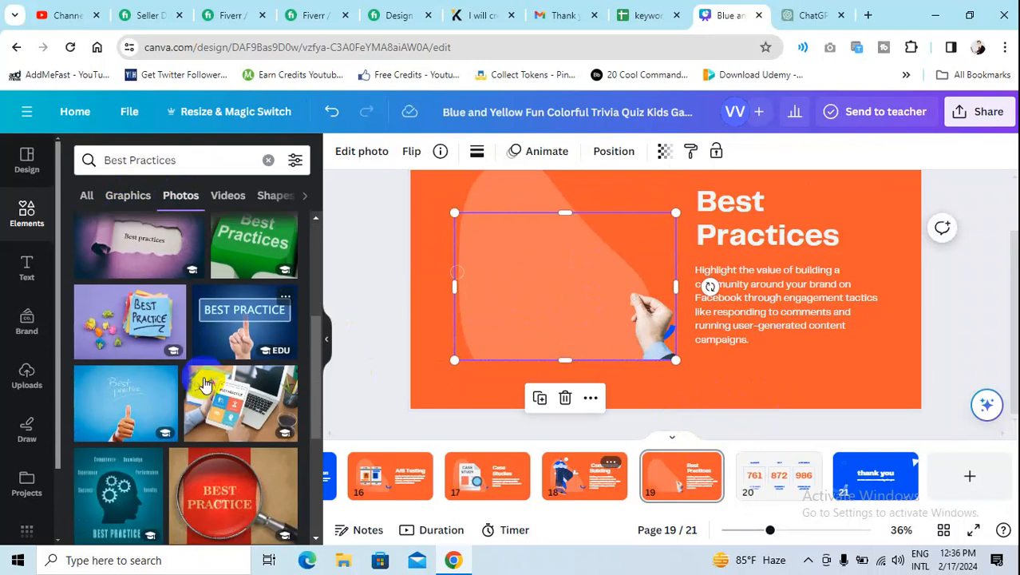
pyautogui.scroll(-3, 152, 383)
pyautogui.scroll(3, 228, 376)
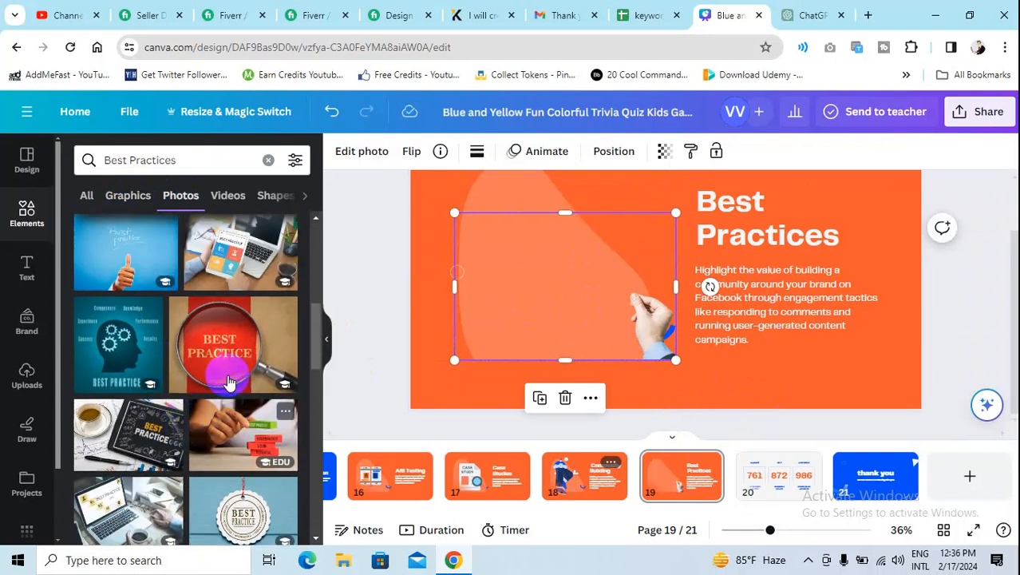
# - Add the "Best Practice" tablet and laptop photo to page 19 at reduced size, and delete the leftover hand cutout
pyautogui.click(250, 361)
pyautogui.moveTo(604, 294); pyautogui.dragTo(530, 307)
pyautogui.moveTo(676, 348); pyautogui.dragTo(609, 290)
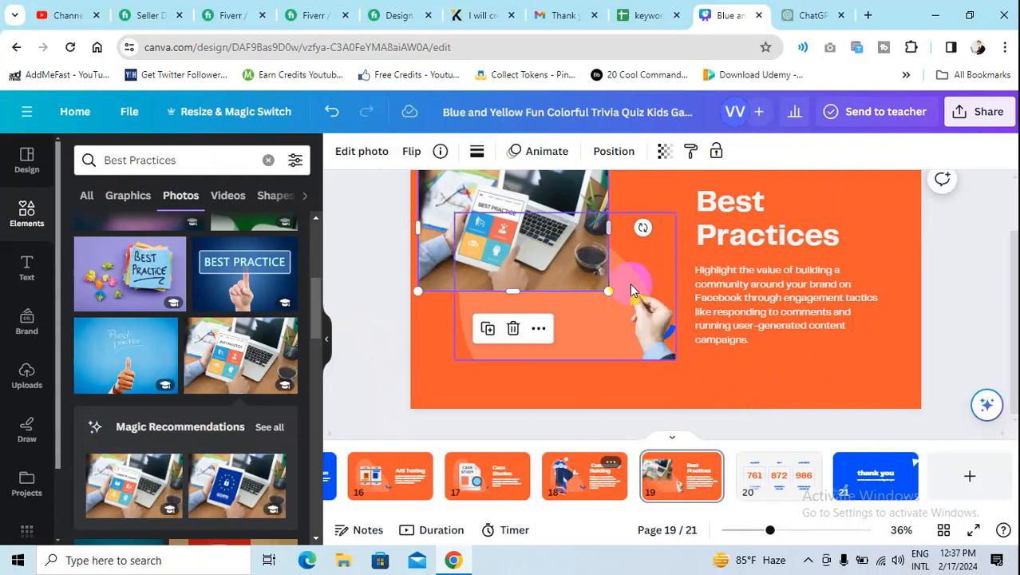
pyautogui.click(648, 317)
pyautogui.click(566, 401)
# - Move the tablet and laptop photo over the pale shape and remove its background with BG Remover
pyautogui.moveTo(538, 237); pyautogui.dragTo(573, 275)
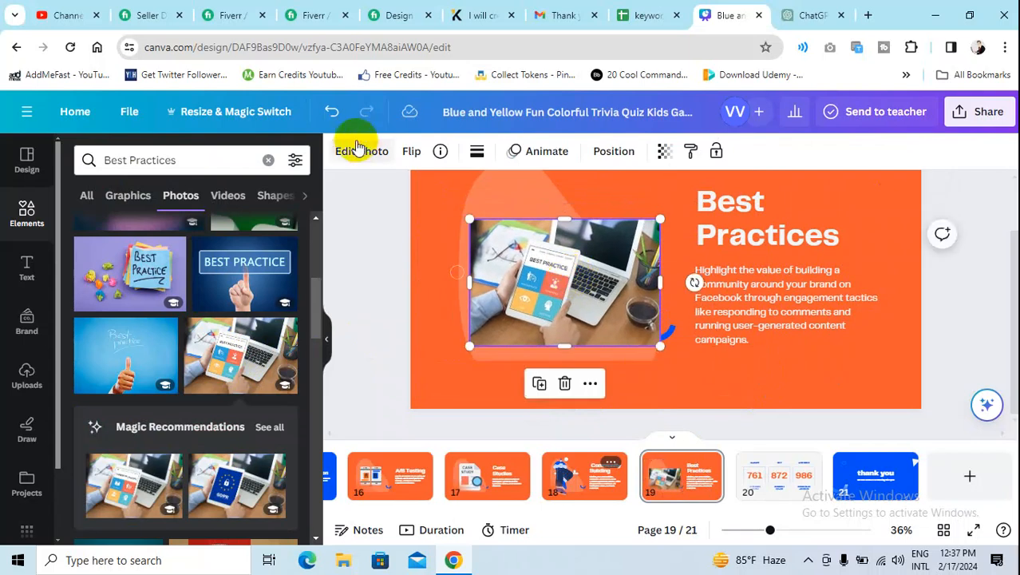
pyautogui.click(357, 151)
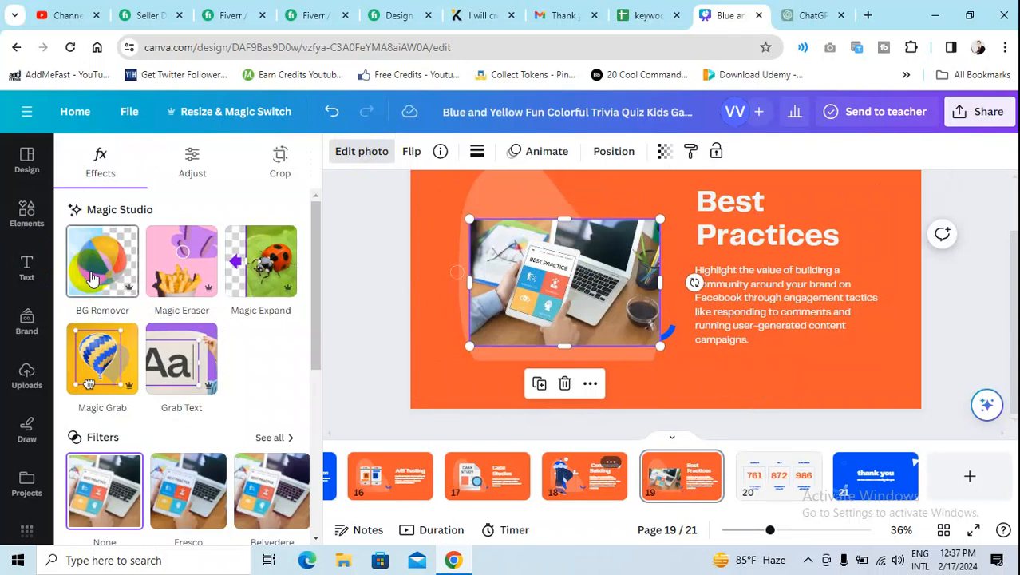
pyautogui.click(94, 277)
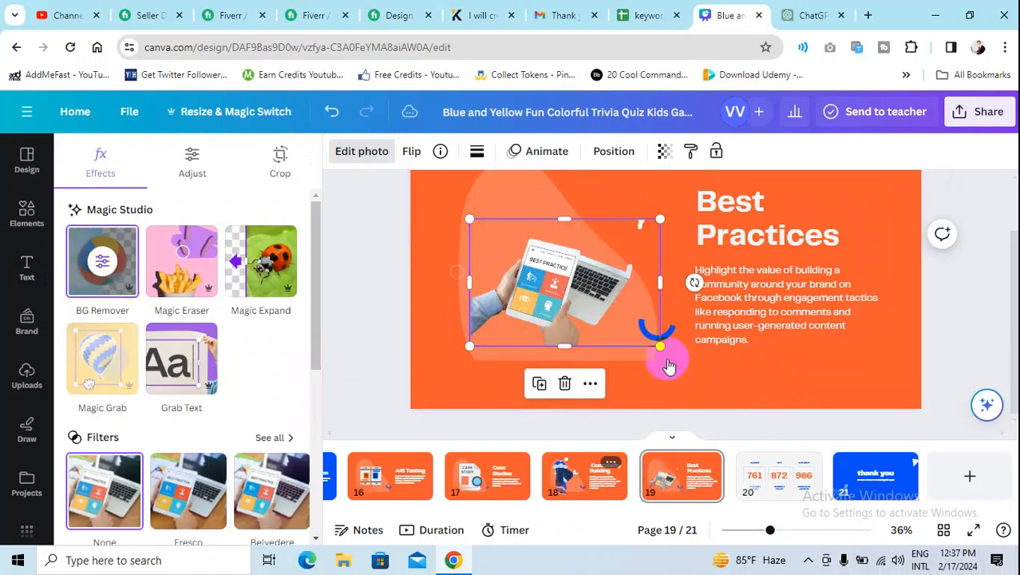
# - Duplicate the "Best Practices" page 19
pyautogui.click(679, 481)
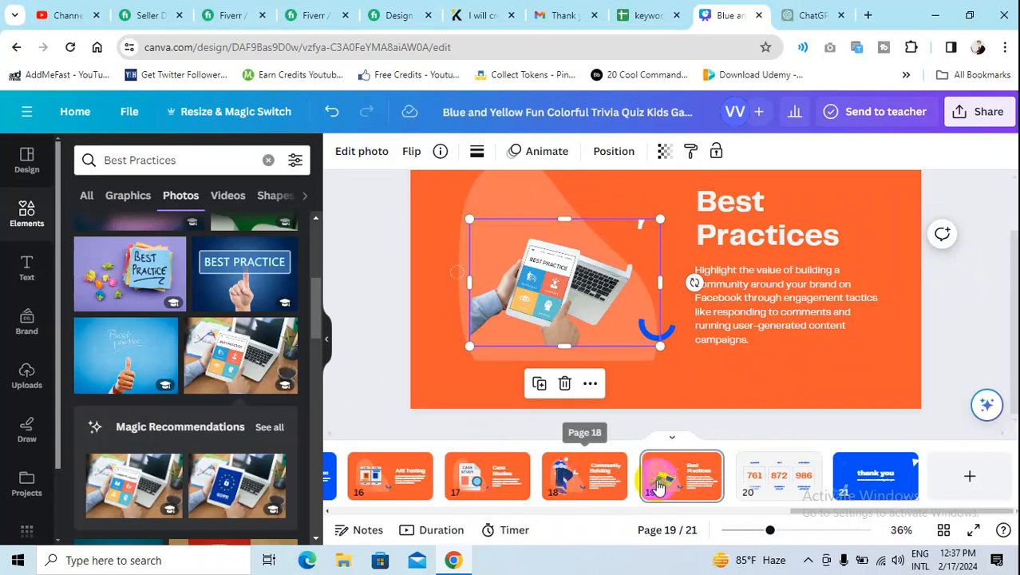
pyautogui.click(700, 481)
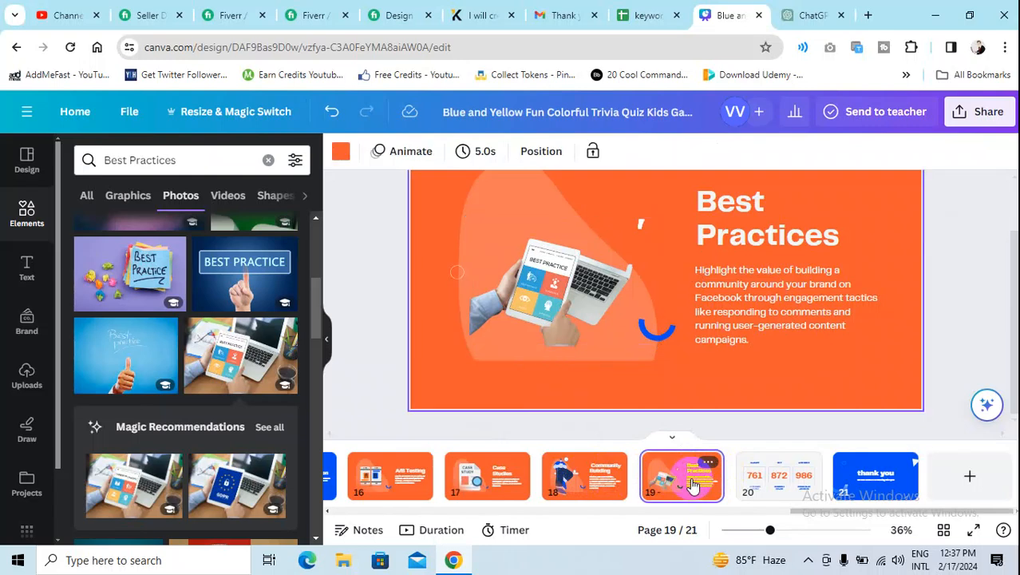
pyautogui.click(709, 462)
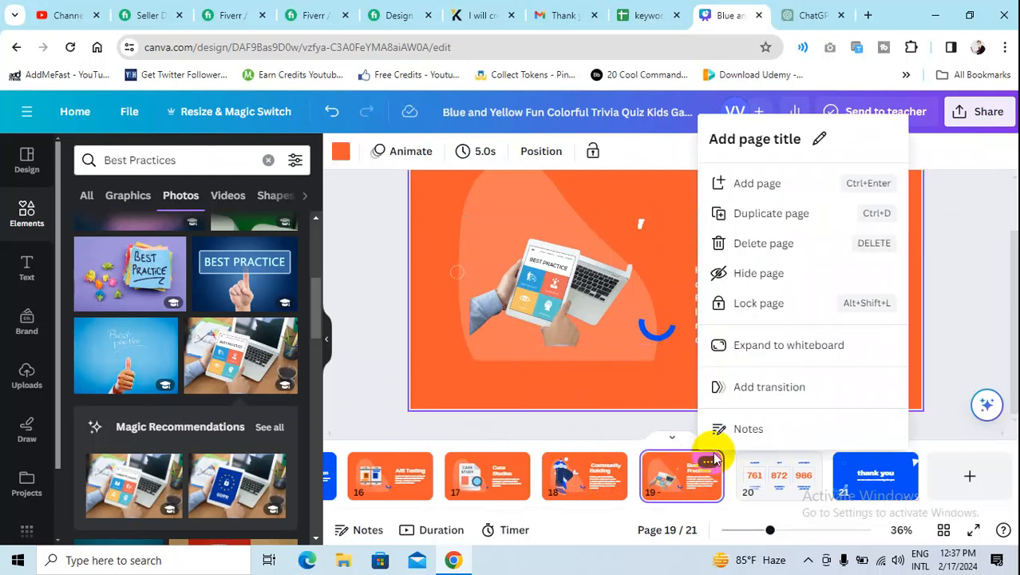
pyautogui.click(771, 217)
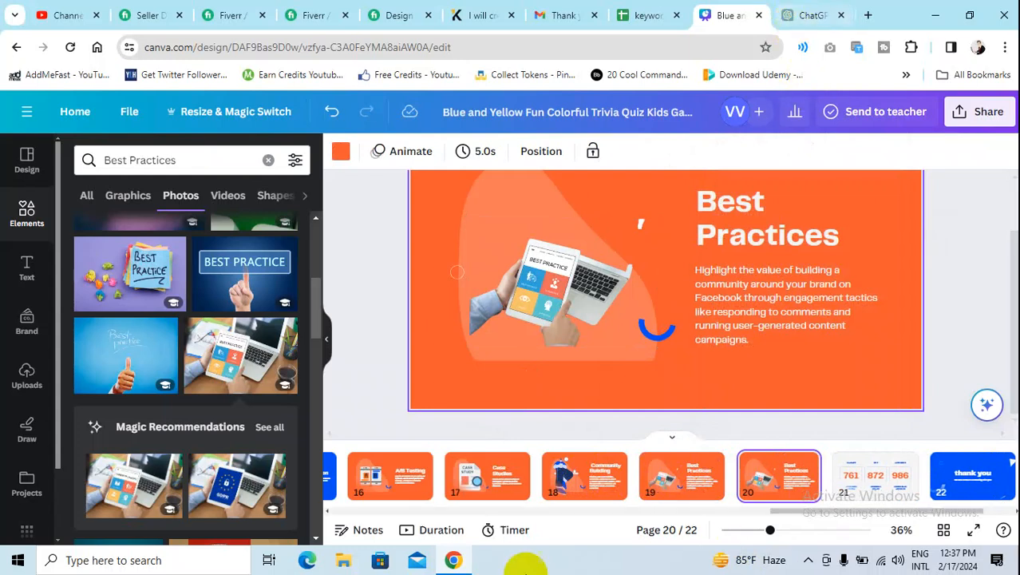
# - Copy the Slide 13 title "Common Mistakes to Avoid" from ChatGPT, without "(Optional)", and return to the Canva design
pyautogui.click(802, 17)
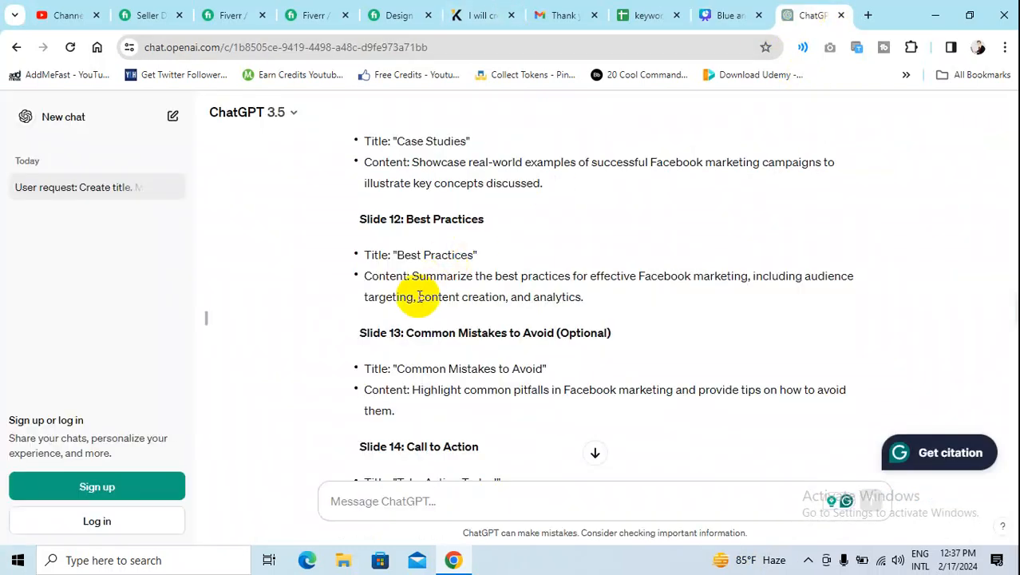
pyautogui.scroll(-1, 428, 297)
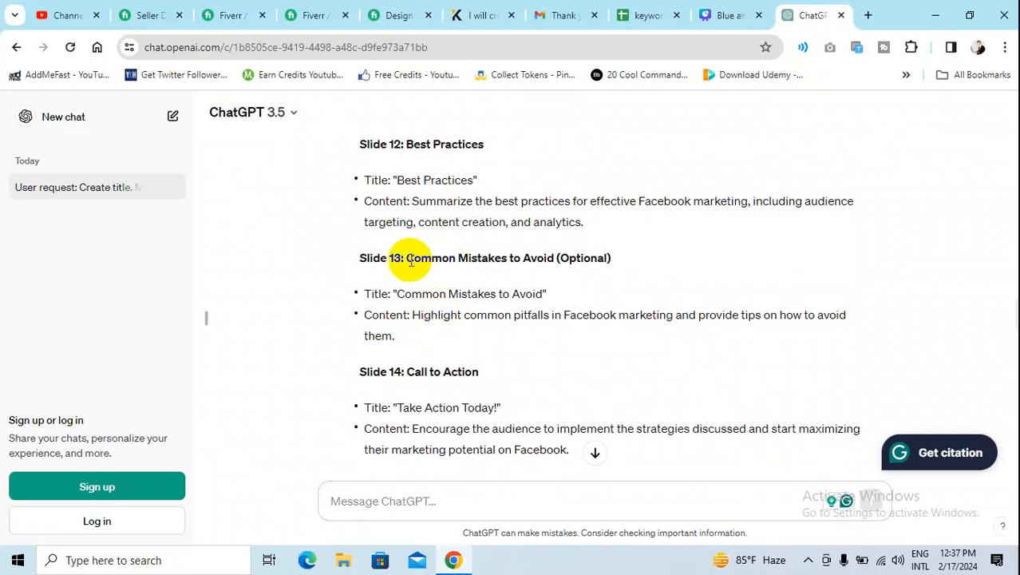
pyautogui.moveTo(408, 258); pyautogui.dragTo(559, 257)
pyautogui.hotkey('ctrl', 'c')
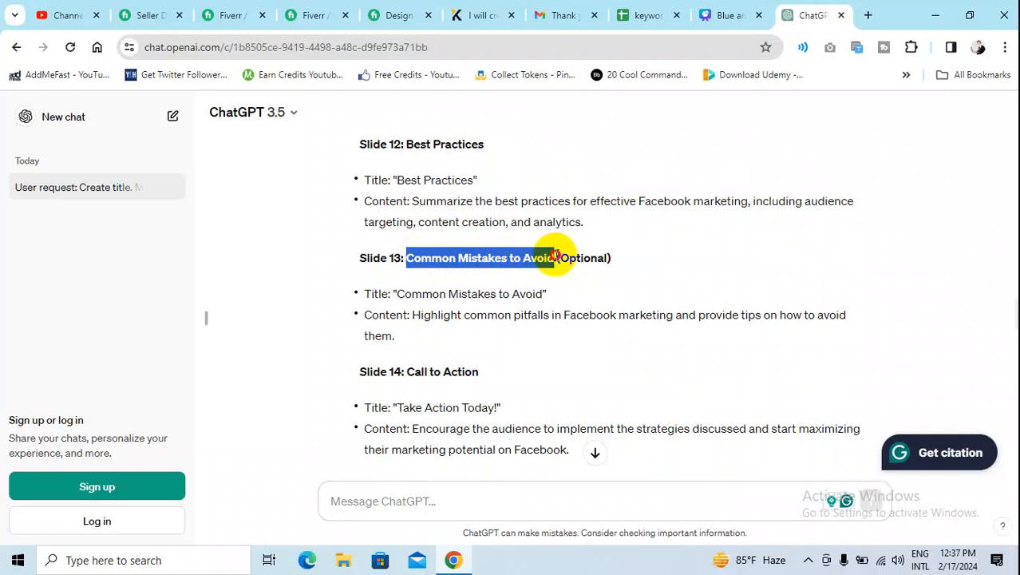
pyautogui.click(713, 16)
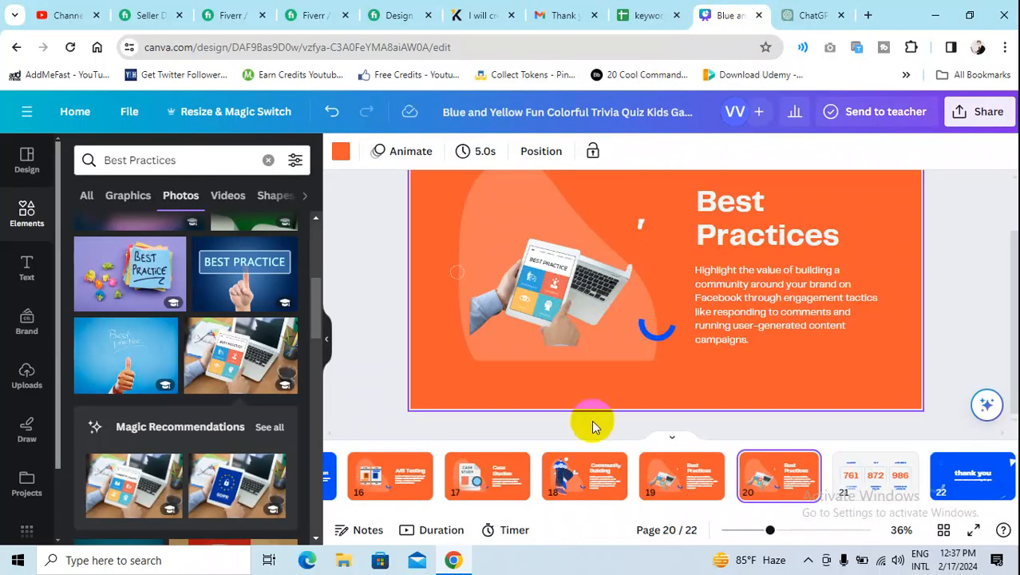
# - Replace the title on page 20 with the copied text "Common Mistakes to Avoid"
pyautogui.doubleClick(764, 229)
pyautogui.hotkey('ctrl', 'v')
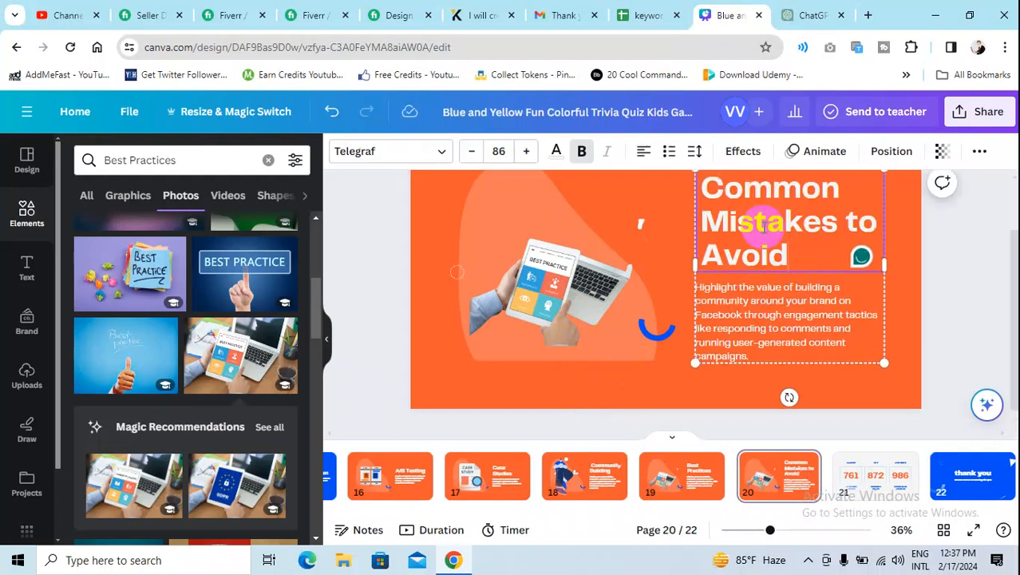
pyautogui.click(944, 257)
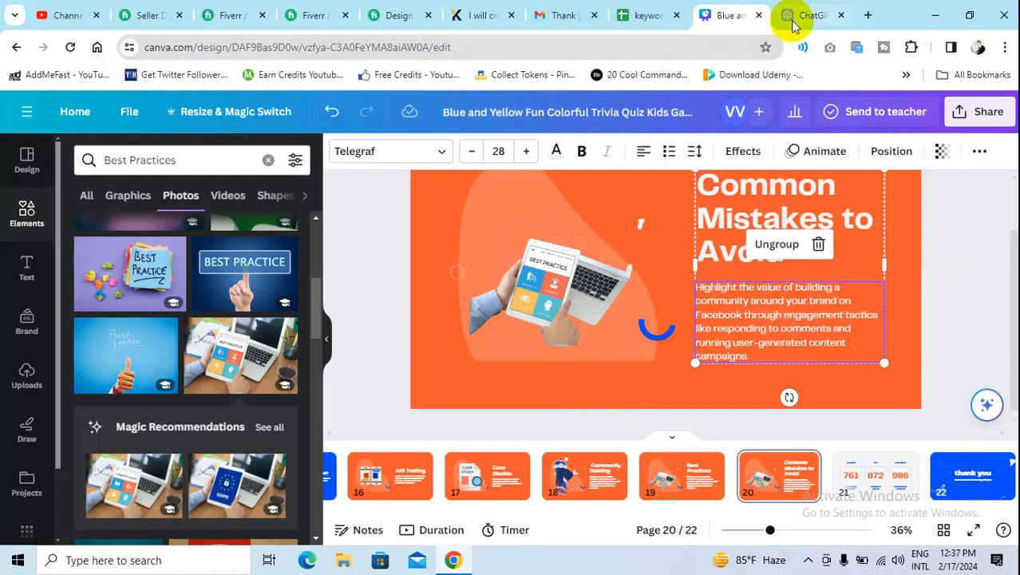
# - Copy the Slide 13 content sentence from ChatGPT and replace the body text on page 20 of the Canva design with it
pyautogui.click(810, 15)
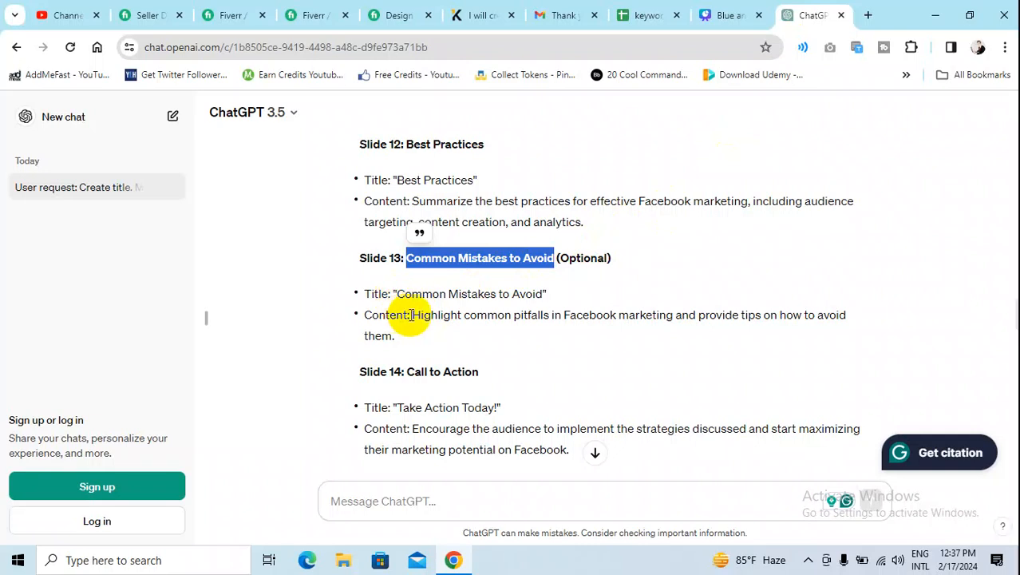
pyautogui.moveTo(414, 314); pyautogui.dragTo(432, 340)
pyautogui.hotkey('ctrl', 'c')
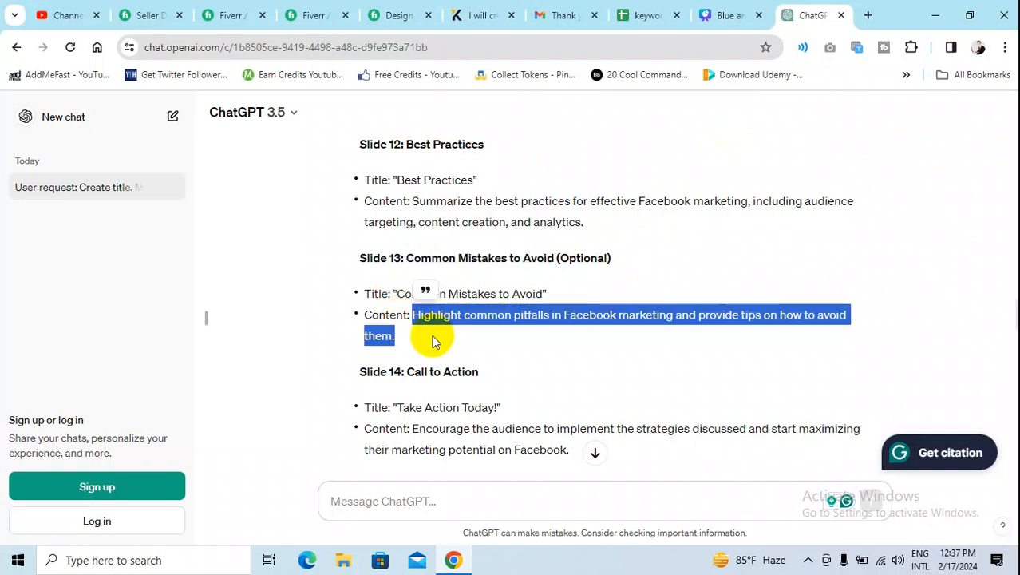
pyautogui.click(719, 16)
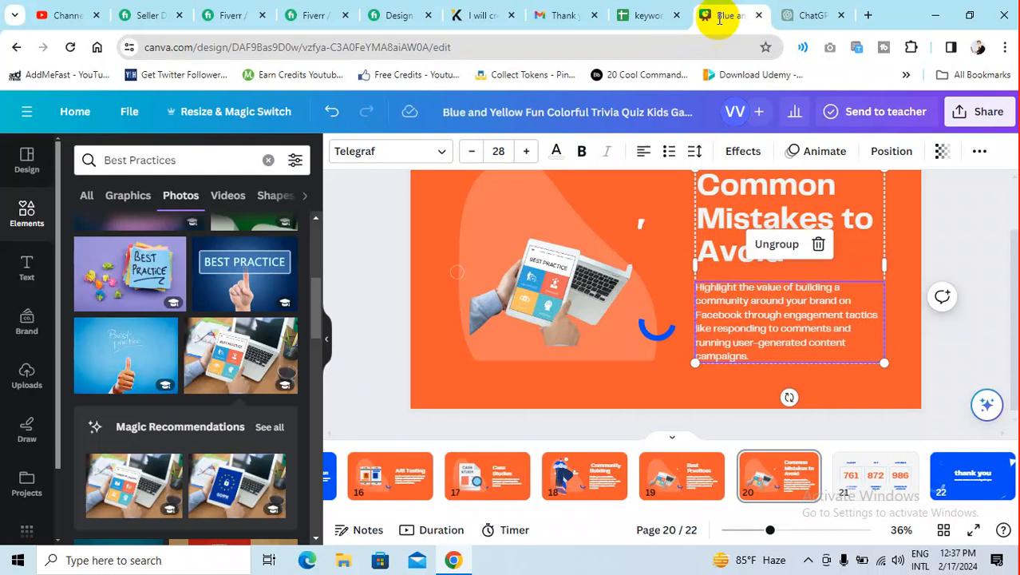
pyautogui.doubleClick(767, 329)
pyautogui.hotkey('ctrl', 'v')
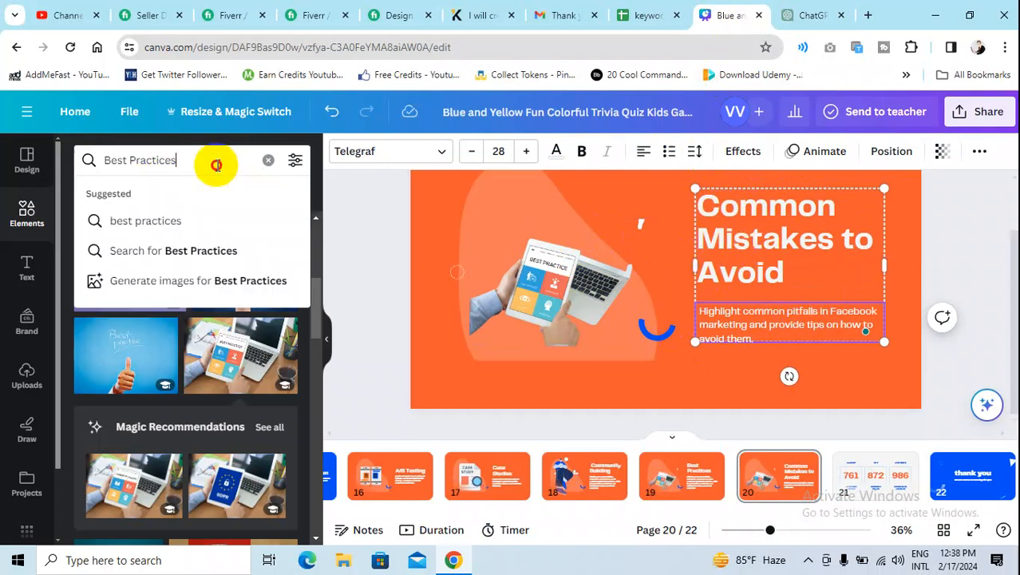
# - Search the elements for "common mistakes to avoid" and show the matching graphics
pyautogui.moveTo(217, 161); pyautogui.dragTo(85, 157)
pyautogui.write('common')
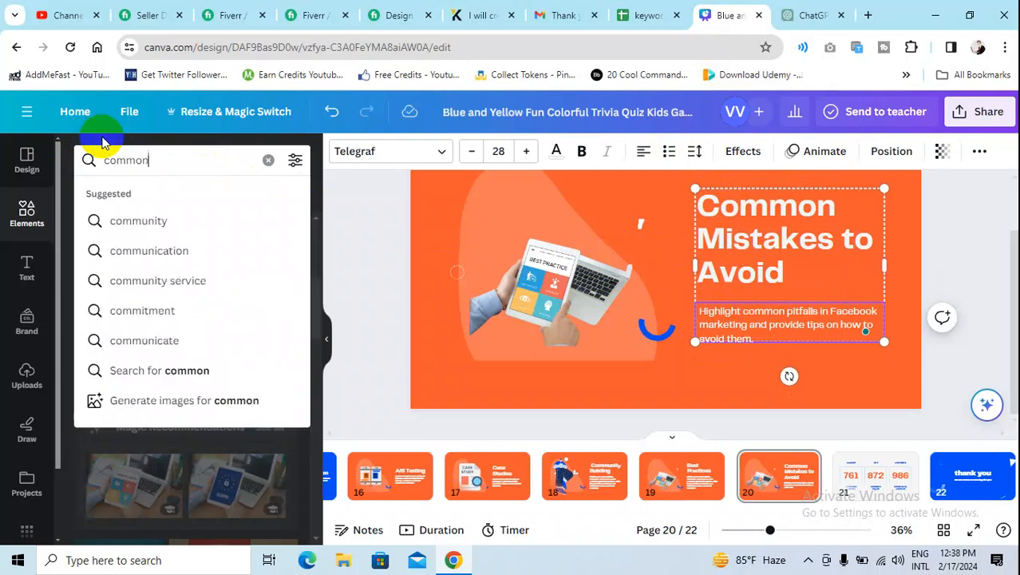
pyautogui.write(' mistakes to avoid')
pyautogui.press('Return')
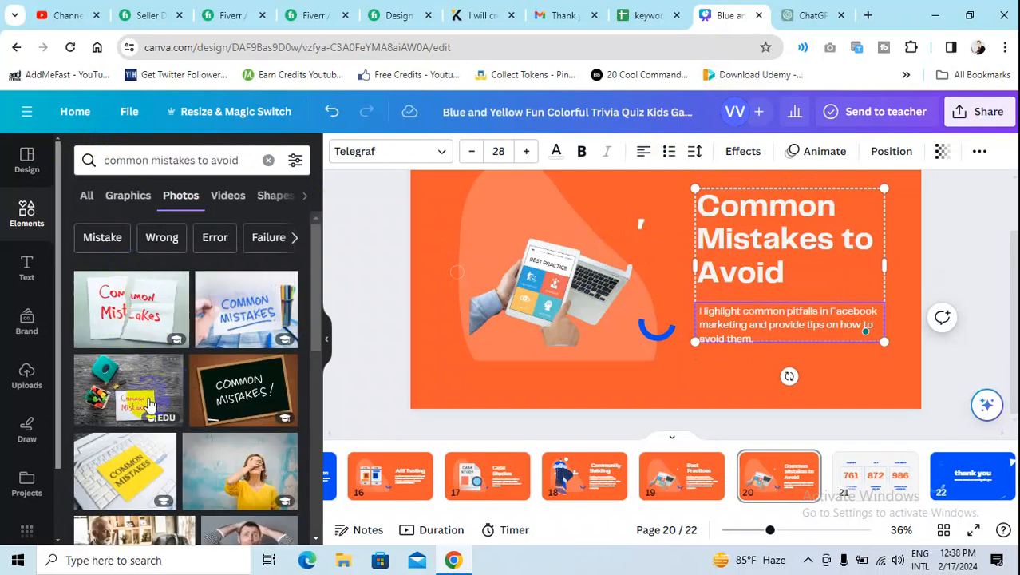
pyautogui.scroll(-2, 130, 335)
pyautogui.click(131, 196)
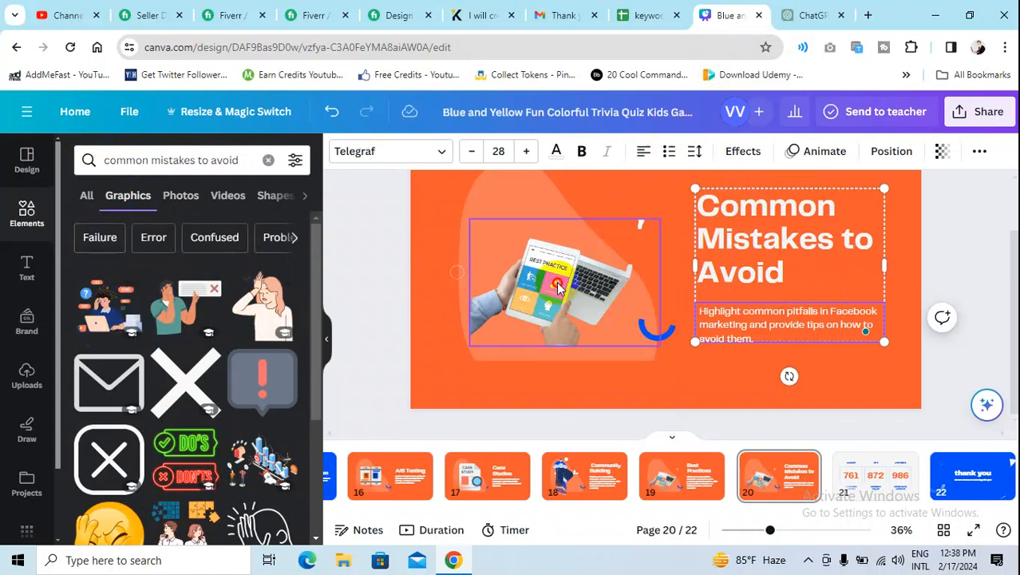
# - Delete the tablet and laptop photo from page 20 and add the graphic of the worried man at a laptop with error labels
pyautogui.click(570, 232)
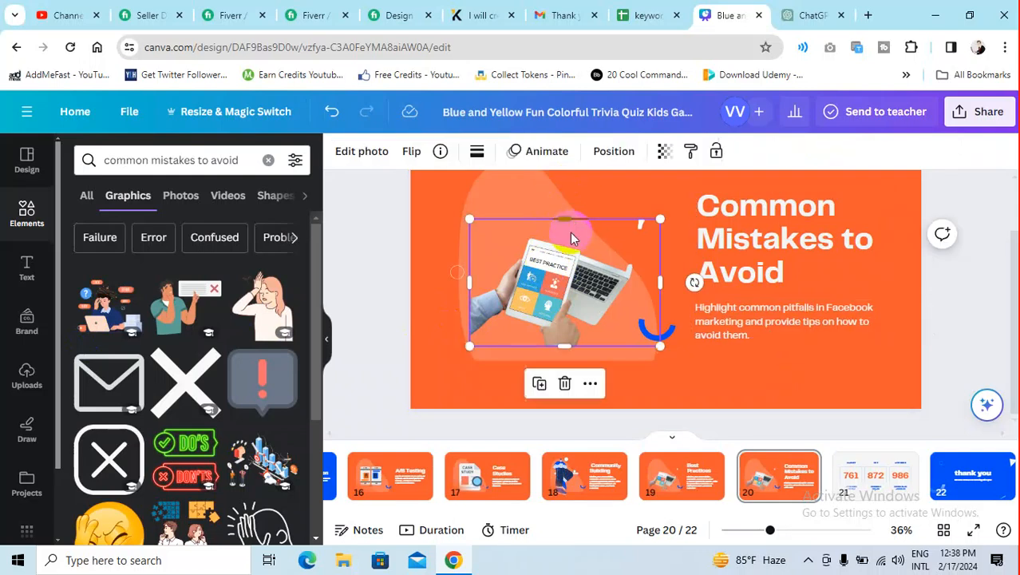
pyautogui.click(564, 386)
pyautogui.click(106, 307)
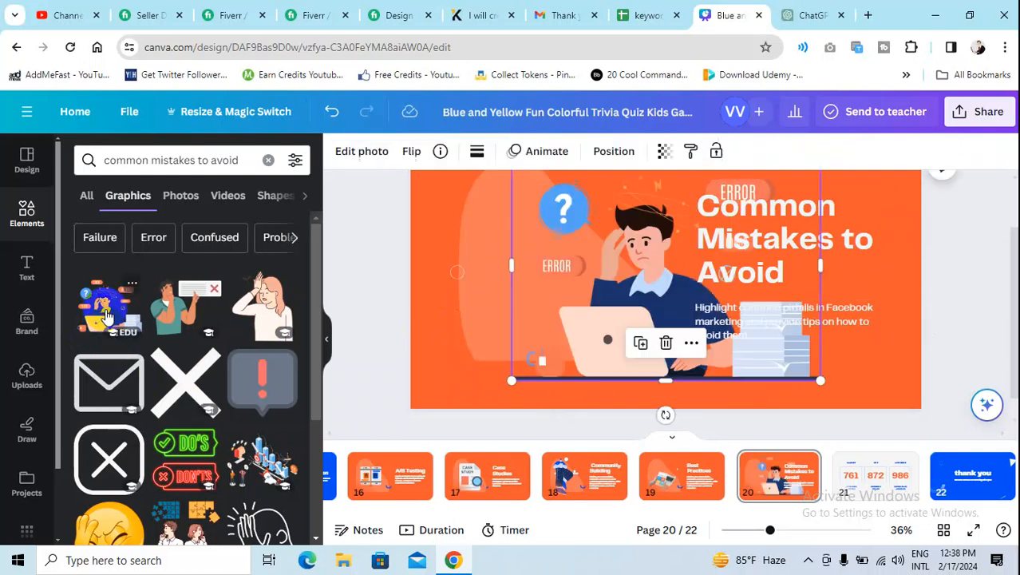
# - Scale down the worried man illustration and position it over the pale shape beside the text
pyautogui.moveTo(604, 280); pyautogui.dragTo(537, 281)
pyautogui.moveTo(723, 373); pyautogui.dragTo(624, 298)
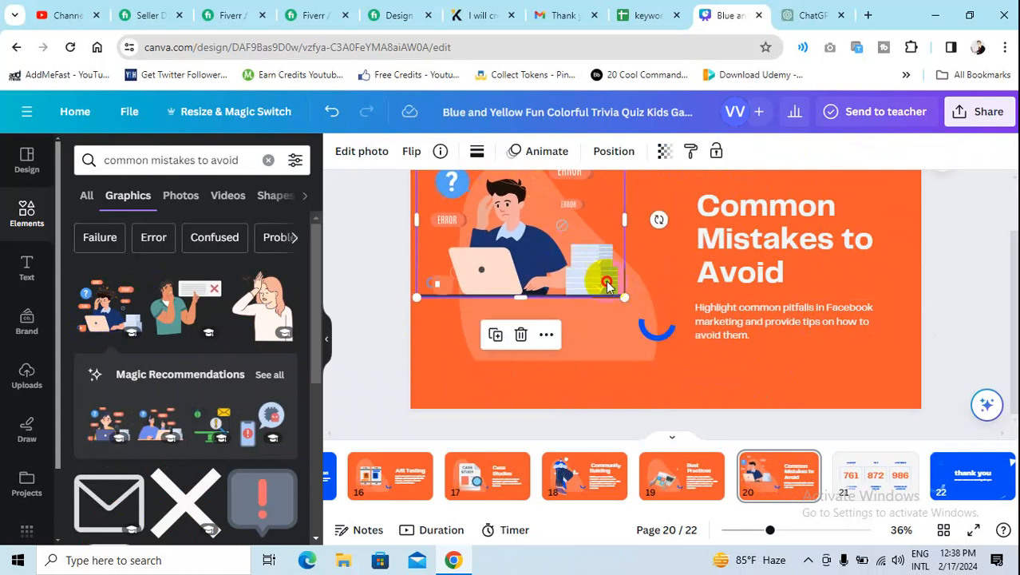
pyautogui.moveTo(549, 254); pyautogui.dragTo(590, 314)
pyautogui.click(723, 384)
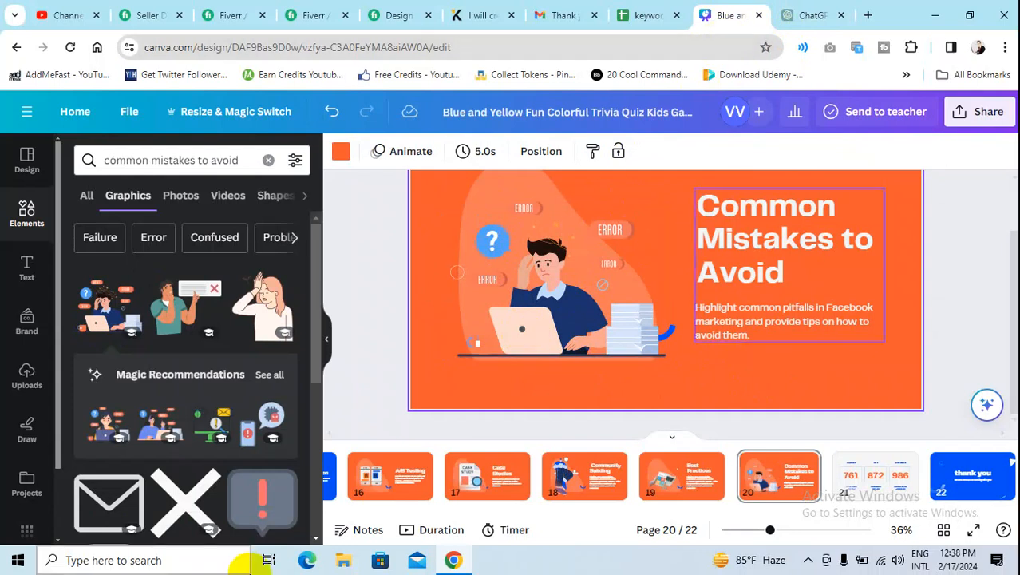
# - Copy the Slide 14 title "Call to Action" from ChatGPT and return to the Canva design
pyautogui.click(809, 16)
pyautogui.scroll(-2, 483, 305)
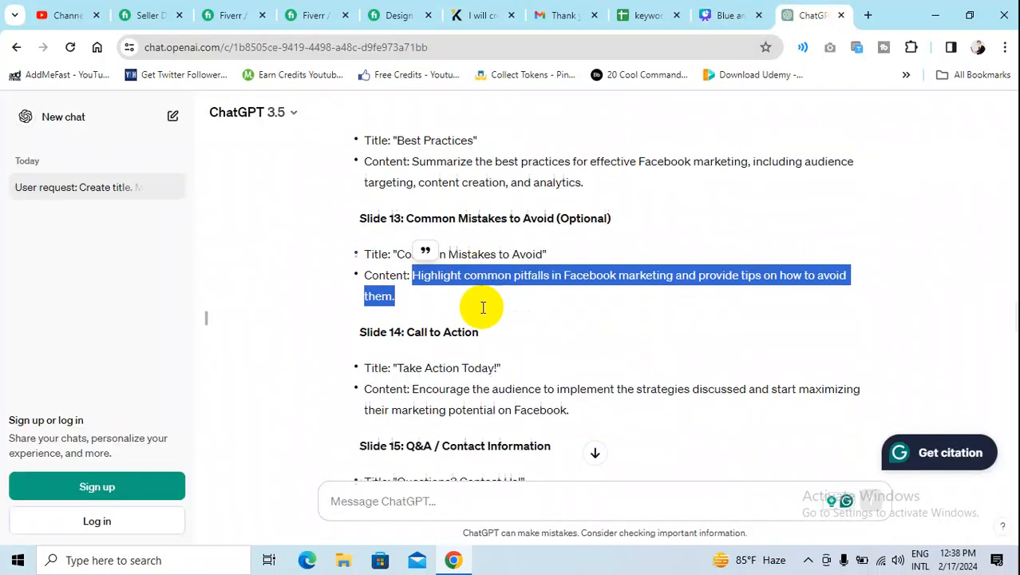
pyautogui.moveTo(407, 222); pyautogui.dragTo(487, 222)
pyautogui.rightClick(489, 225)
pyautogui.click(501, 236)
pyautogui.click(729, 16)
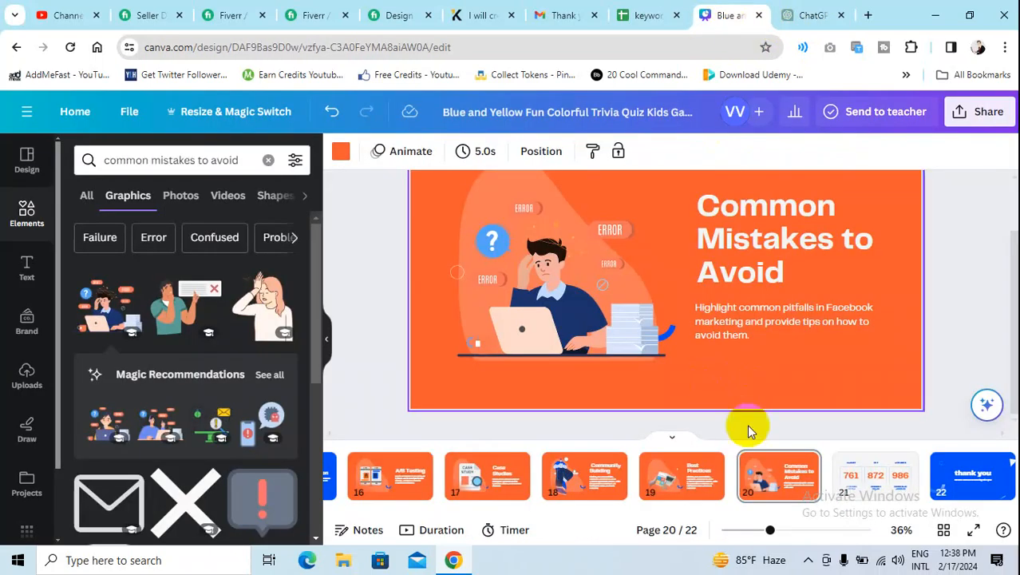
# - Duplicate the "Common Mistakes to Avoid" page 20 twice, creating pages 21 and 22
pyautogui.rightClick(790, 301)
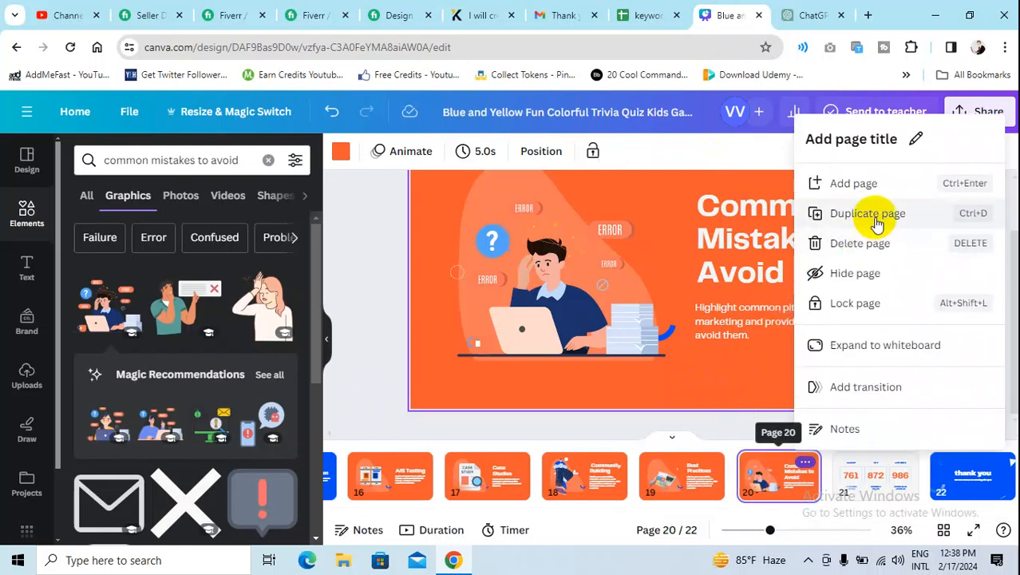
pyautogui.click(878, 222)
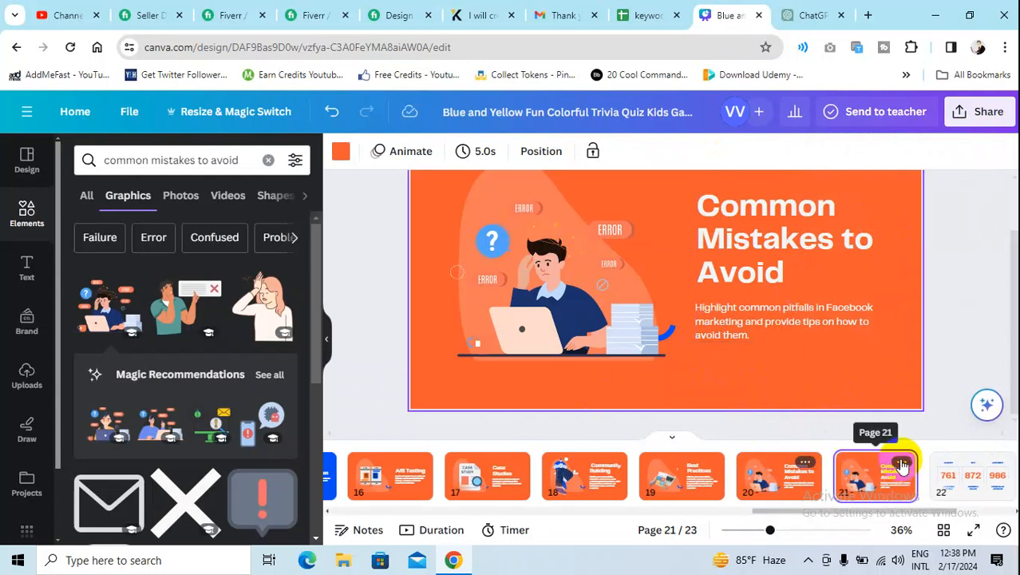
pyautogui.click(903, 463)
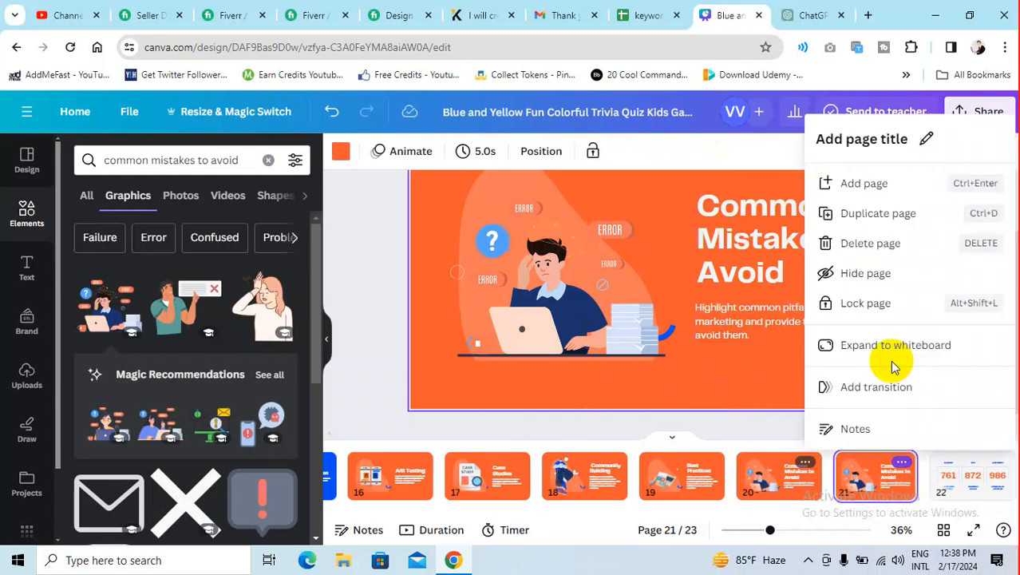
pyautogui.click(872, 230)
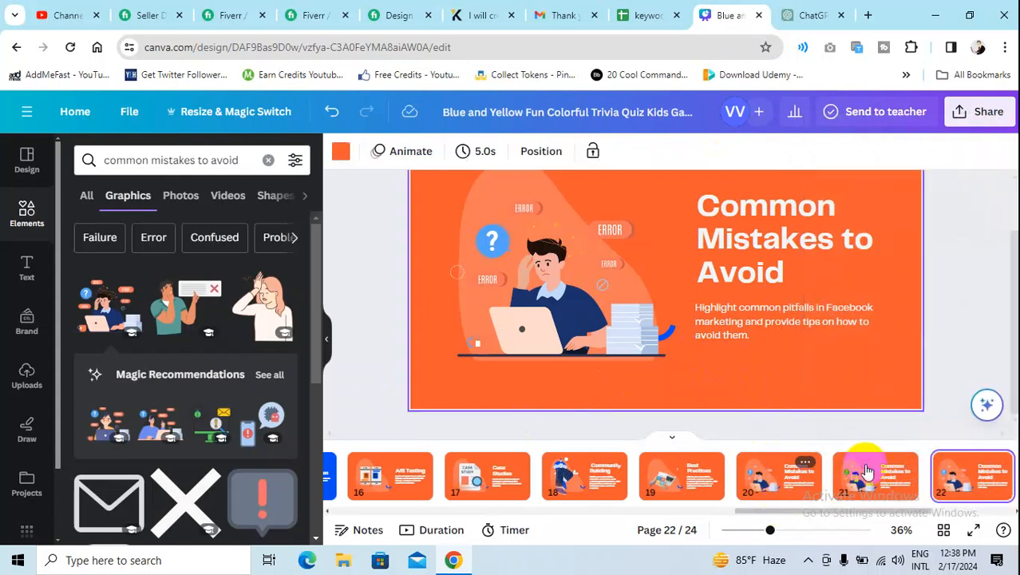
# - Replace the title on page 21 with the copied text "Call to Action"
pyautogui.click(874, 468)
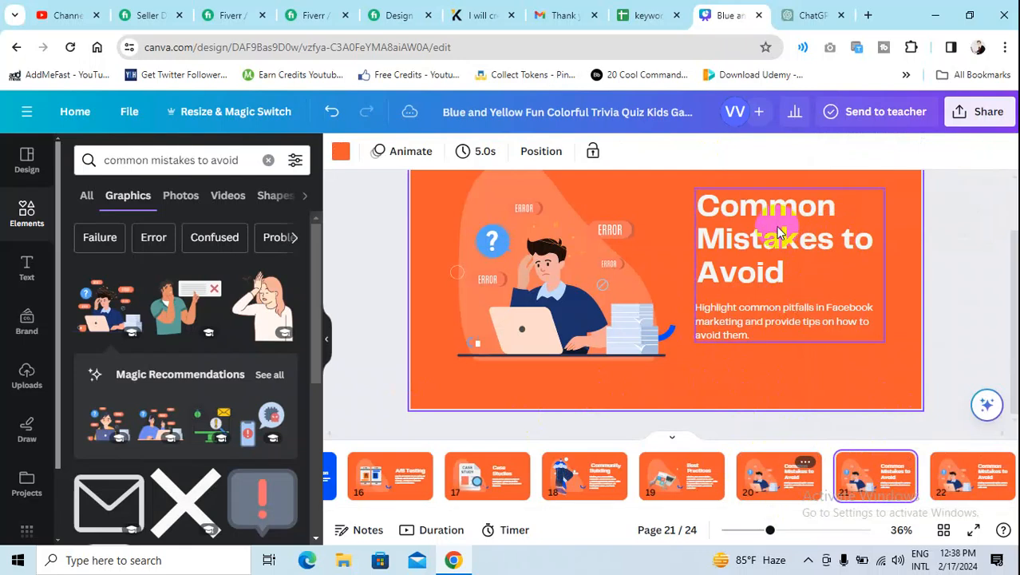
pyautogui.doubleClick(778, 227)
pyautogui.hotkey('ctrl', 'v')
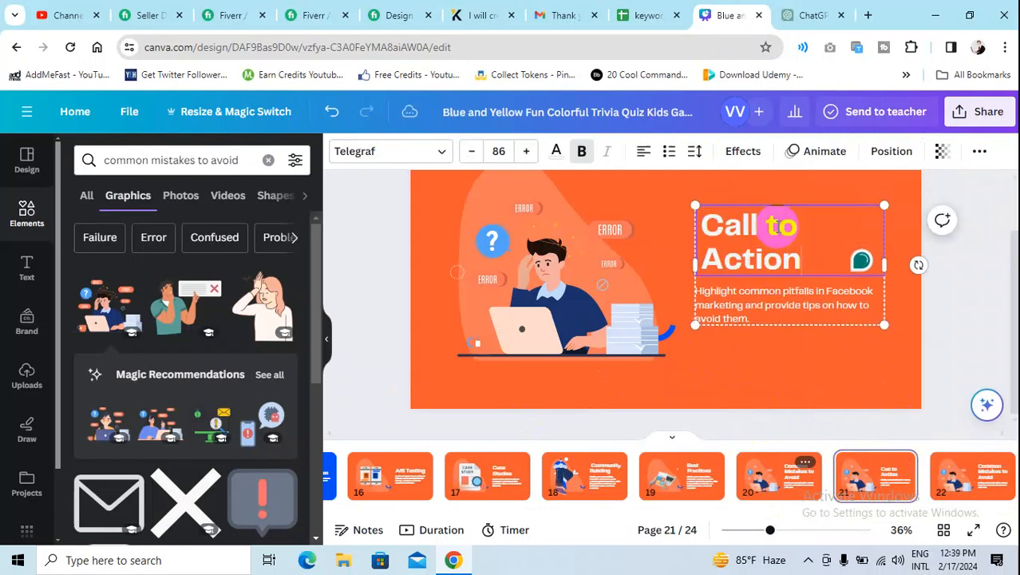
# - Search the graphics for "Call to Action"
pyautogui.click(202, 163)
pyautogui.hotkey('ctrl', 'a')
pyautogui.write('Call to Action')
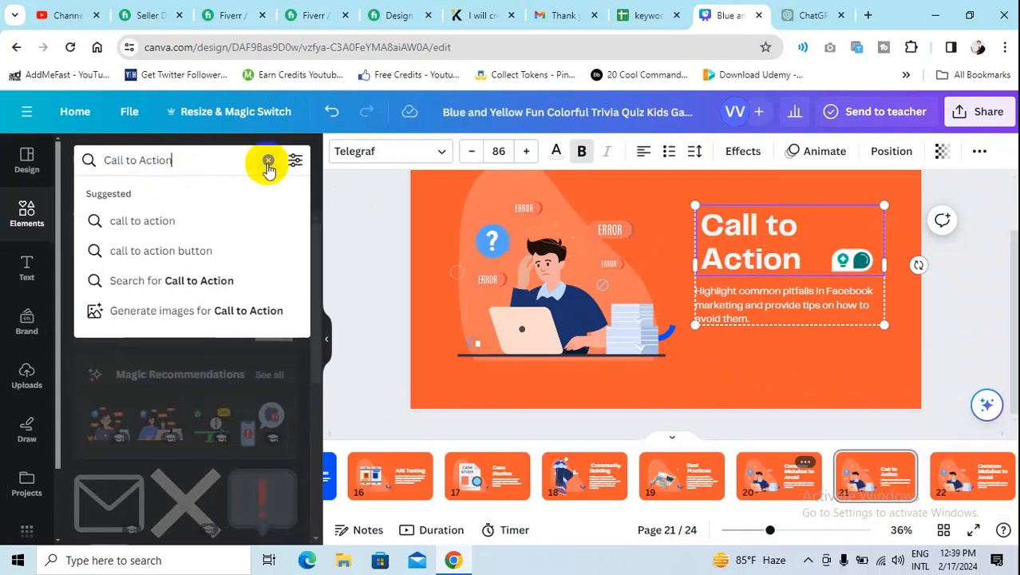
pyautogui.press('Return')
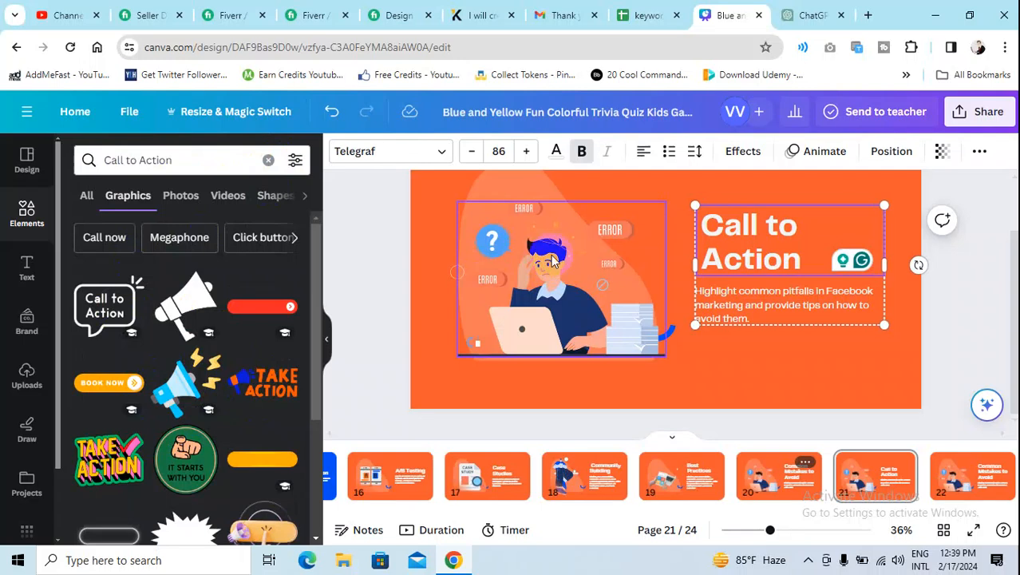
# - Delete the worried man illustration from page 21 and place the "Call to Action" speech bubble graphic over the pale shape
pyautogui.click(541, 213)
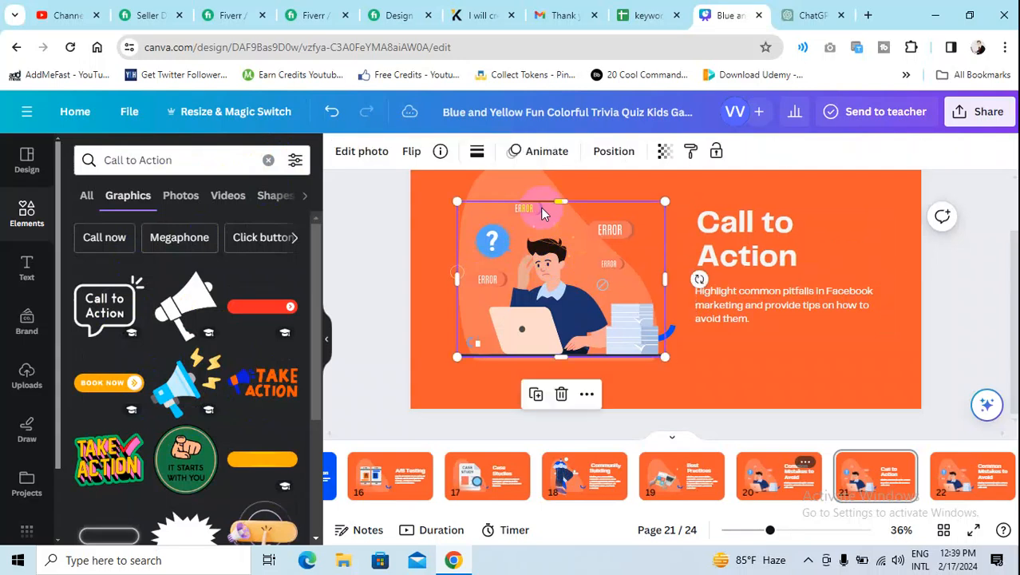
pyautogui.press('Delete')
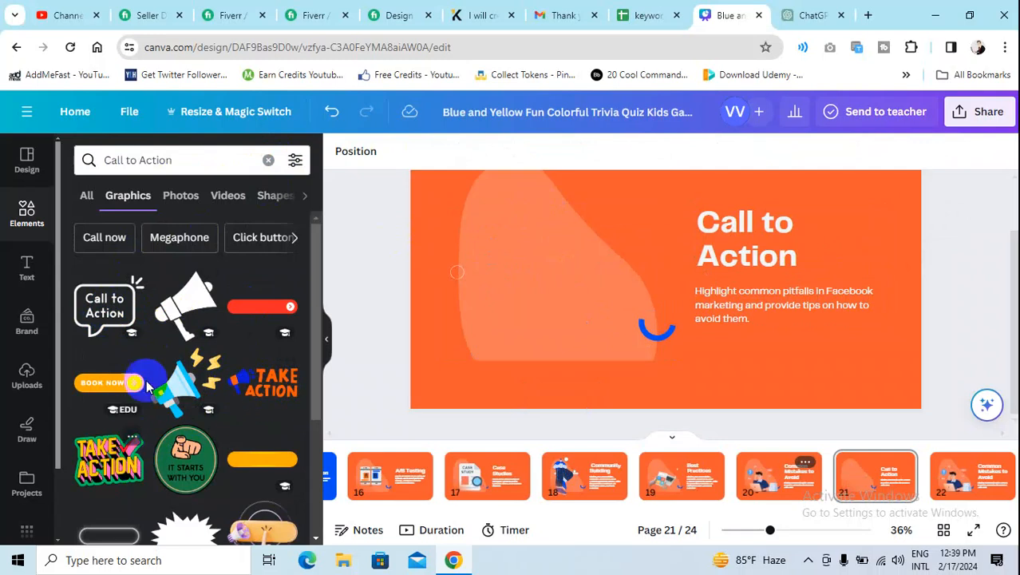
pyautogui.click(134, 296)
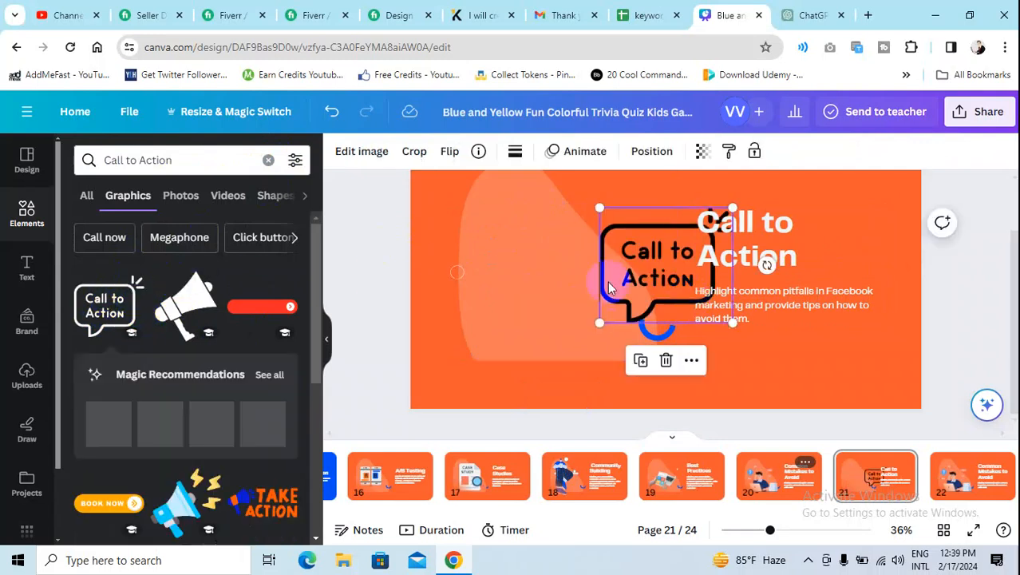
pyautogui.moveTo(631, 286); pyautogui.dragTo(527, 279)
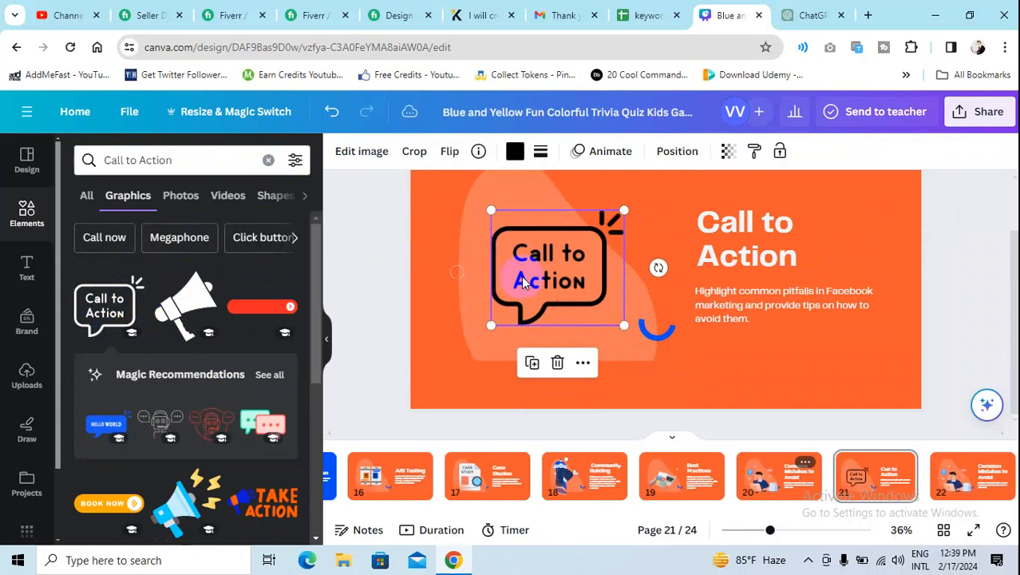
# - Recolor the "Call to Action" speech bubble with the off-white document color
pyautogui.click(517, 154)
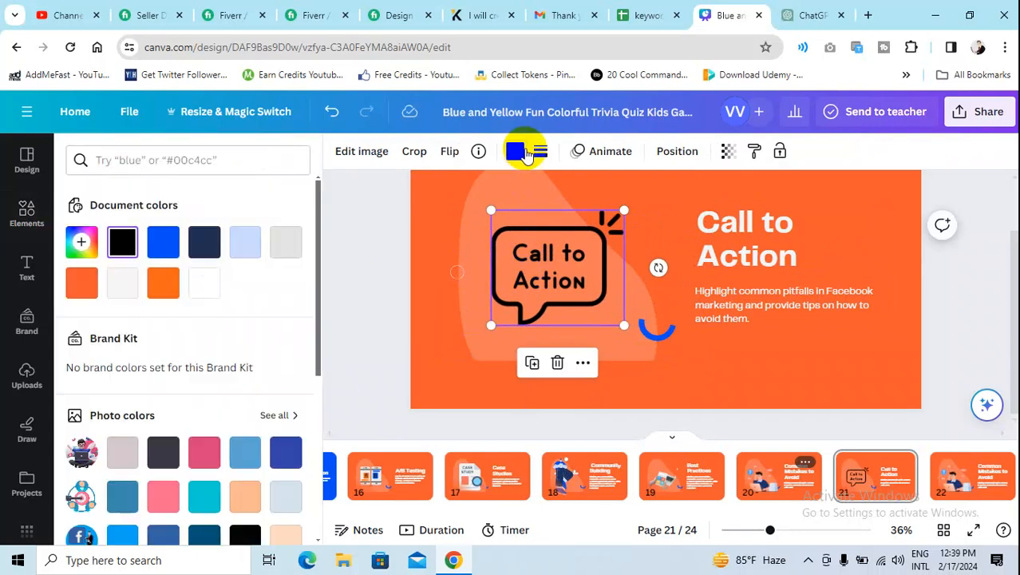
pyautogui.click(125, 285)
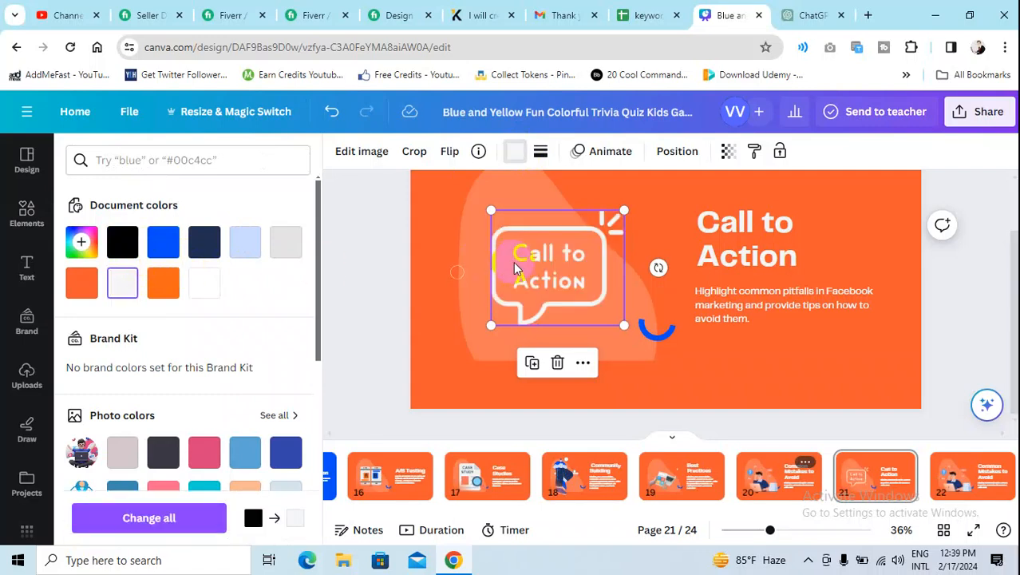
pyautogui.click(924, 280)
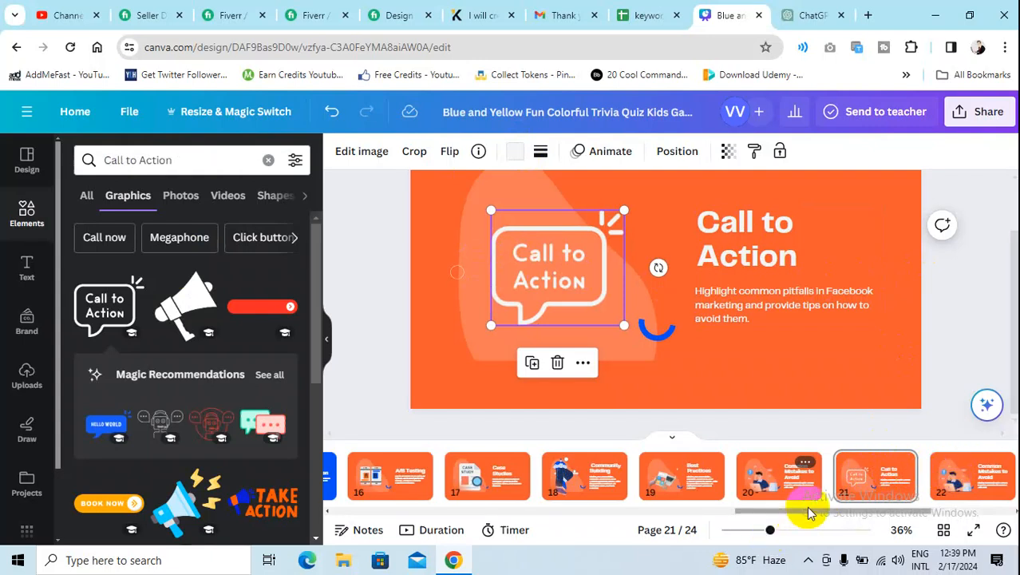
# - Select the duplicated "Common Mistakes to Avoid" page 22
pyautogui.moveTo(815, 517); pyautogui.dragTo(856, 511)
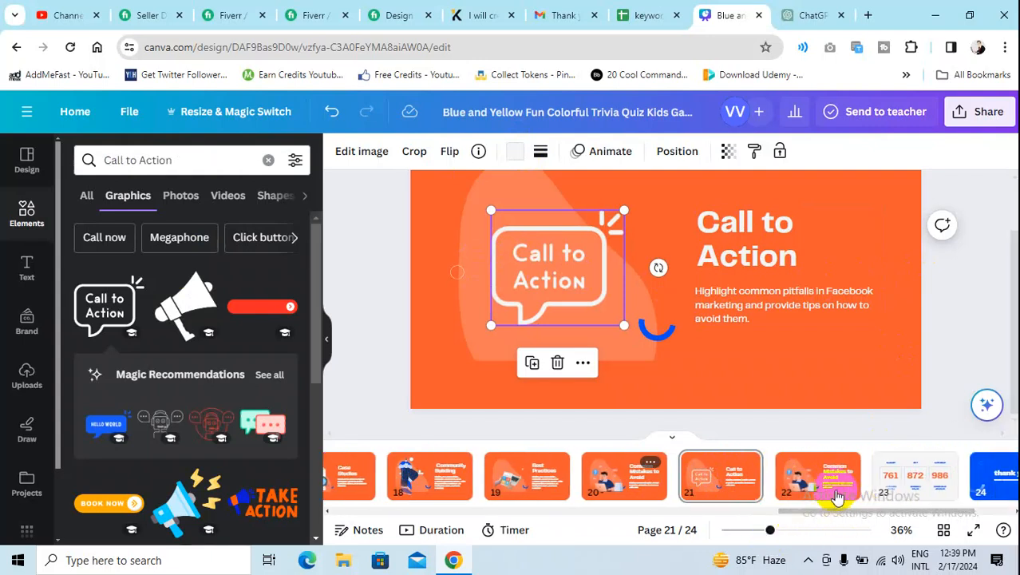
pyautogui.click(809, 483)
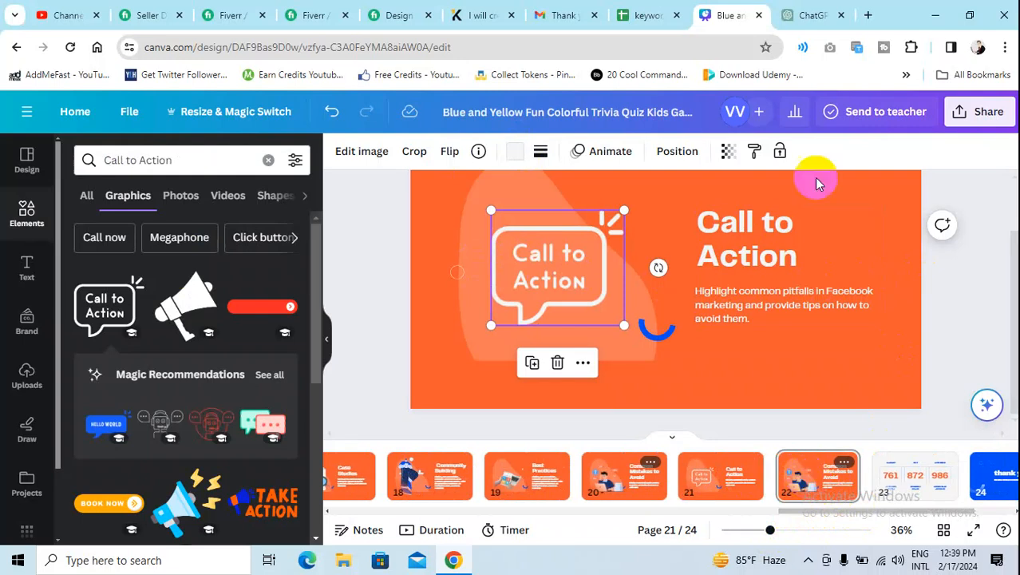
# - Switch to ChatGPT and copy the Slide 14 content sentence, "Encourage the audience to implement the strategies discussed and start maximizing their marketing potential on Facebook."
pyautogui.click(804, 11)
pyautogui.scroll(-1, 559, 279)
pyautogui.scroll(-1, 540, 328)
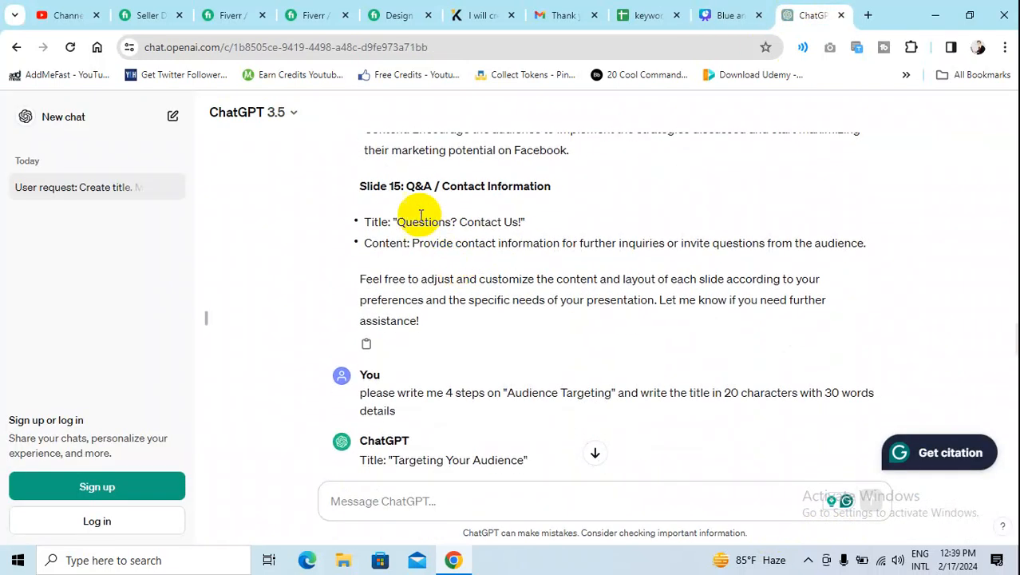
pyautogui.moveTo(405, 186); pyautogui.dragTo(491, 185)
pyautogui.scroll(2, 576, 251)
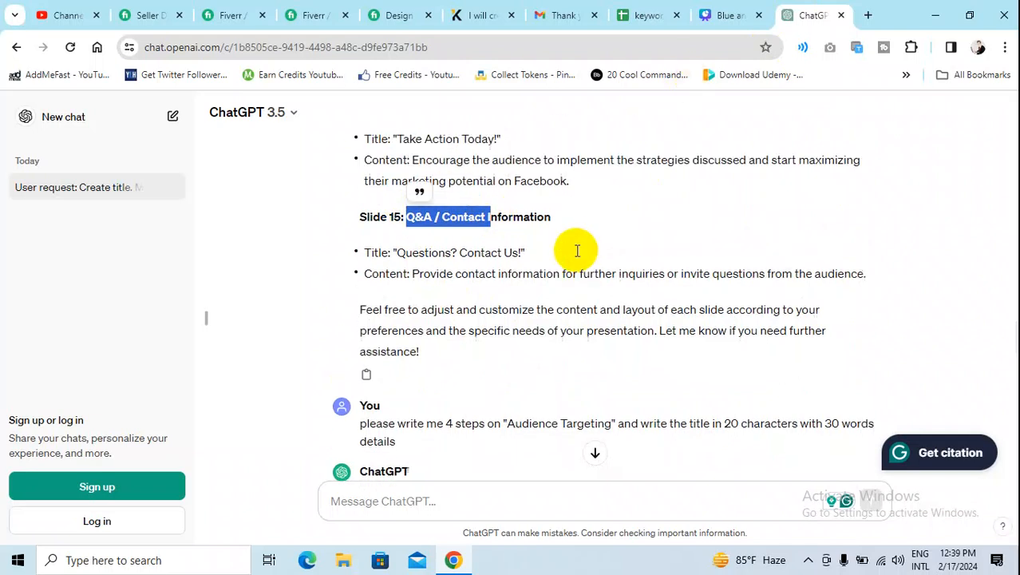
pyautogui.moveTo(413, 277); pyautogui.dragTo(579, 298)
pyautogui.hotkey('ctrl', 'c')
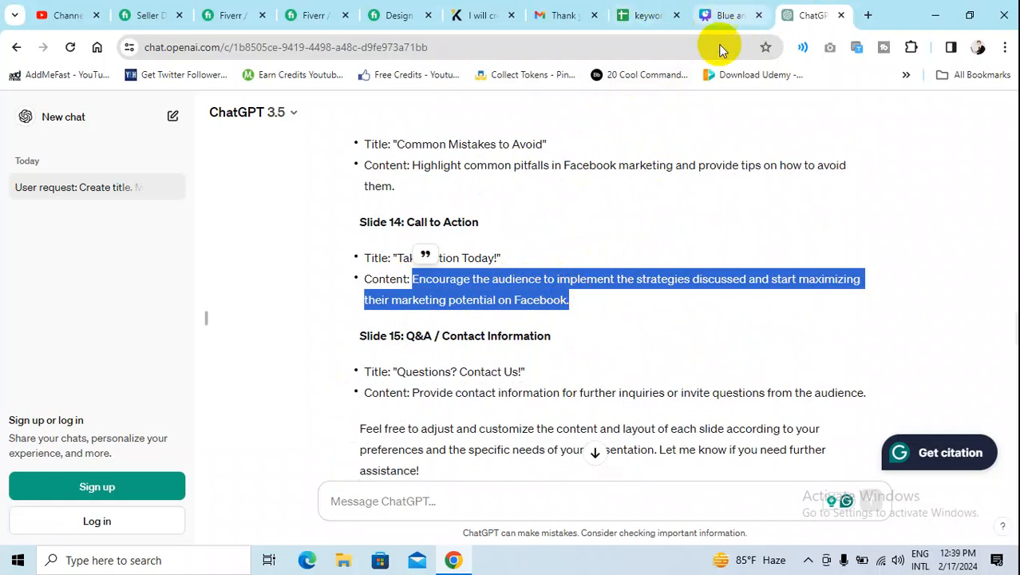
# - Switch to Canva and replace page 22's body text with the copied "Encourage the audience to implement the strategies discussed..." sentence
pyautogui.click(716, 16)
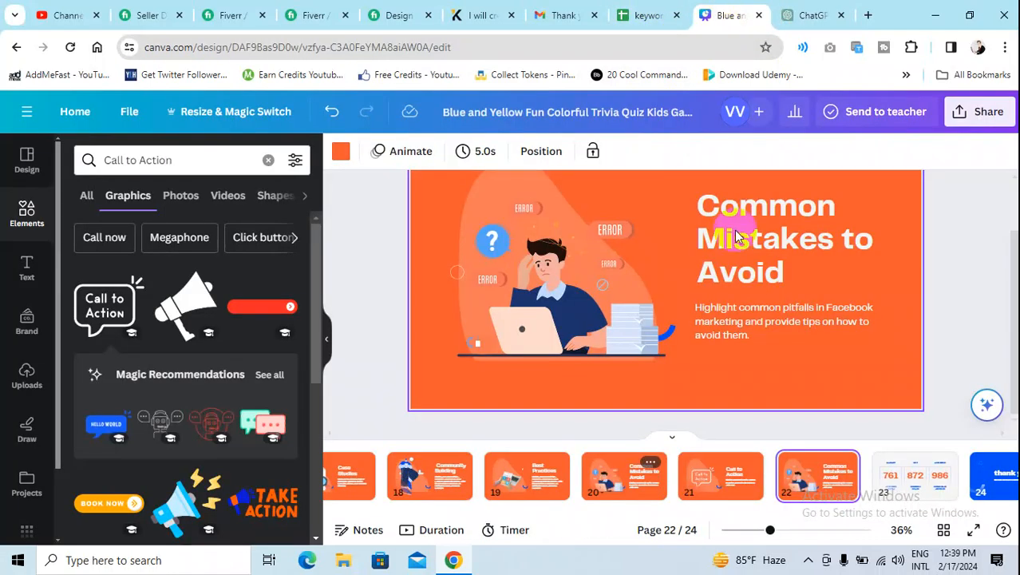
pyautogui.tripleClick(755, 311)
pyautogui.hotkey('ctrl', 'v')
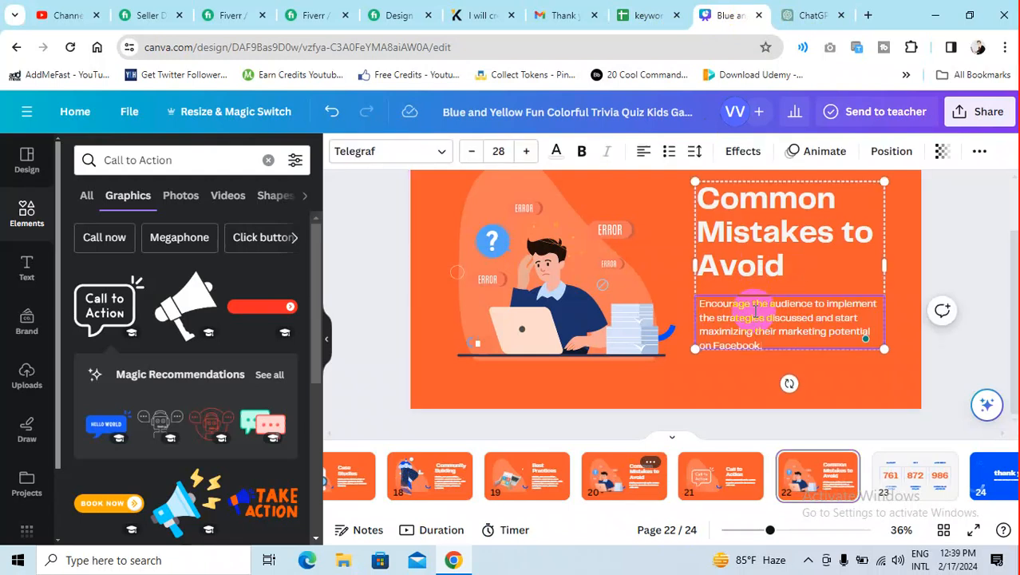
# - Copy the Slide 15 heading "Q&A / Contact Information" from ChatGPT and return to the Canva presentation
pyautogui.click(798, 15)
pyautogui.moveTo(405, 336); pyautogui.dragTo(559, 335)
pyautogui.hotkey('ctrl', 'c')
pyautogui.click(718, 19)
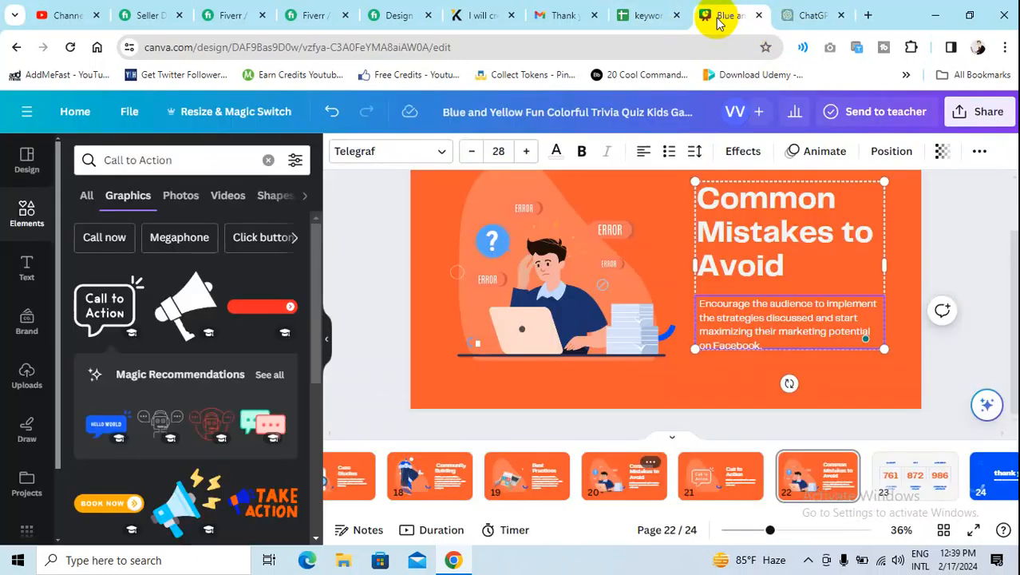
pyautogui.click(822, 477)
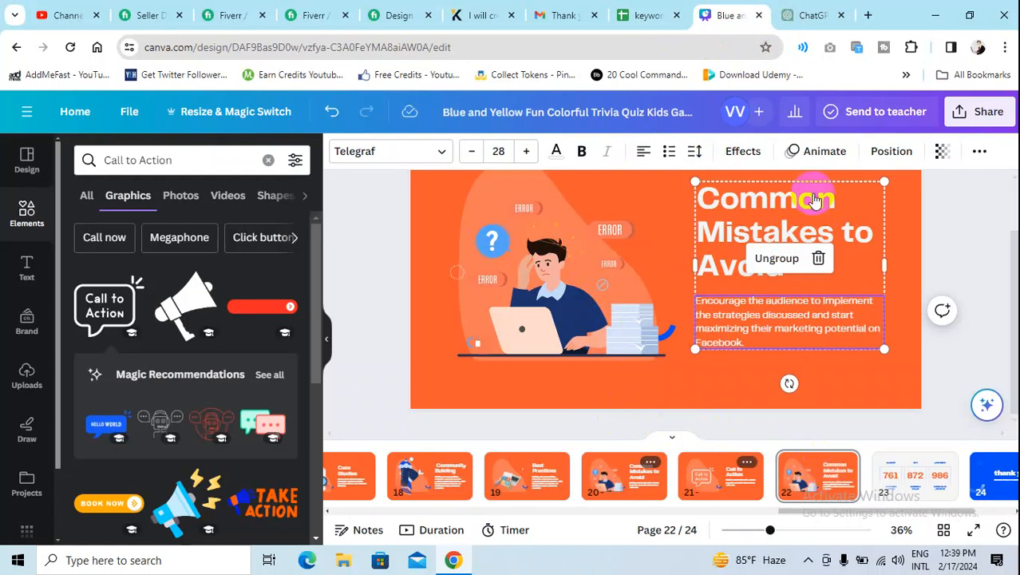
pyautogui.click(837, 476)
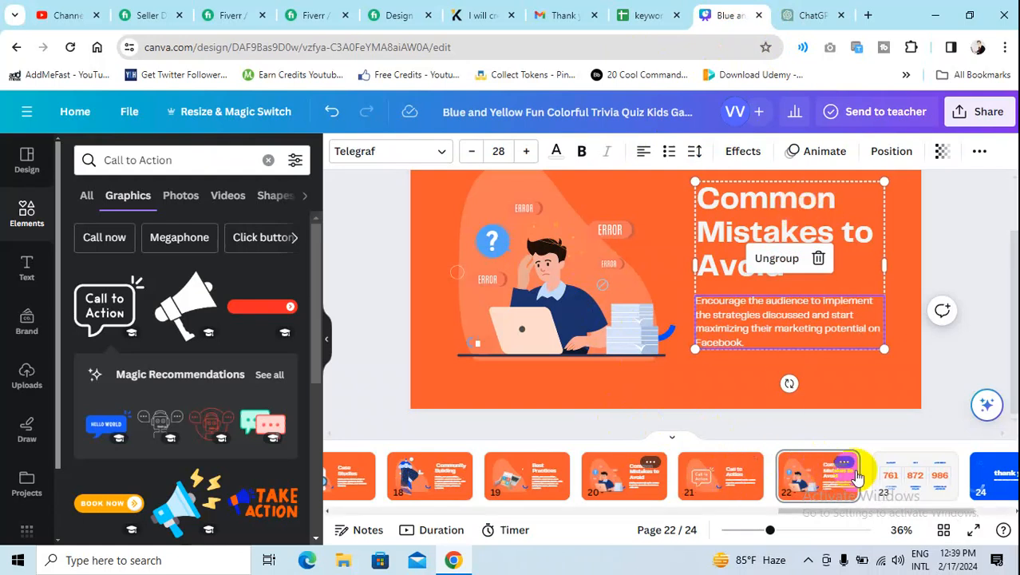
pyautogui.click(840, 480)
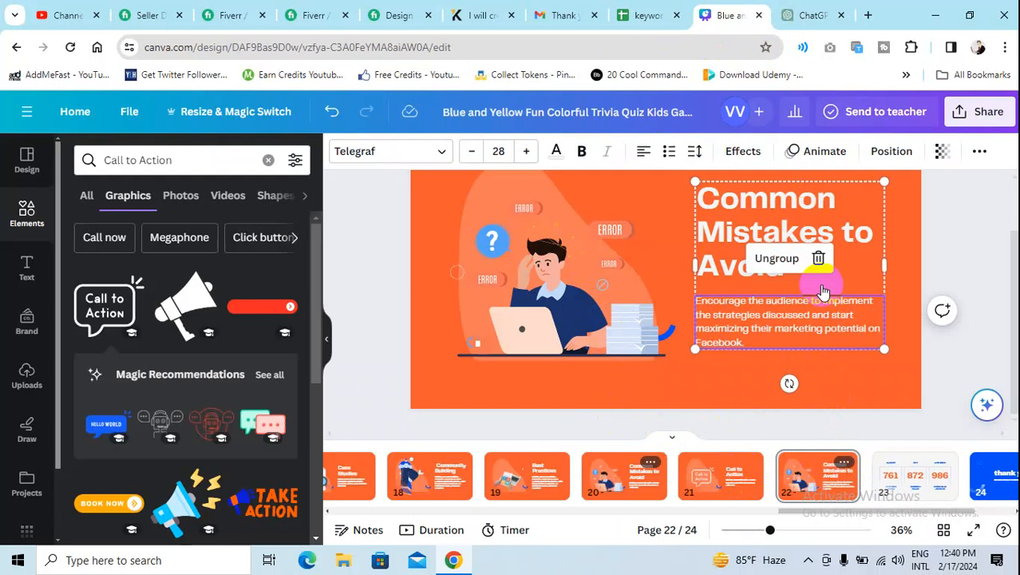
pyautogui.click(844, 463)
pyautogui.click(870, 244)
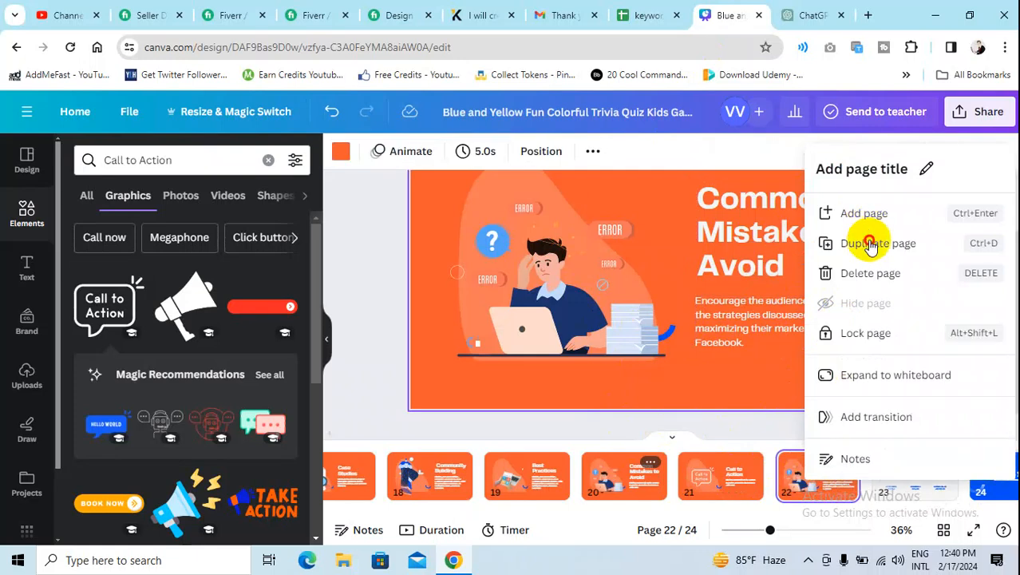
pyautogui.click(871, 243)
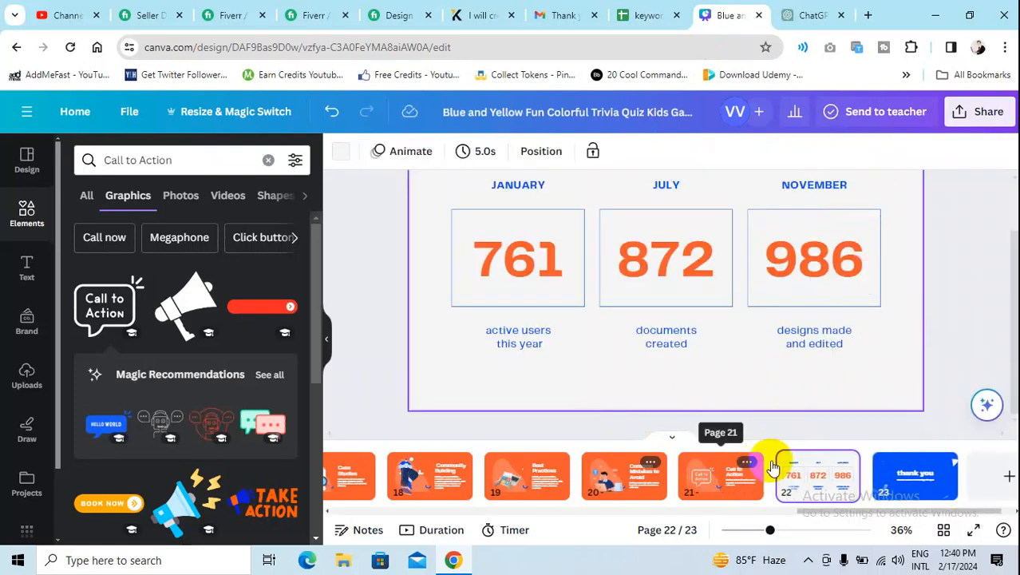
pyautogui.hotkey('ctrl', 'z')
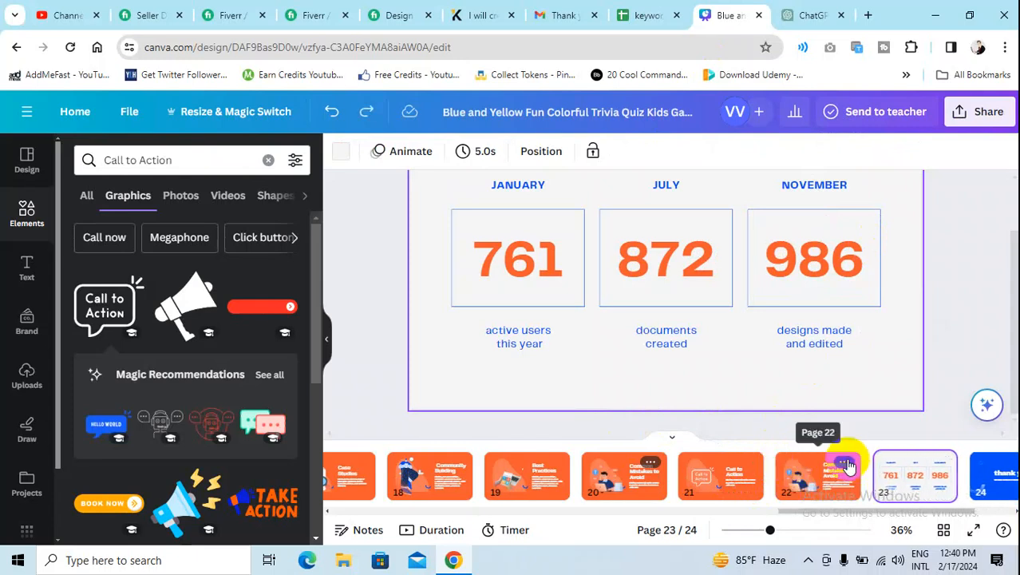
# - Duplicate page 22 and replace the copy's title with the pasted heading shortened to "Q&A"
pyautogui.click(846, 464)
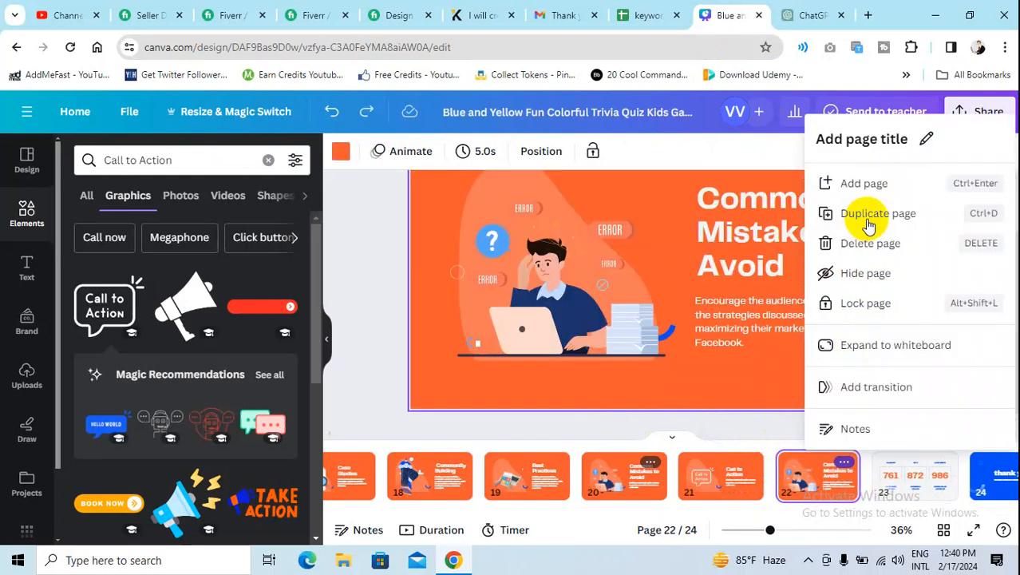
pyautogui.click(869, 225)
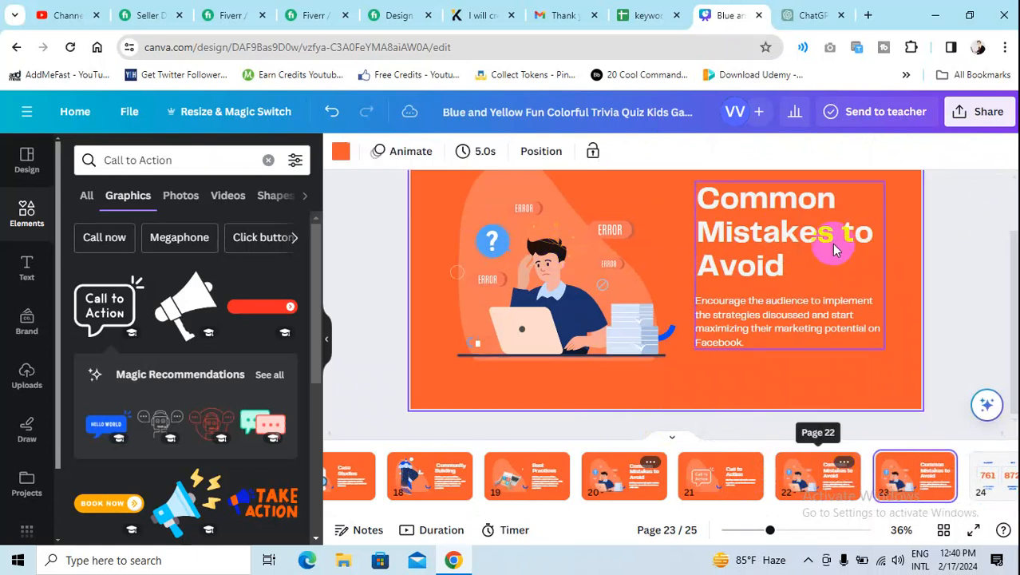
pyautogui.doubleClick(794, 220)
pyautogui.hotkey('ctrl', 'v')
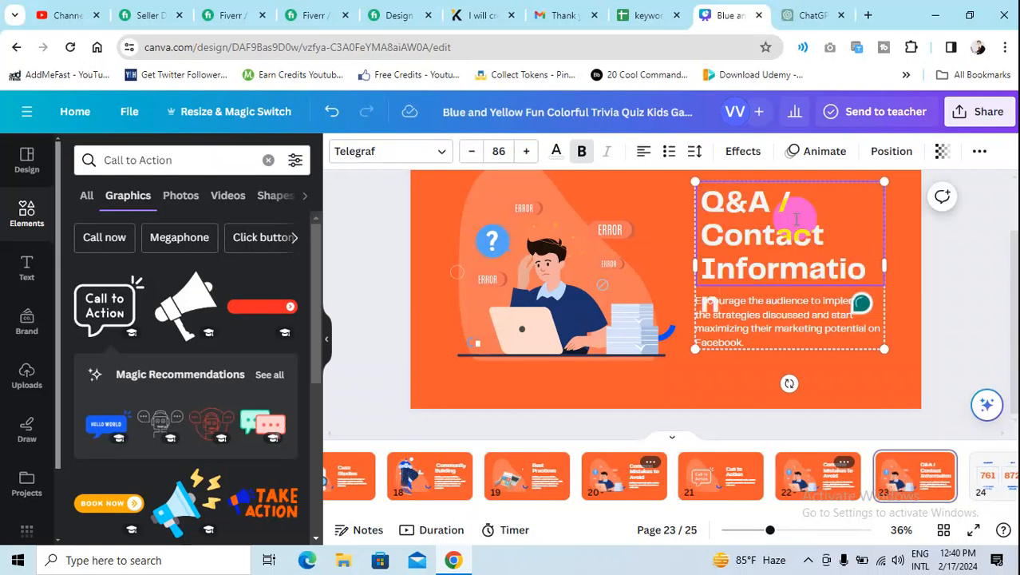
pyautogui.moveTo(780, 202); pyautogui.dragTo(725, 326)
pyautogui.press('BackSpace')
pyautogui.click(786, 220)
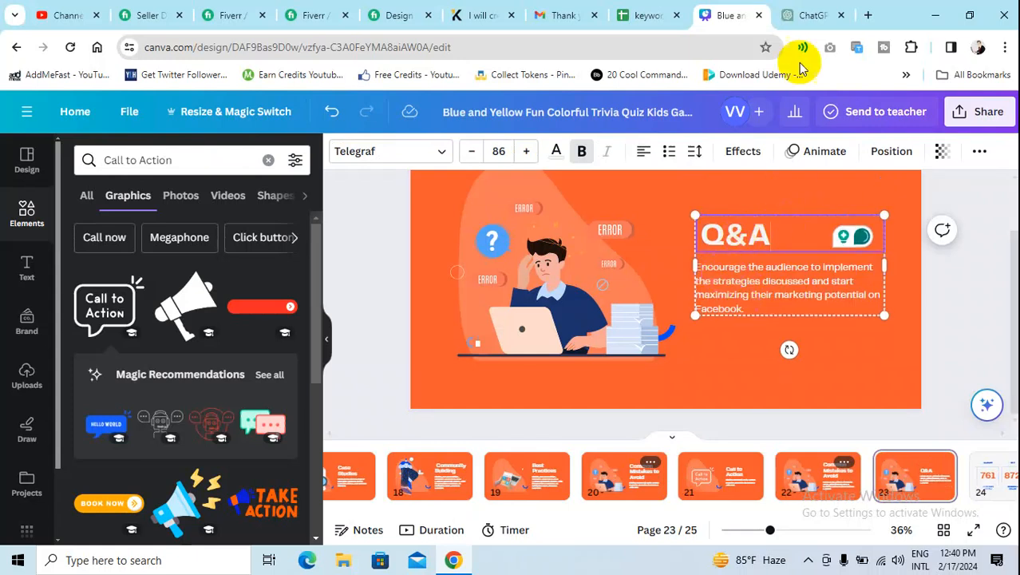
# - Copy the Slide 15 content sentence from ChatGPT and return to the Canva presentation
pyautogui.click(792, 17)
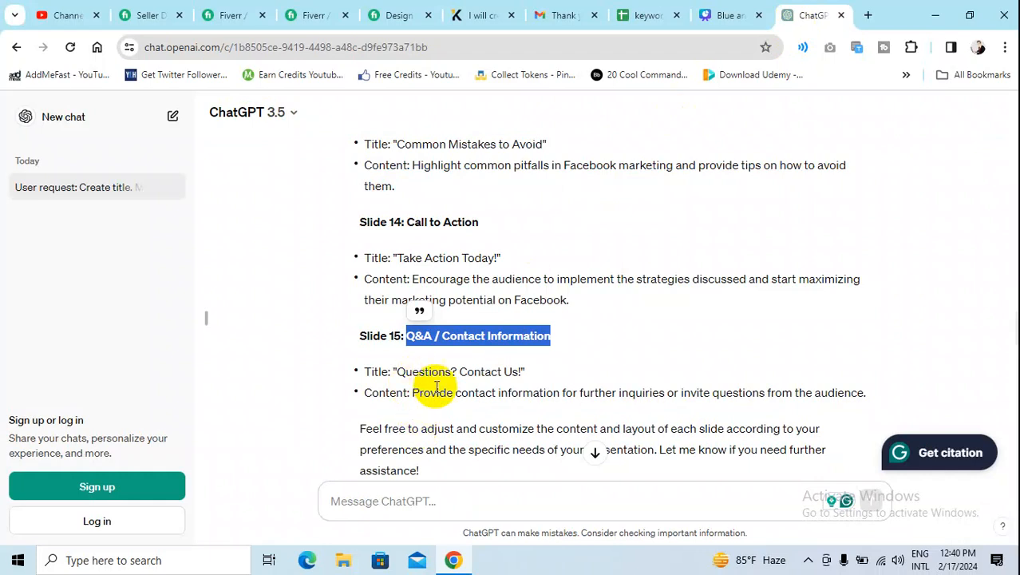
pyautogui.moveTo(412, 392); pyautogui.dragTo(864, 393)
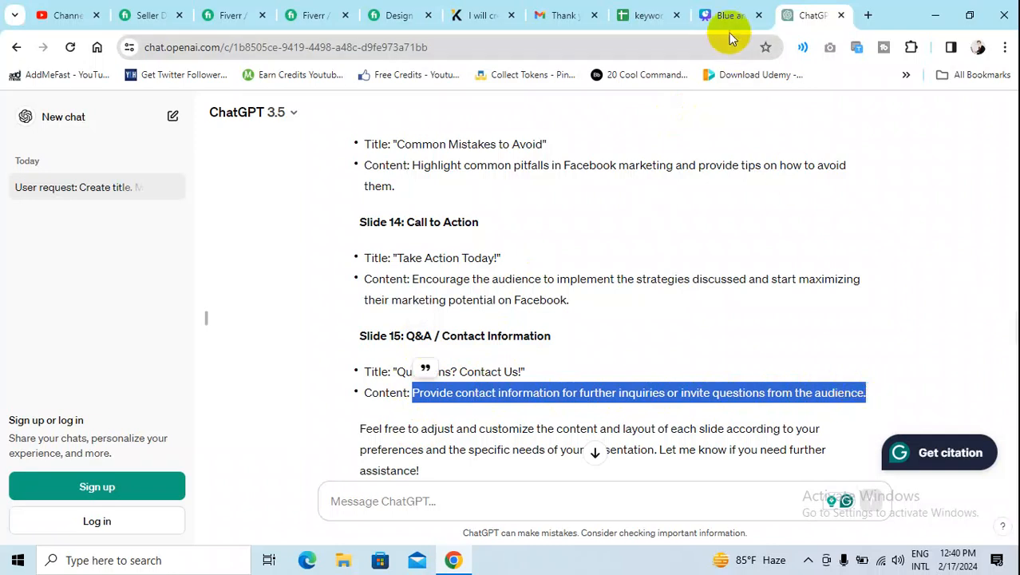
pyautogui.click(727, 18)
# - Replace page 23's body text with "Provide contact information for further inquiries or invite questions from the audience."
pyautogui.click(770, 274)
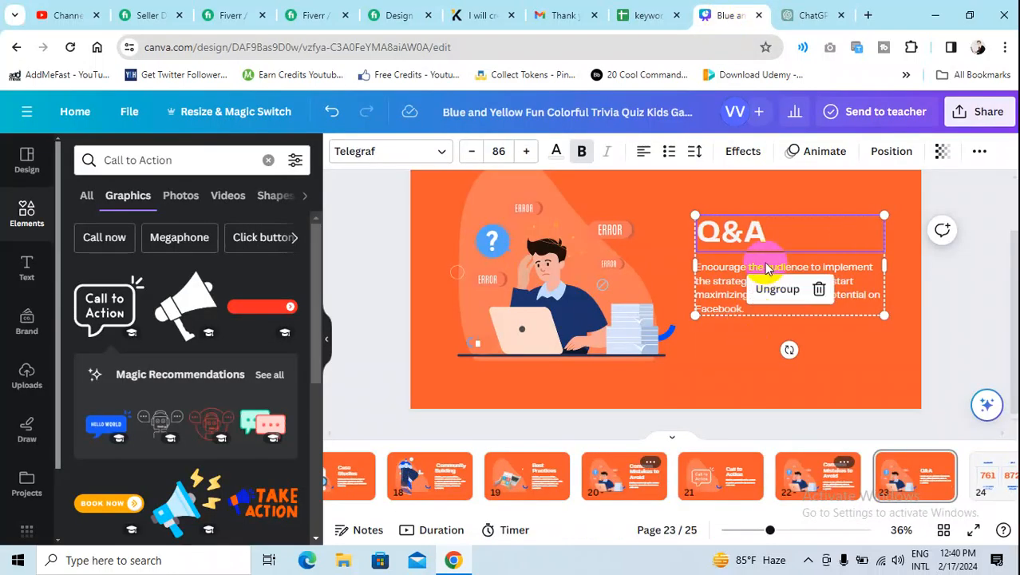
pyautogui.click(706, 268)
pyautogui.doubleClick(707, 268)
pyautogui.hotkey('ctrl', 'a')
pyautogui.write('Provide contact information for further inquiries or invite questions from the audience.')
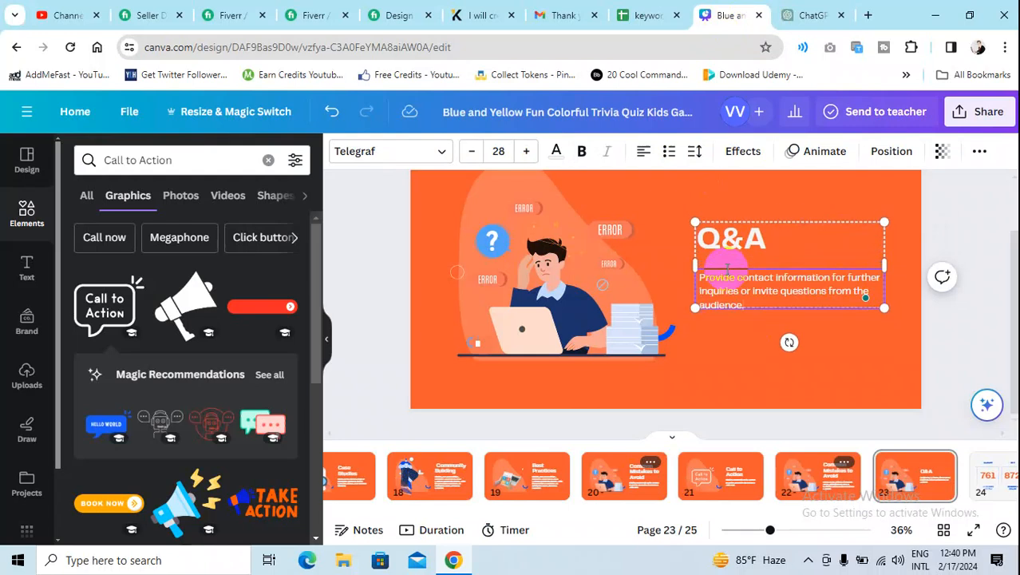
pyautogui.click(787, 246)
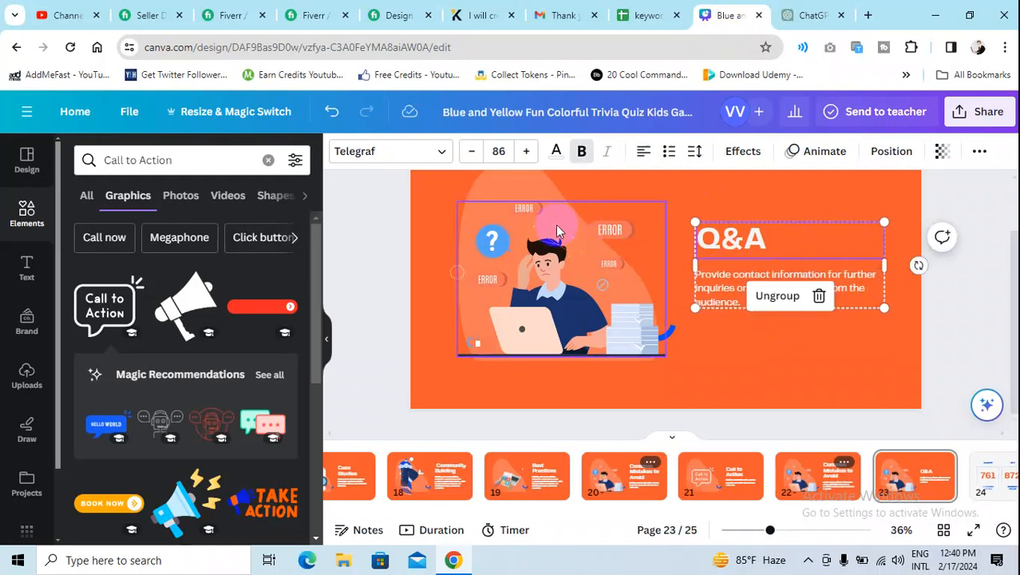
# - Delete the worried man illustration from page 23 and search the graphics for "qanda + contact"
pyautogui.click(493, 257)
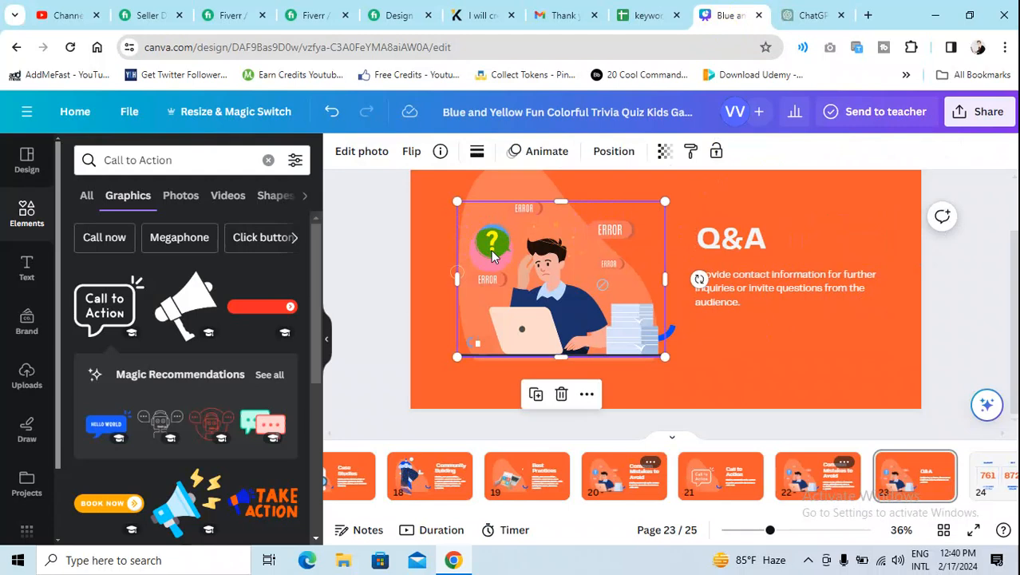
pyautogui.press('Delete')
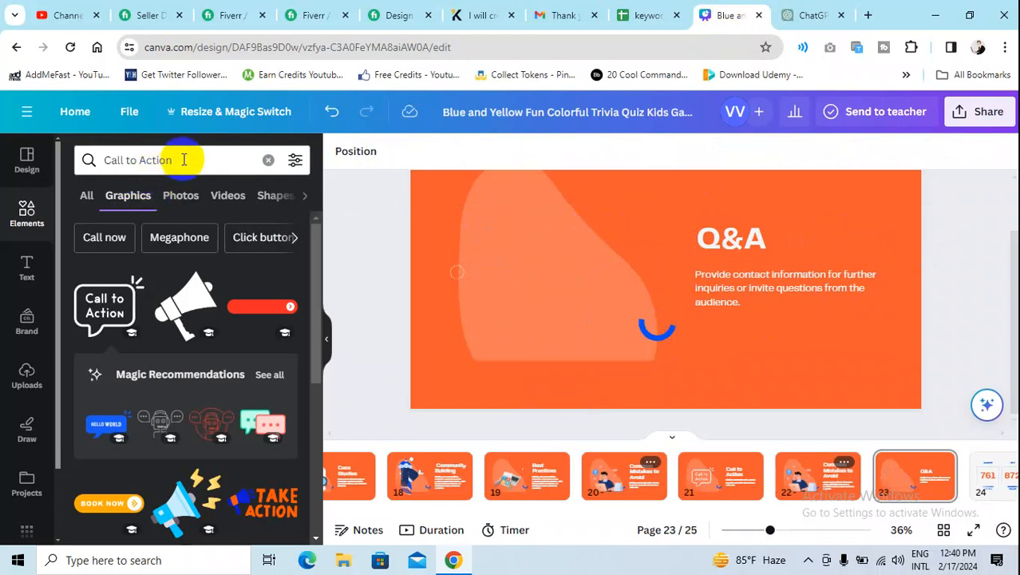
pyautogui.click(120, 155)
pyautogui.write('cona')
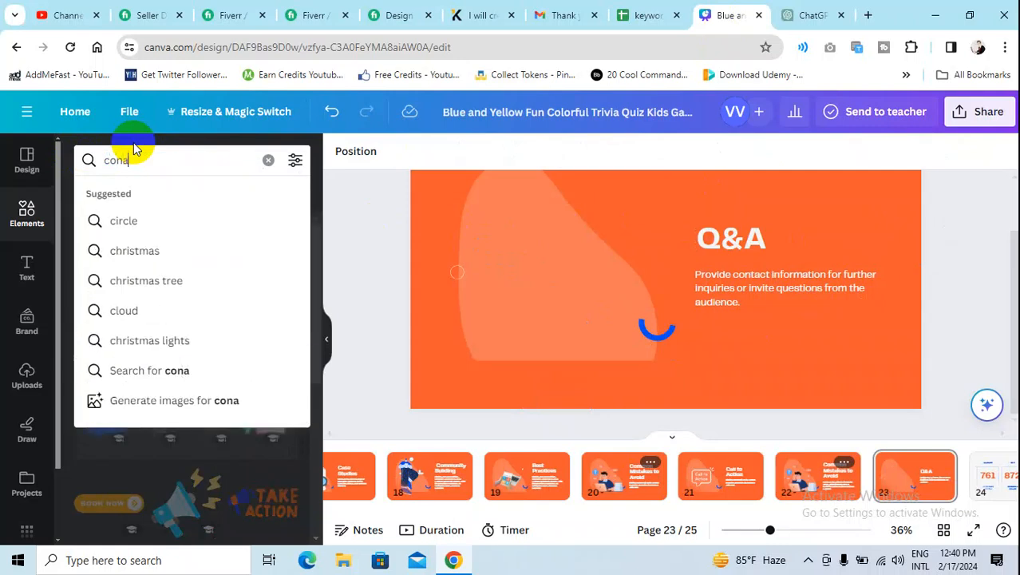
pyautogui.press('BackSpace')
pyautogui.press('BackSpace')
pyautogui.press('BackSpace')
pyautogui.press('BackSpace')
pyautogui.write('q')
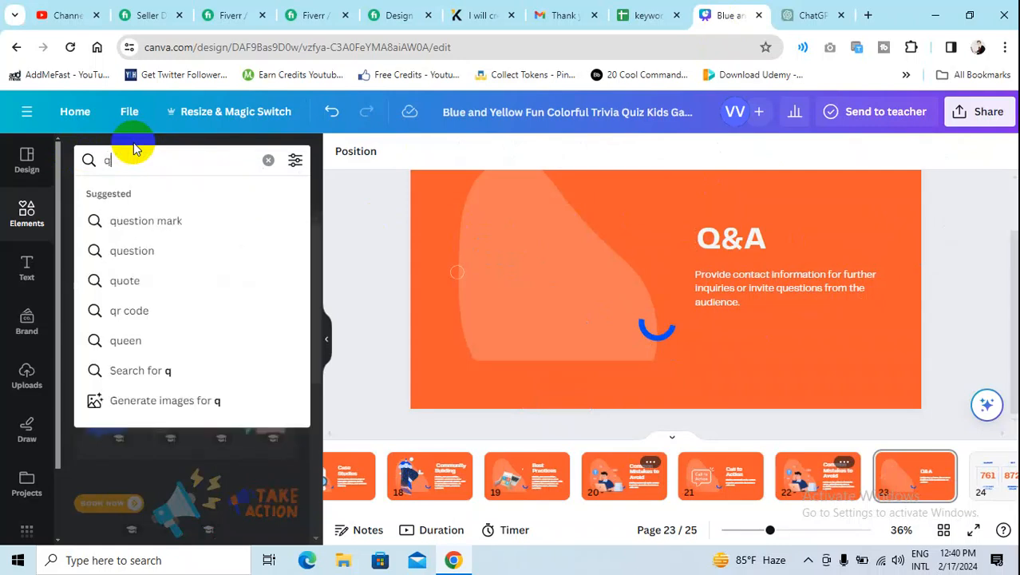
pyautogui.write('anda +')
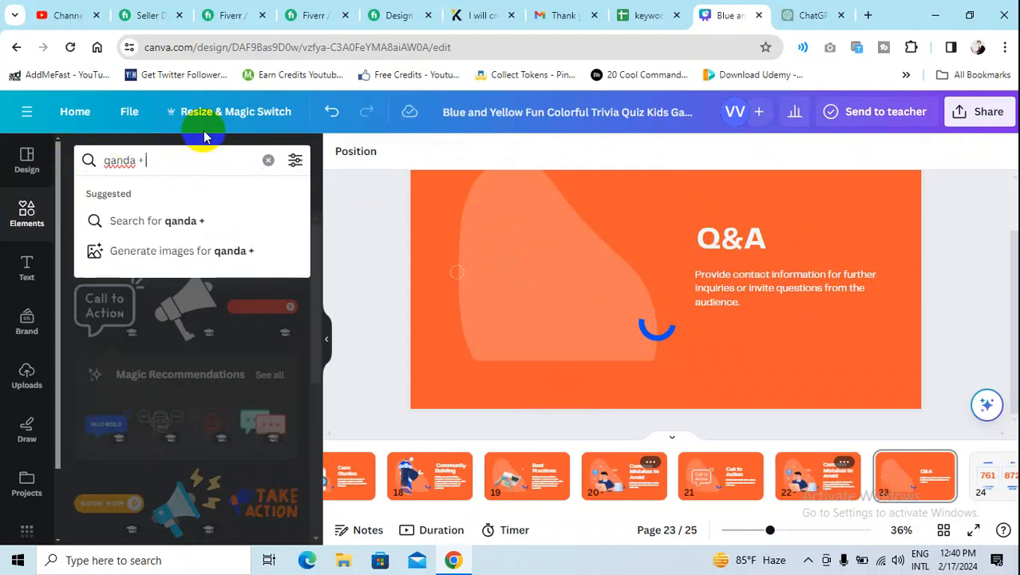
pyautogui.write(' conta')
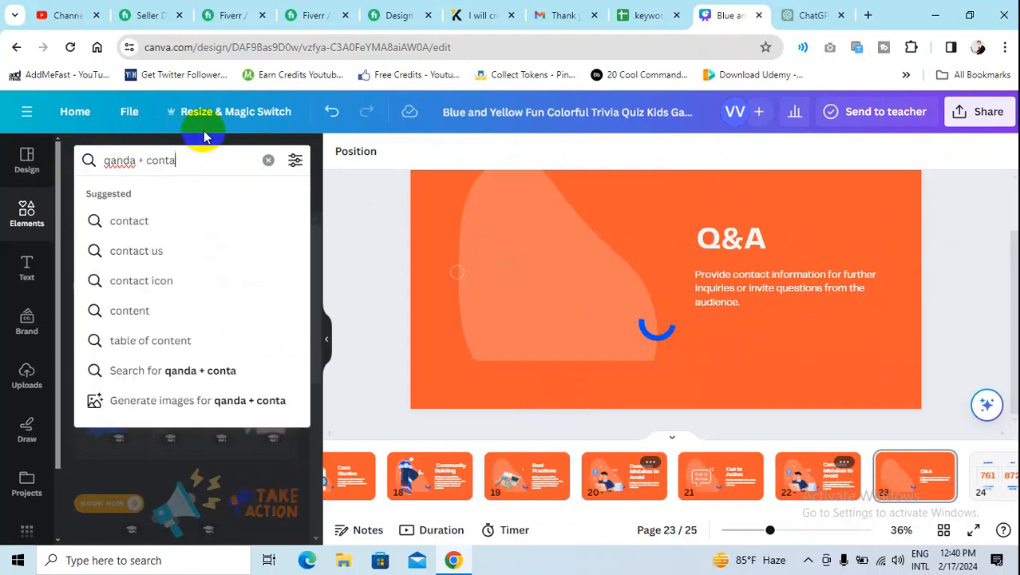
pyautogui.press('Return')
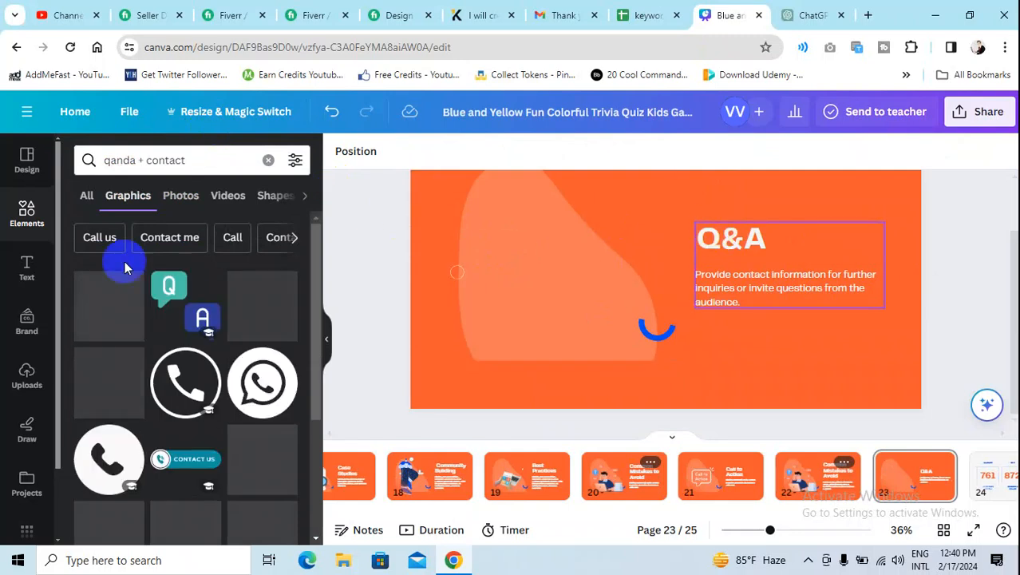
# - Place the teal and blue Q and A speech bubbles over page 23's pale shape and add the circled phone icon below them
pyautogui.click(181, 310)
pyautogui.moveTo(596, 262); pyautogui.dragTo(406, 302)
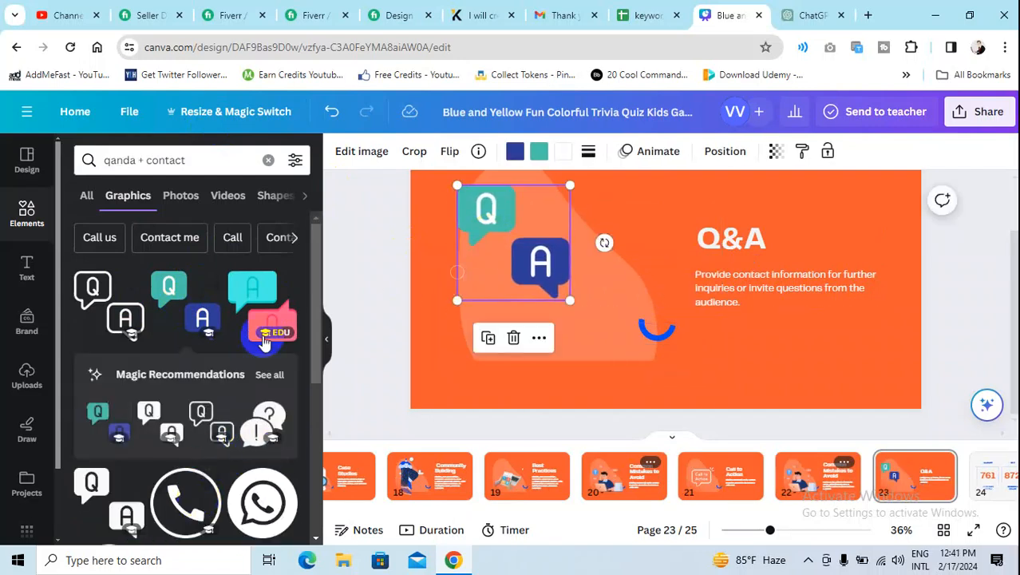
pyautogui.moveTo(192, 499); pyautogui.dragTo(516, 361)
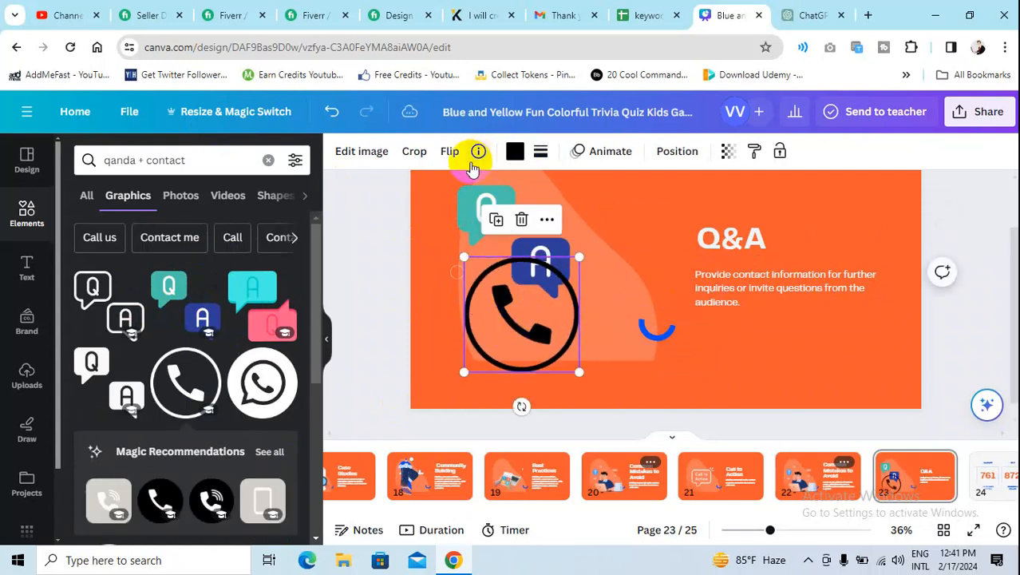
# - Recolor the phone icon with the off-white document color, shrink it to about 232 by 232, and position it below the speech bubbles
pyautogui.click(517, 151)
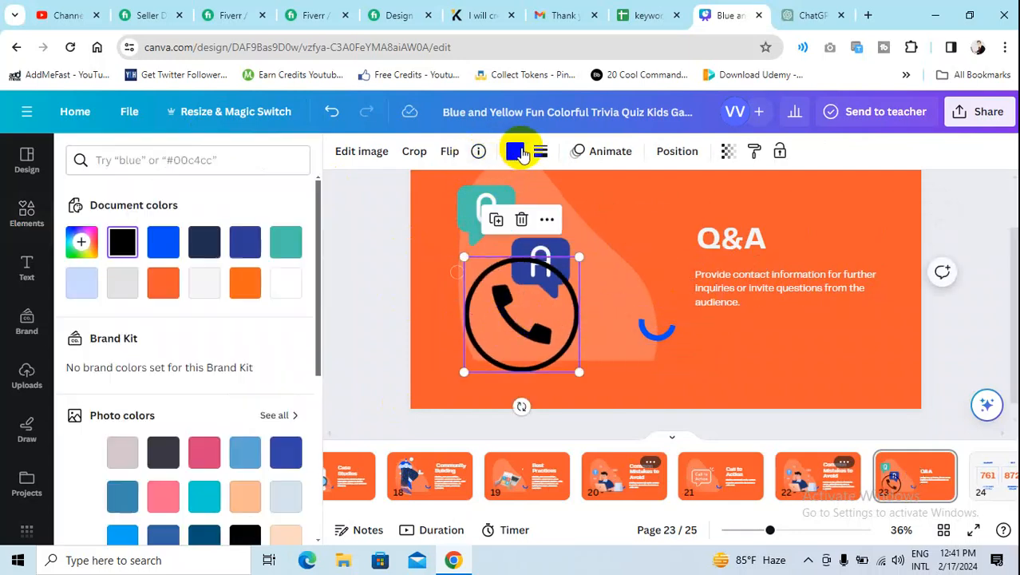
pyautogui.click(205, 291)
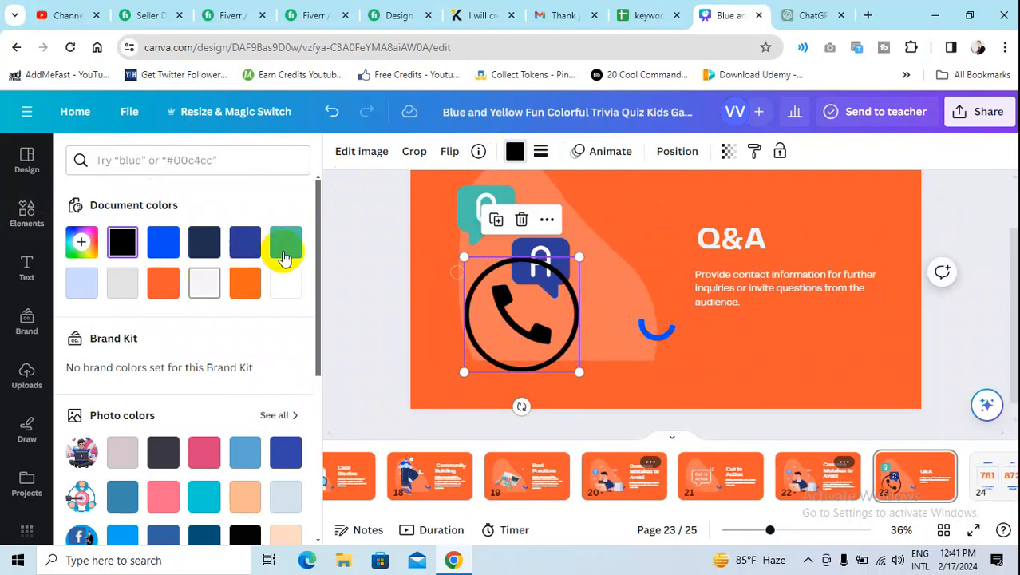
pyautogui.moveTo(508, 309); pyautogui.dragTo(548, 320)
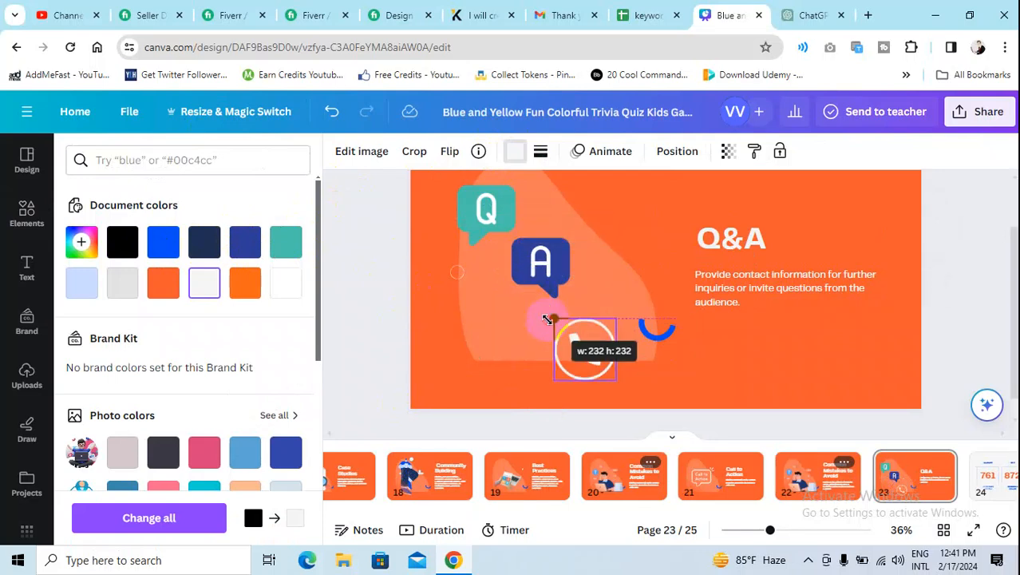
pyautogui.moveTo(571, 353); pyautogui.dragTo(519, 331)
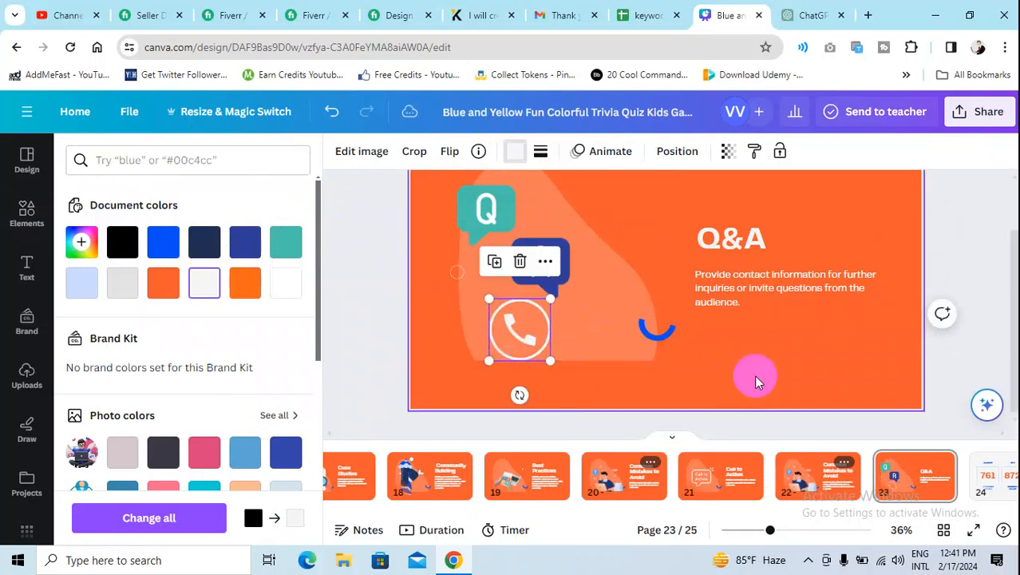
pyautogui.click(723, 514)
pyautogui.moveTo(895, 508); pyautogui.dragTo(929, 502)
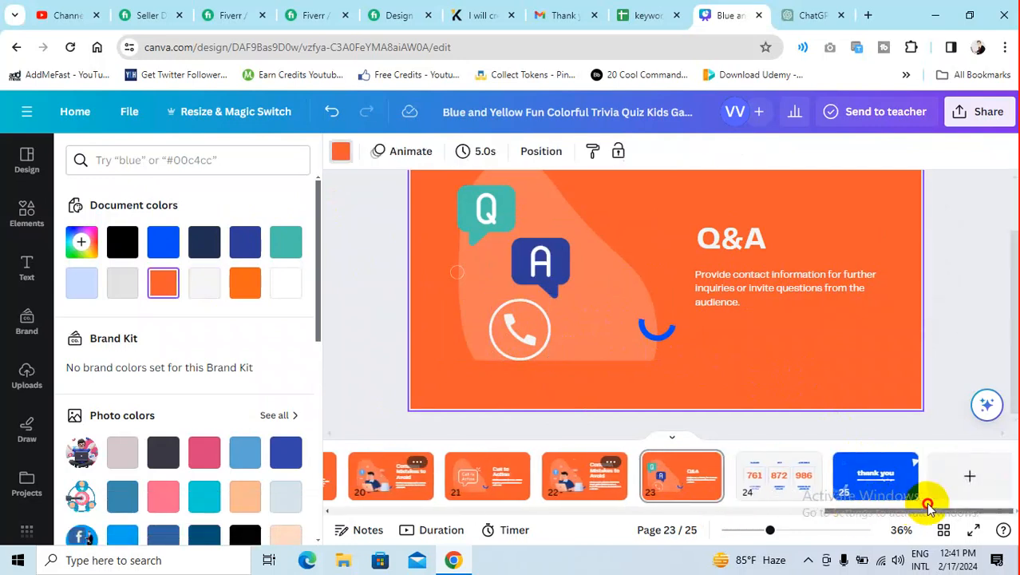
pyautogui.click(778, 483)
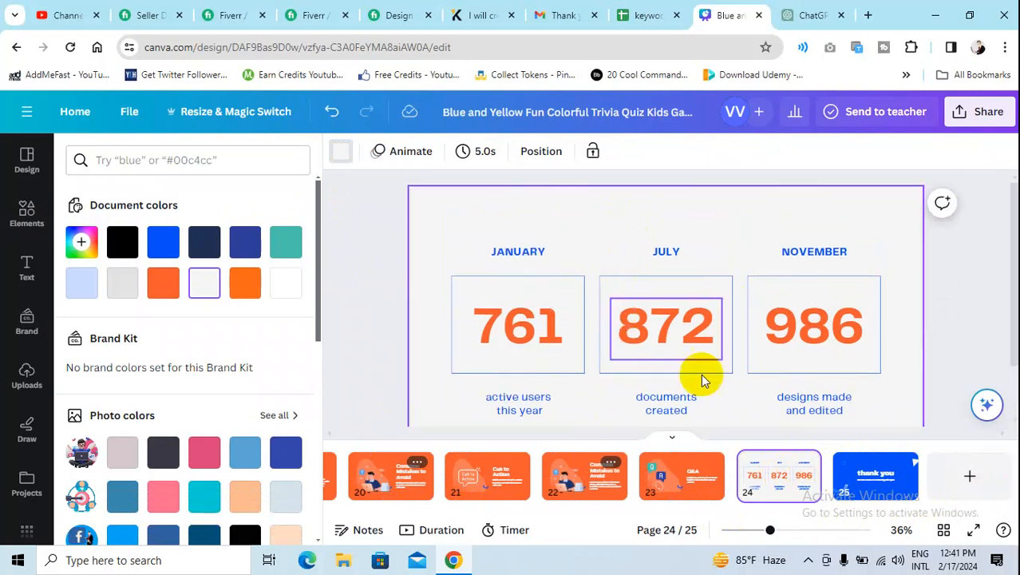
pyautogui.moveTo(813, 469)
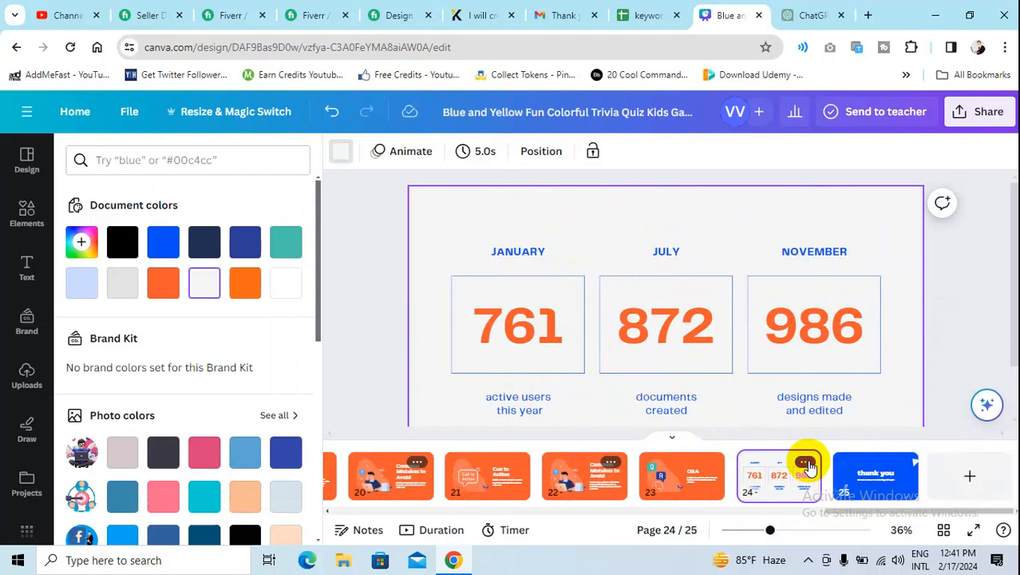
pyautogui.click(805, 460)
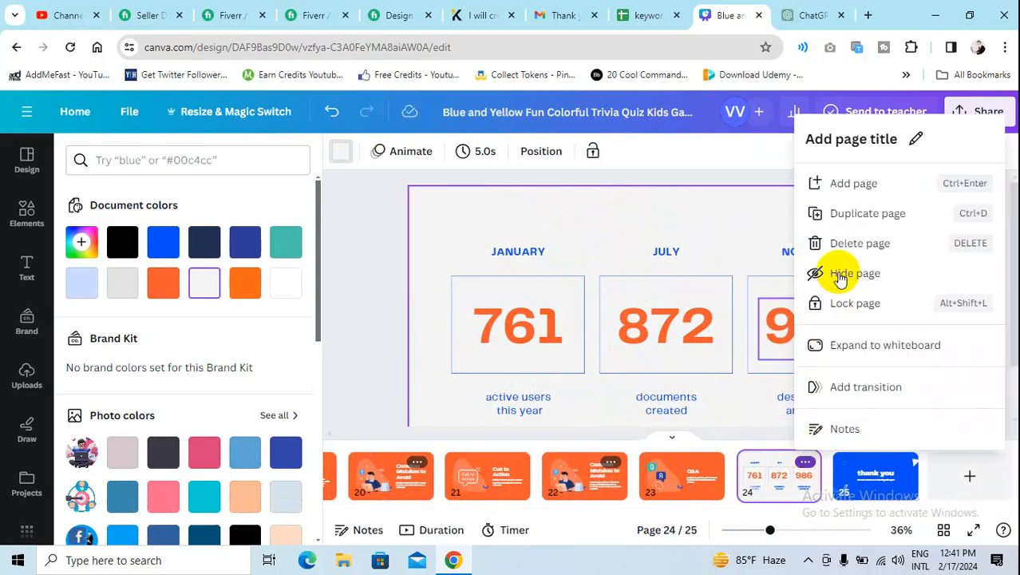
pyautogui.rightClick(832, 298)
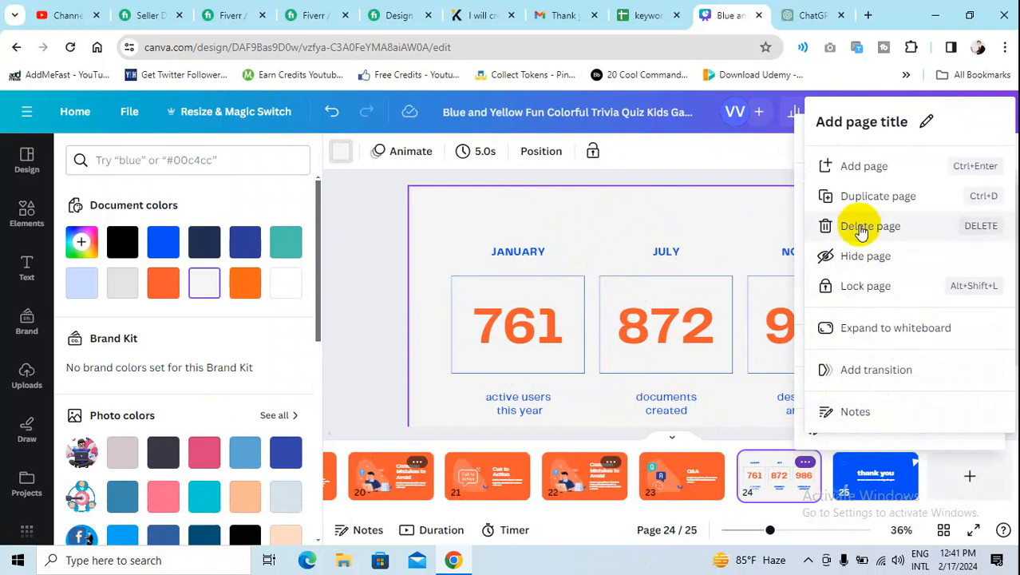
pyautogui.click(766, 267)
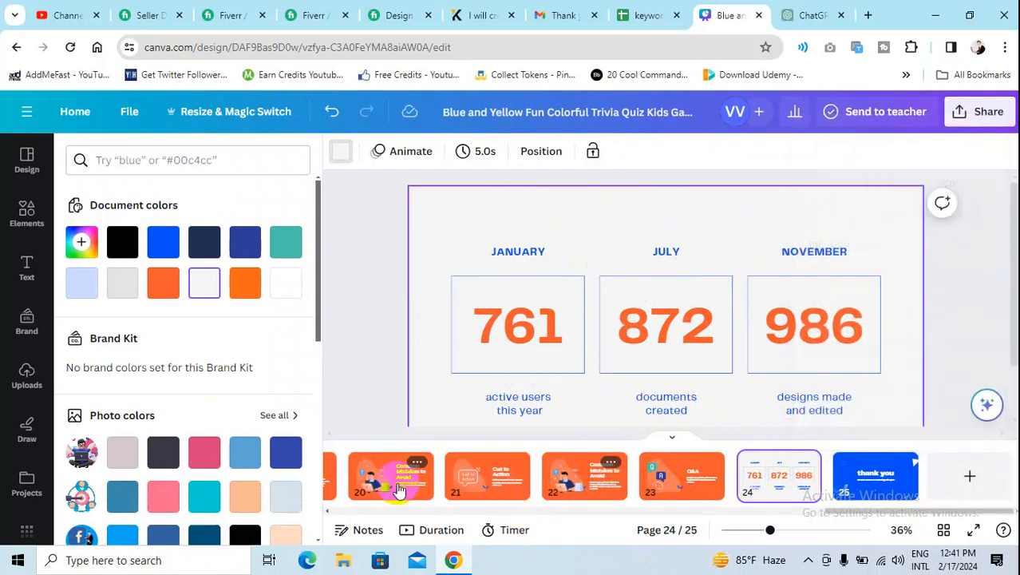
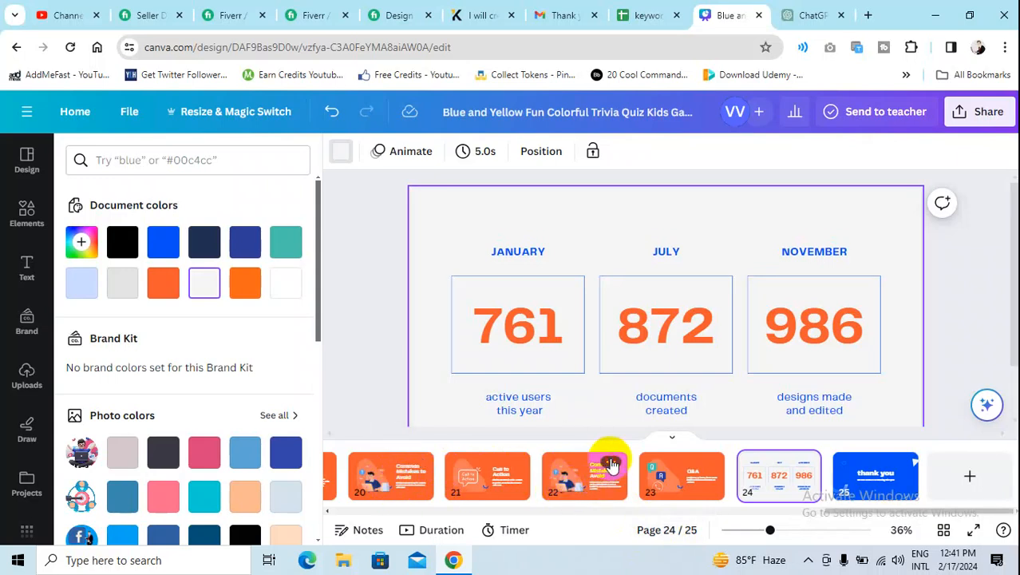
# - Delete page 22, the duplicate Common Mistakes to Avoid slide just before the Q&A slide
pyautogui.rightClick(611, 465)
pyautogui.click(685, 245)
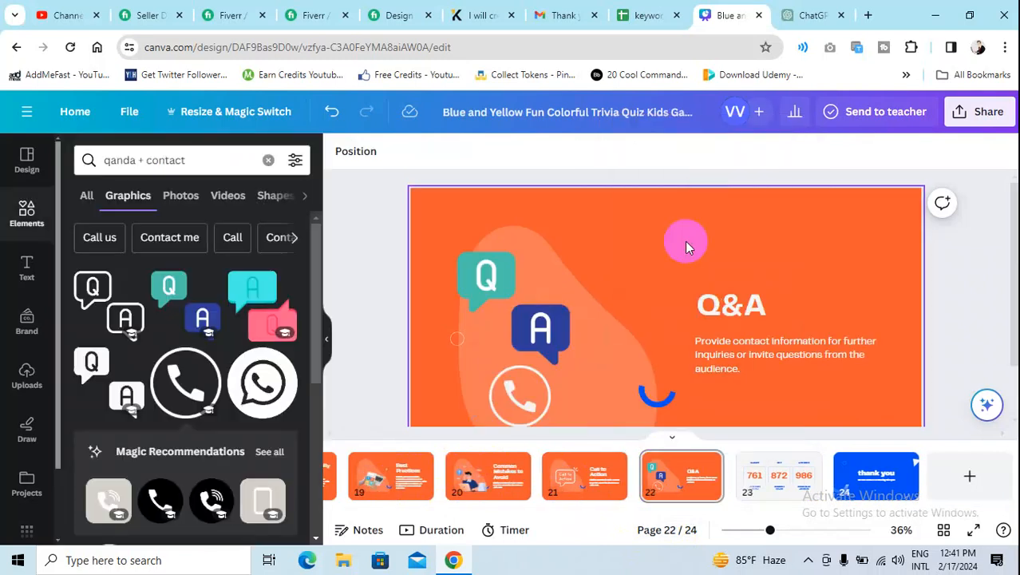
pyautogui.click(579, 496)
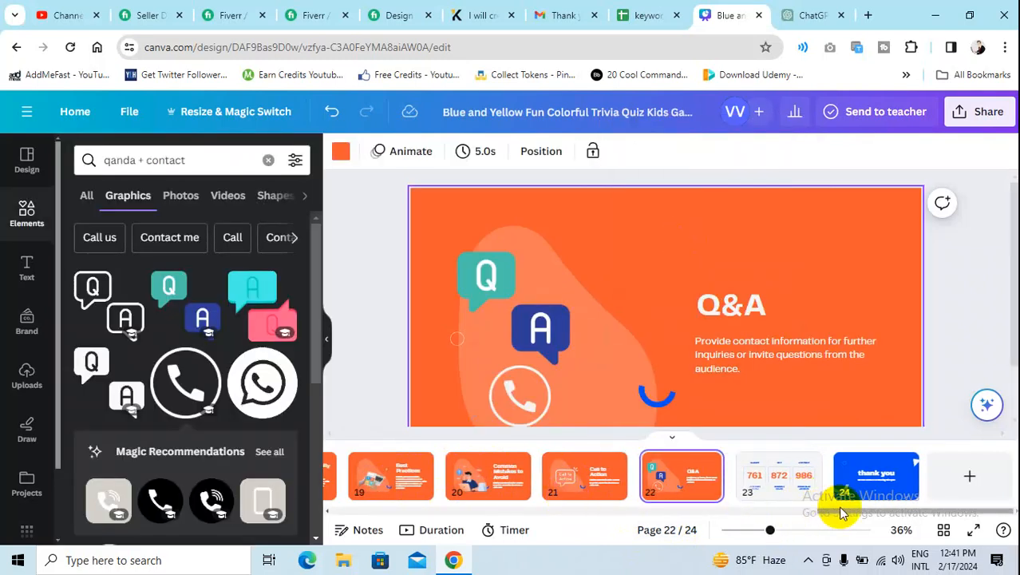
# - Set the backgrounds of page 17 (Case Studies), page 19 (Best Practices) and page 21 (Call to Action) to the bright blue document color
pyautogui.moveTo(842, 515); pyautogui.dragTo(689, 518)
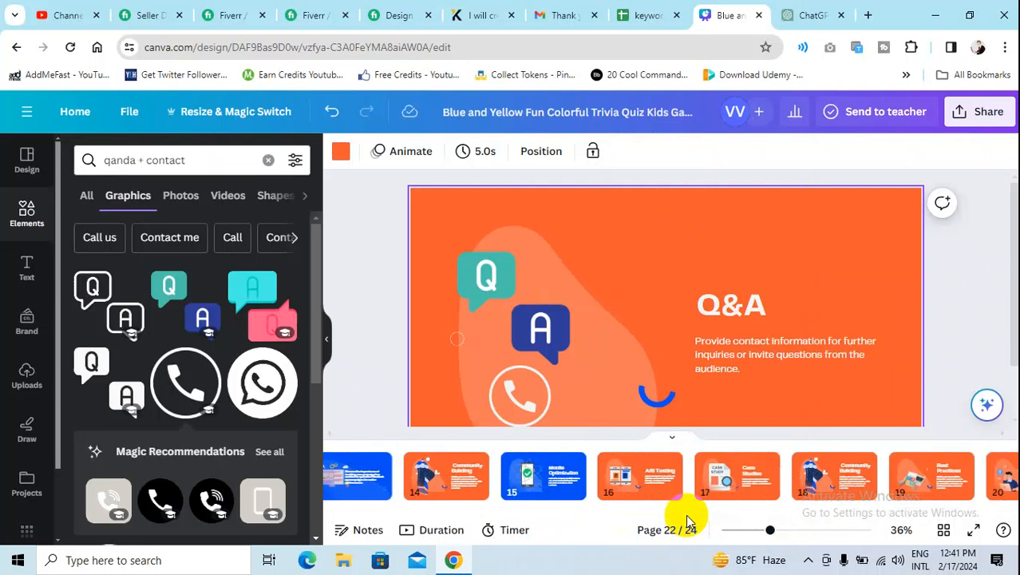
pyautogui.click(728, 481)
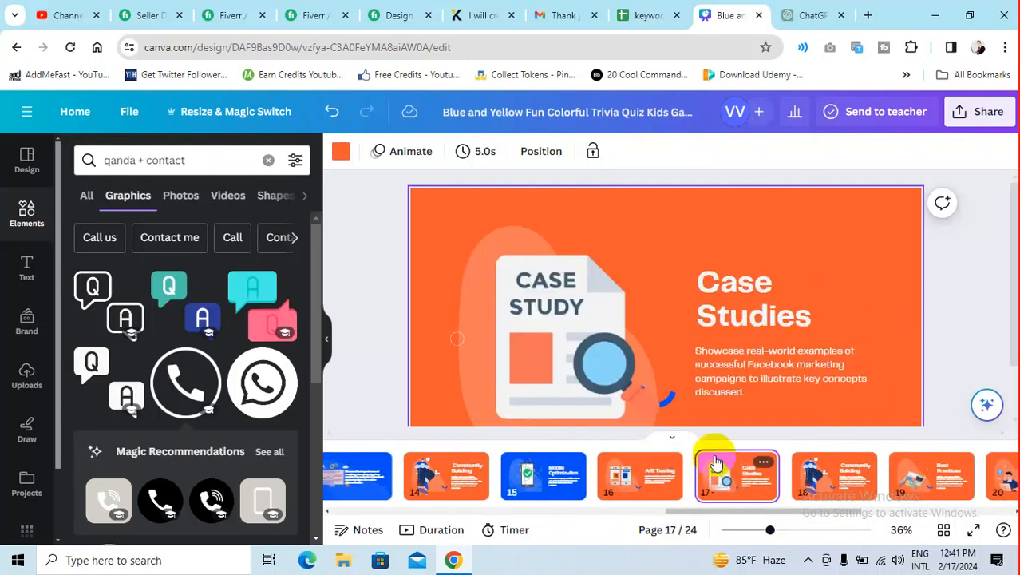
pyautogui.click(340, 151)
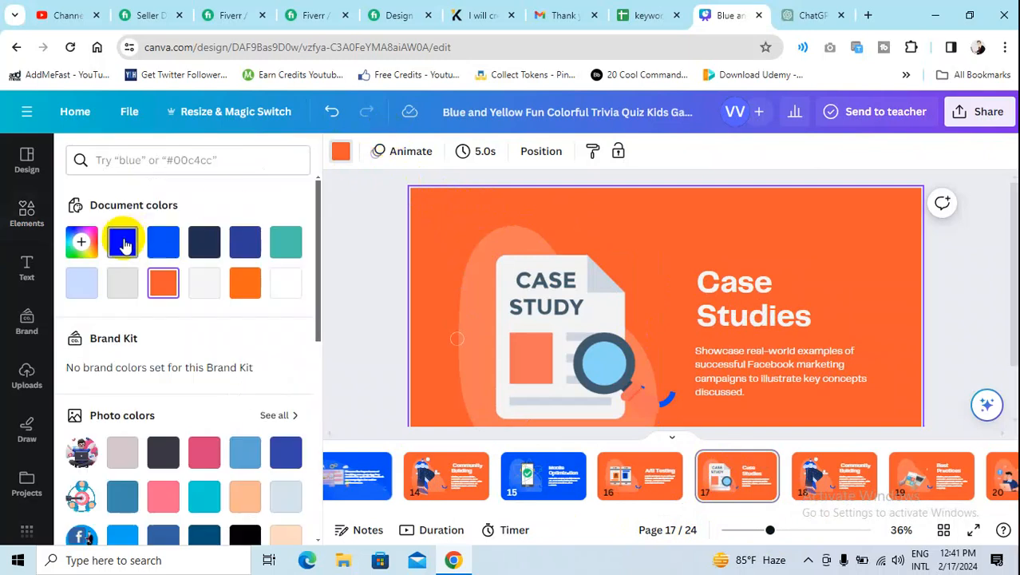
pyautogui.click(925, 481)
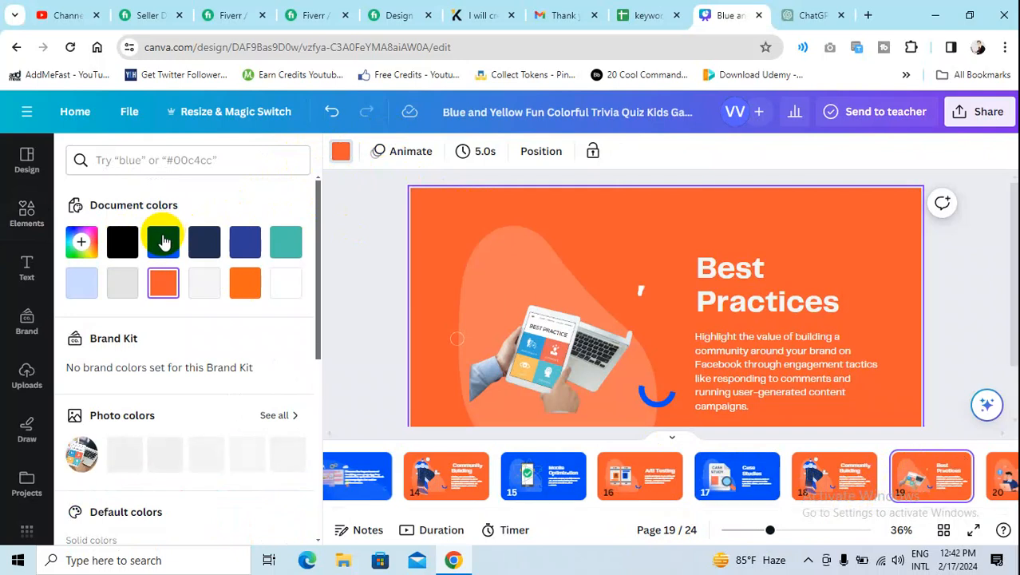
pyautogui.click(164, 241)
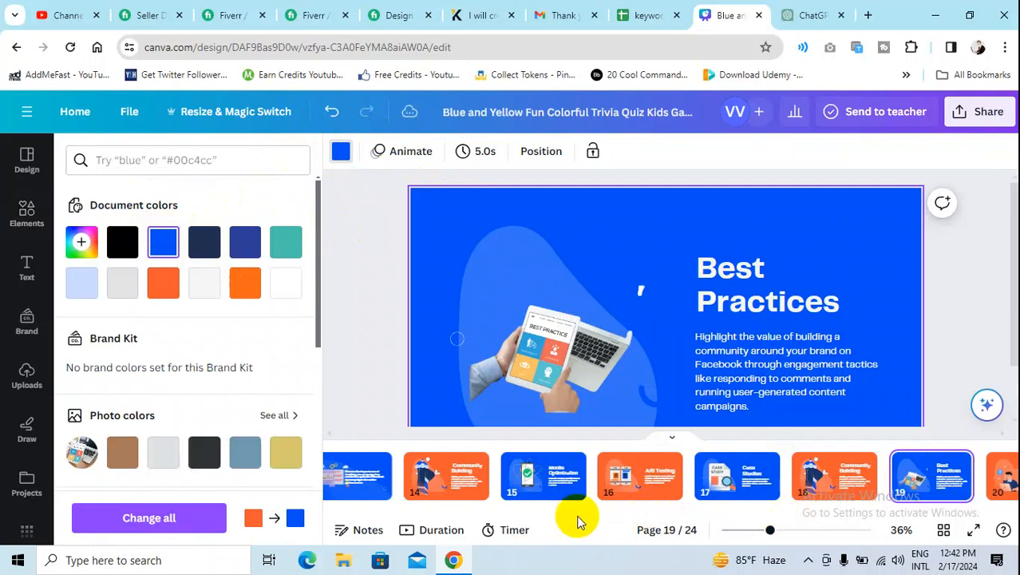
pyautogui.moveTo(781, 515); pyautogui.dragTo(880, 512)
pyautogui.click(784, 478)
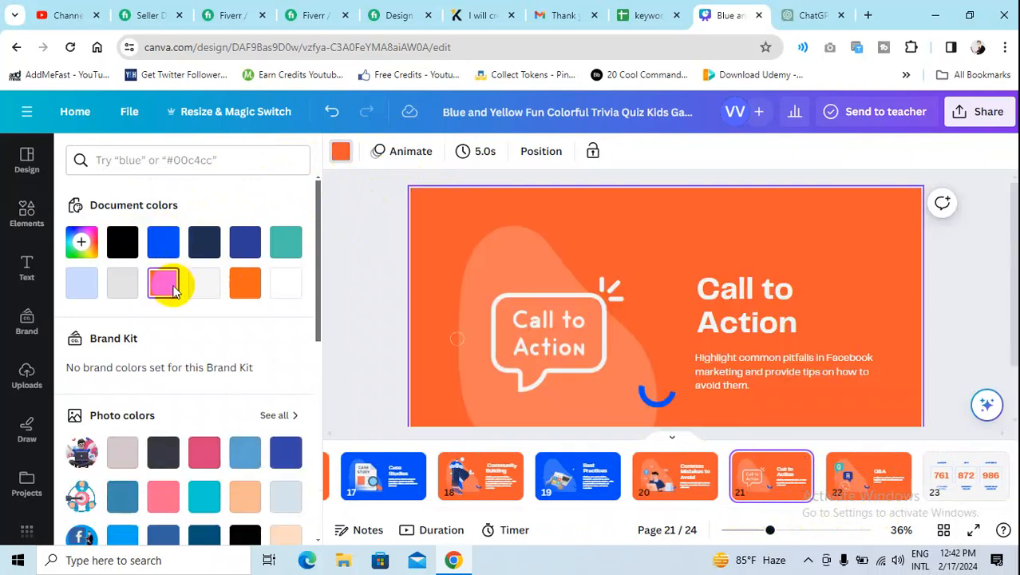
pyautogui.click(196, 251)
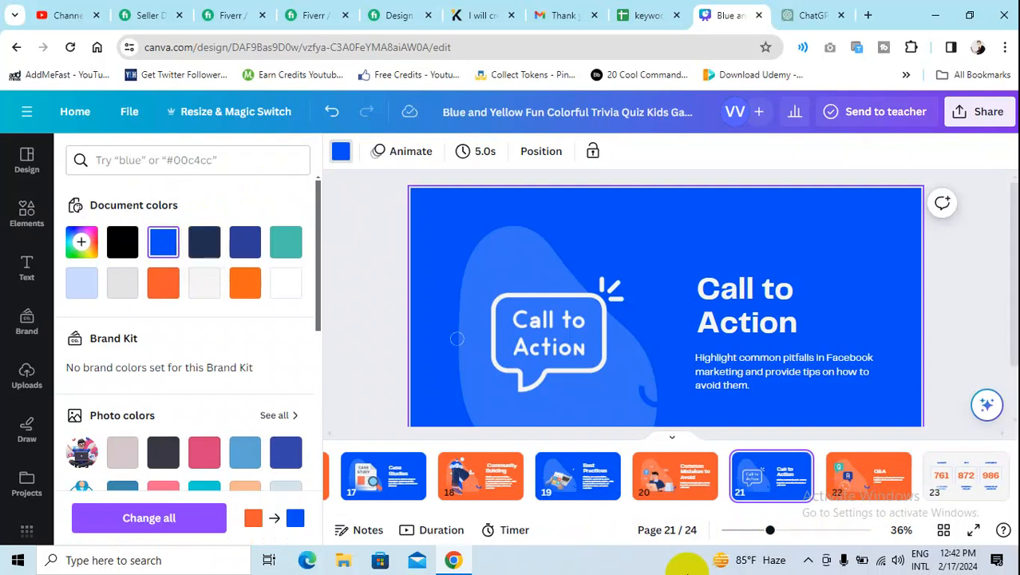
# - Delete page 23, the leftover template slide with the January, July and November statistics
pyautogui.moveTo(947, 511); pyautogui.dragTo(948, 510)
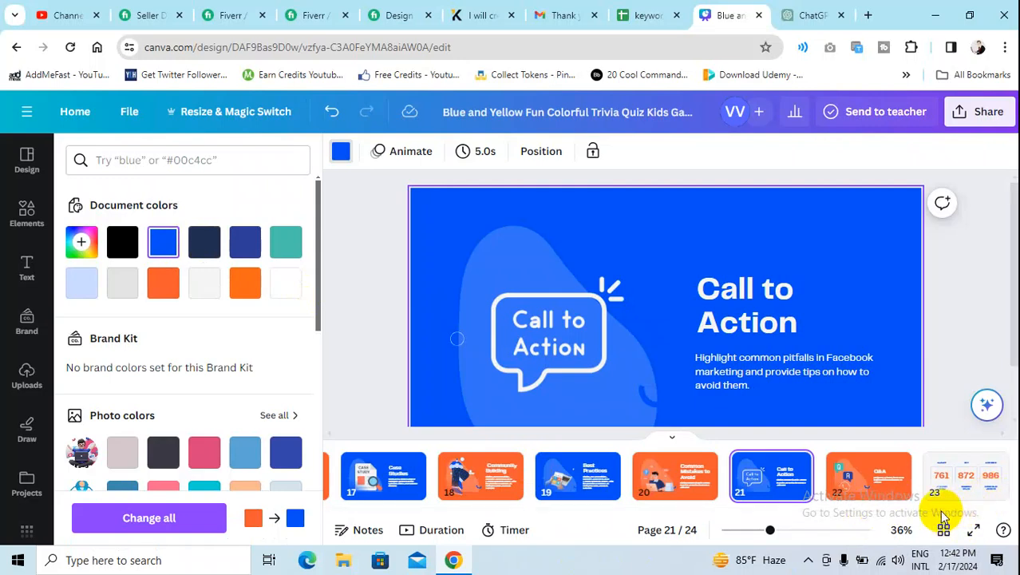
pyautogui.moveTo(906, 511); pyautogui.dragTo(925, 511)
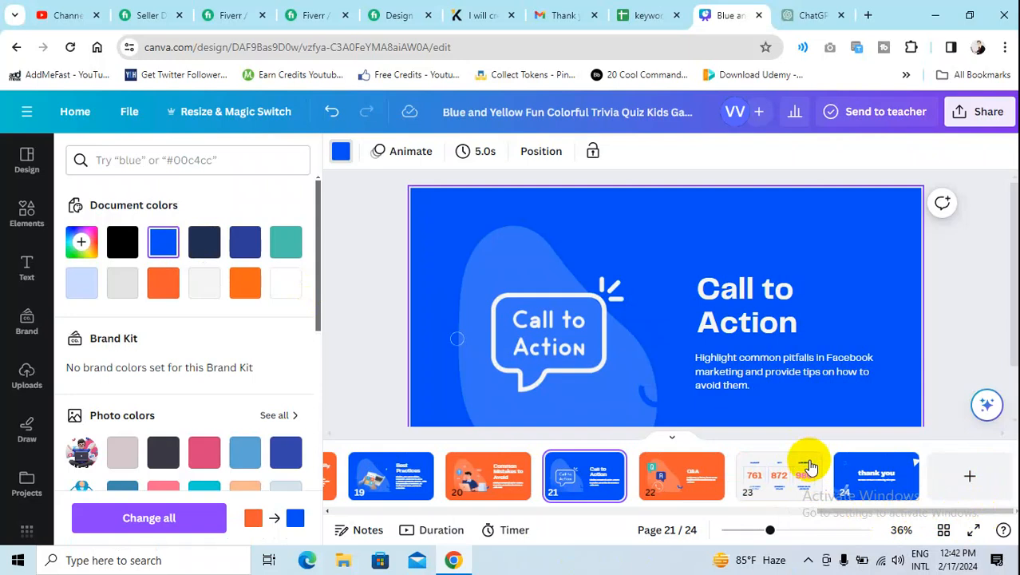
pyautogui.click(806, 463)
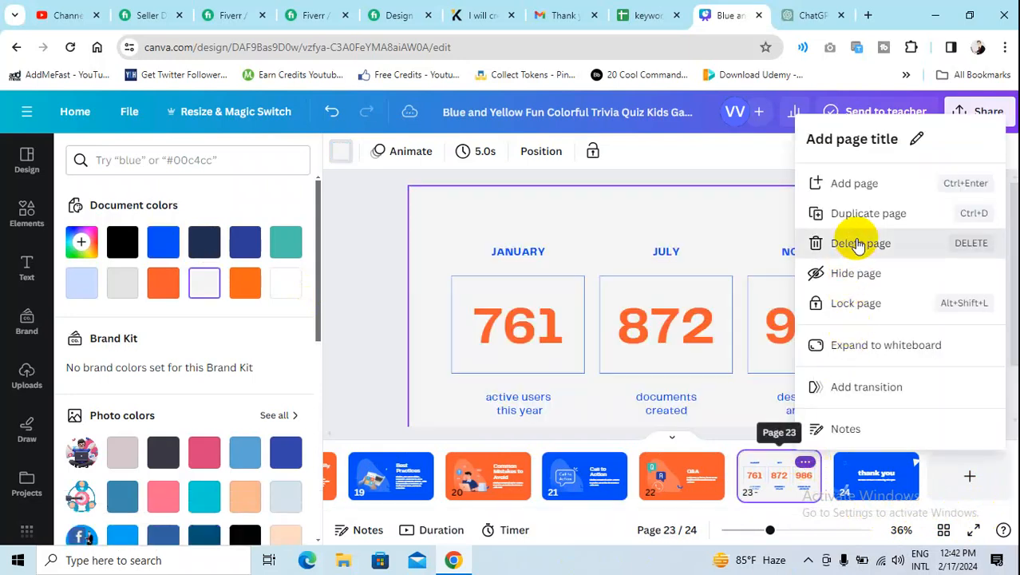
pyautogui.click(859, 244)
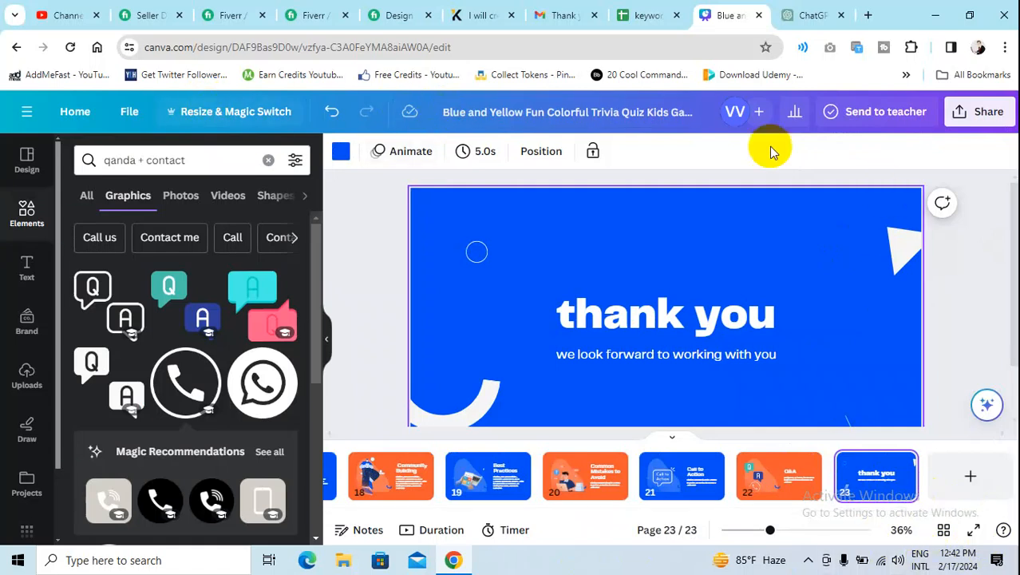
pyautogui.click(989, 245)
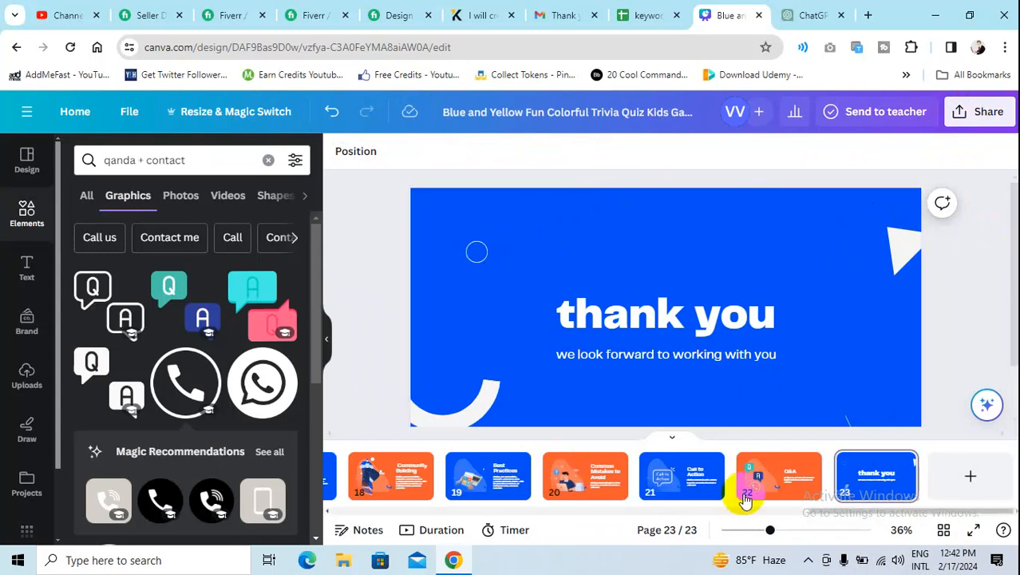
# - Return to the Facebook Marketing title slide and download all pages of the presentation as an MP4 video
pyautogui.moveTo(814, 517); pyautogui.dragTo(316, 521)
pyautogui.click(366, 482)
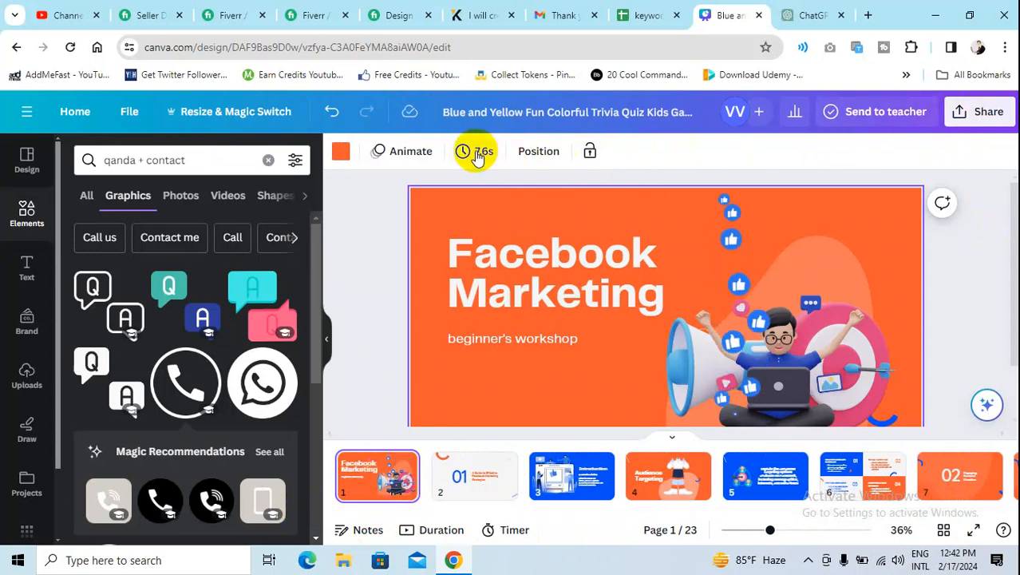
pyautogui.click(980, 114)
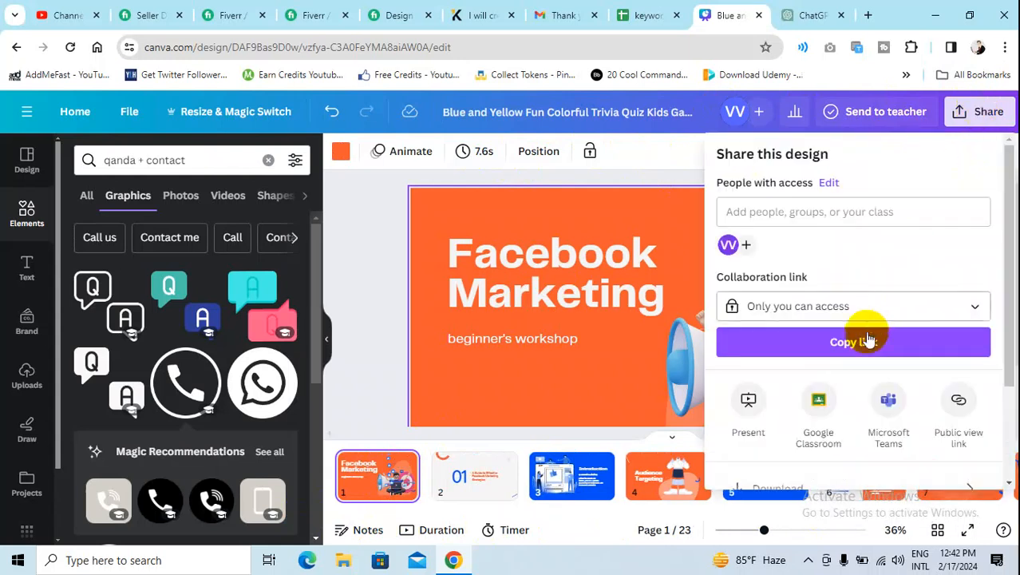
pyautogui.scroll(-2, 836, 344)
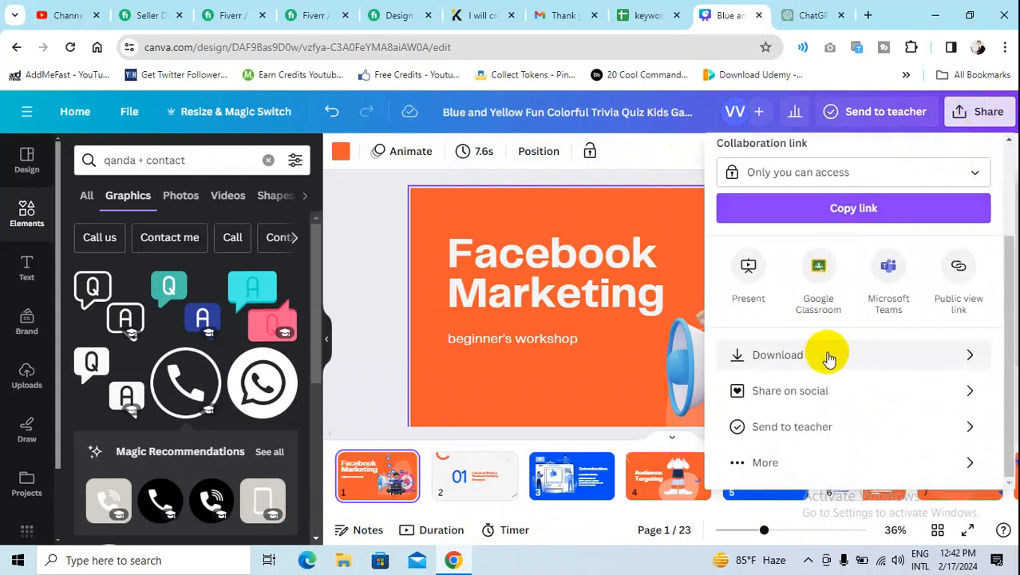
pyautogui.click(830, 357)
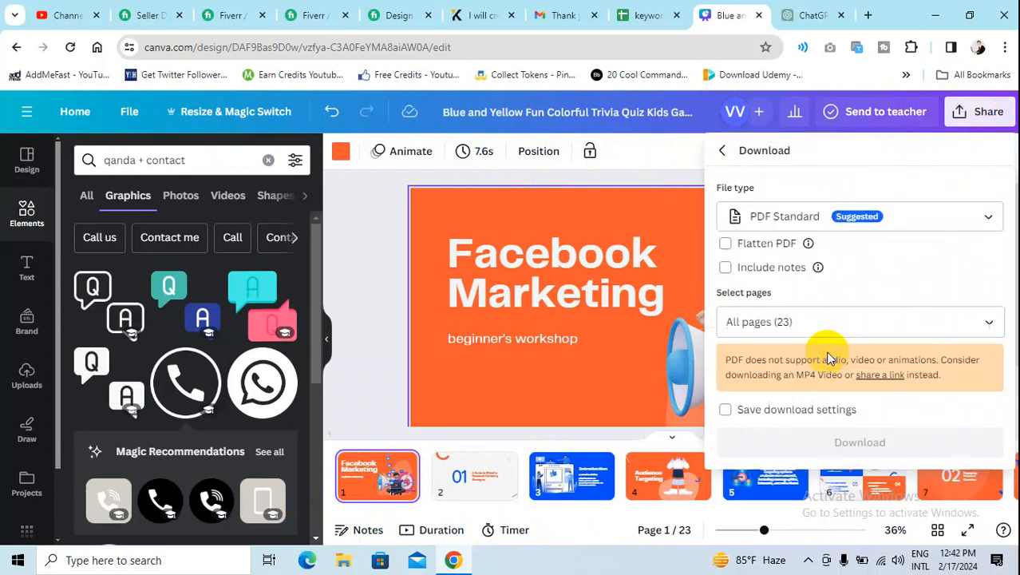
pyautogui.click(875, 224)
pyautogui.scroll(-2, 847, 296)
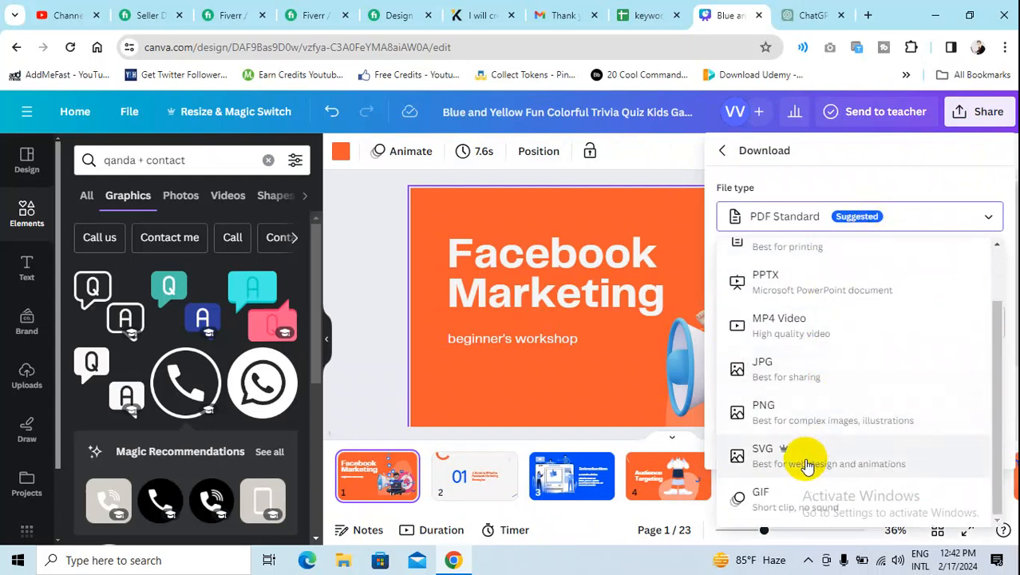
pyautogui.click(796, 328)
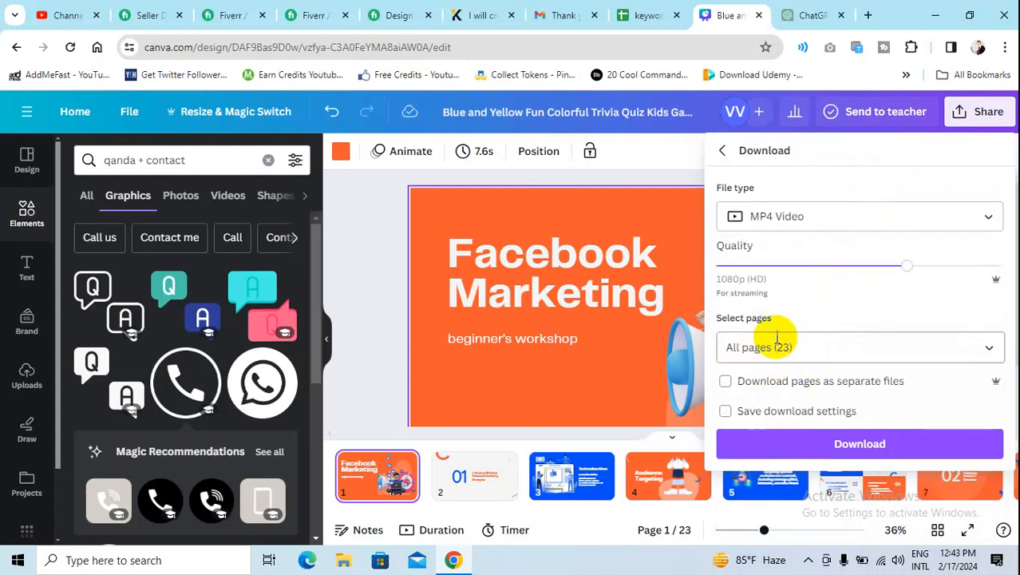
pyautogui.click(793, 445)
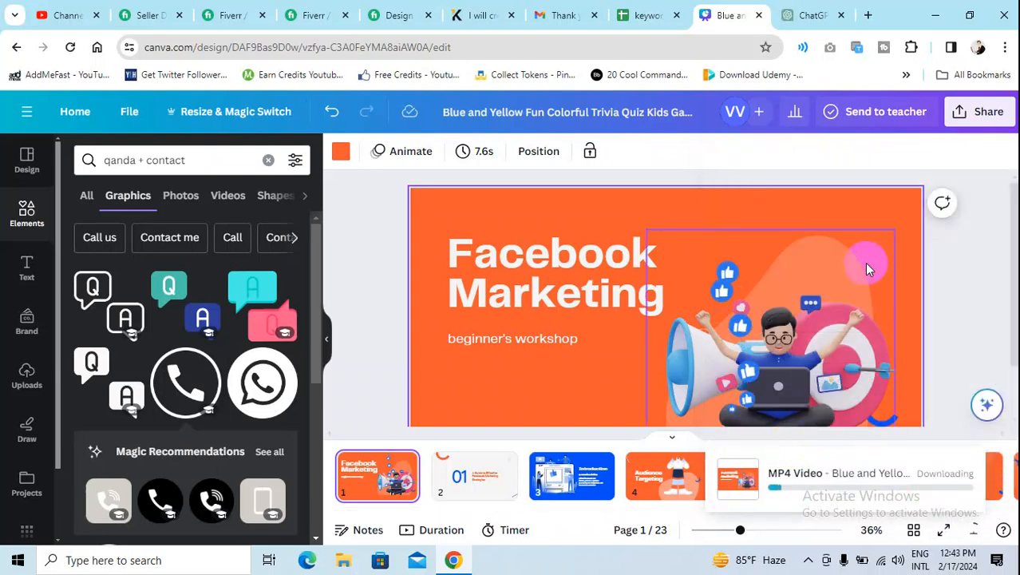
# - Download all pages of the presentation as a PPTX file
pyautogui.click(967, 122)
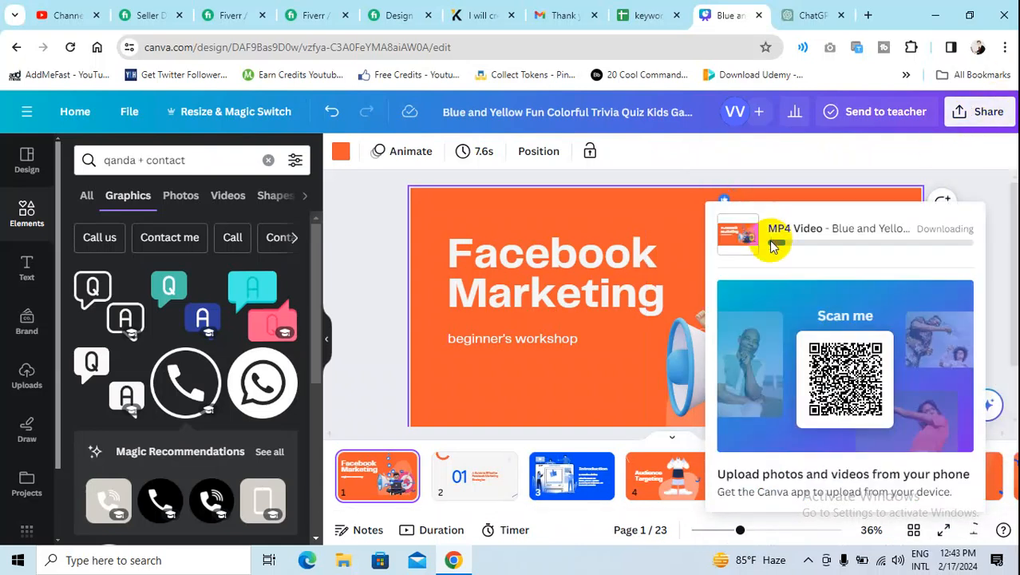
pyautogui.click(971, 119)
pyautogui.click(973, 120)
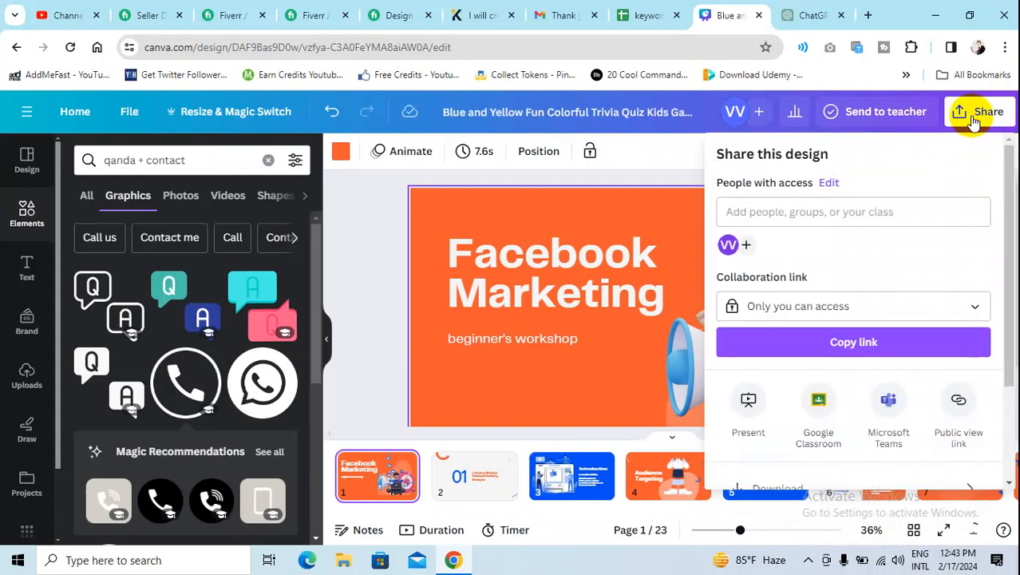
pyautogui.scroll(-3, 876, 280)
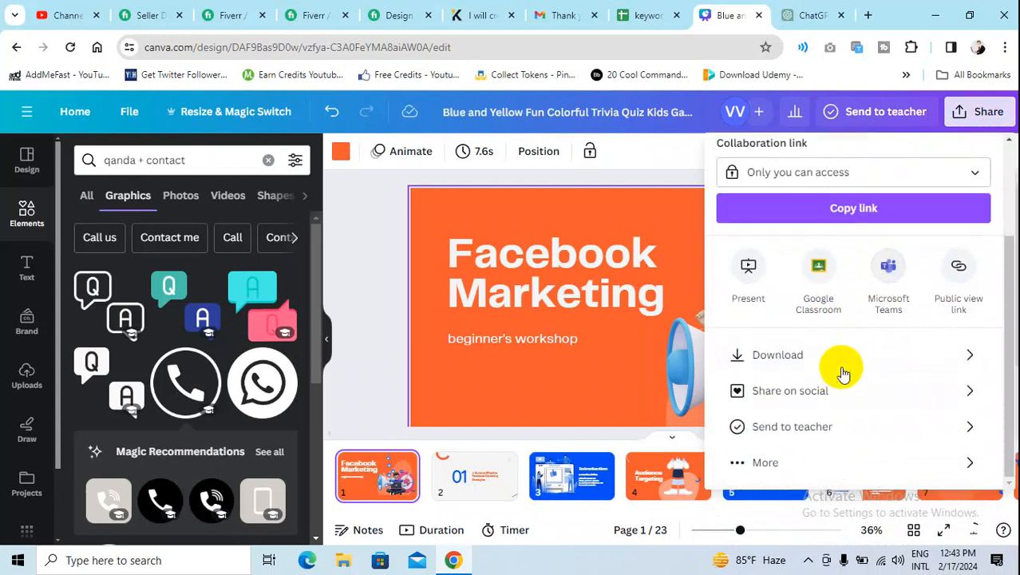
pyautogui.click(847, 363)
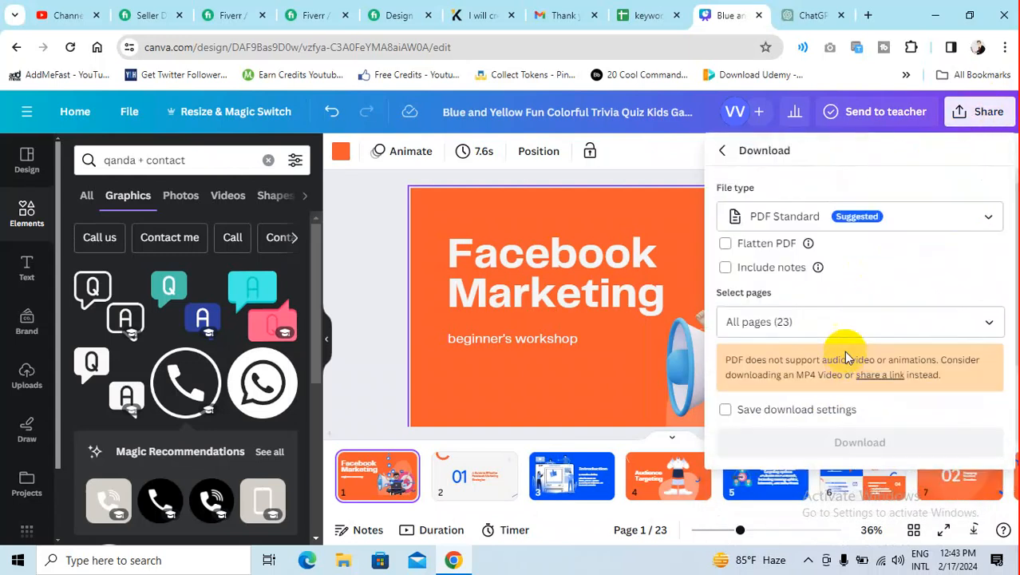
pyautogui.click(816, 222)
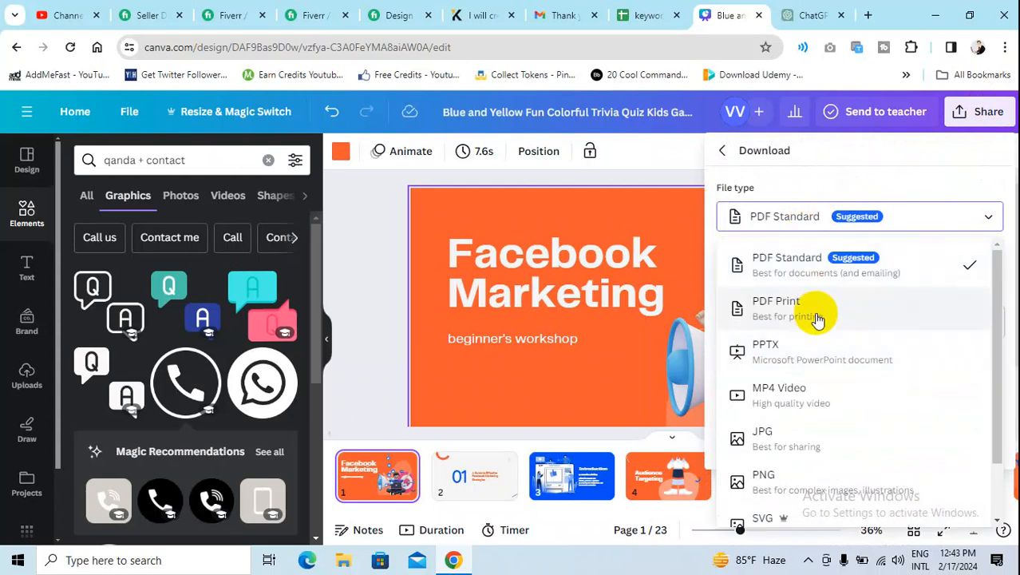
pyautogui.scroll(-2, 818, 318)
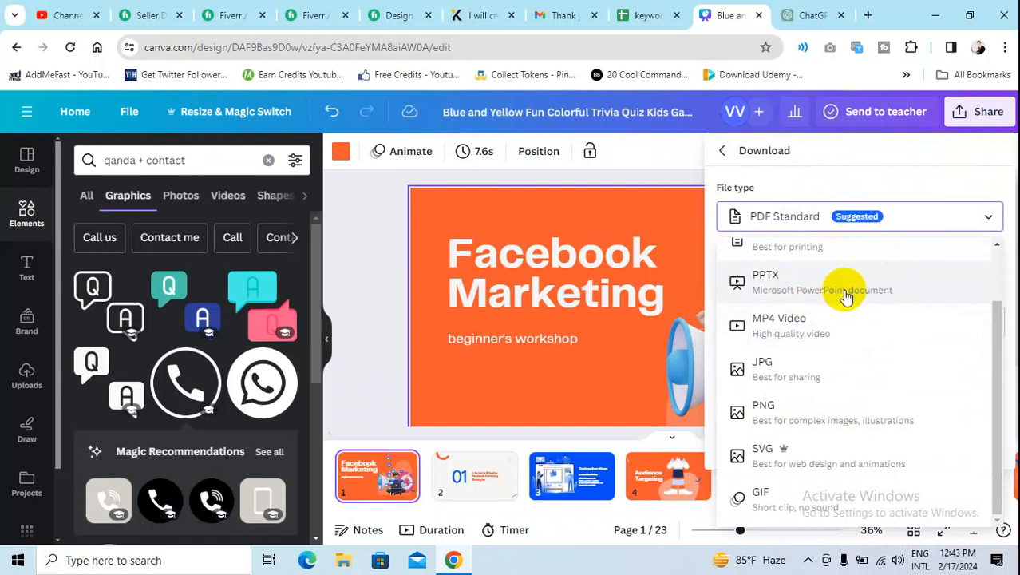
pyautogui.scroll(2, 843, 283)
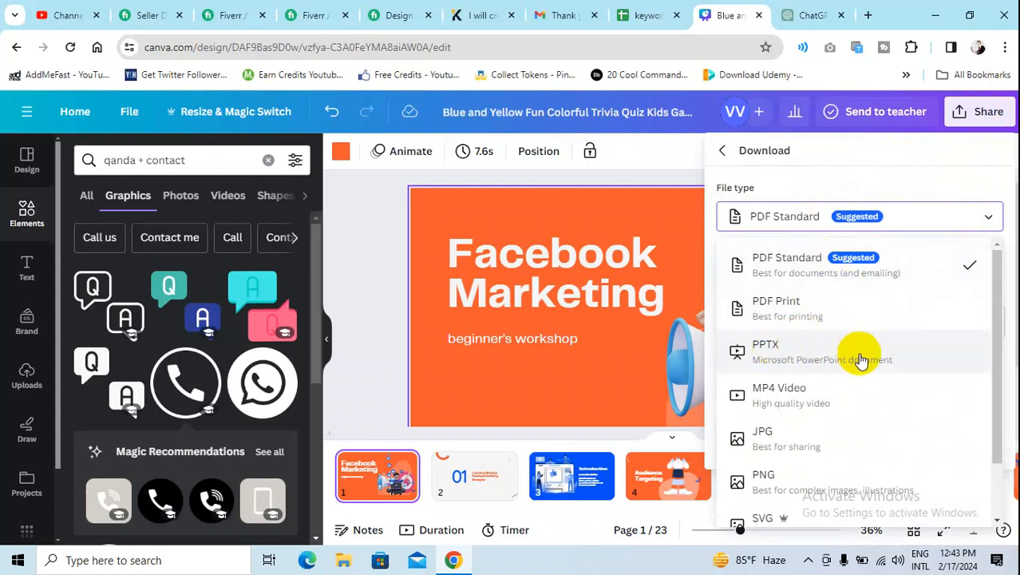
pyautogui.scroll(-1, 856, 351)
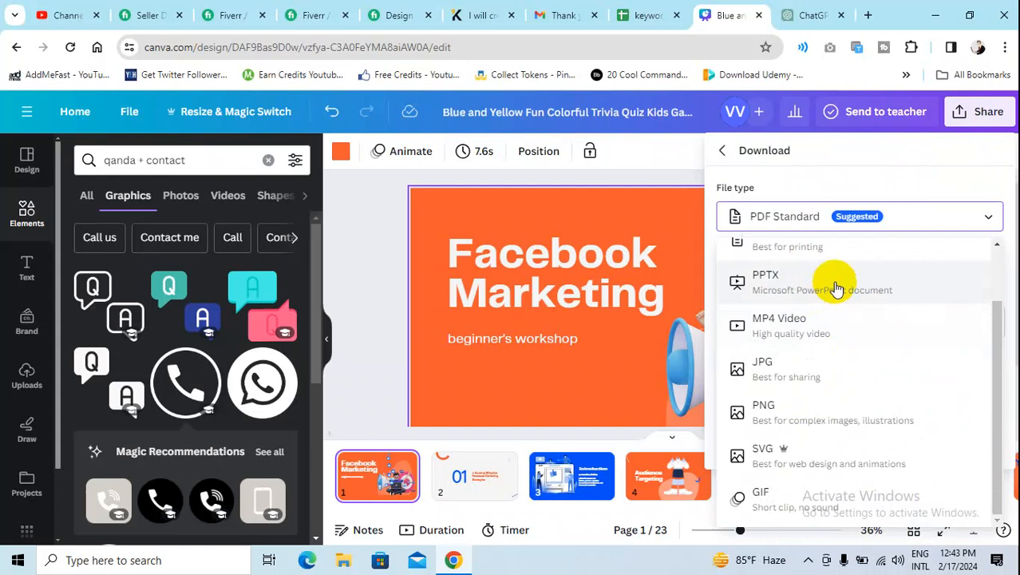
pyautogui.click(874, 283)
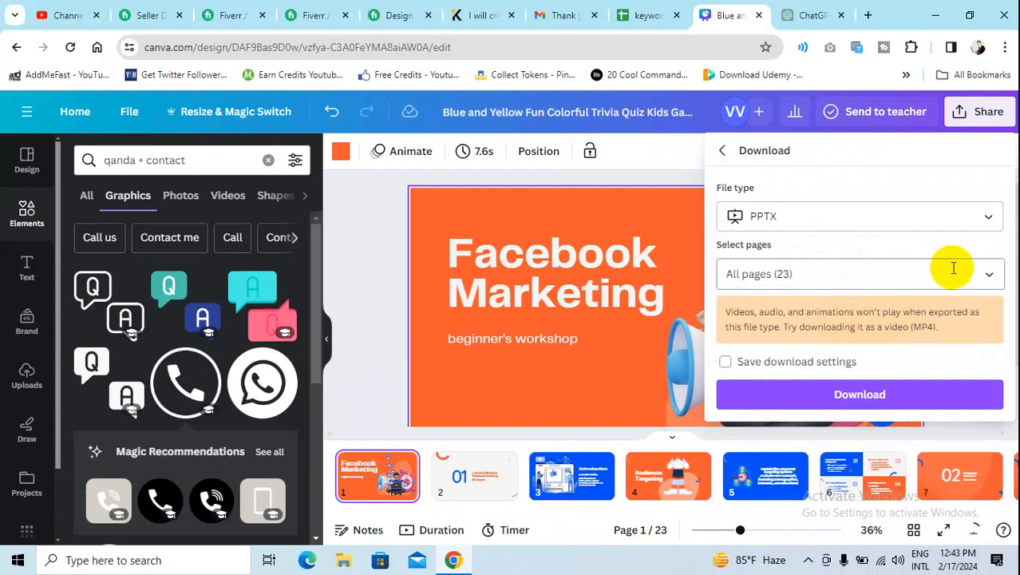
pyautogui.click(846, 396)
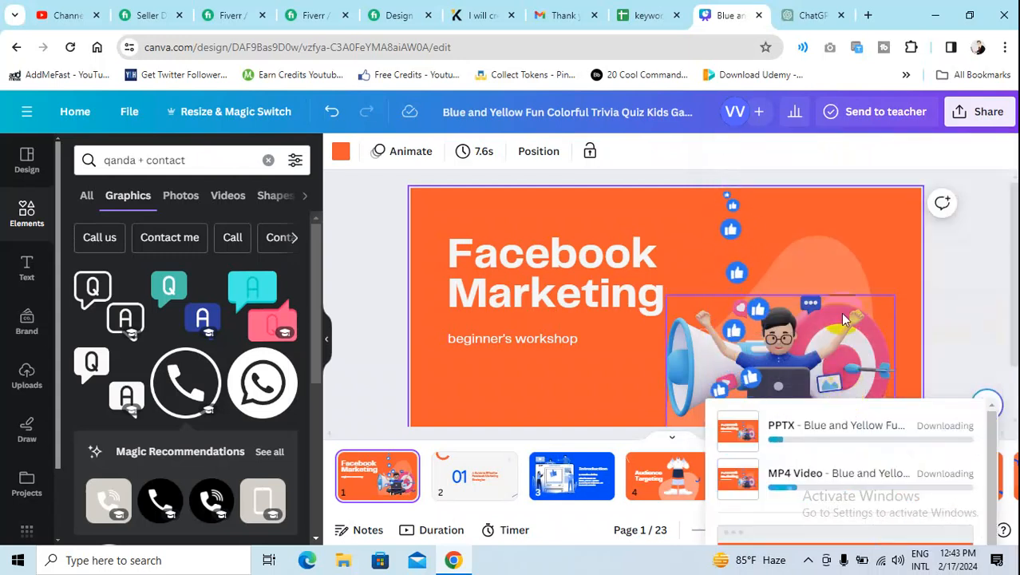
# - Save the PowerPoint file to the Desktop under the name "facebook marketing"
pyautogui.click(1002, 114)
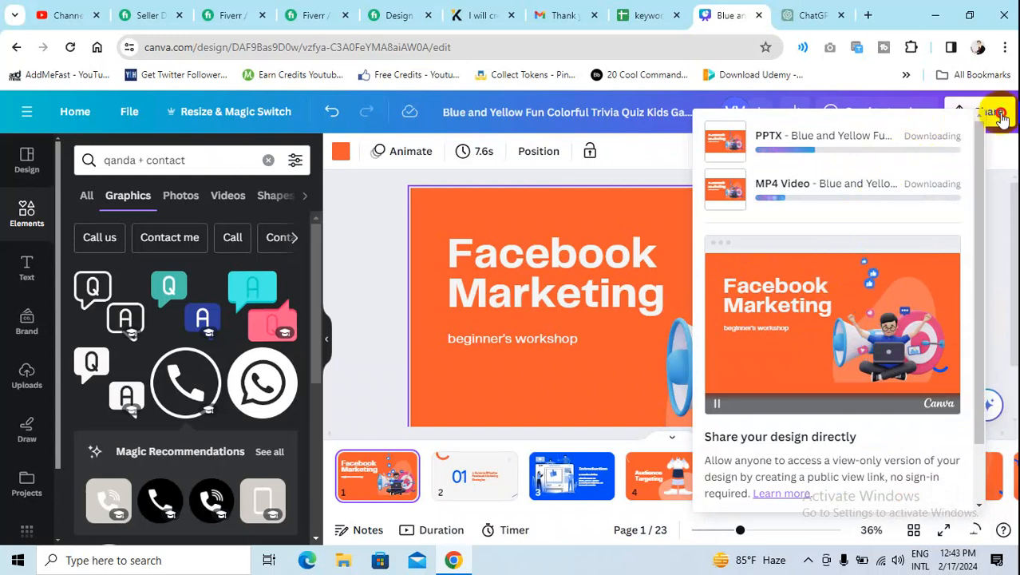
pyautogui.click(998, 118)
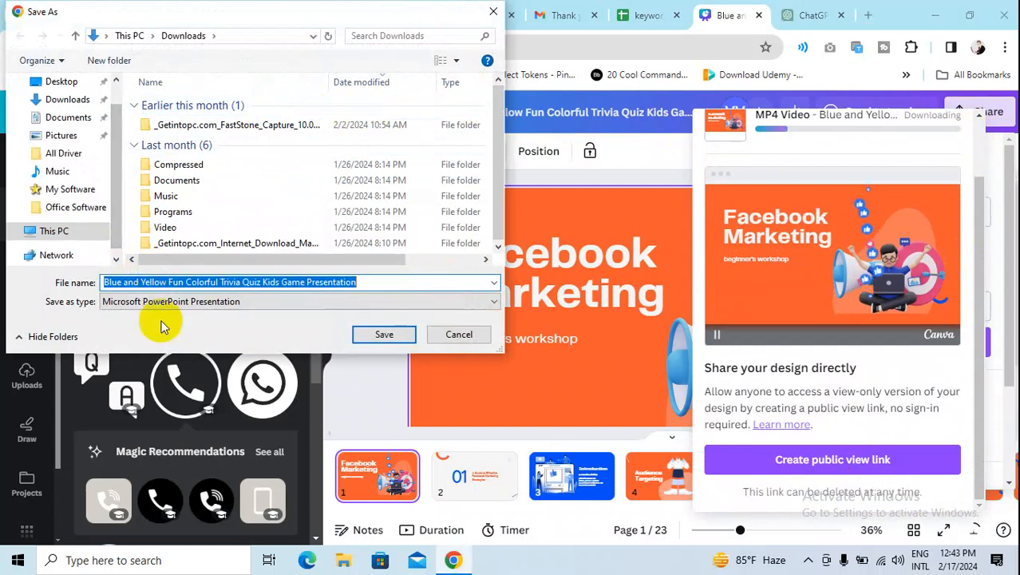
pyautogui.write('face')
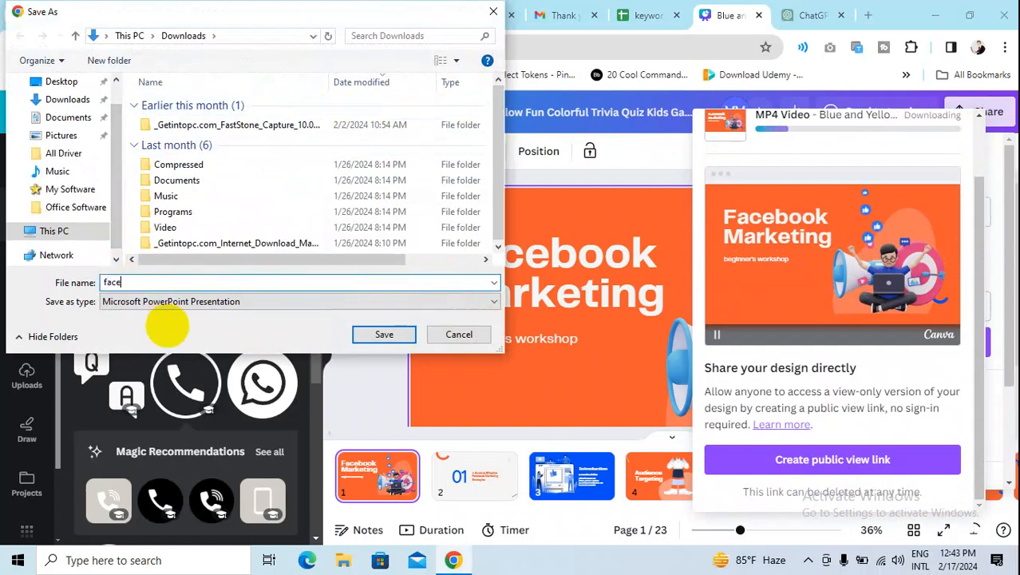
pyautogui.write('book marketing')
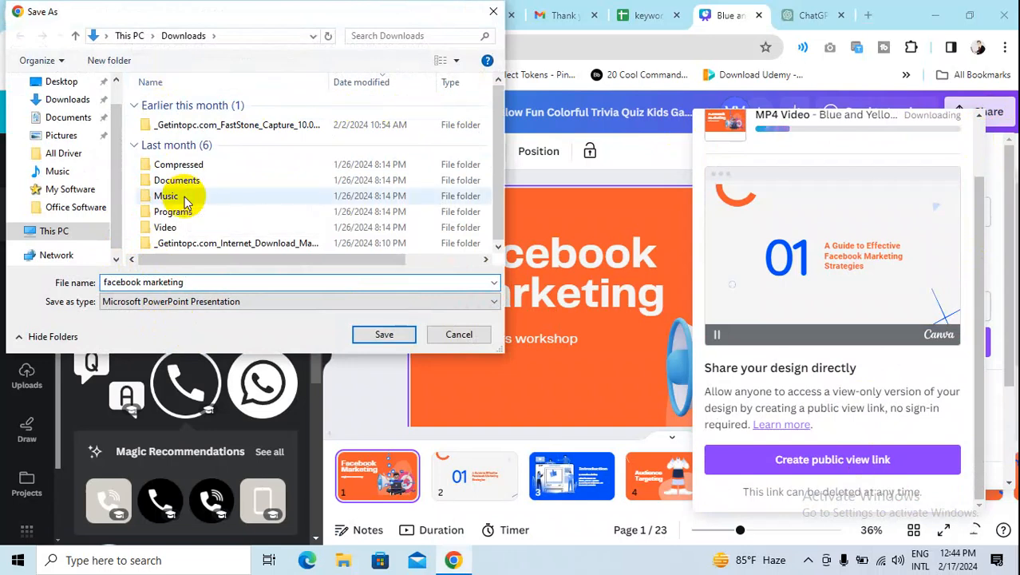
pyautogui.click(73, 83)
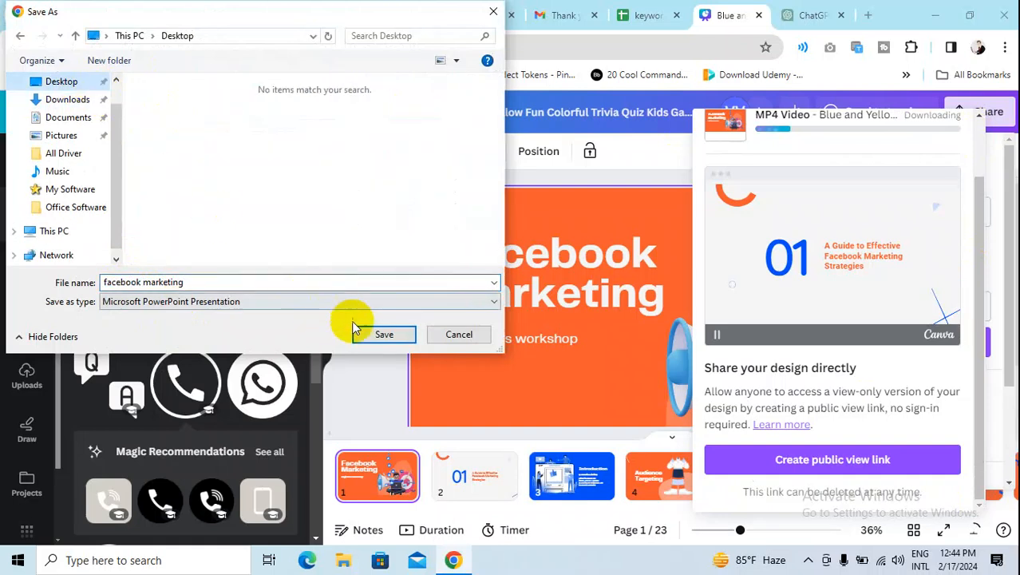
pyautogui.click(380, 334)
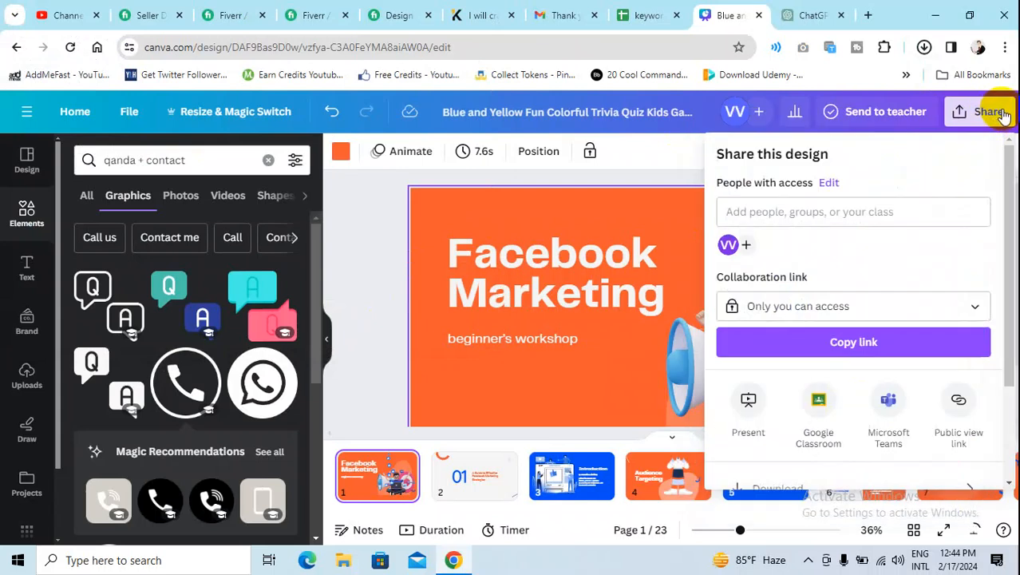
# - Download all pages as PDF Standard, and save the PDF and the MP4 to the Desktop under their suggested names
pyautogui.click(989, 113)
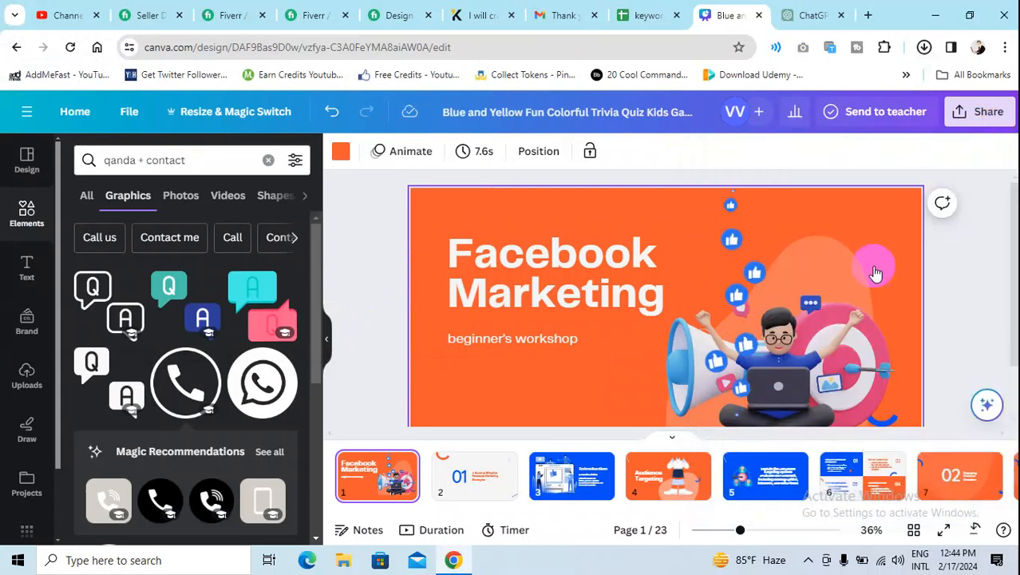
pyautogui.click(970, 116)
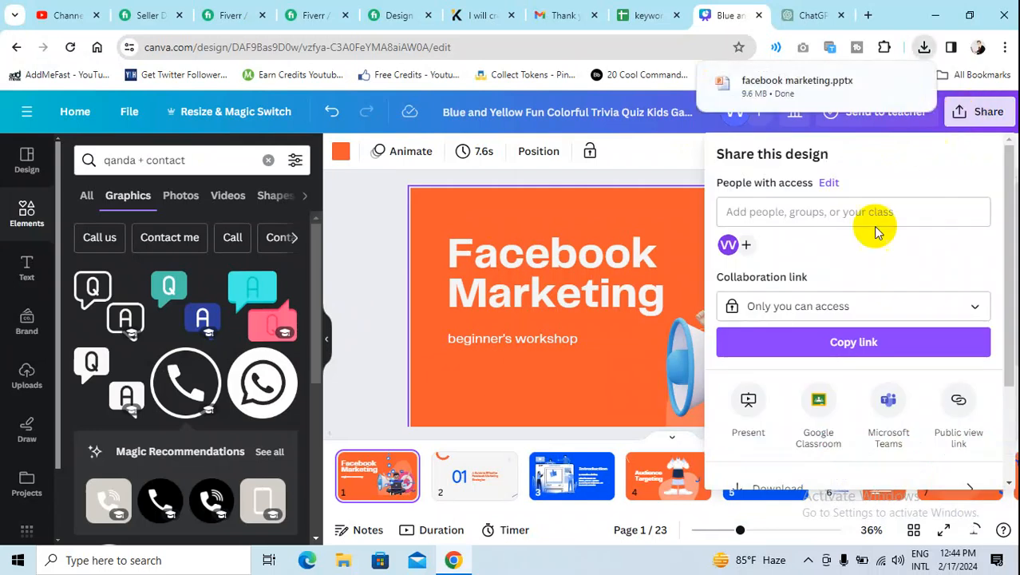
pyautogui.scroll(-3, 859, 320)
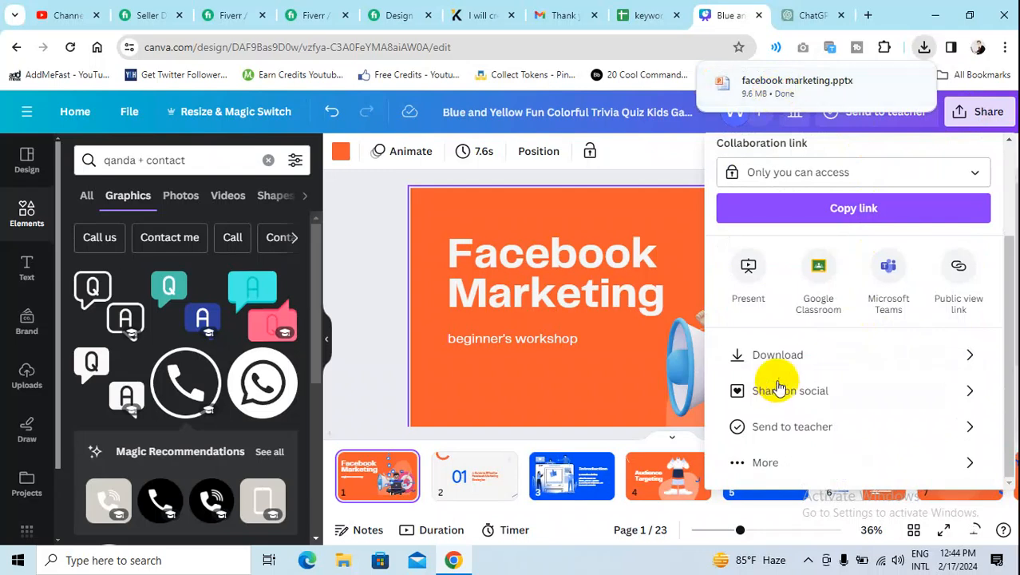
pyautogui.click(798, 356)
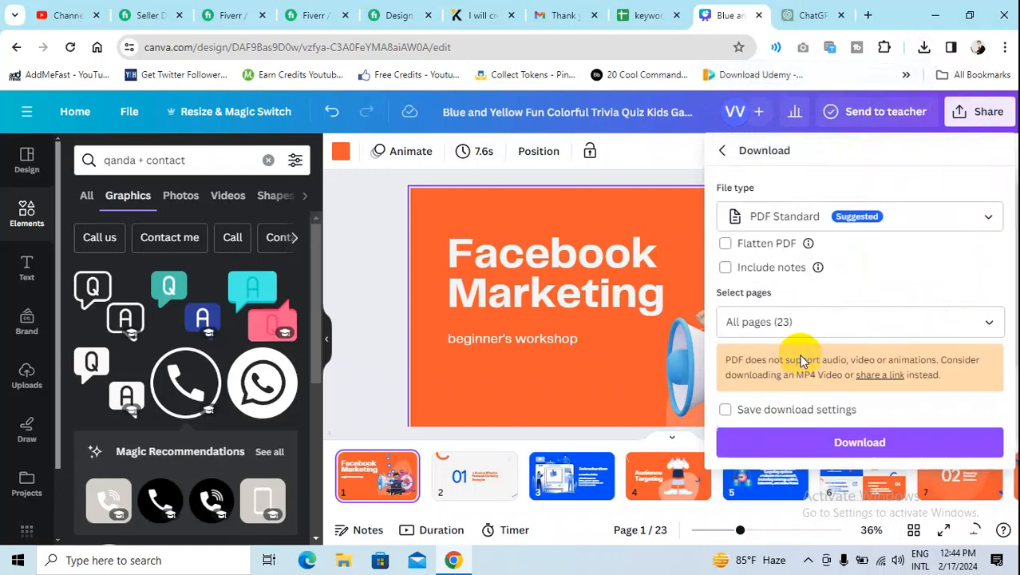
pyautogui.click(808, 225)
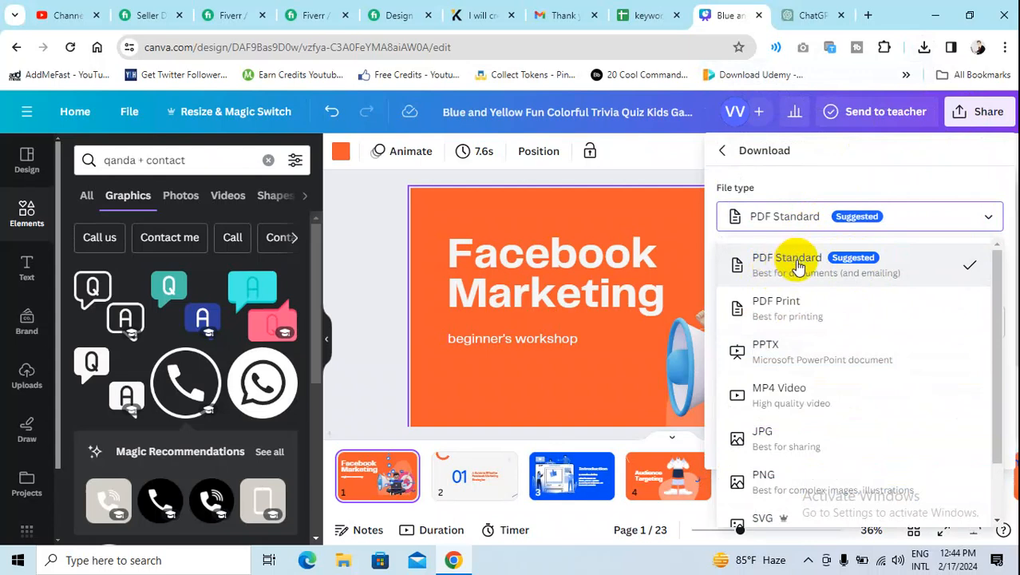
pyautogui.click(799, 266)
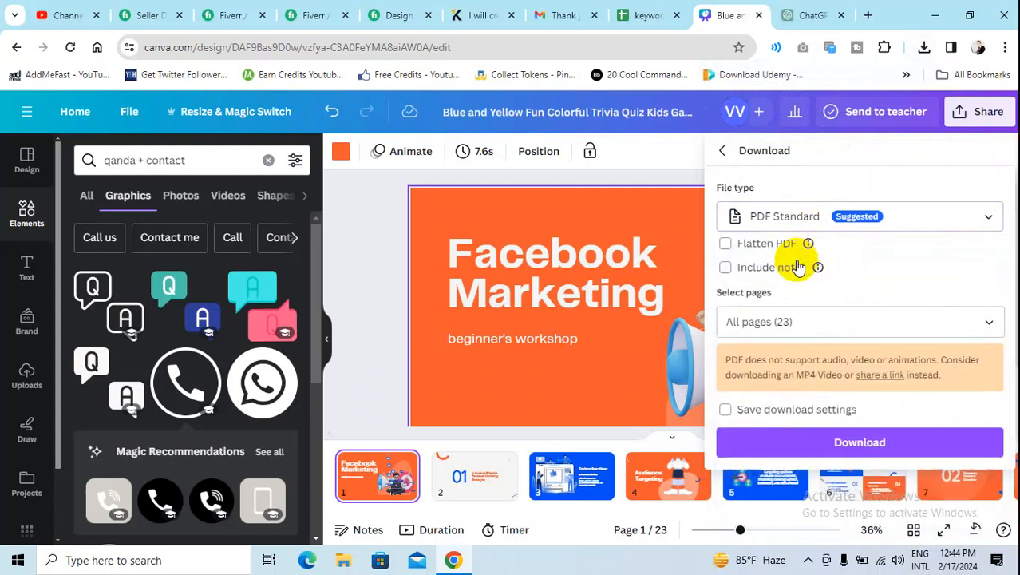
pyautogui.click(828, 445)
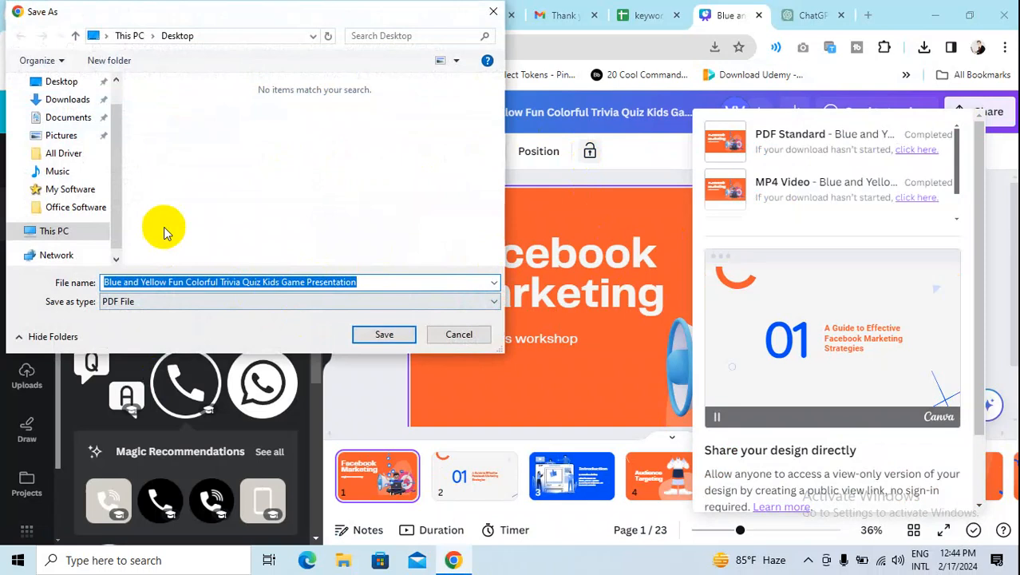
pyautogui.click(381, 336)
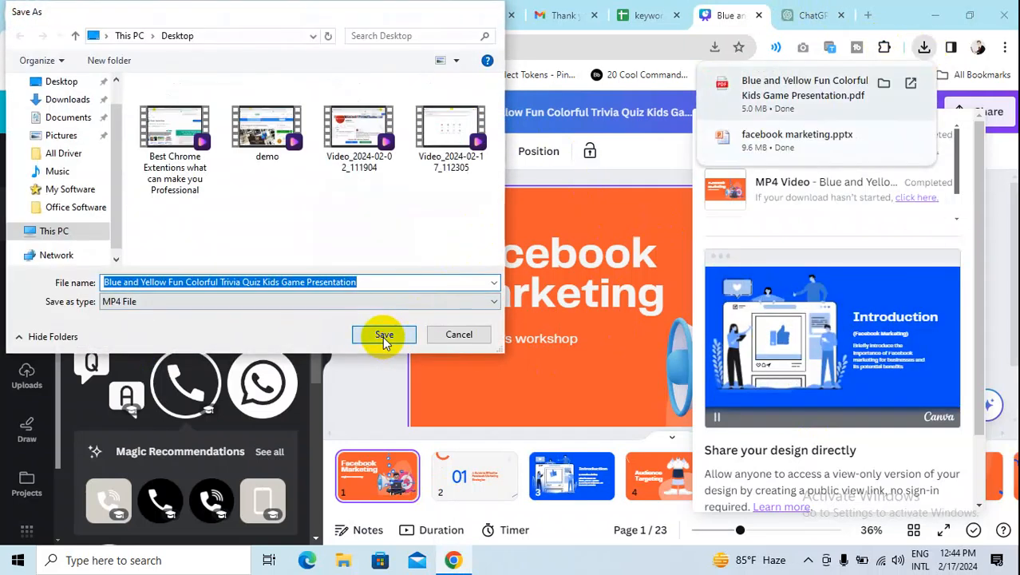
pyautogui.click(383, 335)
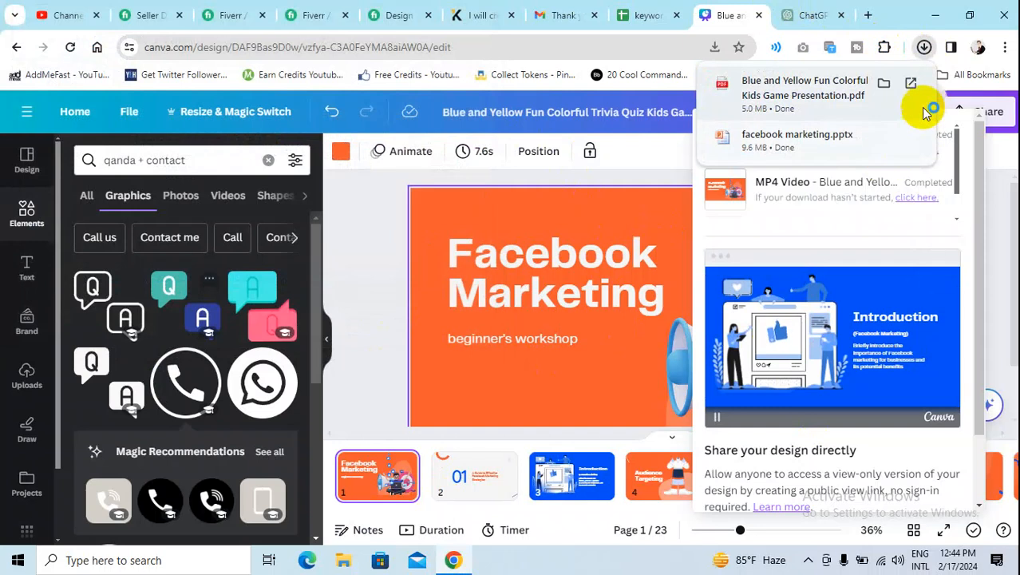
# - Show the downloaded PDF in its Desktop folder, play the presentation's MP4 video from there and close the player
pyautogui.click(886, 84)
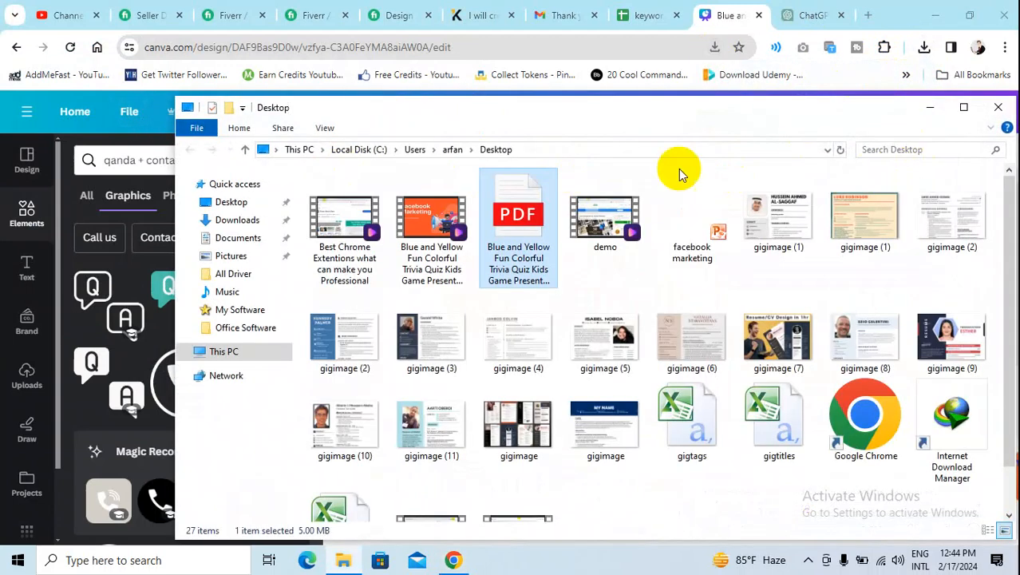
pyautogui.click(436, 231)
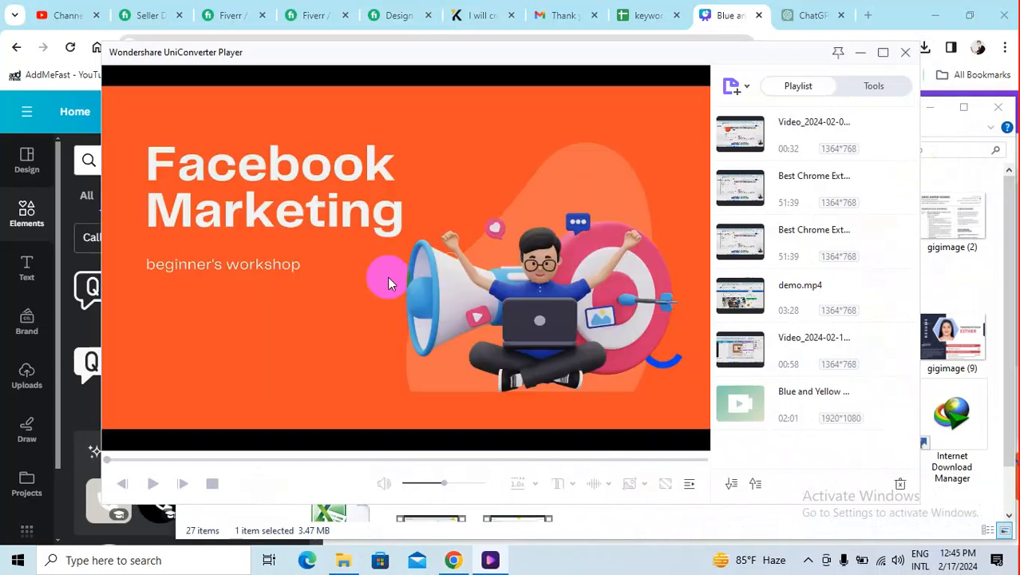
pyautogui.doubleClick(388, 277)
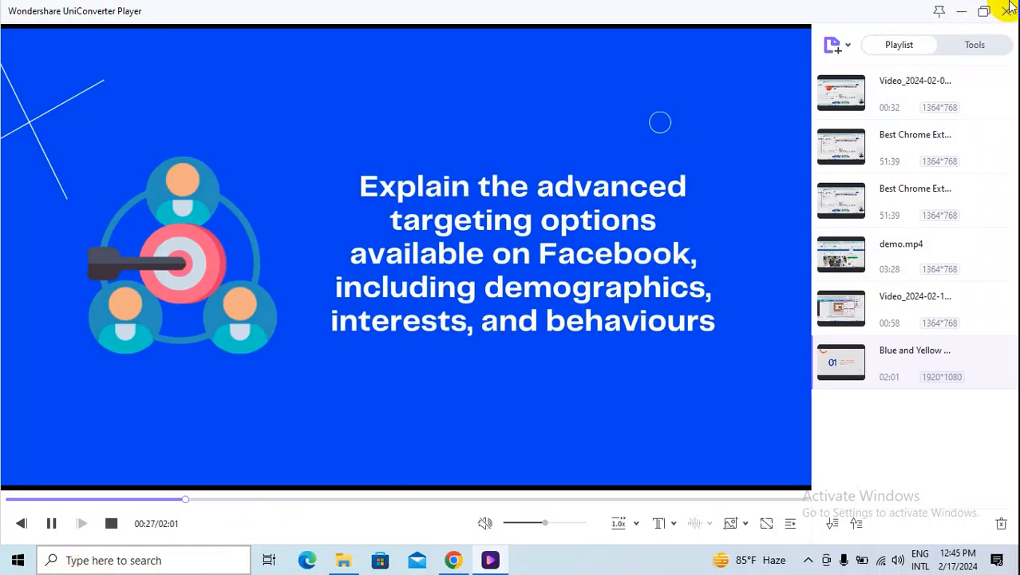
pyautogui.click(1007, 11)
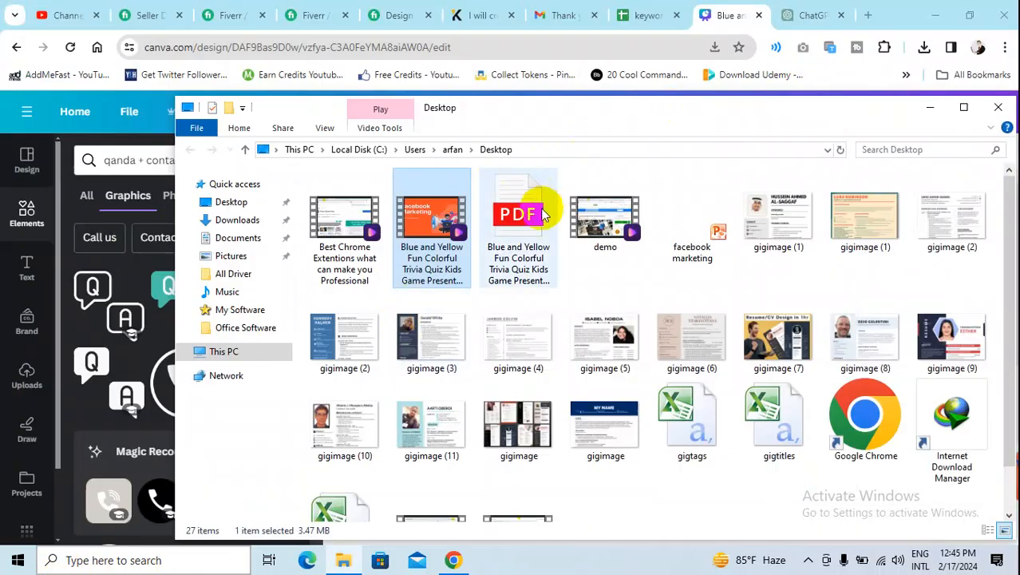
# - Open the presentation PDF from the Desktop in Google Chrome and look through its pages up to the Best Practices slide
pyautogui.click(527, 231)
pyautogui.doubleClick(525, 231)
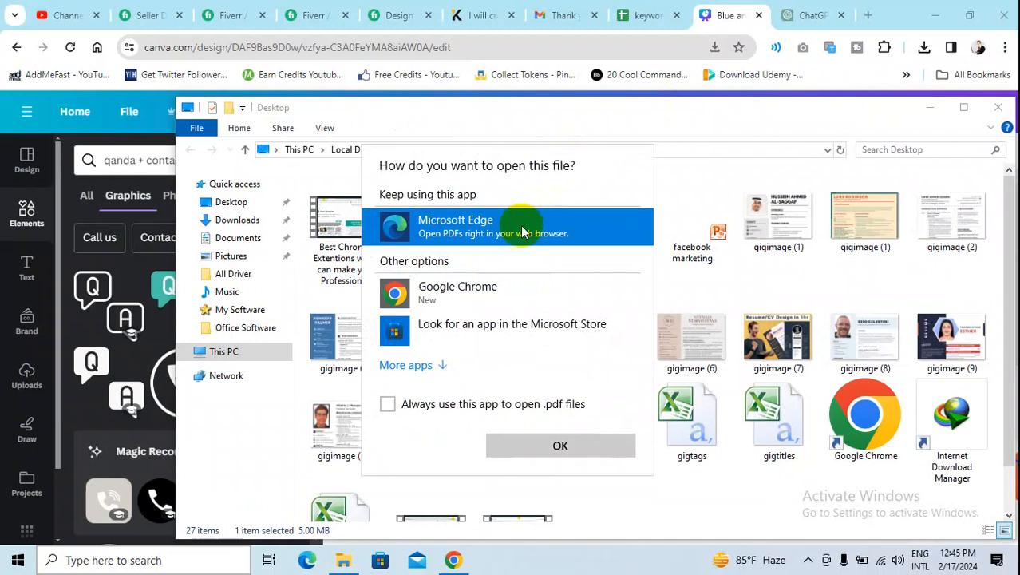
pyautogui.click(483, 293)
pyautogui.click(551, 446)
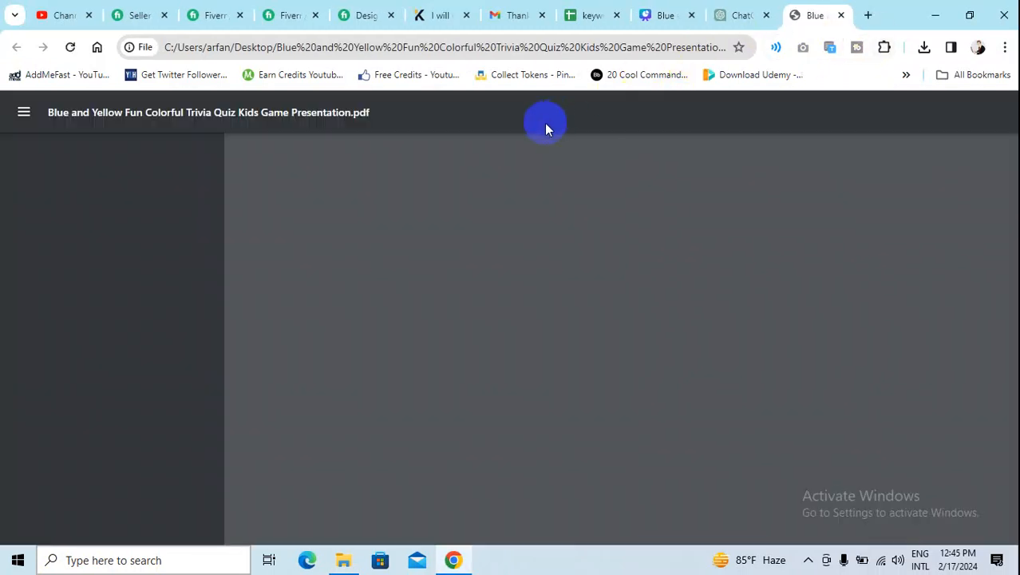
pyautogui.scroll(-5, 531, 304)
pyautogui.scroll(-20, 535, 313)
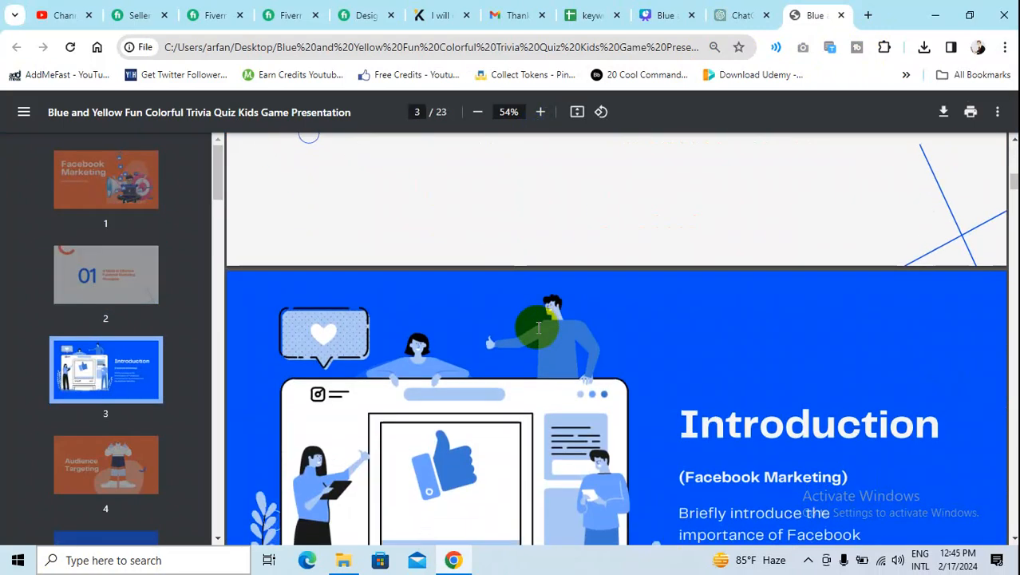
pyautogui.scroll(-20, 559, 335)
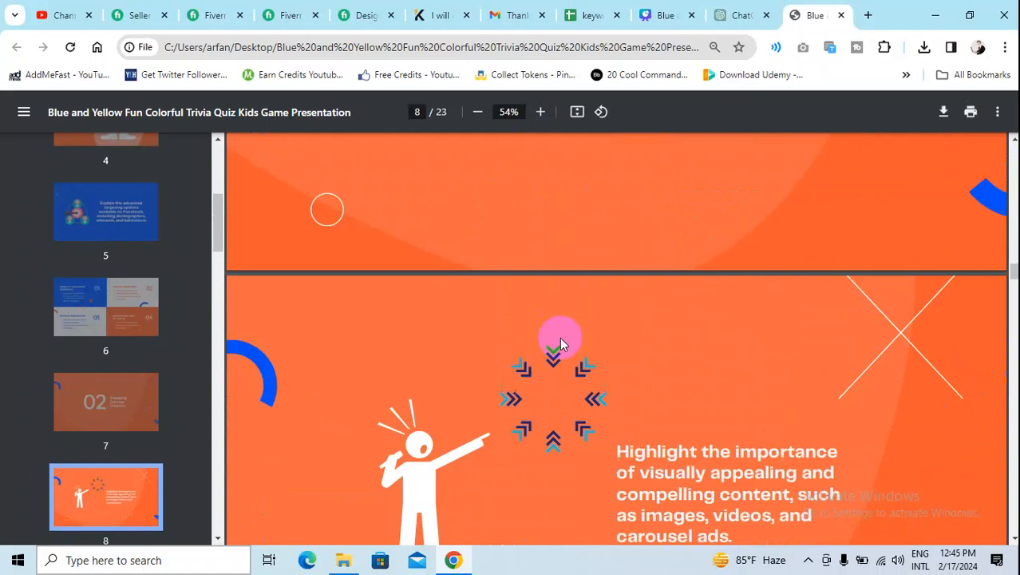
pyautogui.scroll(-20, 579, 346)
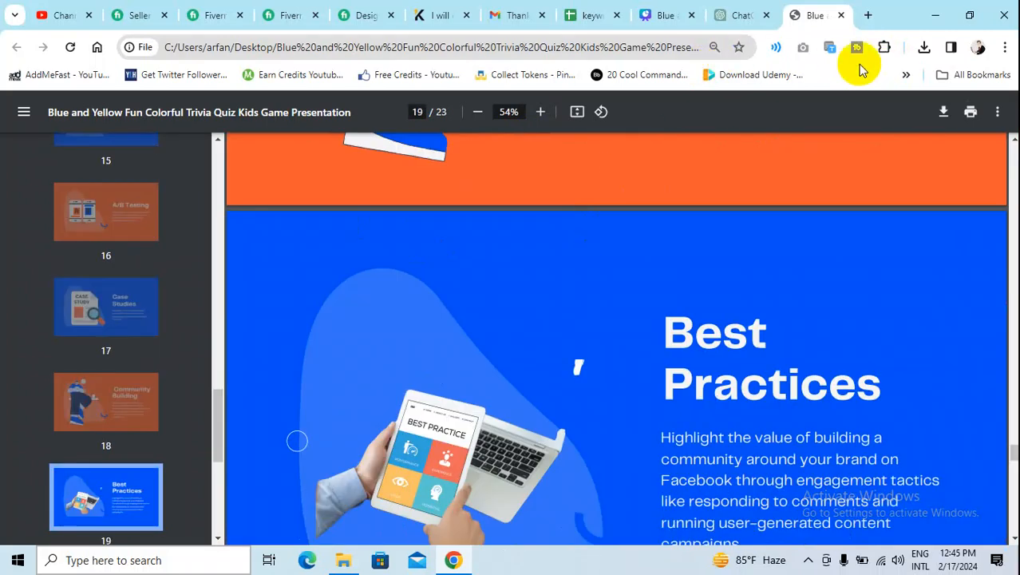
# - Open the downloaded facebook marketing.pptx in PowerPoint, dismiss the Office setup prompts with Don't make changes, and enable editing
pyautogui.click(924, 47)
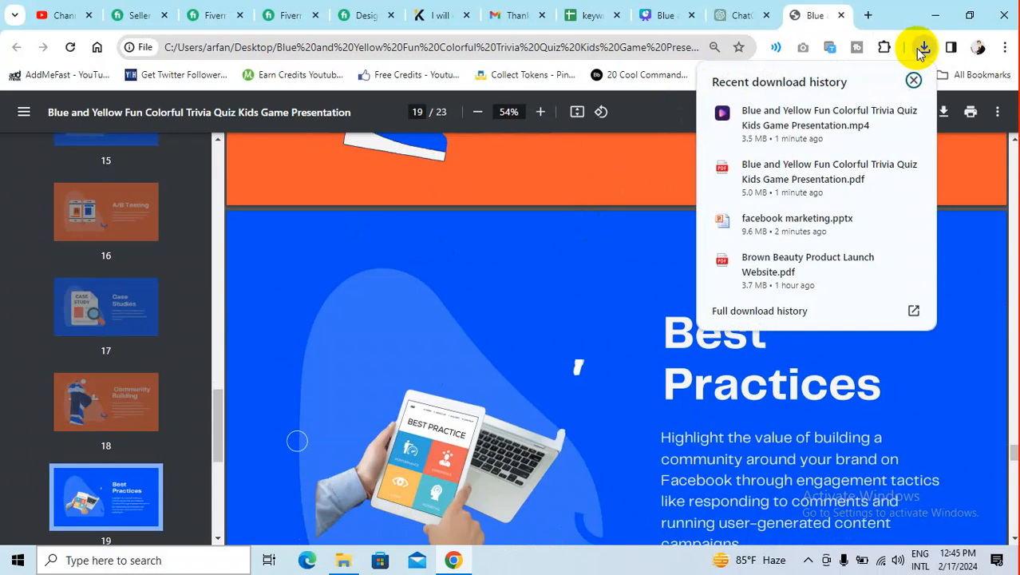
pyautogui.click(822, 227)
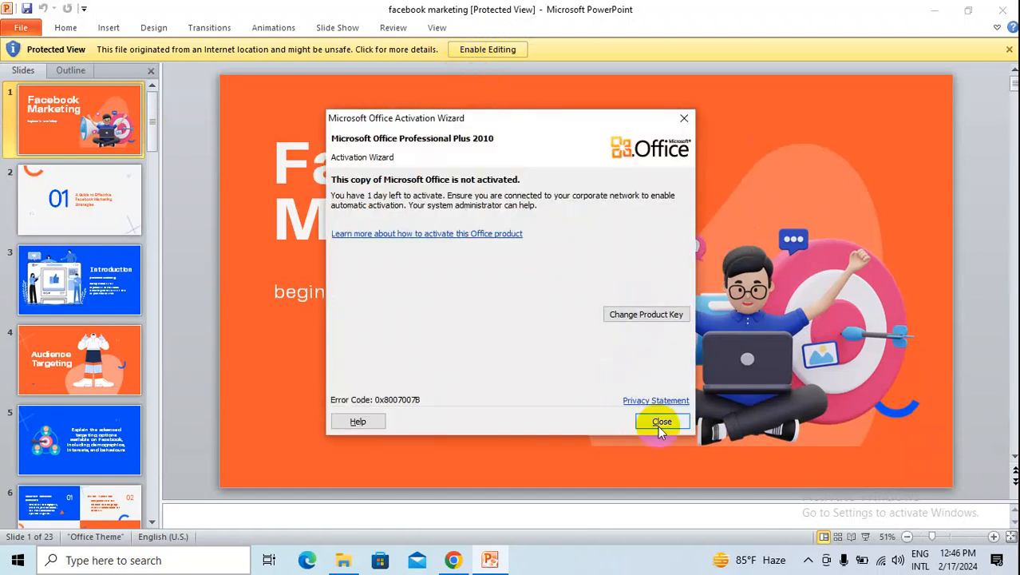
pyautogui.click(661, 422)
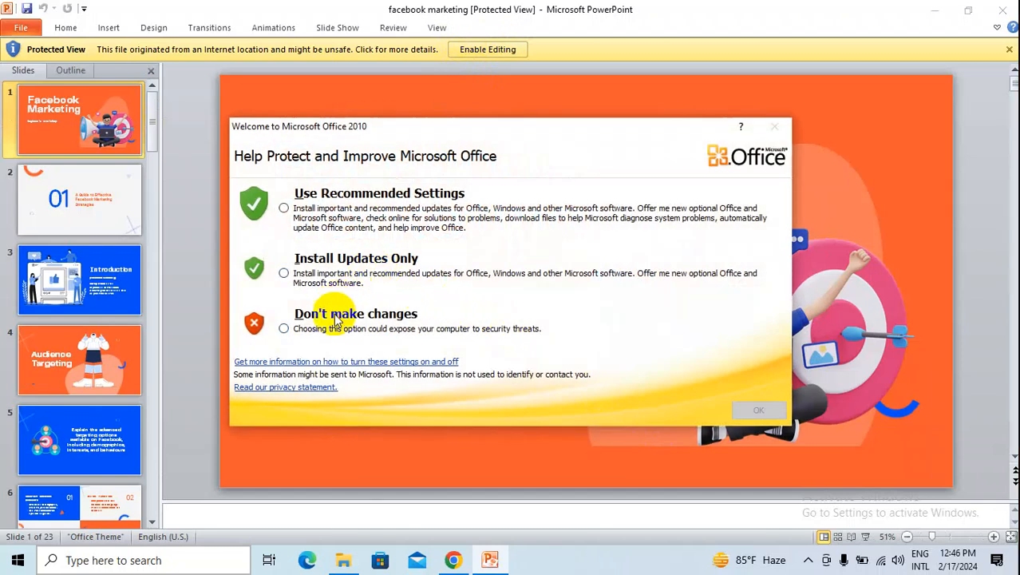
pyautogui.click(284, 328)
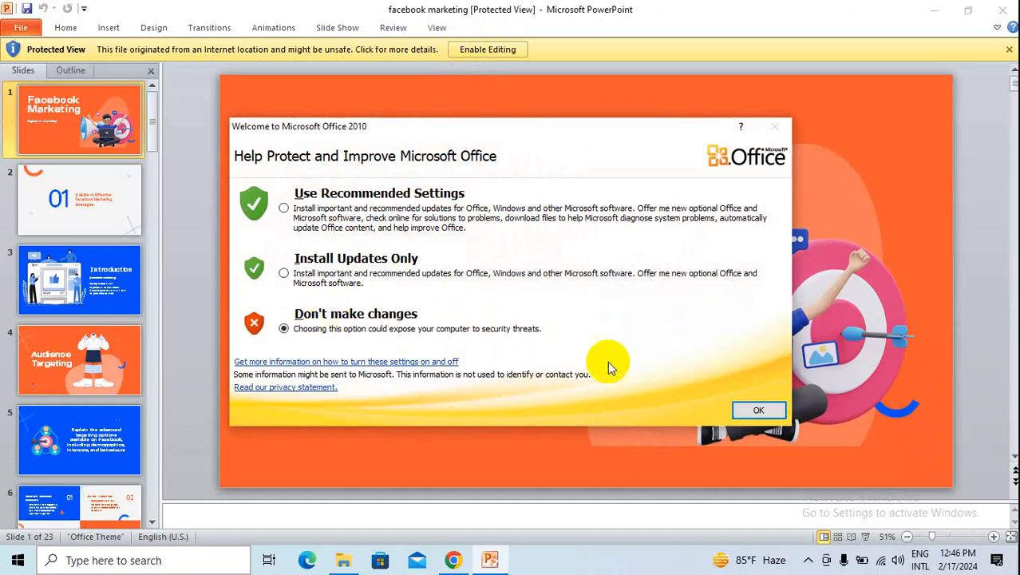
pyautogui.click(759, 412)
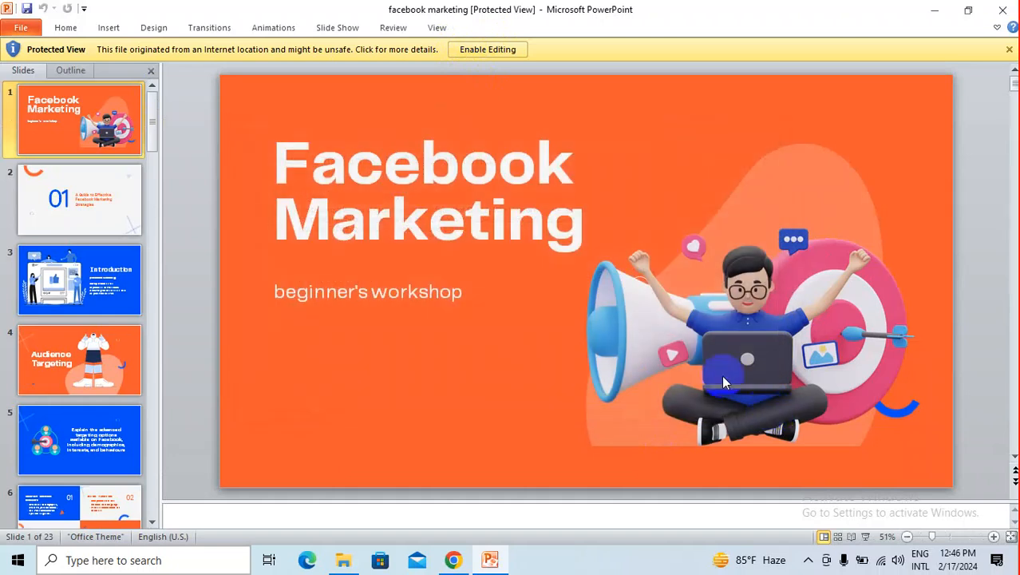
pyautogui.click(476, 49)
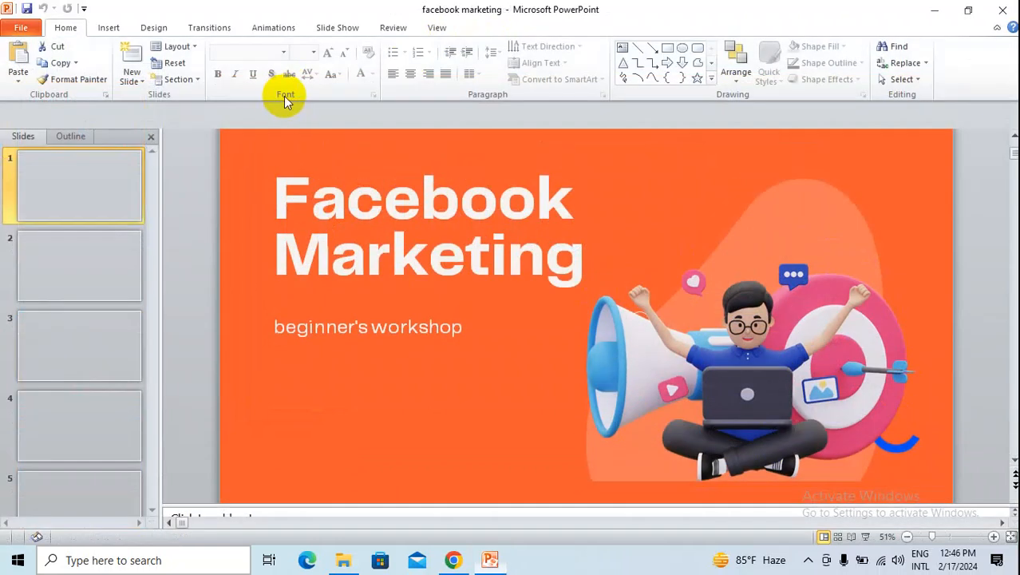
# - Replace the subtitle "beginner's workshop" on slide 1 with "AmiTumiSEI"
pyautogui.click(346, 202)
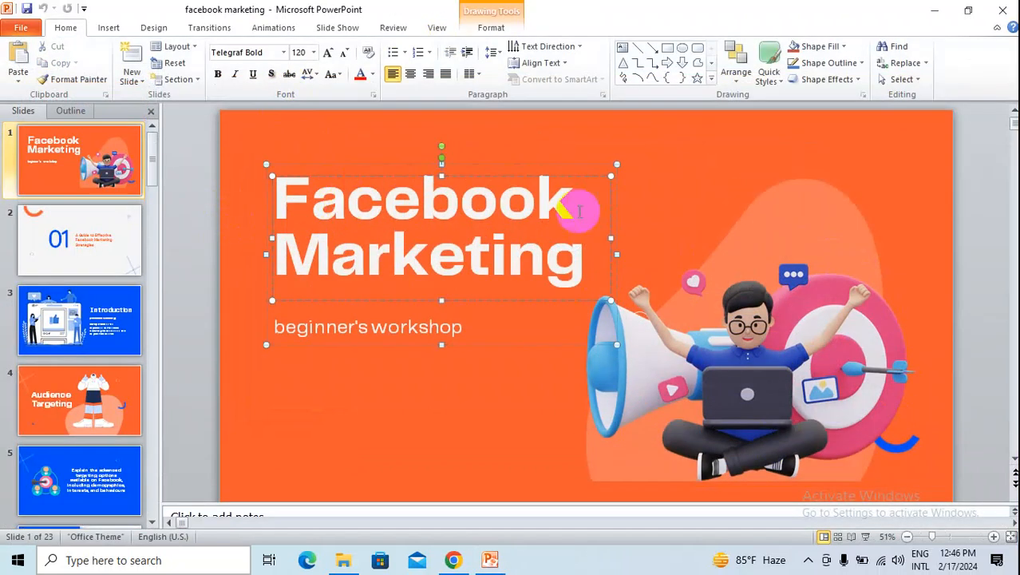
pyautogui.click(394, 353)
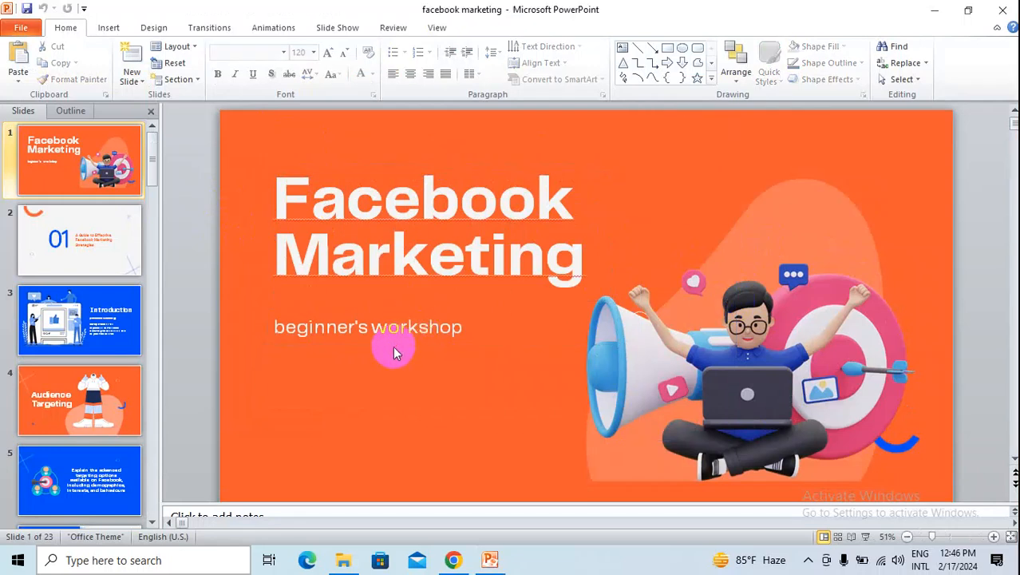
pyautogui.click(395, 332)
pyautogui.tripleClick(389, 329)
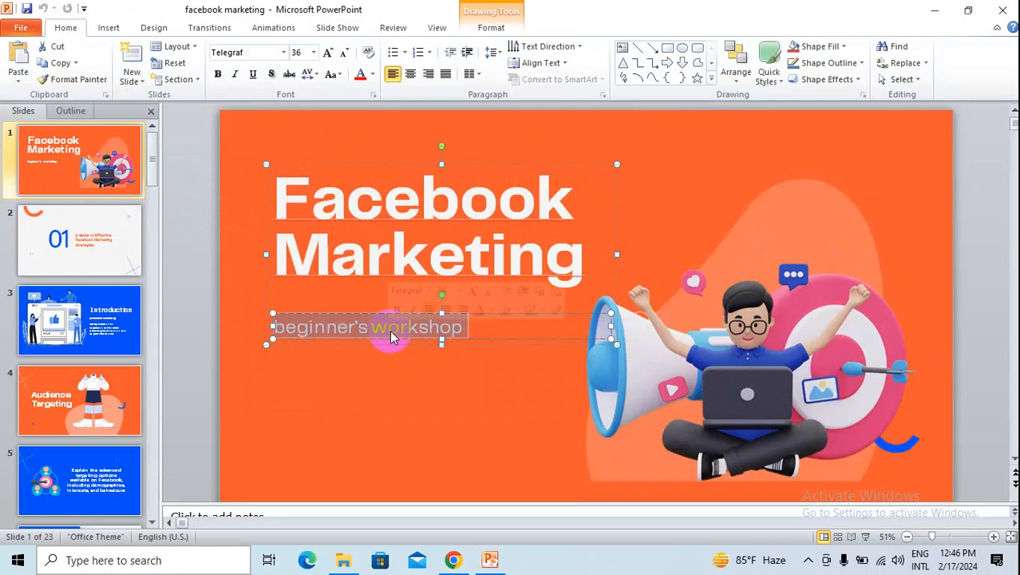
pyautogui.write('AmiTumiSEI')
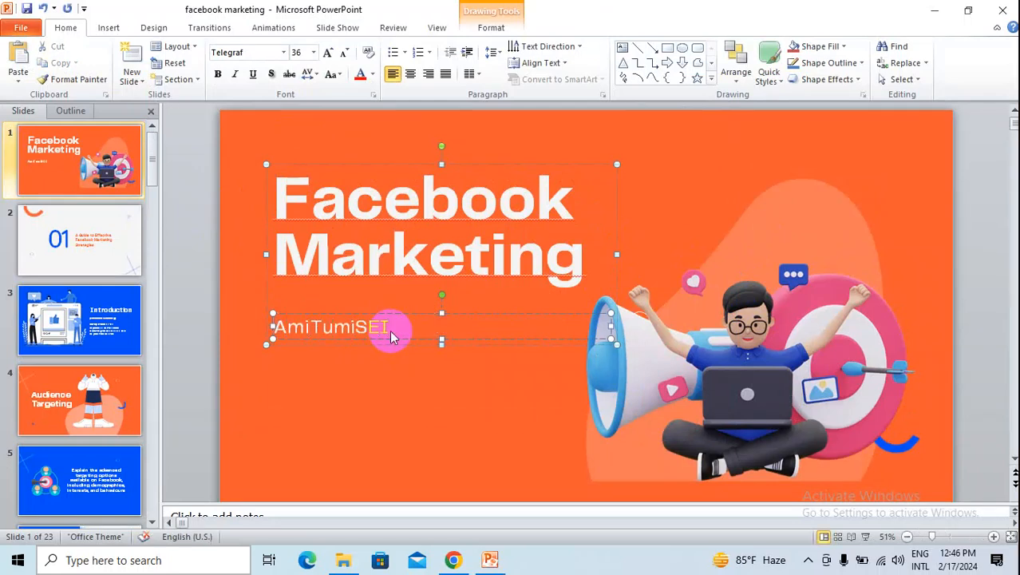
pyautogui.click(401, 358)
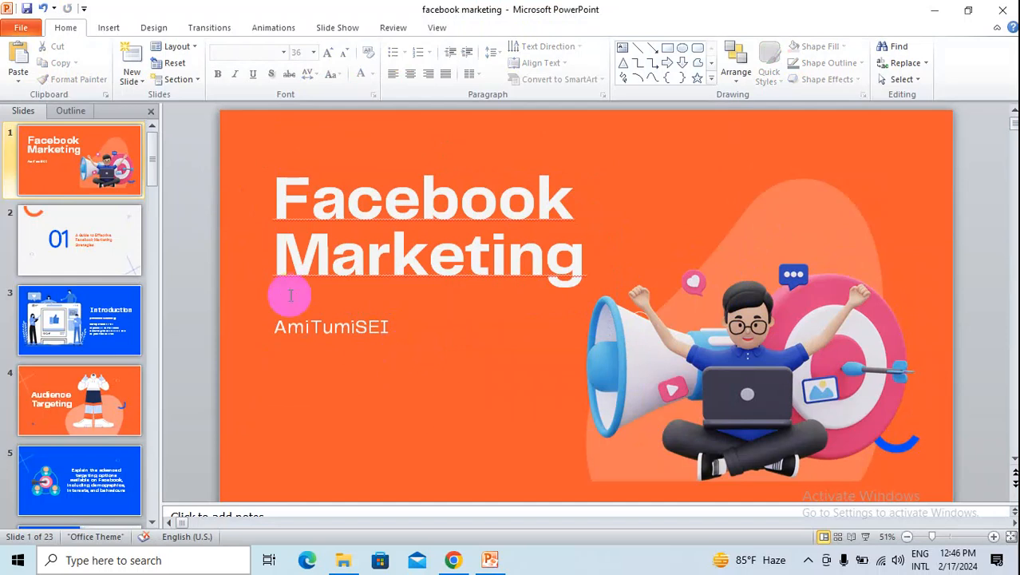
# - Delete the large number 01 beside the guide title on slide 2
pyautogui.click(69, 246)
pyautogui.click(483, 291)
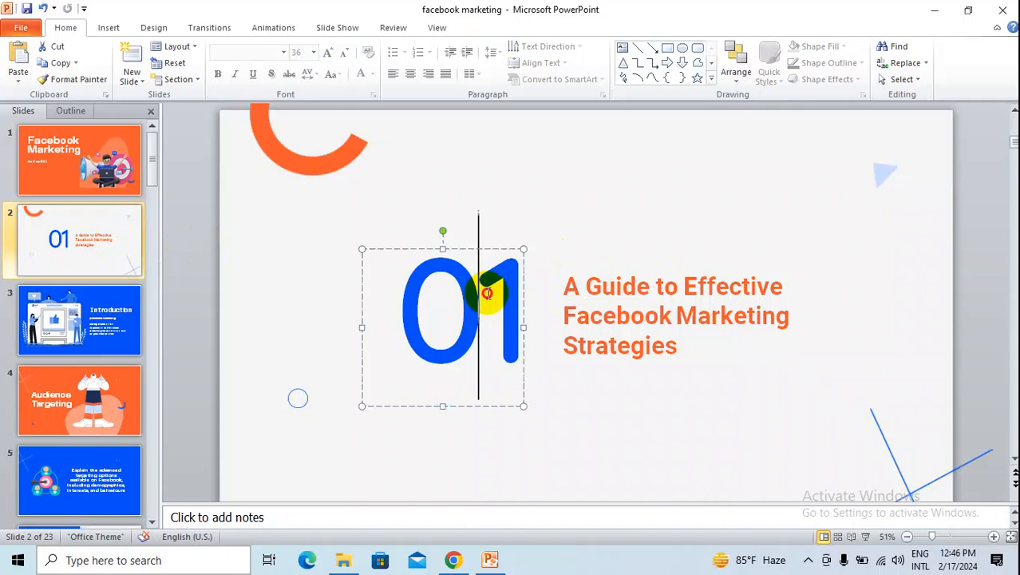
pyautogui.doubleClick(487, 296)
pyautogui.press('BackSpace')
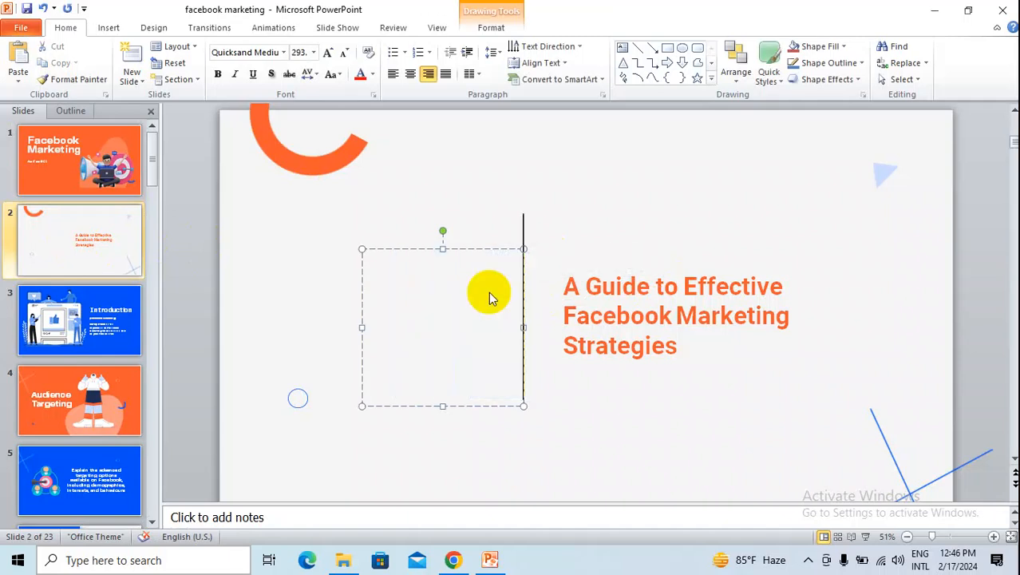
pyautogui.click(641, 271)
pyautogui.click(465, 314)
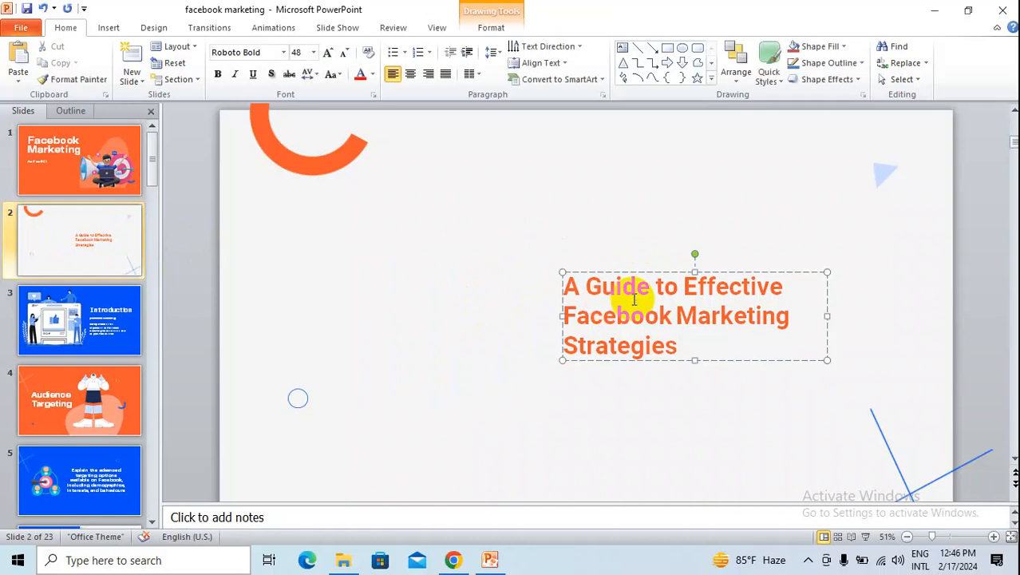
# - Try the green and then the black outline shape style on slide 2's orange arc
pyautogui.click(350, 152)
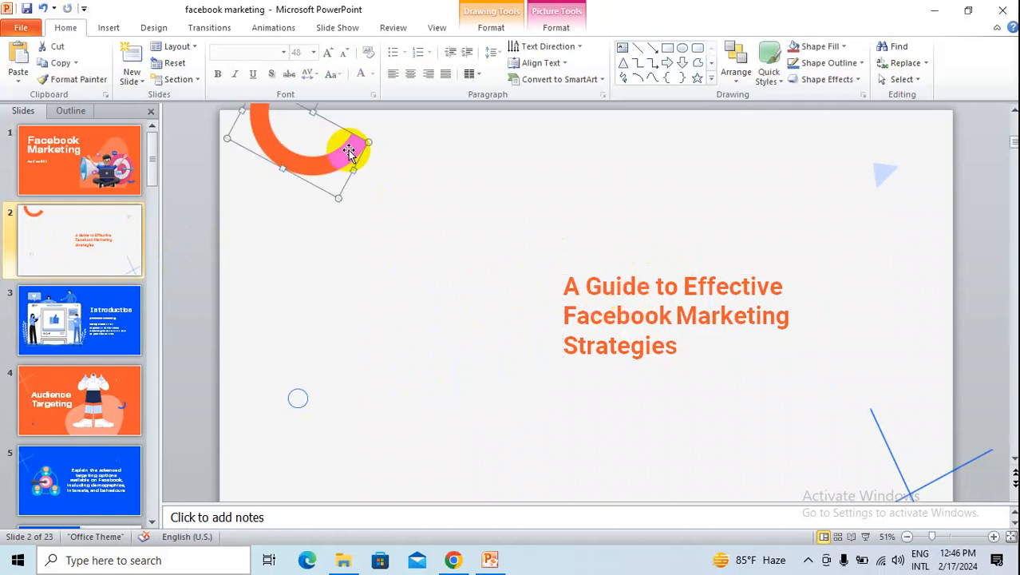
pyautogui.doubleClick(350, 152)
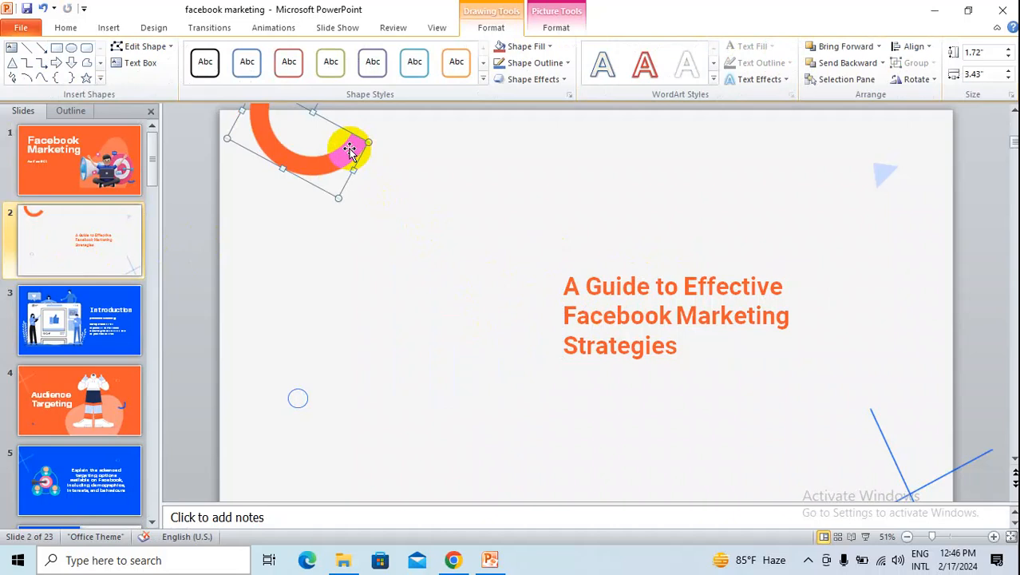
pyautogui.click(343, 76)
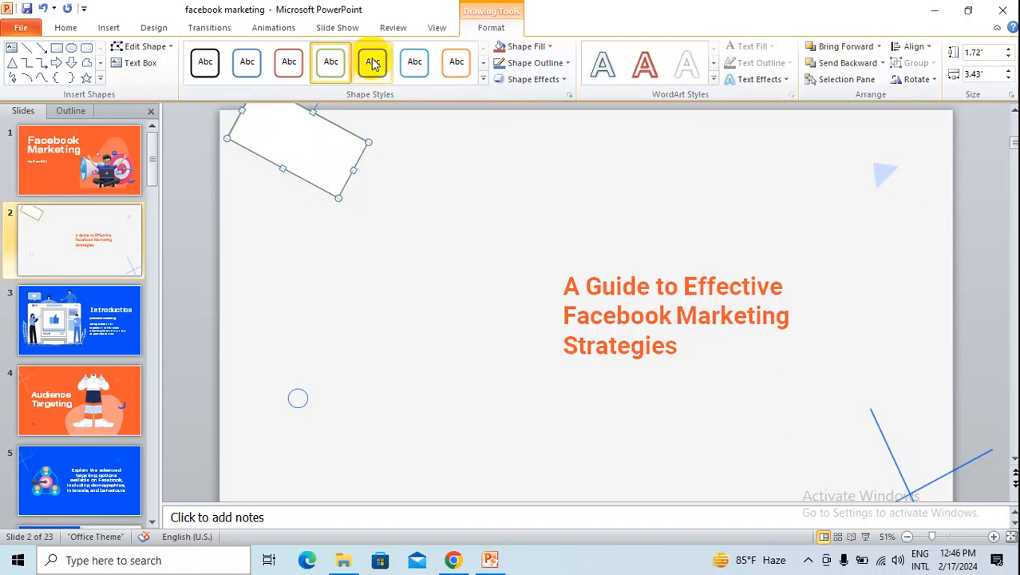
pyautogui.click(202, 62)
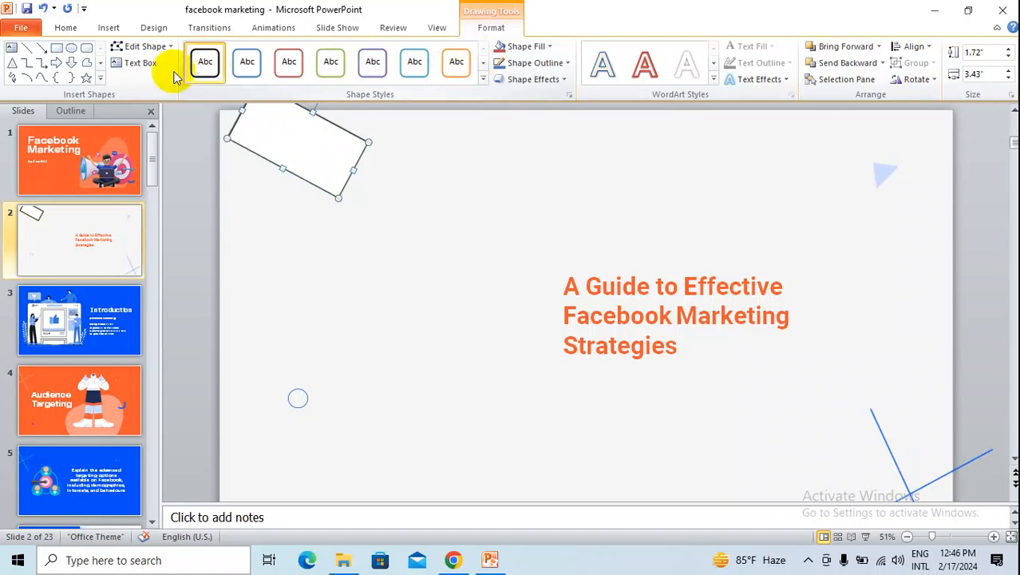
pyautogui.click(499, 203)
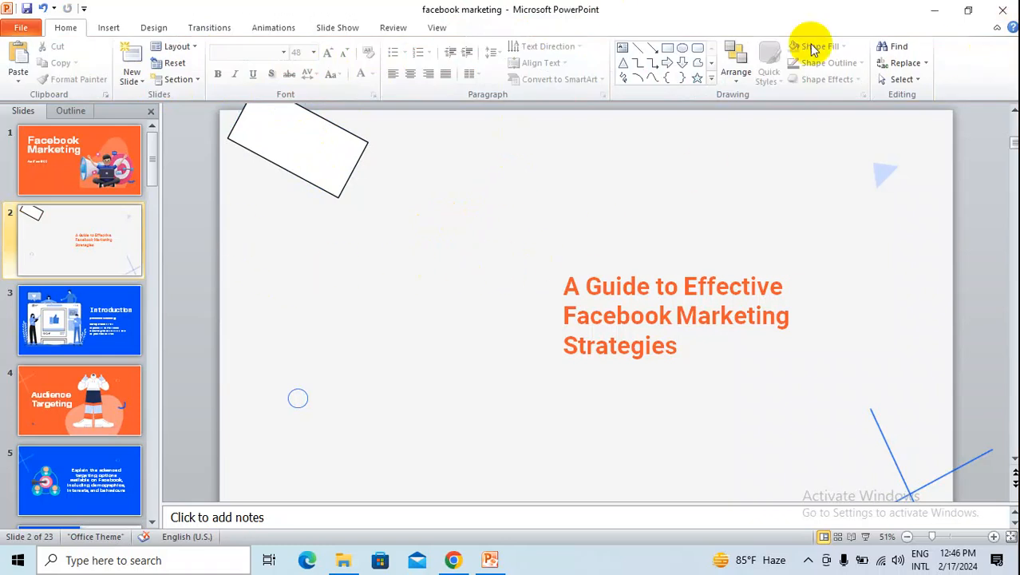
# - Close the PowerPoint presentation without saving the changes, and return to the Canva design in Chrome
pyautogui.click(1003, 10)
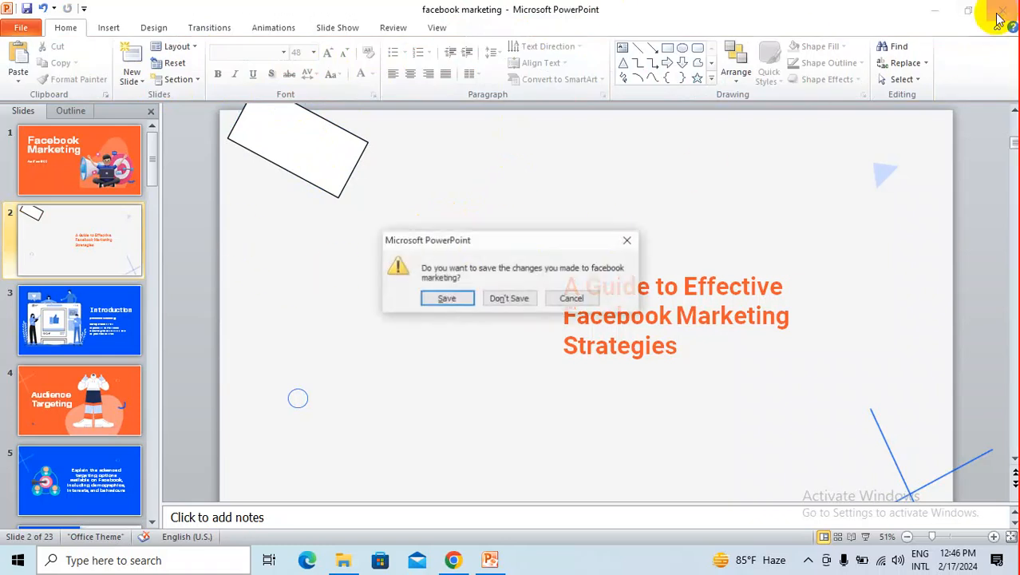
pyautogui.click(513, 306)
pyautogui.click(736, 16)
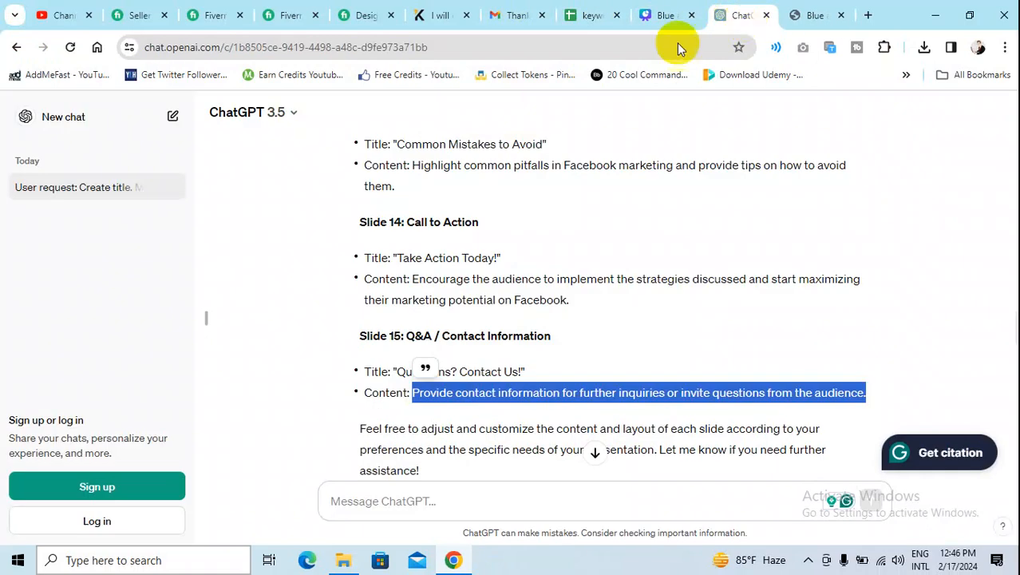
pyautogui.click(566, 19)
pyautogui.click(666, 18)
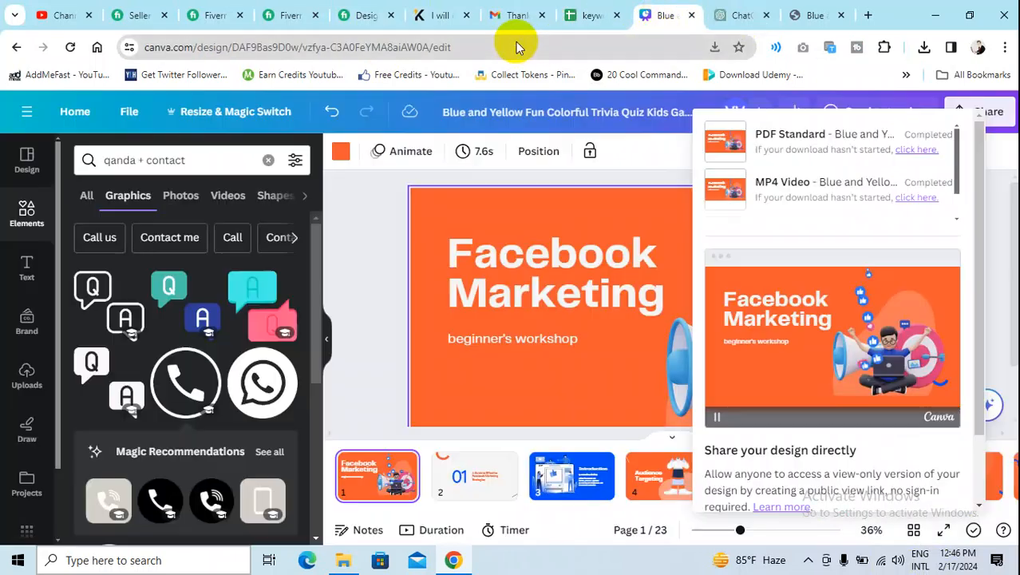
# - Switch to the Kwork gig for Instagram business pages and examine its packages, overview text and seller reviews
pyautogui.click(440, 17)
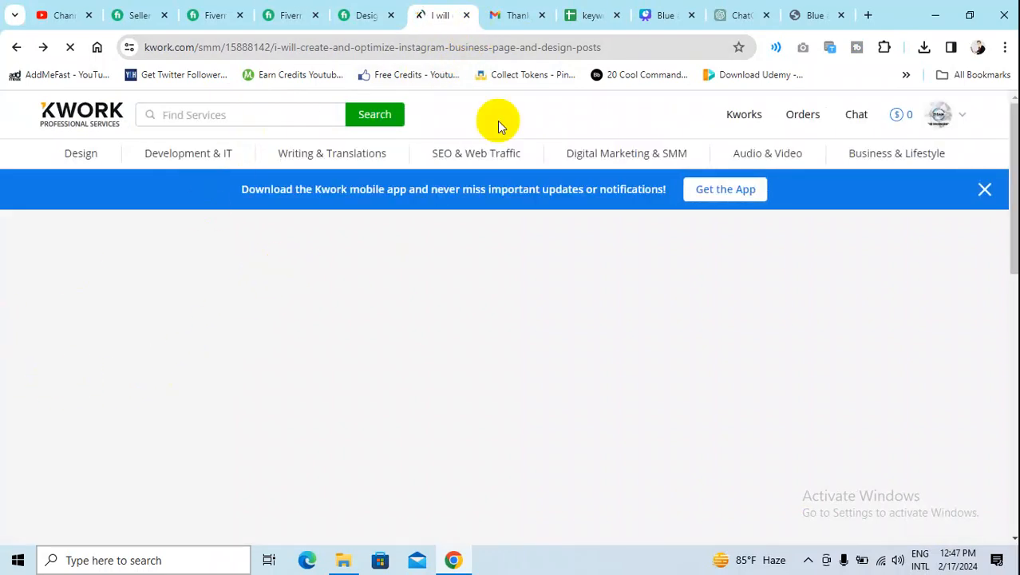
pyautogui.scroll(-10, 240, 287)
pyautogui.scroll(15, 256, 241)
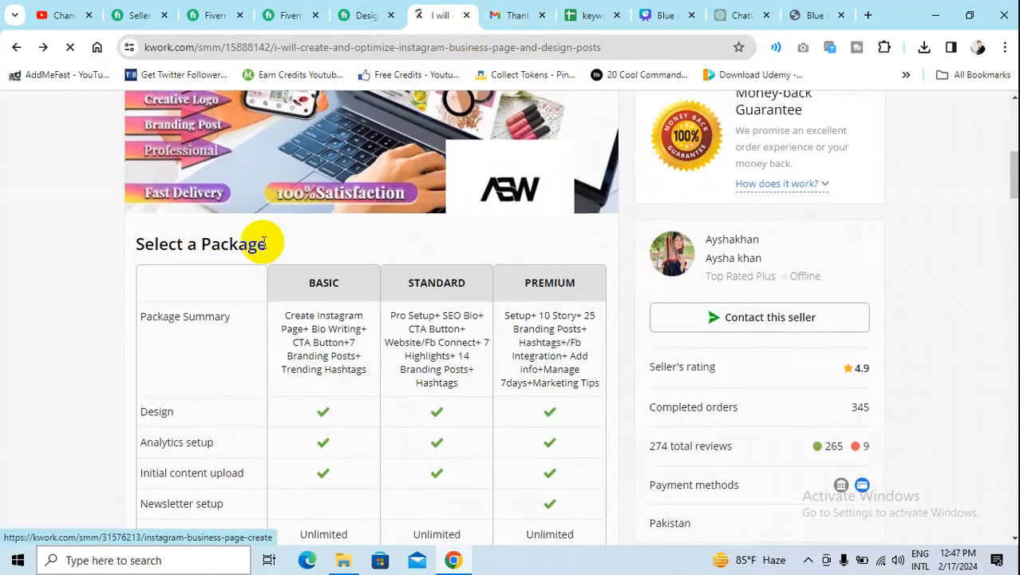
pyautogui.scroll(3, 264, 244)
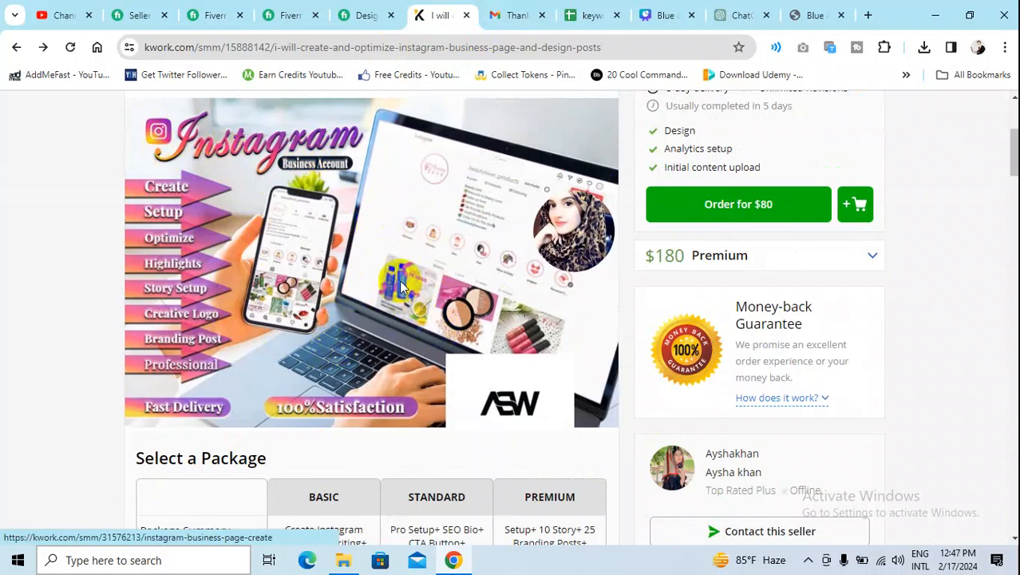
pyautogui.scroll(-1, 302, 236)
pyautogui.scroll(-8, 336, 392)
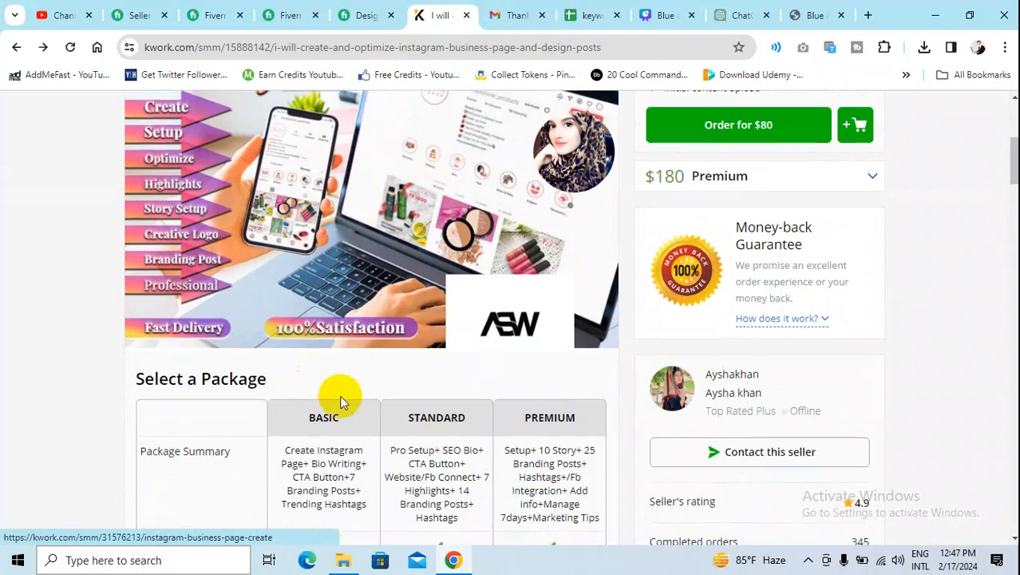
pyautogui.moveTo(140, 207); pyautogui.dragTo(333, 483)
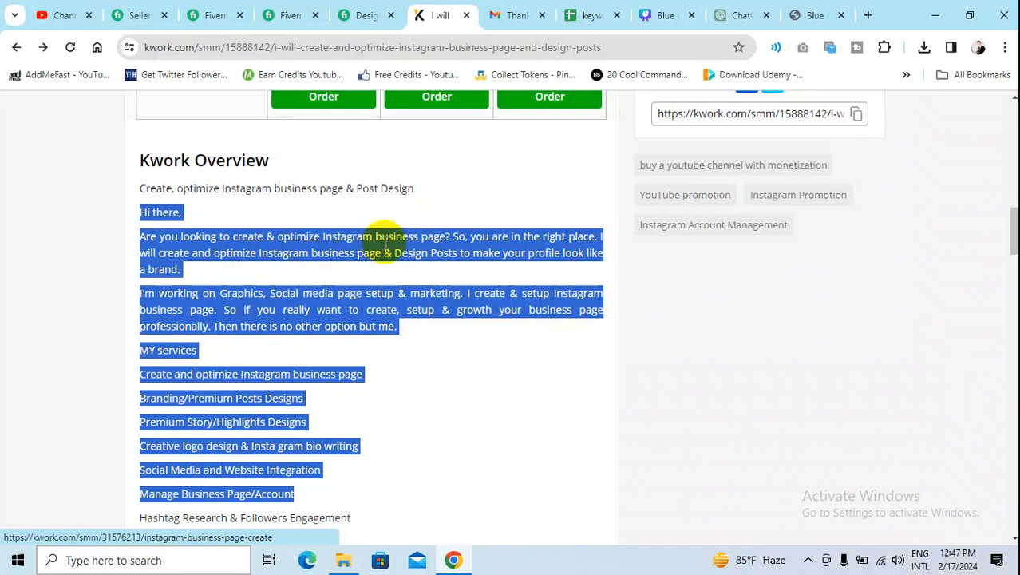
pyautogui.scroll(-2, 371, 323)
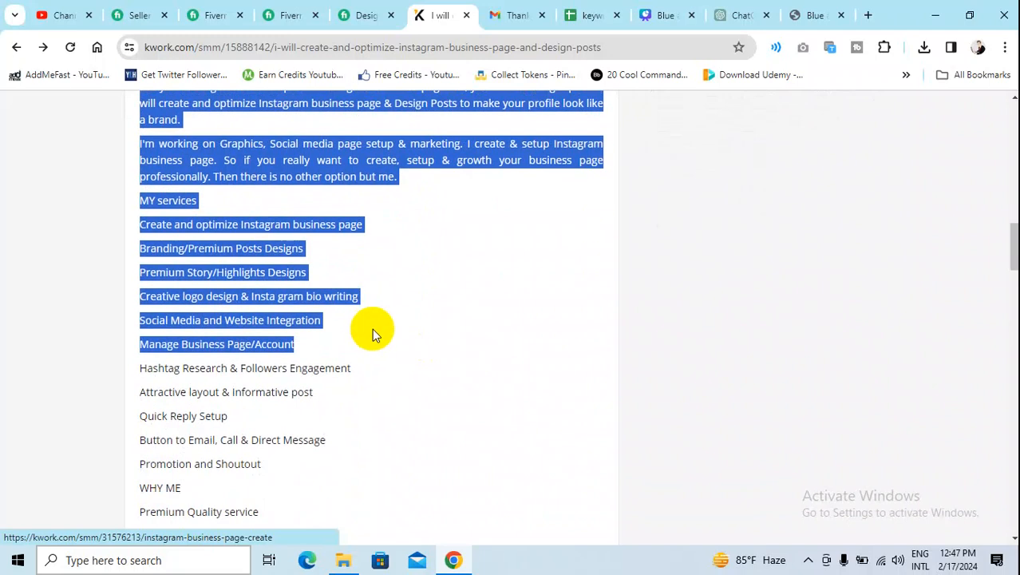
pyautogui.scroll(-12, 372, 328)
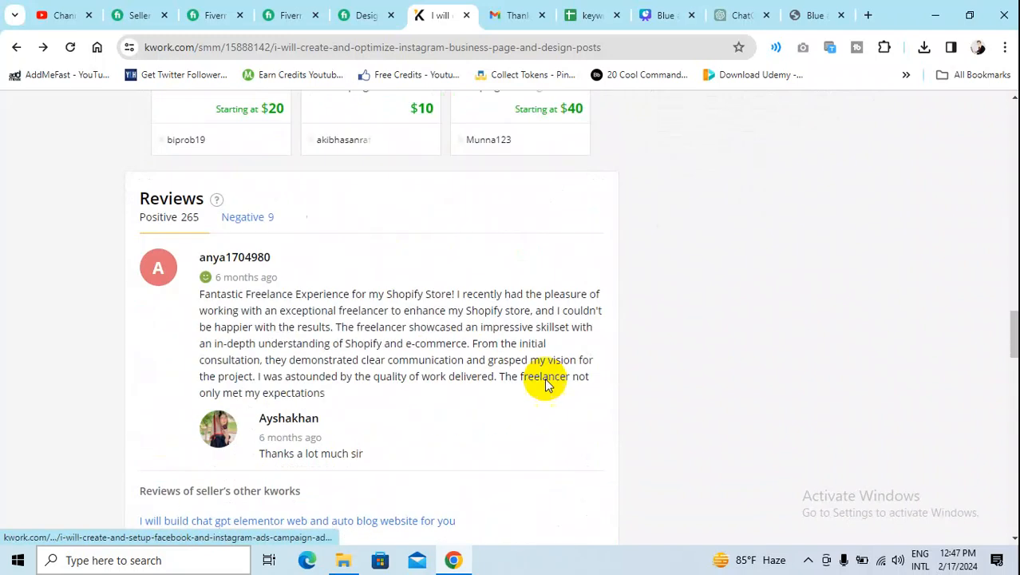
pyautogui.scroll(-3, 444, 257)
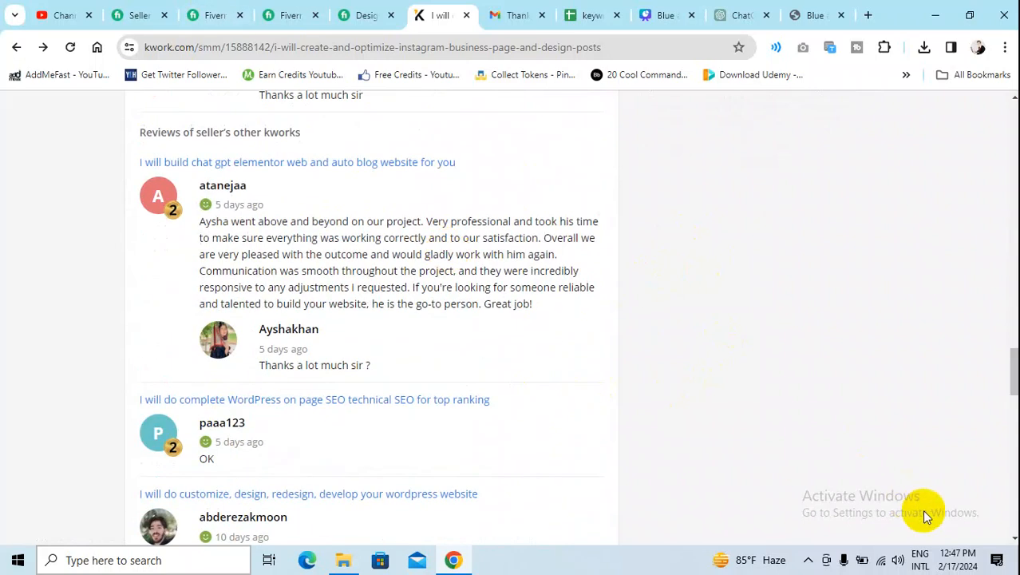